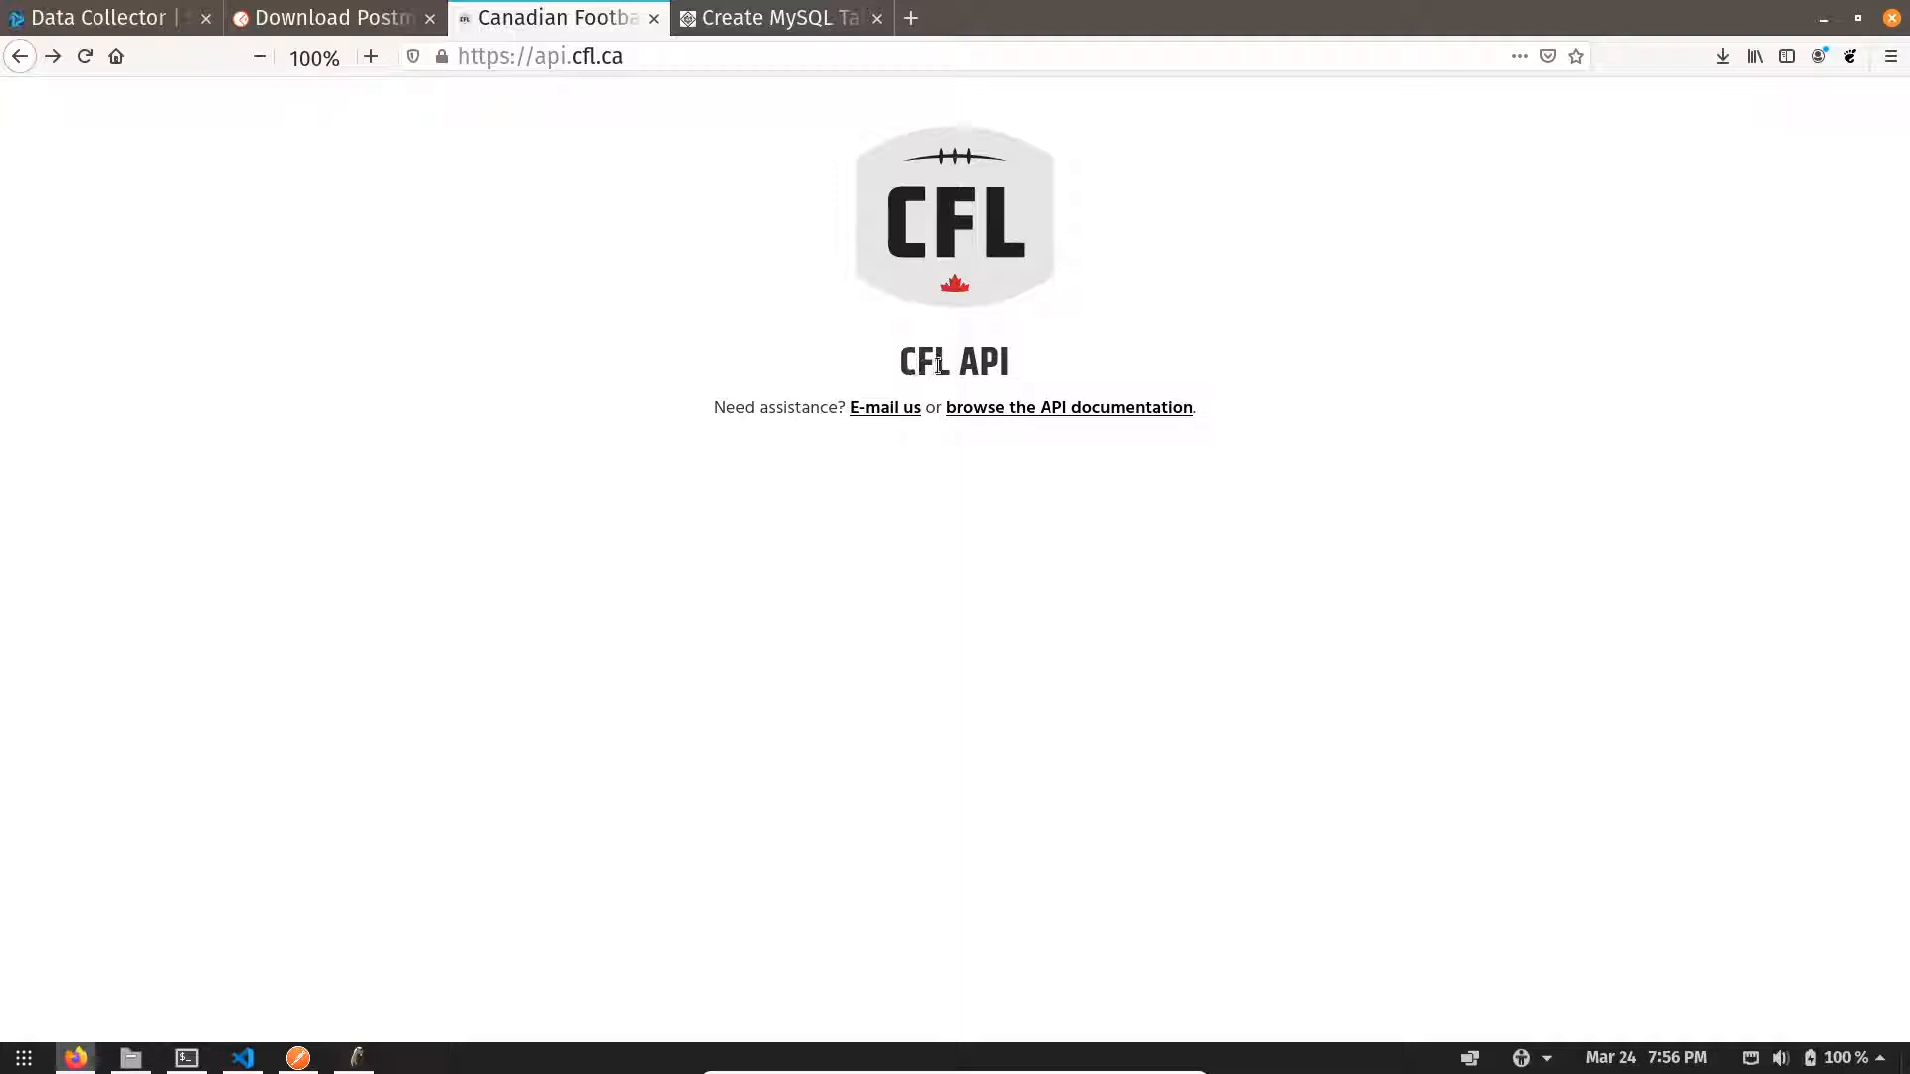
- Open the CFL API documentation and examine the Games season endpoint and the key parameter described under Authentication
click(1035, 409)
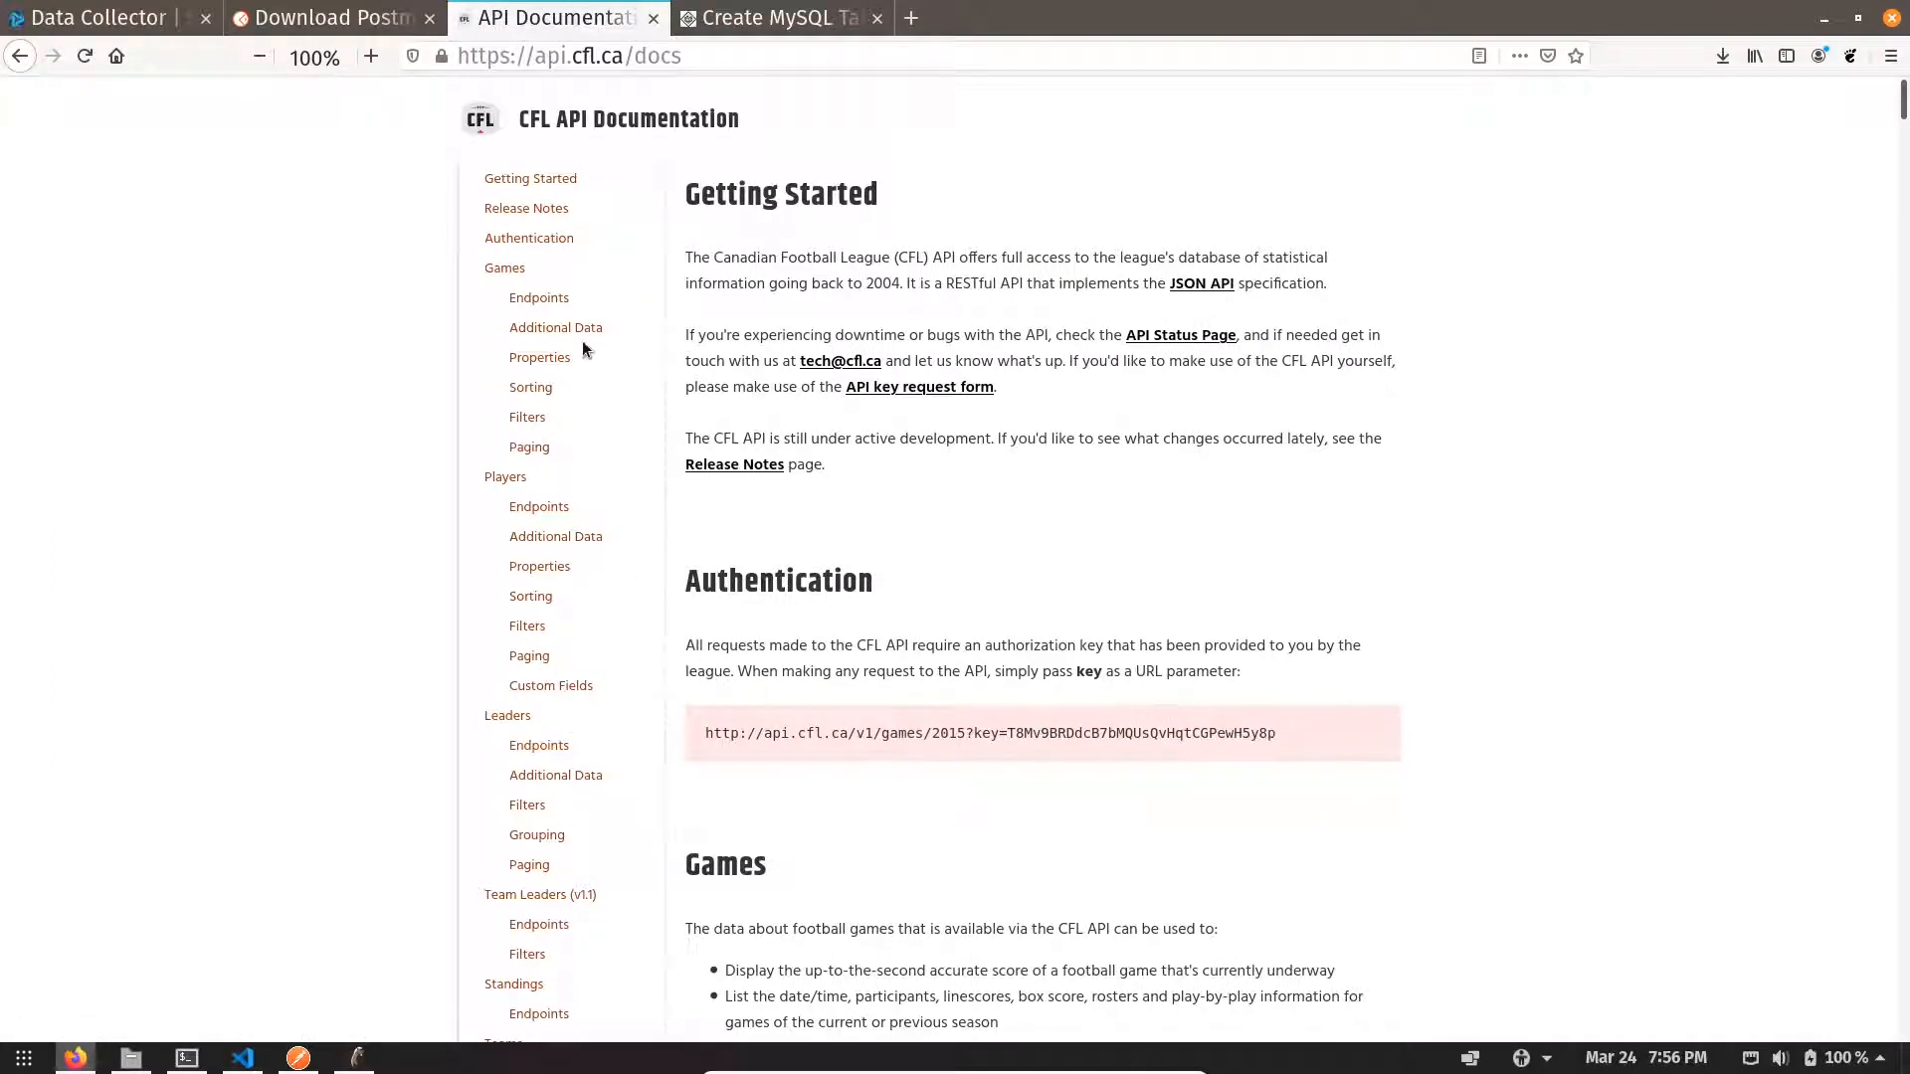
click(507, 270)
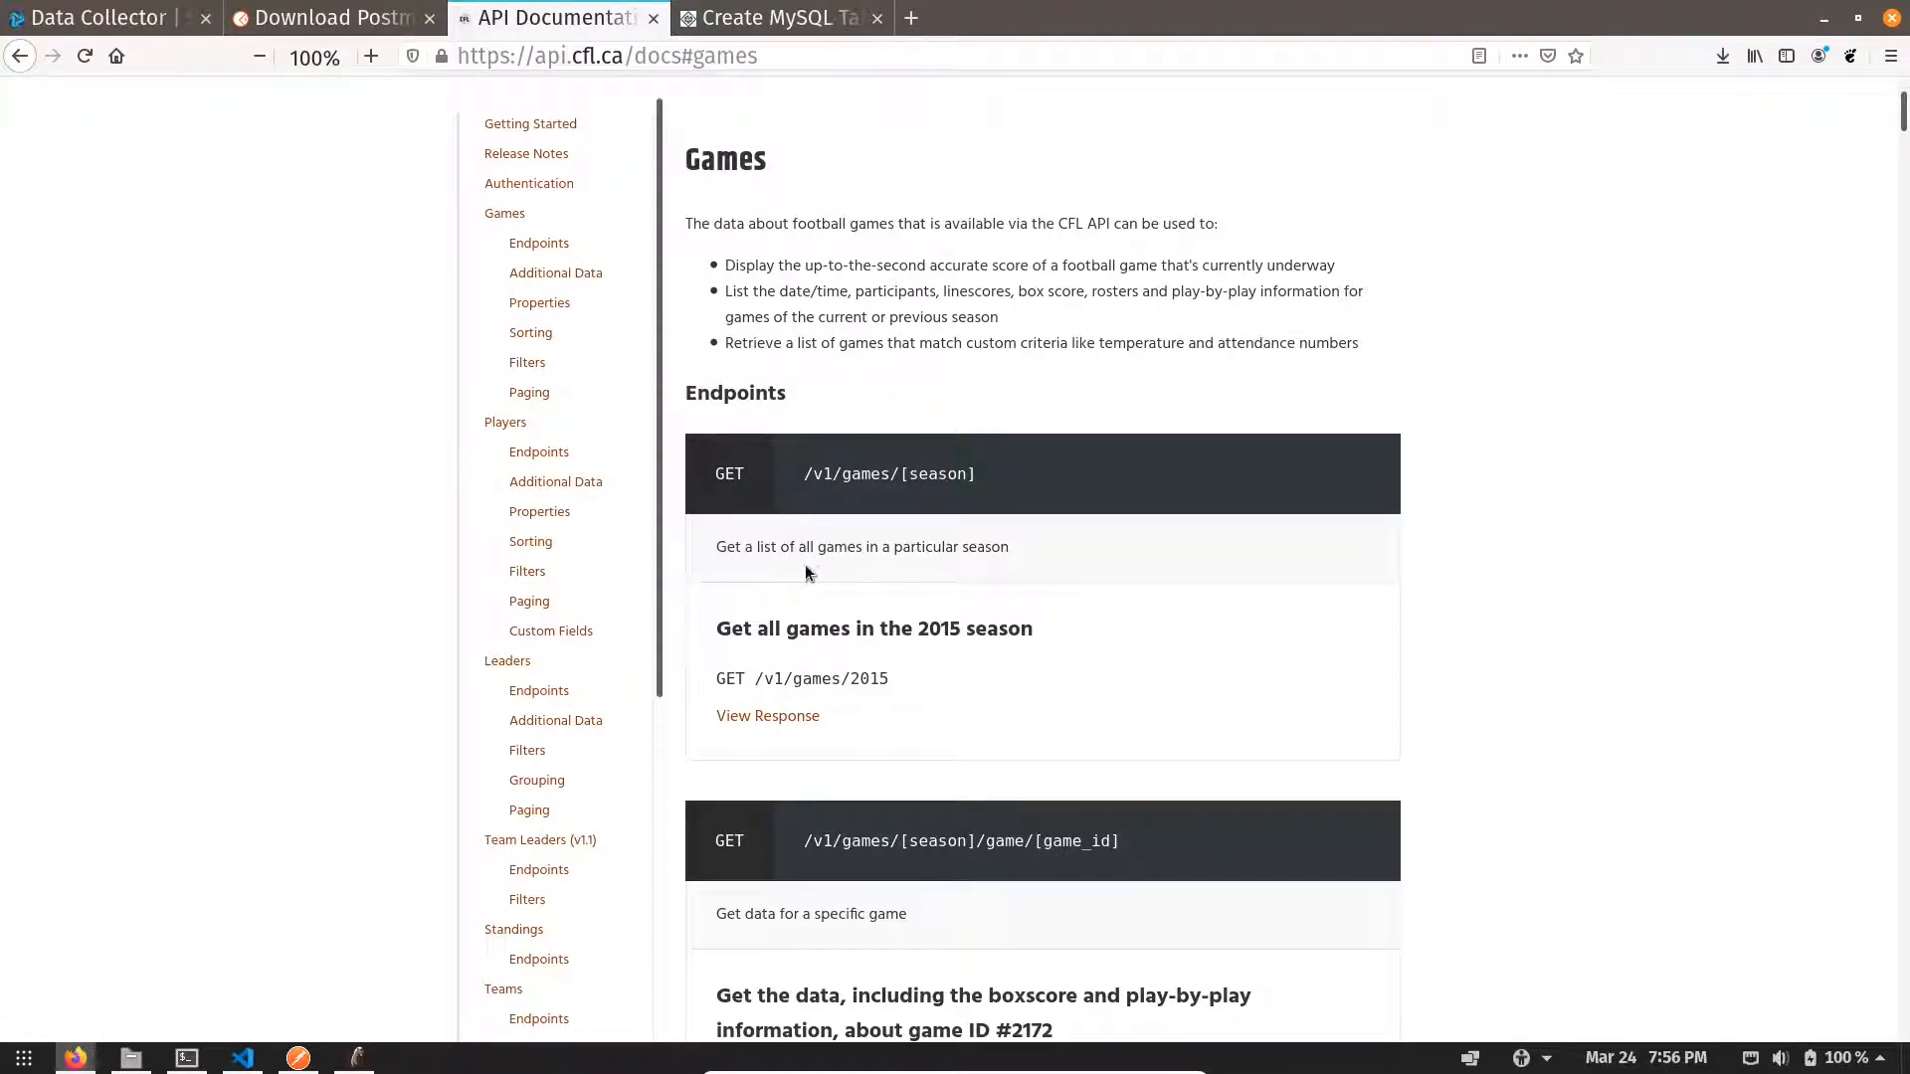
drag(1014, 547, 892, 555)
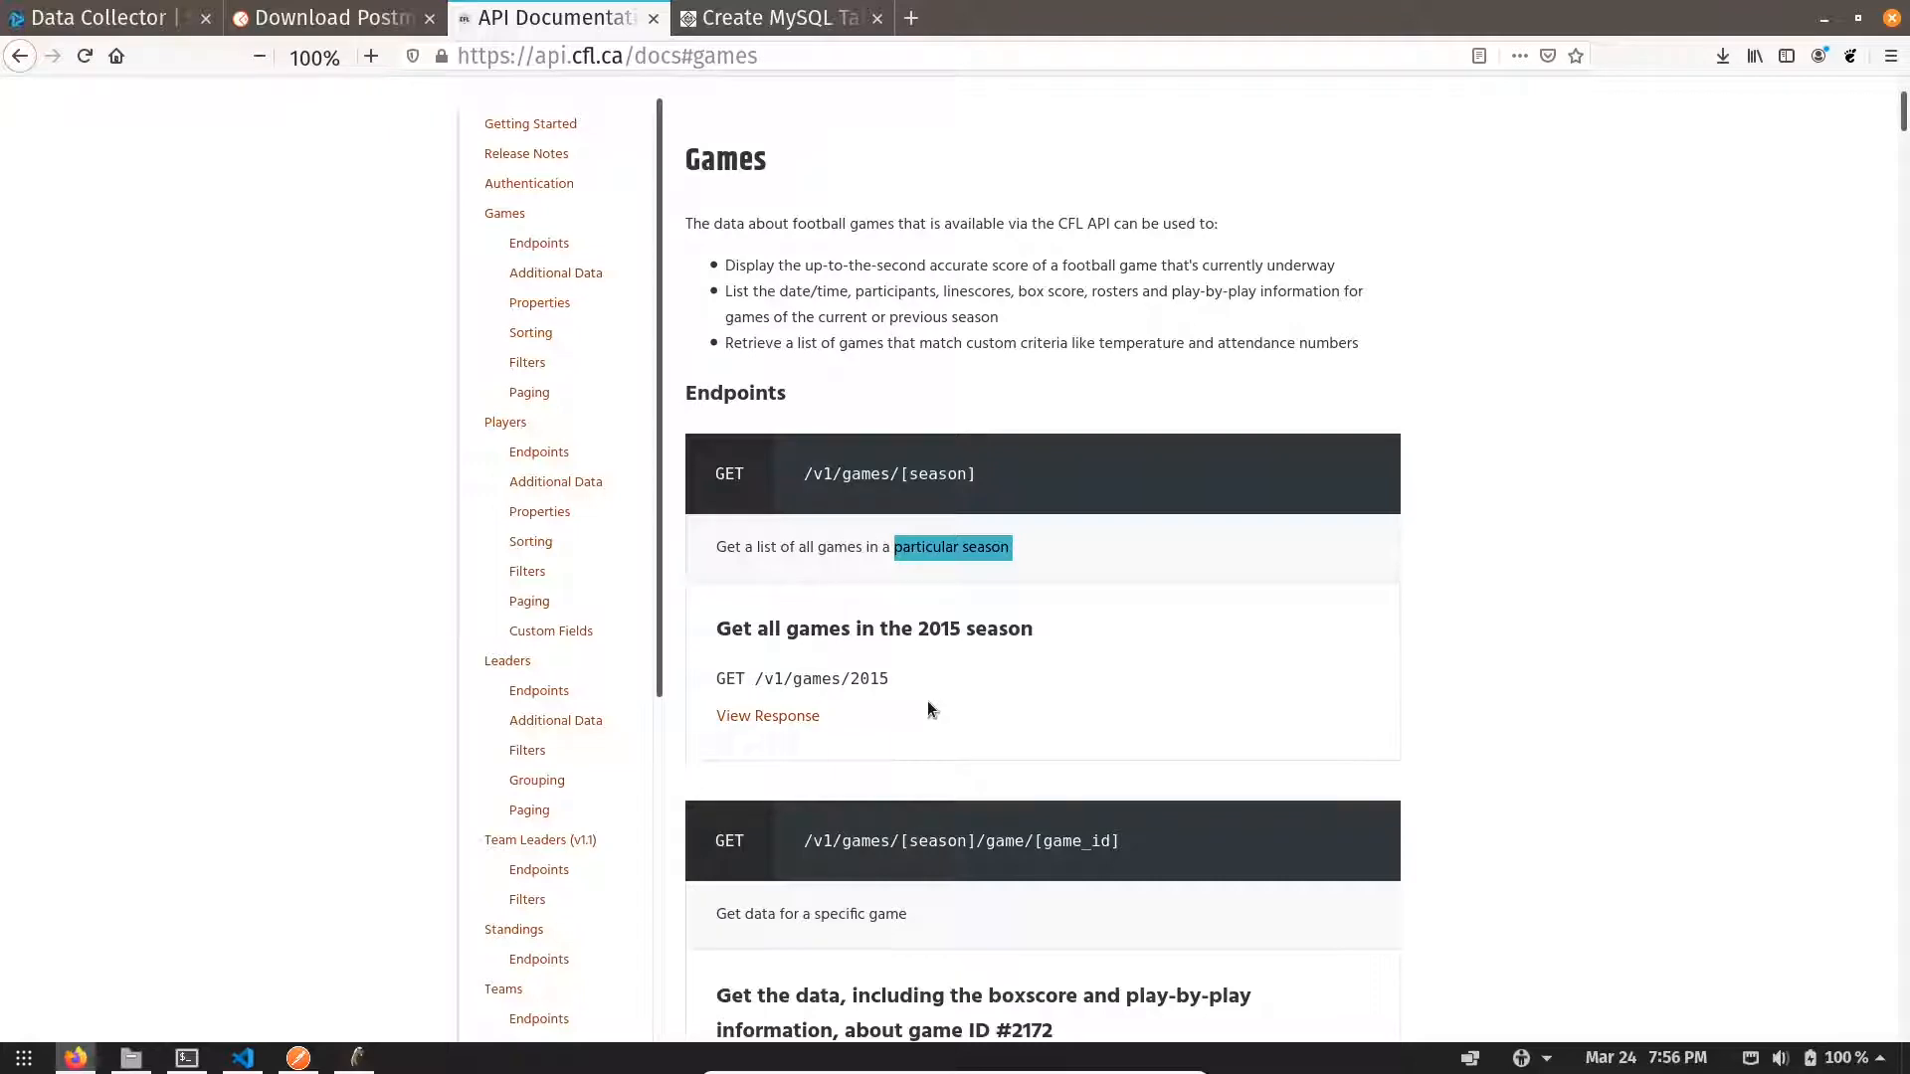
scroll(927, 700, up, 3)
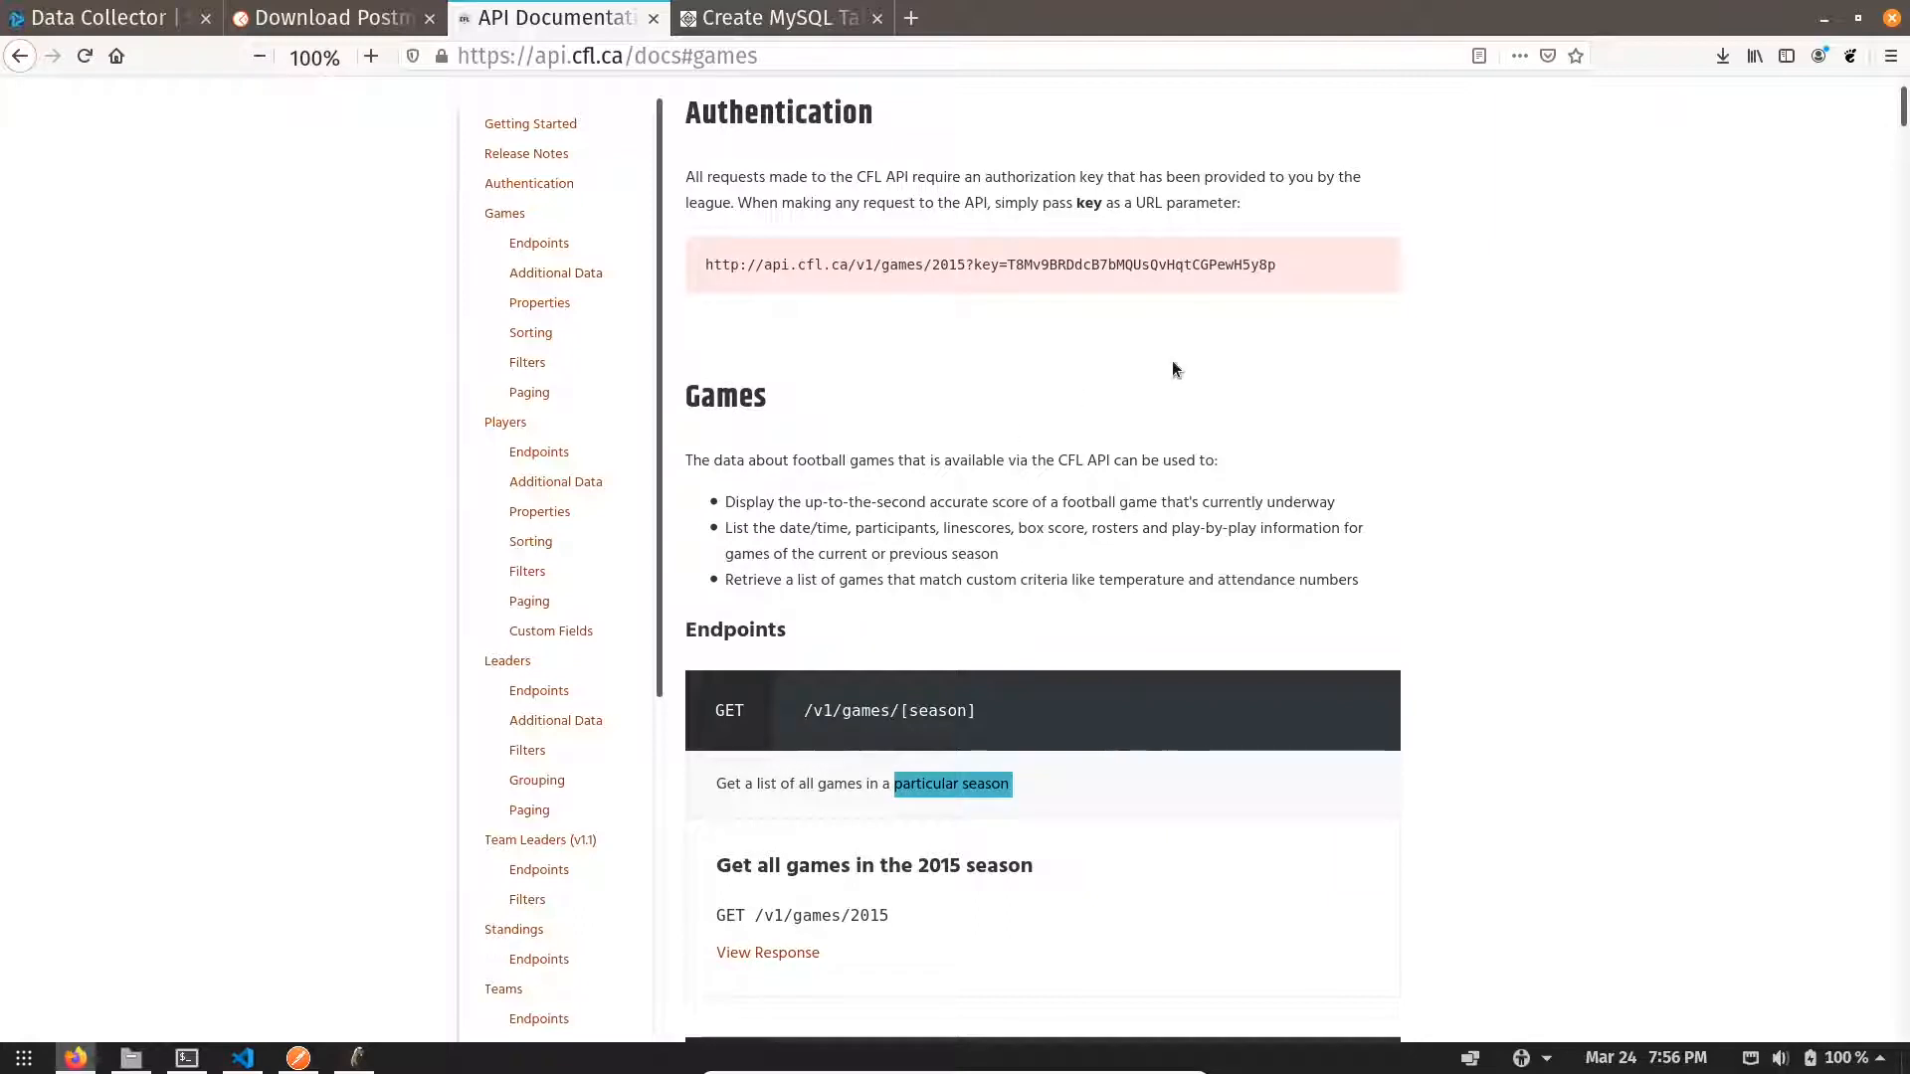
scroll(1293, 261, up, 1)
drag(1285, 260, 1021, 267)
click(985, 332)
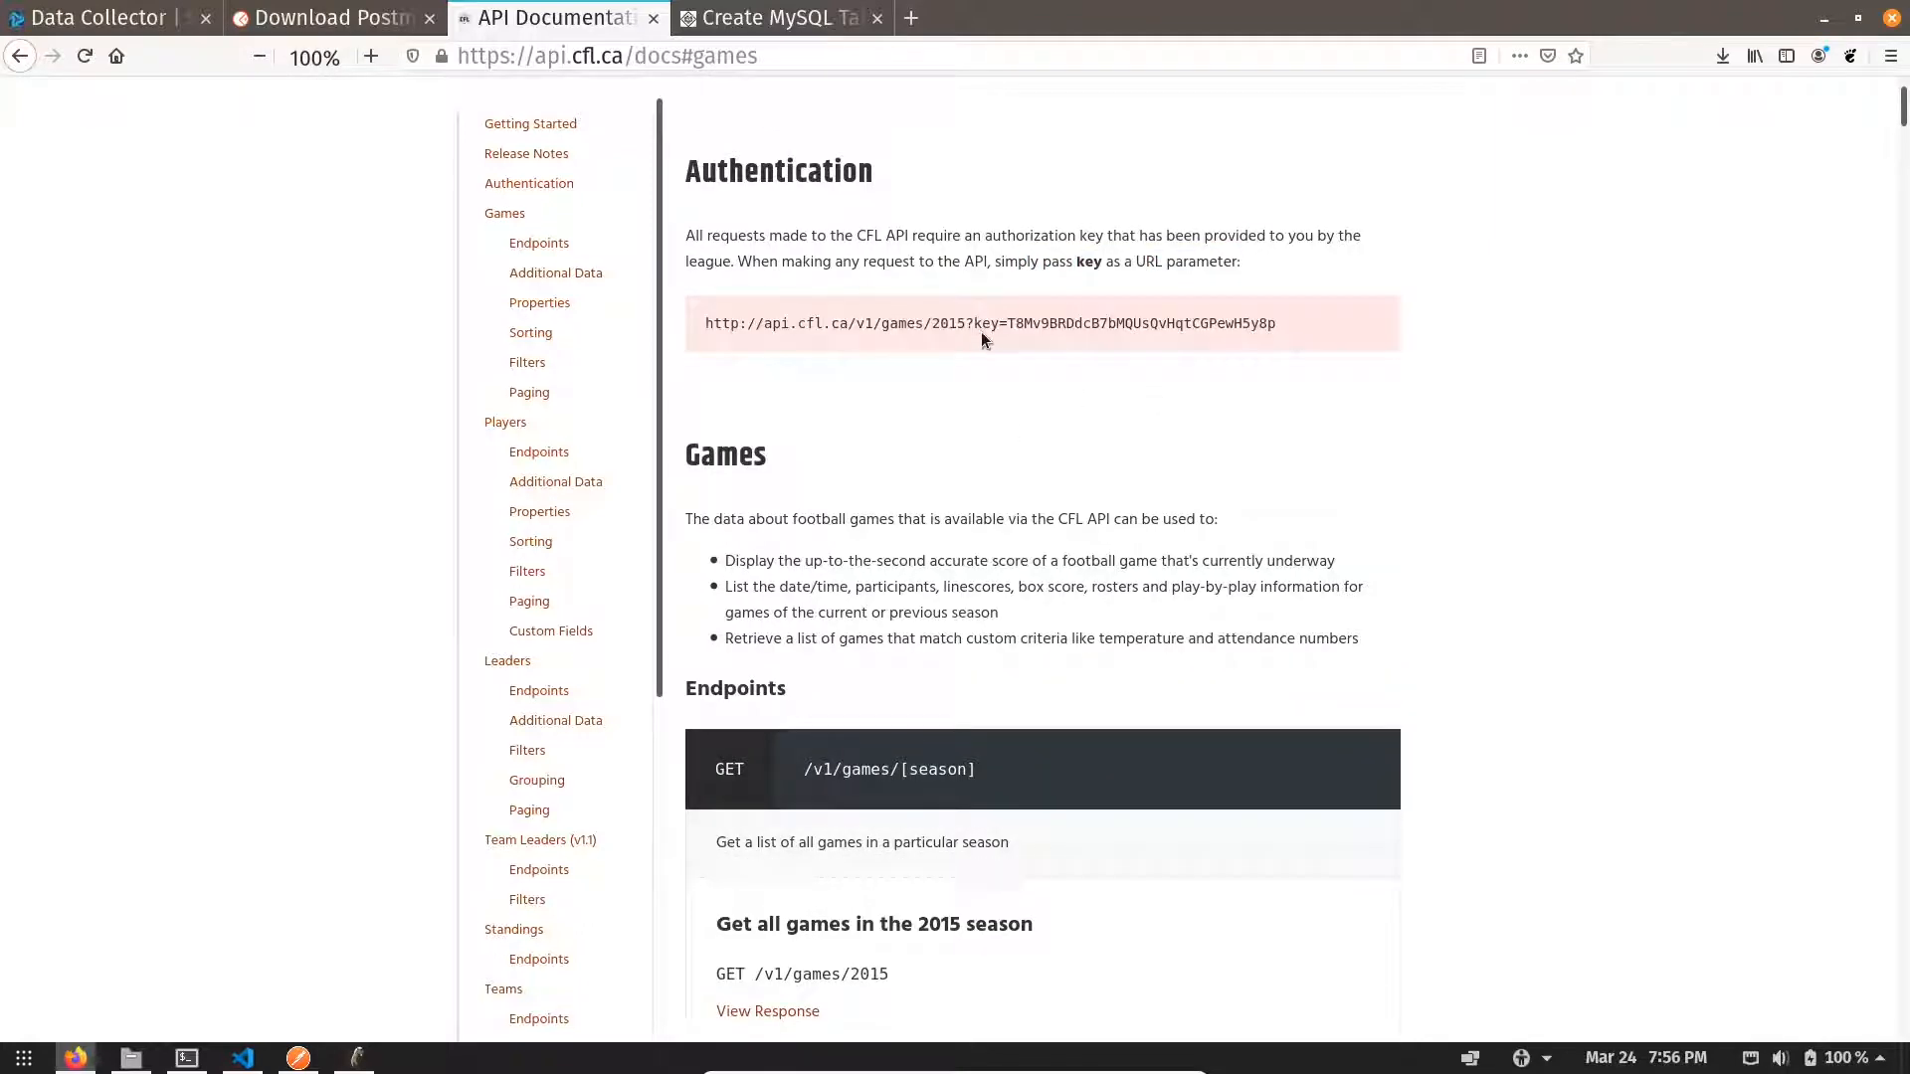
- Switch to Visual Studio Code and highlight the CFL API key in the sample file
click(243, 1057)
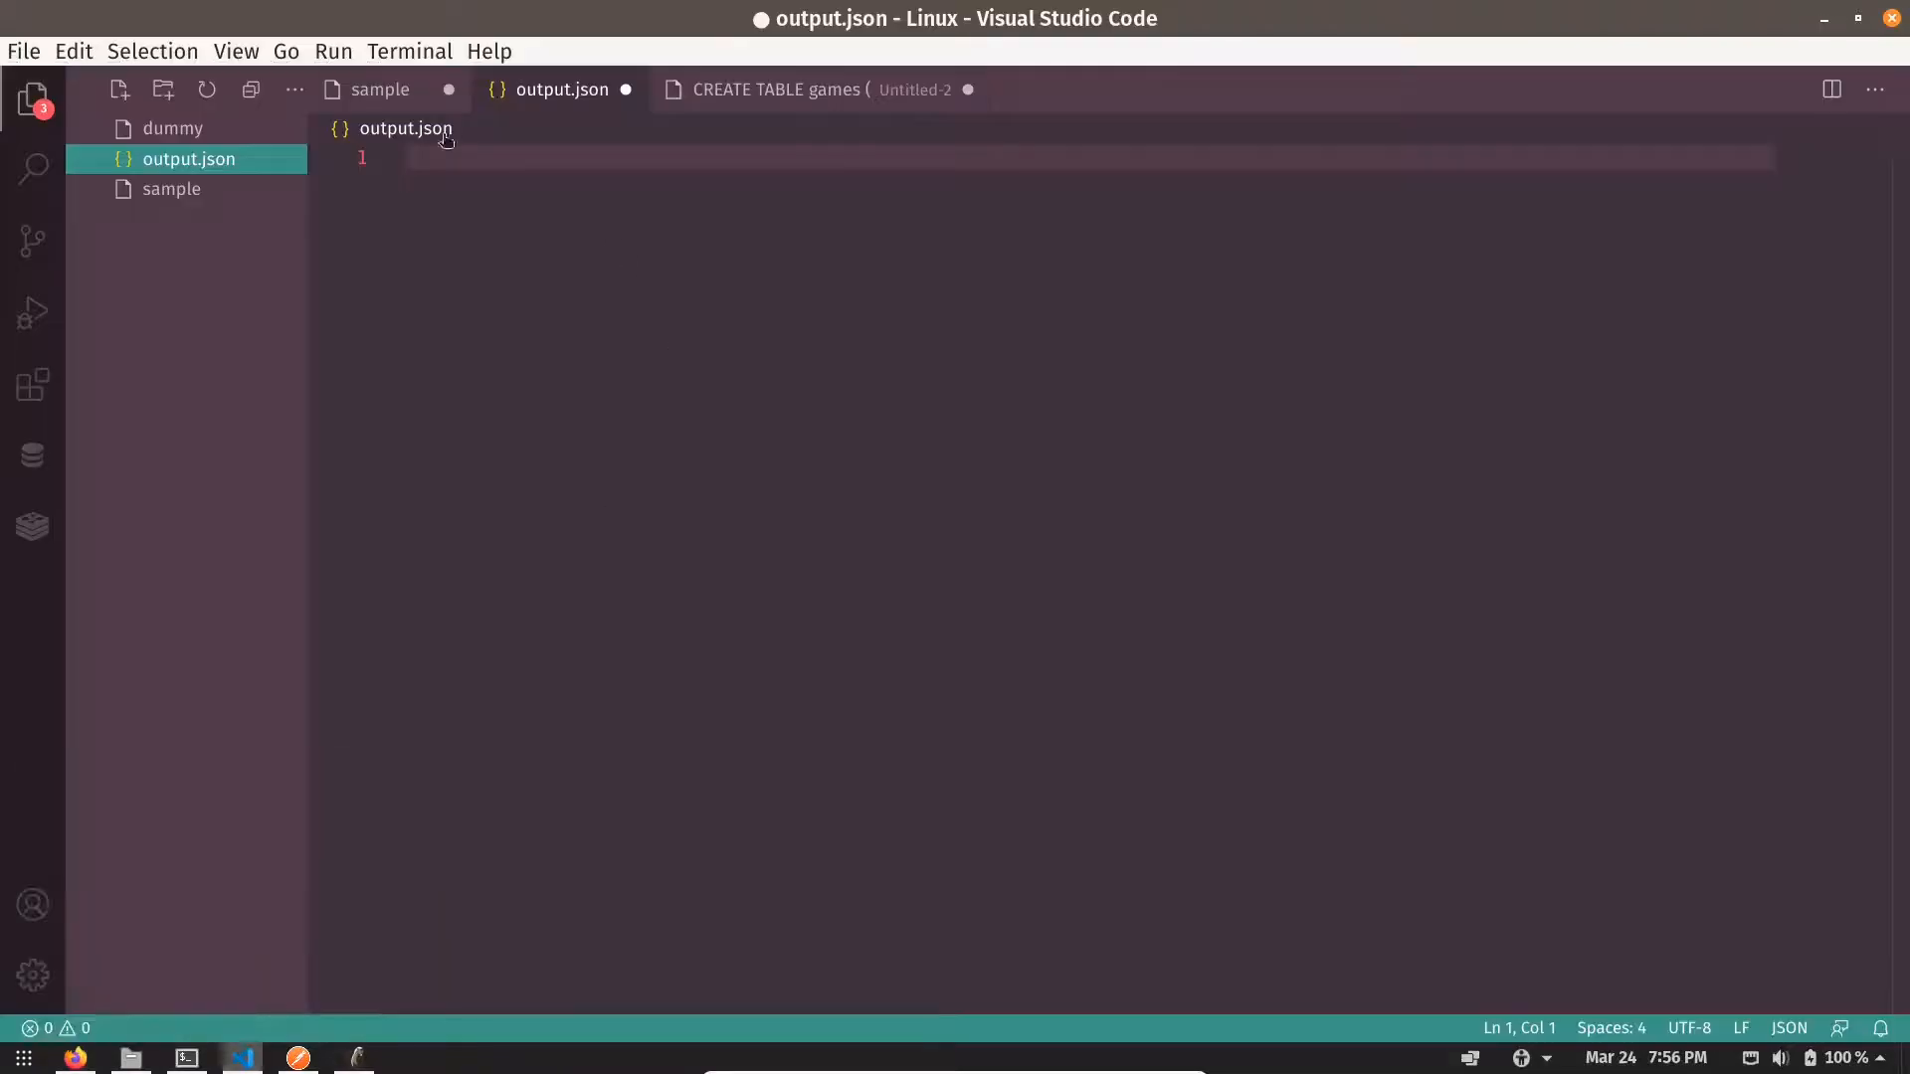
click(393, 92)
drag(891, 235, 517, 237)
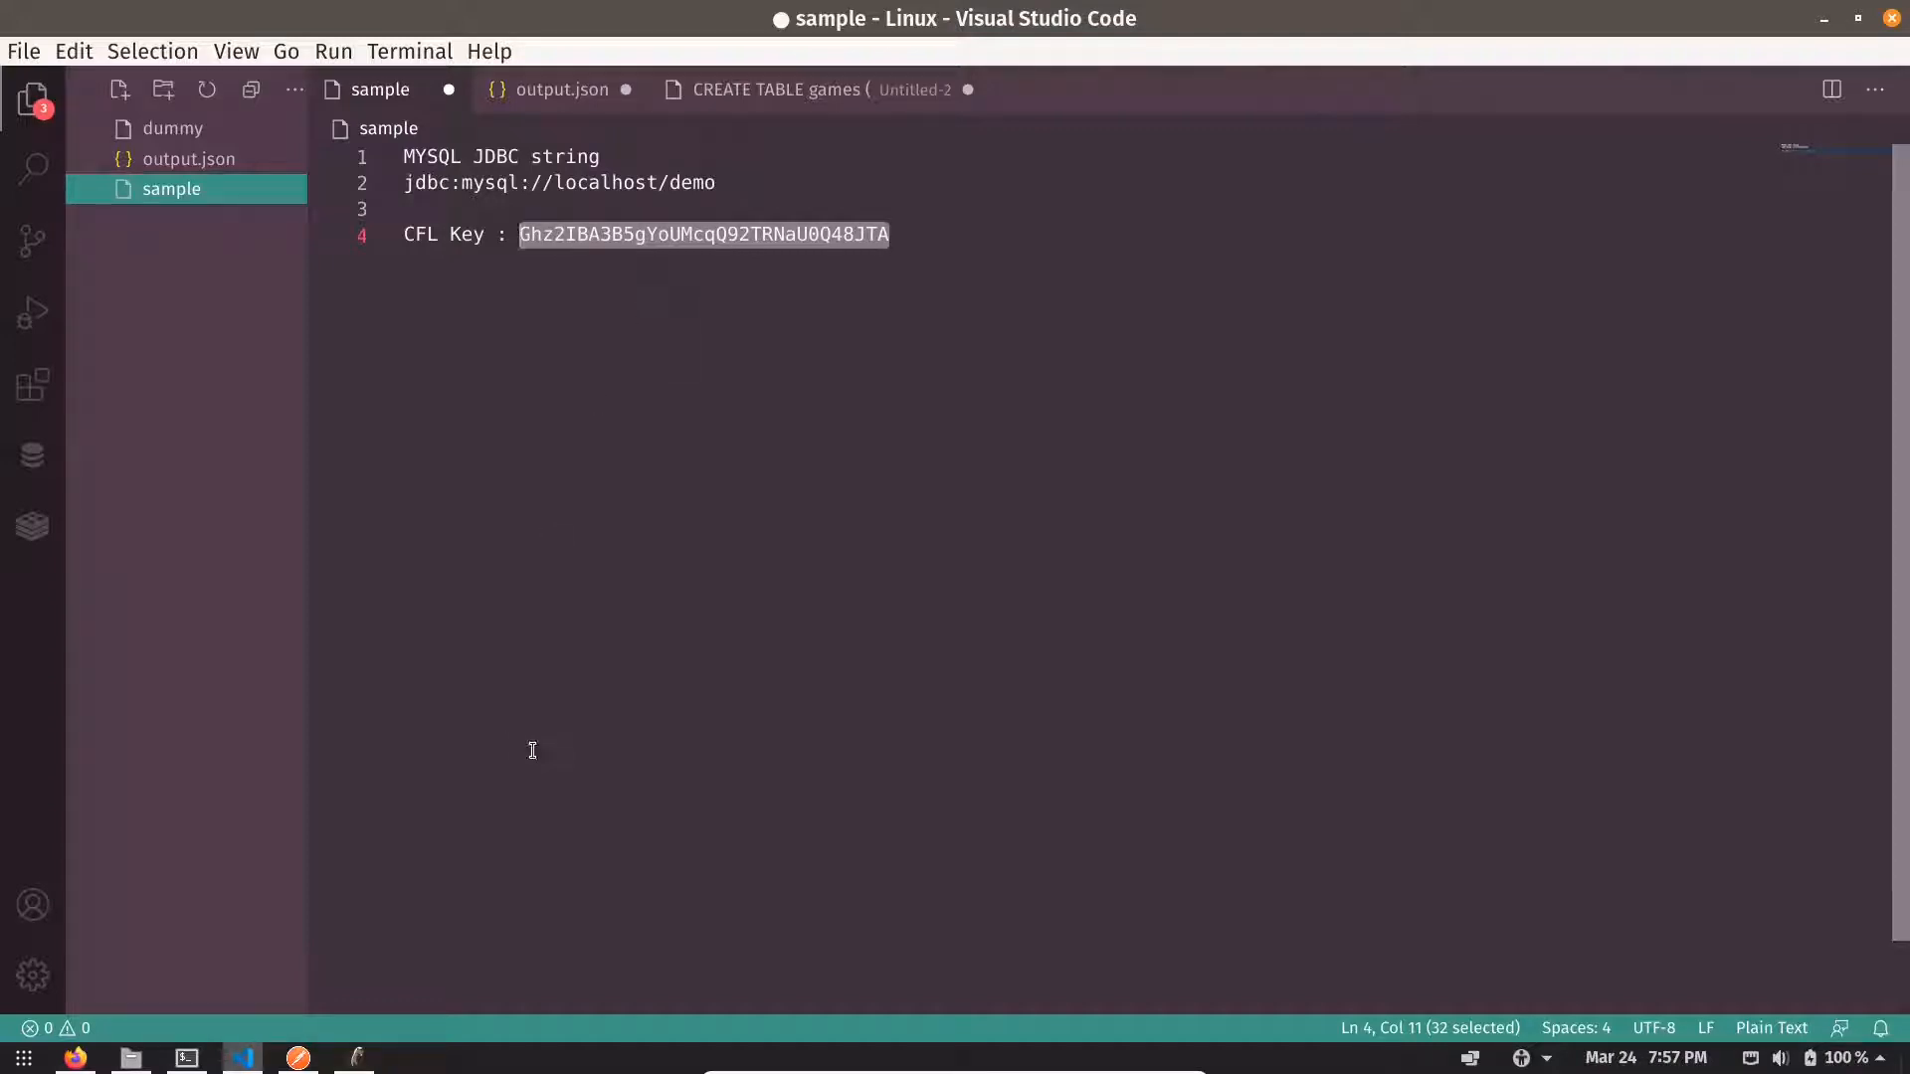
- Switch to Postman, send the keyed GET request to the games endpoint without paging parameters, and look through the JSON response
click(292, 1064)
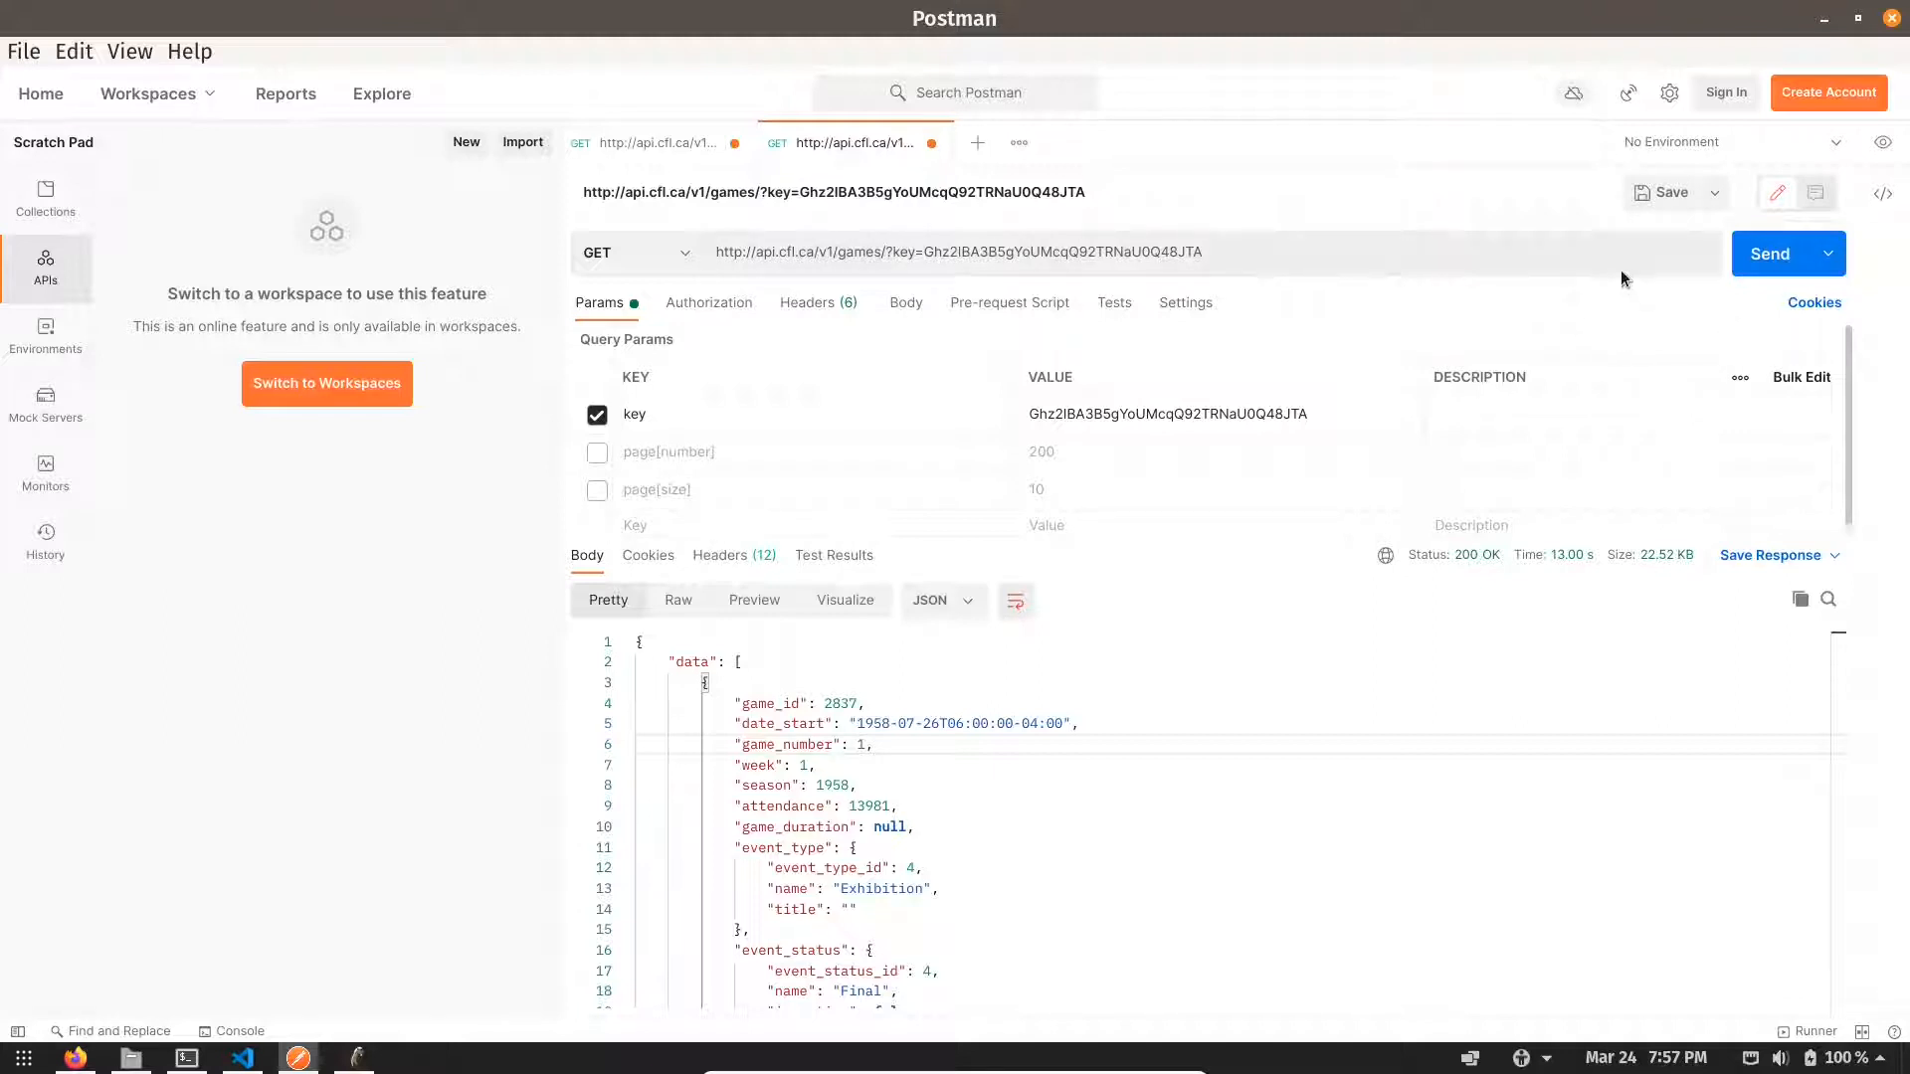
click(1766, 262)
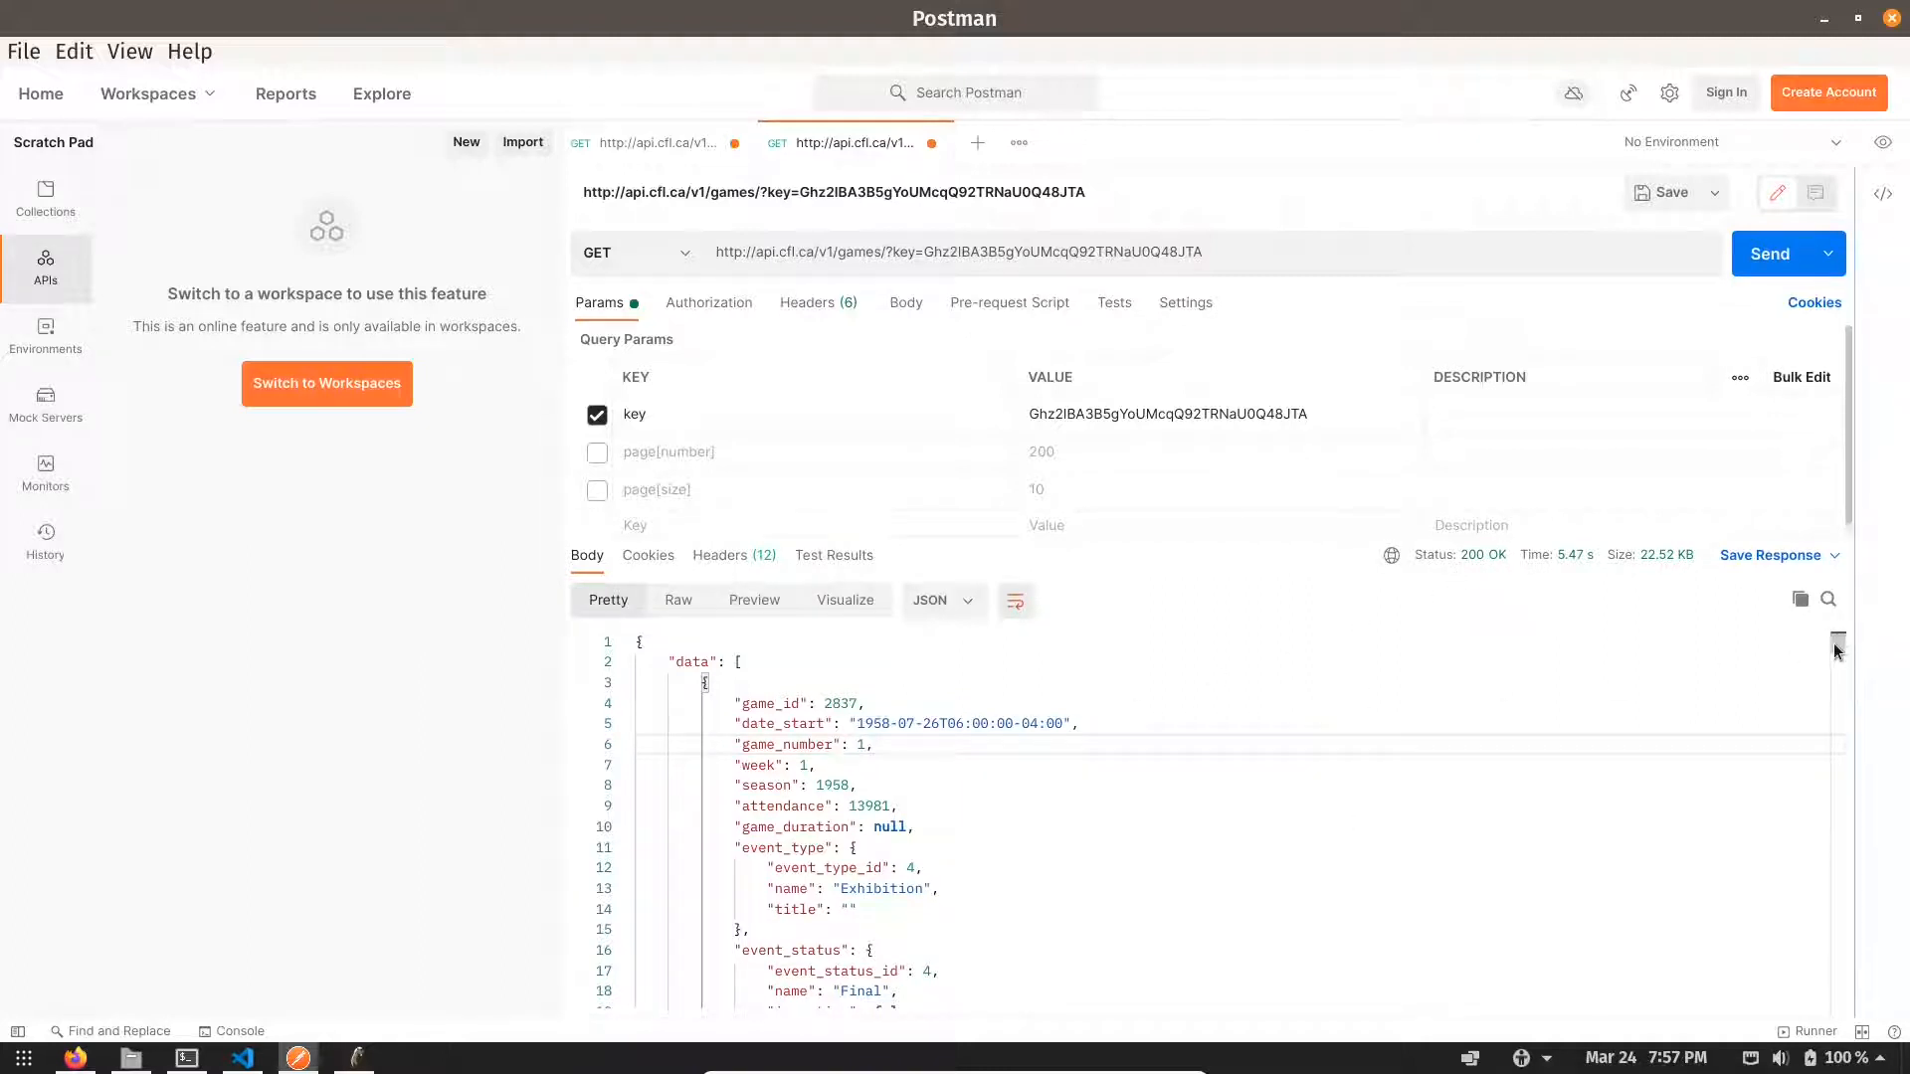
scroll(1839, 646, down, 2)
scroll(1839, 646, up, 2)
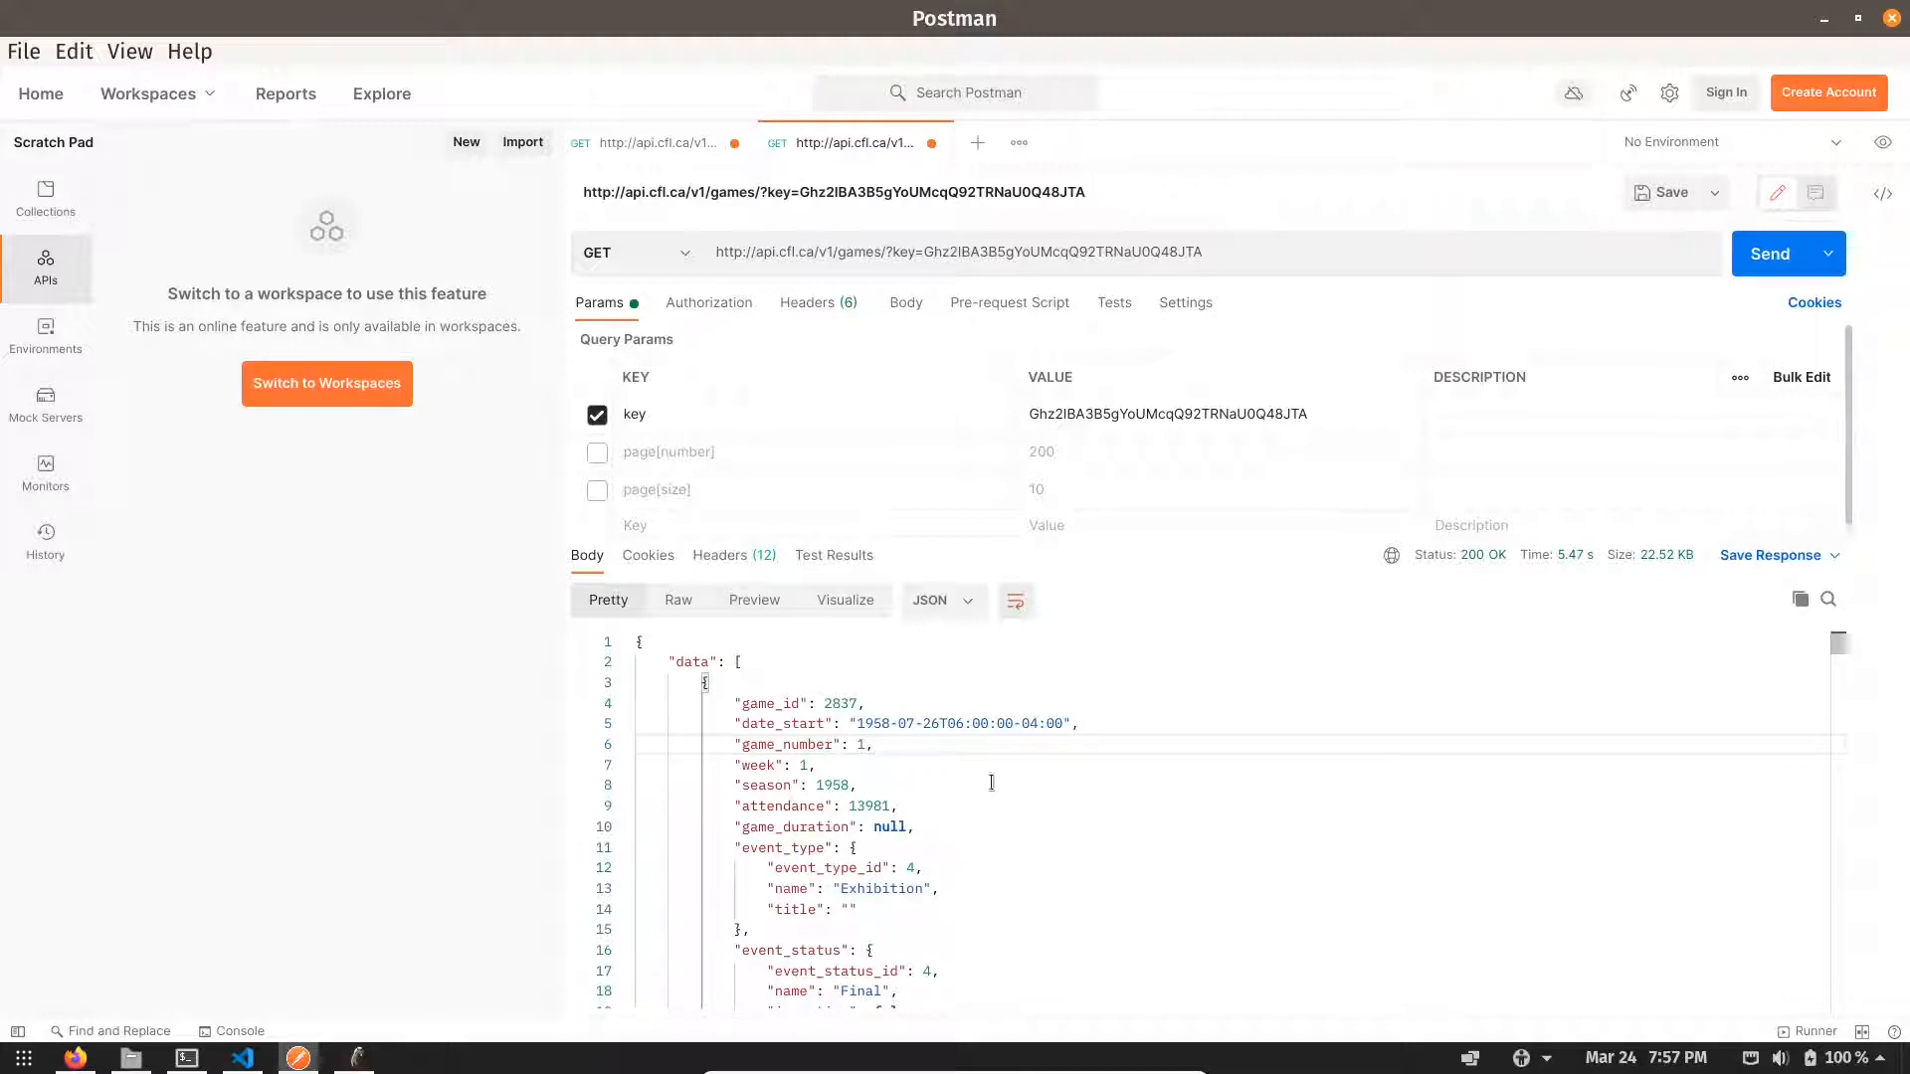
- Copy the entire JSON response into output.json in Visual Studio Code and return to the start of the file
click(1031, 848)
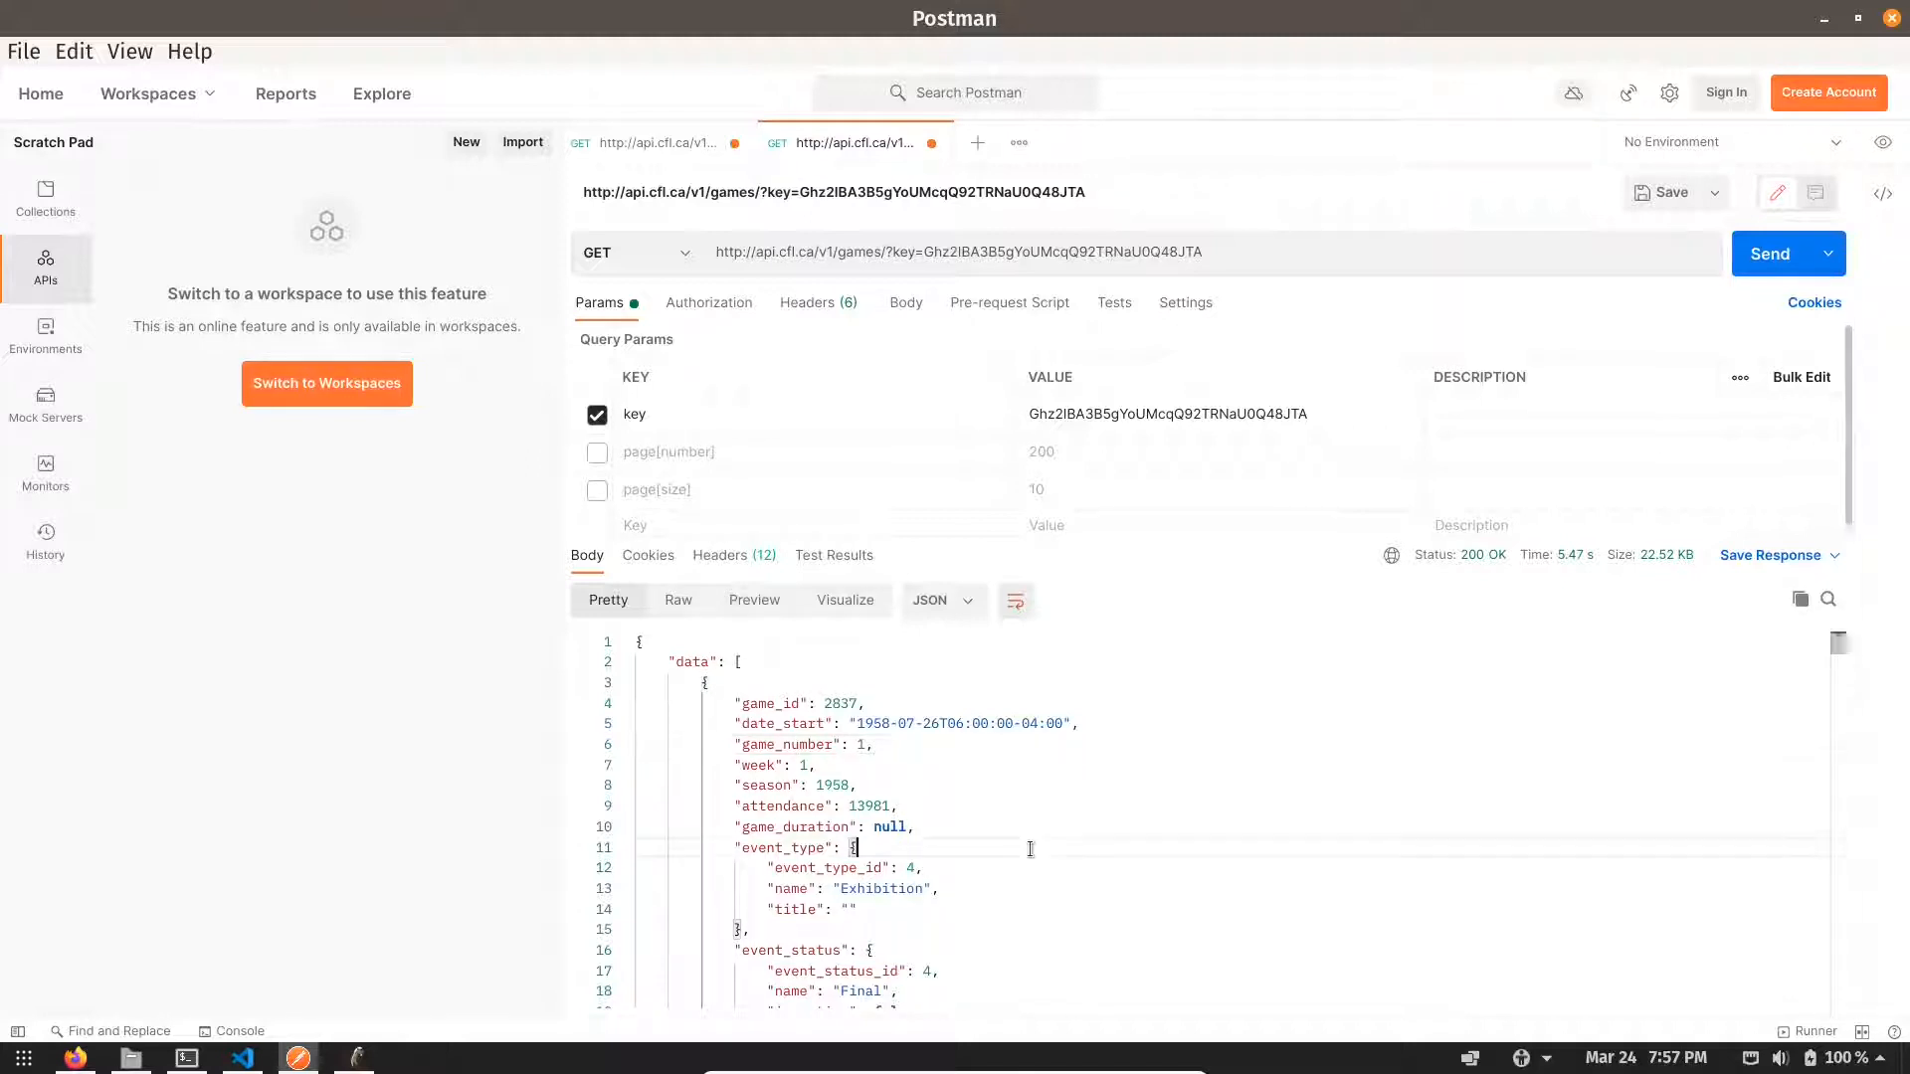
key(ctrl+a)
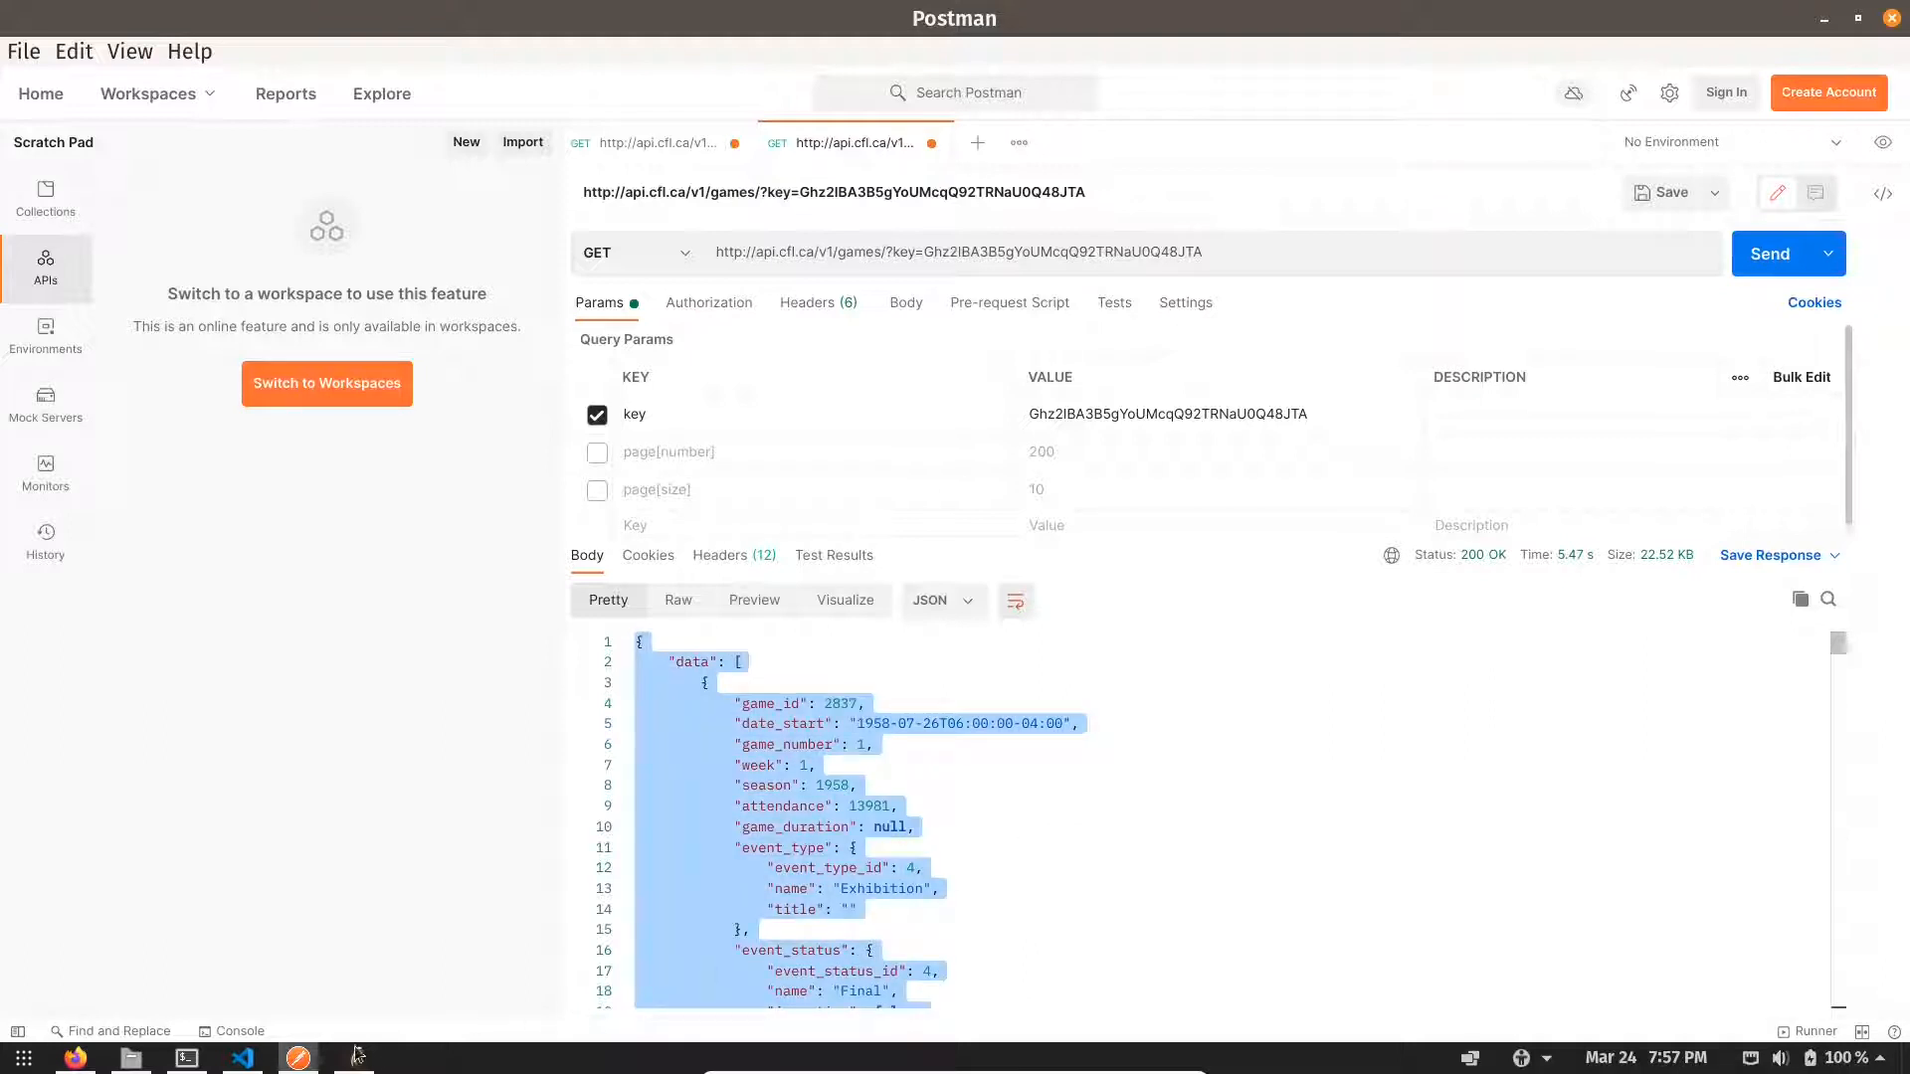
click(240, 1061)
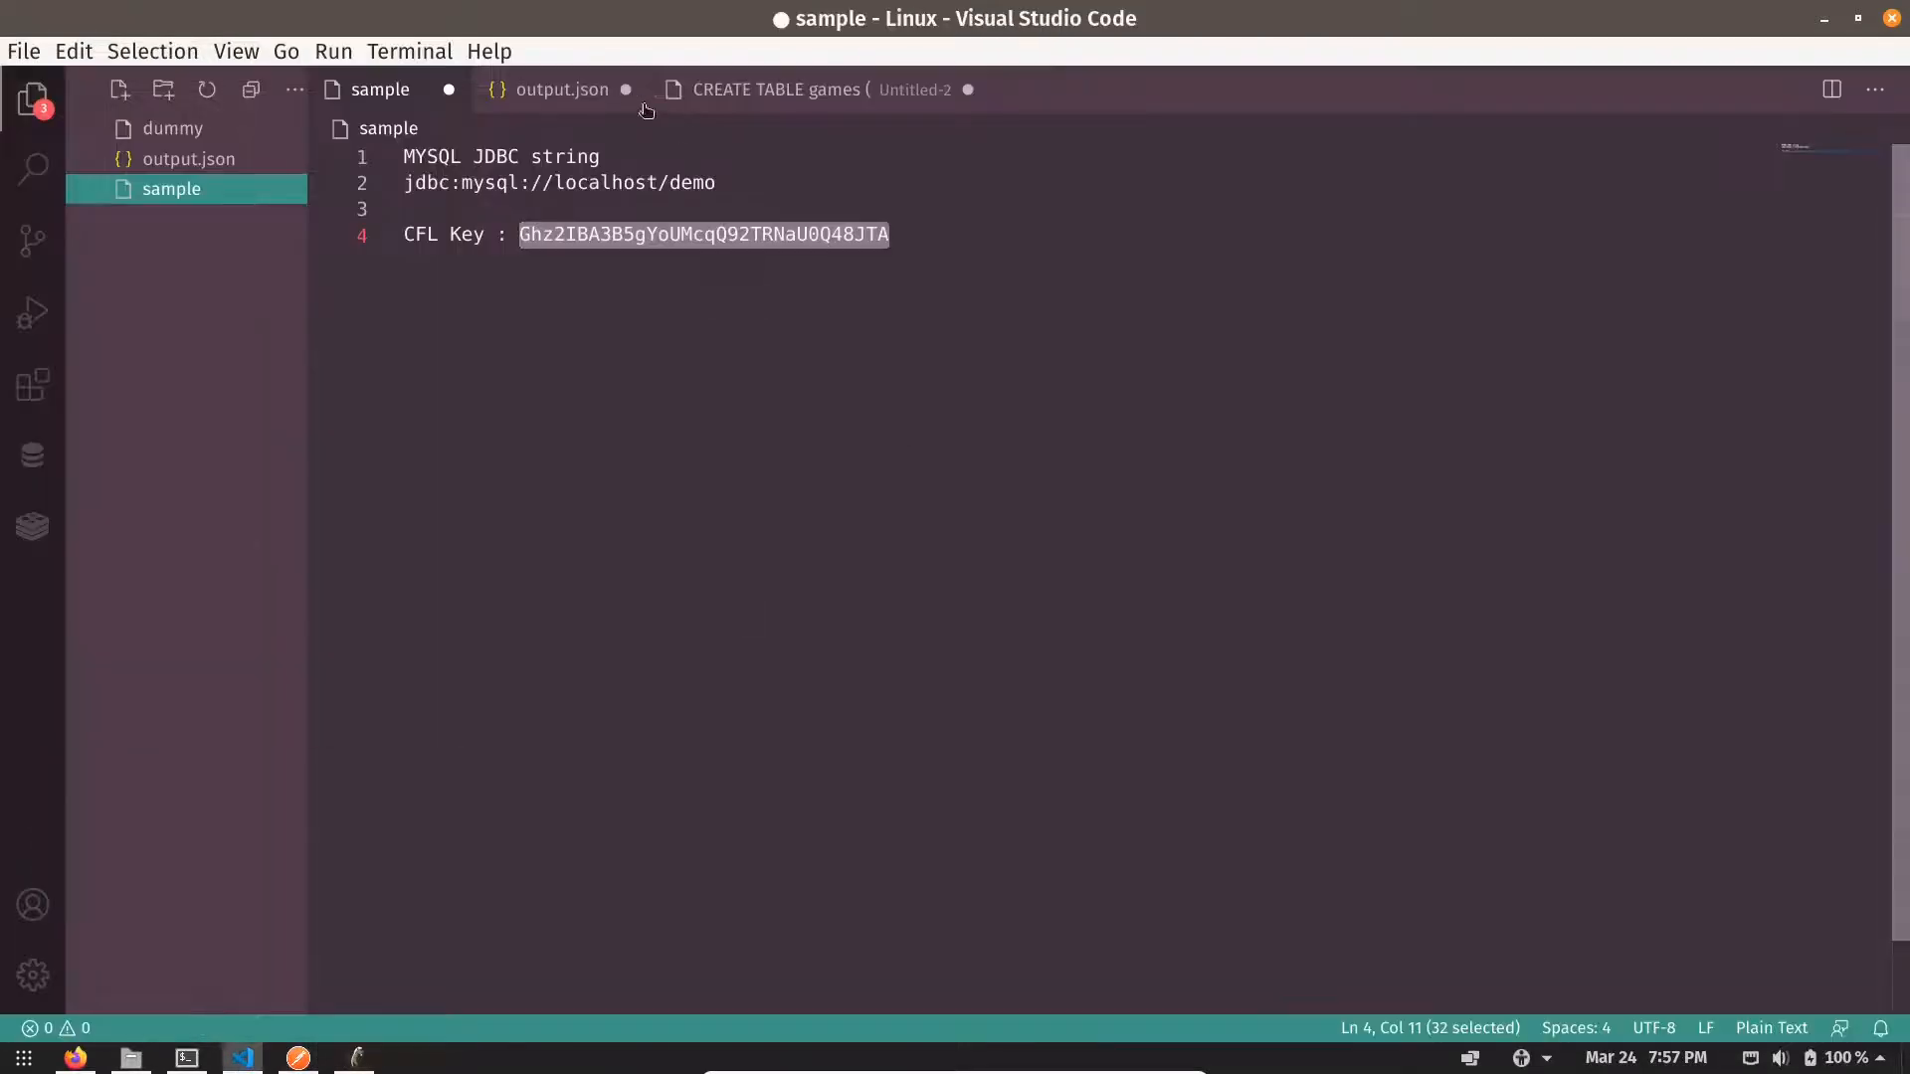
click(560, 89)
key(ctrl+v)
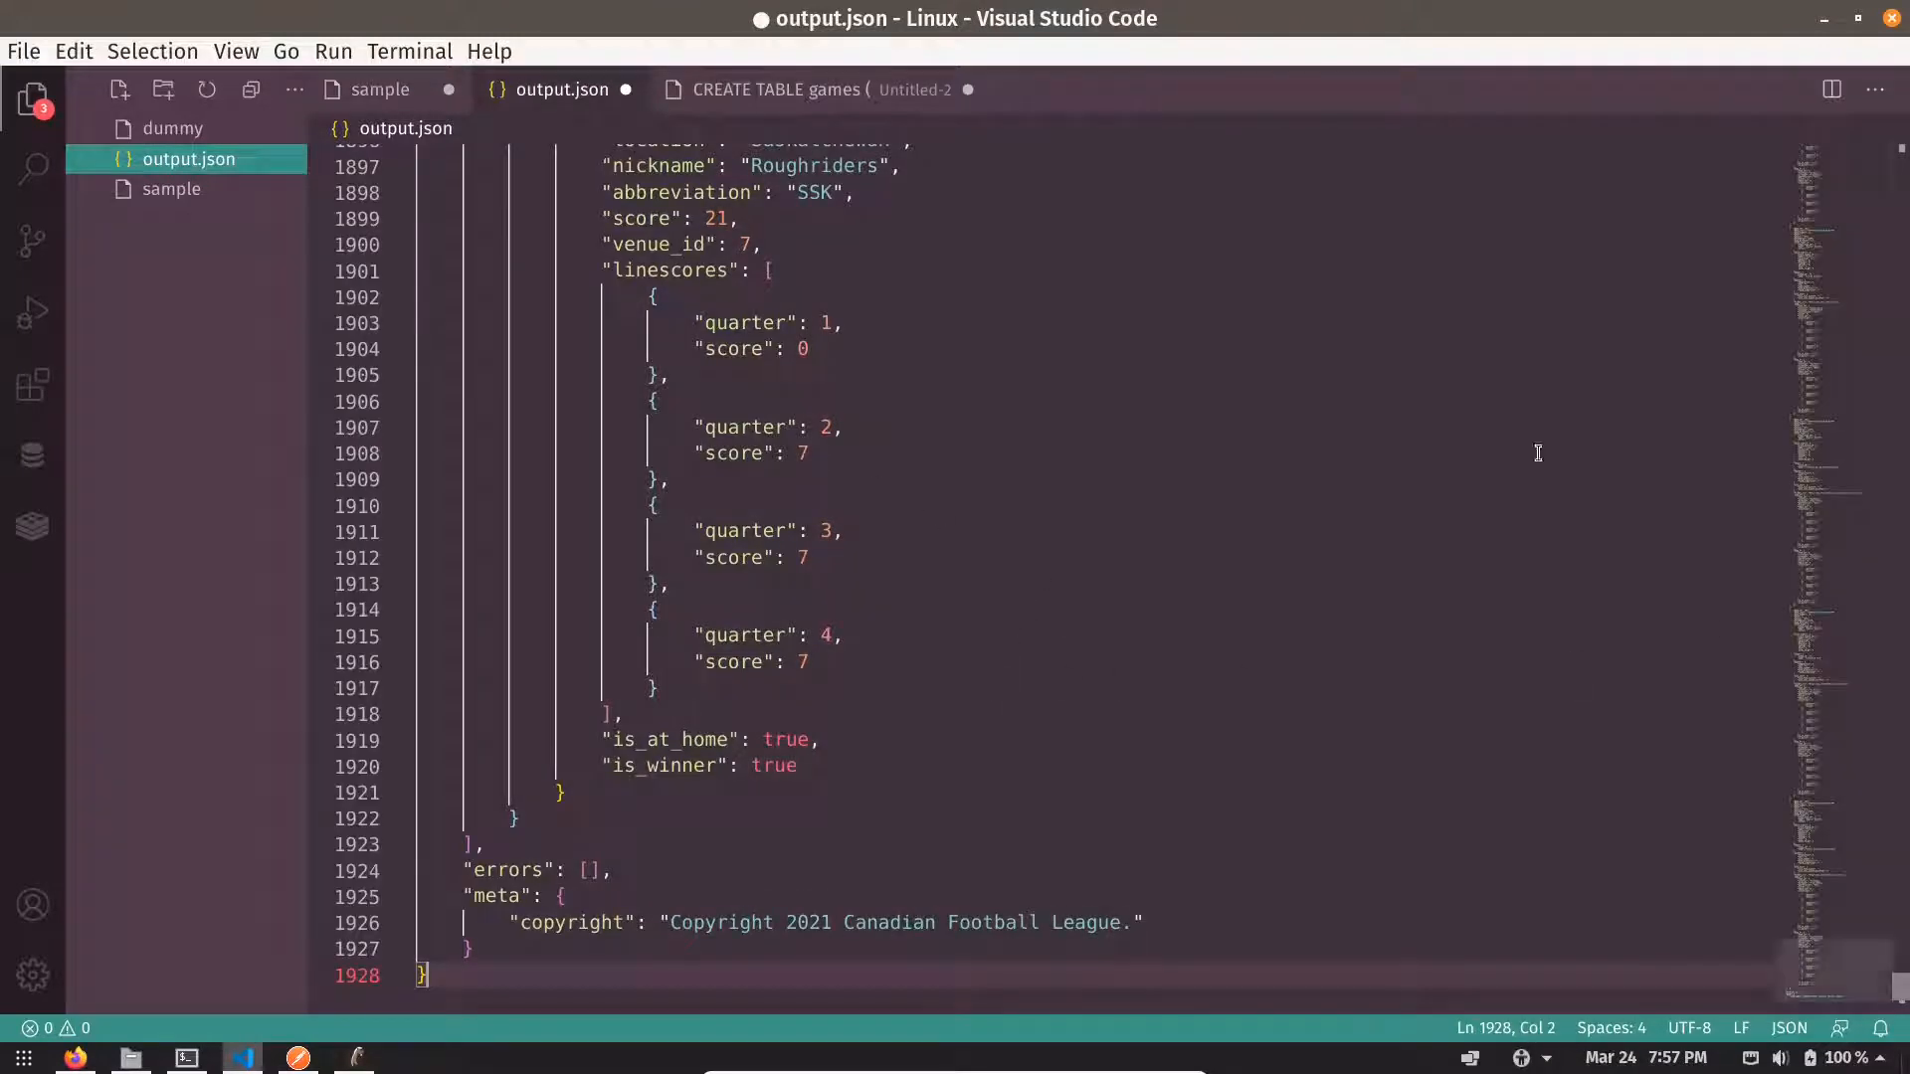
drag(1901, 989, 1902, 151)
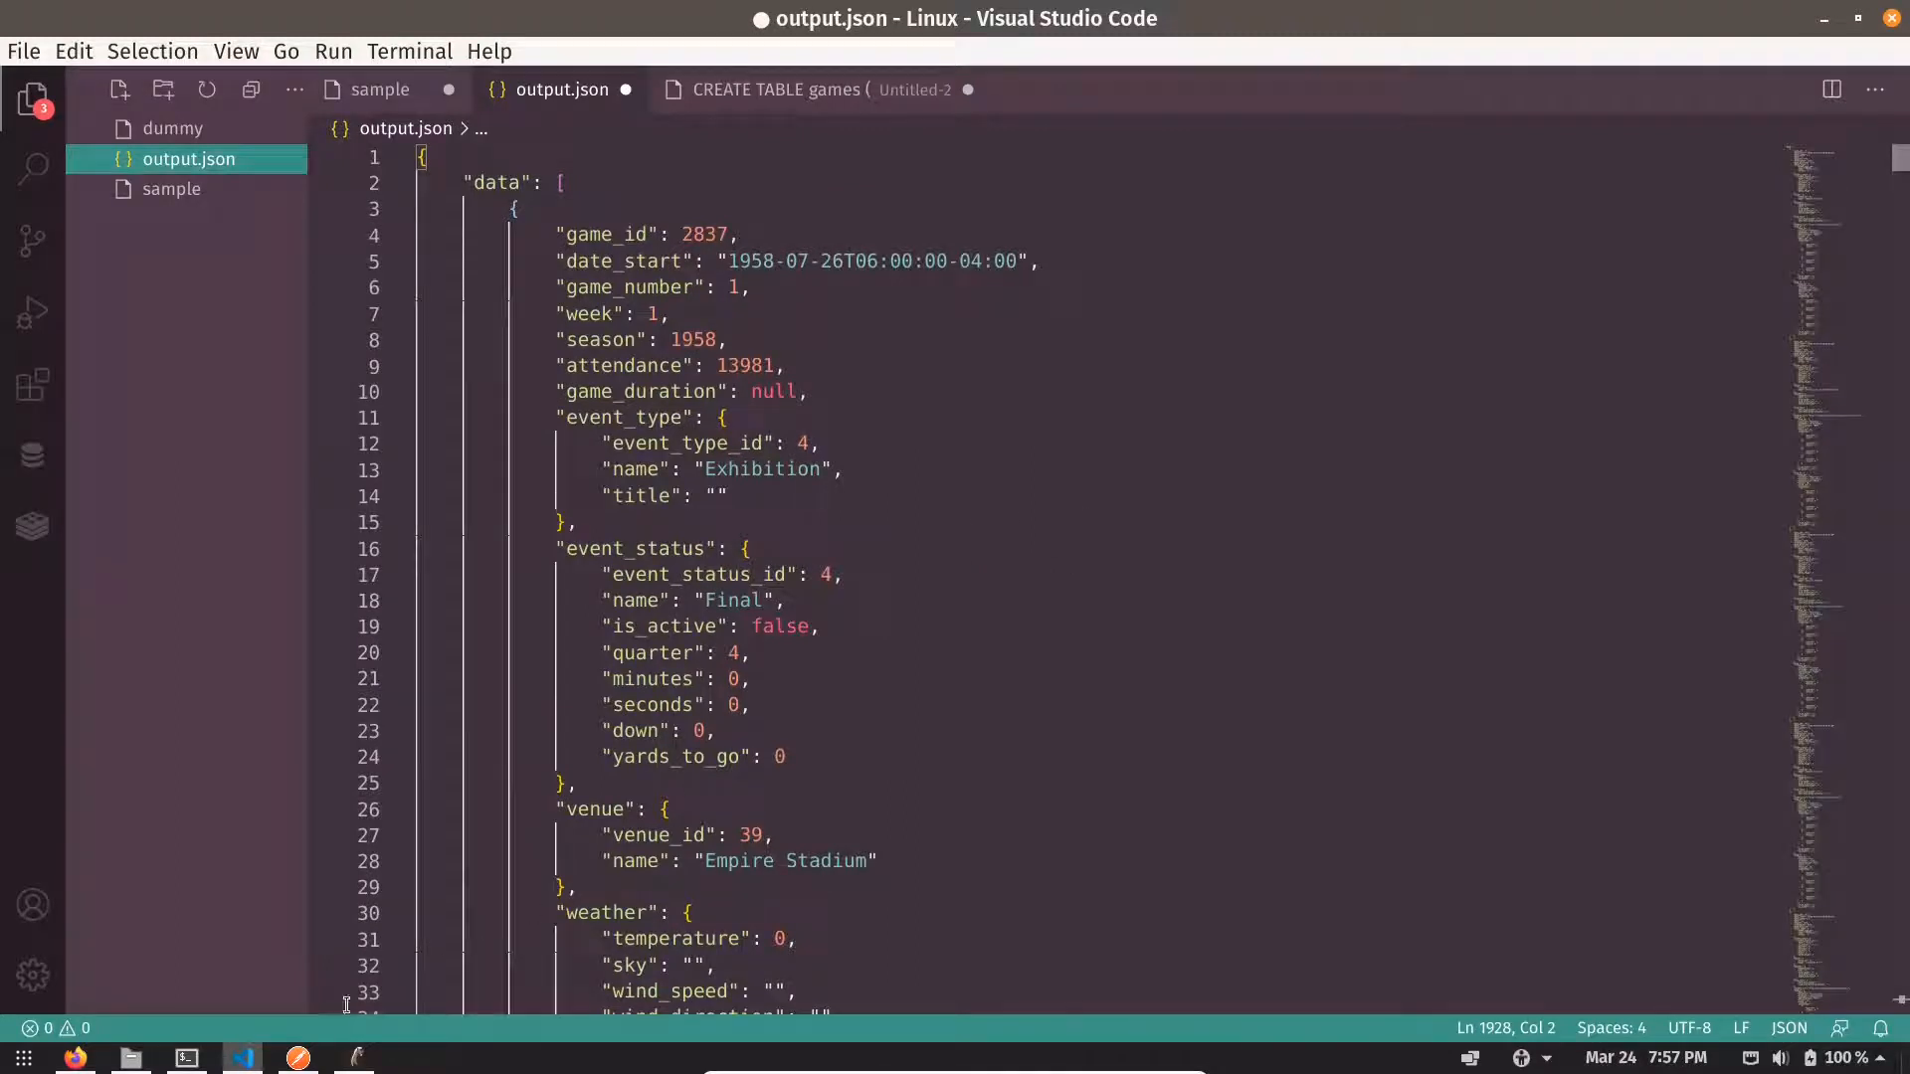
- Switch to the CFL API documentation in Firefox and read the Paging section for Games
mouse_move(298, 1057)
click(74, 1058)
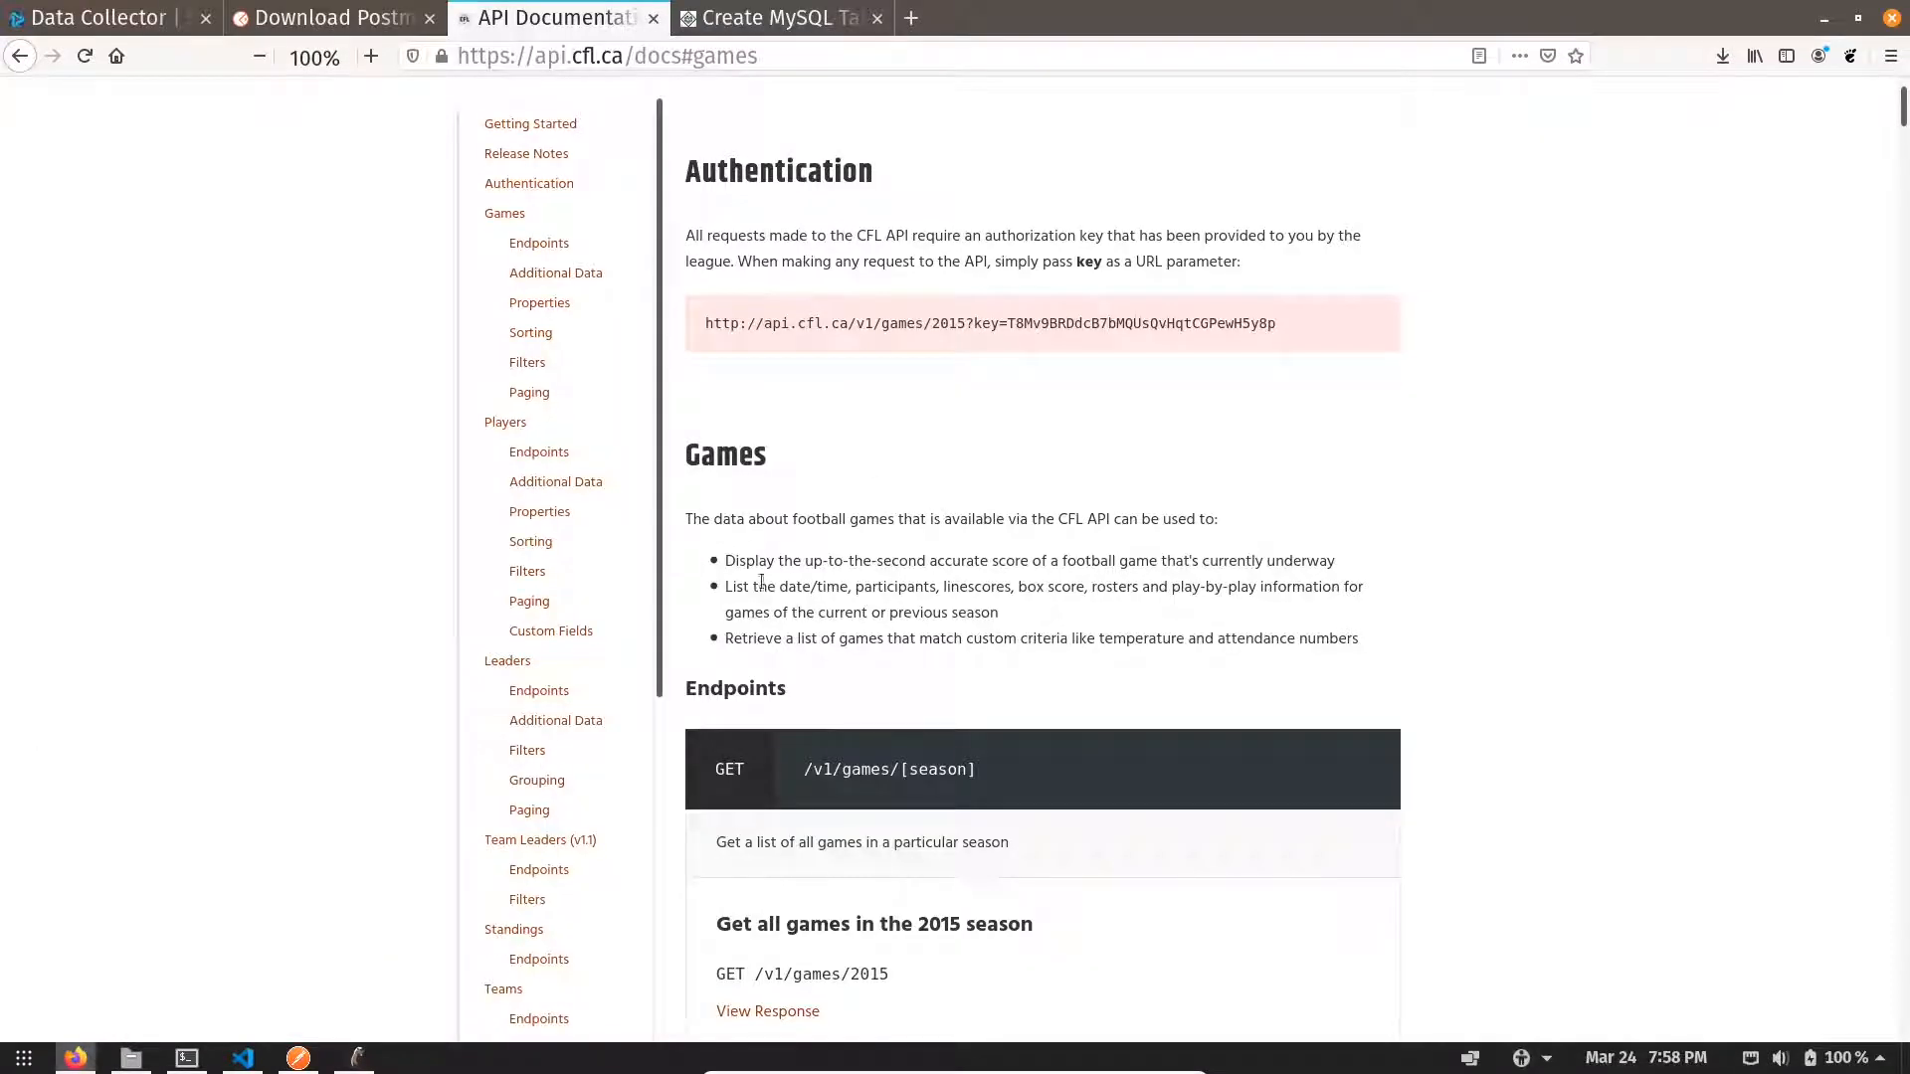
click(530, 392)
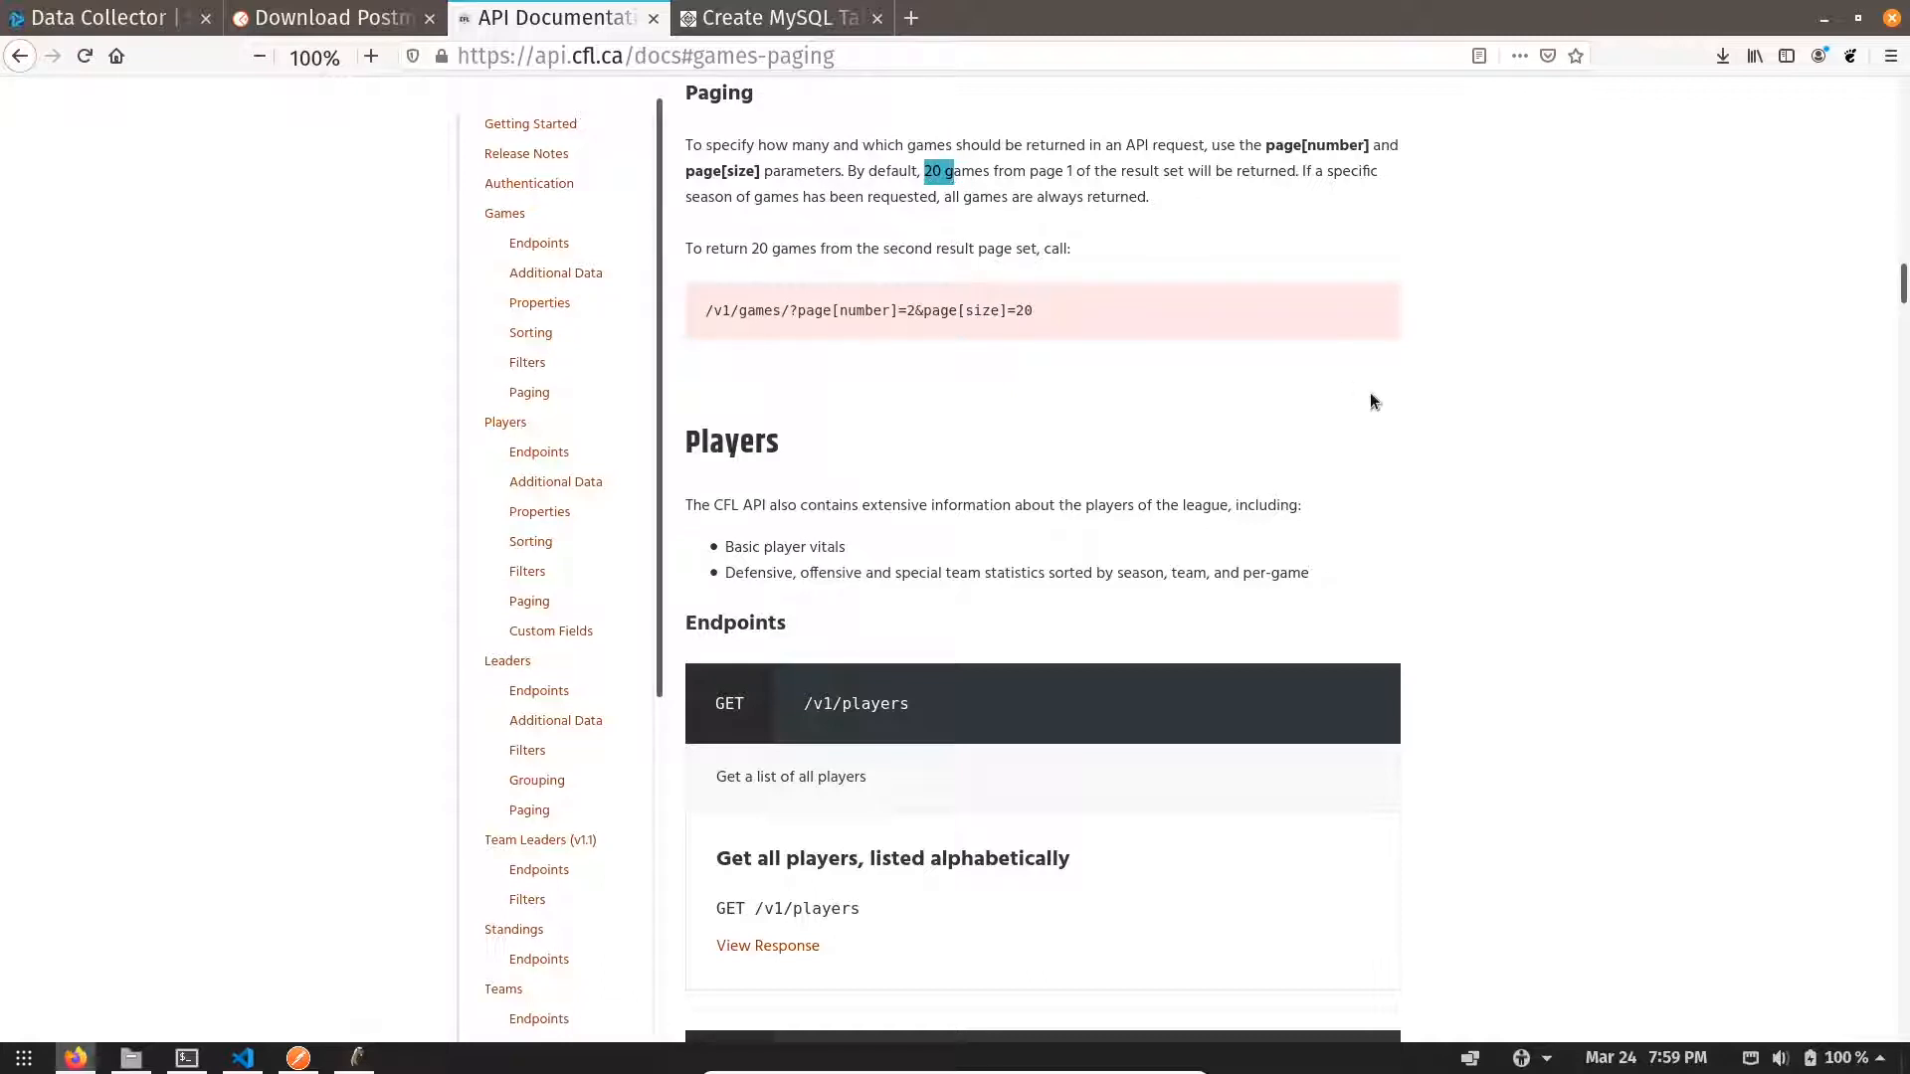
- In Postman, enable the page[number] and page[size] parameters with a size of 10, set page[number] to 1, and send the request
click(298, 1057)
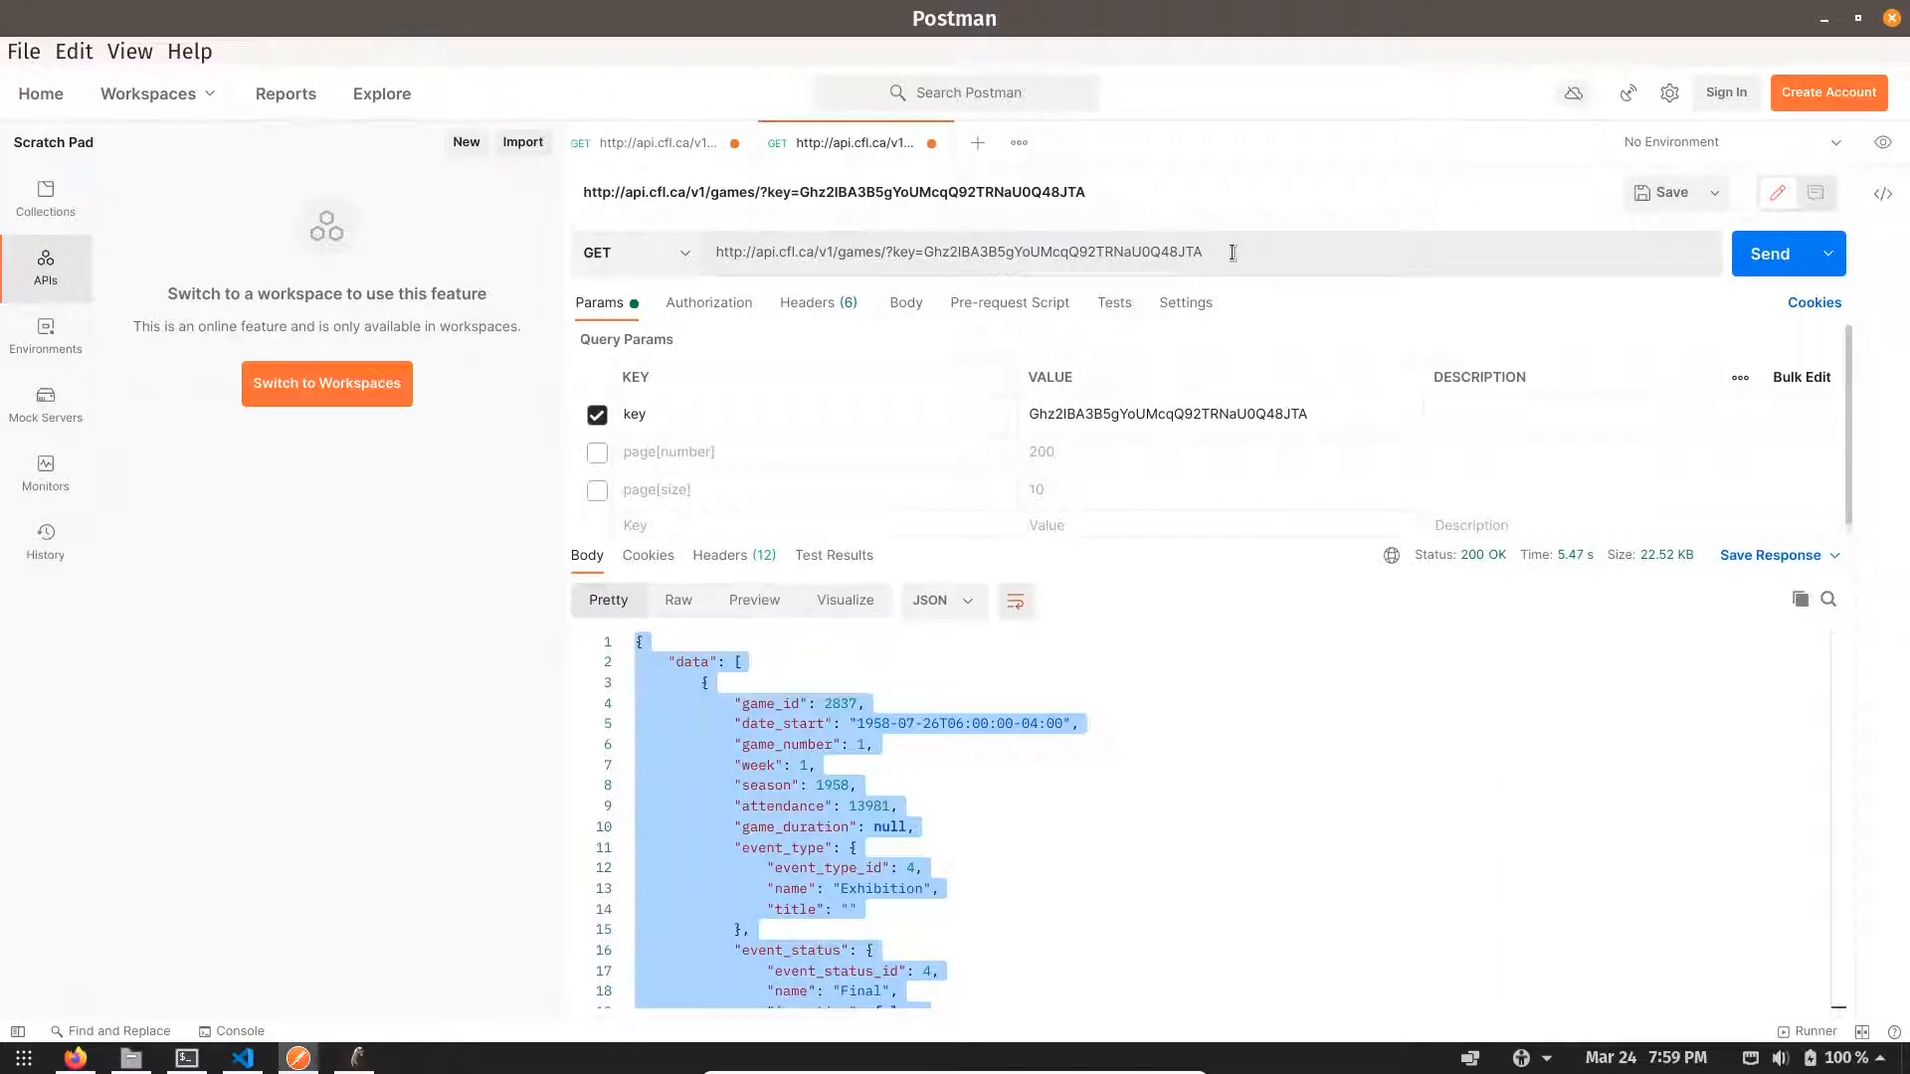
click(597, 453)
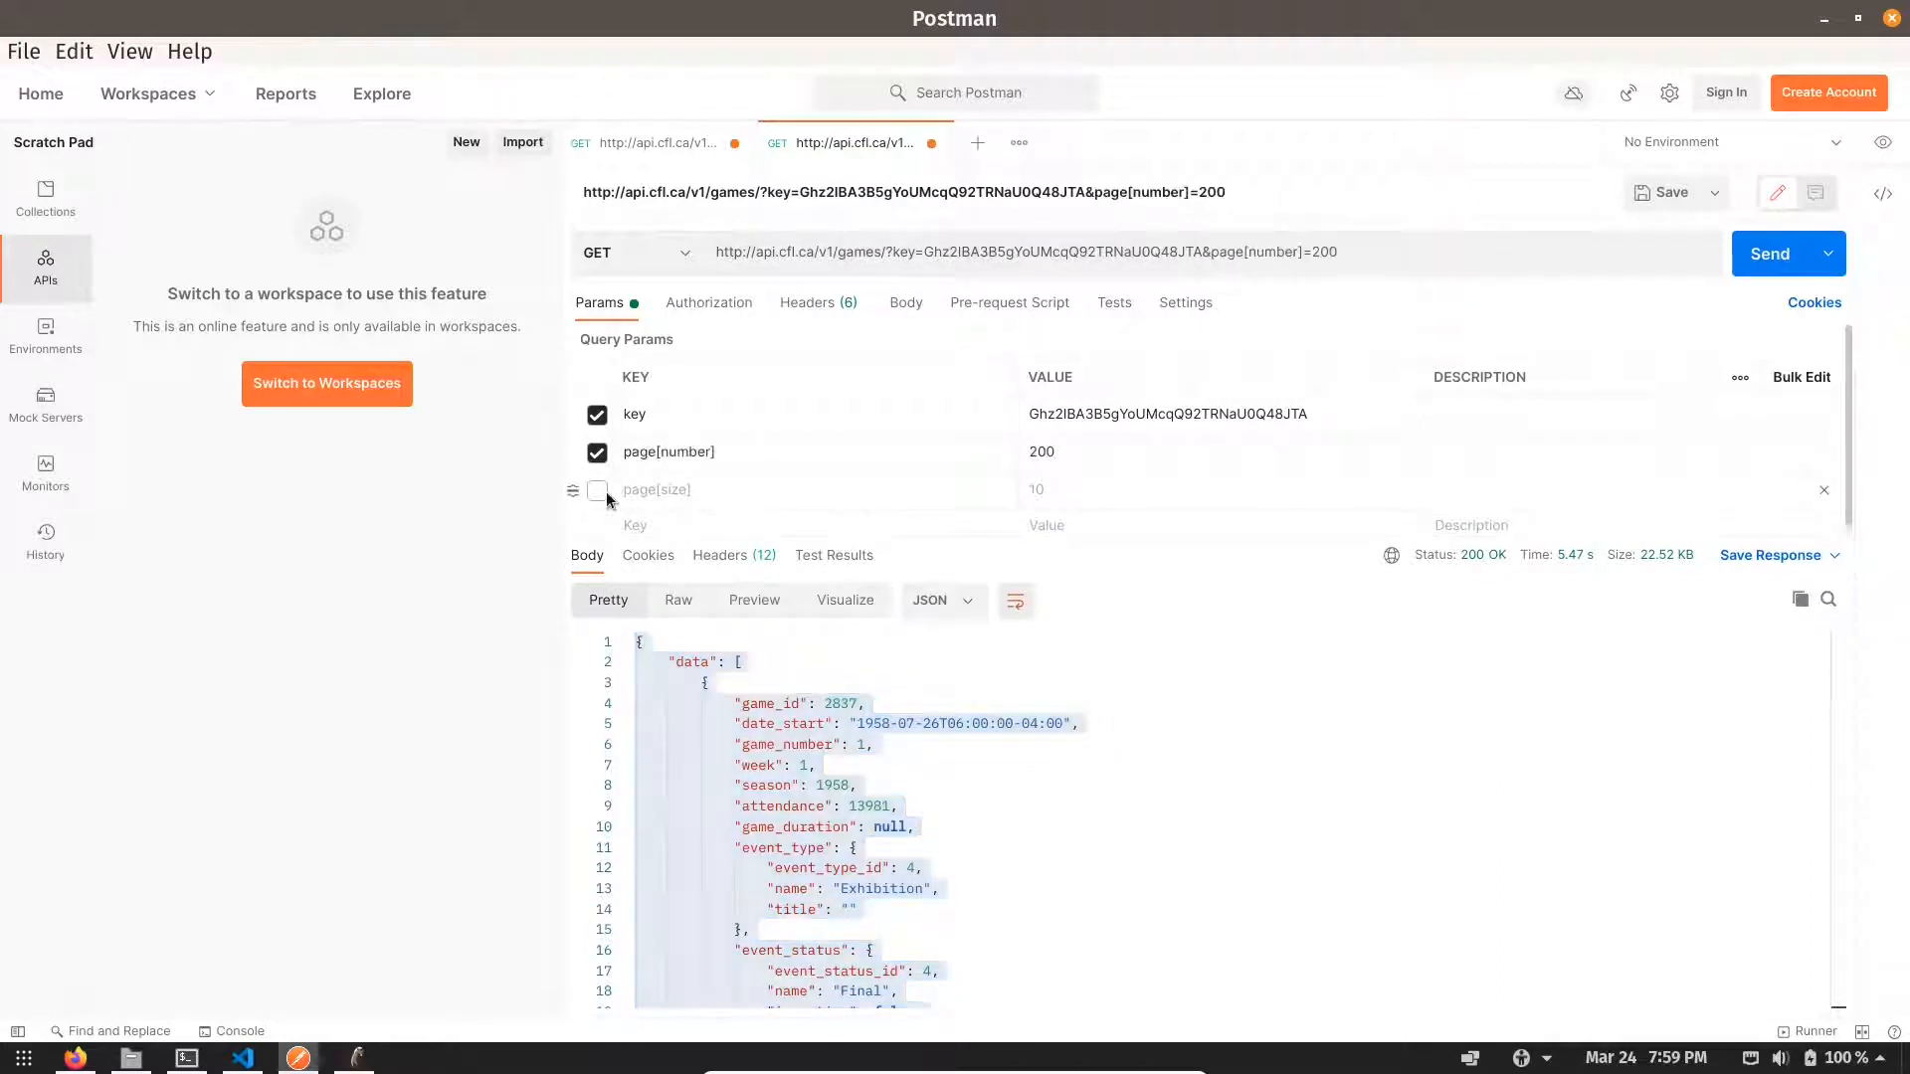
click(597, 490)
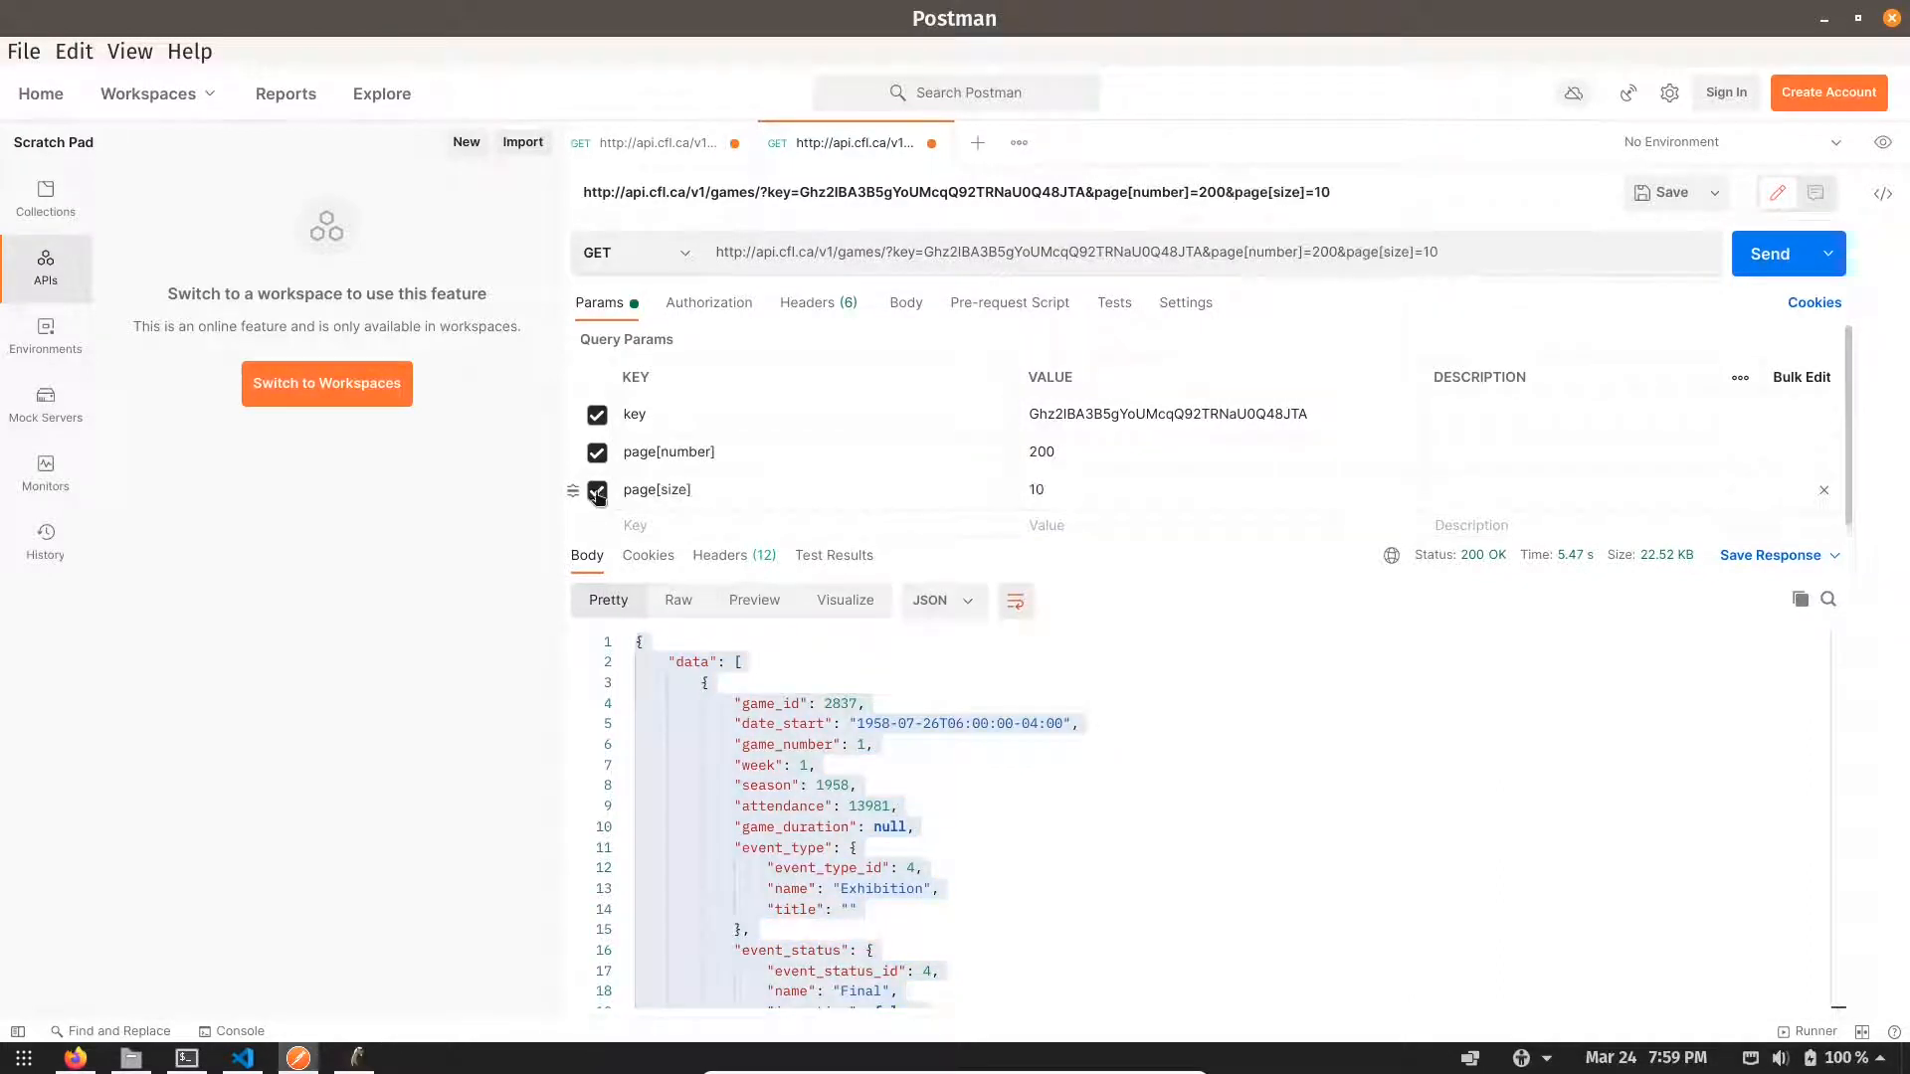
click(1338, 253)
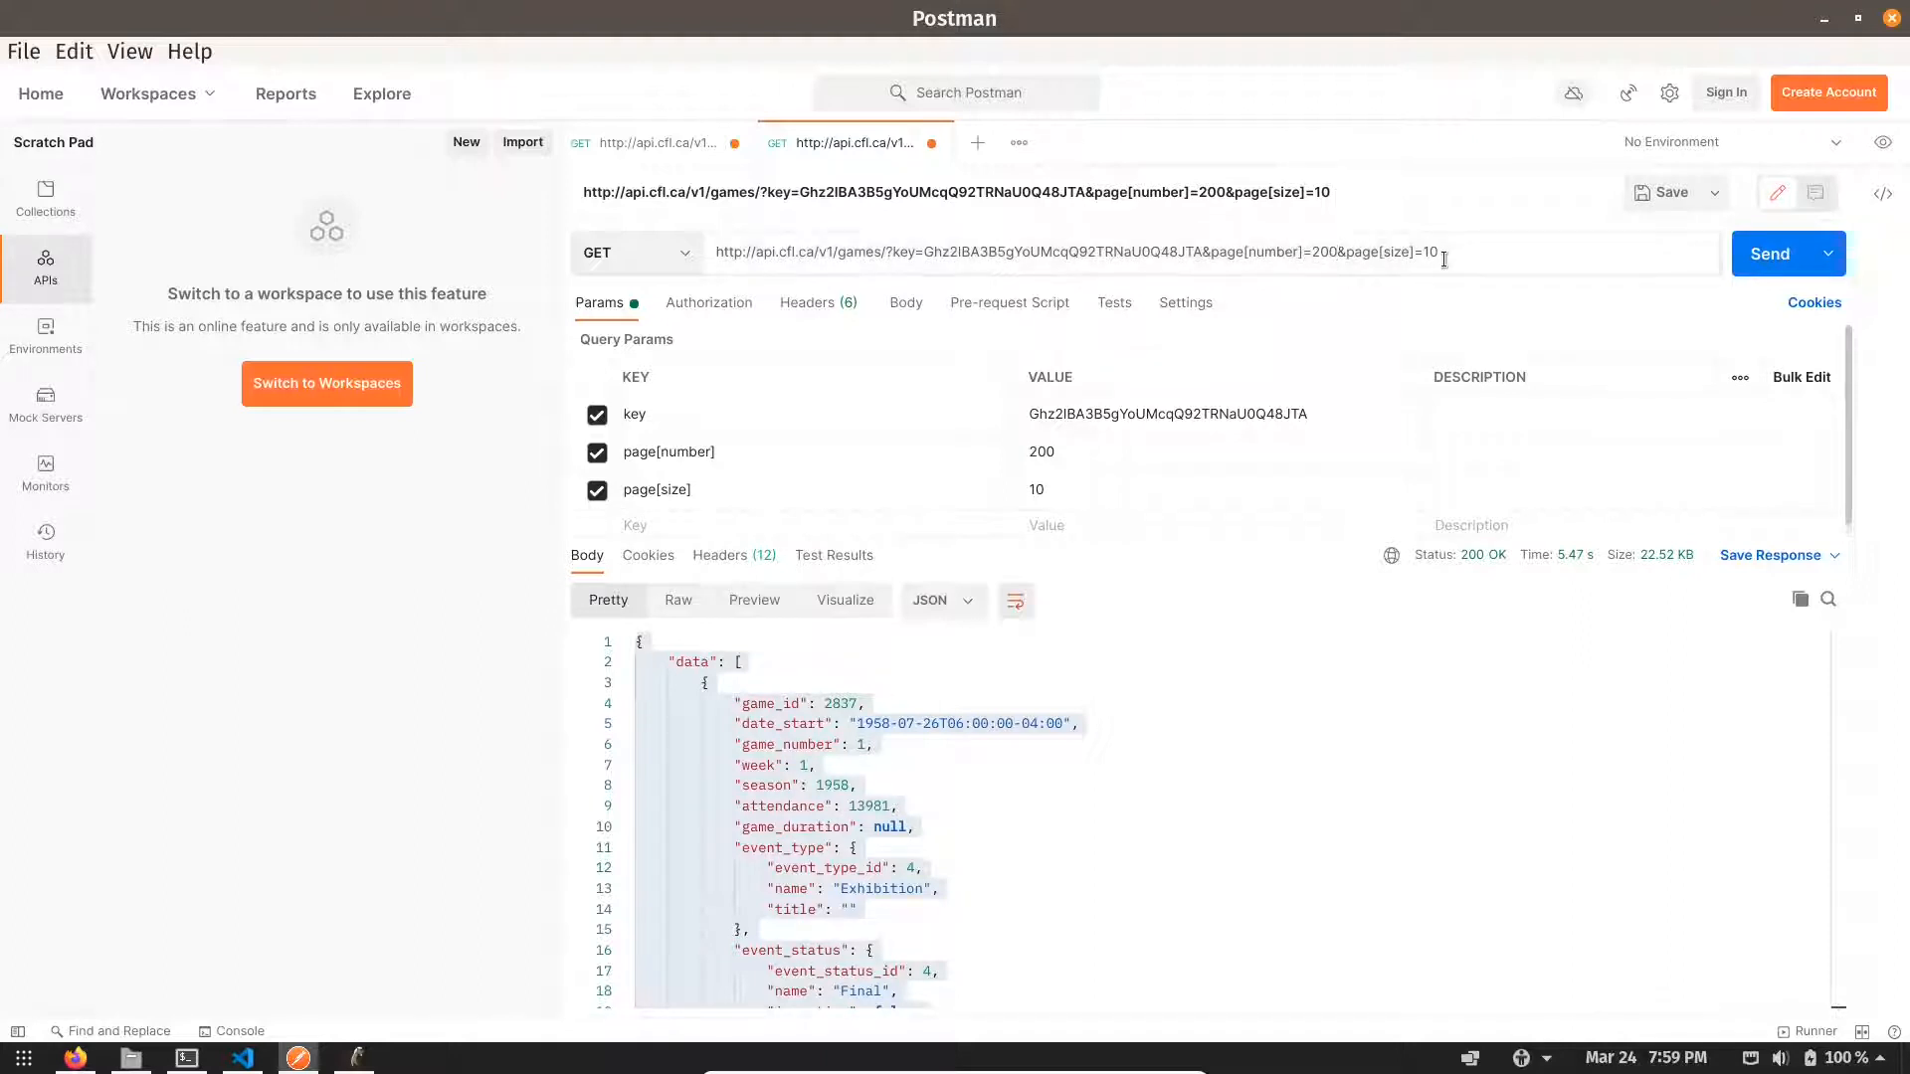
key(BackSpace)
key(BackSpace)
key(BackSpace)
text(1)
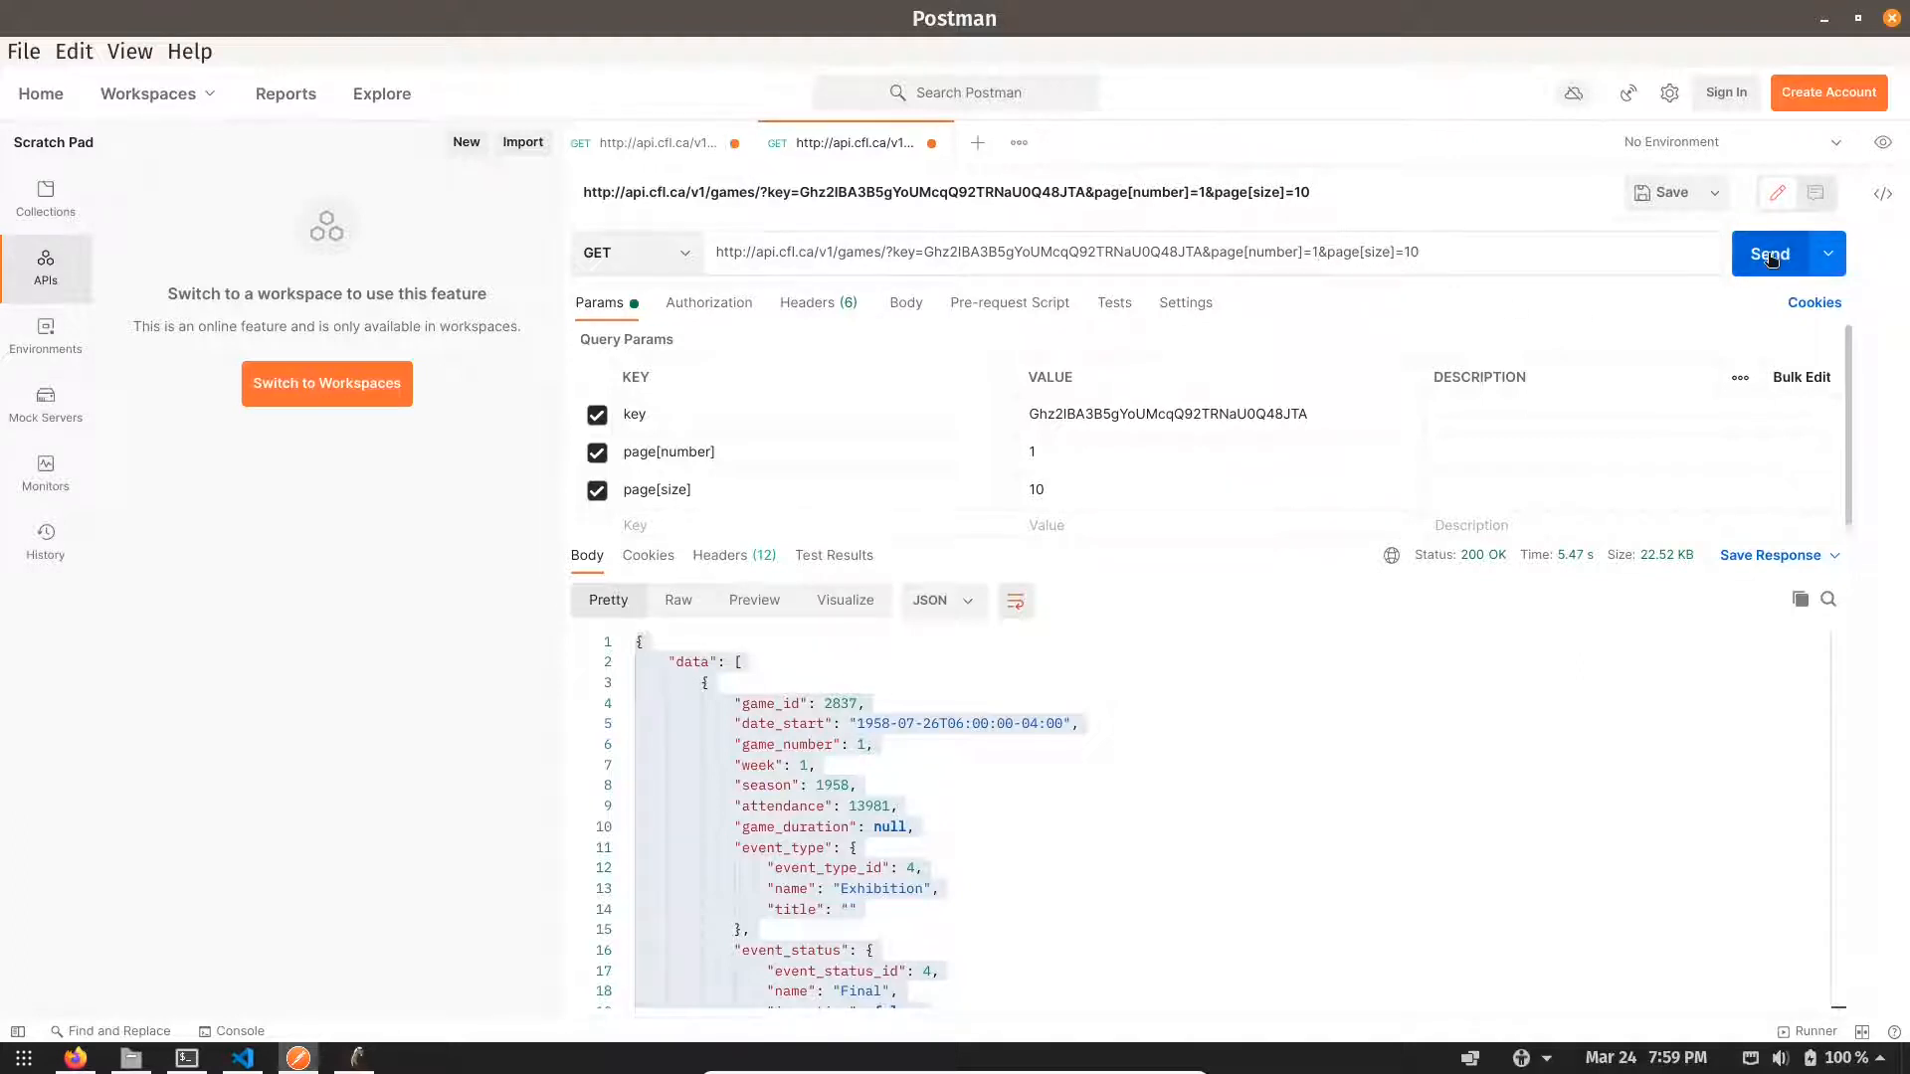
- Copy the full paged response and replace all the content of output.json in Visual Studio Code with it
click(853, 847)
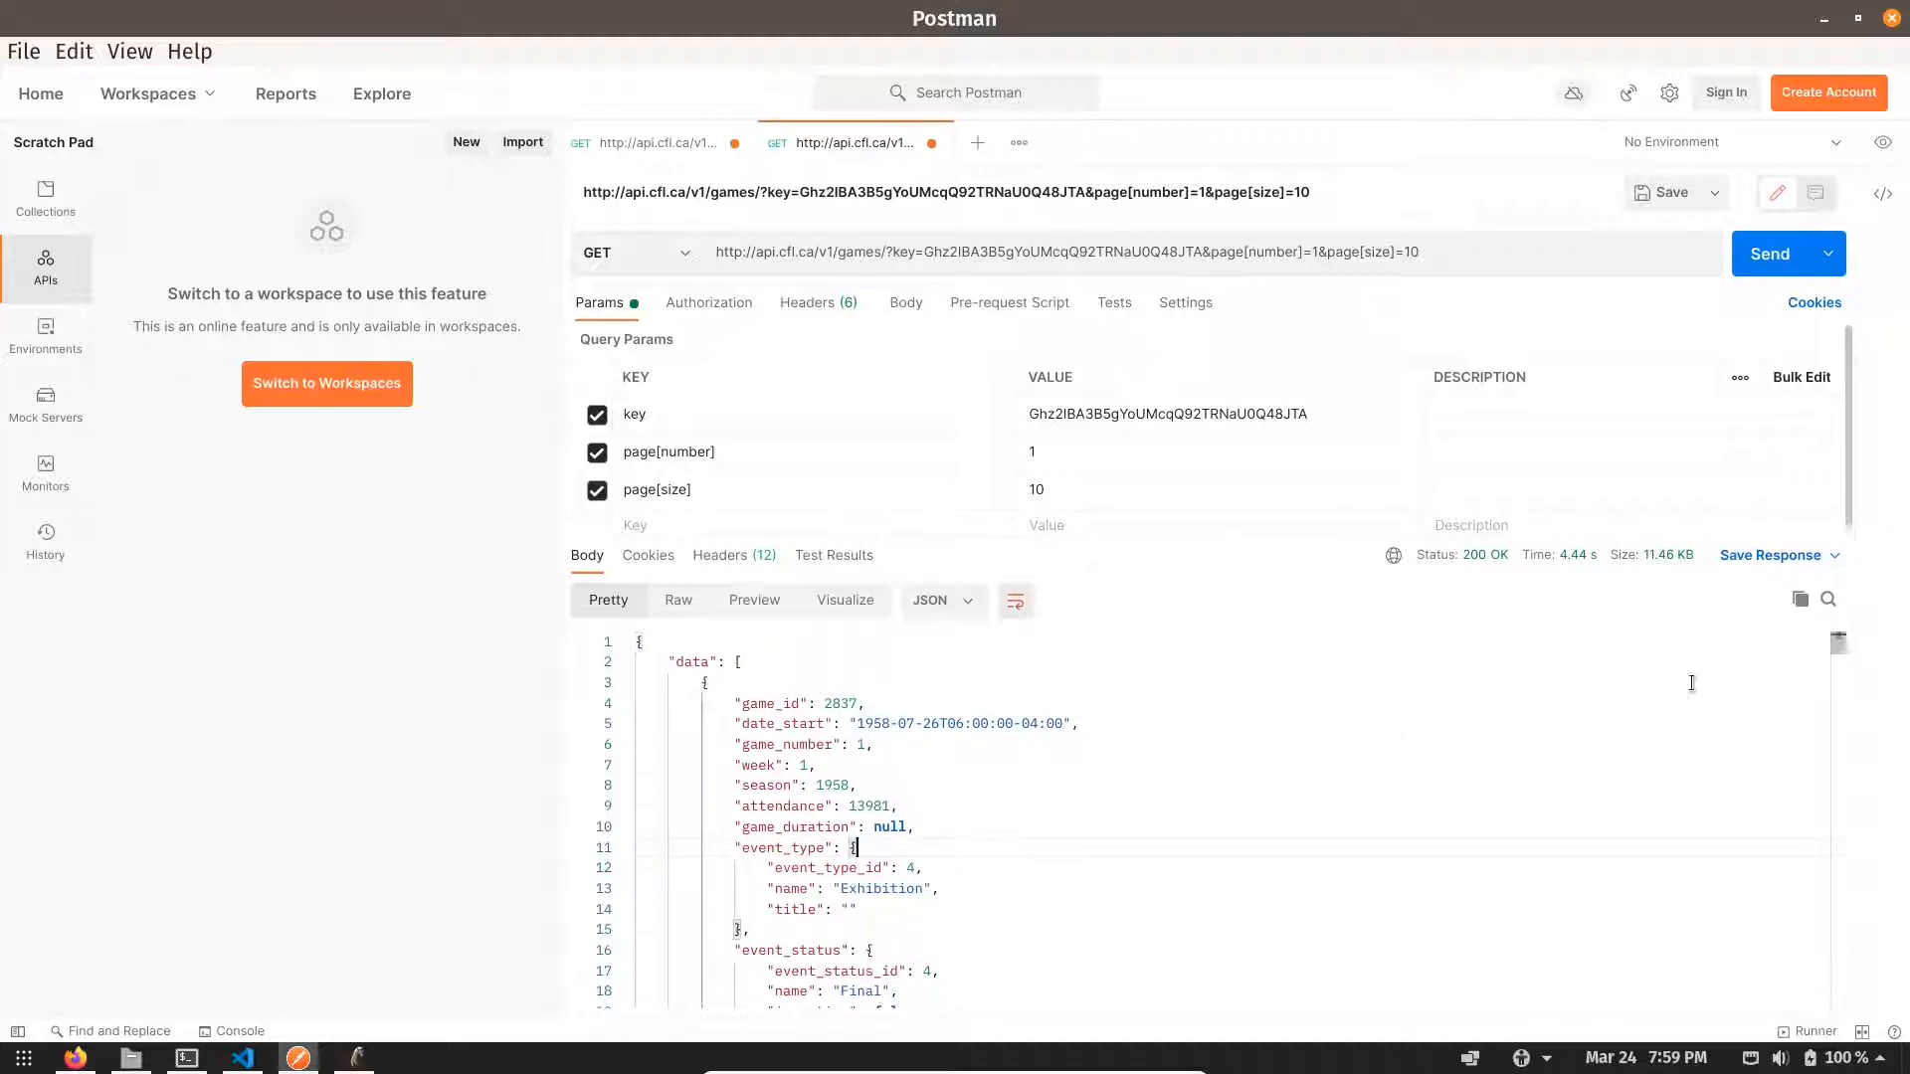
mouse_move(1487, 565)
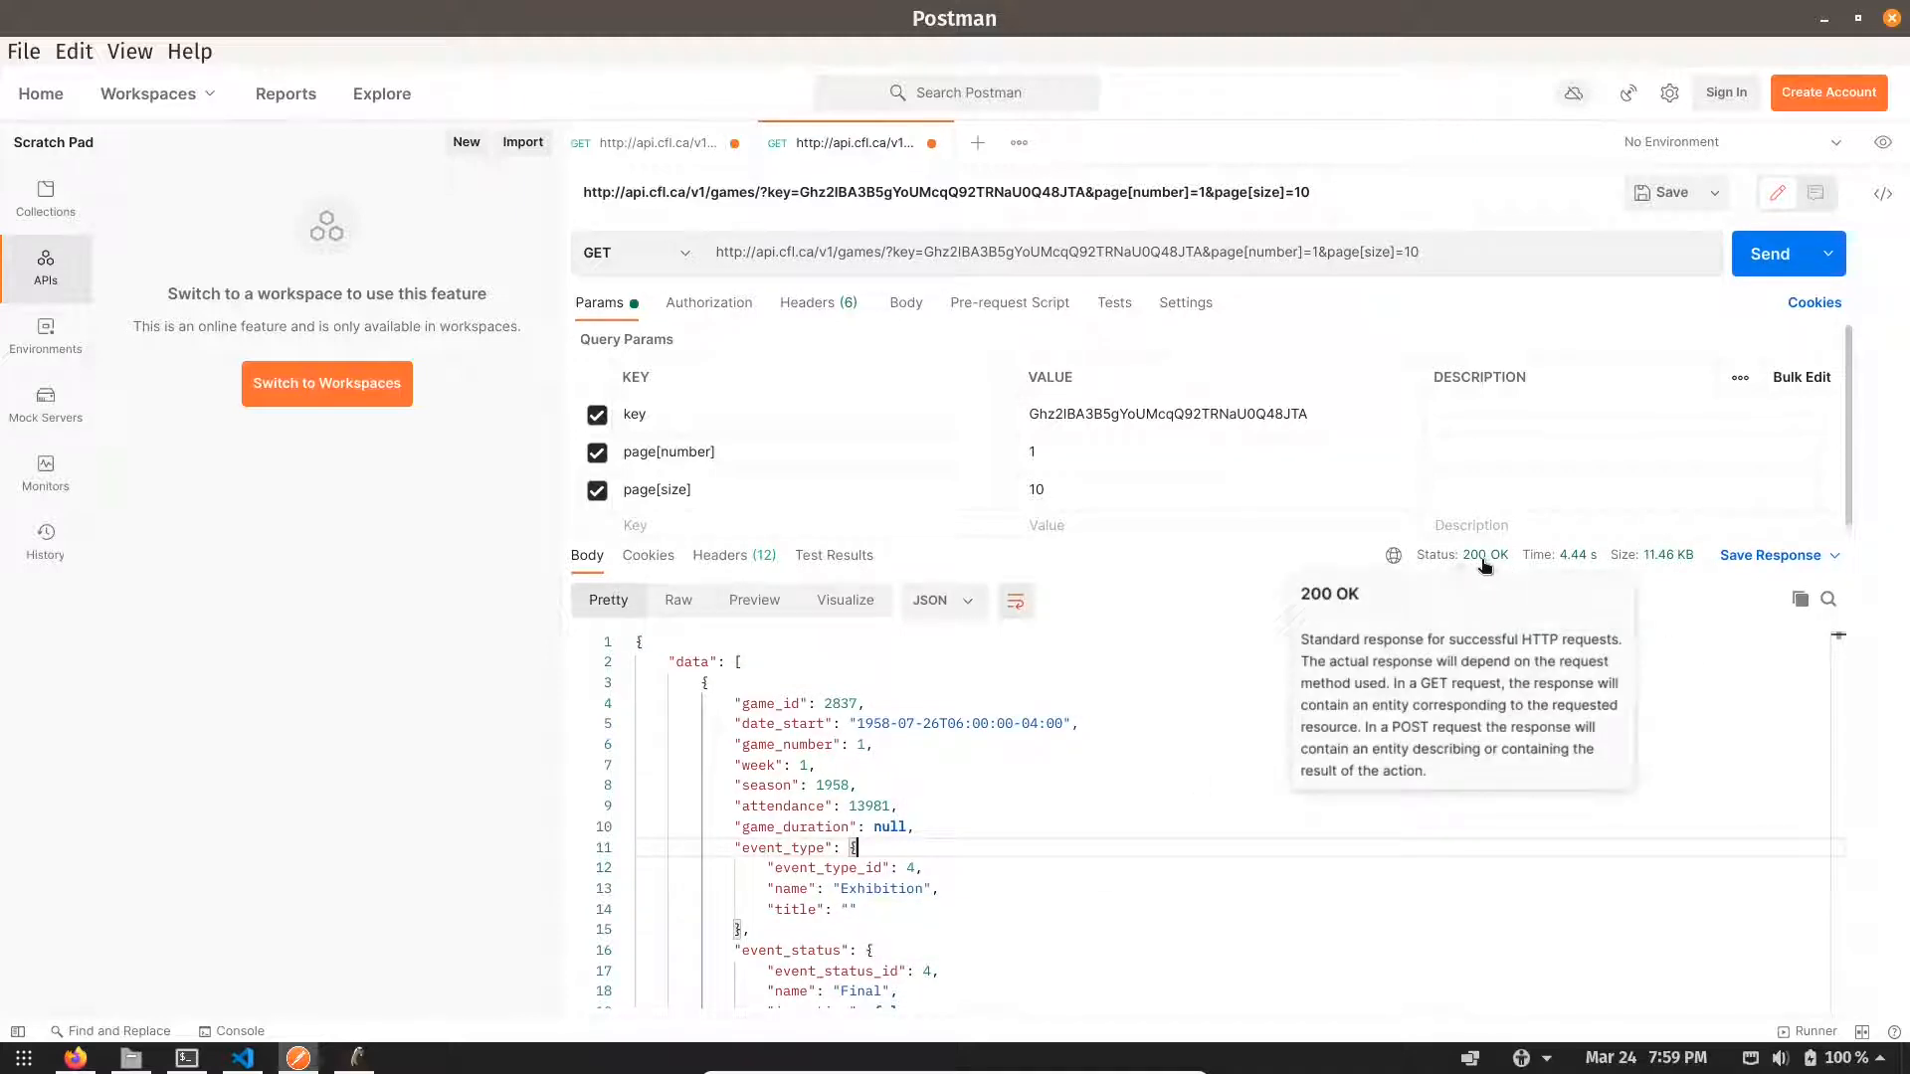
key(ctrl+a)
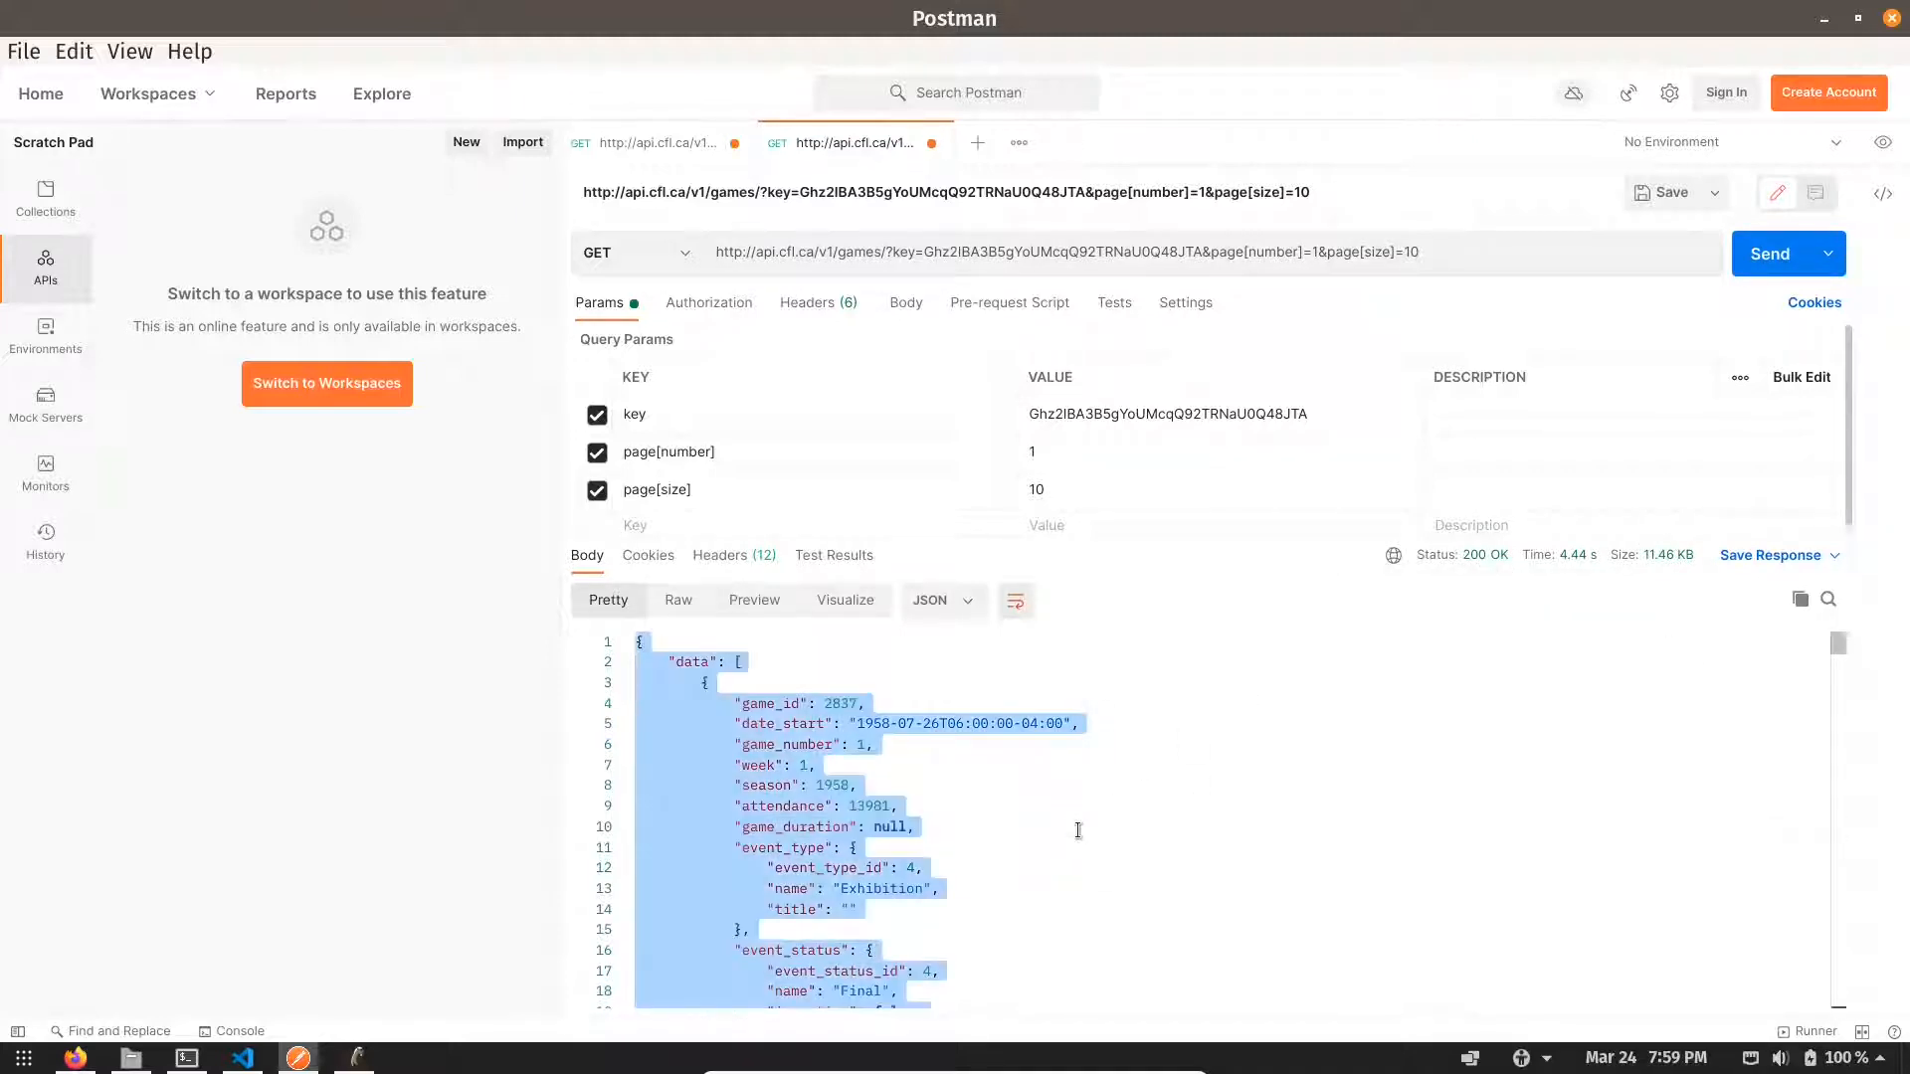
click(243, 1058)
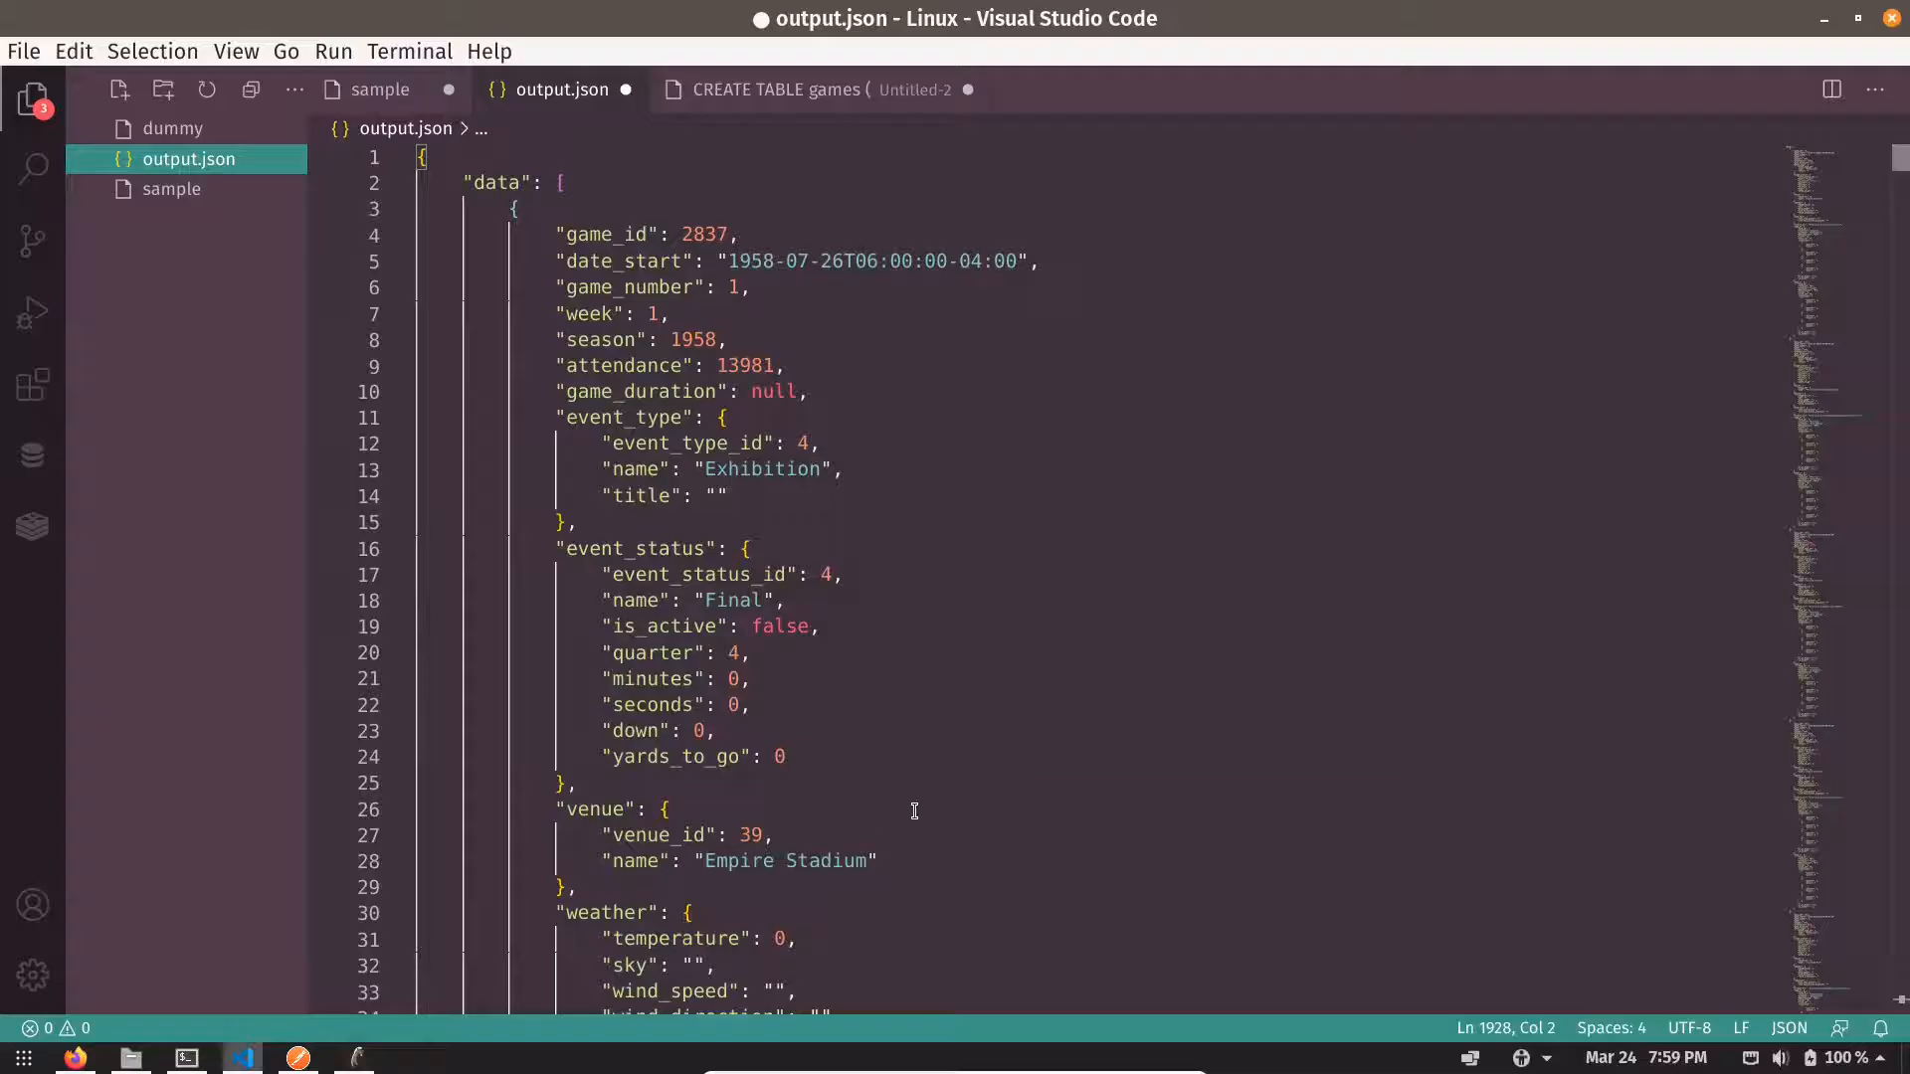
key(ctrl+a)
key(BackSpace)
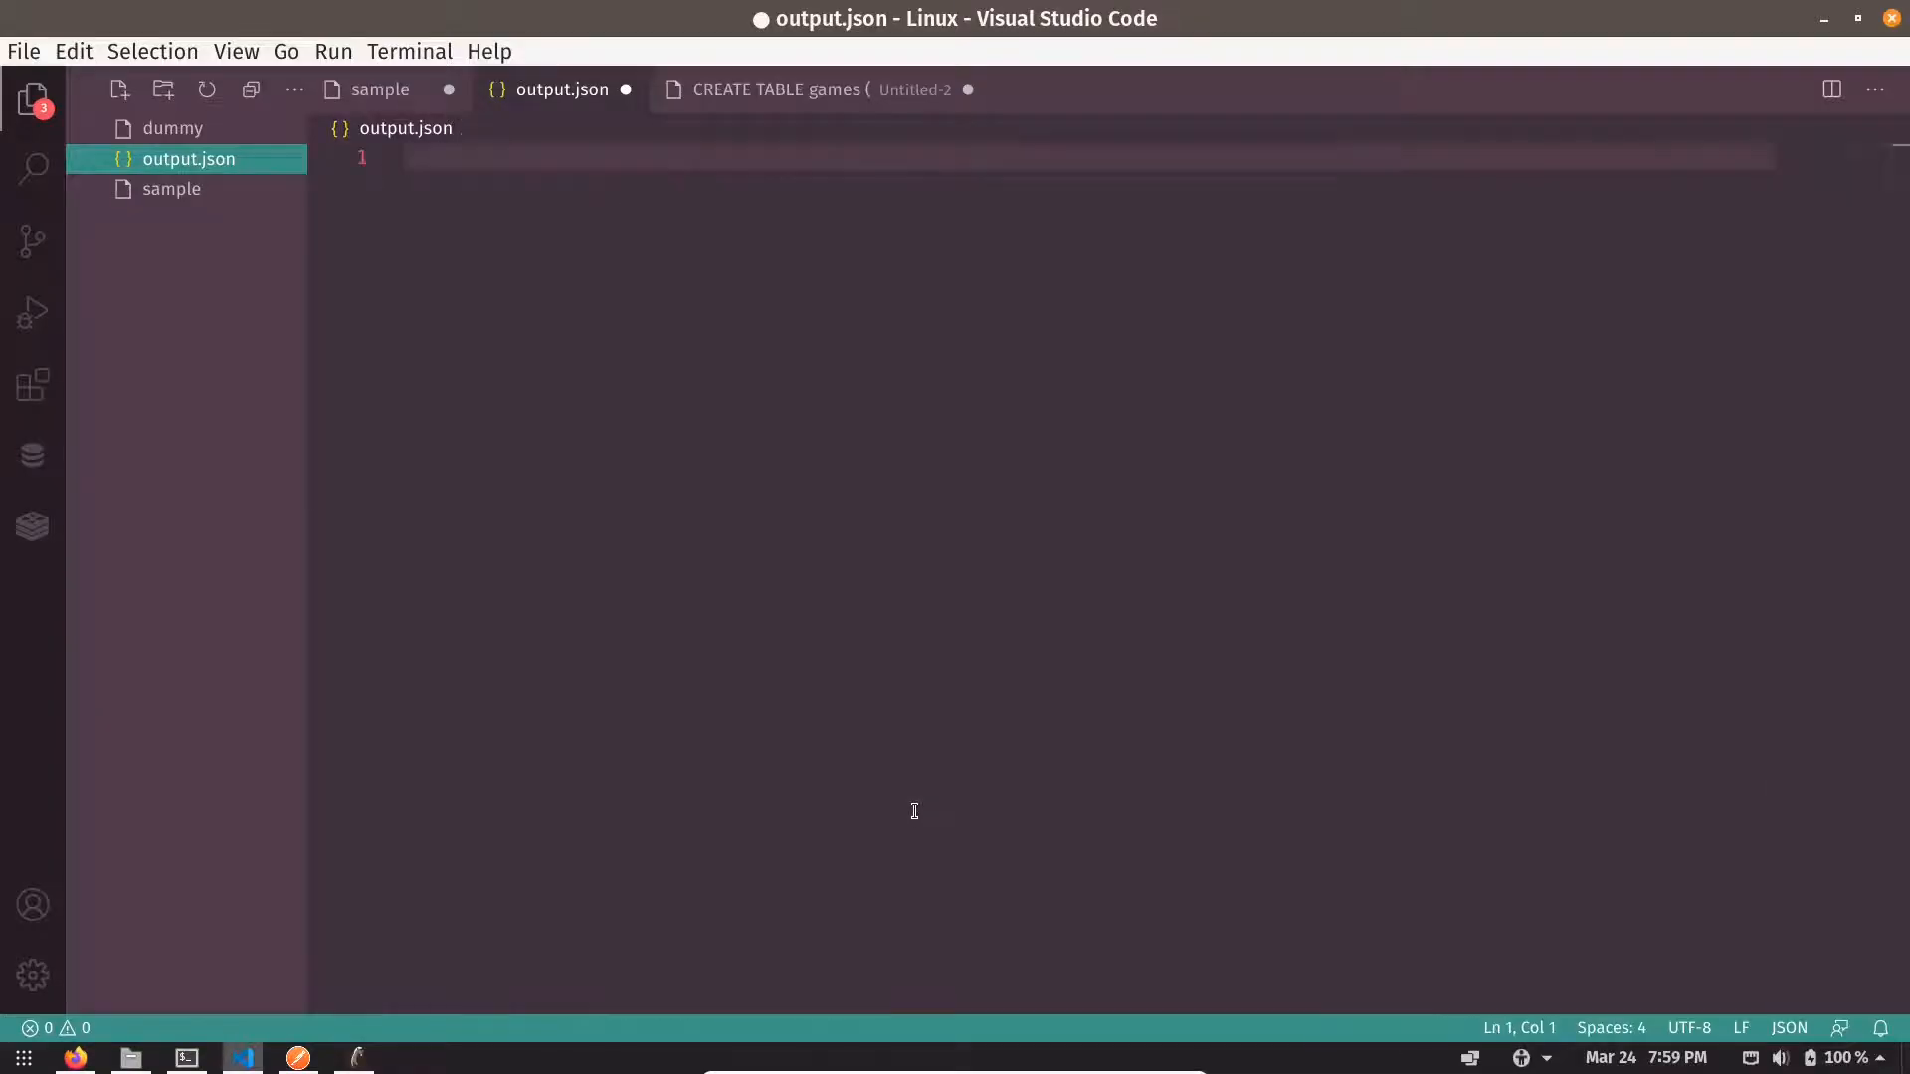
key(ctrl+v)
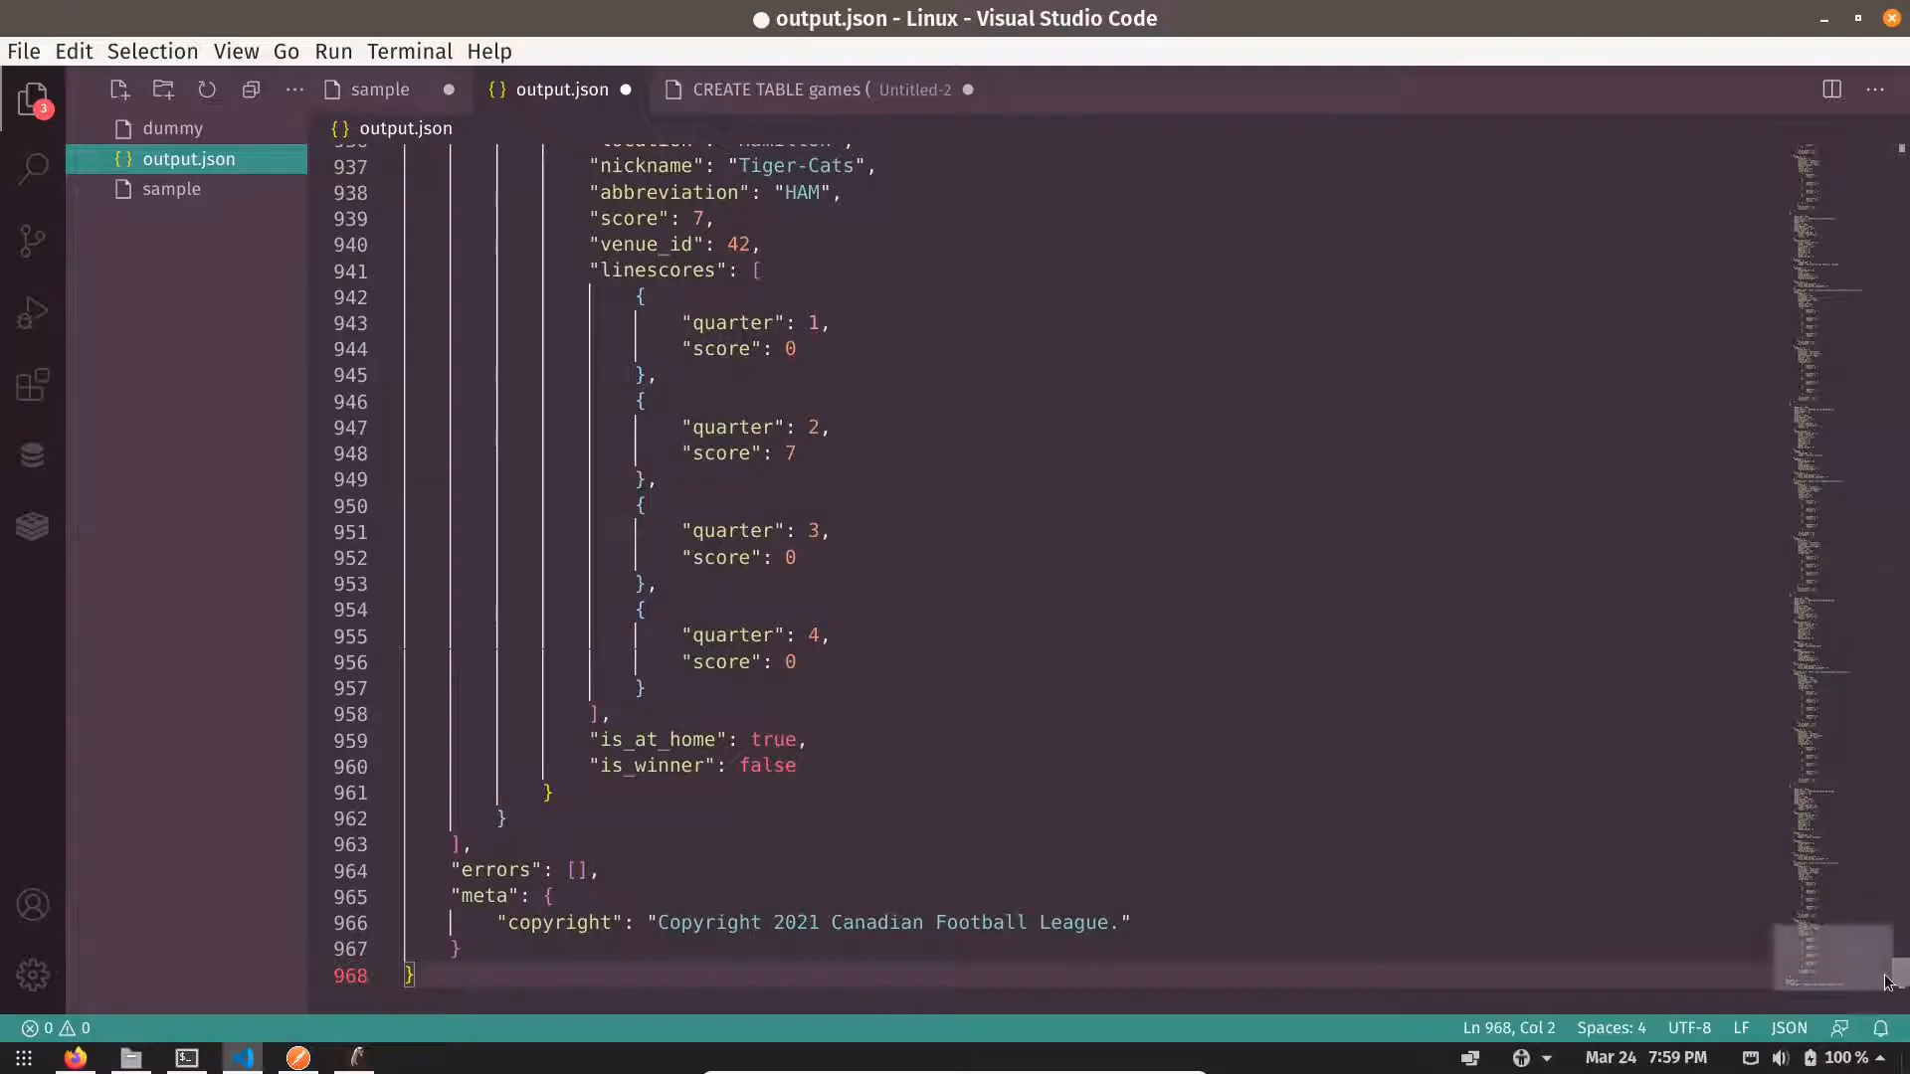
- Fold output.json at level 3 to collapse each game object in the data array
drag(1887, 983, 1903, 154)
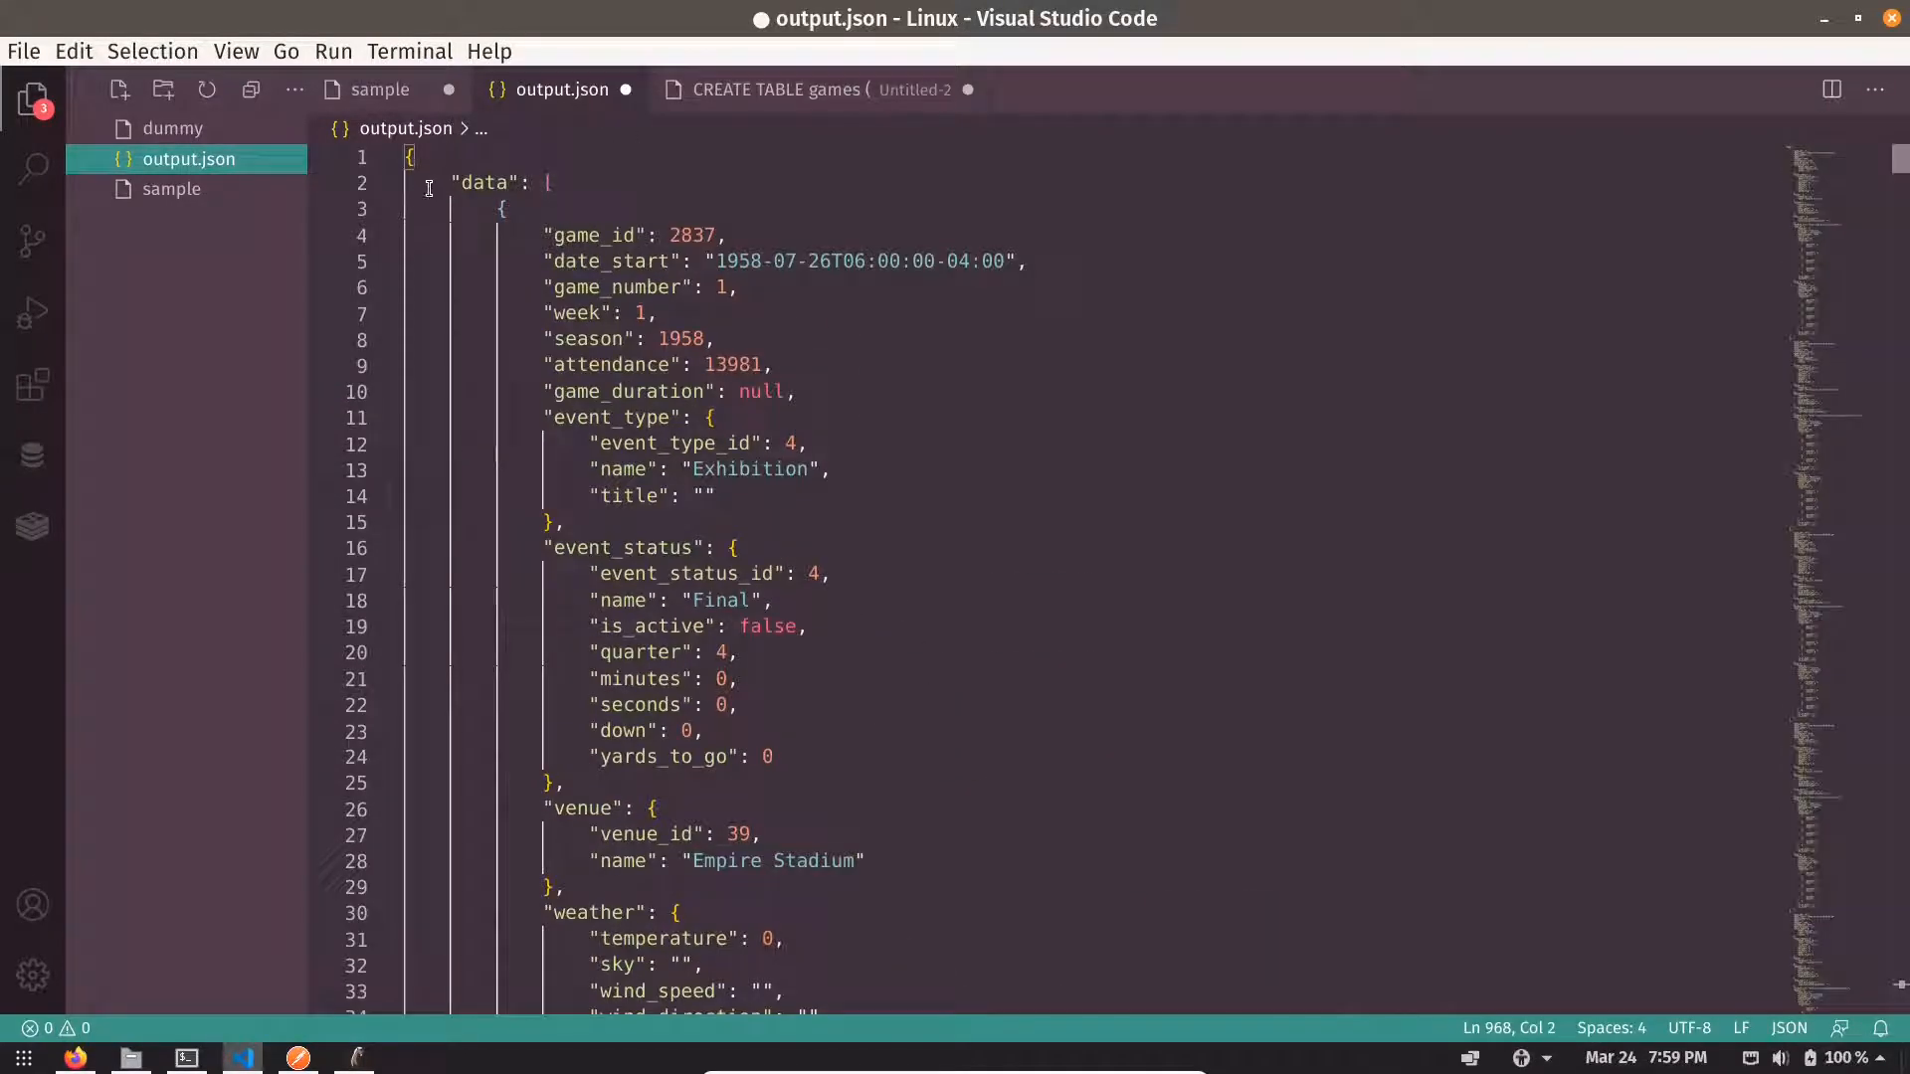
key(ctrl+k)
key(ctrl+3)
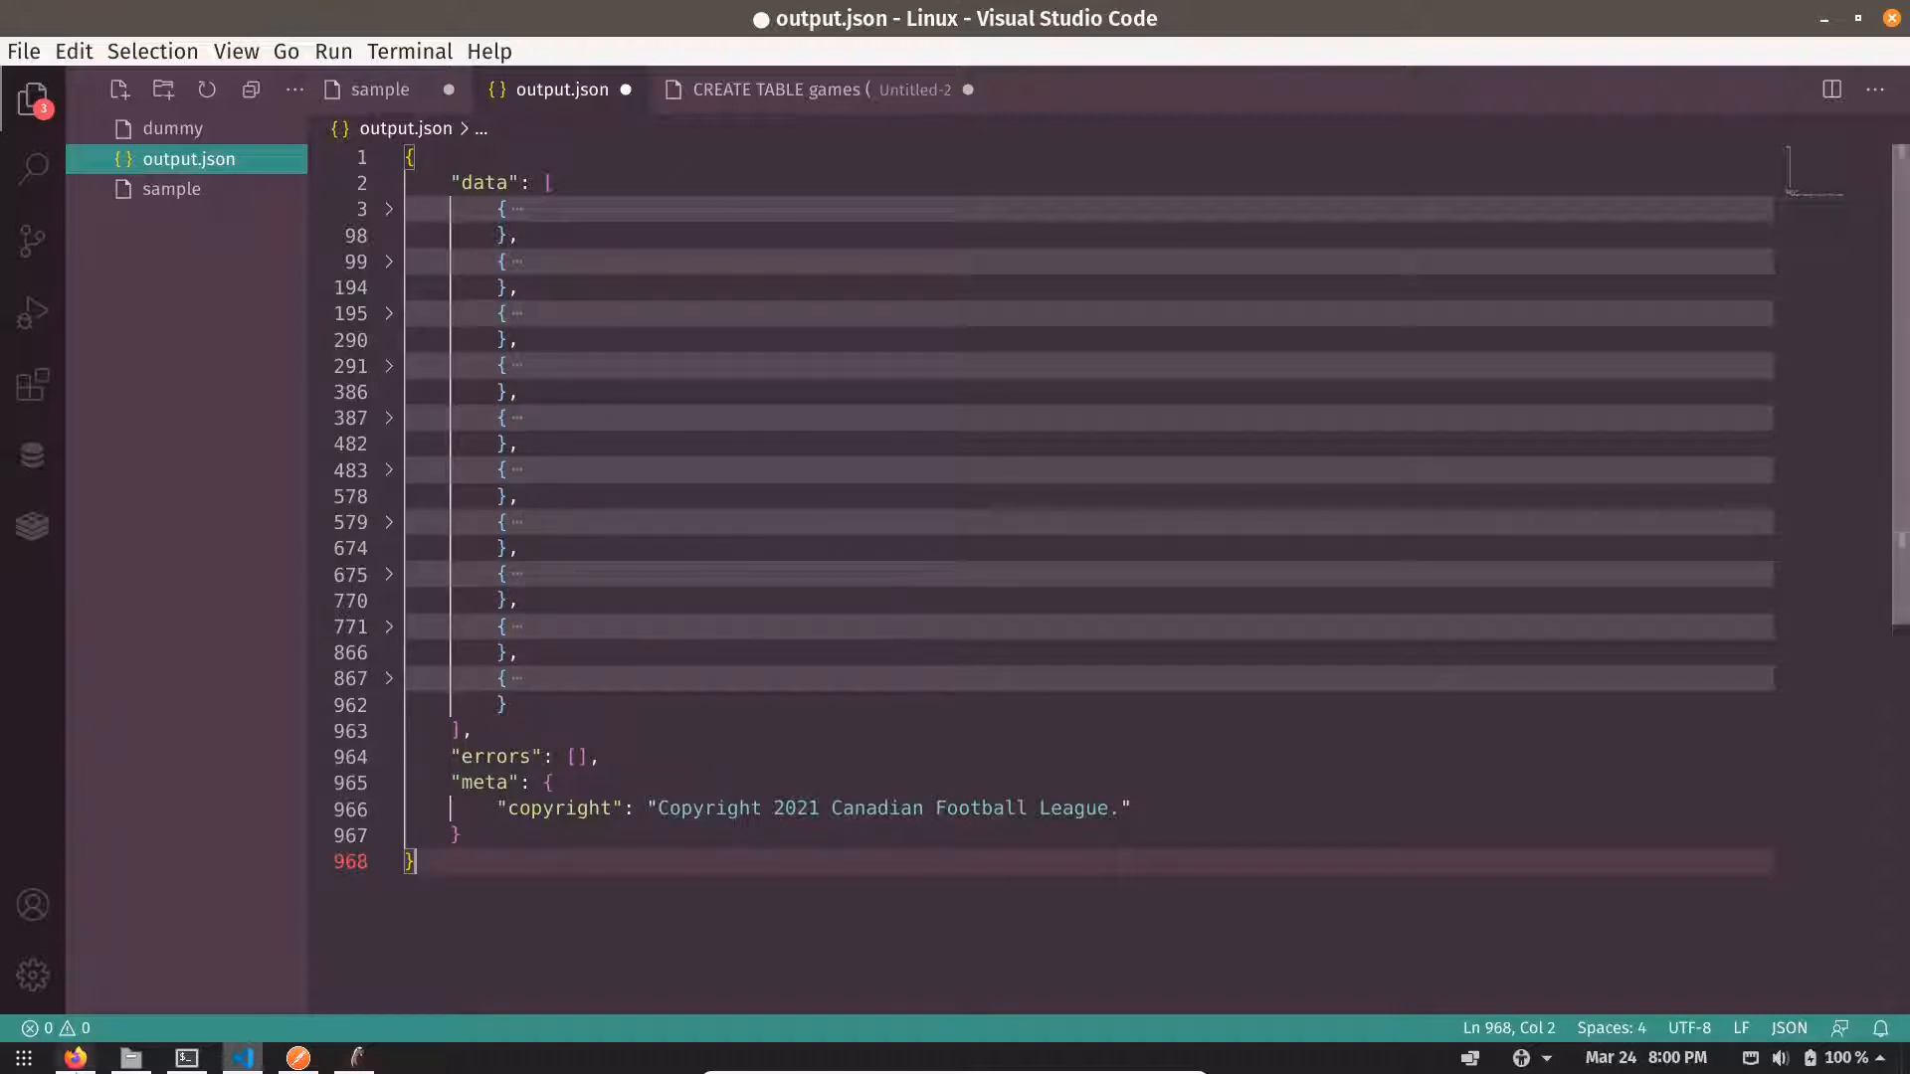
- Switch to StreamSets Data Collector in Firefox and create a Data Collector Pipeline titled cfl-games
click(228, 895)
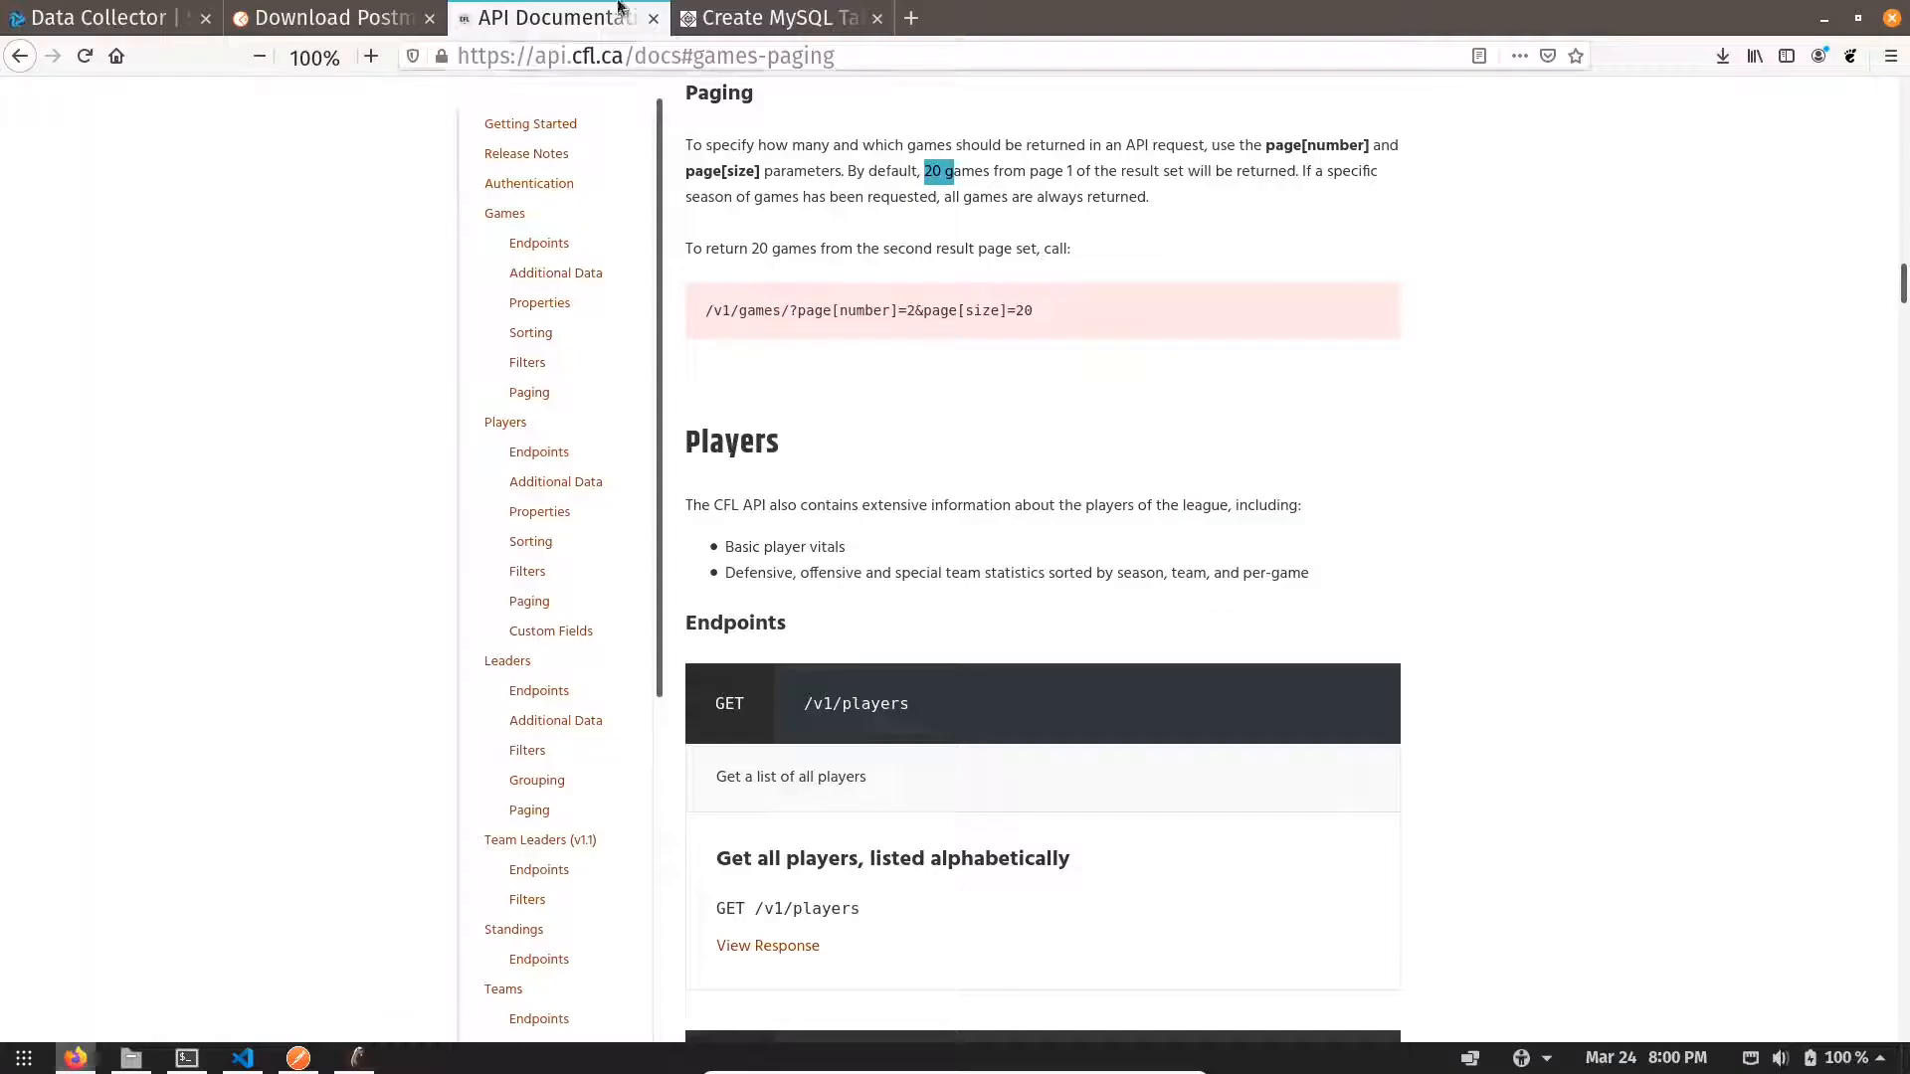
click(94, 18)
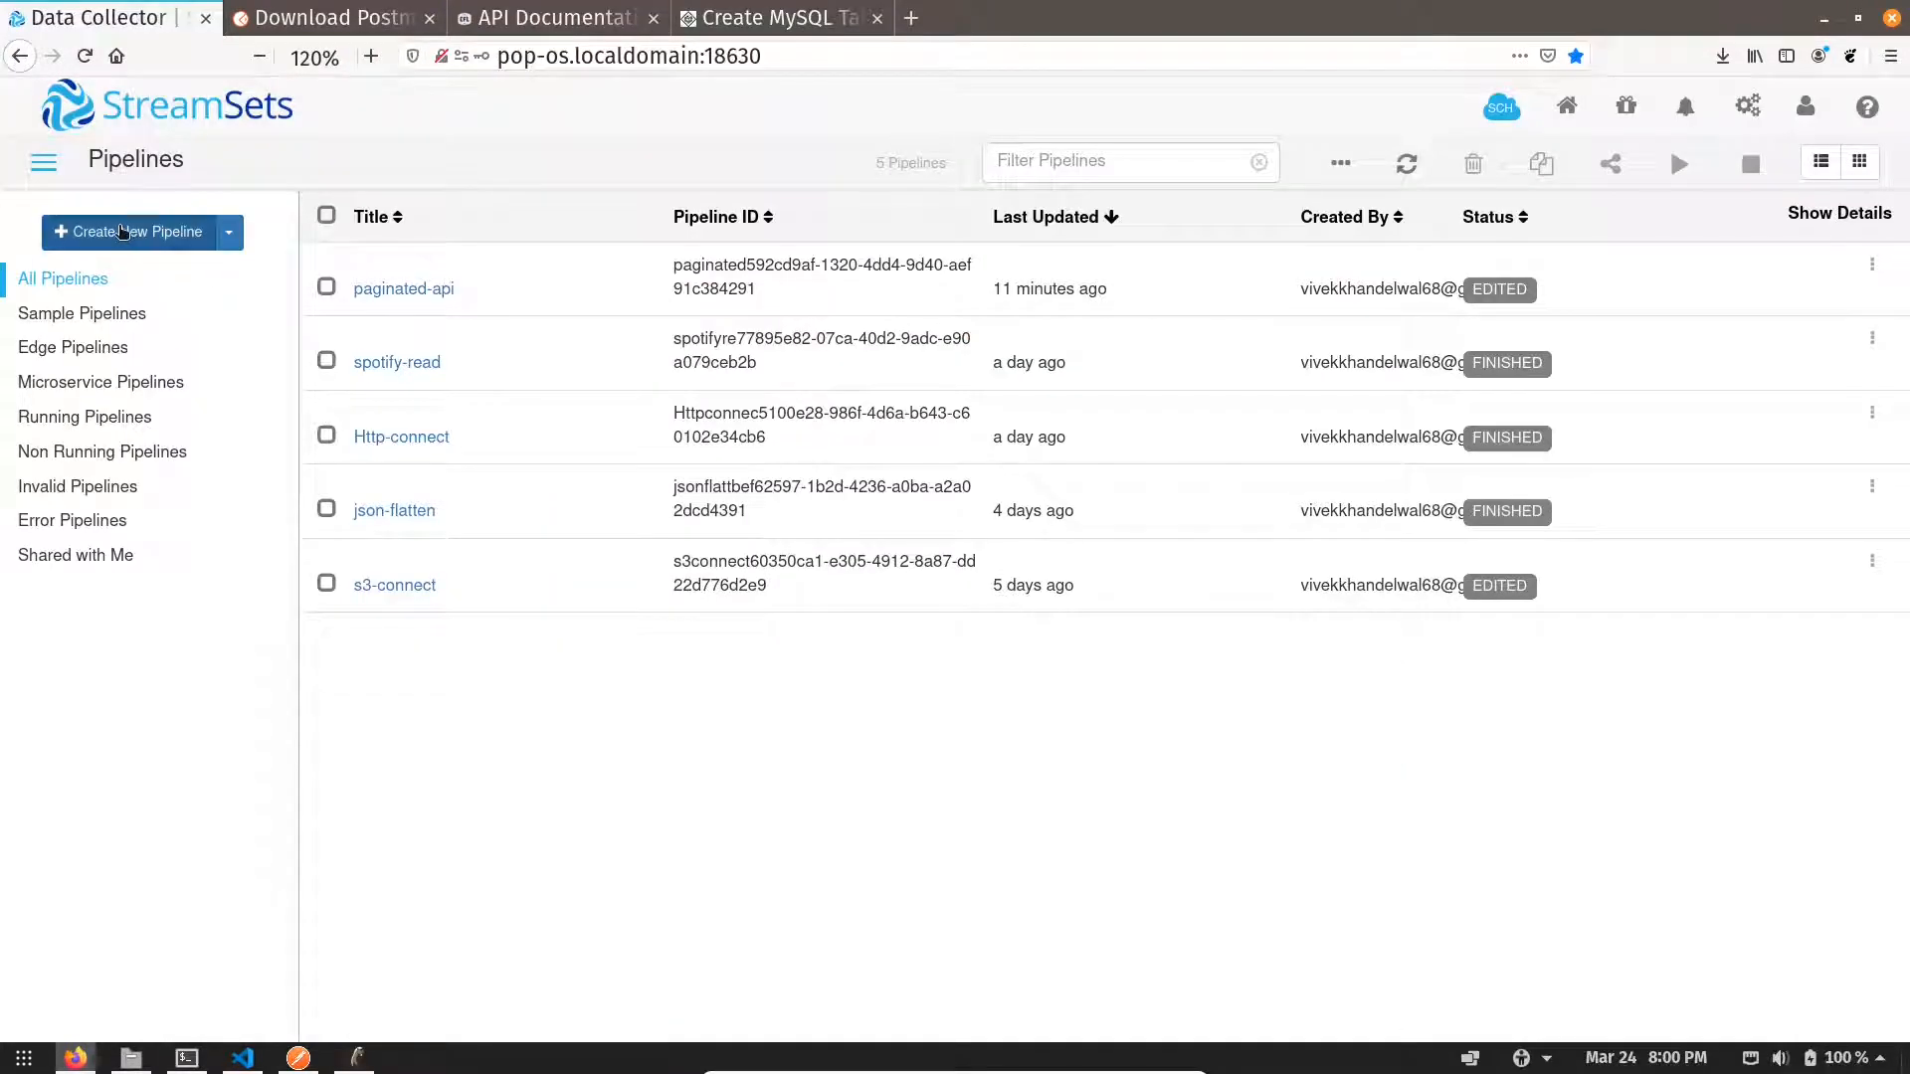
click(125, 233)
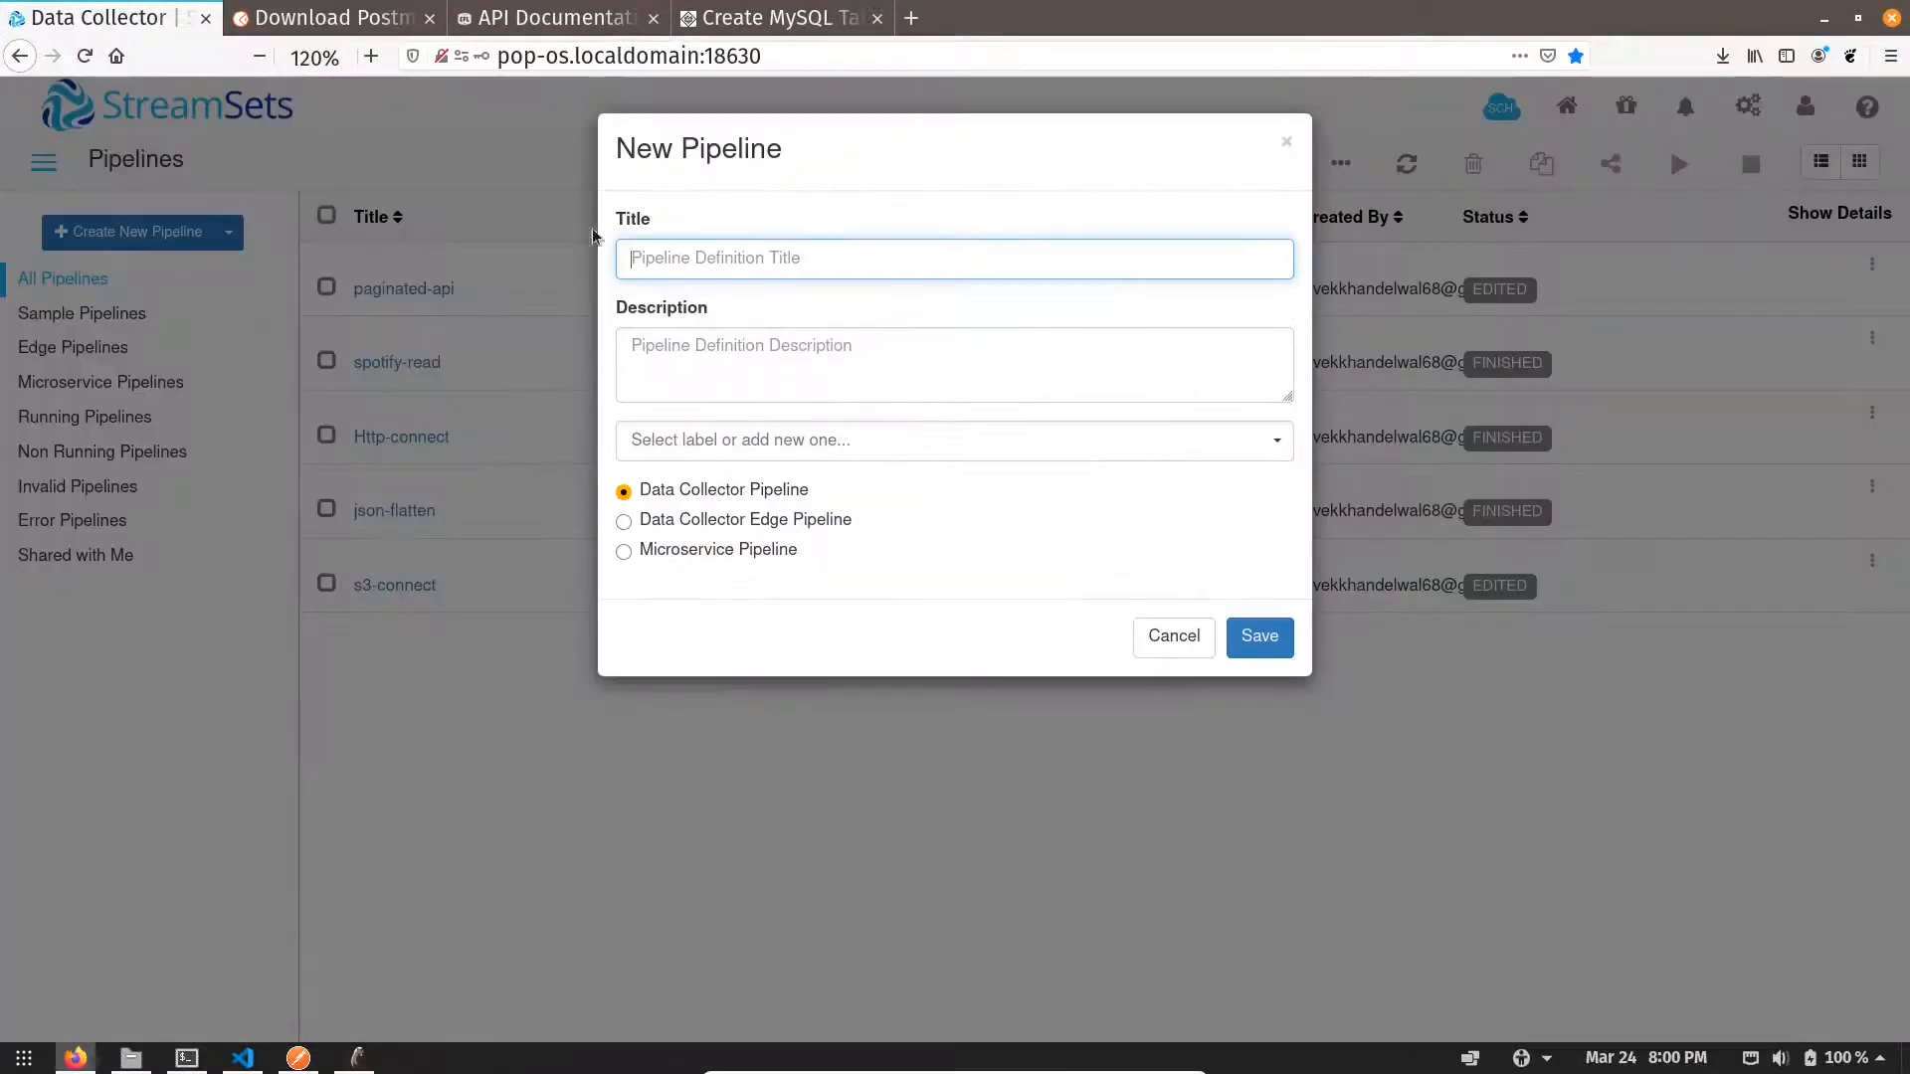
text(cfl-games)
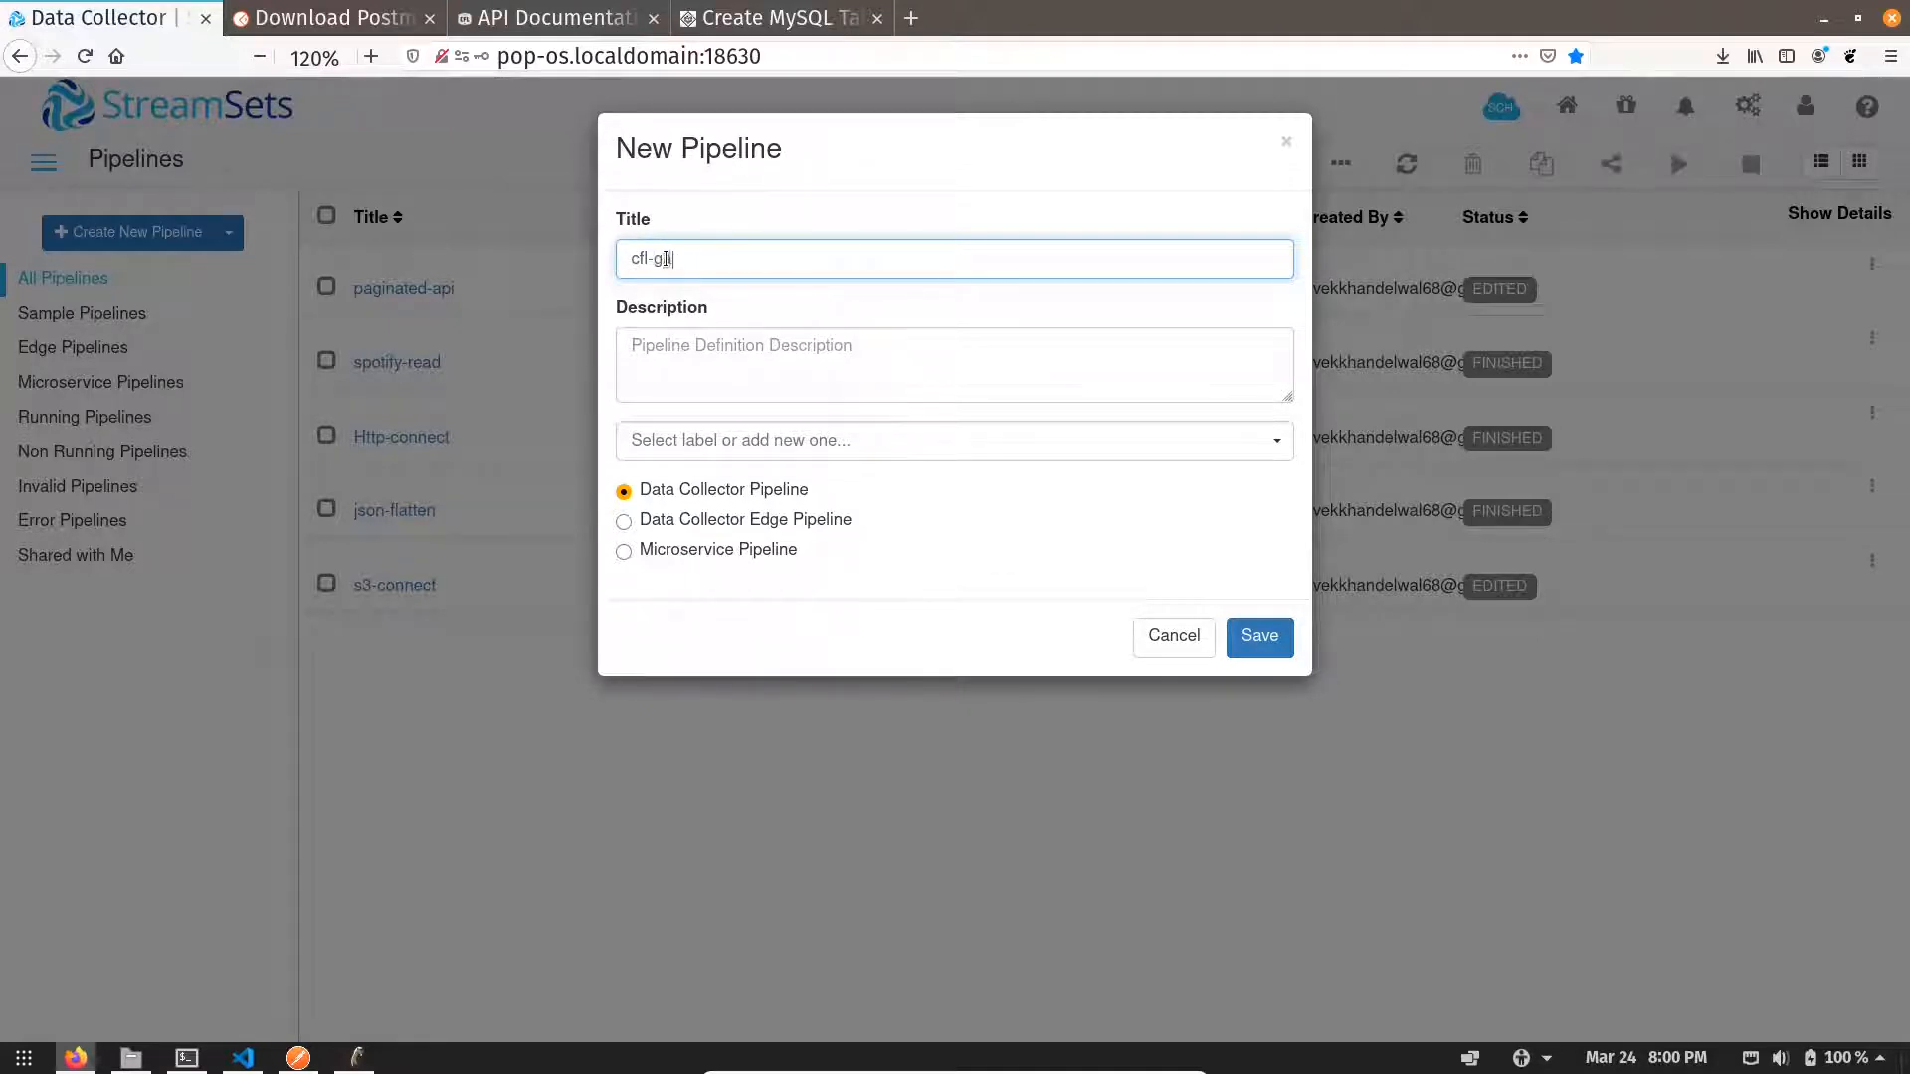
click(1262, 649)
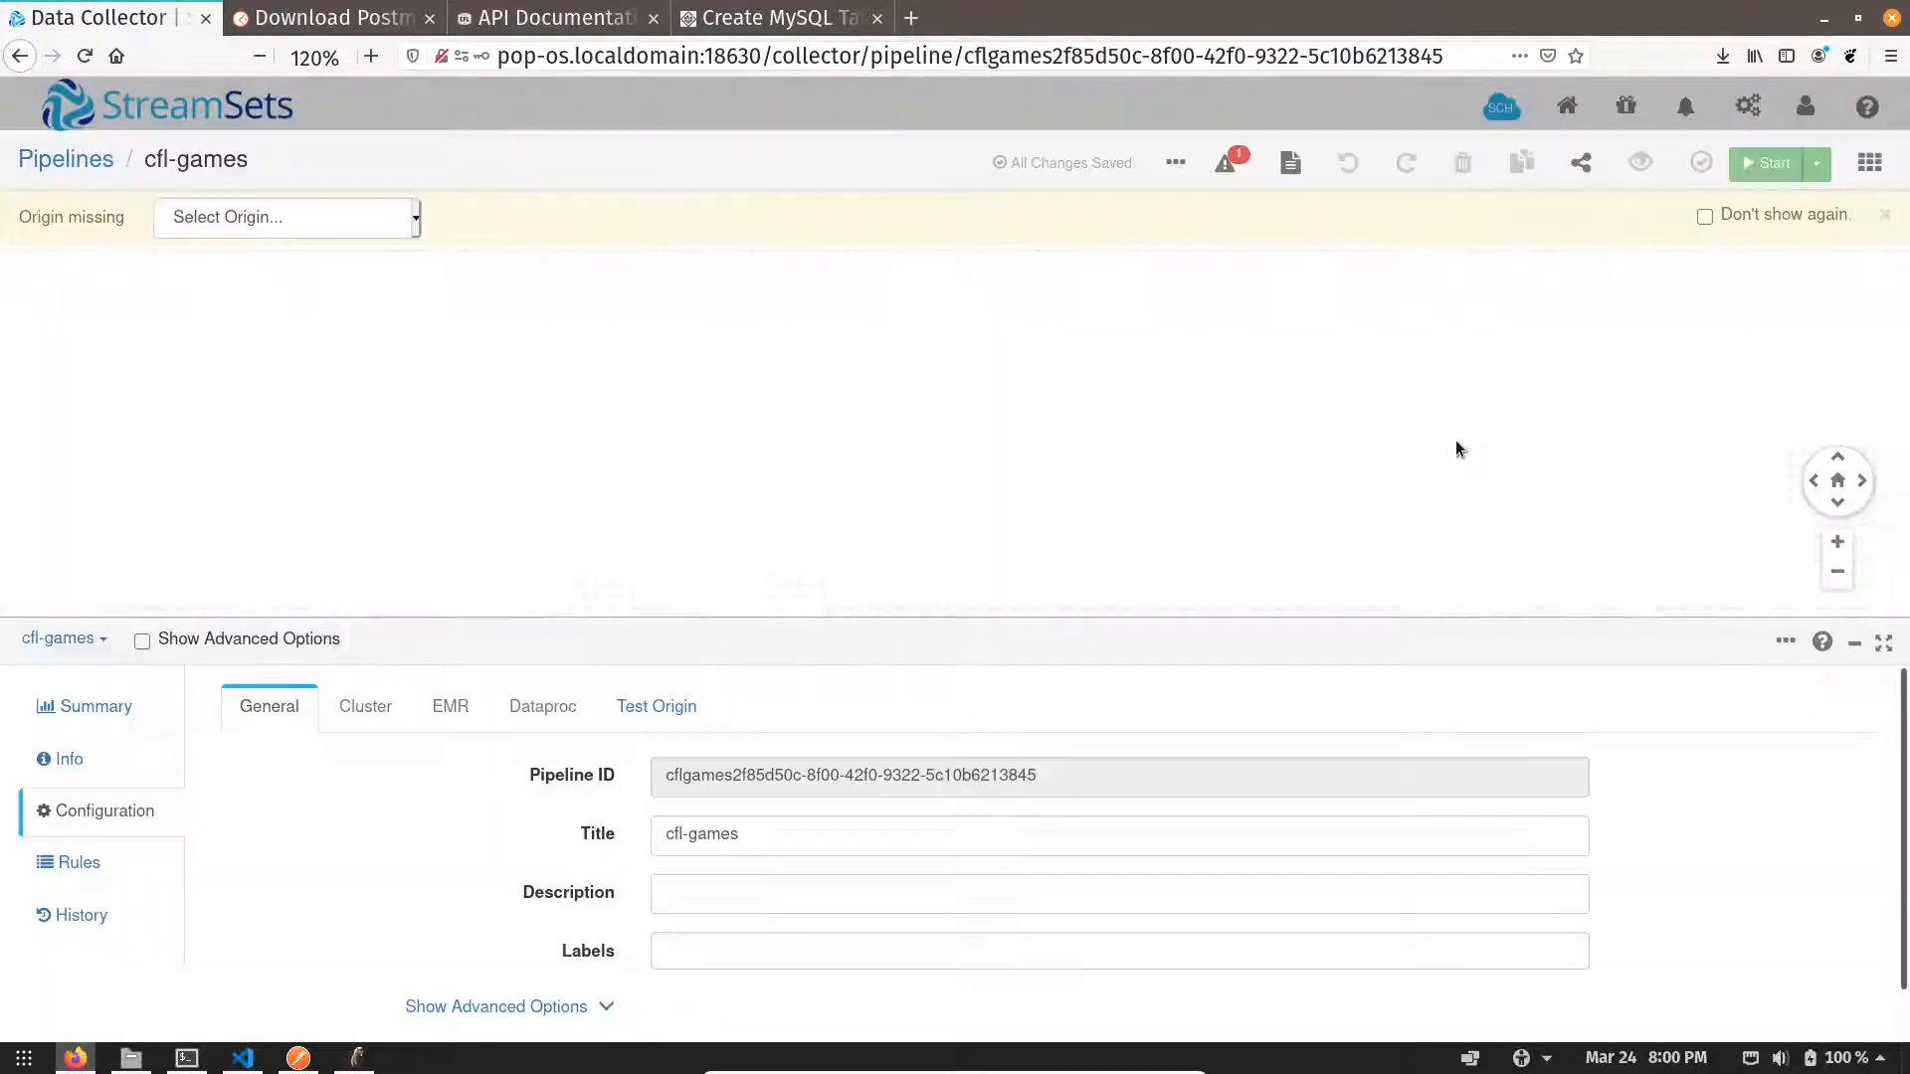
- Add an HTTP Client origin to the cfl-games pipeline and place it in open space on the canvas
click(415, 220)
drag(435, 356, 450, 484)
click(292, 525)
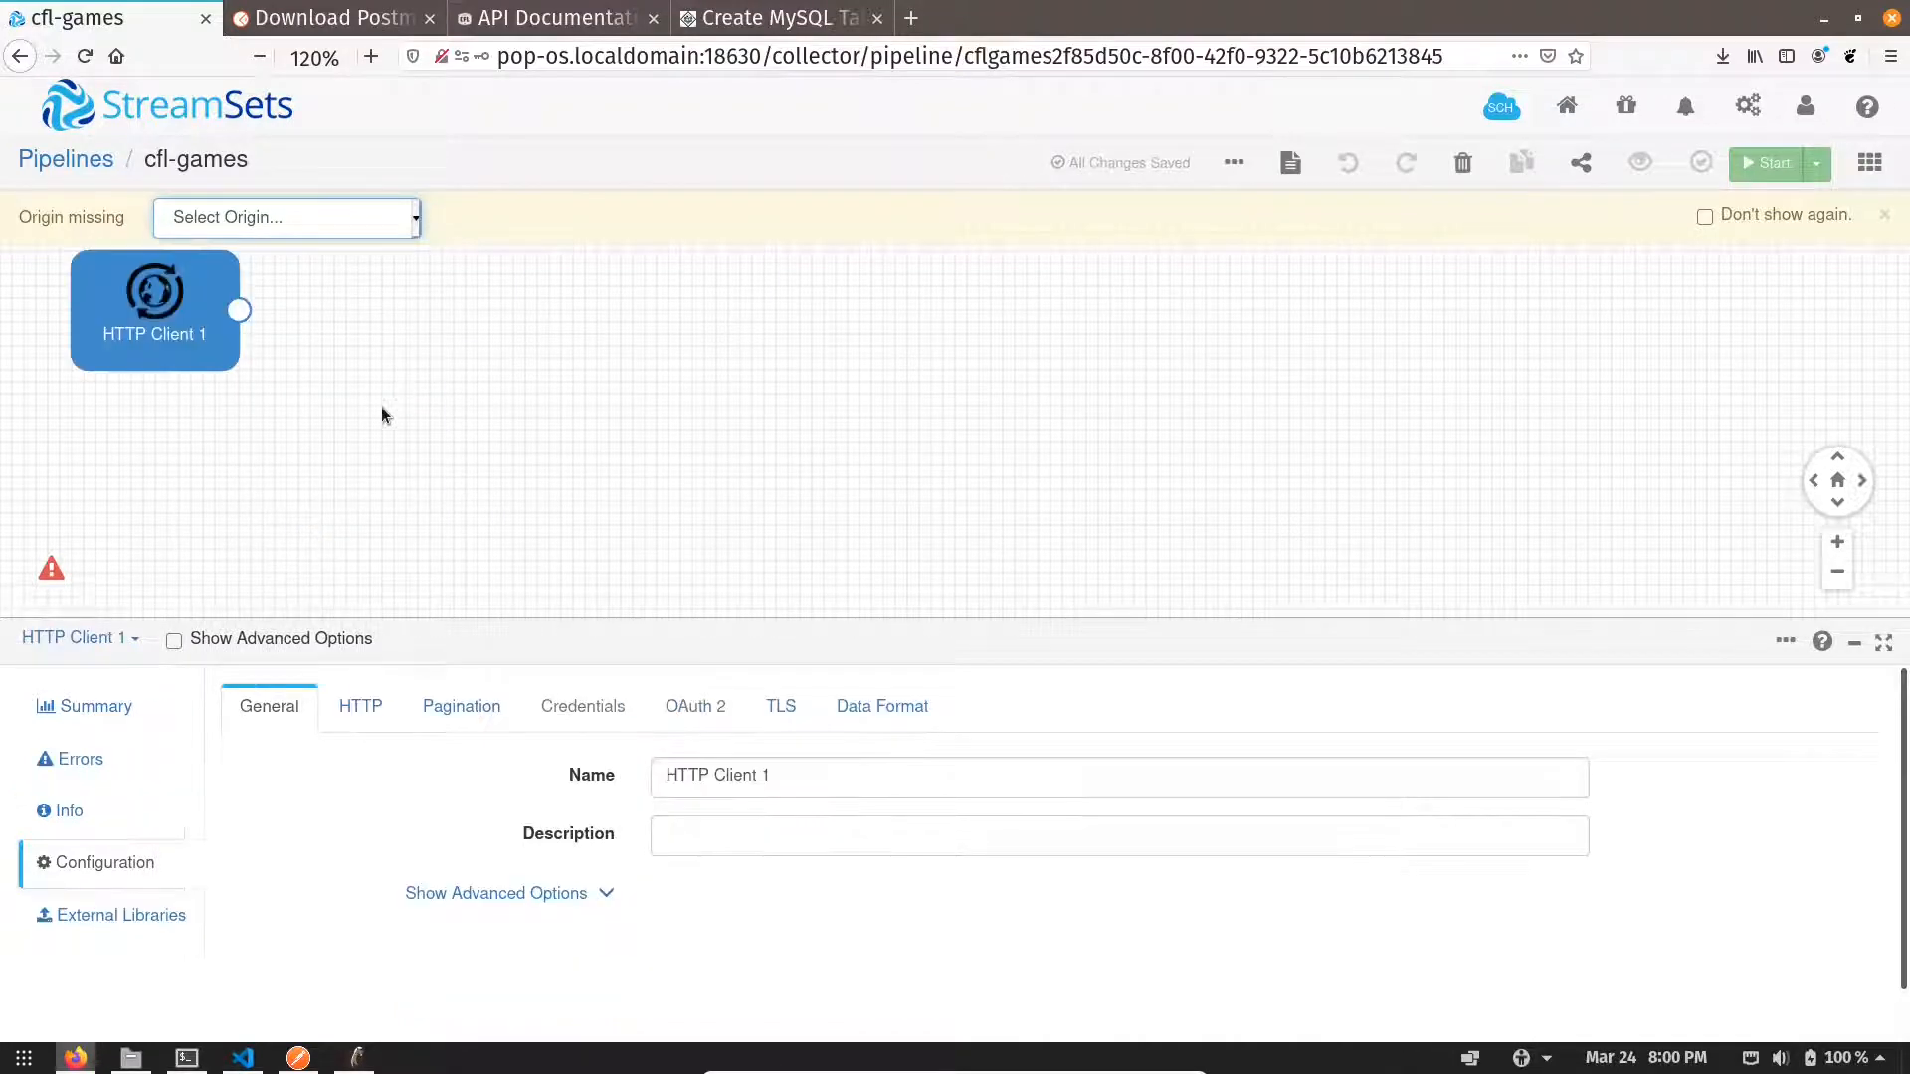
drag(211, 348, 334, 469)
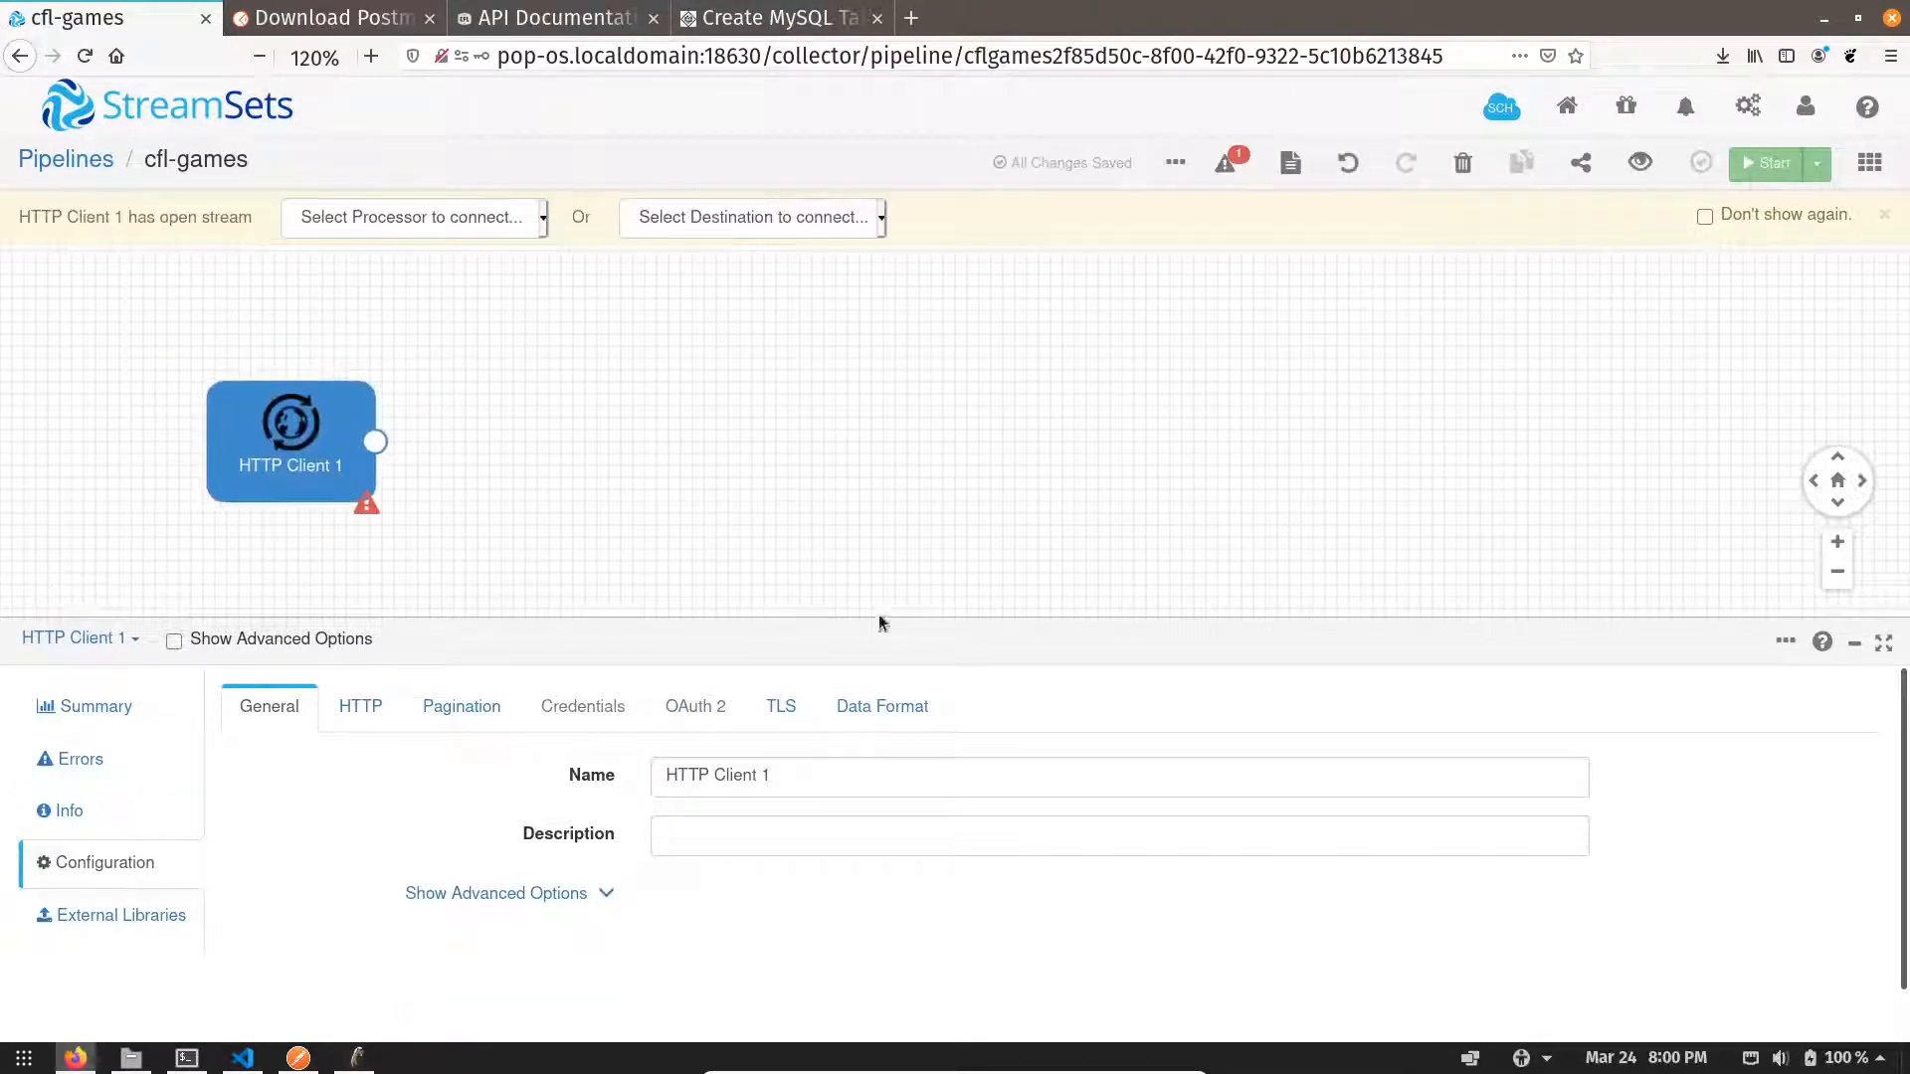
- Copy the request URL with its API key from Postman into the HTTP Client's Resource URL, leaving out the page[number] and page[size] parameters
click(364, 707)
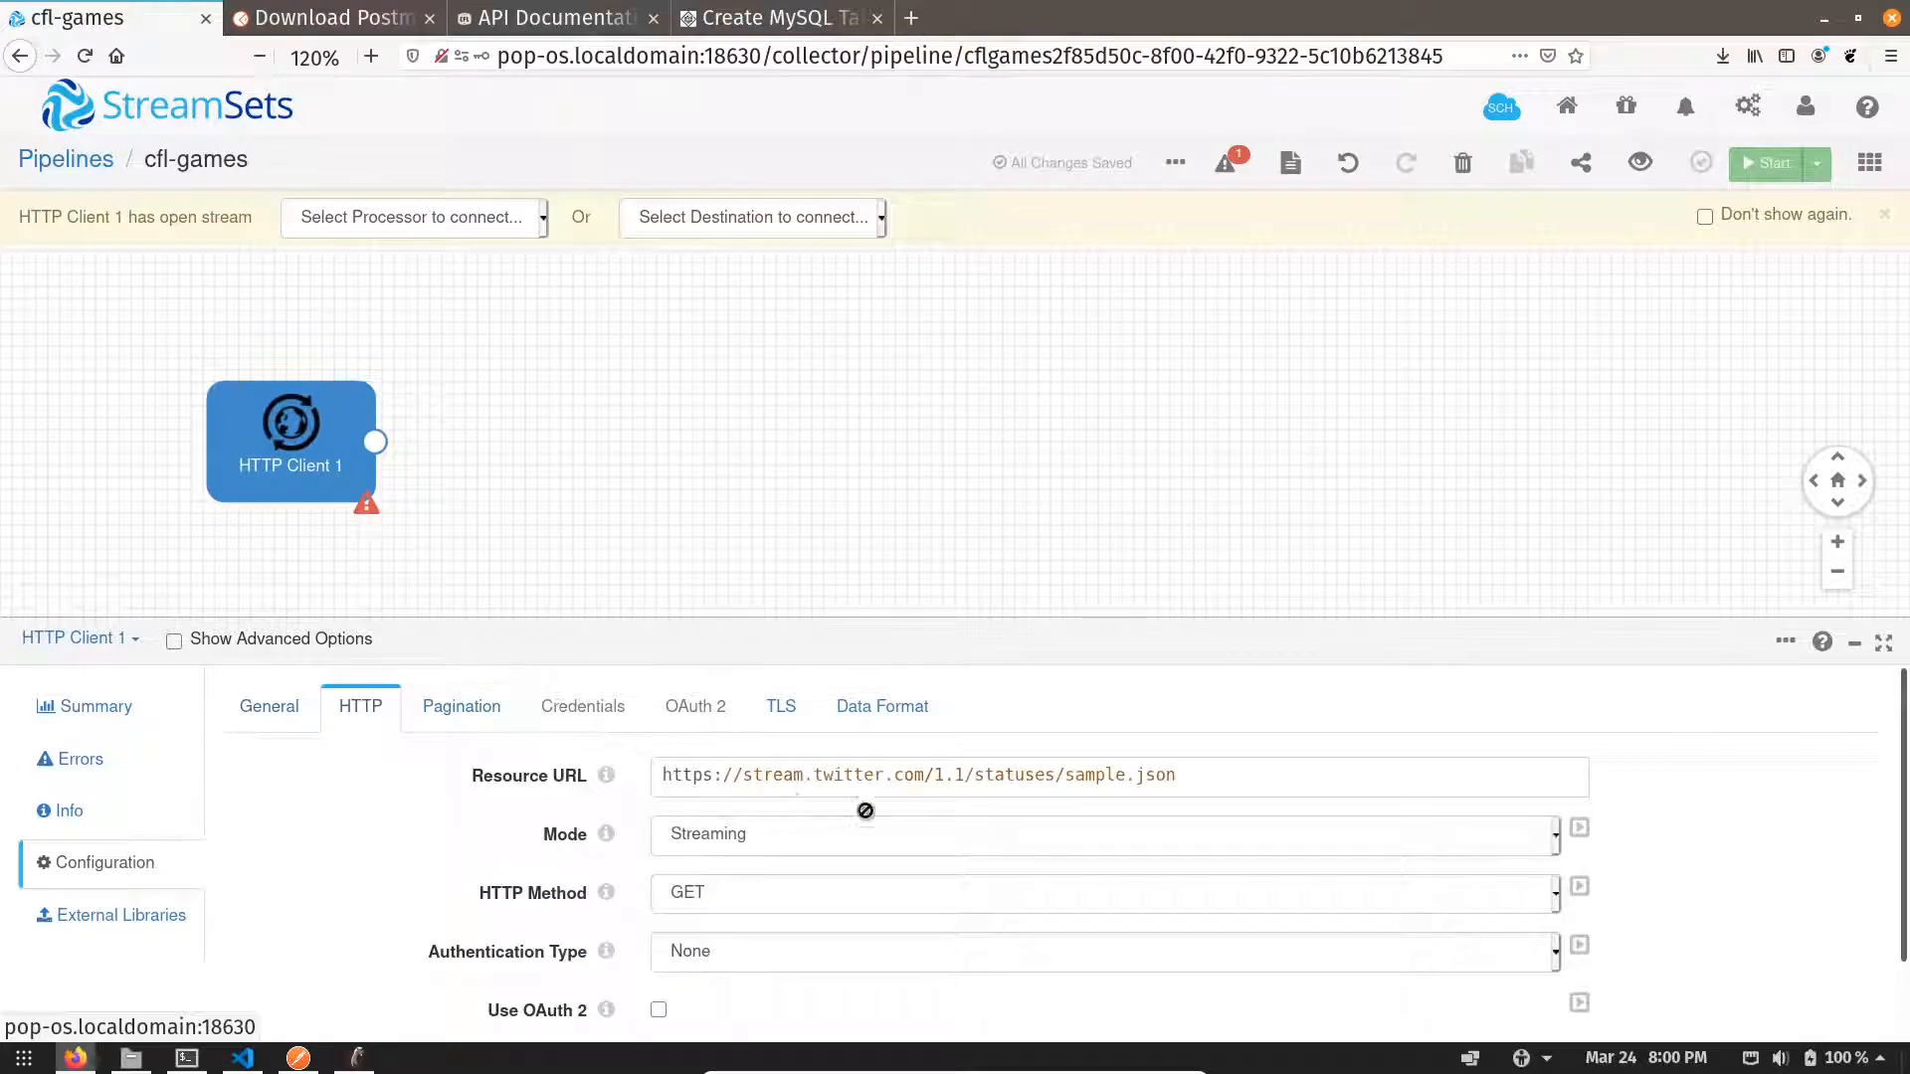
key(alt+Tab)
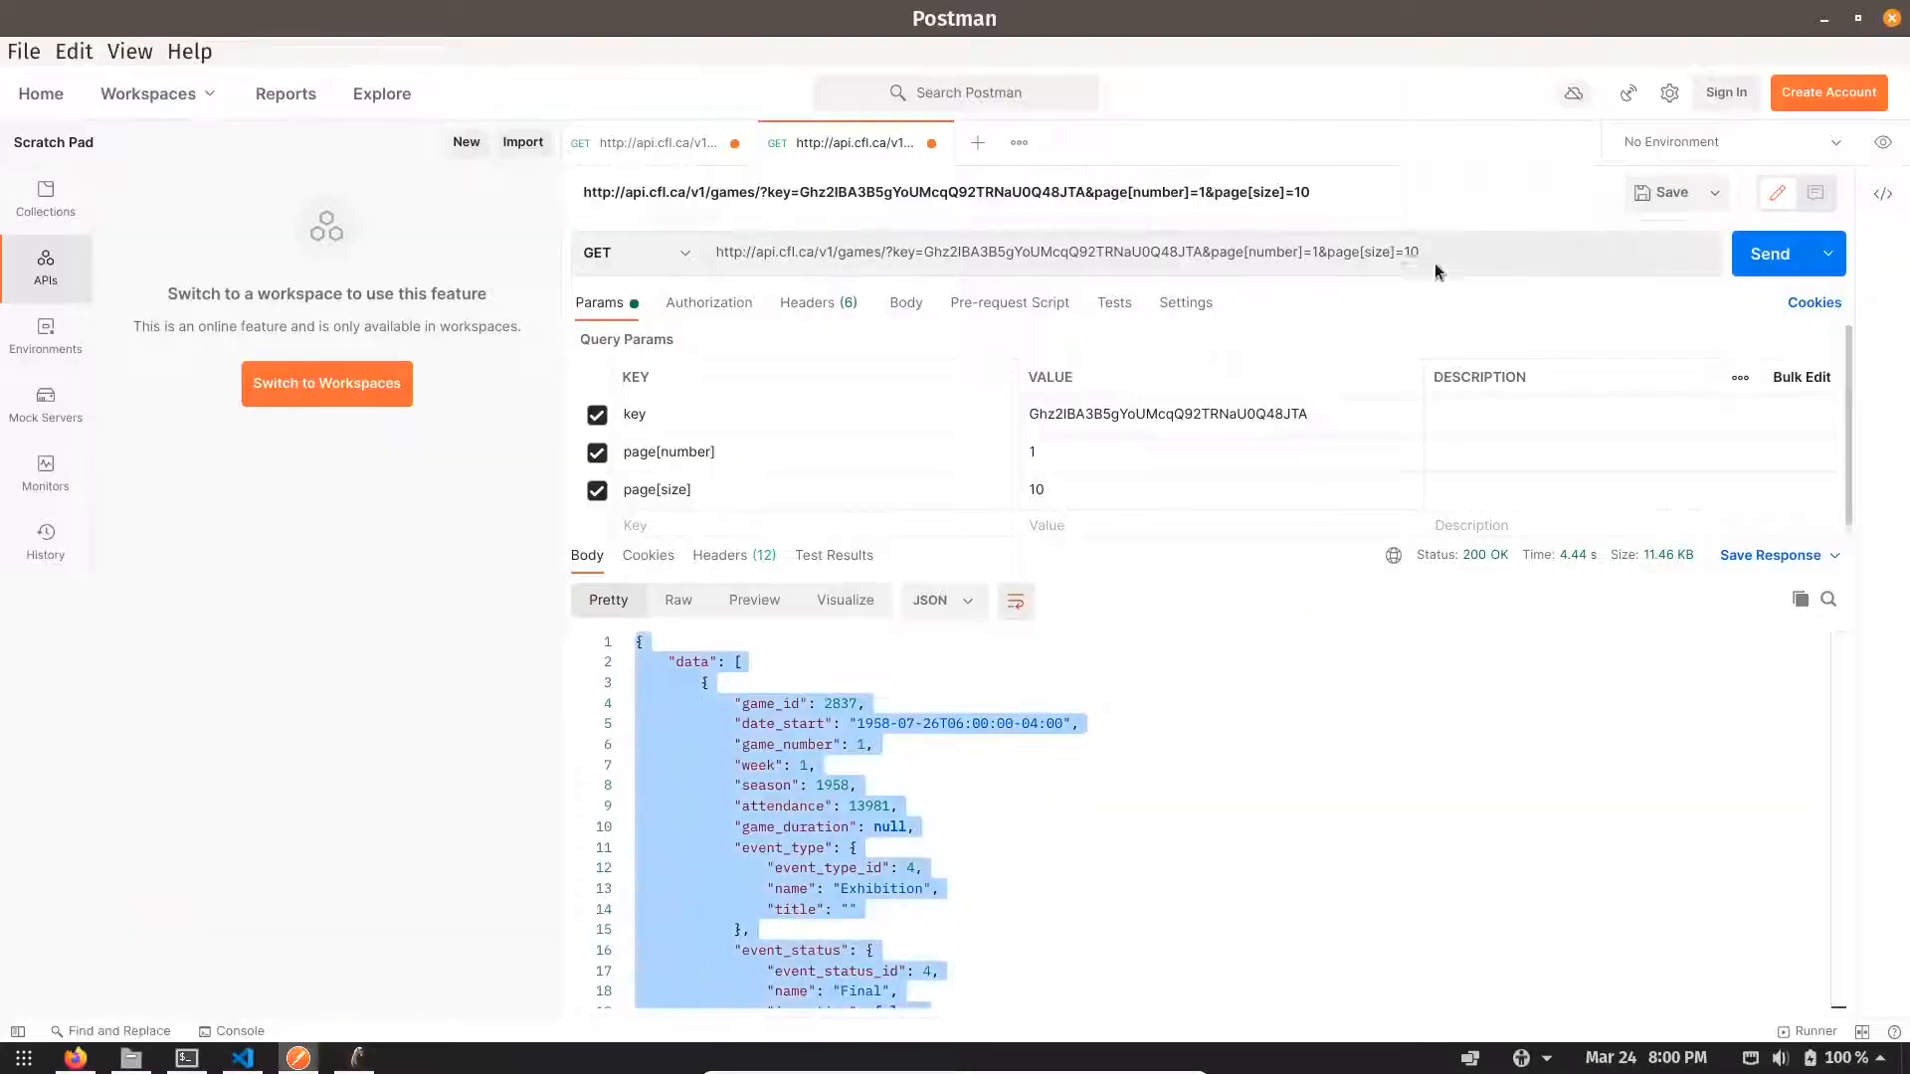
drag(1435, 259, 682, 249)
key(ctrl+c)
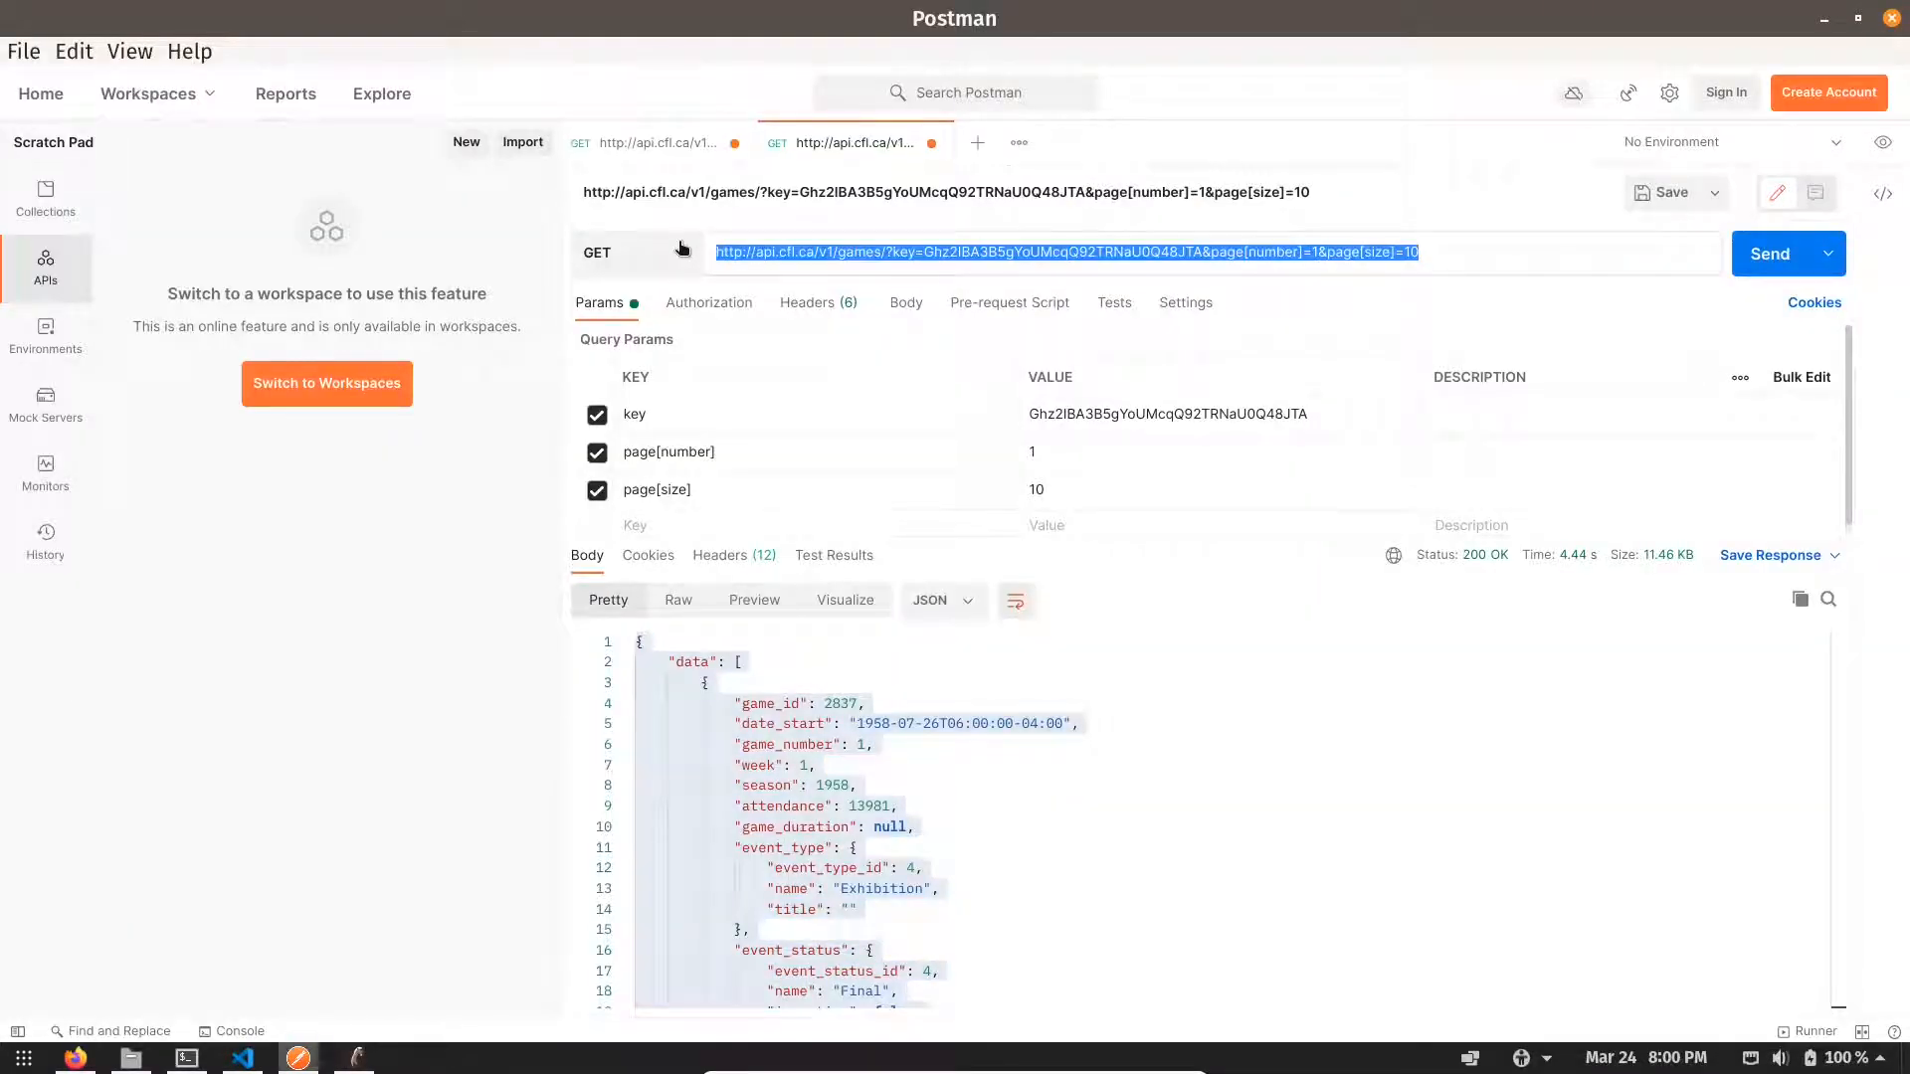
key(alt+Tab)
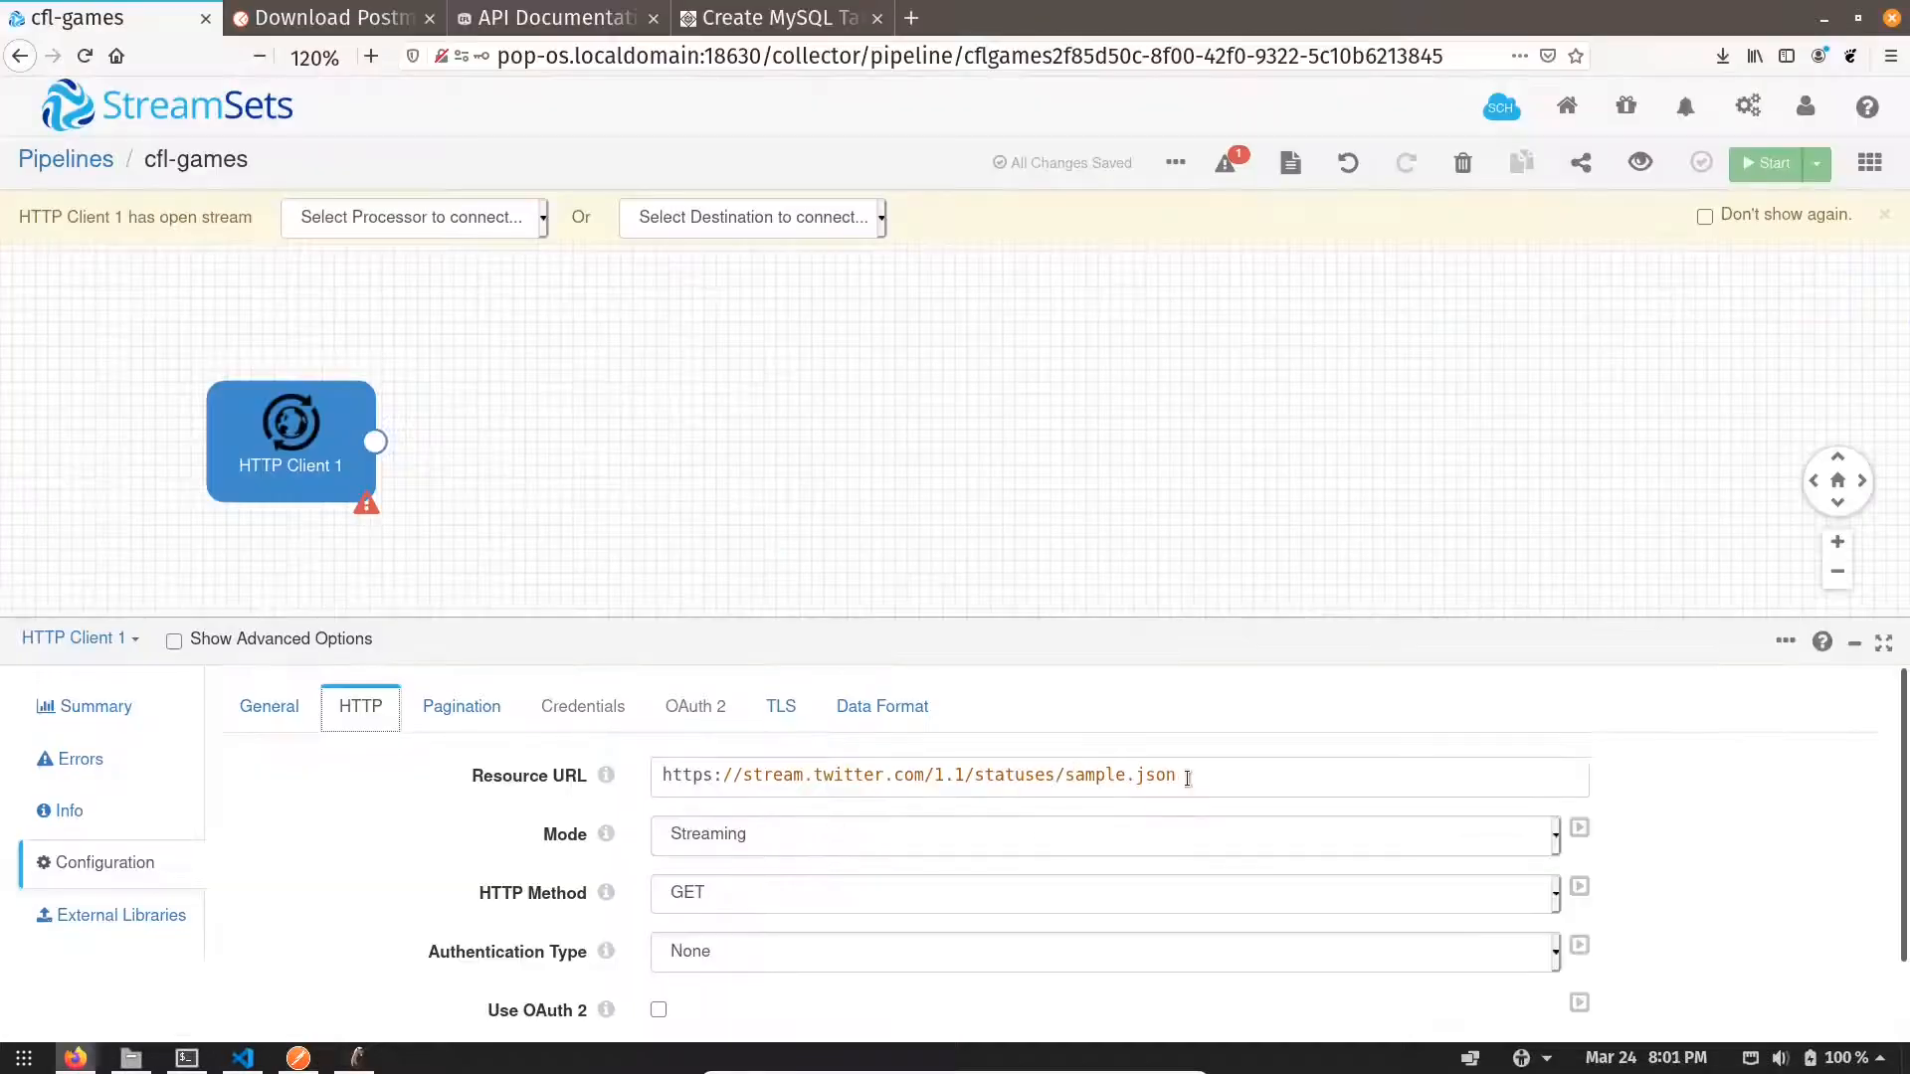
drag(1186, 778, 649, 744)
key(ctrl+v)
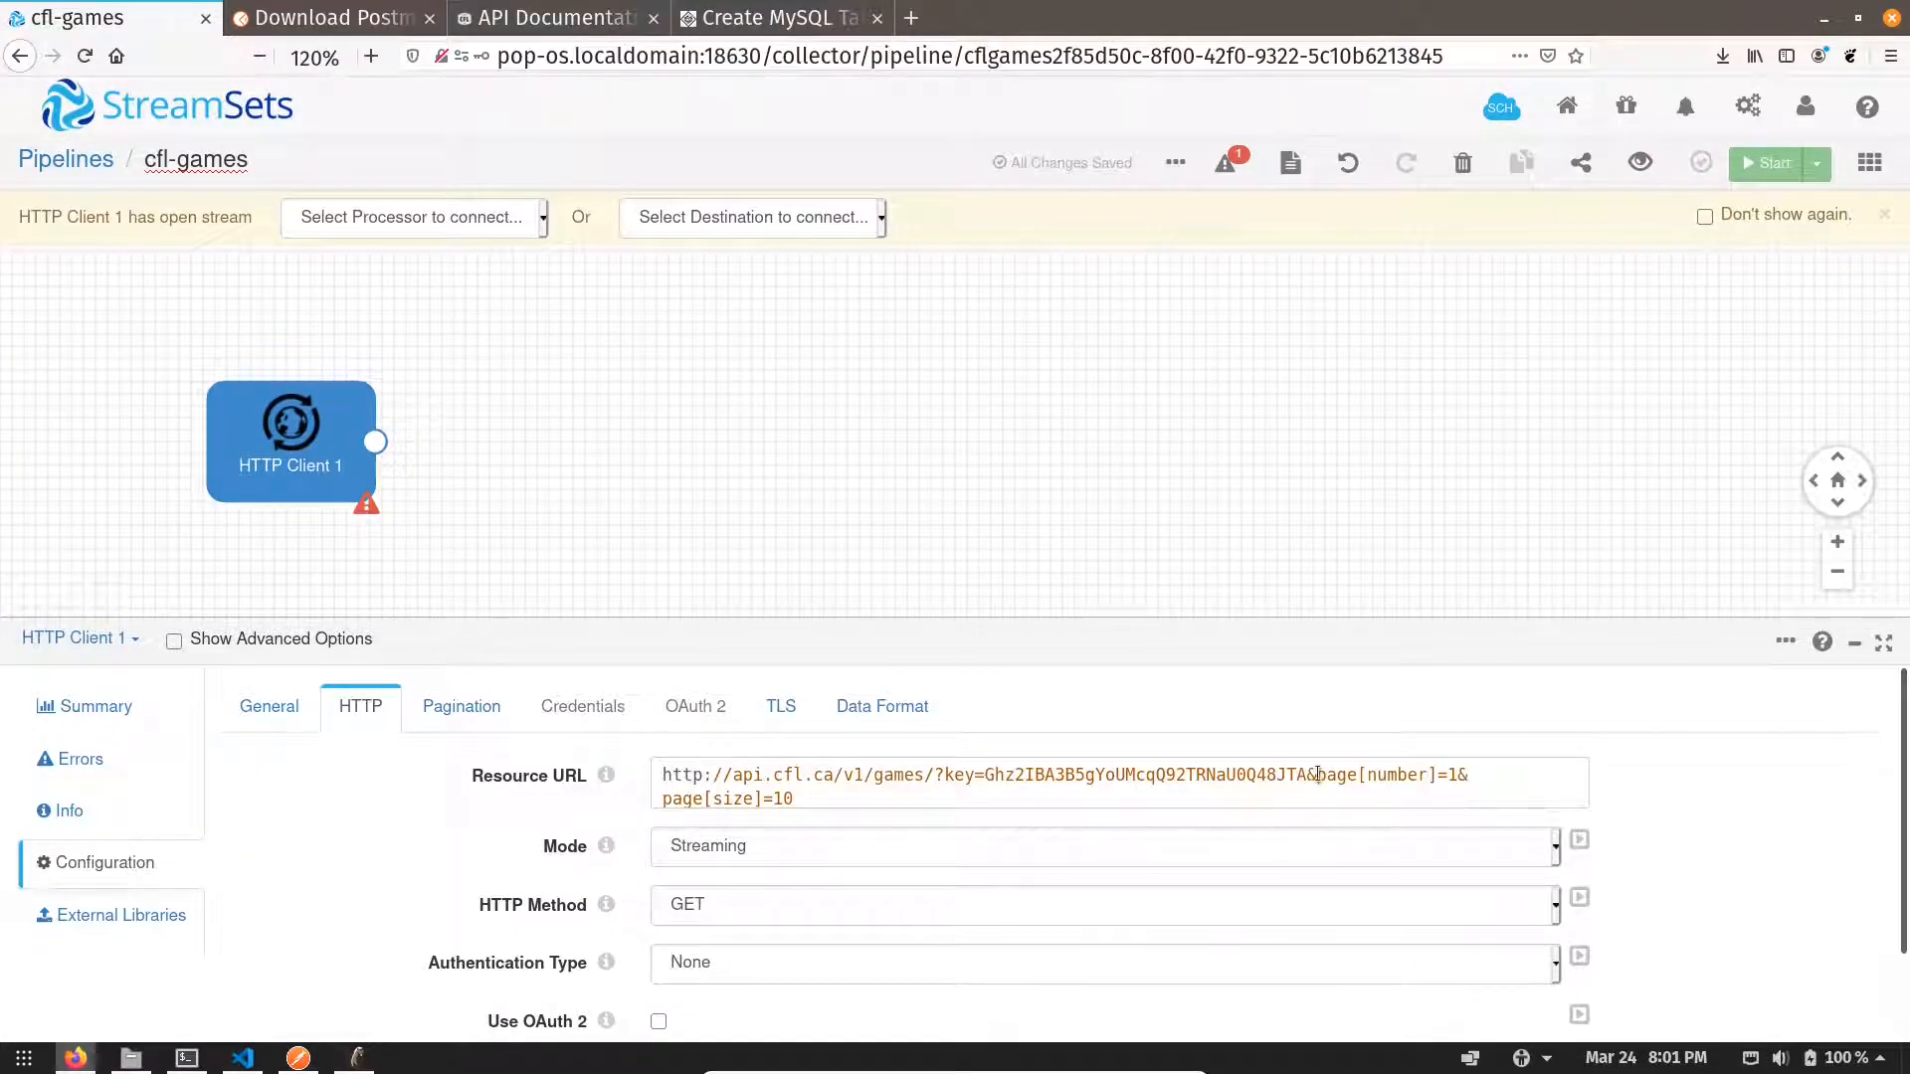
drag(1307, 775, 1349, 787)
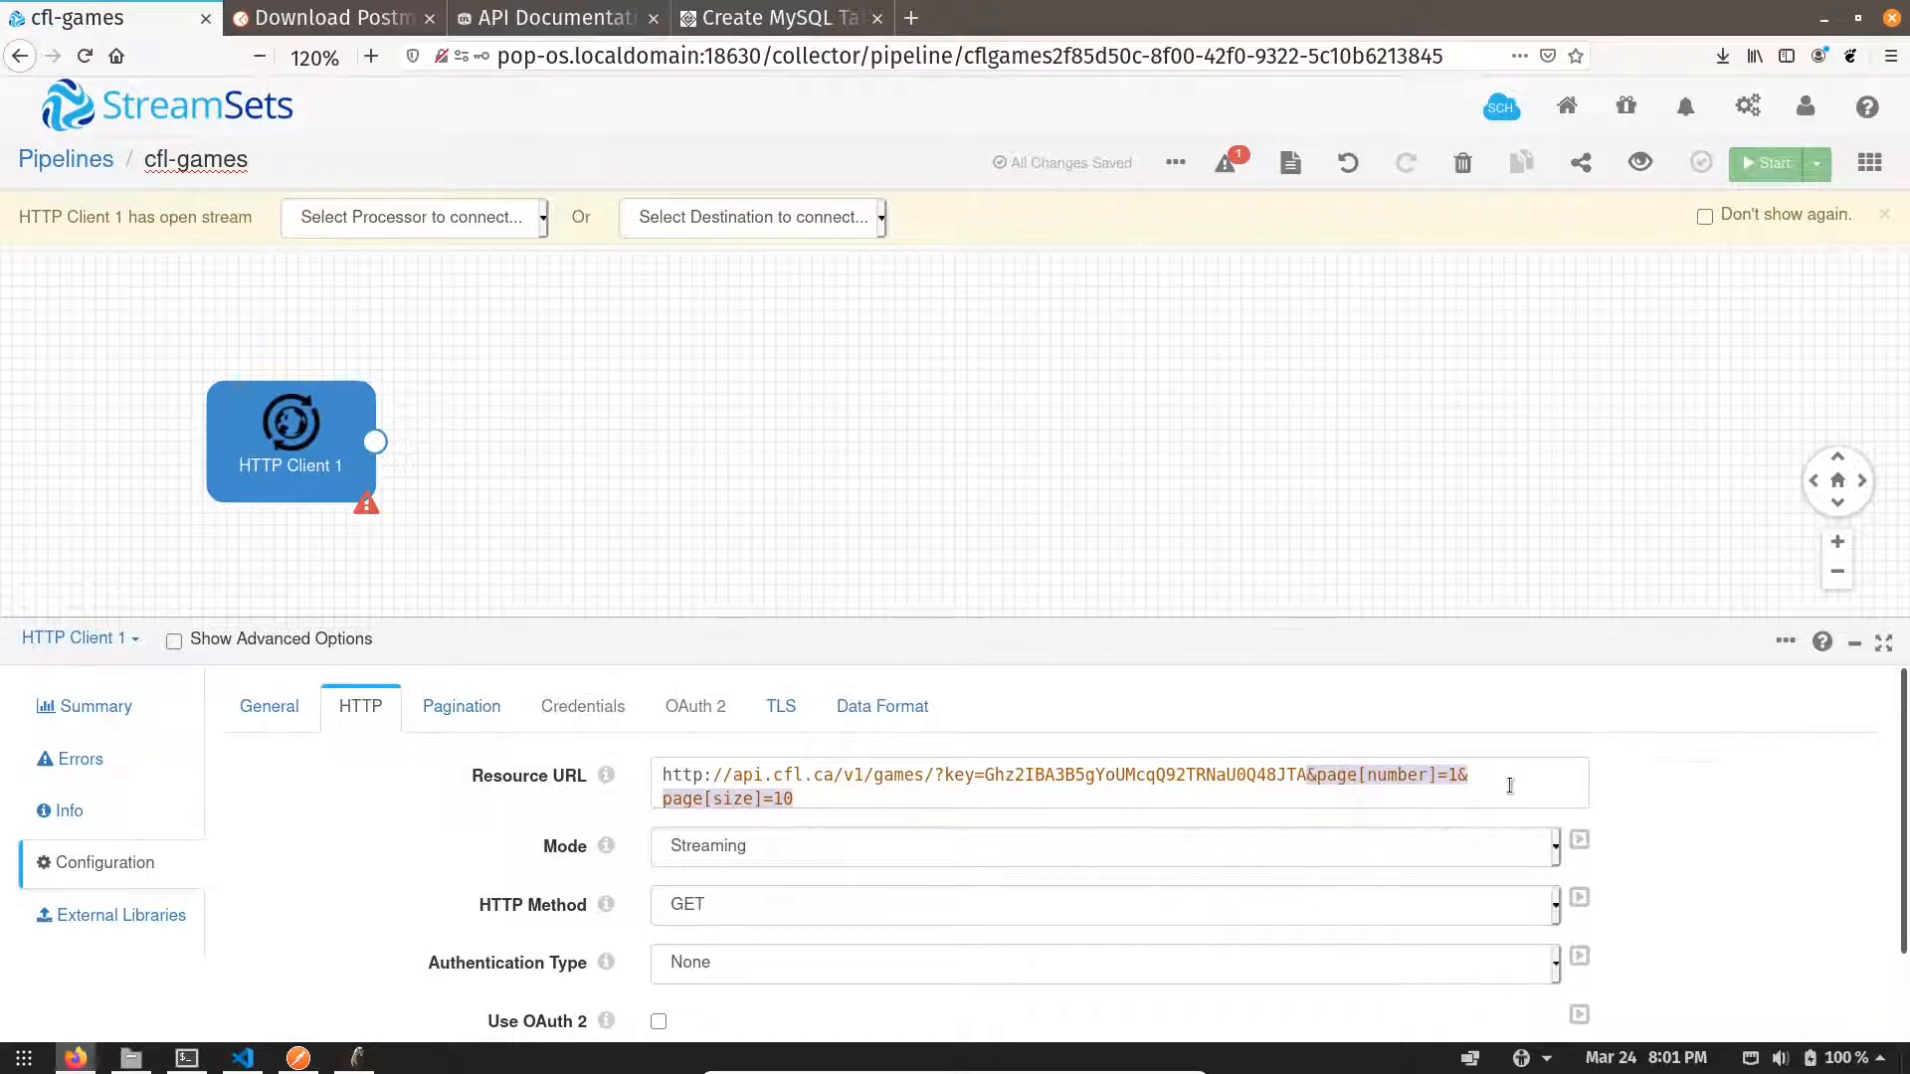
key(BackSpace)
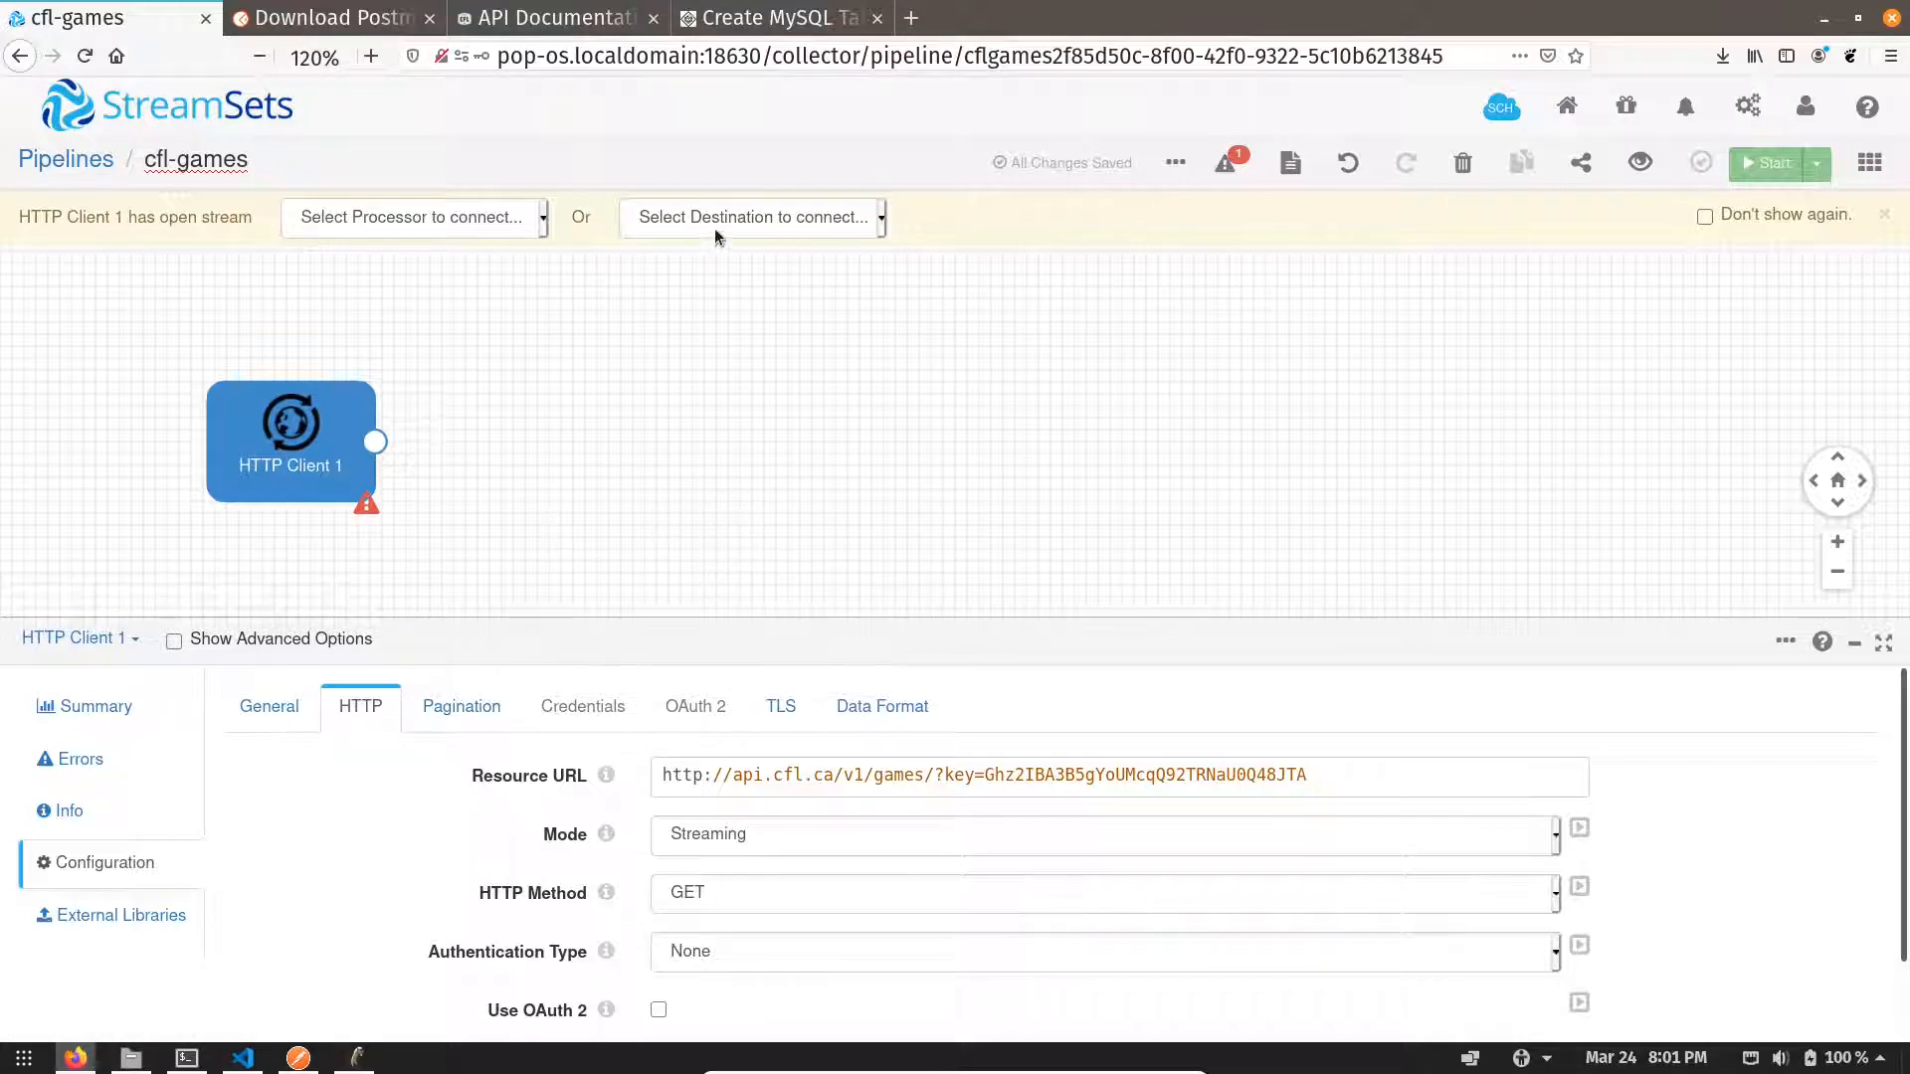
- Connect a Trash destination to the HTTP Client origin
click(822, 227)
drag(898, 412, 917, 714)
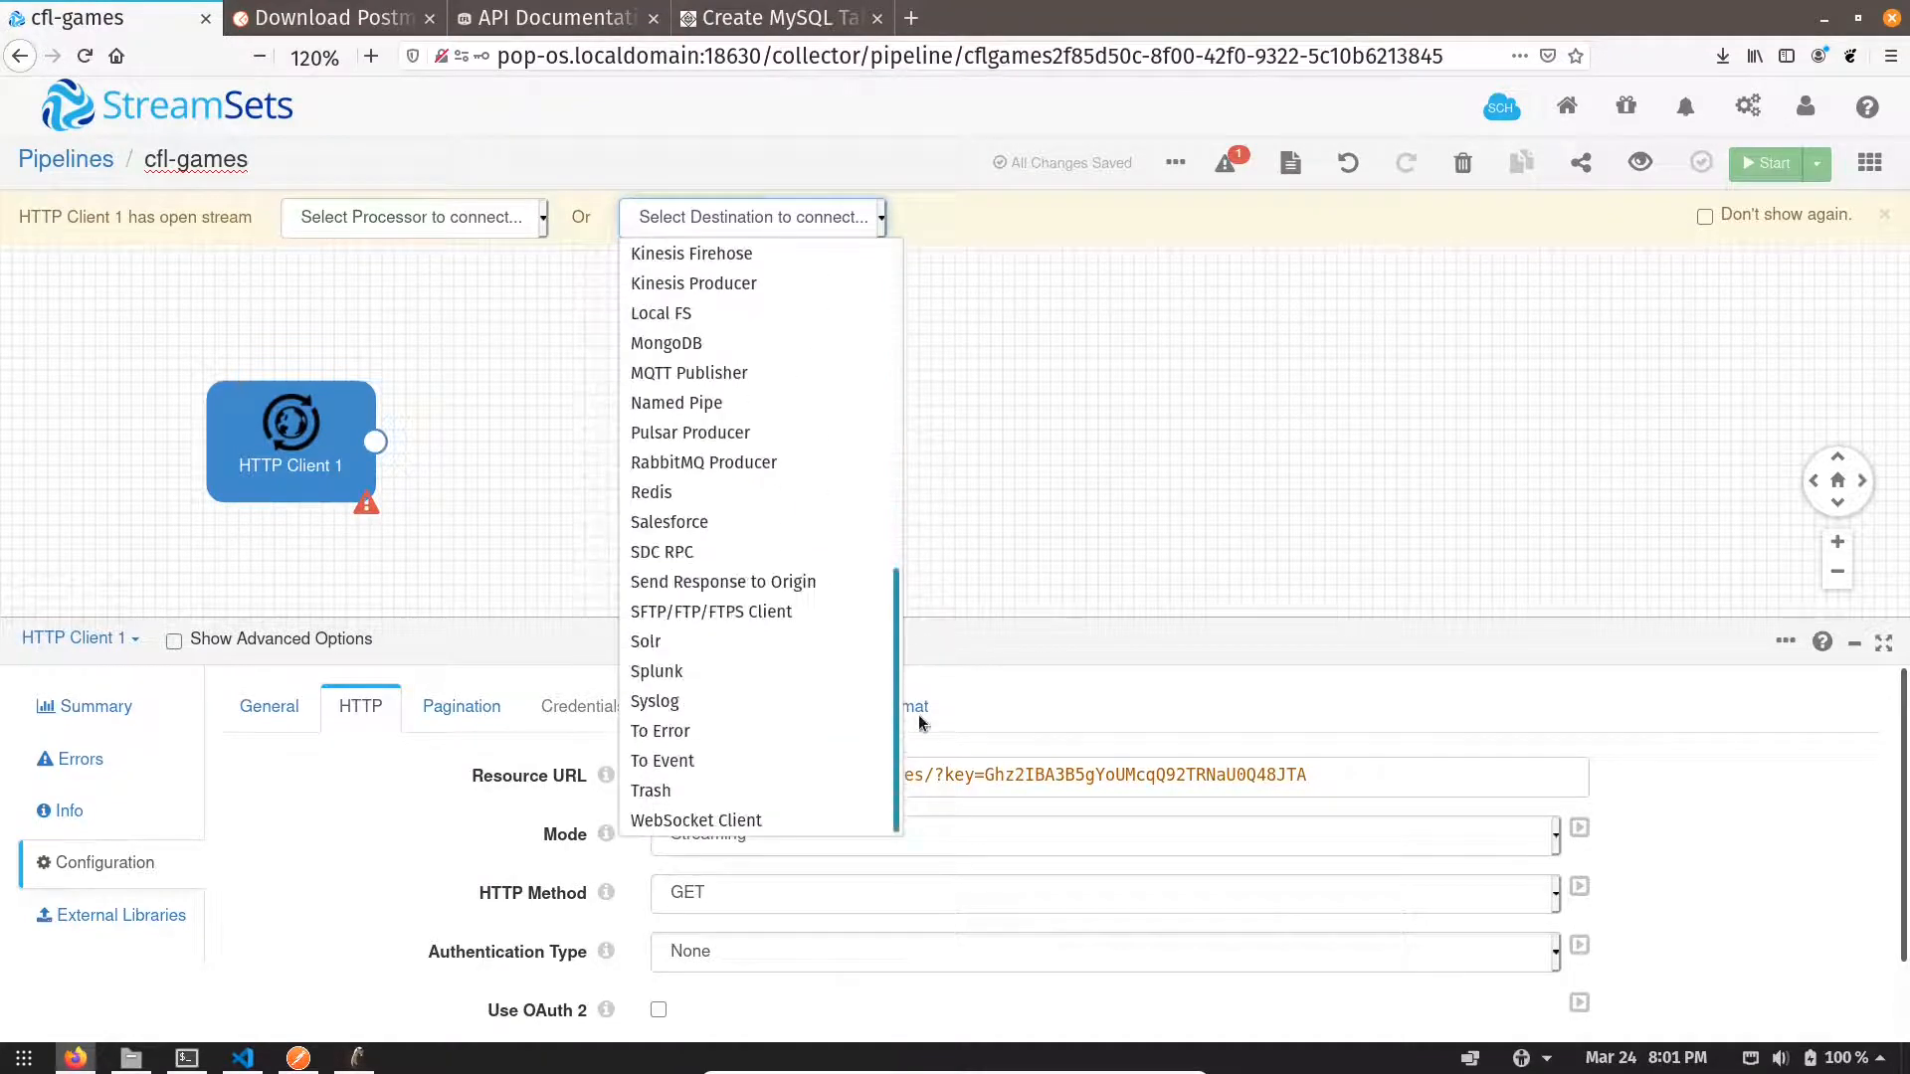
click(725, 792)
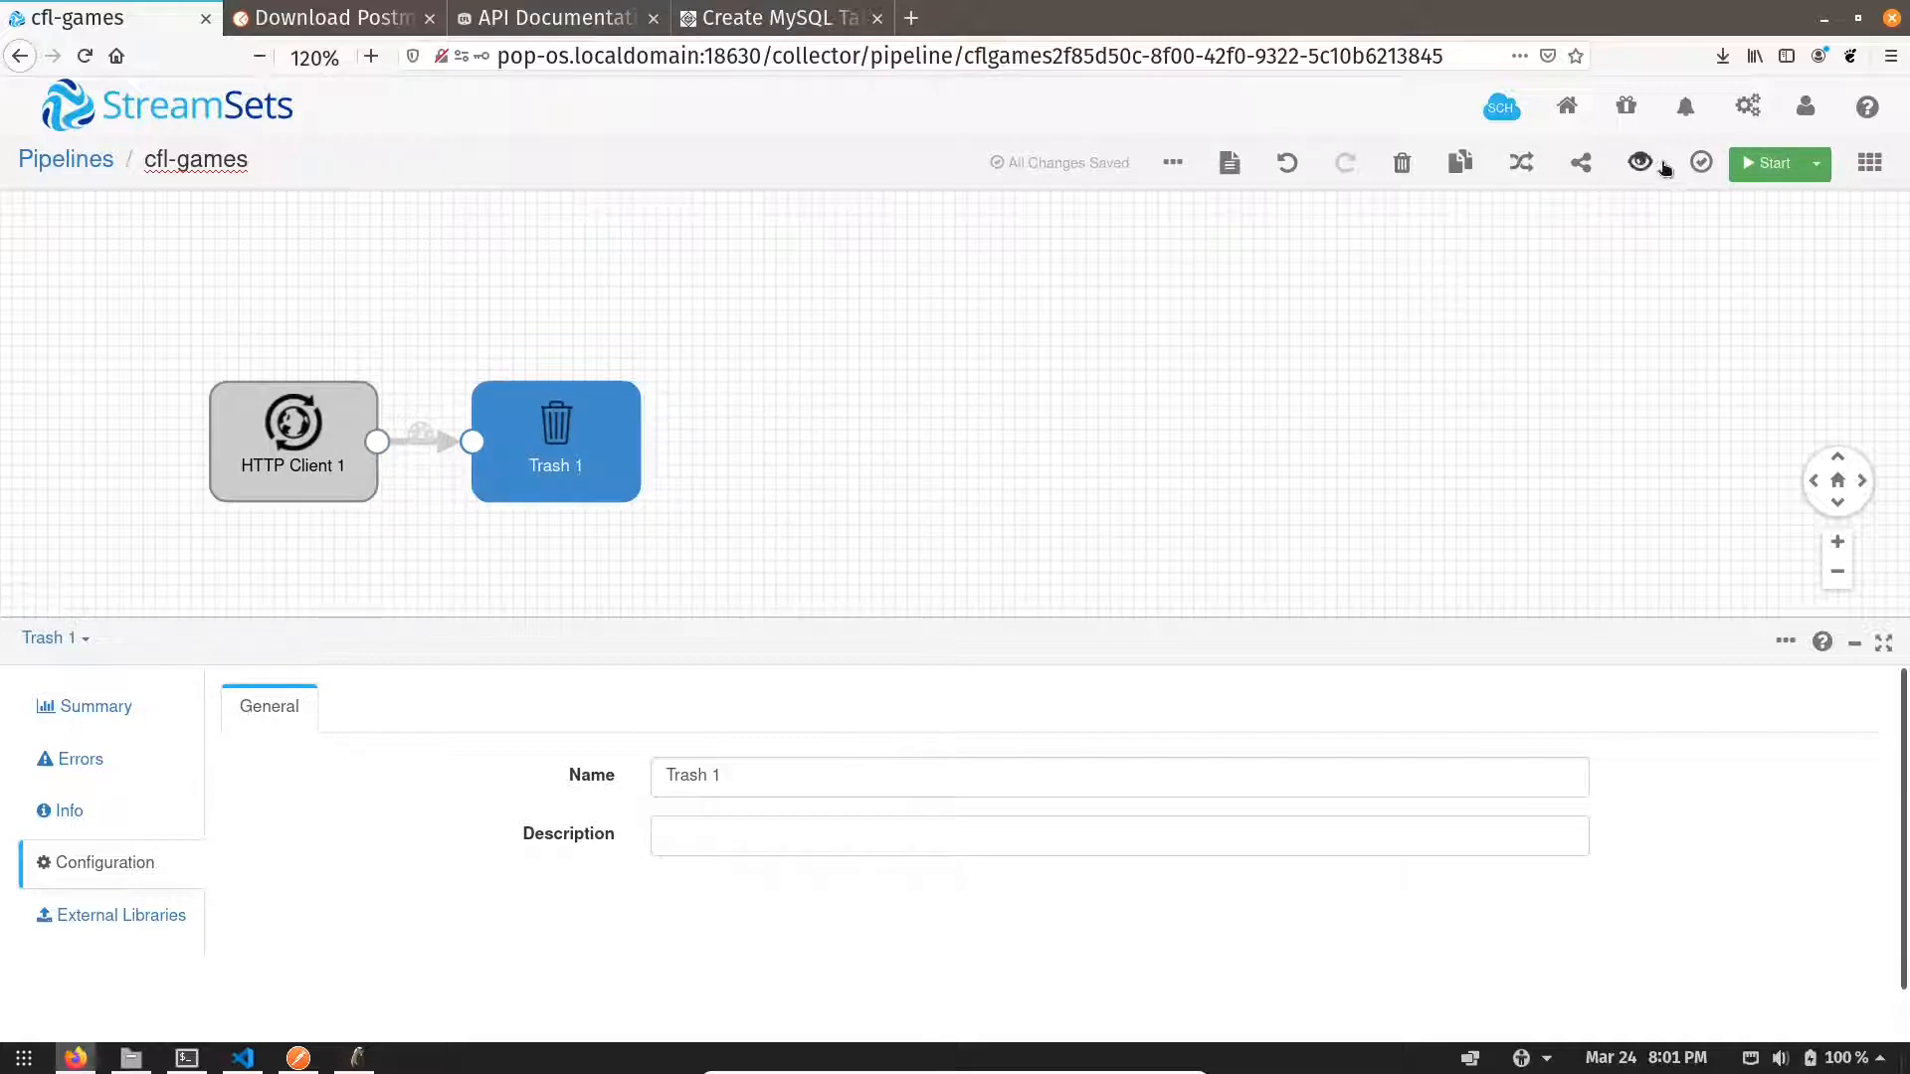
- Start the pipeline, examine its reported status message, and stop the pipeline
click(1767, 162)
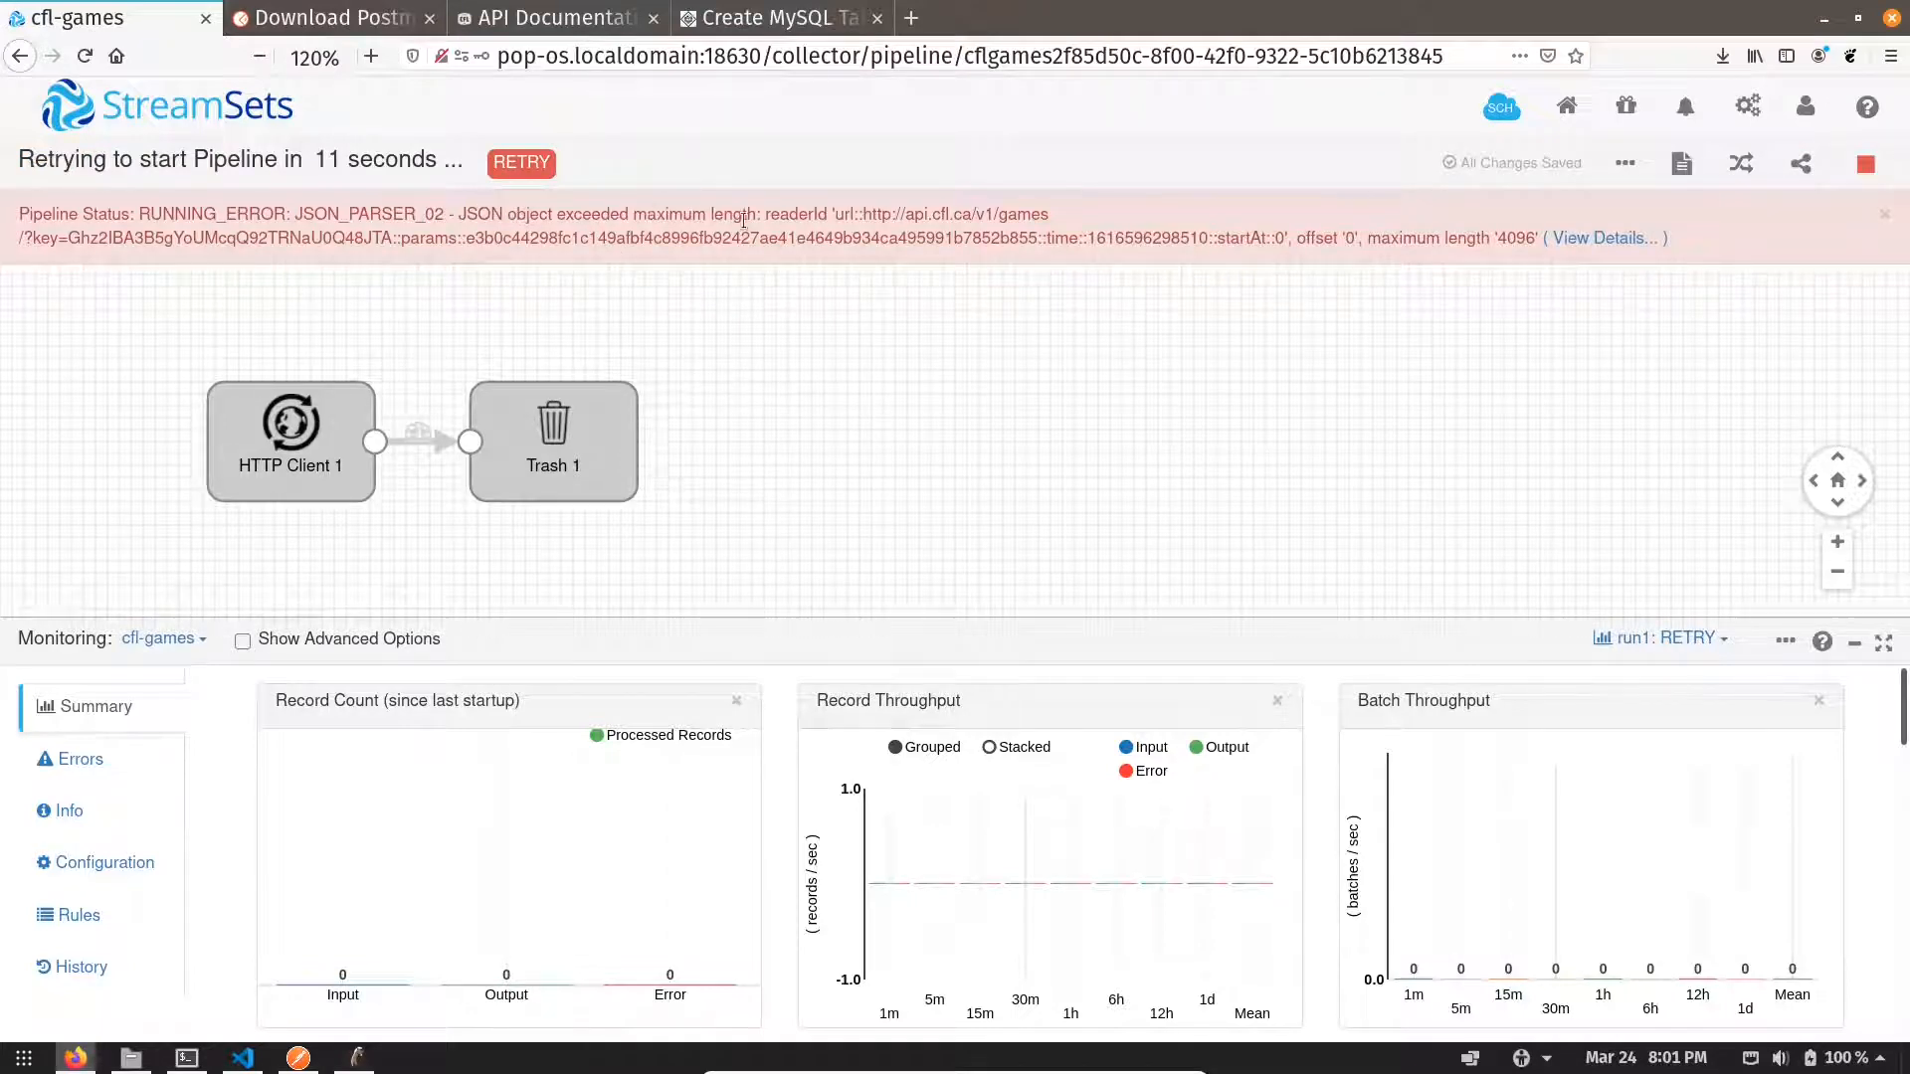
drag(759, 214, 506, 215)
click(290, 478)
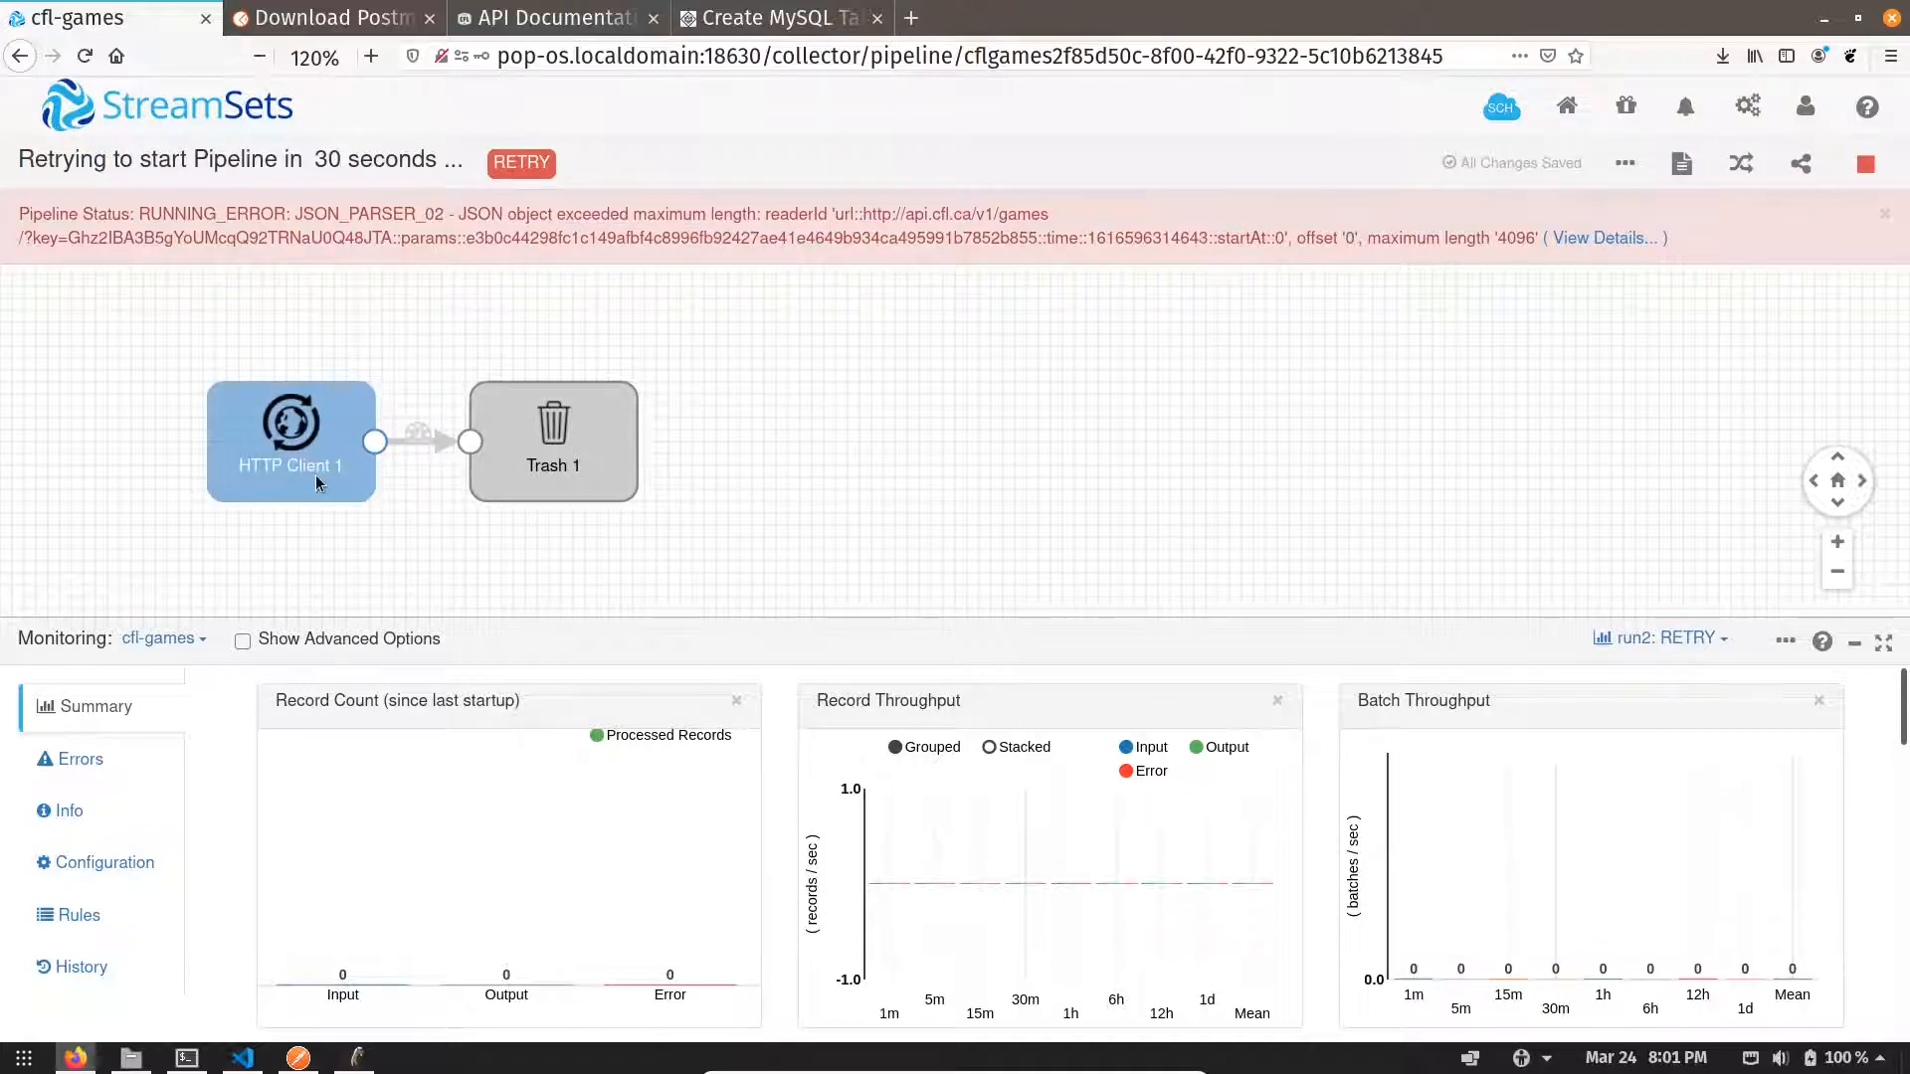
click(1868, 162)
click(1273, 312)
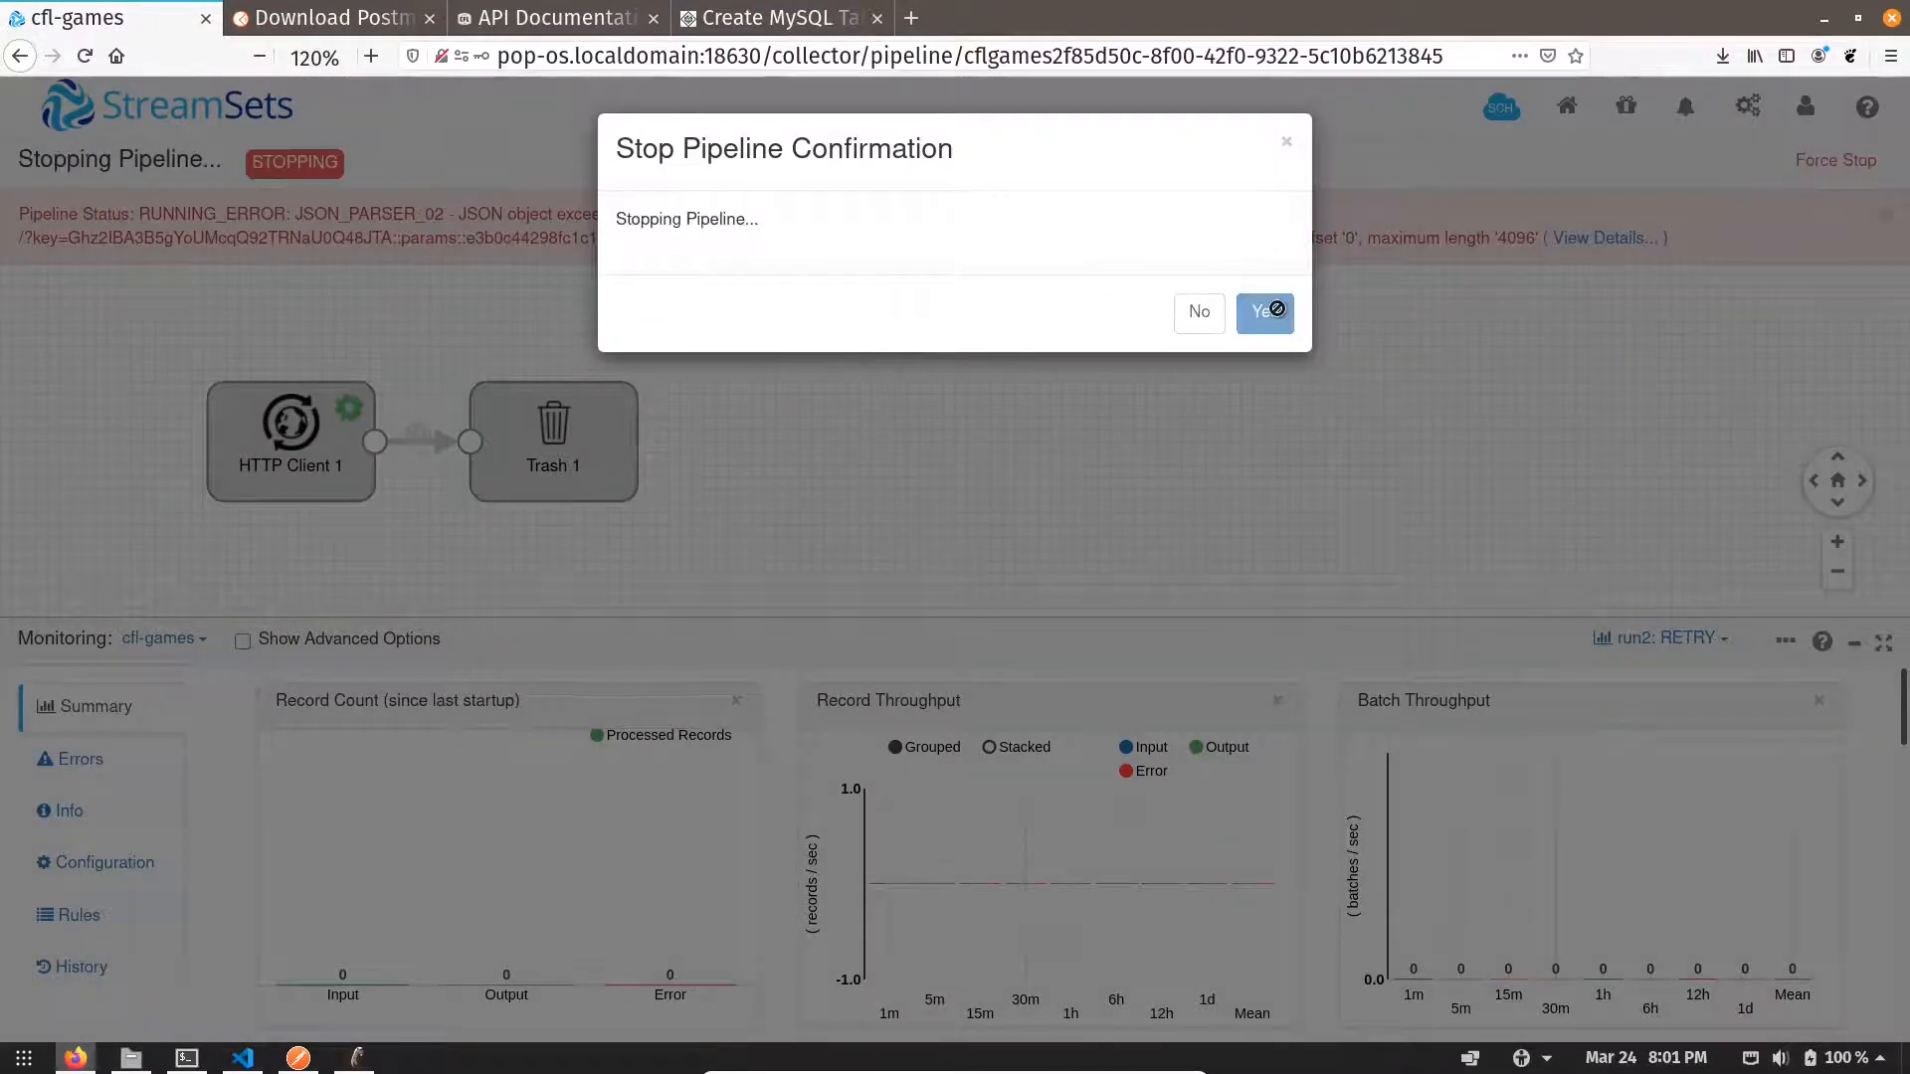
- Replace the HTTP Client's Resource URL with the full Postman request URL, including the API key, page[number]=1 and page[size]=10
click(274, 477)
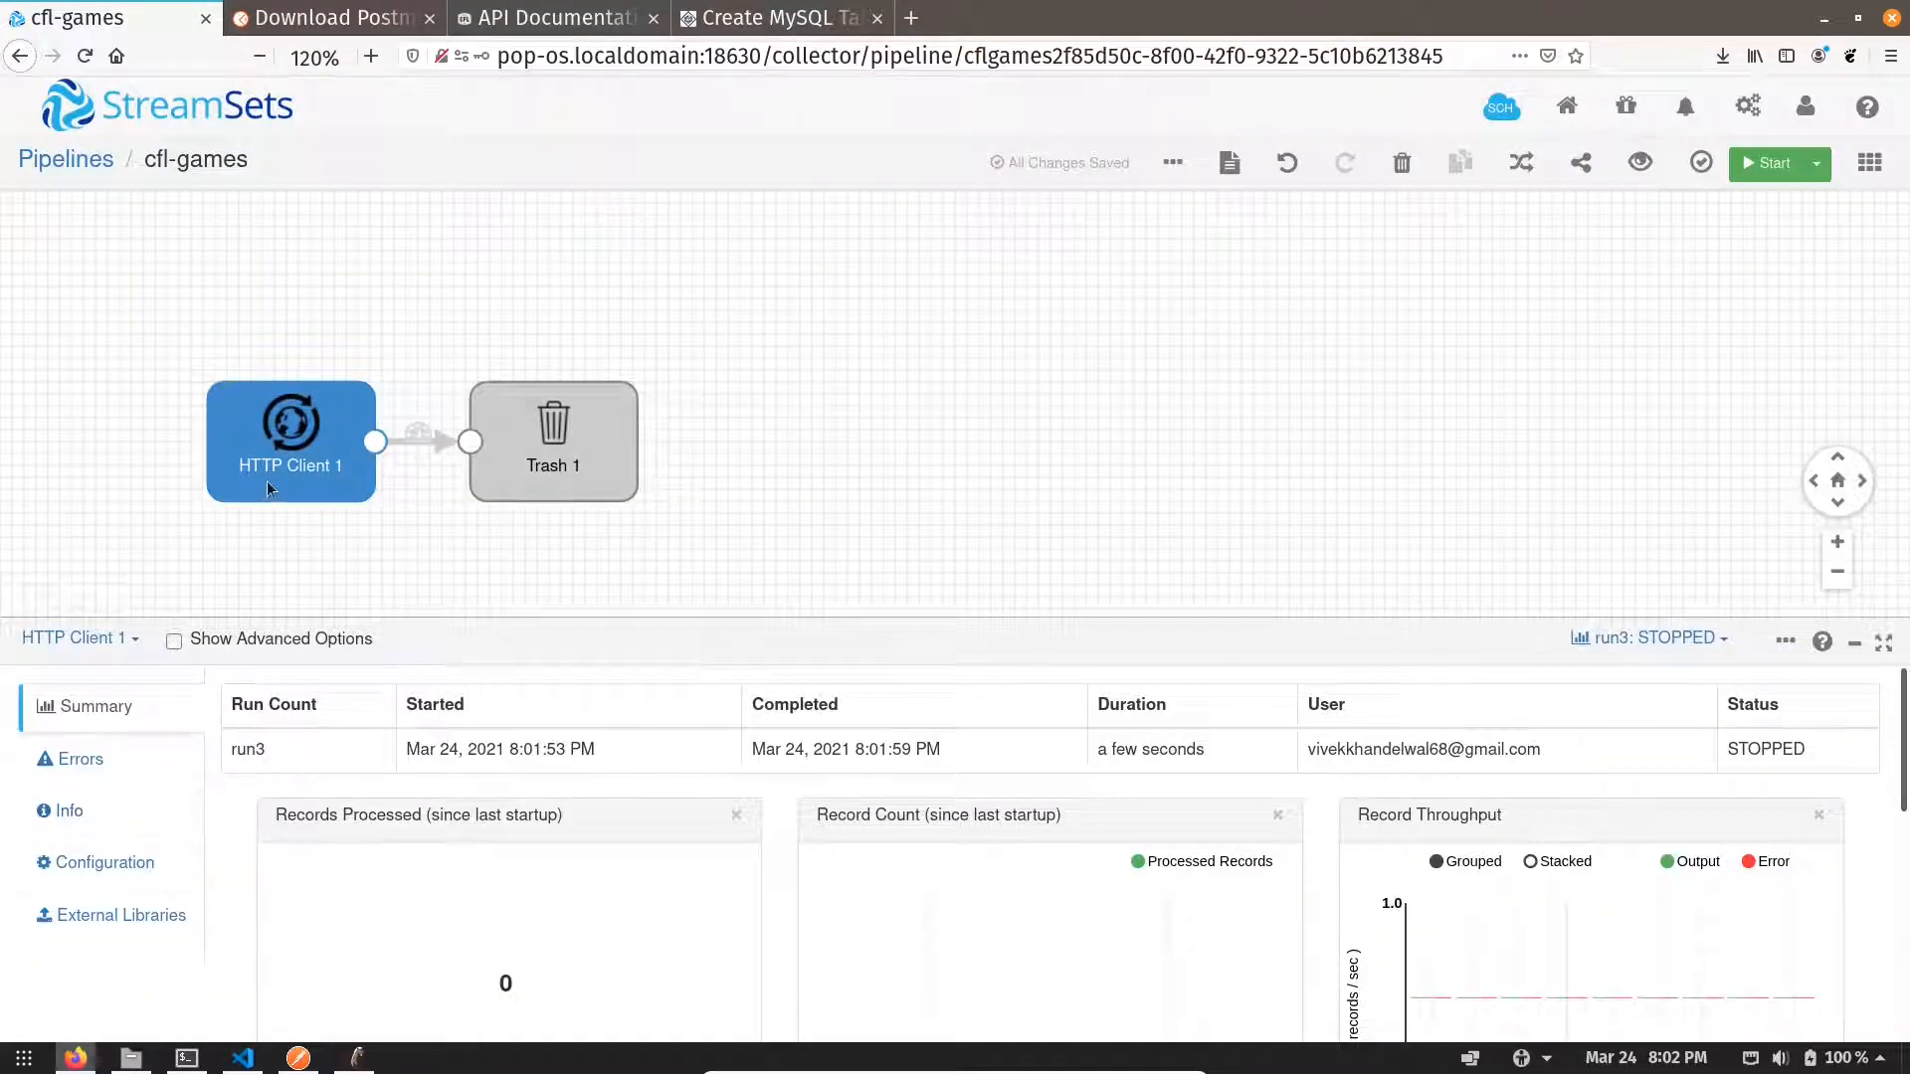
click(111, 862)
click(350, 708)
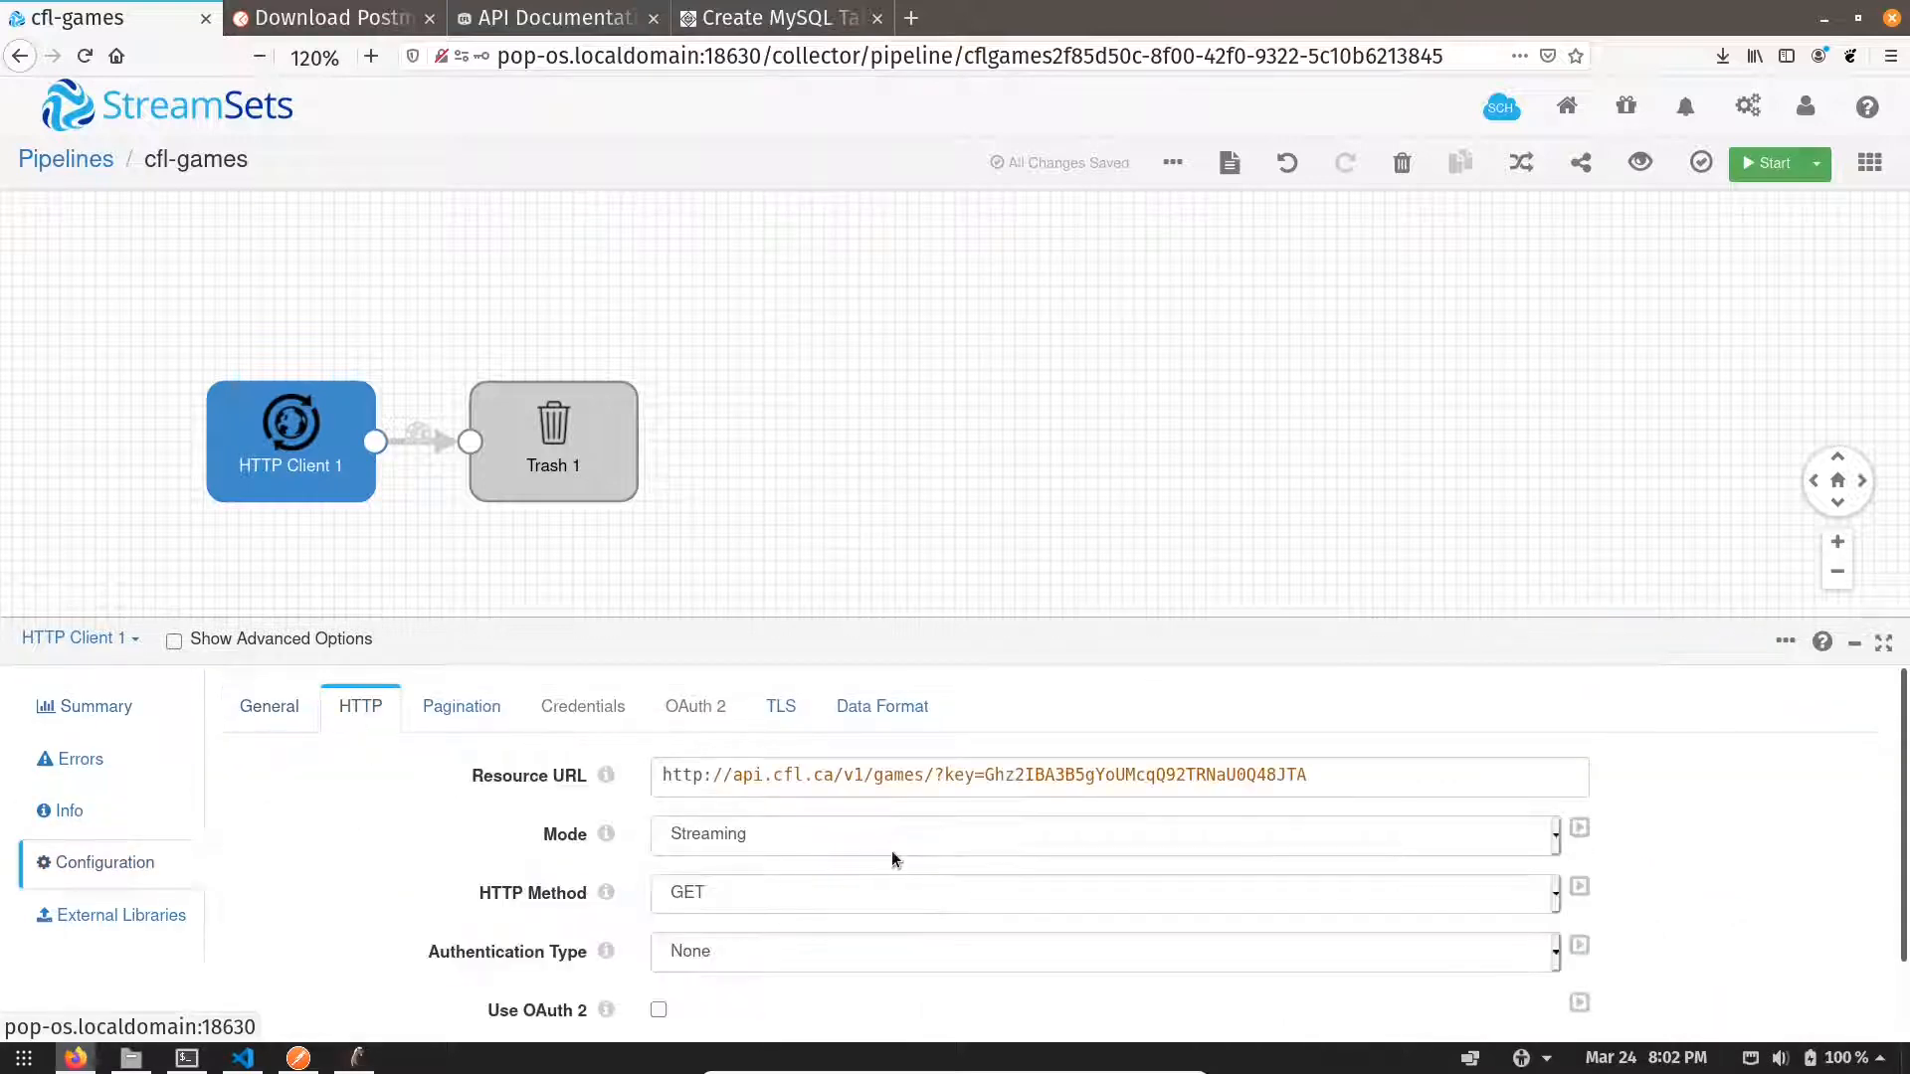
mouse_move(298, 1056)
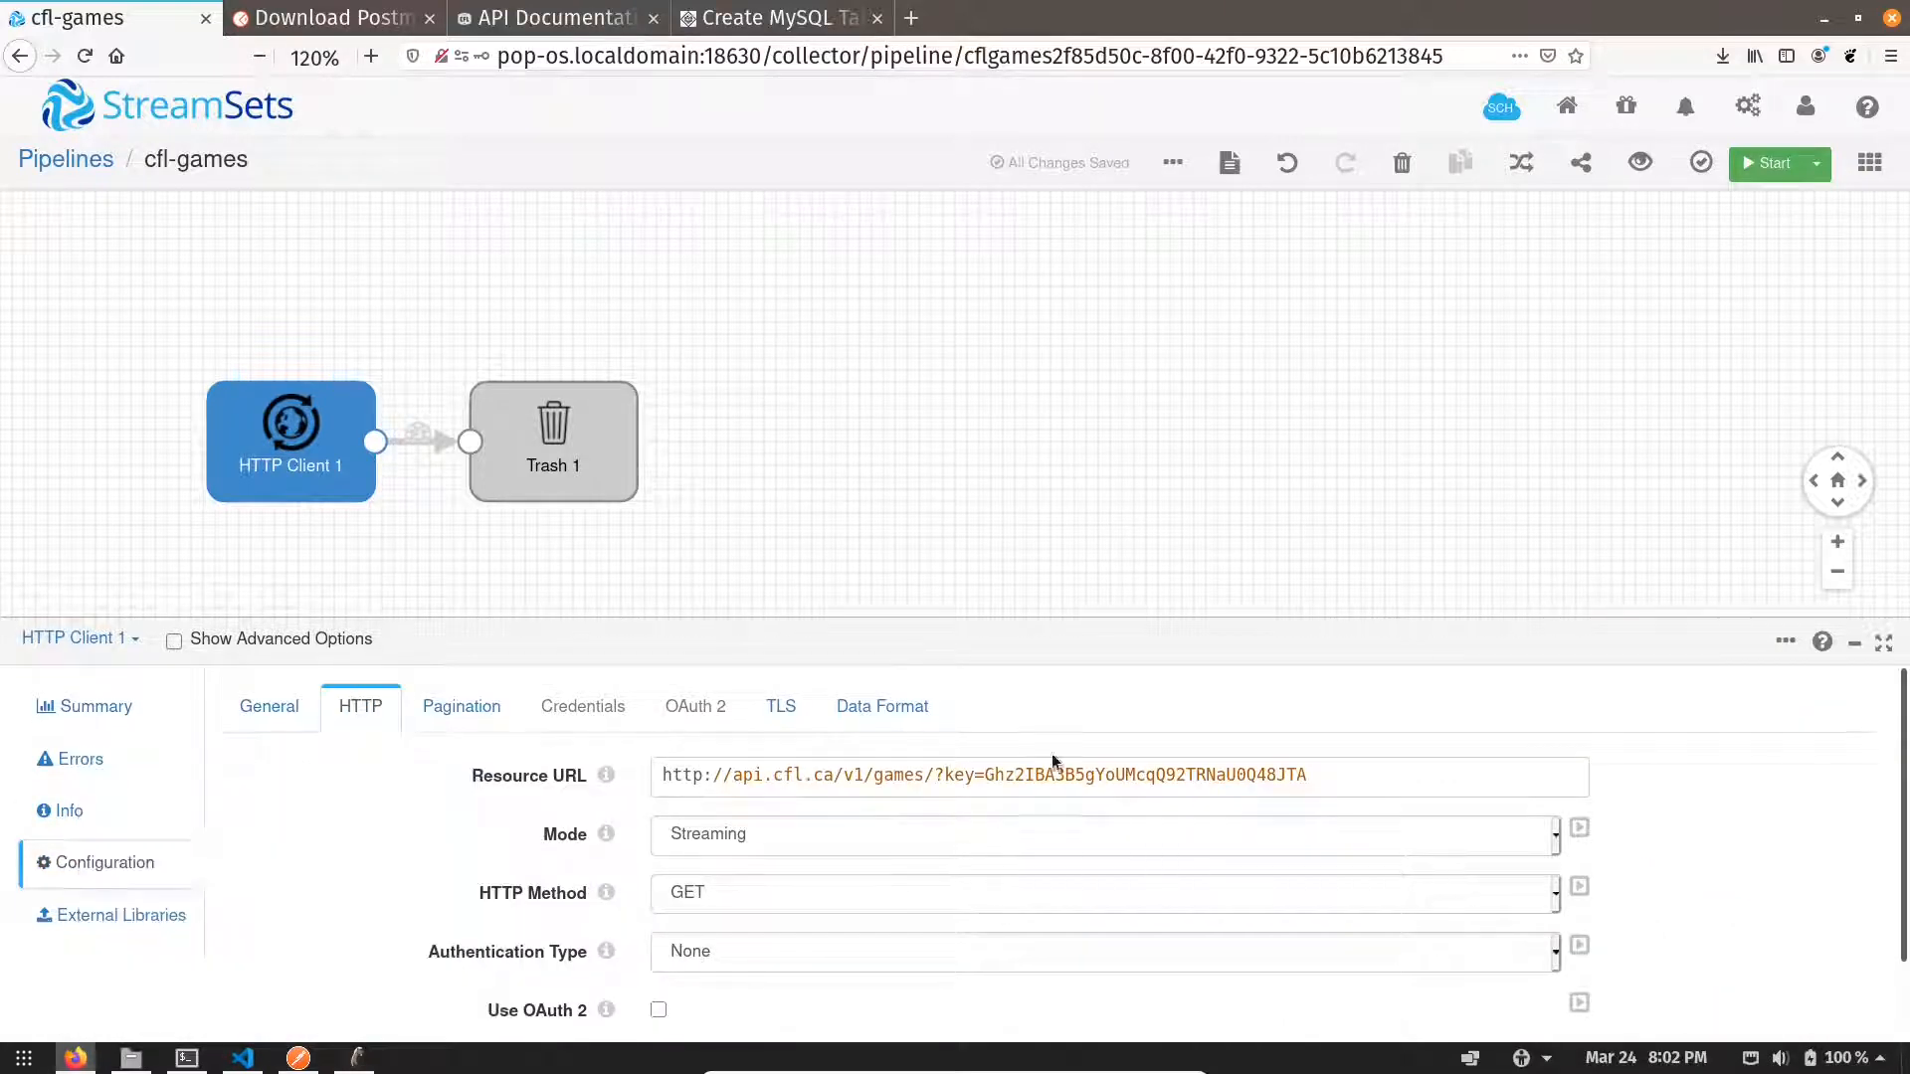
click(298, 1060)
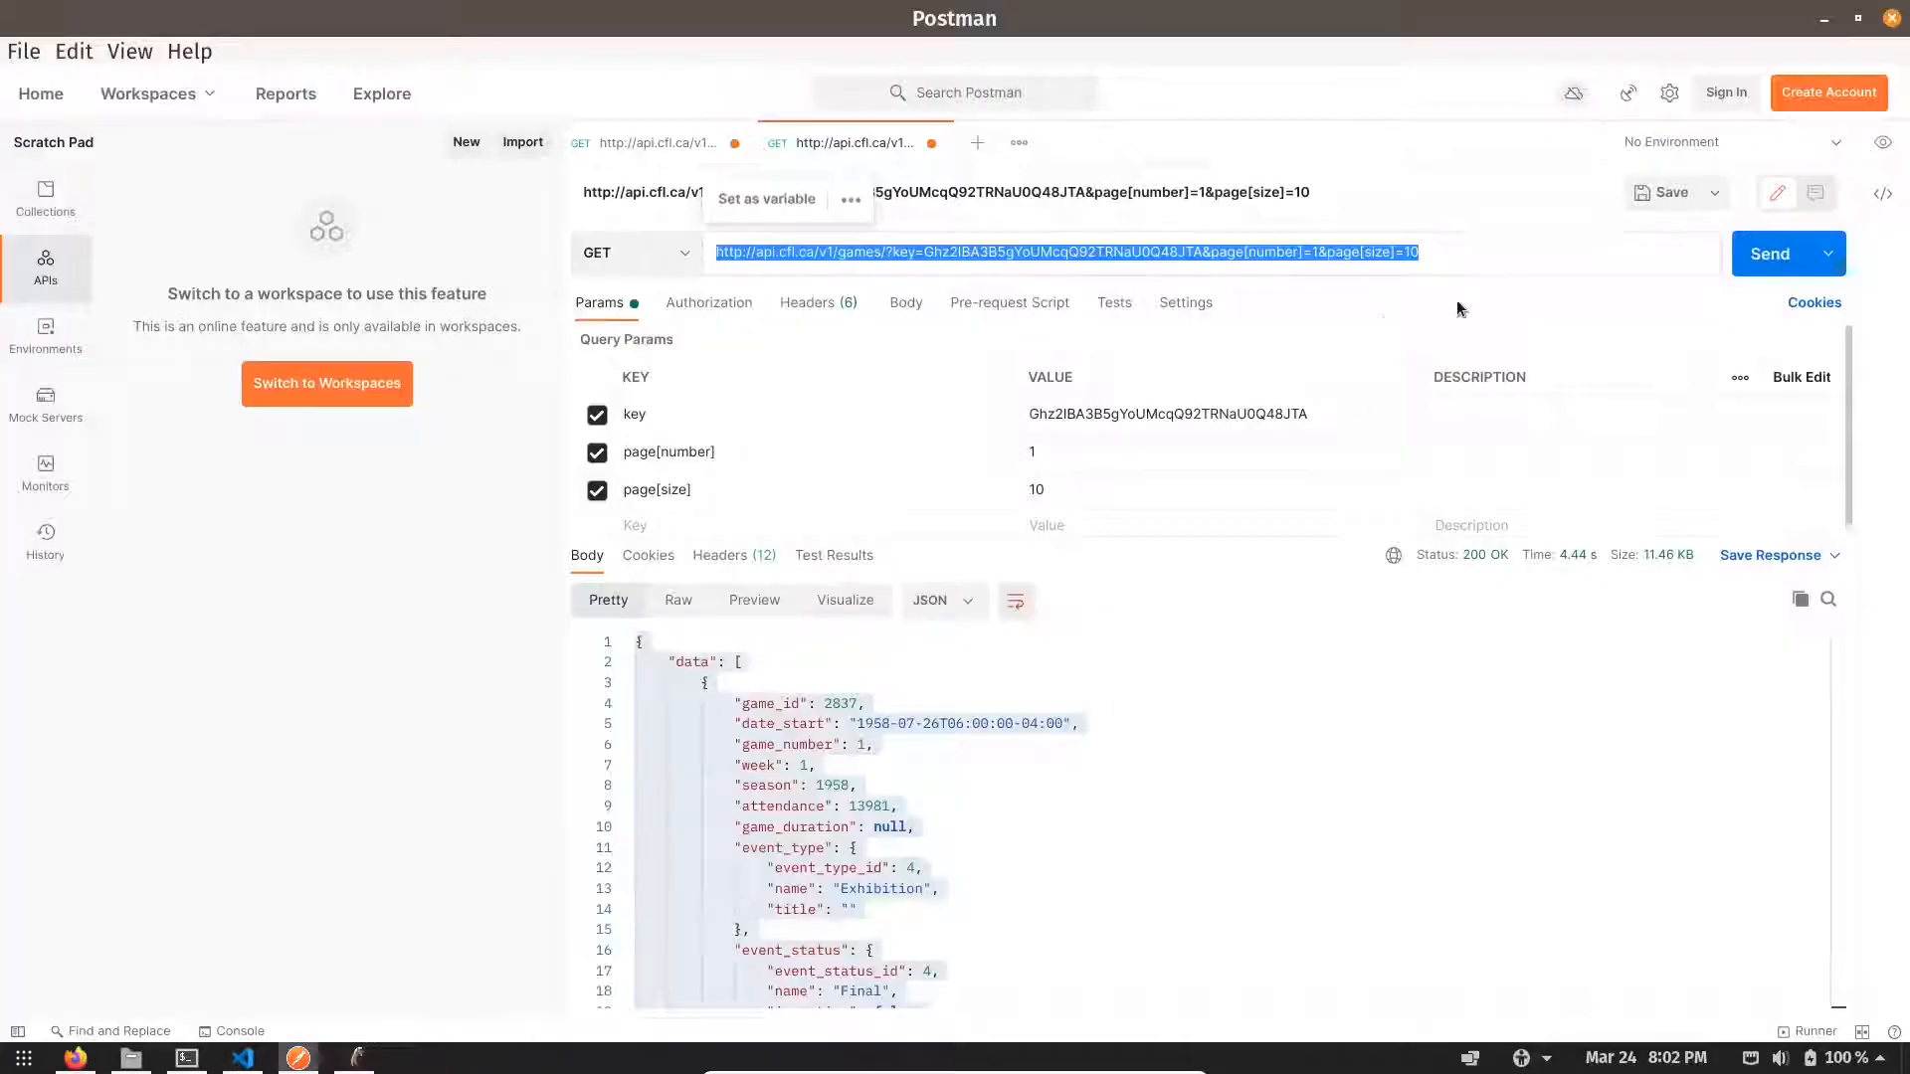
key(alt+Tab)
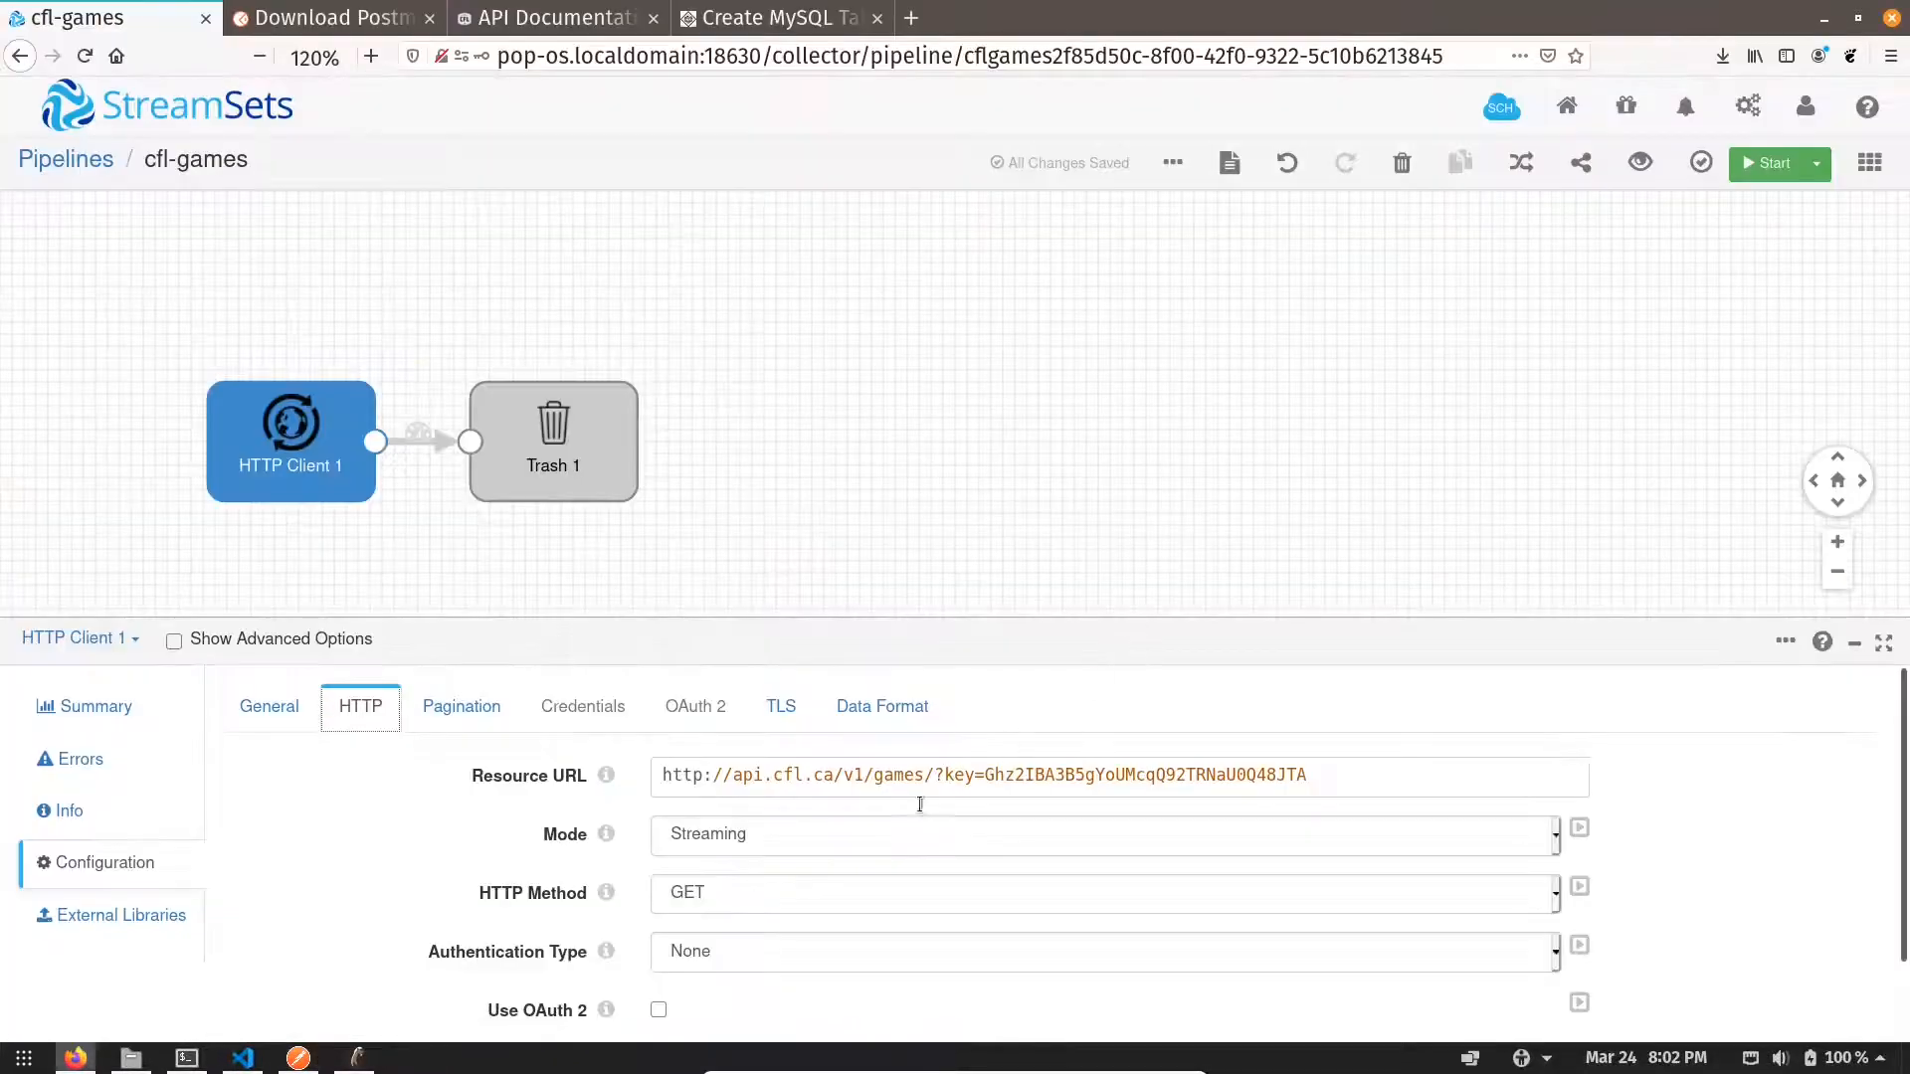
key(ctrl+a)
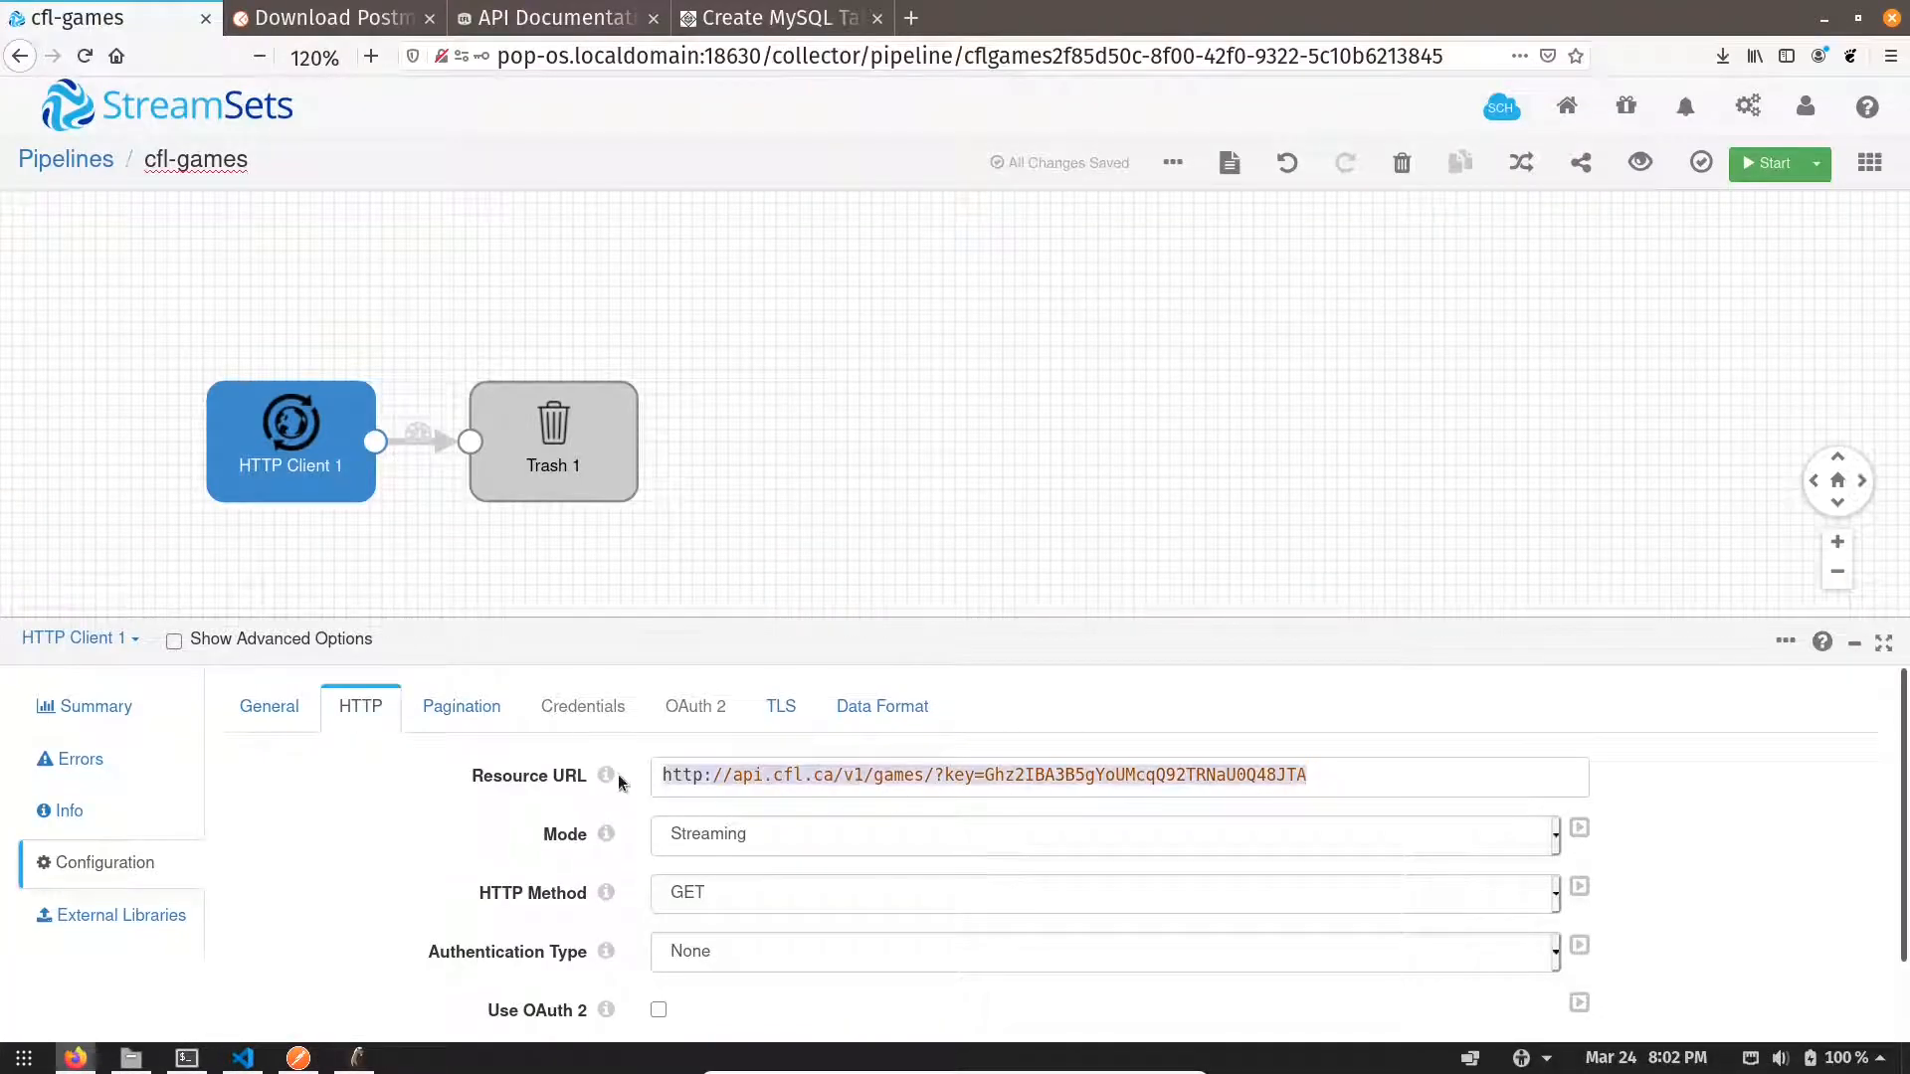
key(ctrl+v)
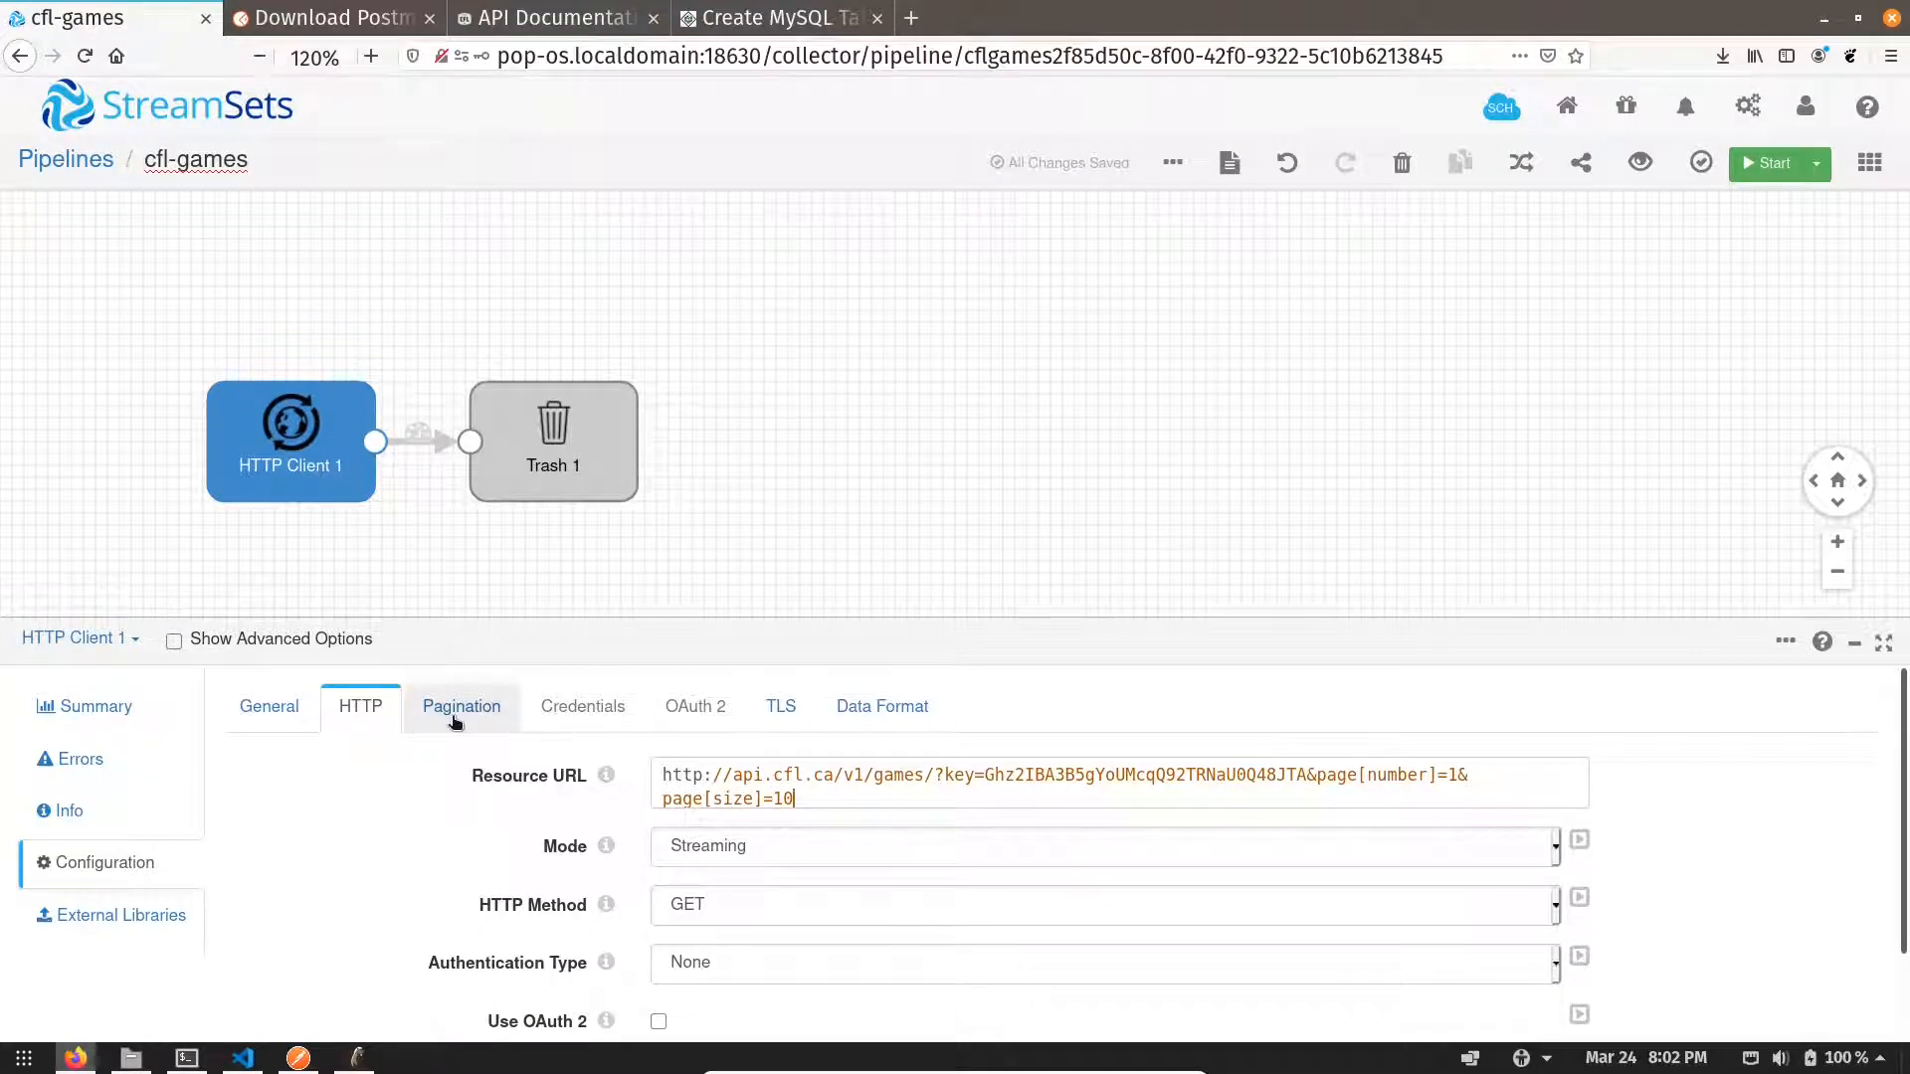
- Set the HTTP Client's mode to Batch
click(741, 846)
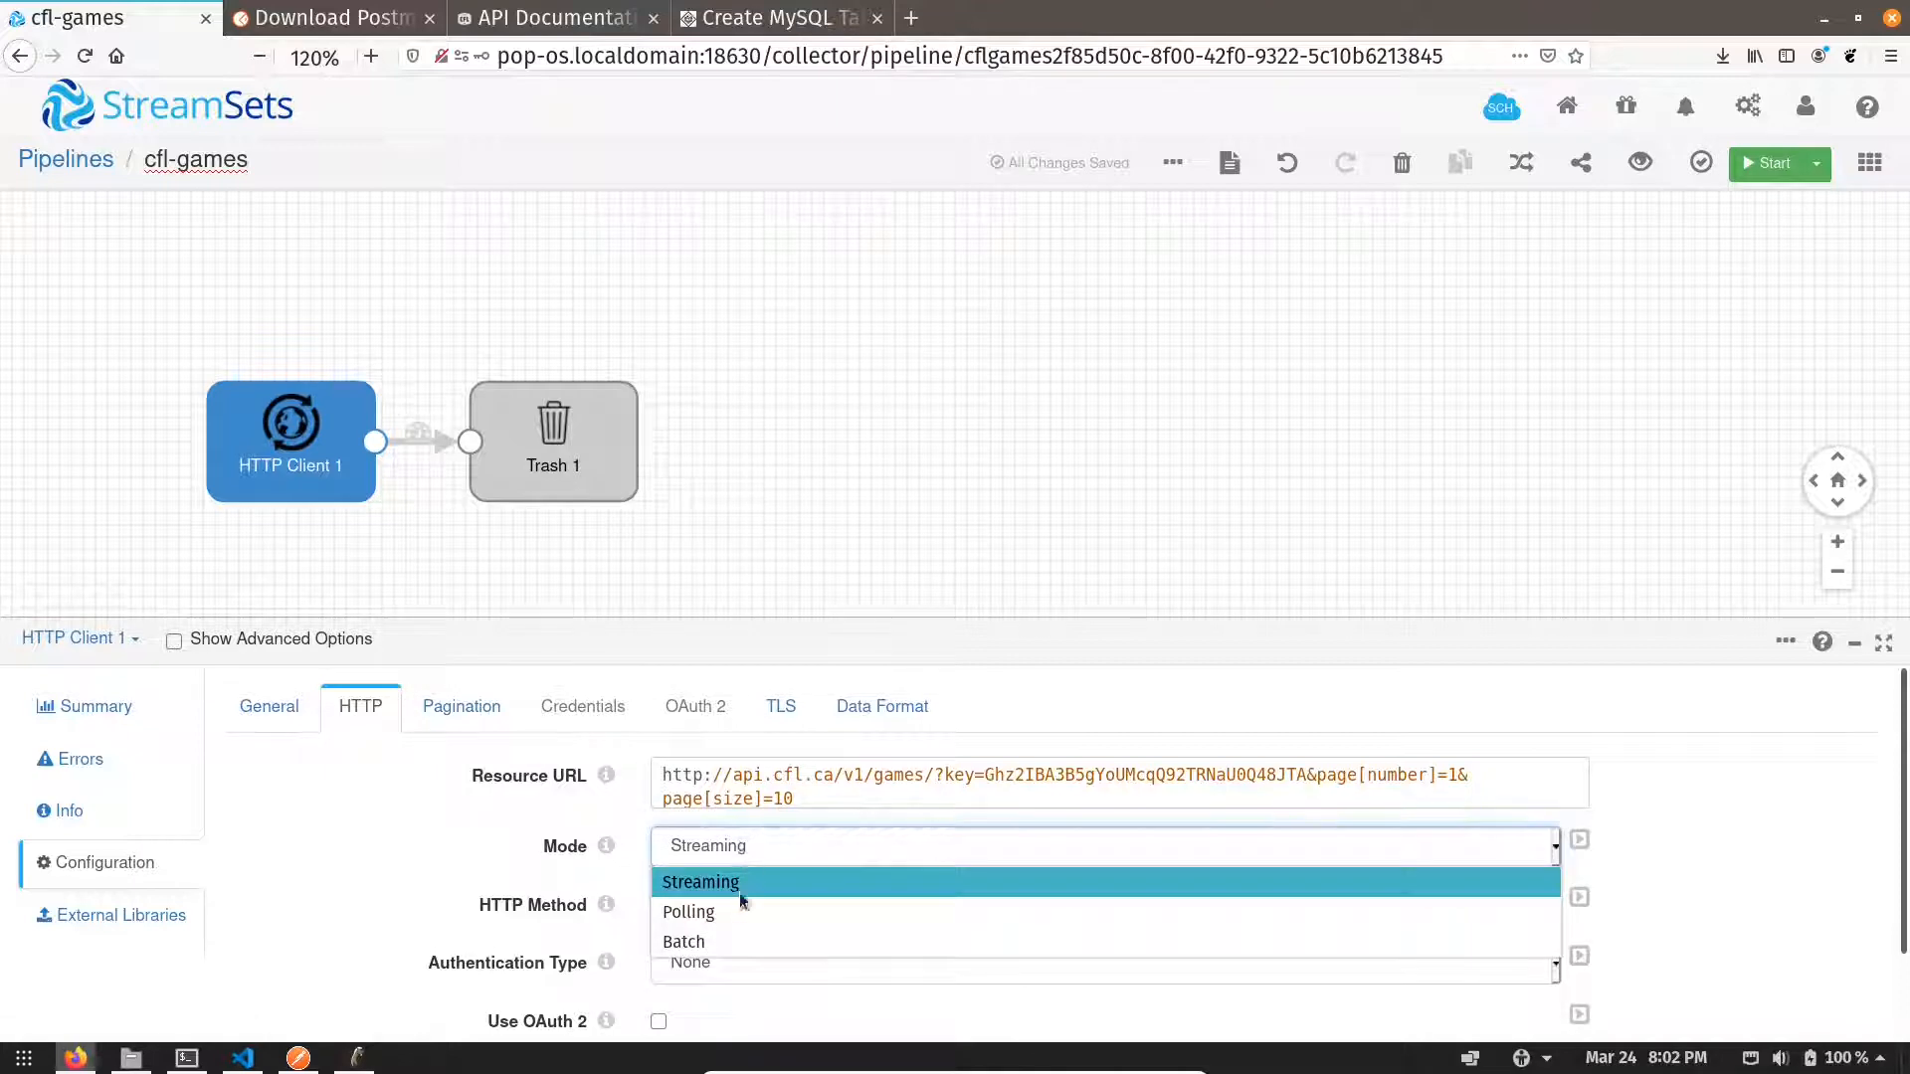
click(718, 940)
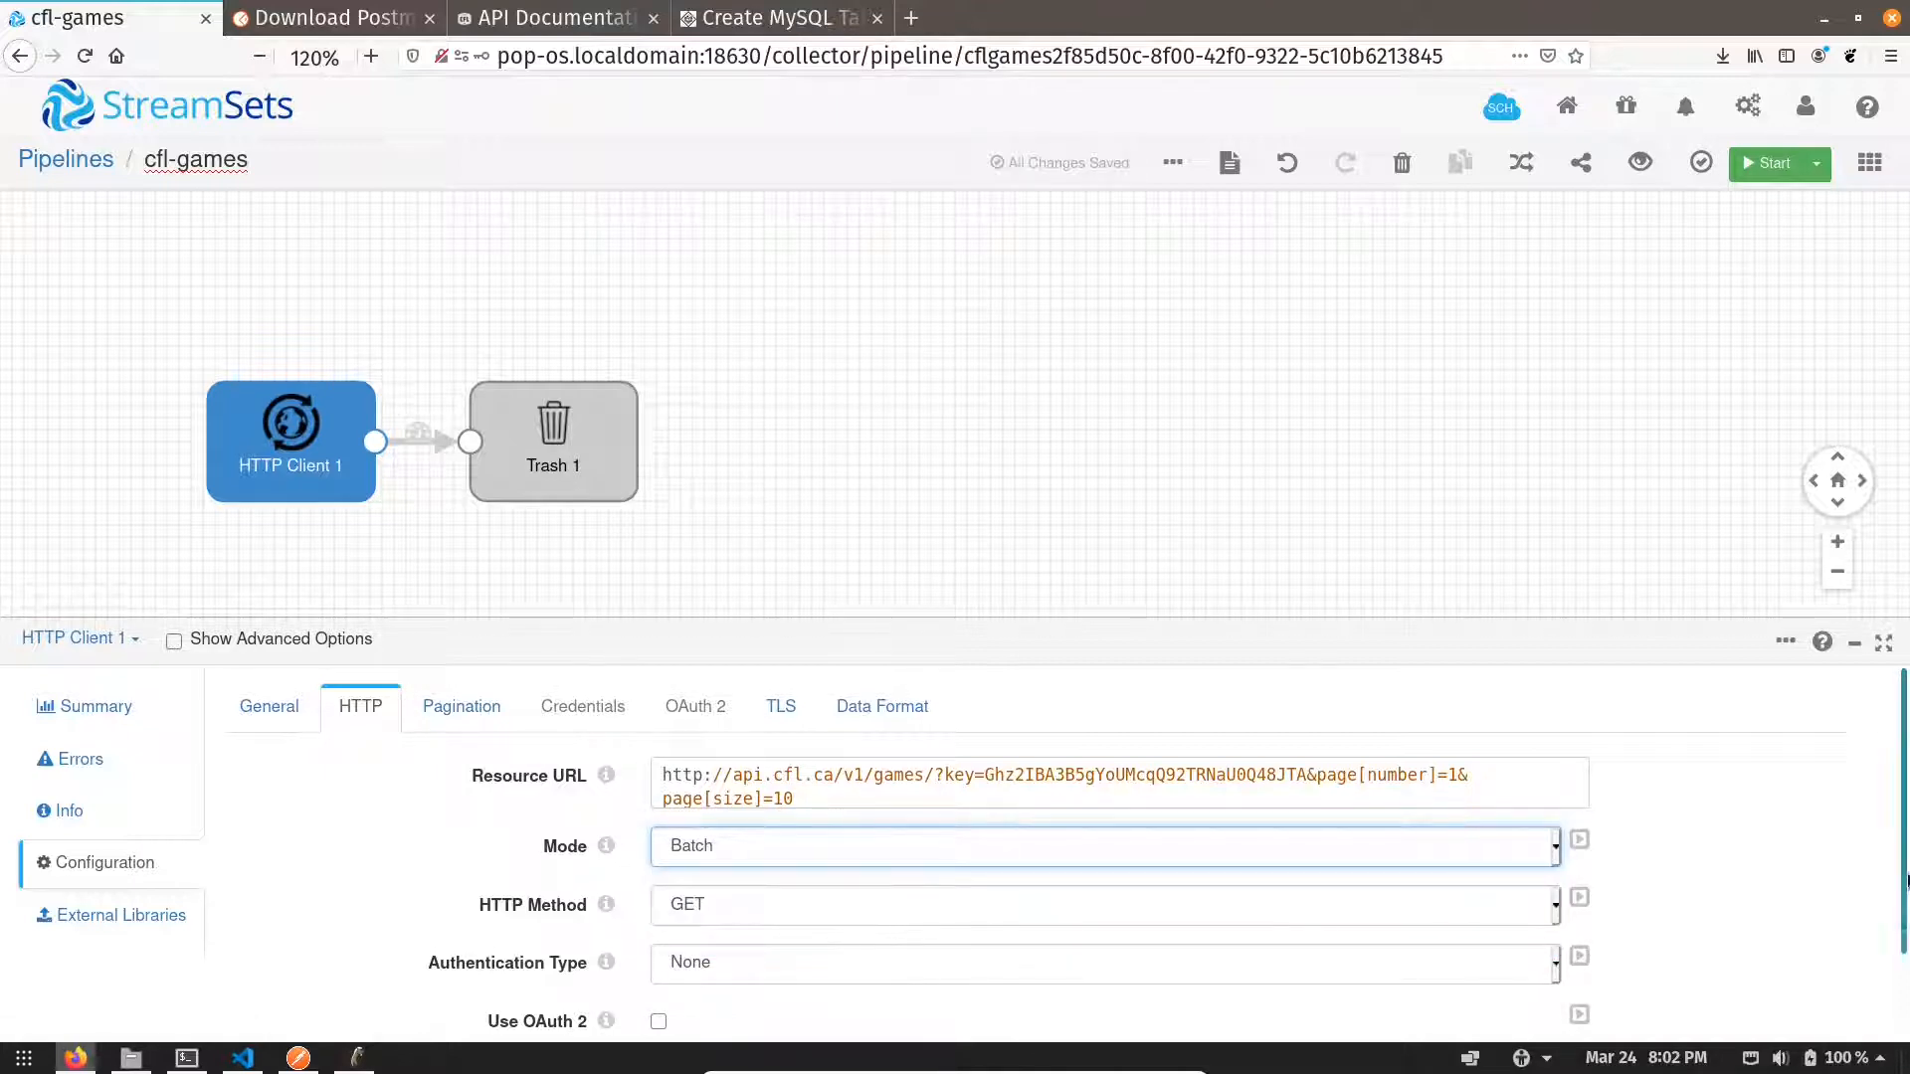
scroll(1906, 963, down, 2)
scroll(1901, 832, up, 2)
- Set the HTTP Client's pagination mode to By Page Number with an initial page/offset of 1
click(443, 713)
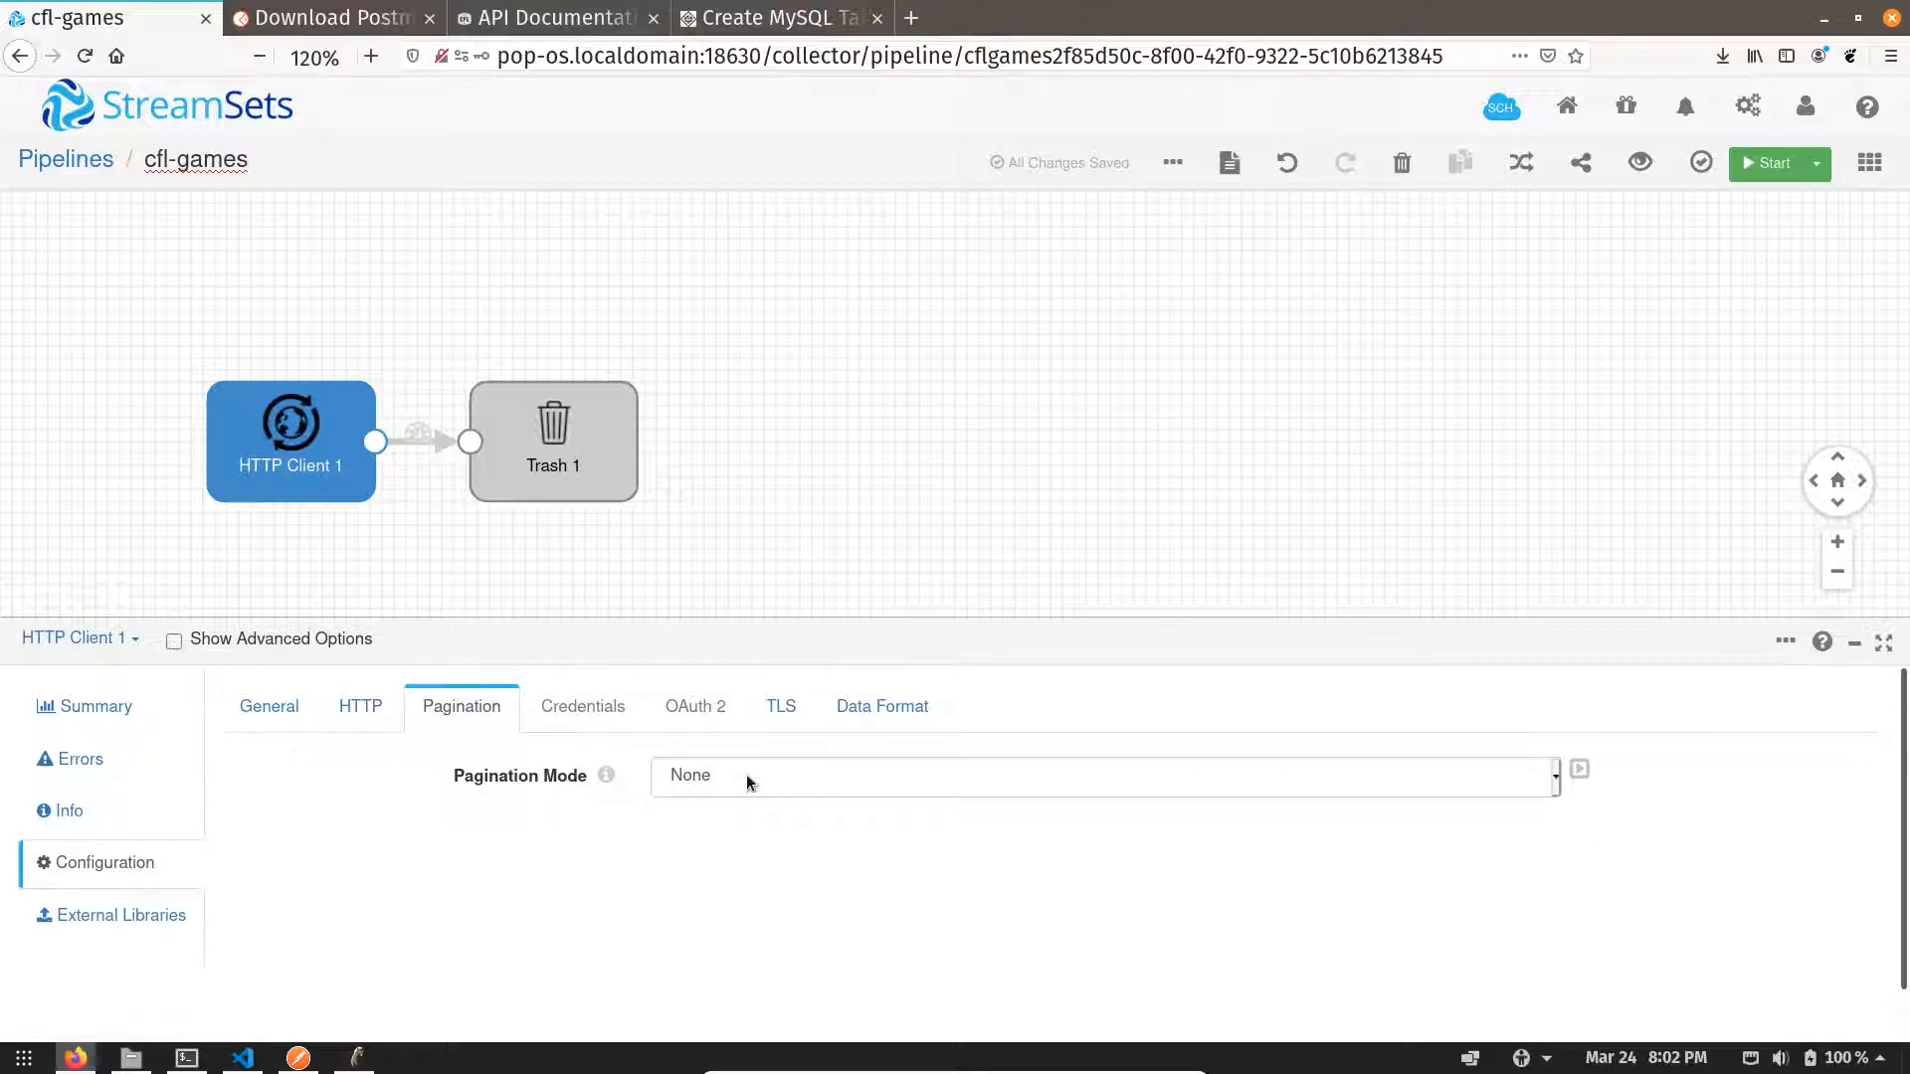
click(746, 775)
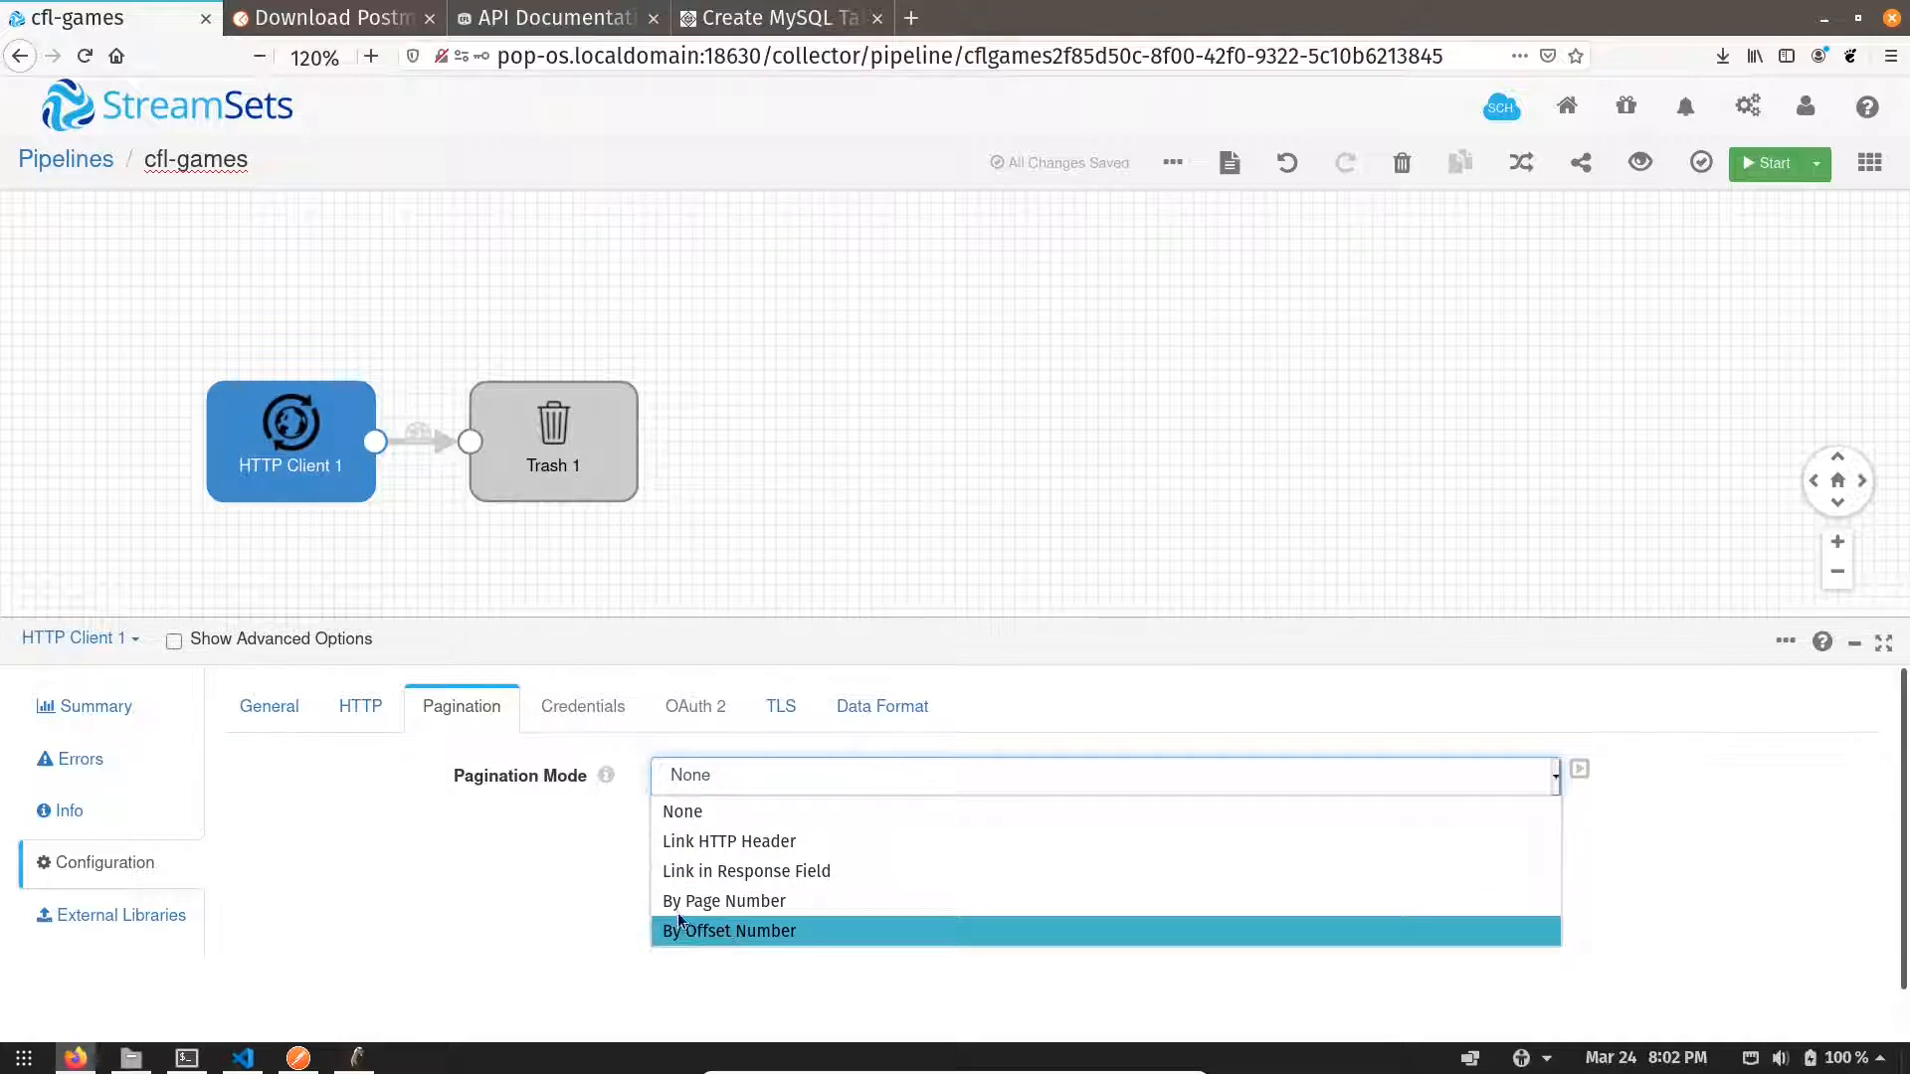
click(700, 901)
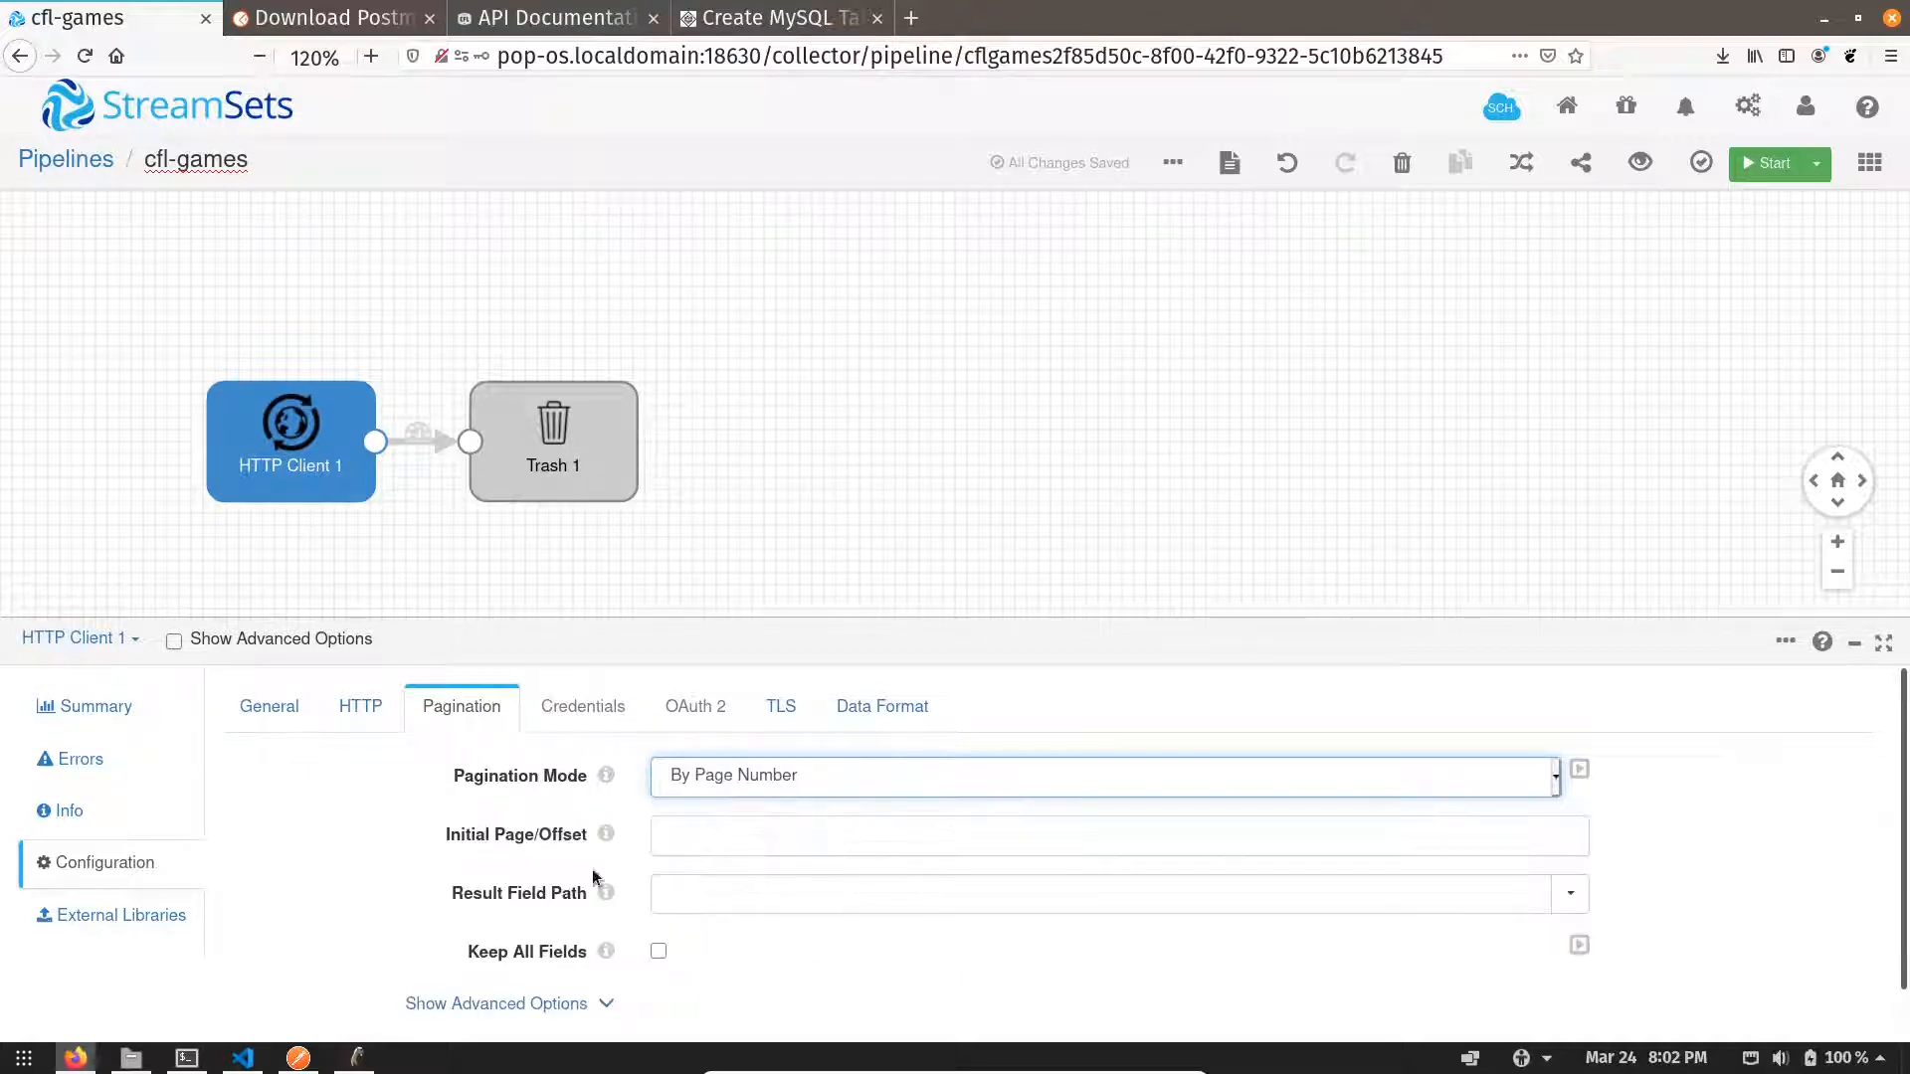
click(696, 838)
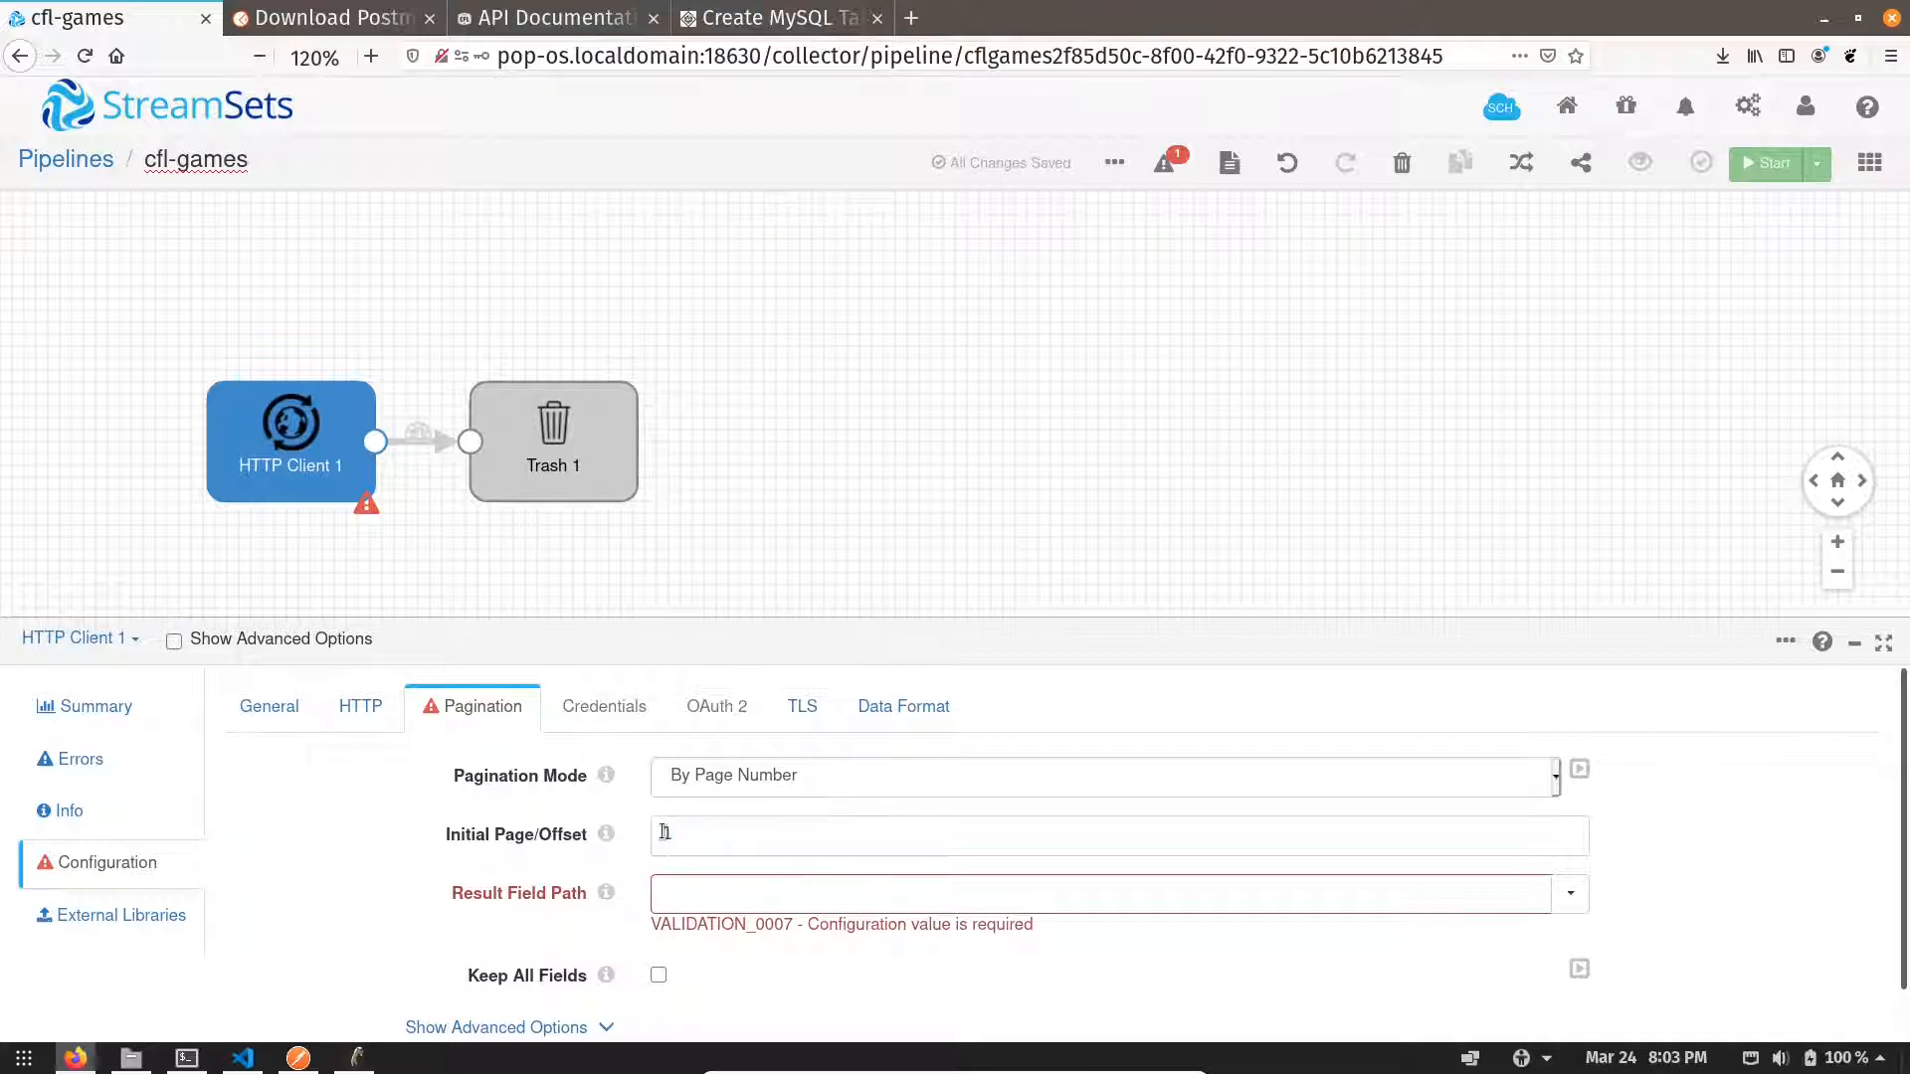
- Check the Initial Page/Offset help and replace the page[number] value in the Resource URL with ${startAt}
mouse_move(607, 831)
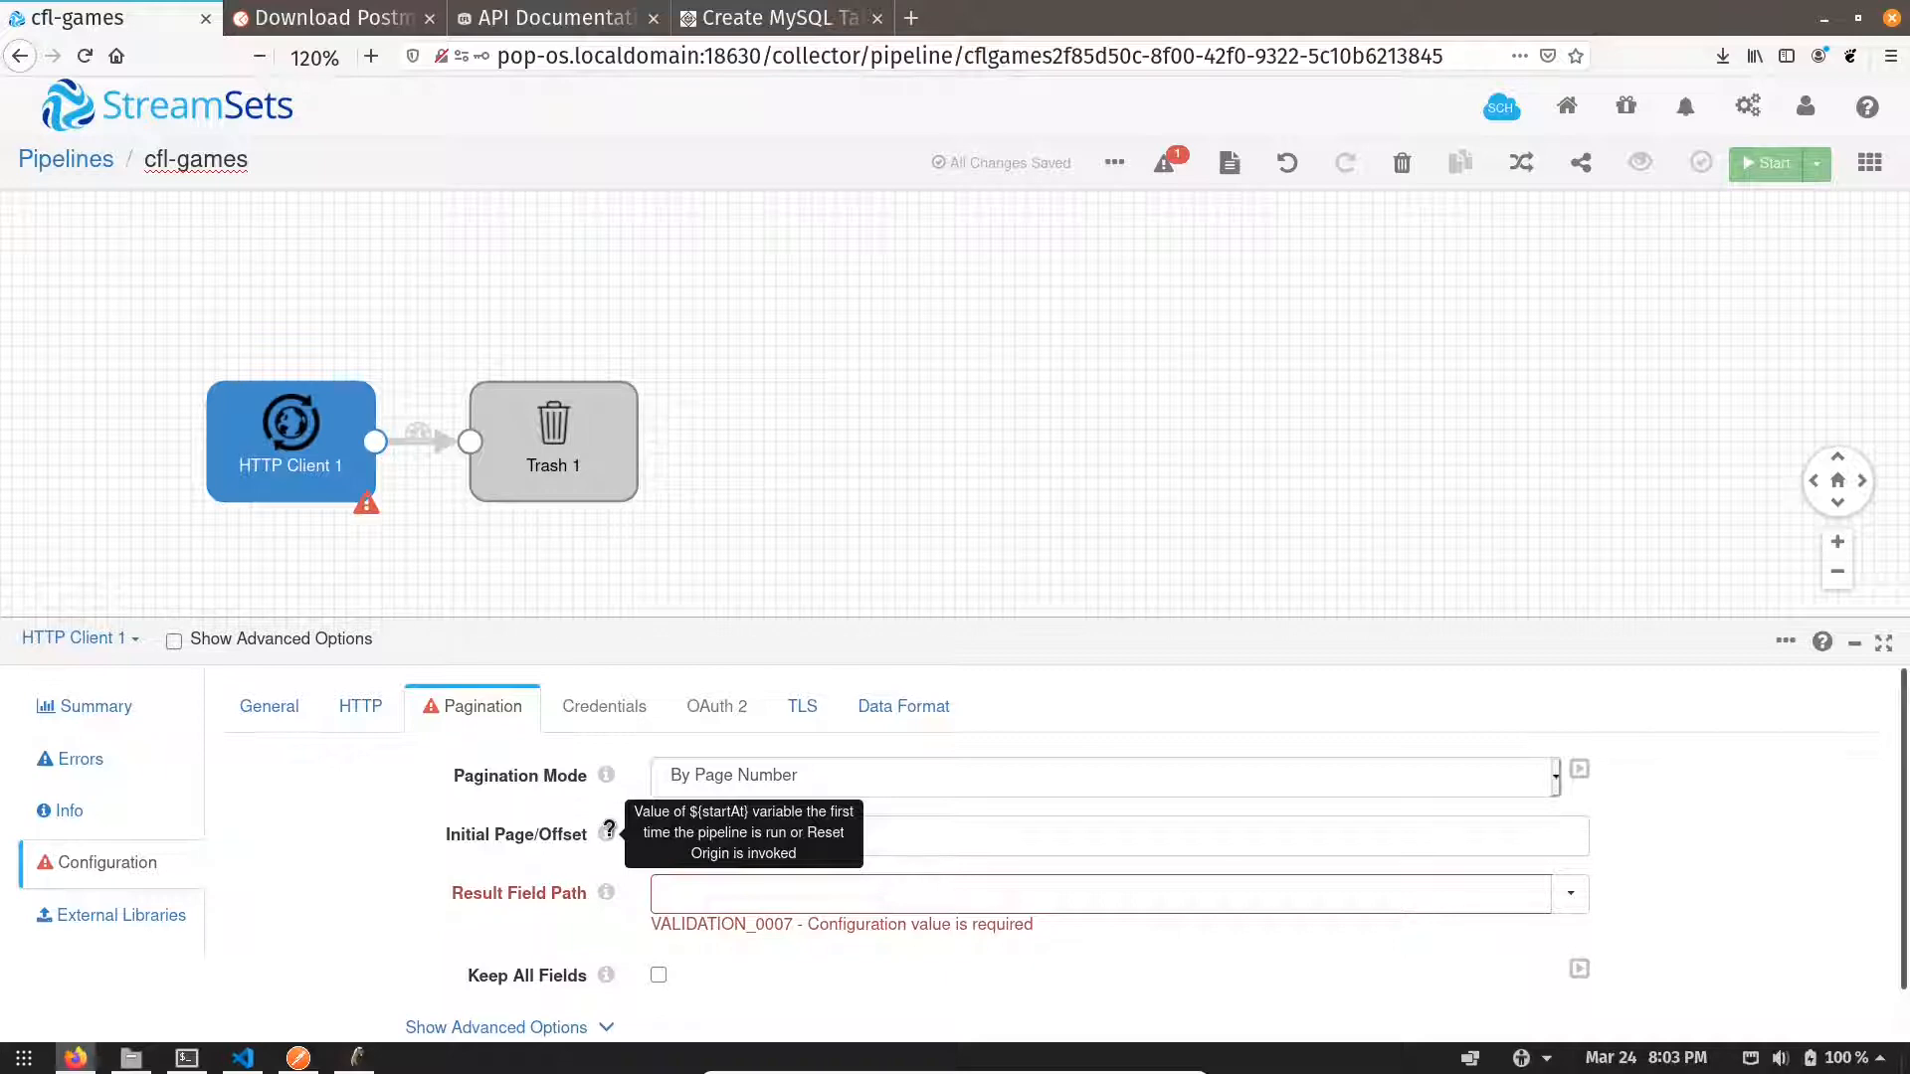
click(379, 736)
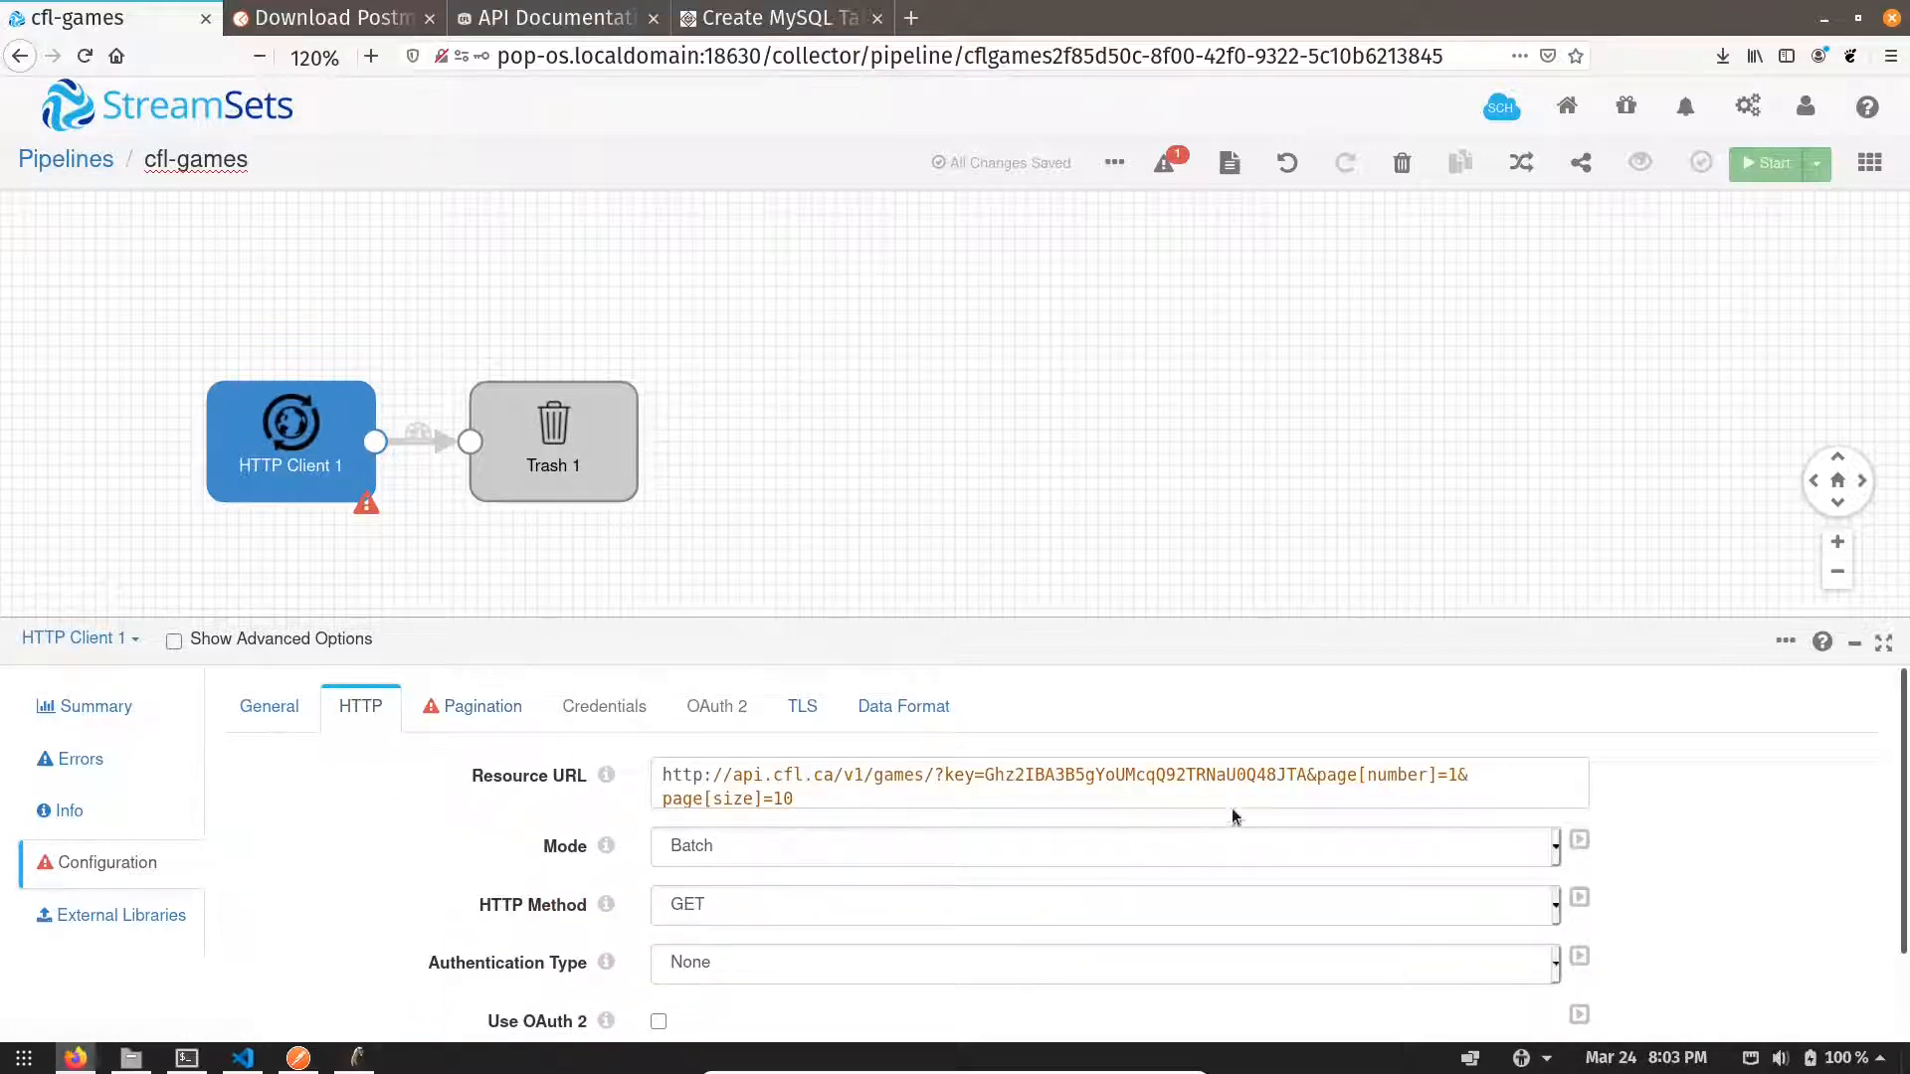
click(1458, 777)
key(BackSpace)
text(${startAt})
- Check the response structure in Postman and set the pagination's Result Field Path to /data
click(483, 708)
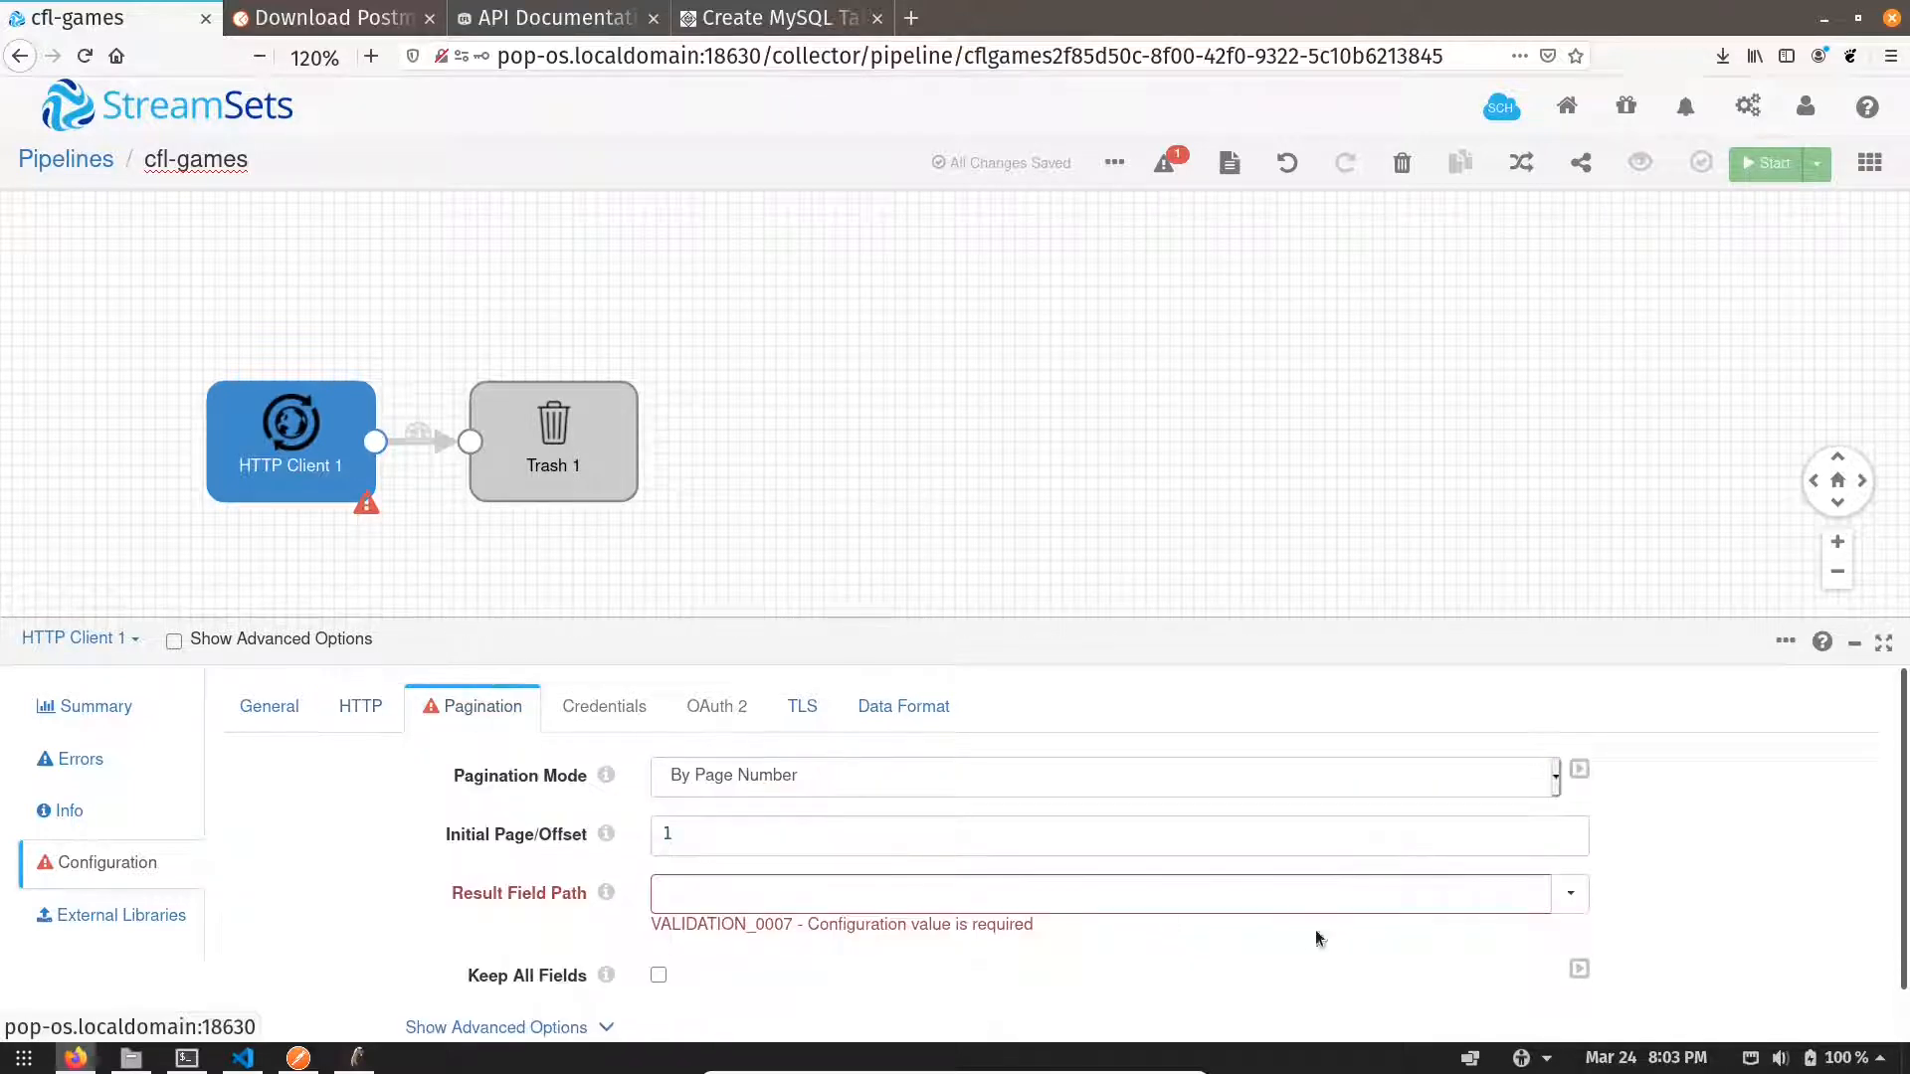
click(691, 894)
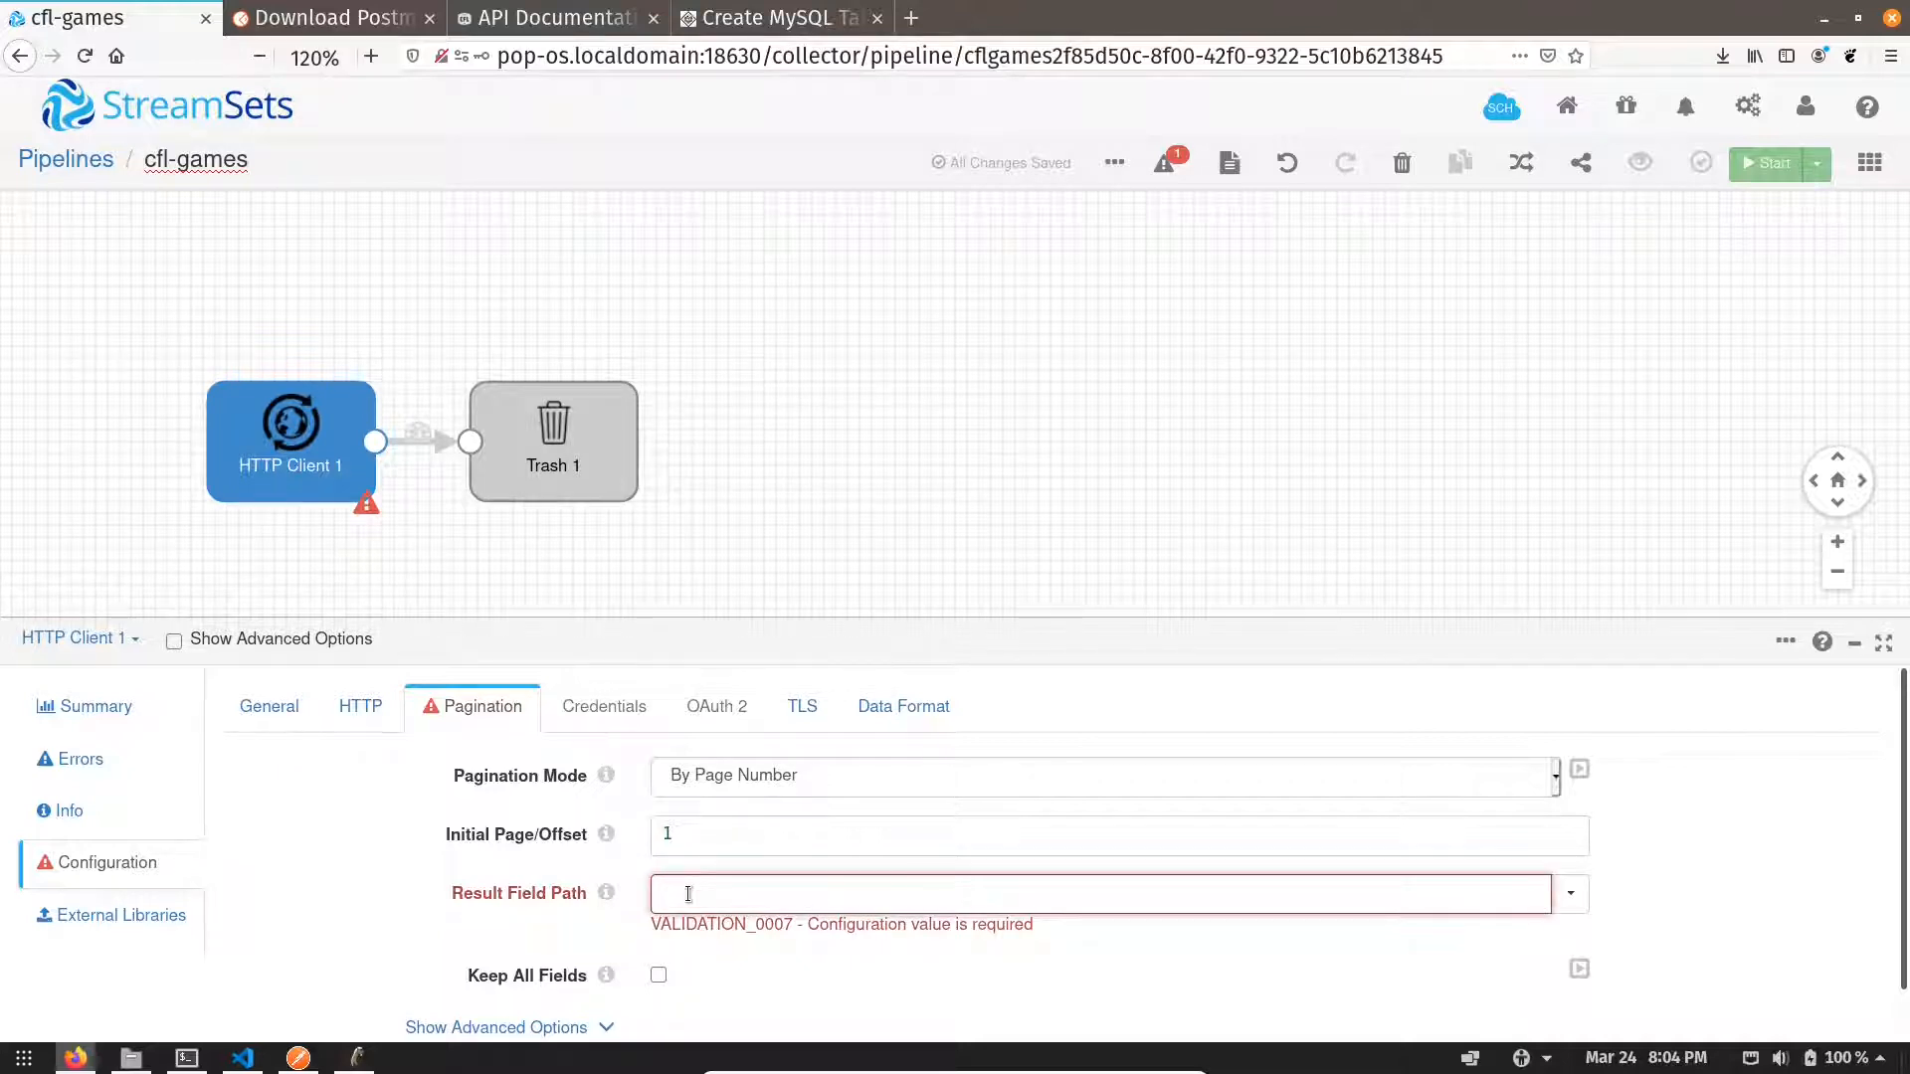
click(298, 1057)
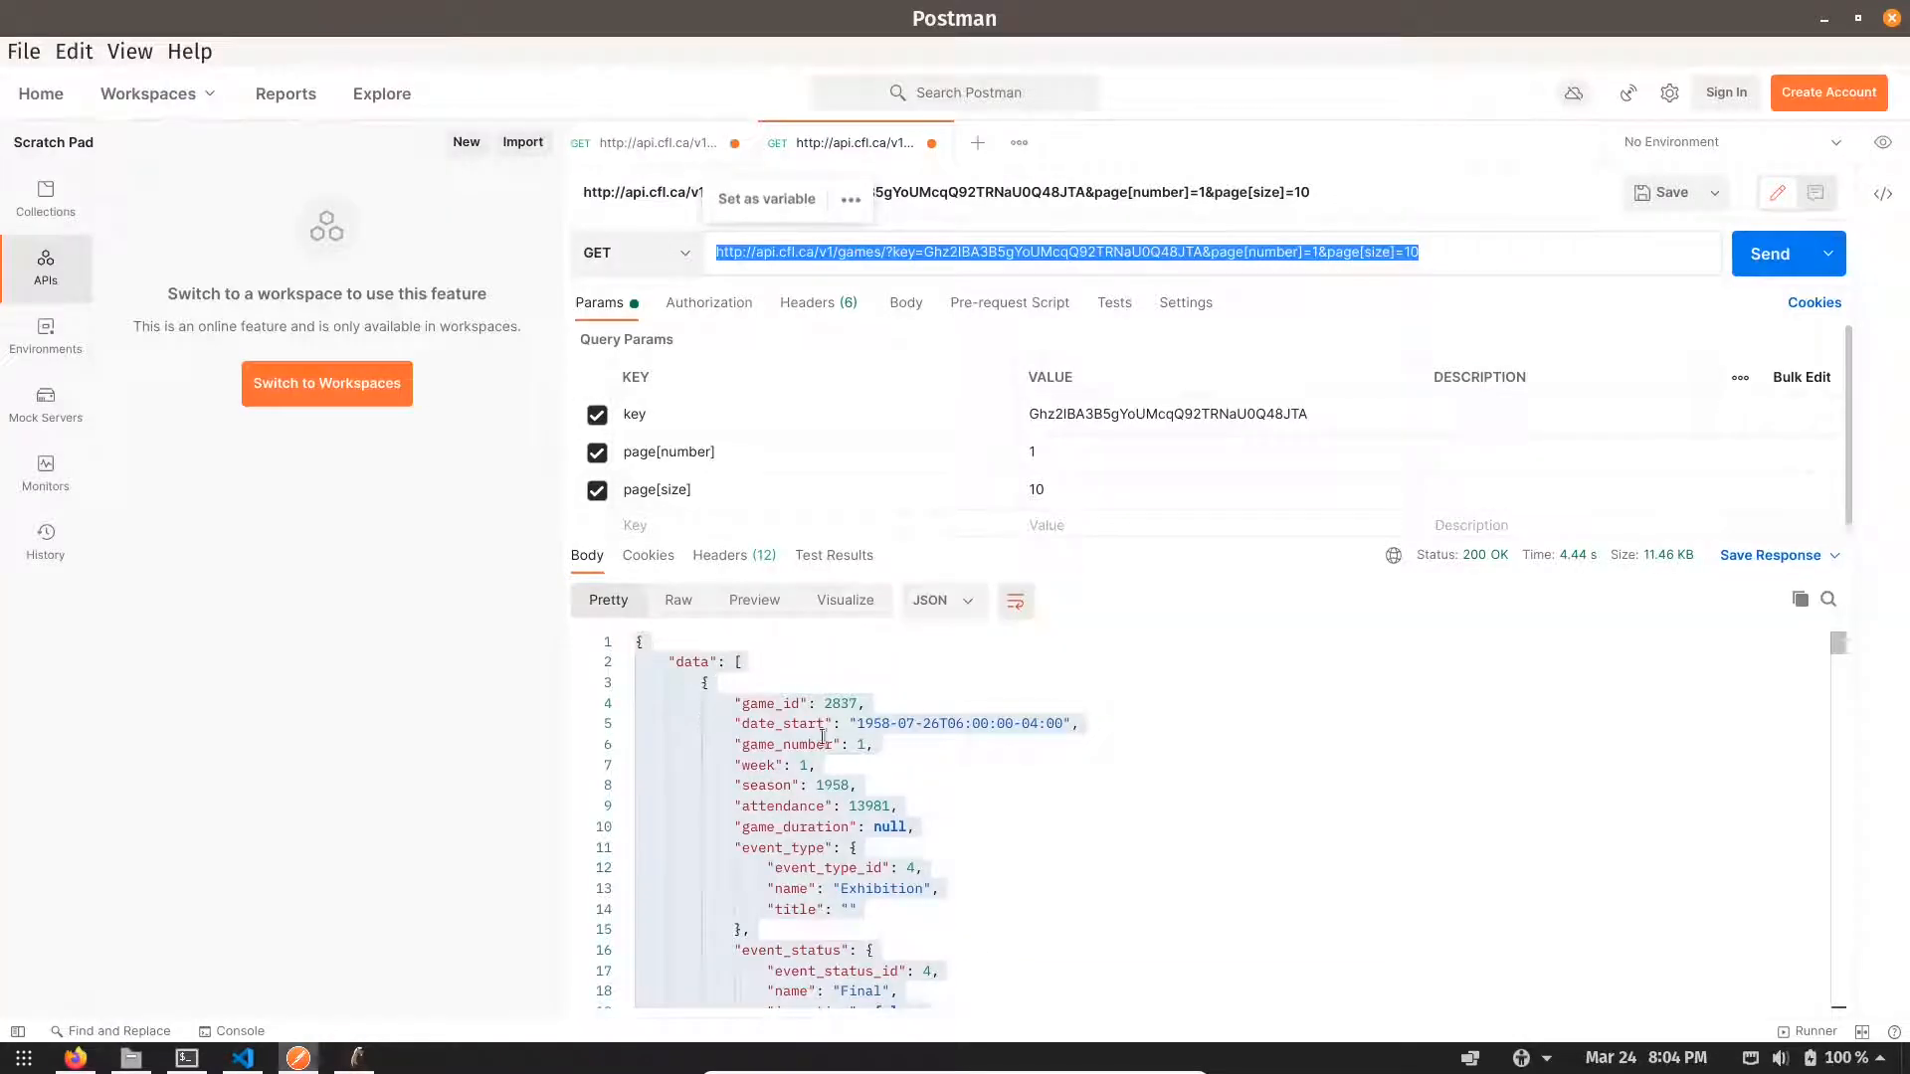
key(alt+Tab)
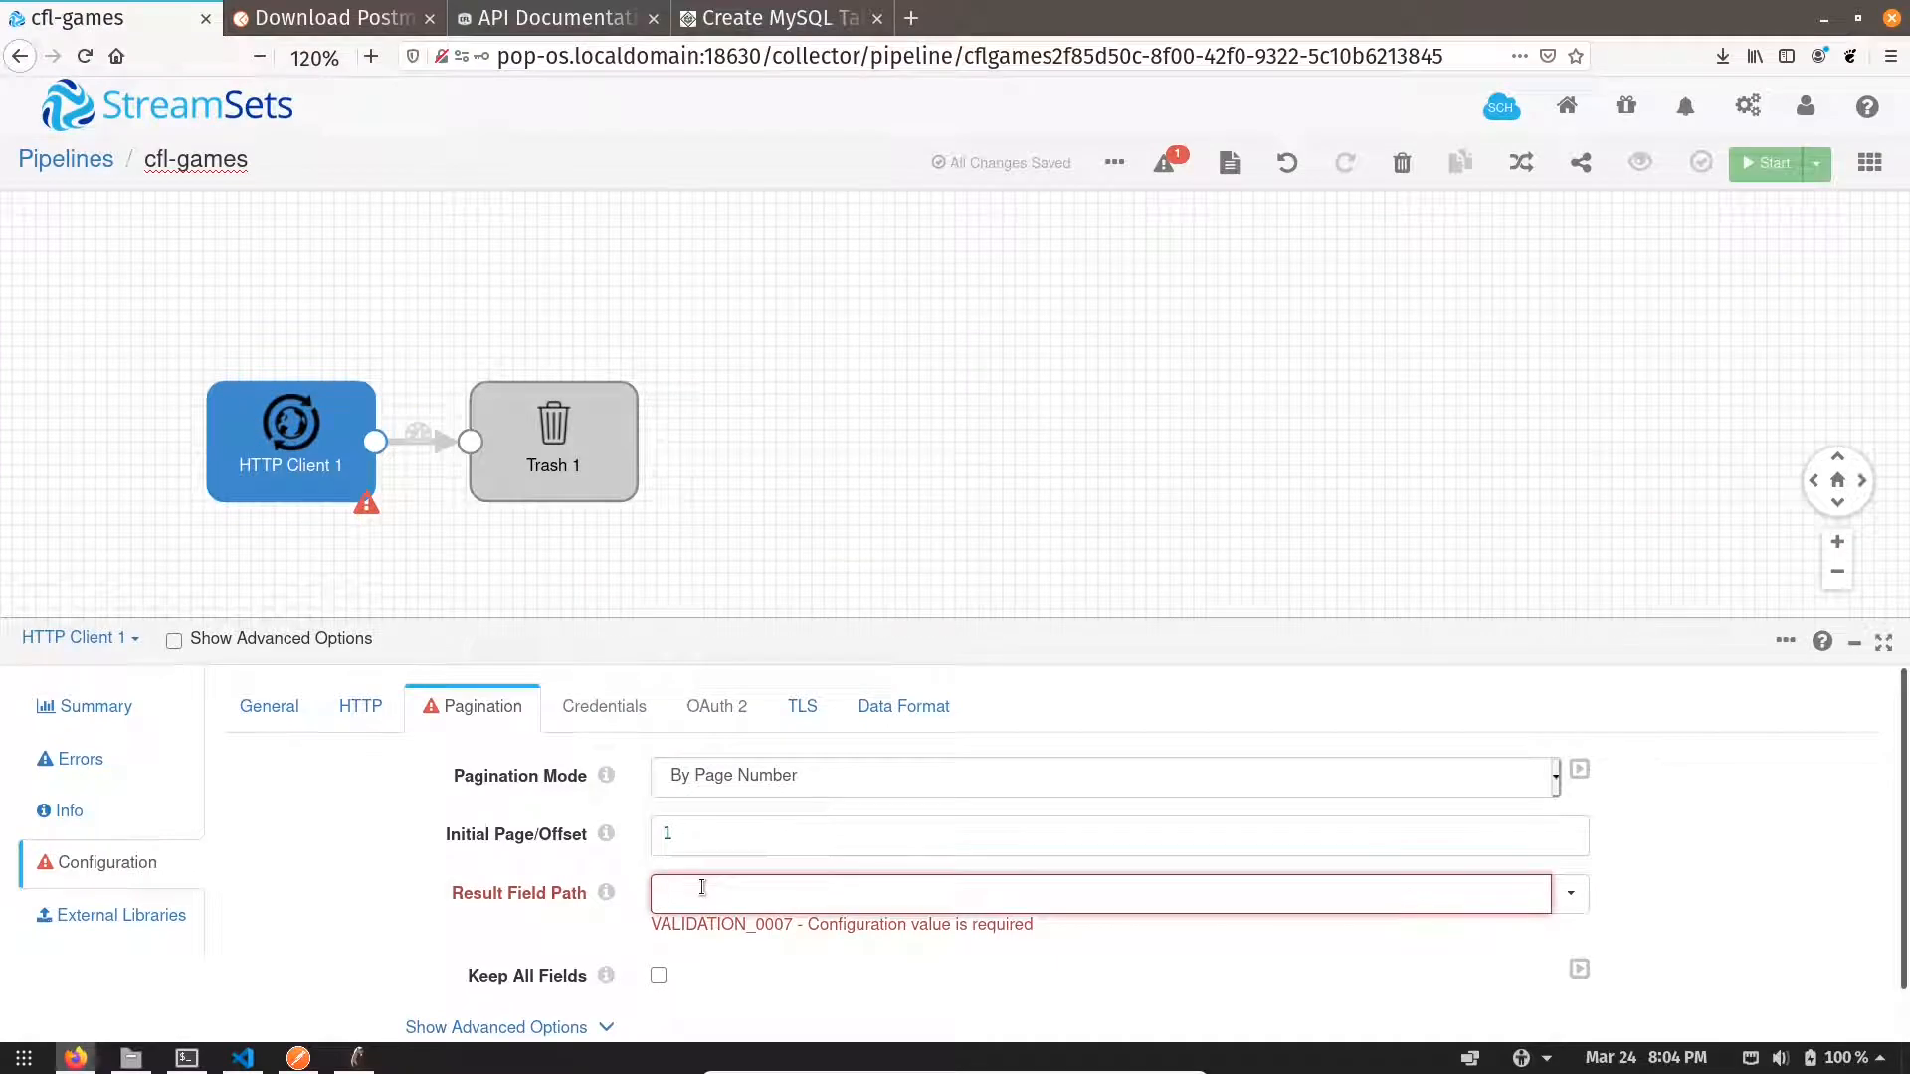
text(data)
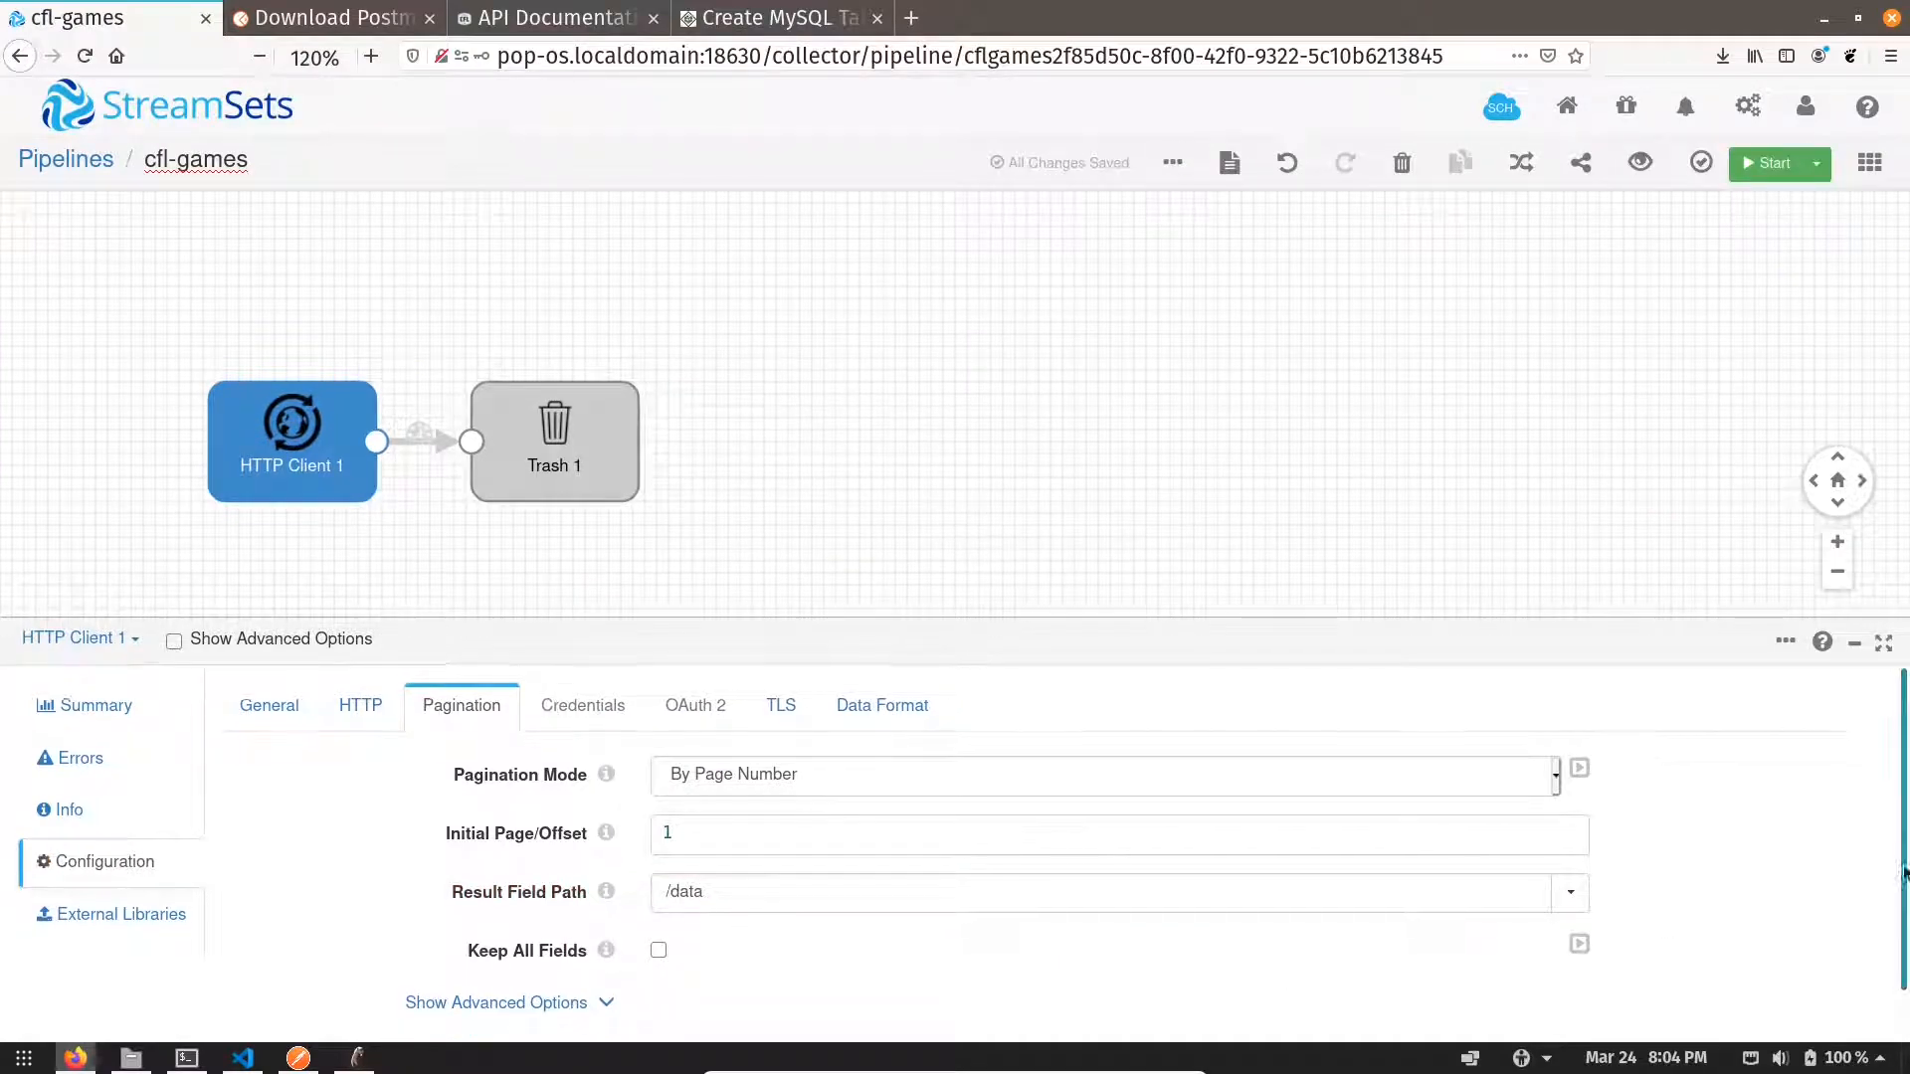
- Run a preview of the cfl-games pipeline
mouse_move(1904, 873)
mouse_down()
mouse_move(1904, 914)
mouse_move(1904, 865)
mouse_up()
click(1639, 166)
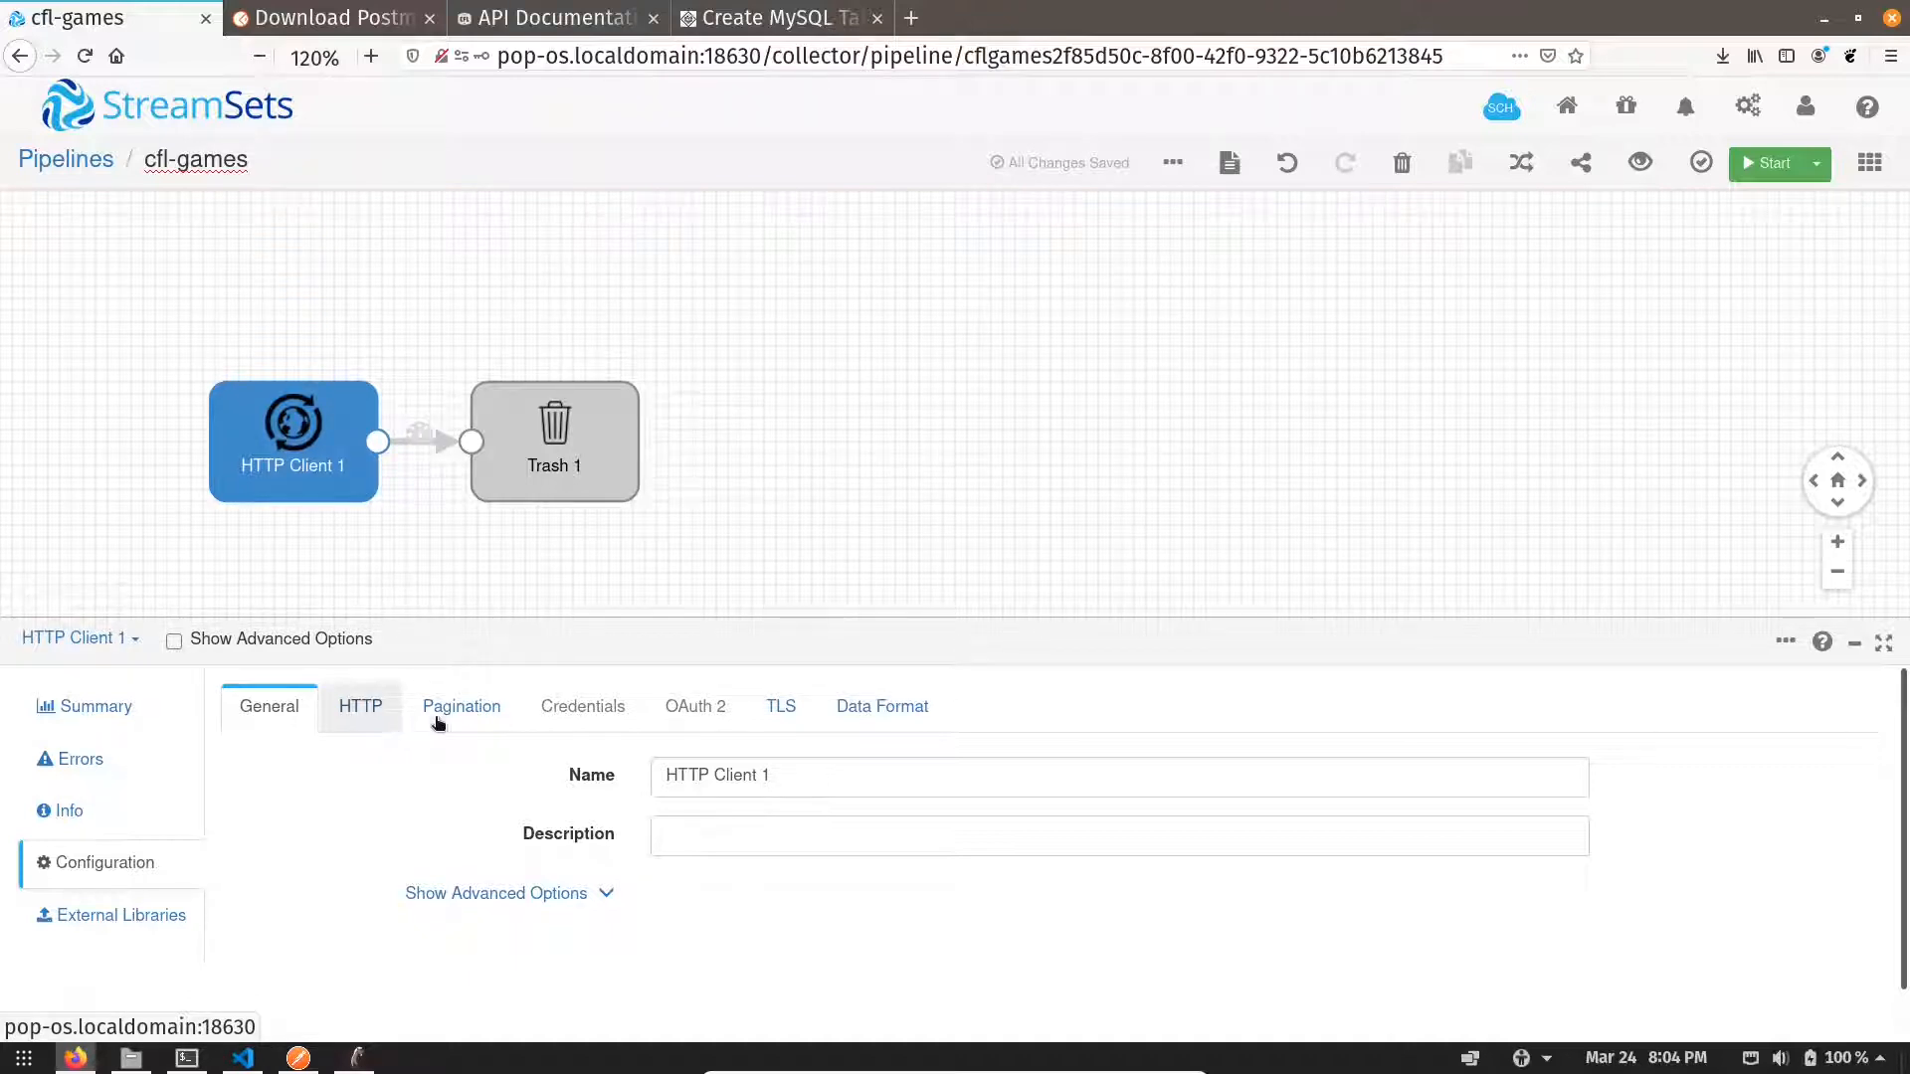
- Set the HTTP Client's Max Object Length to 20000 characters in the advanced data format options
click(842, 717)
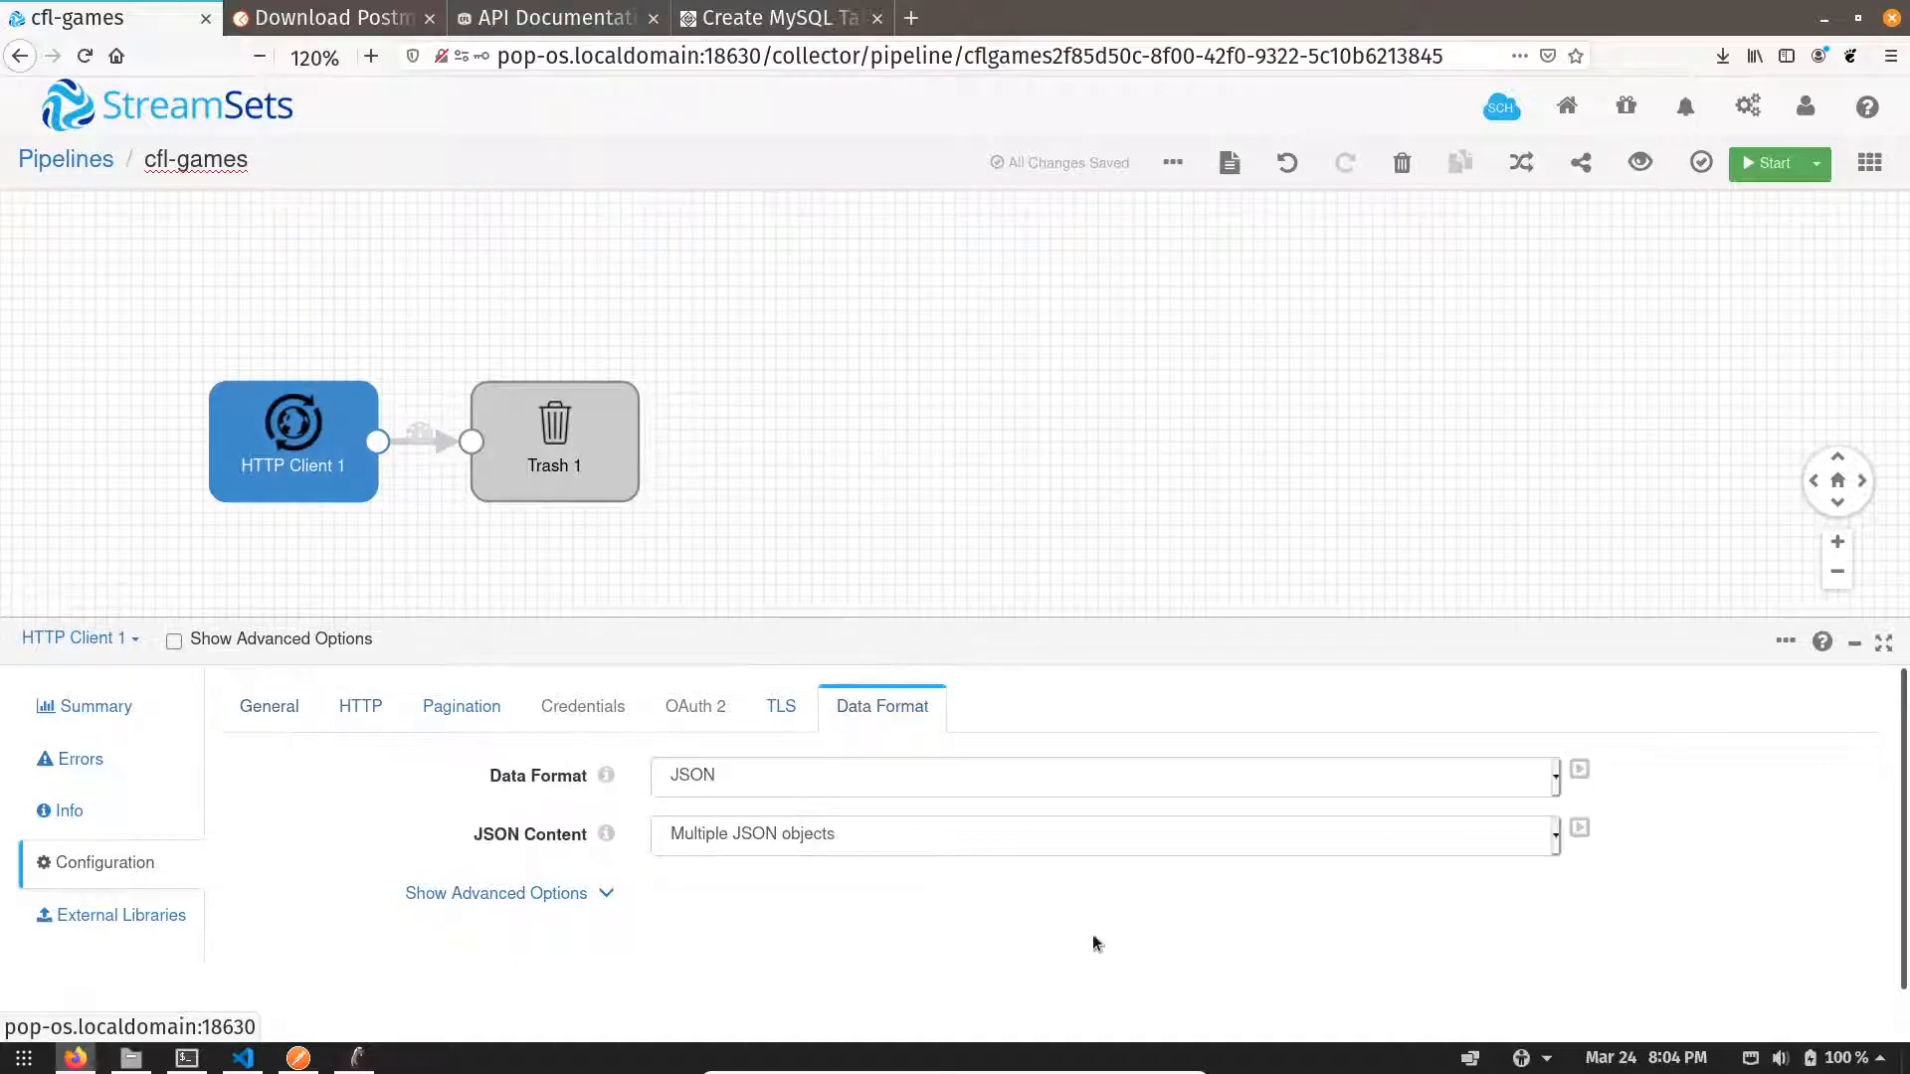
click(575, 898)
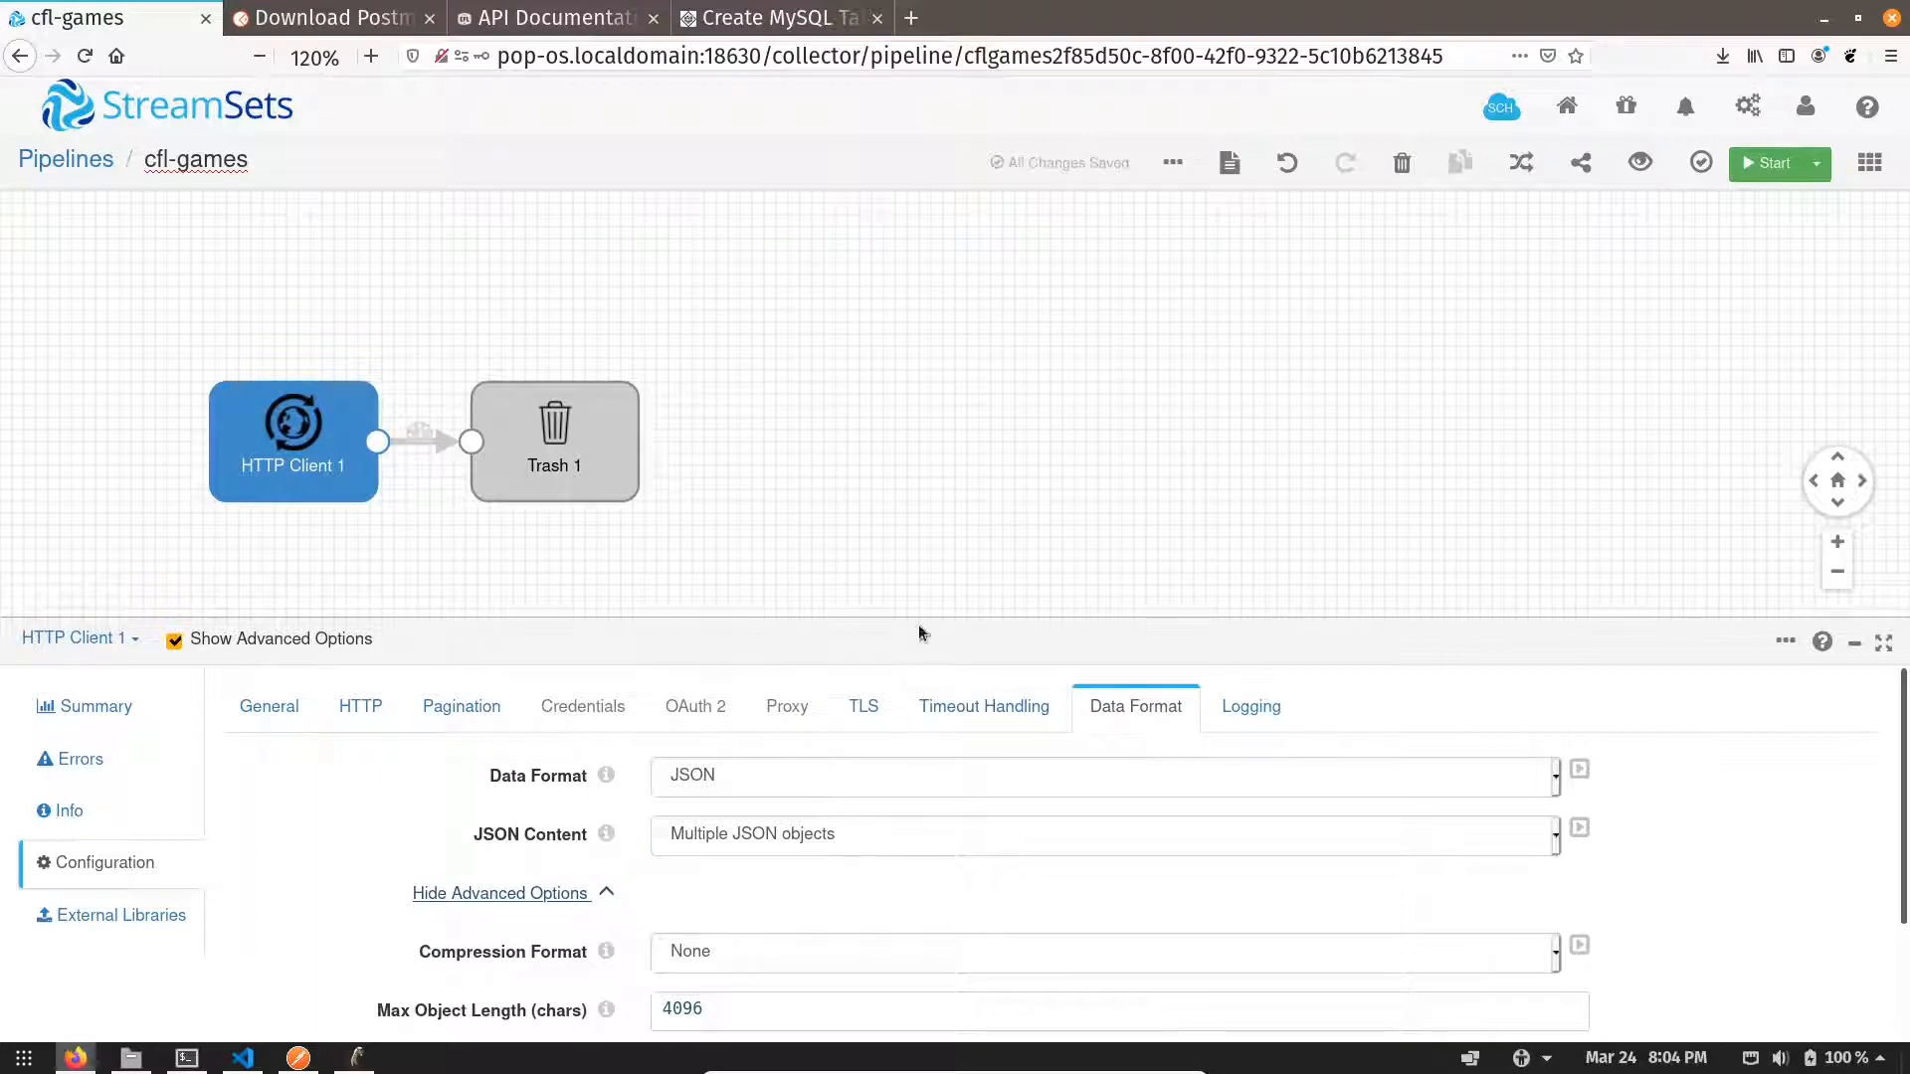
drag(915, 619, 906, 418)
double_click(708, 801)
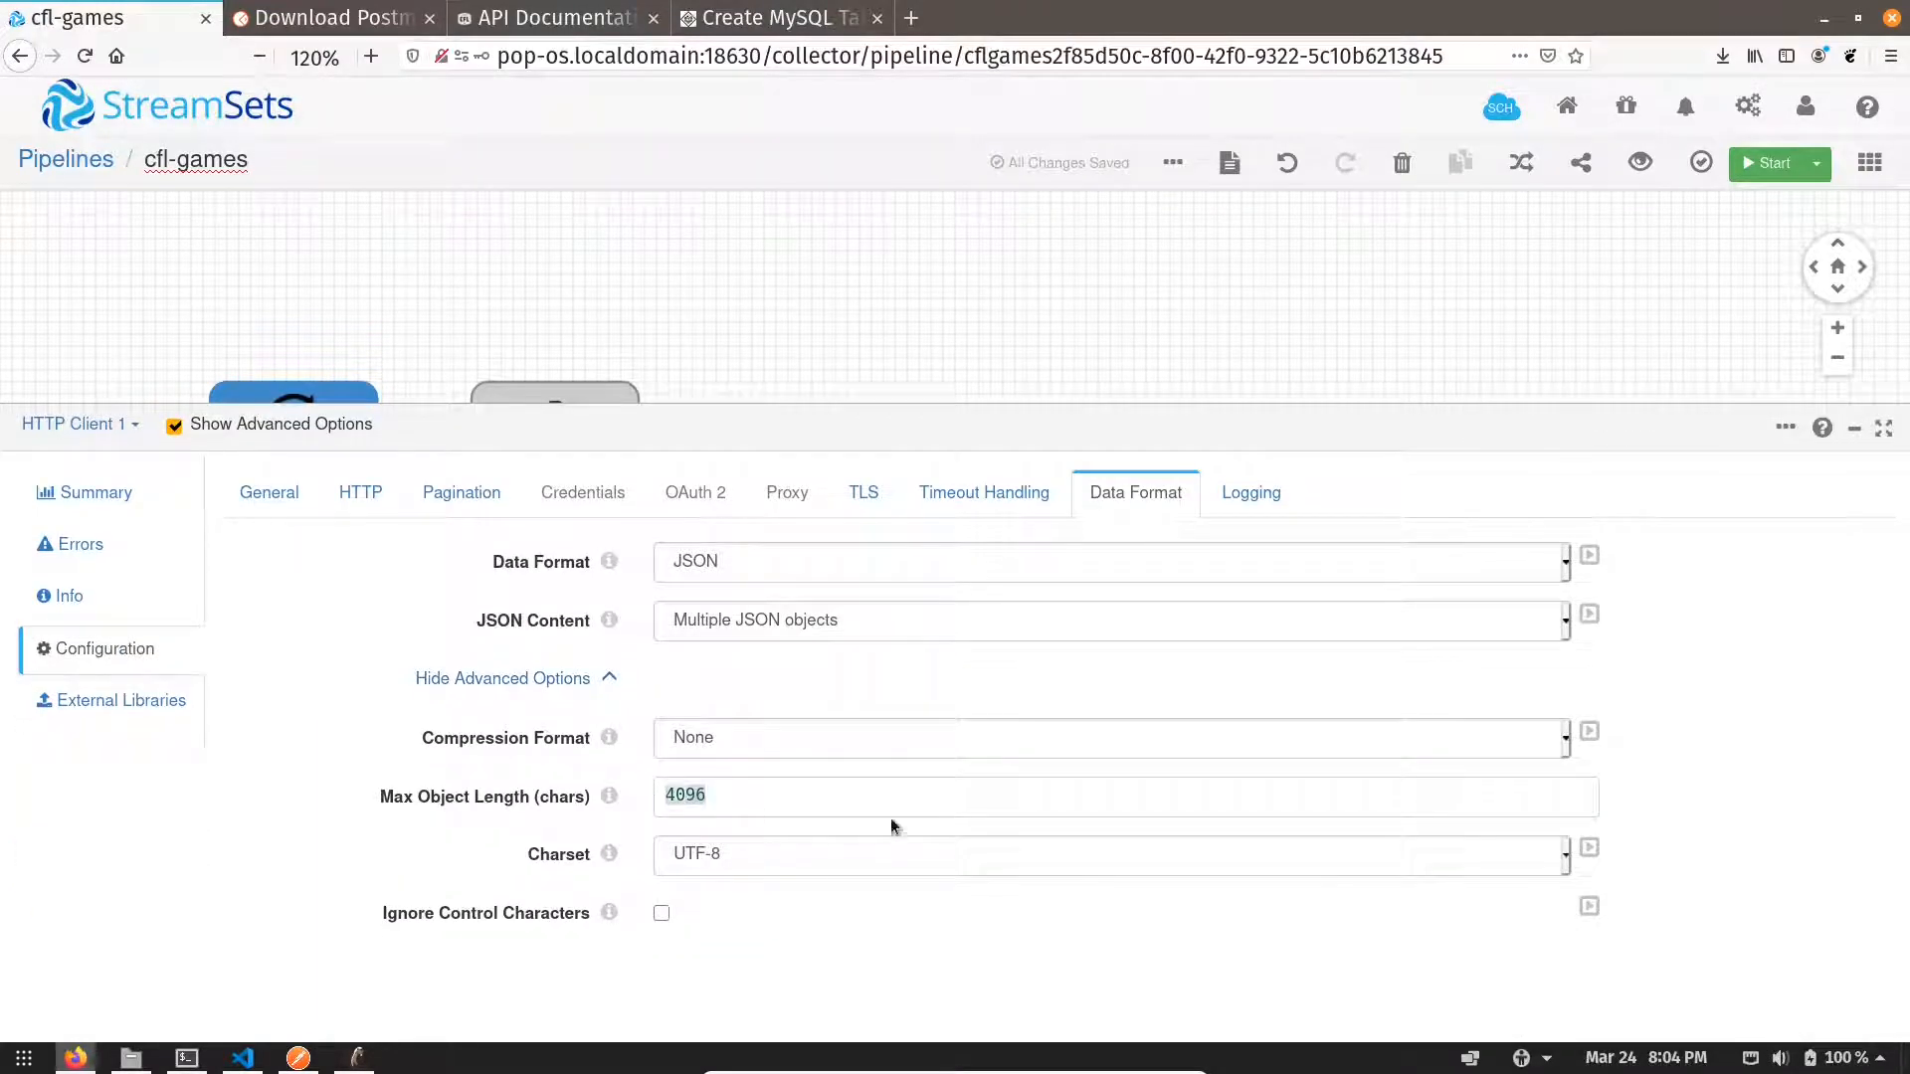
text(20000)
drag(1298, 410, 1303, 619)
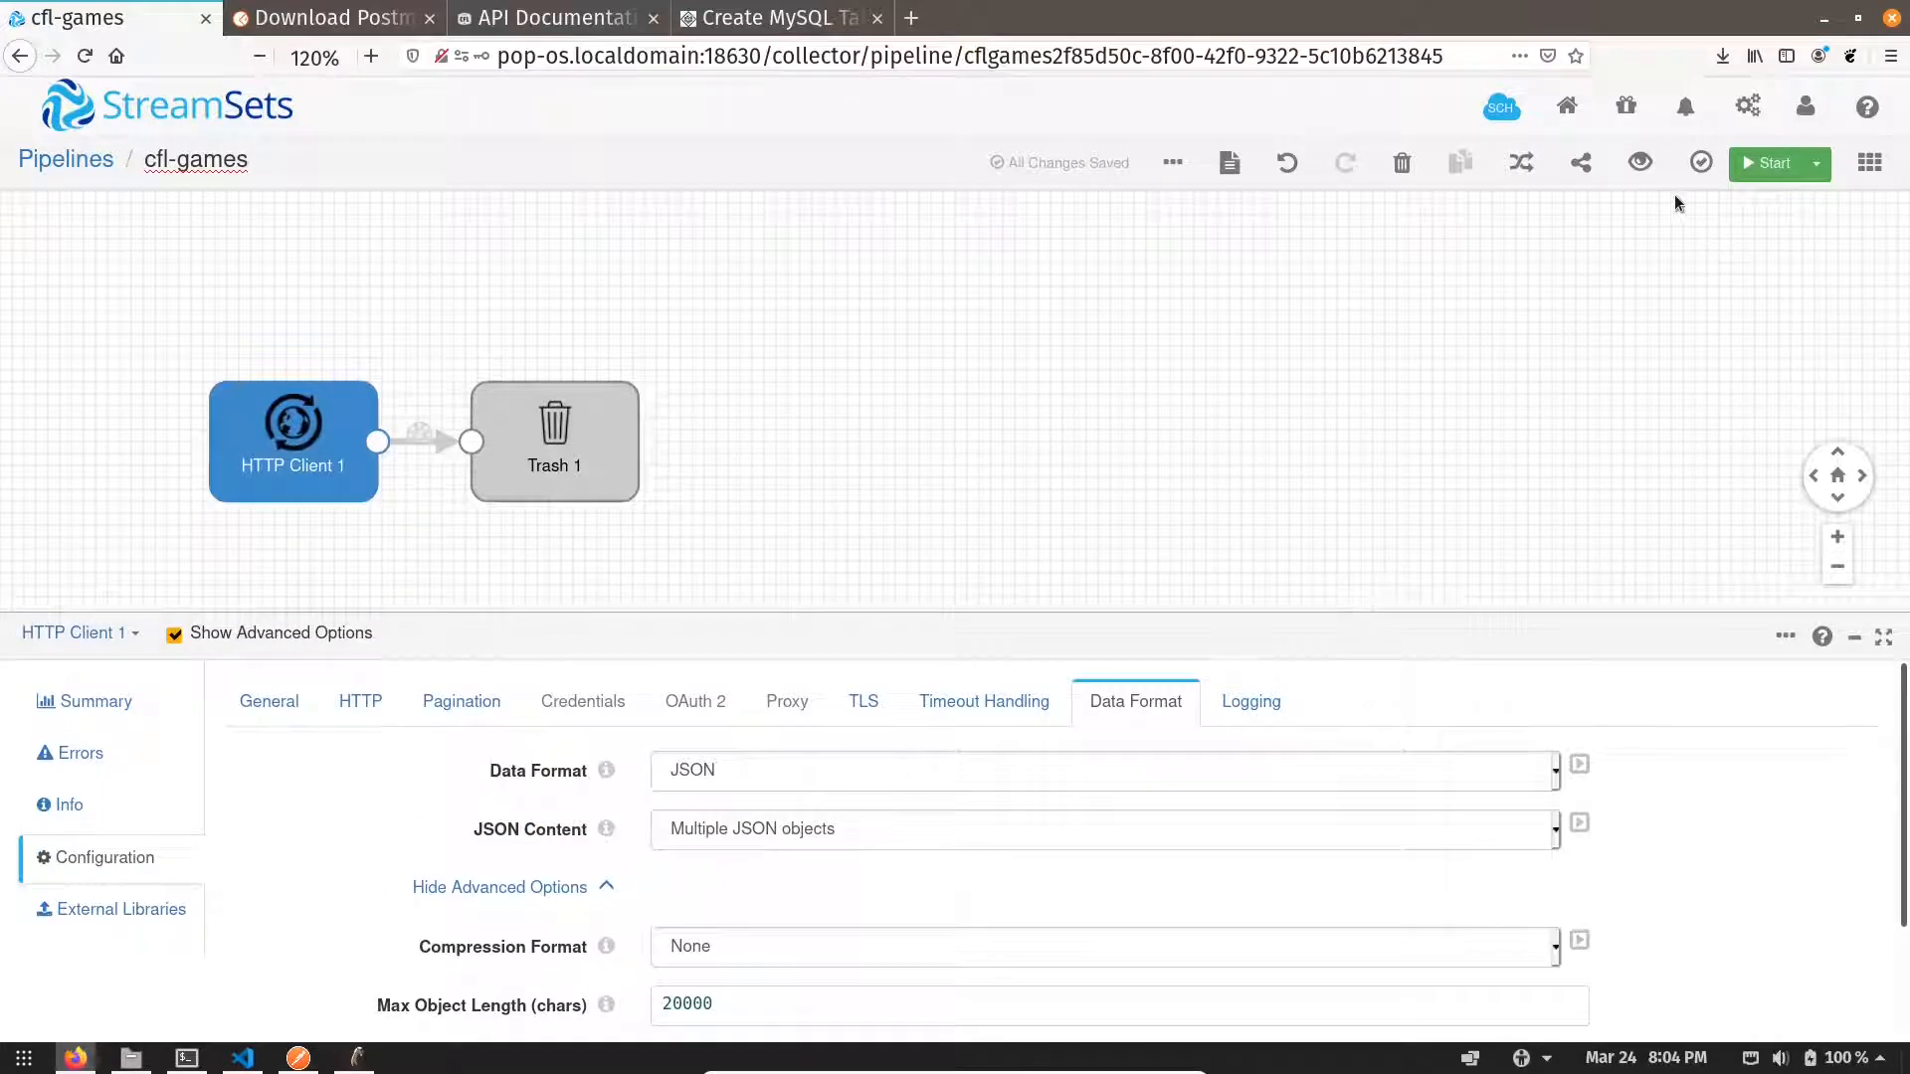
- Run a preview from the configured origin, look through the HTTP Client's output records, and close the preview
click(1640, 165)
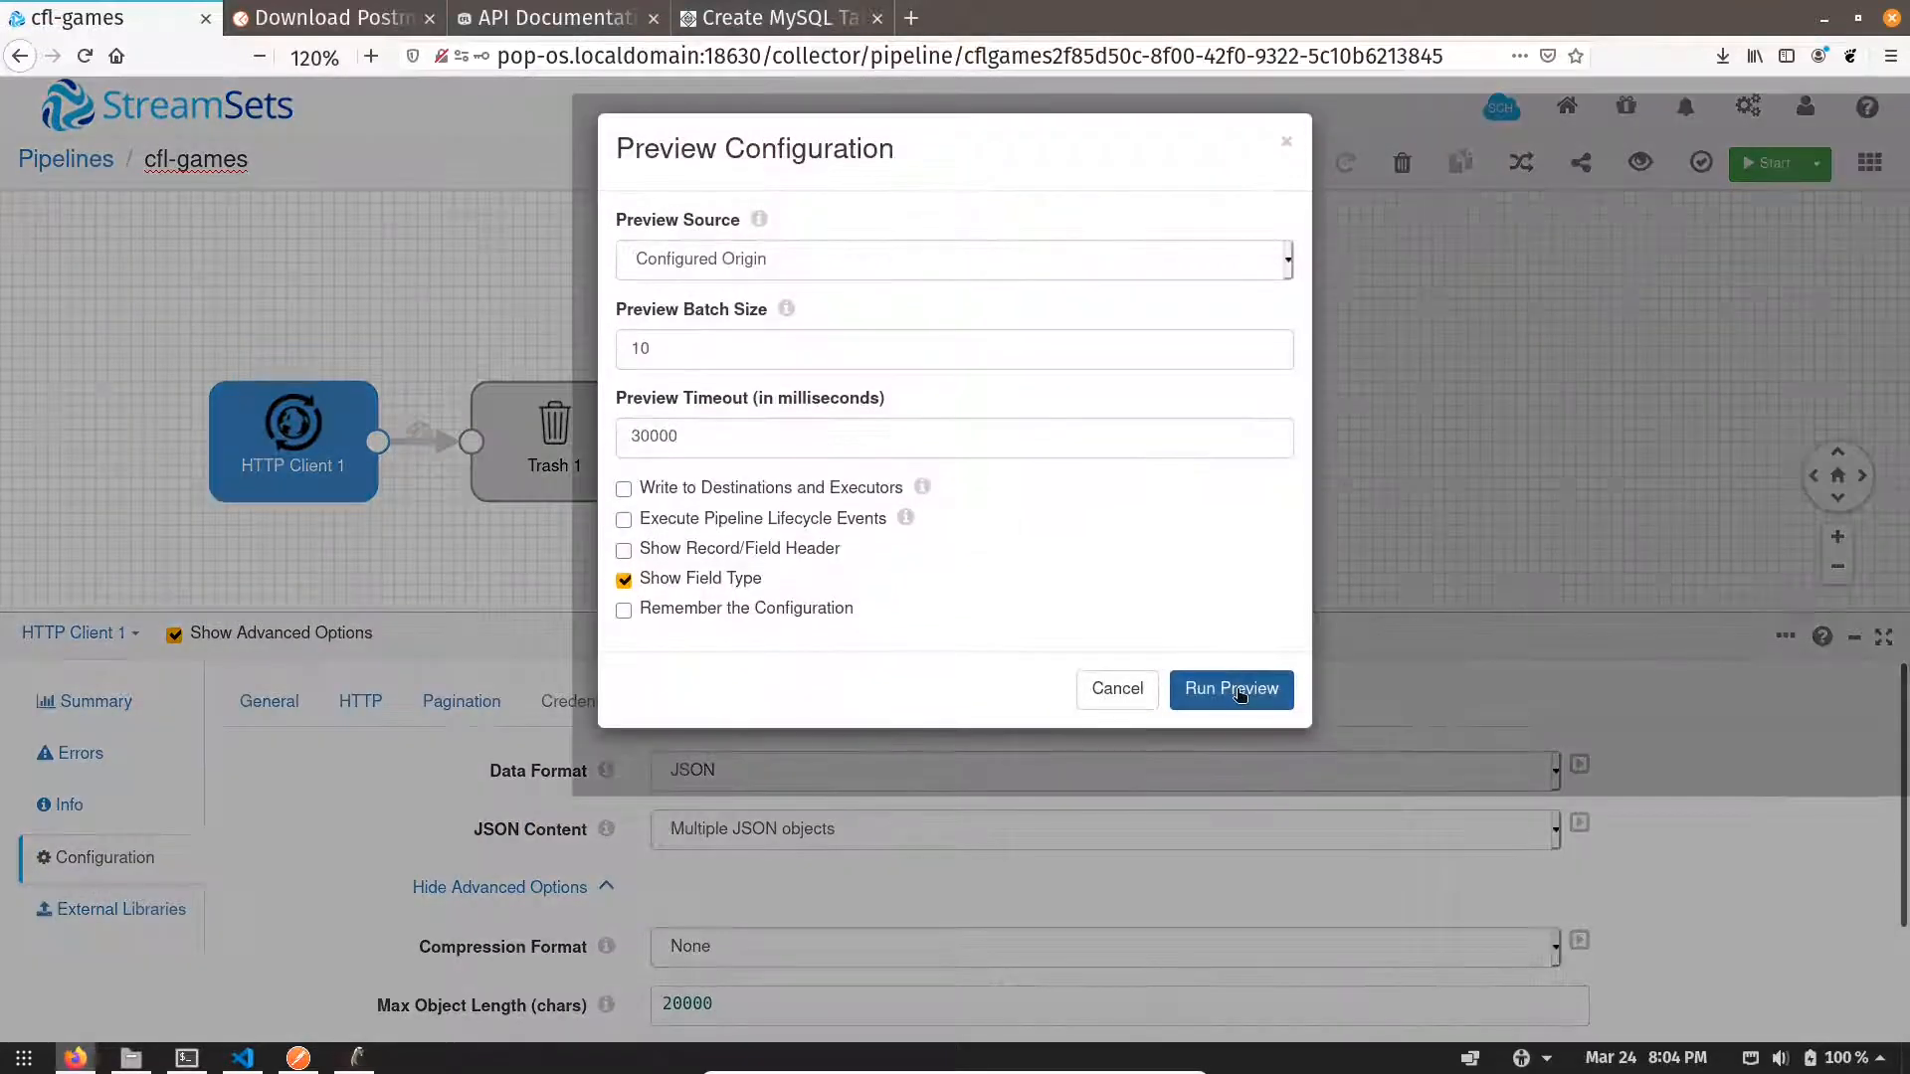
click(1234, 690)
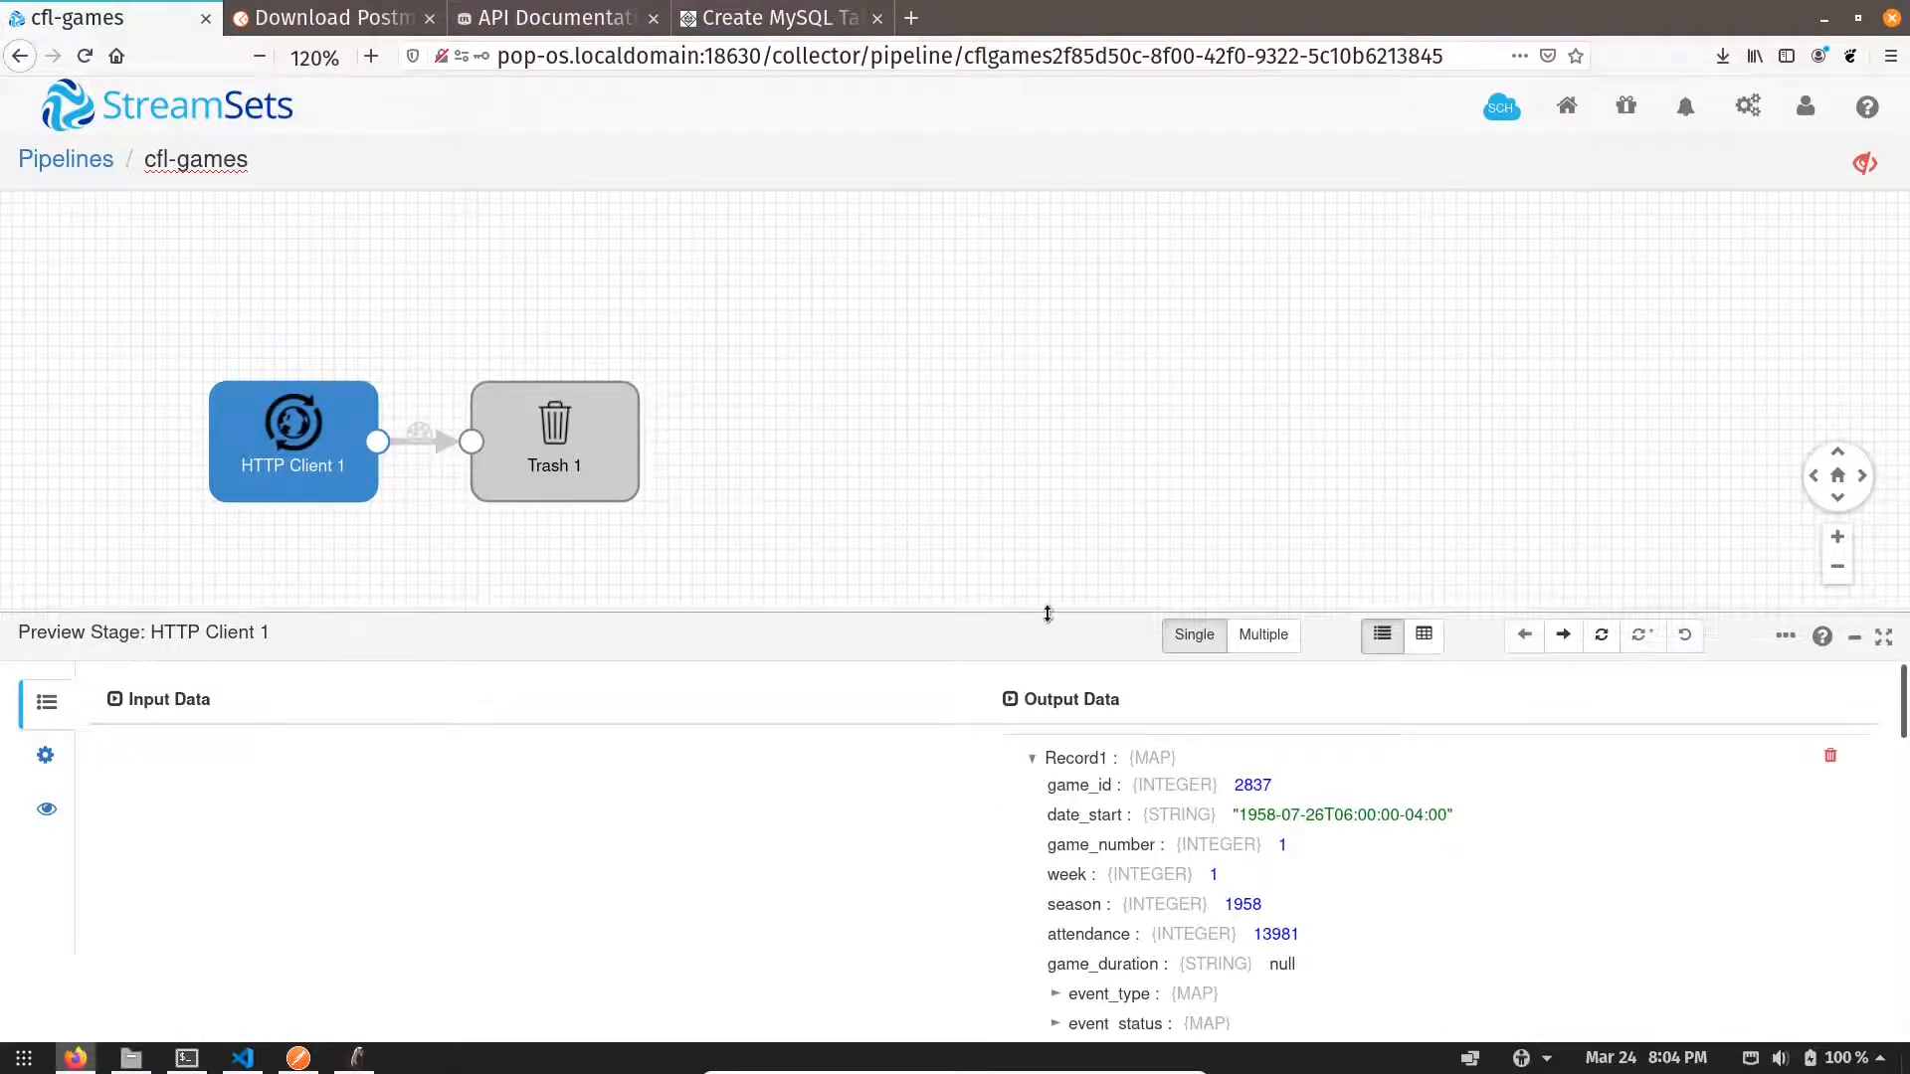
drag(1046, 614, 1070, 418)
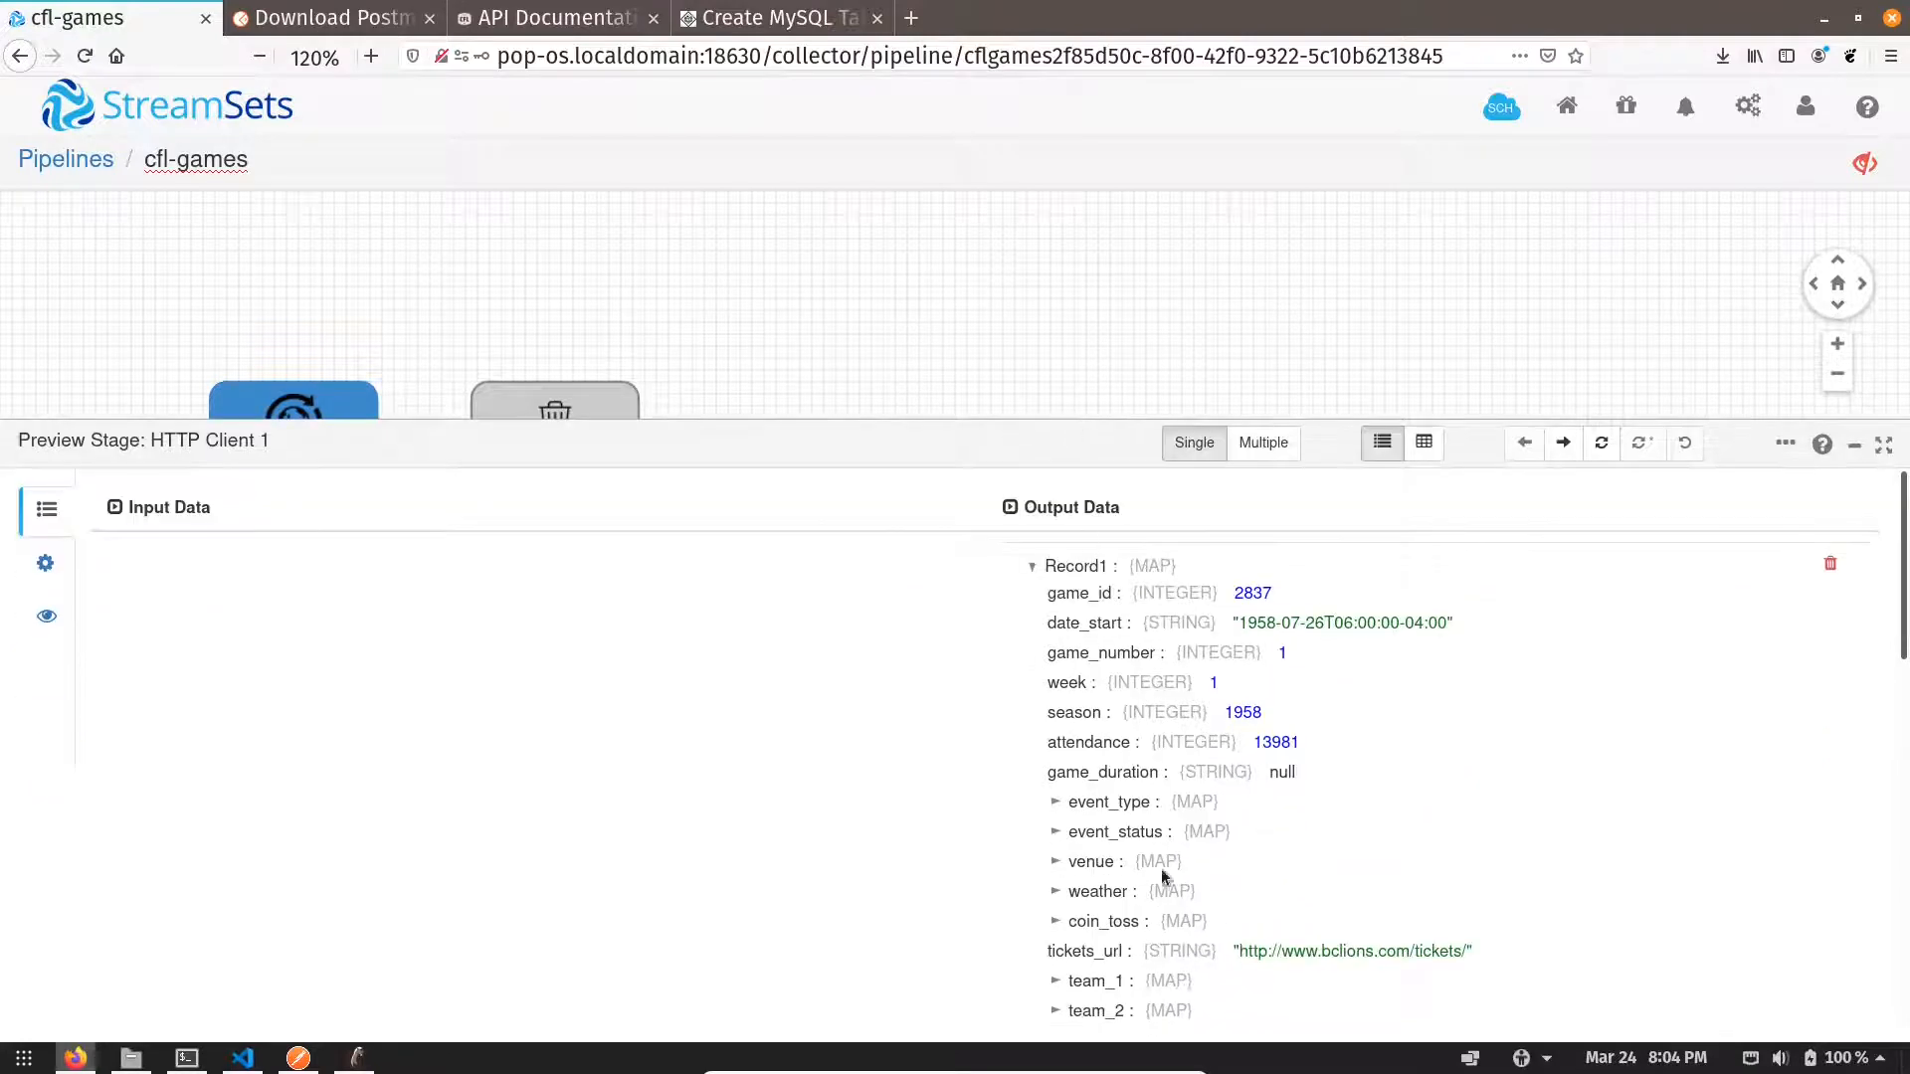
drag(1906, 679, 1886, 995)
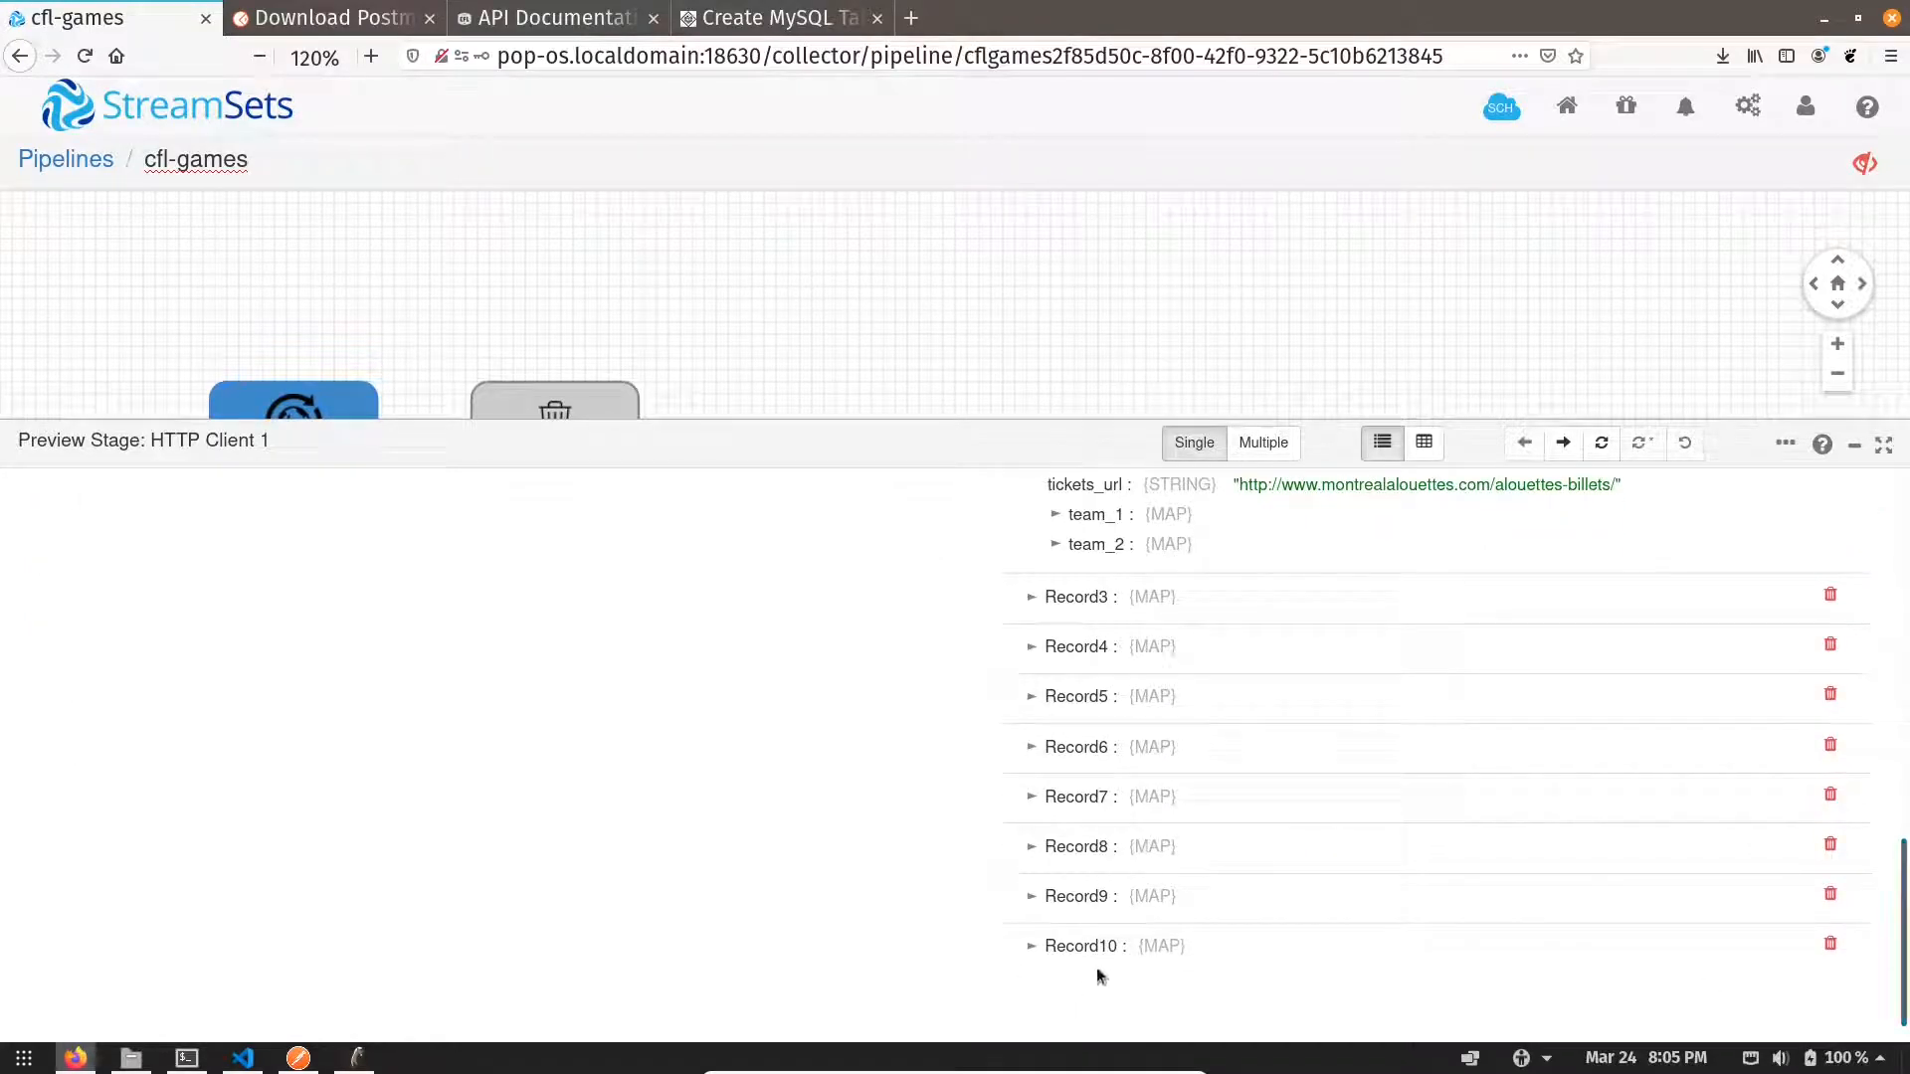
drag(1904, 912, 1903, 549)
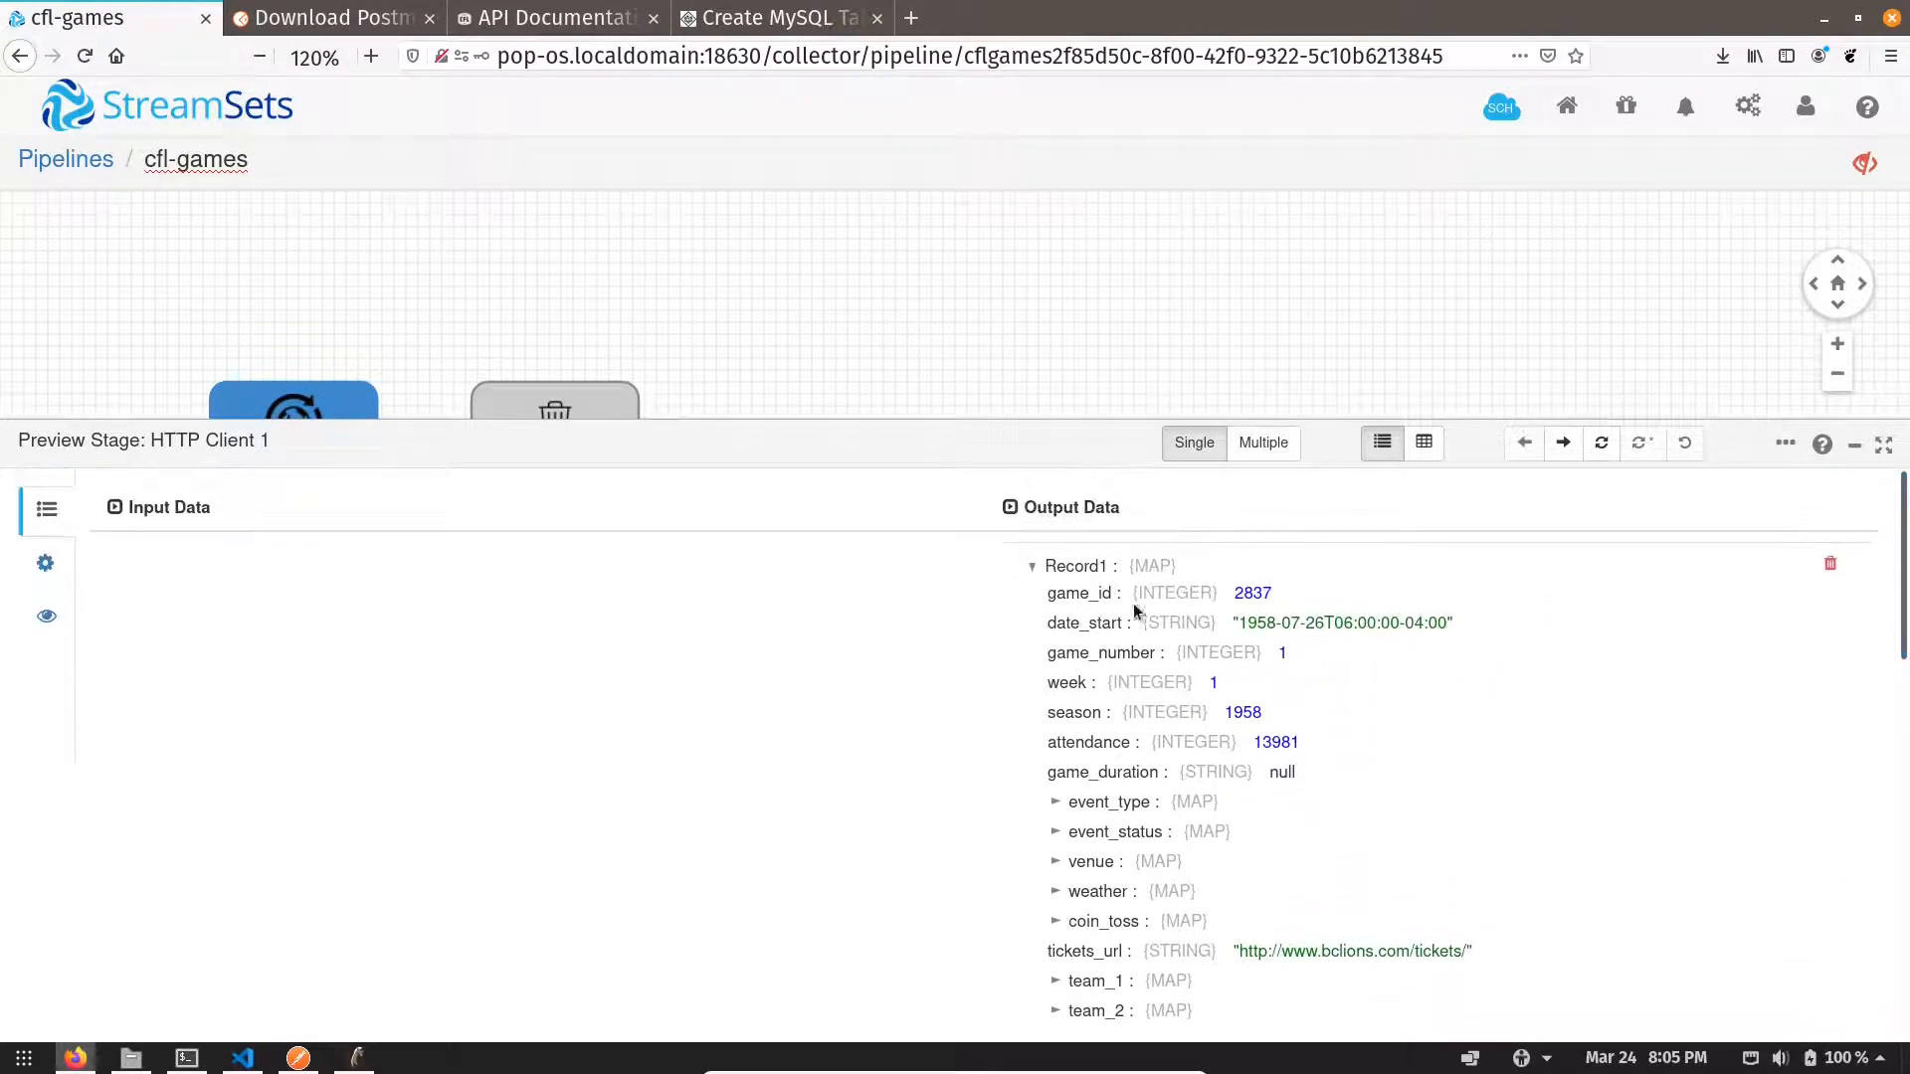
click(1863, 165)
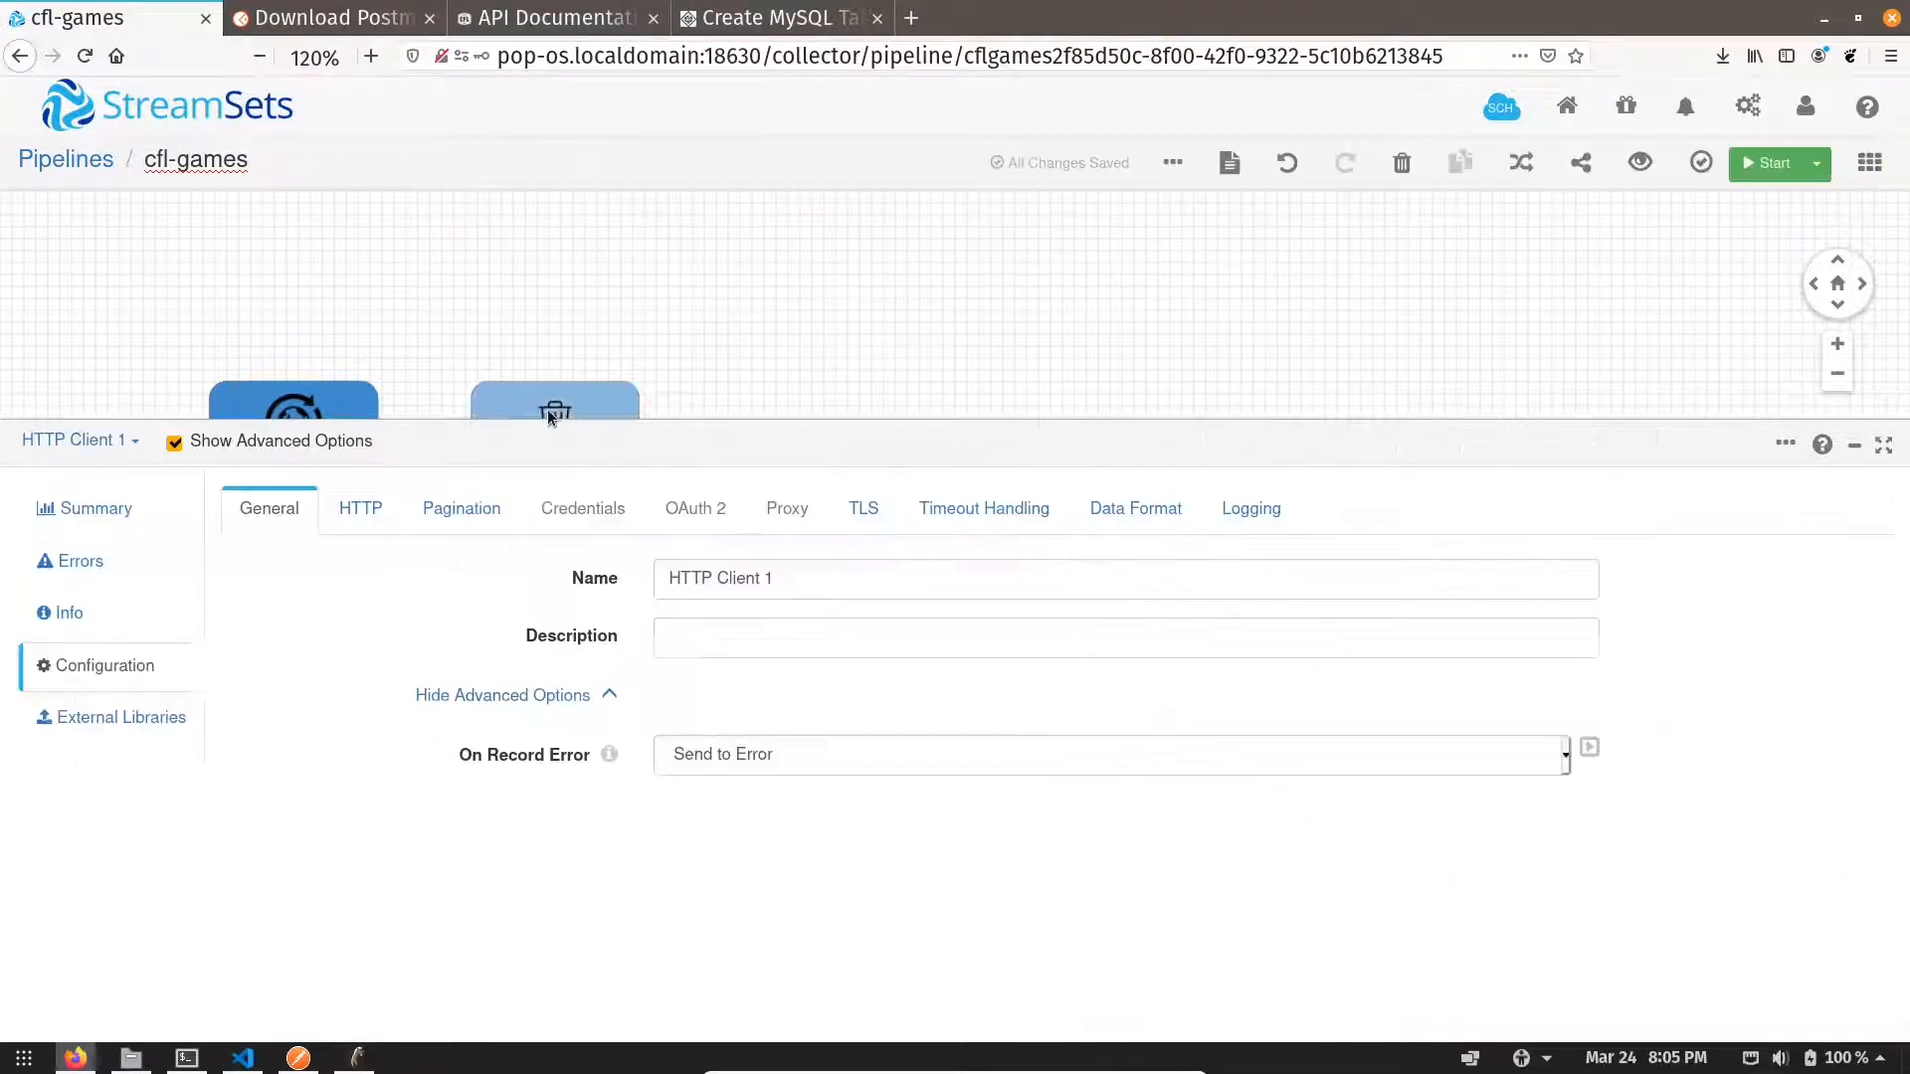
- Delete the Trash 1 destination from the pipeline
click(554, 406)
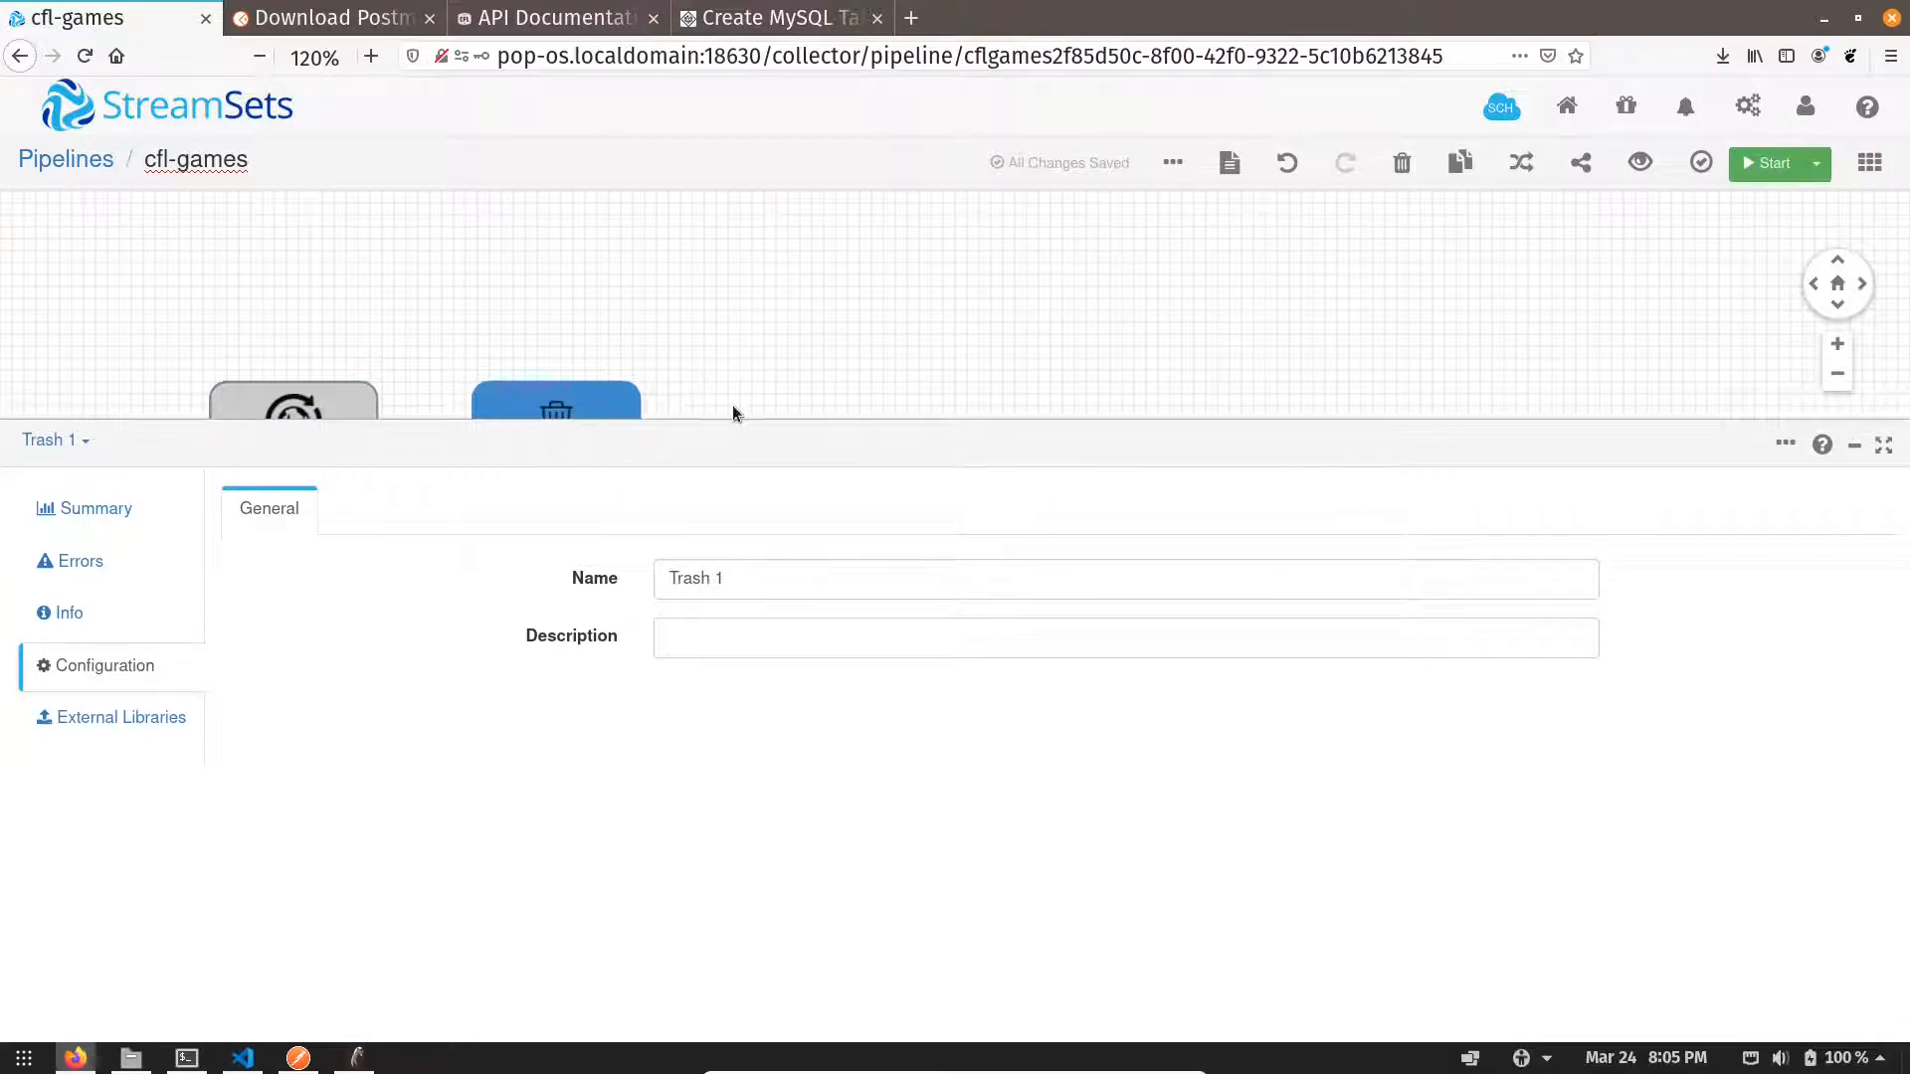
drag(729, 420, 757, 766)
click(1403, 164)
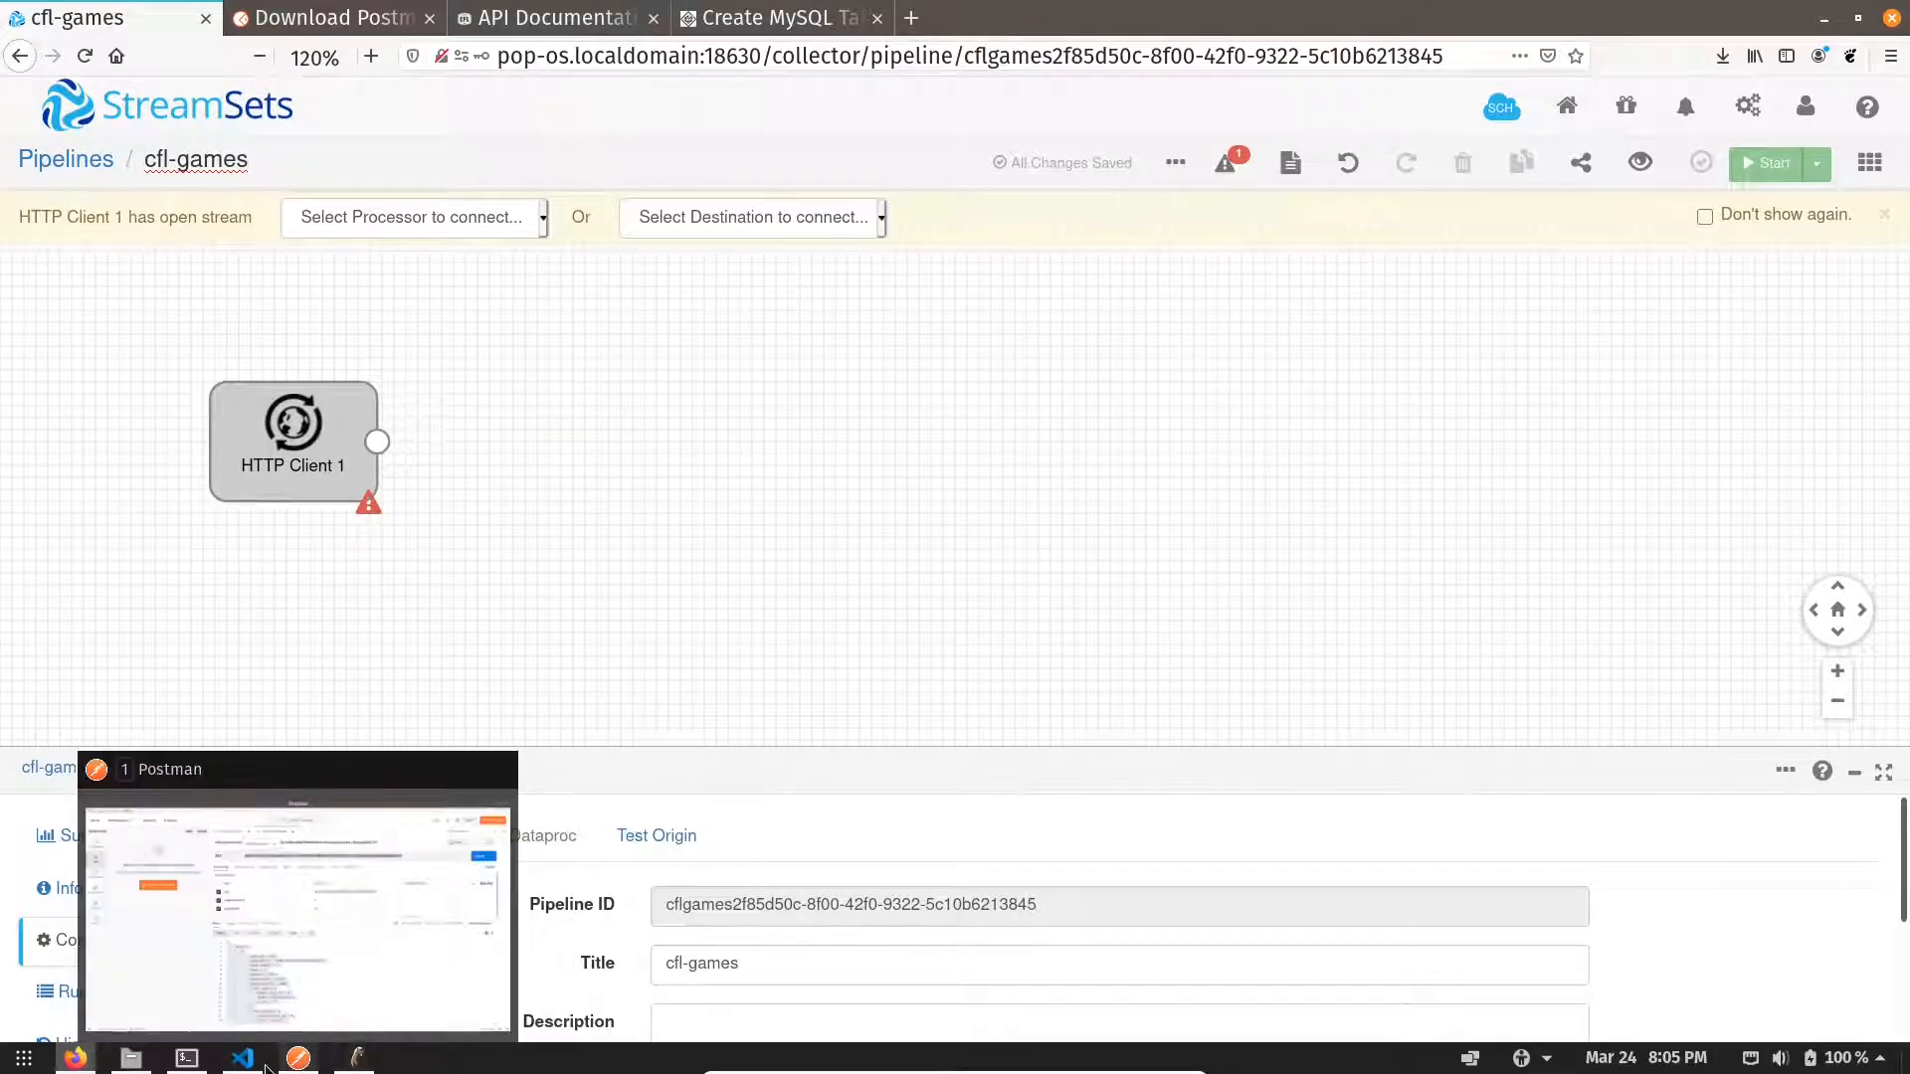
- Switch to Visual Studio Code and review the column definitions in the CREATE TABLE games statement
mouse_move(246, 1064)
click(241, 905)
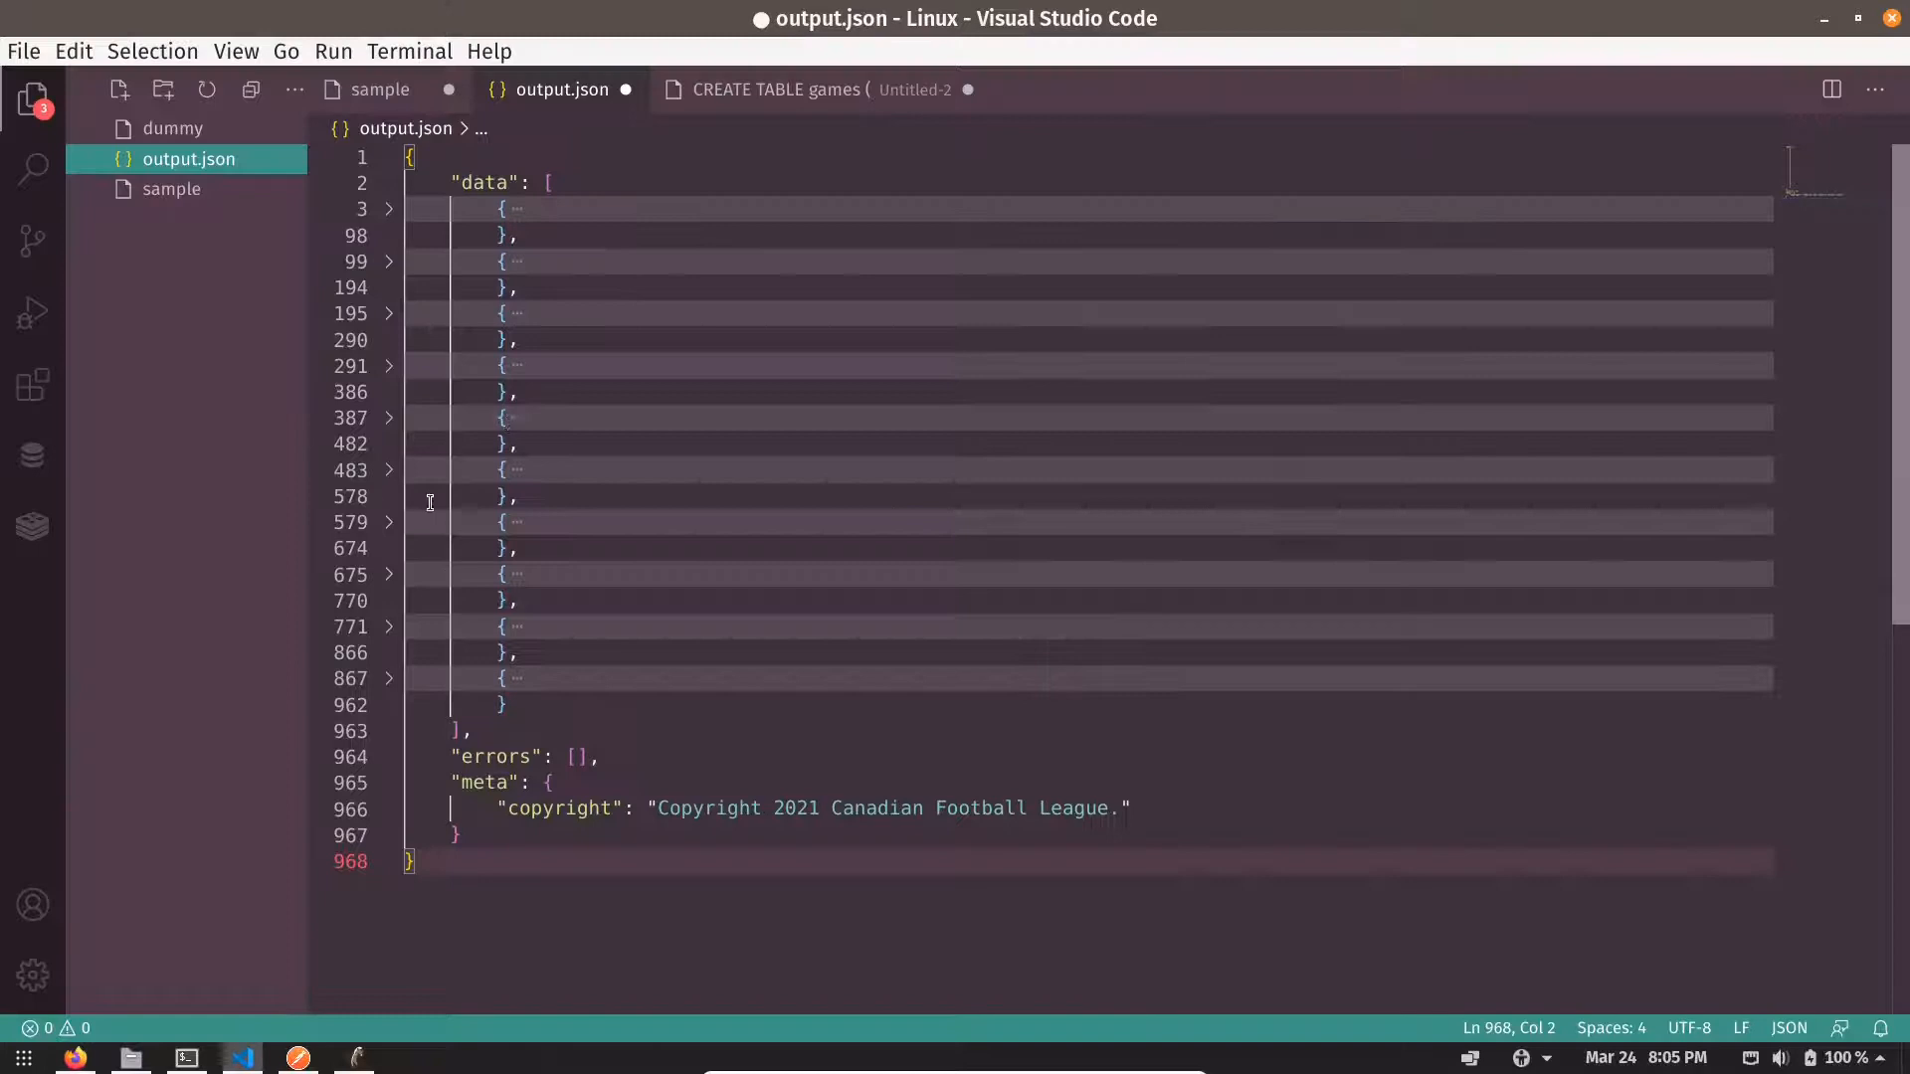
click(382, 92)
click(736, 99)
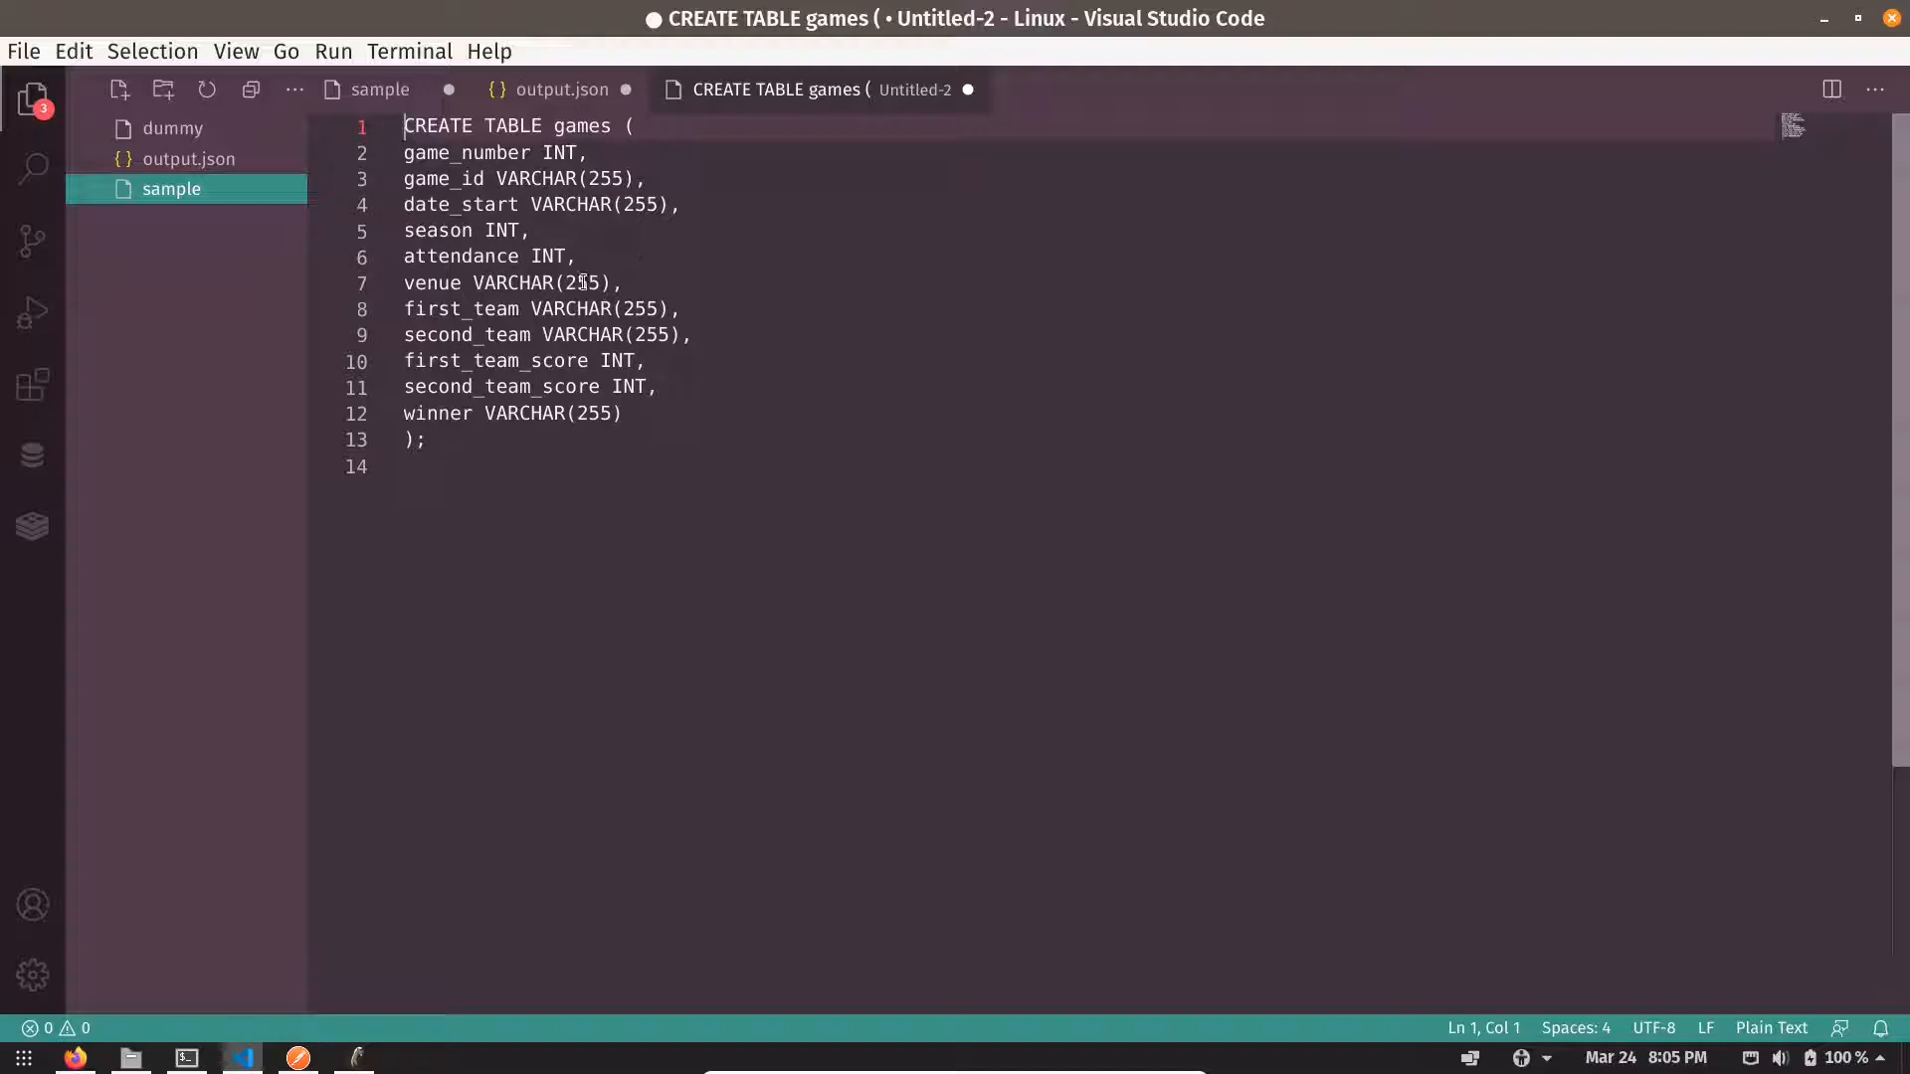
drag(633, 283, 375, 164)
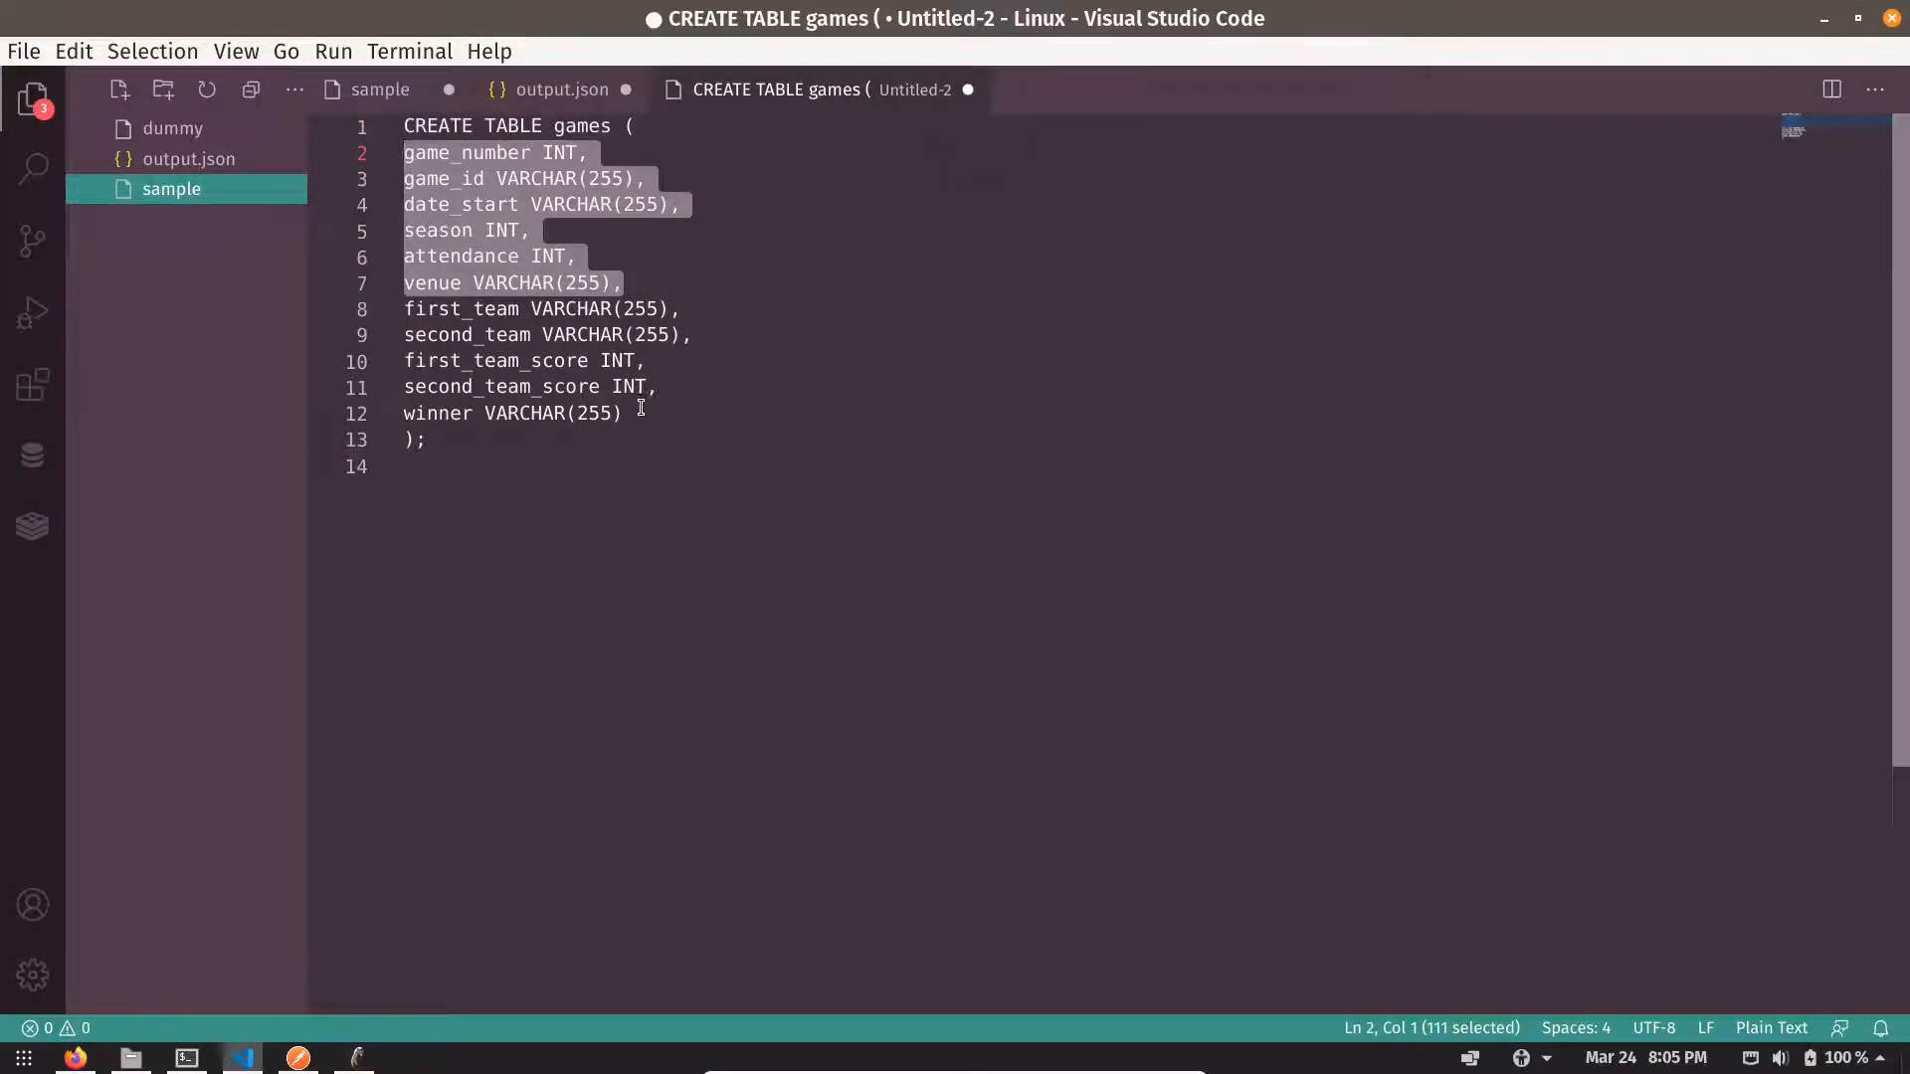
drag(640, 413, 403, 310)
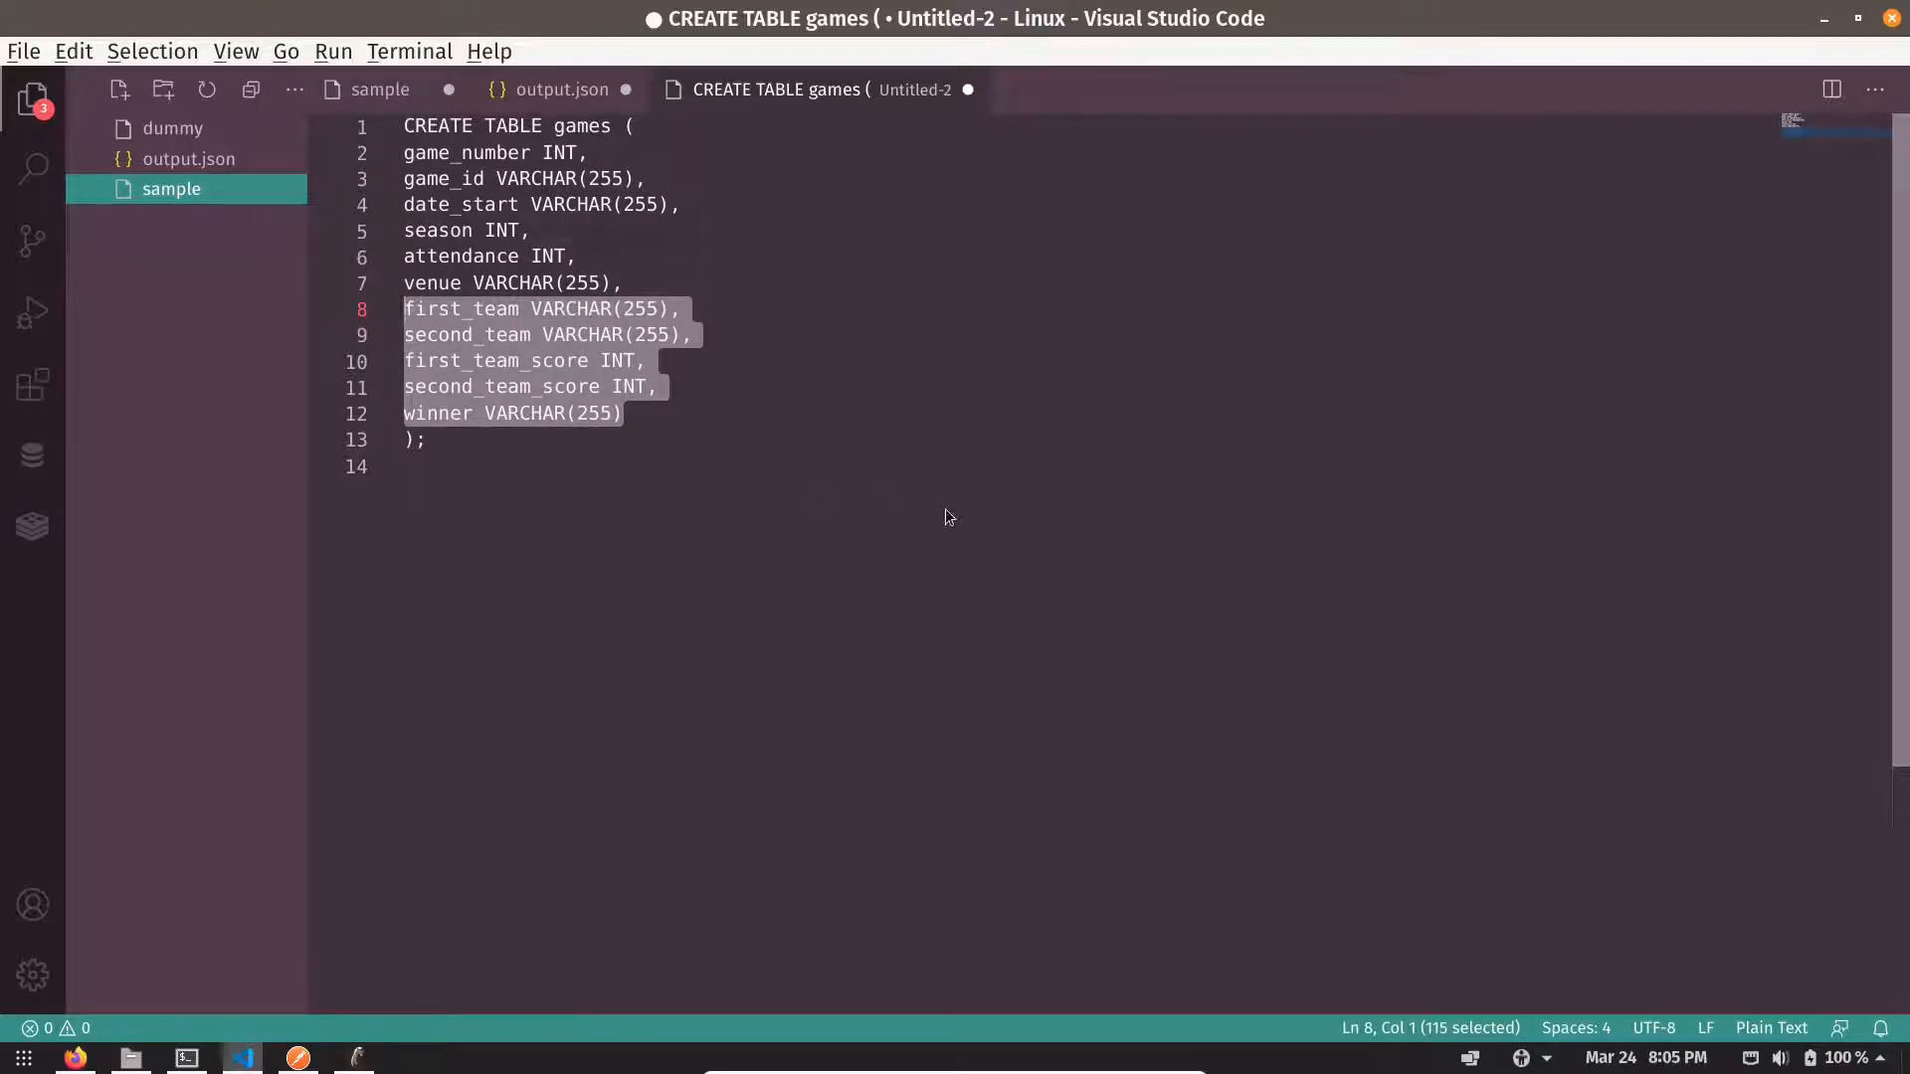
- Return to StreamSets in the browser and connect an Expression Evaluator processor to HTTP Client 1
key(alt+Tab)
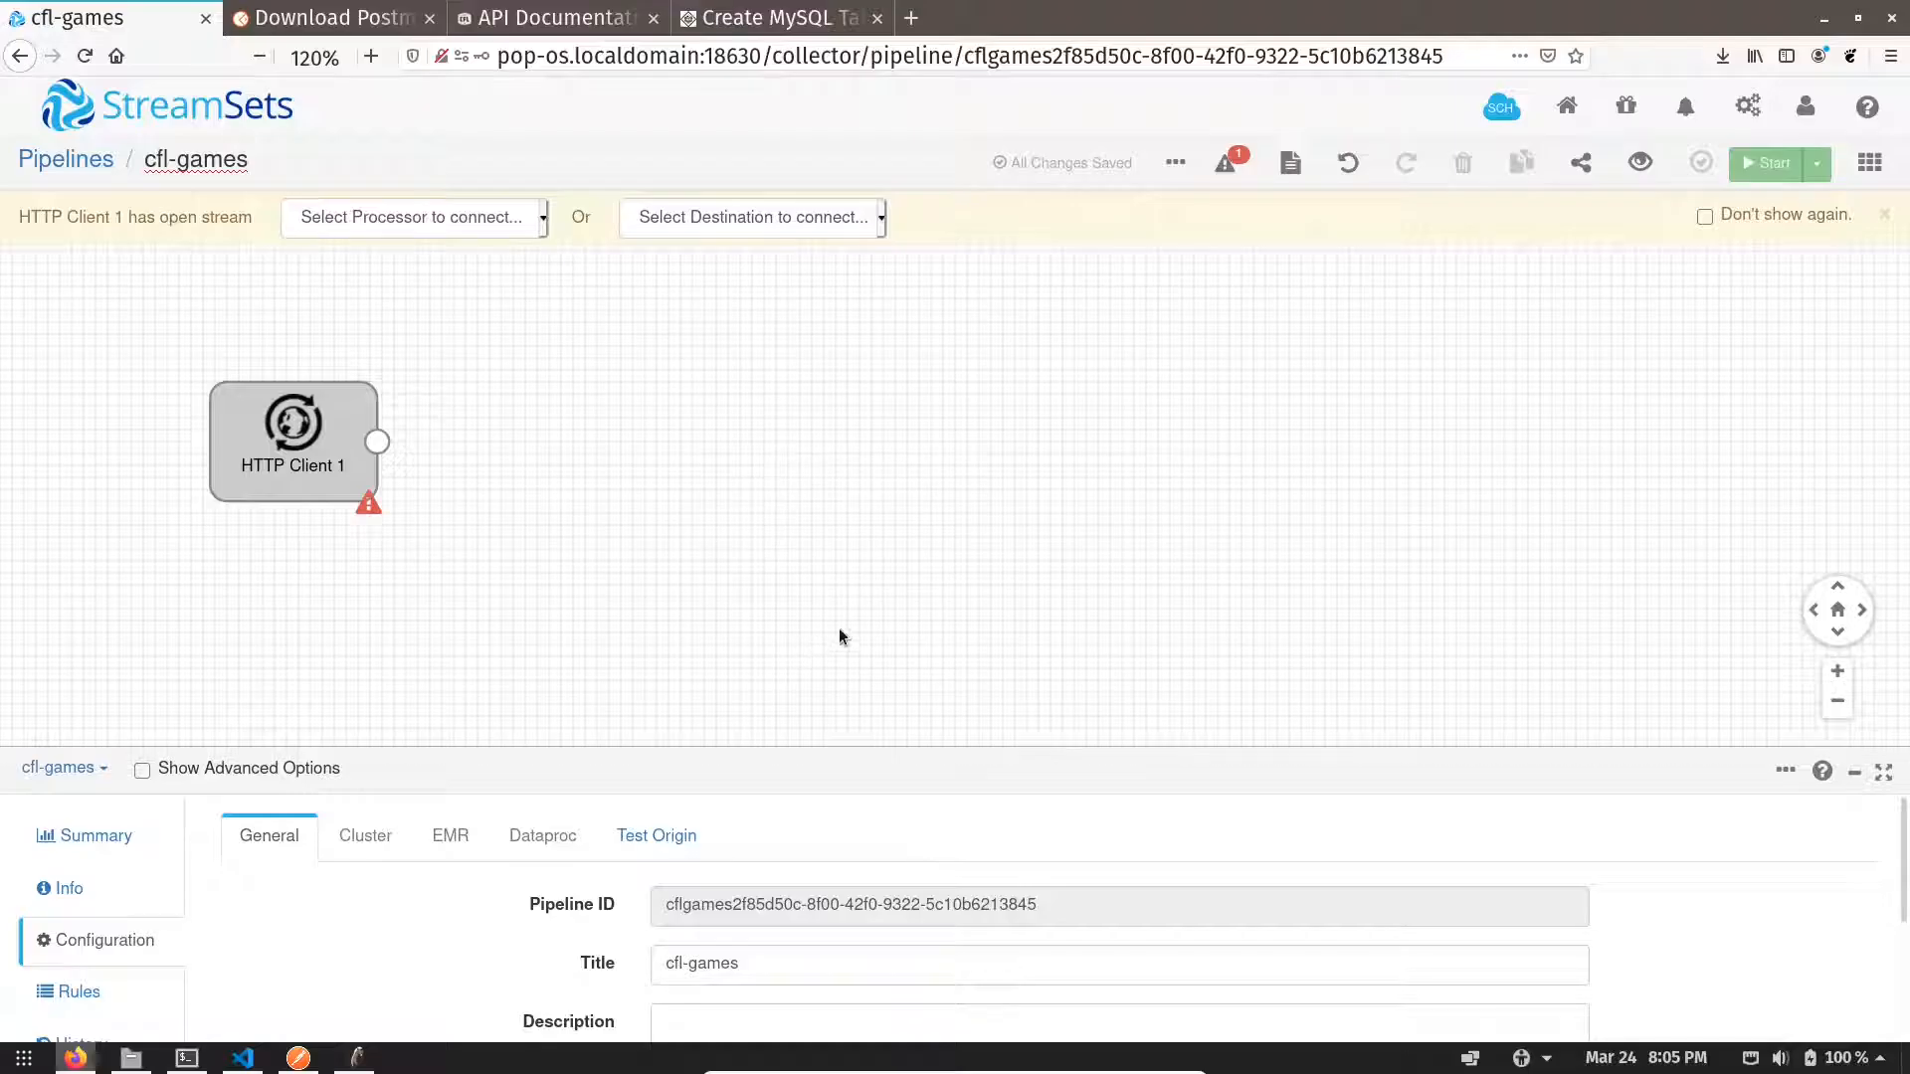
click(544, 218)
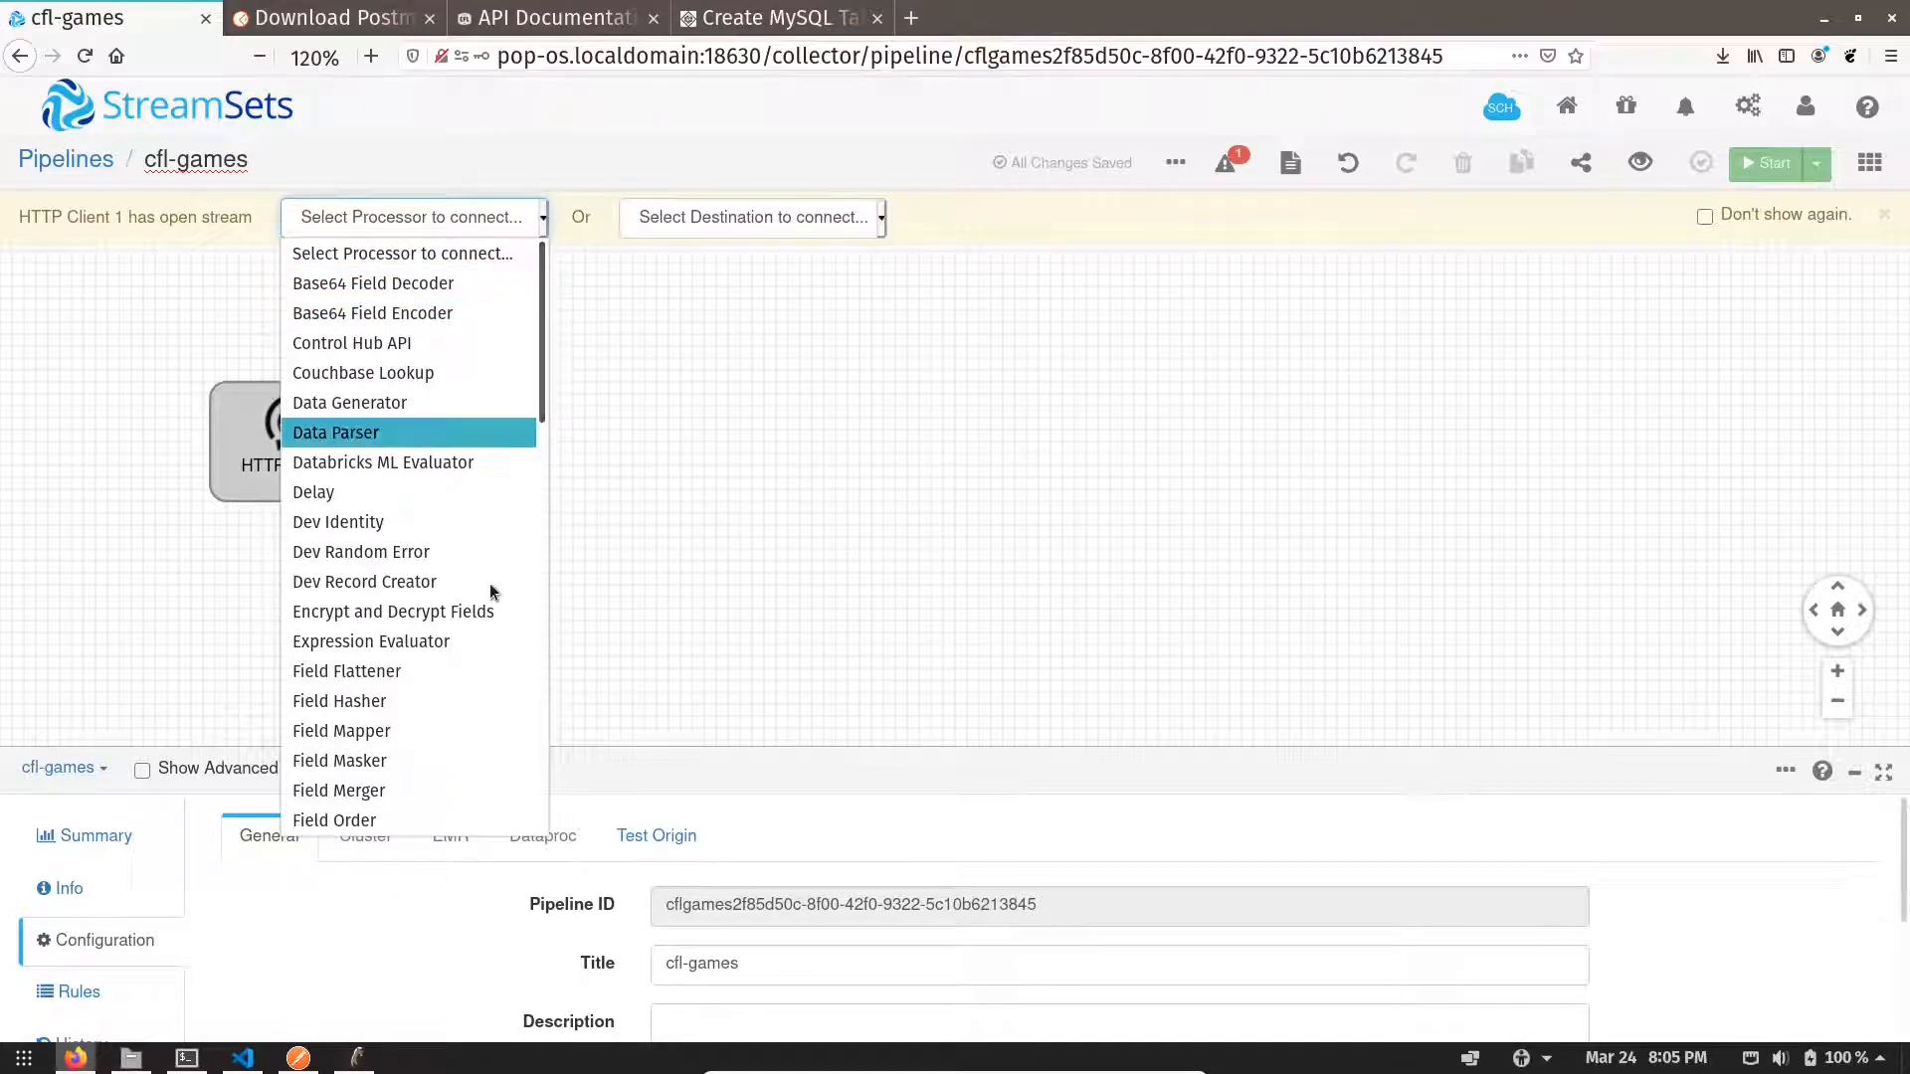
click(433, 642)
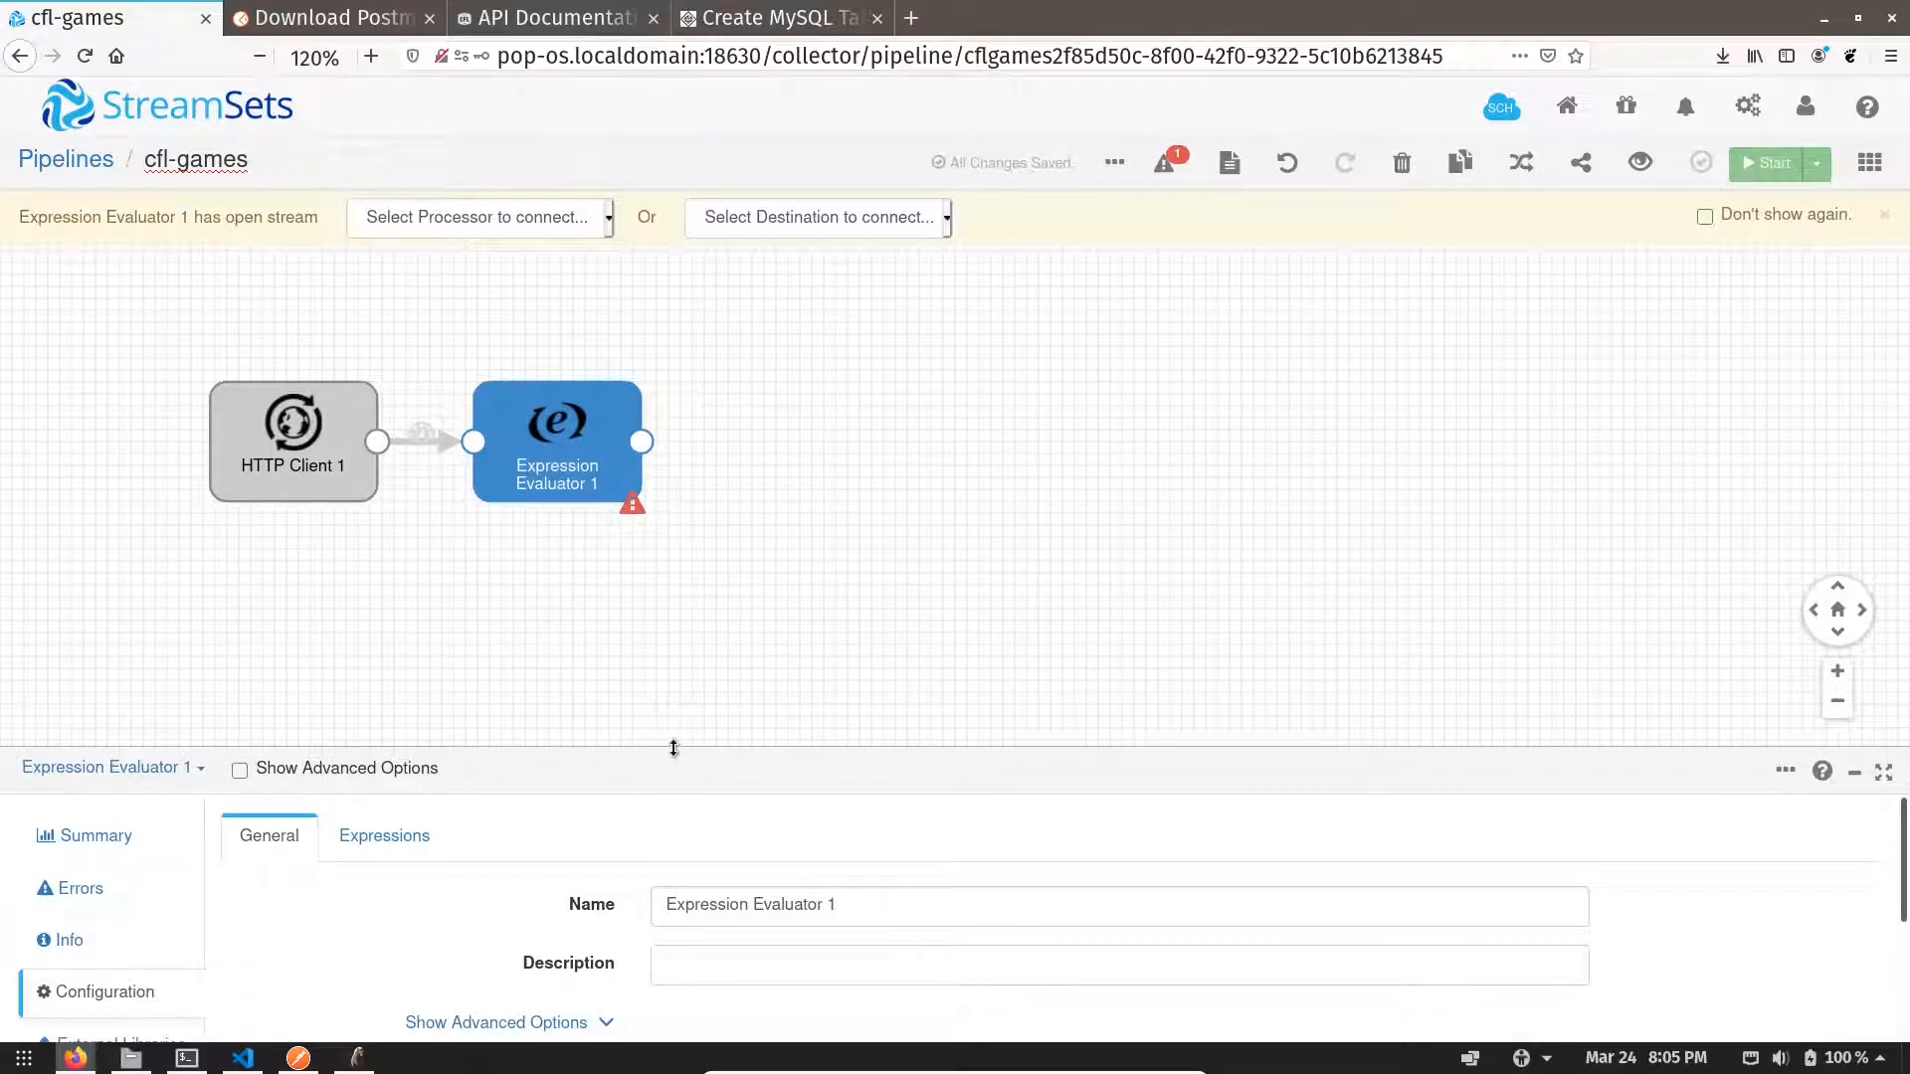
drag(678, 749, 708, 559)
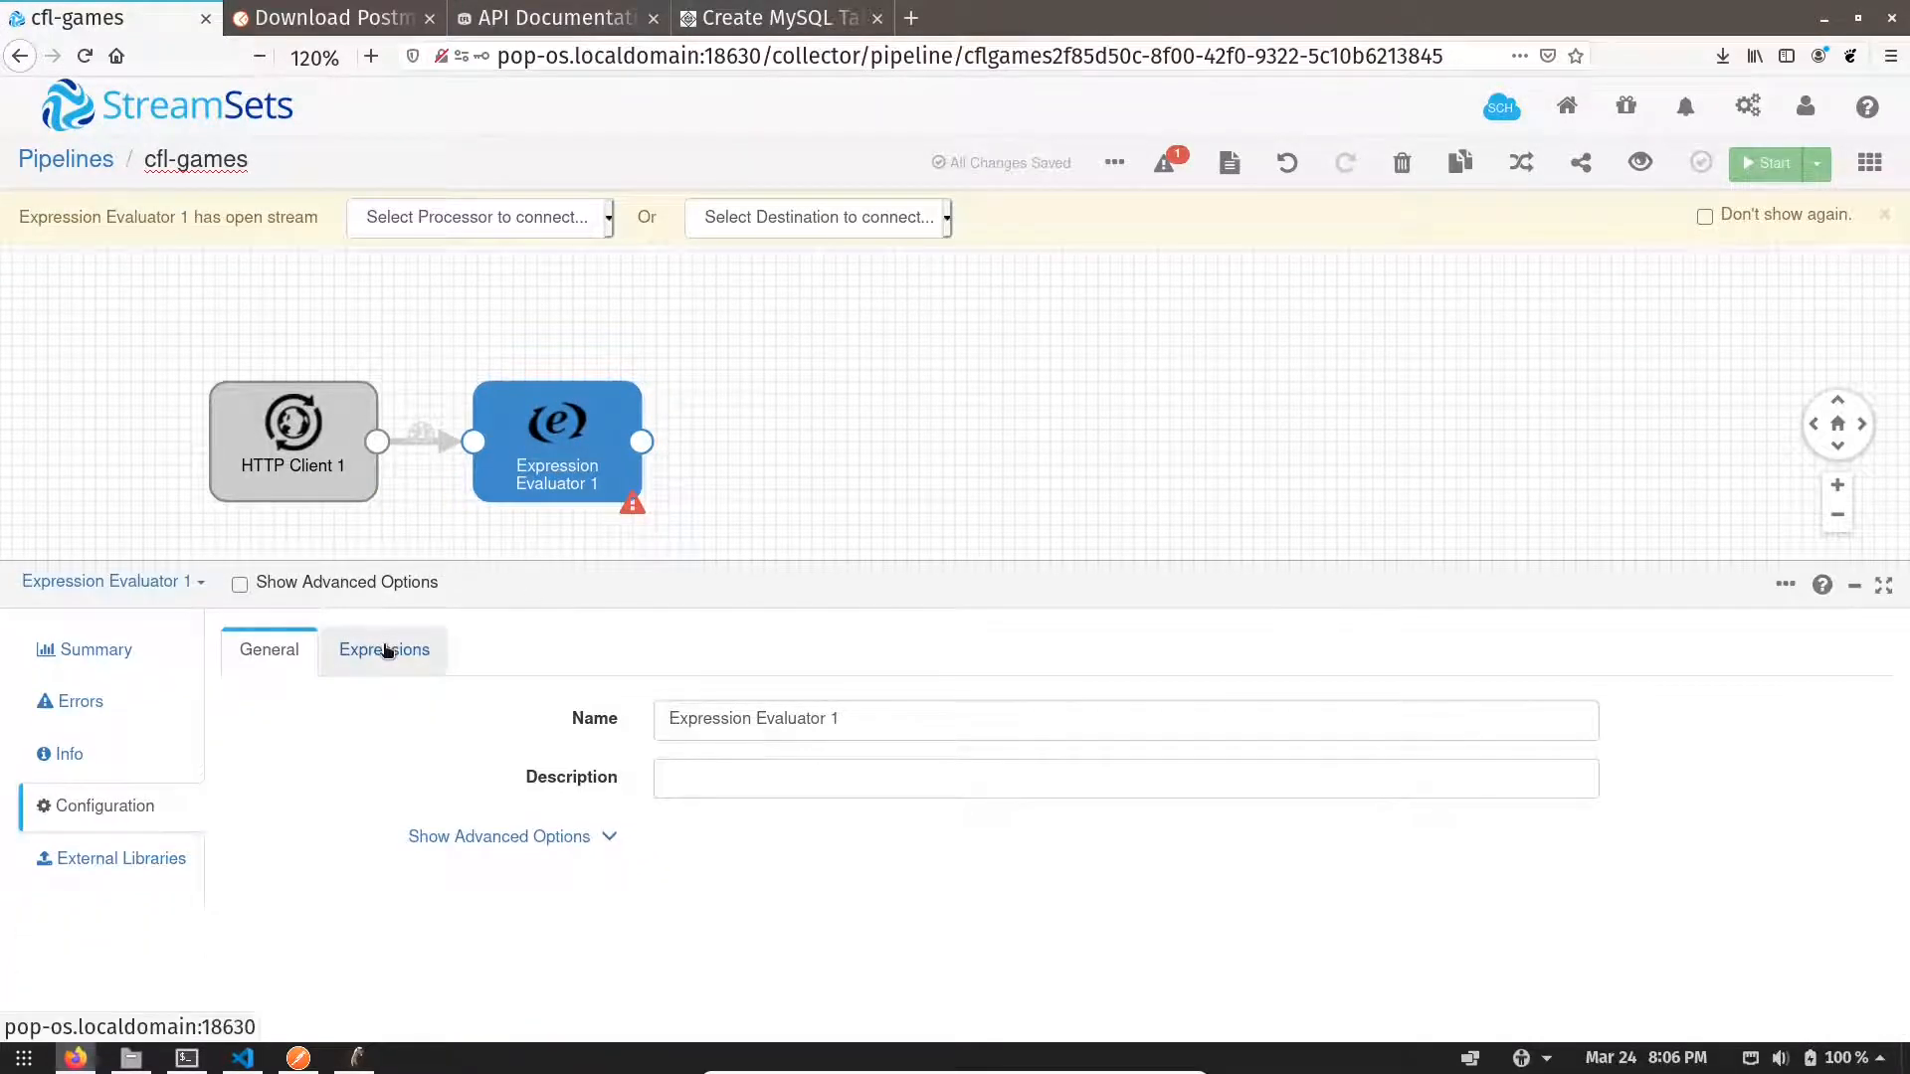
- Create five field expression rows with output fields /first_team, /second_team, /first_team_score, /second_team_score and /winner in the Expression Evaluator
click(384, 646)
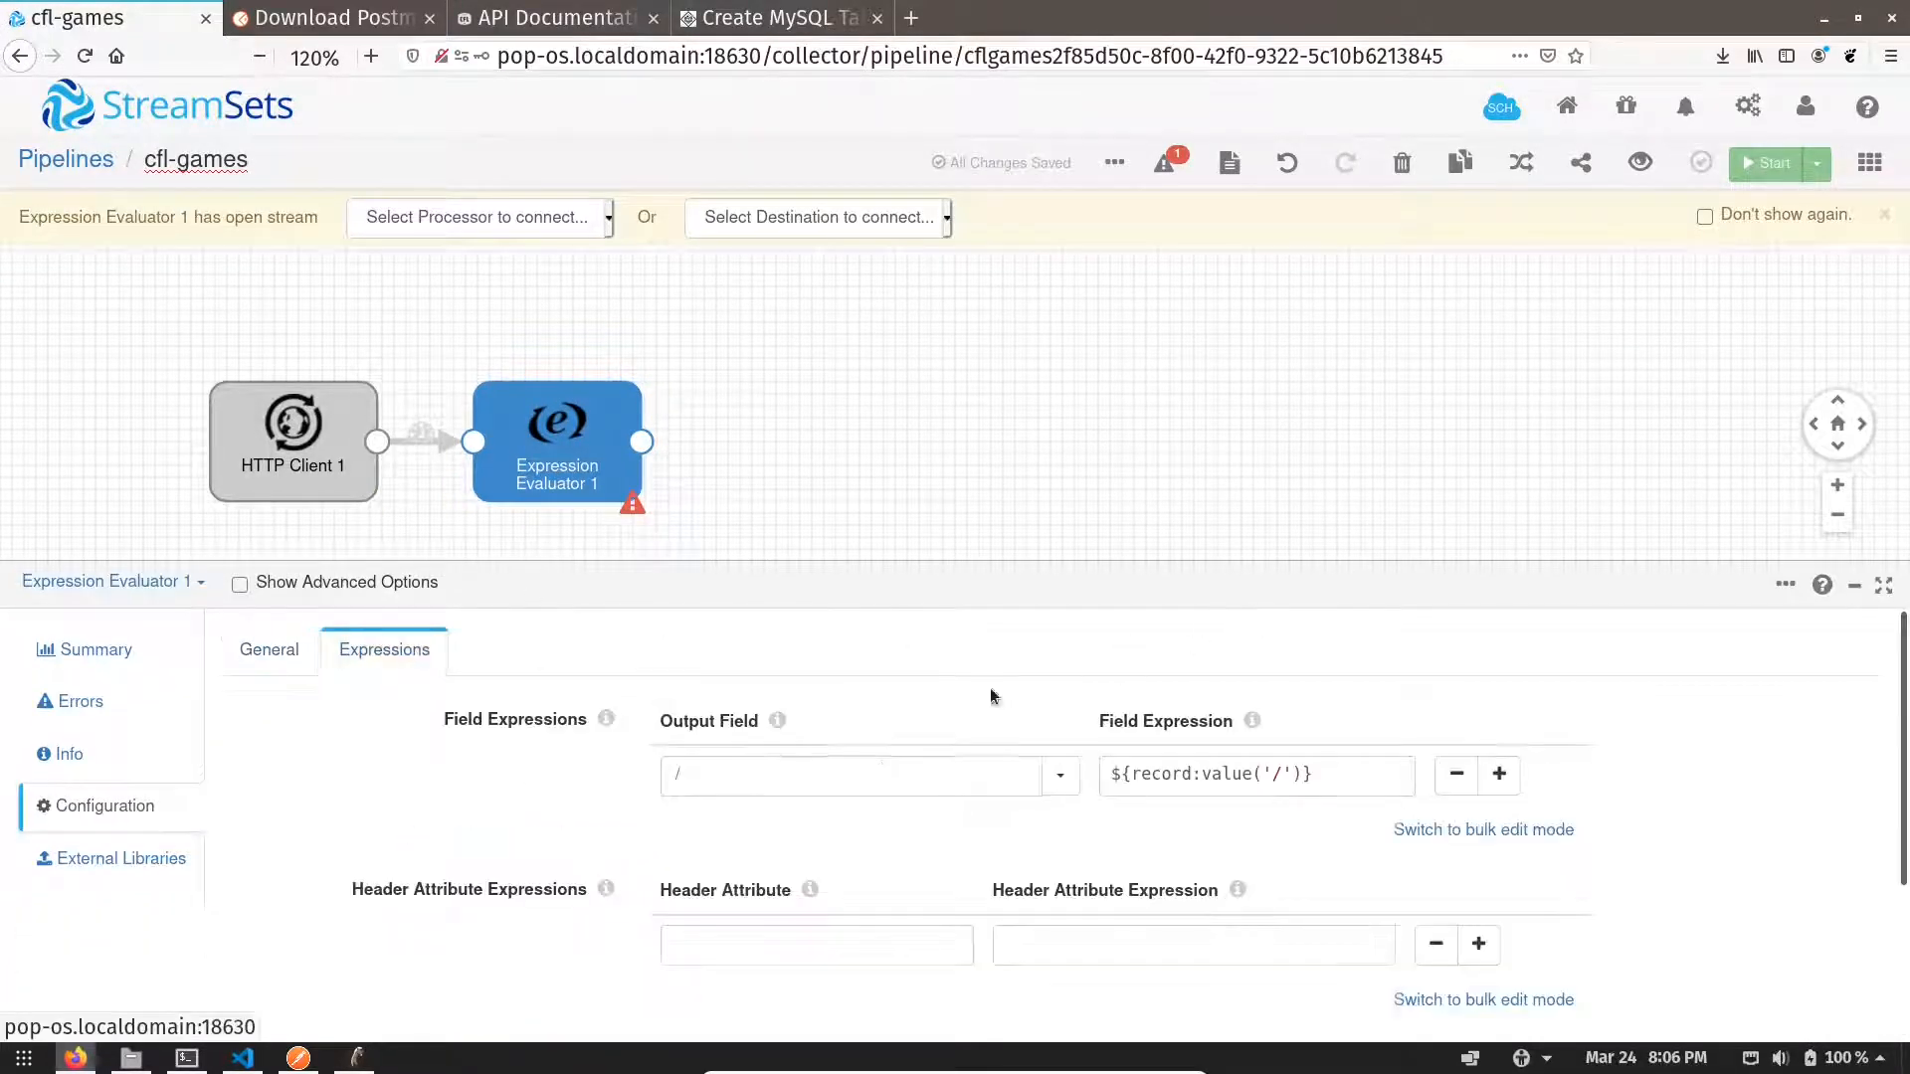
click(1503, 776)
click(1502, 839)
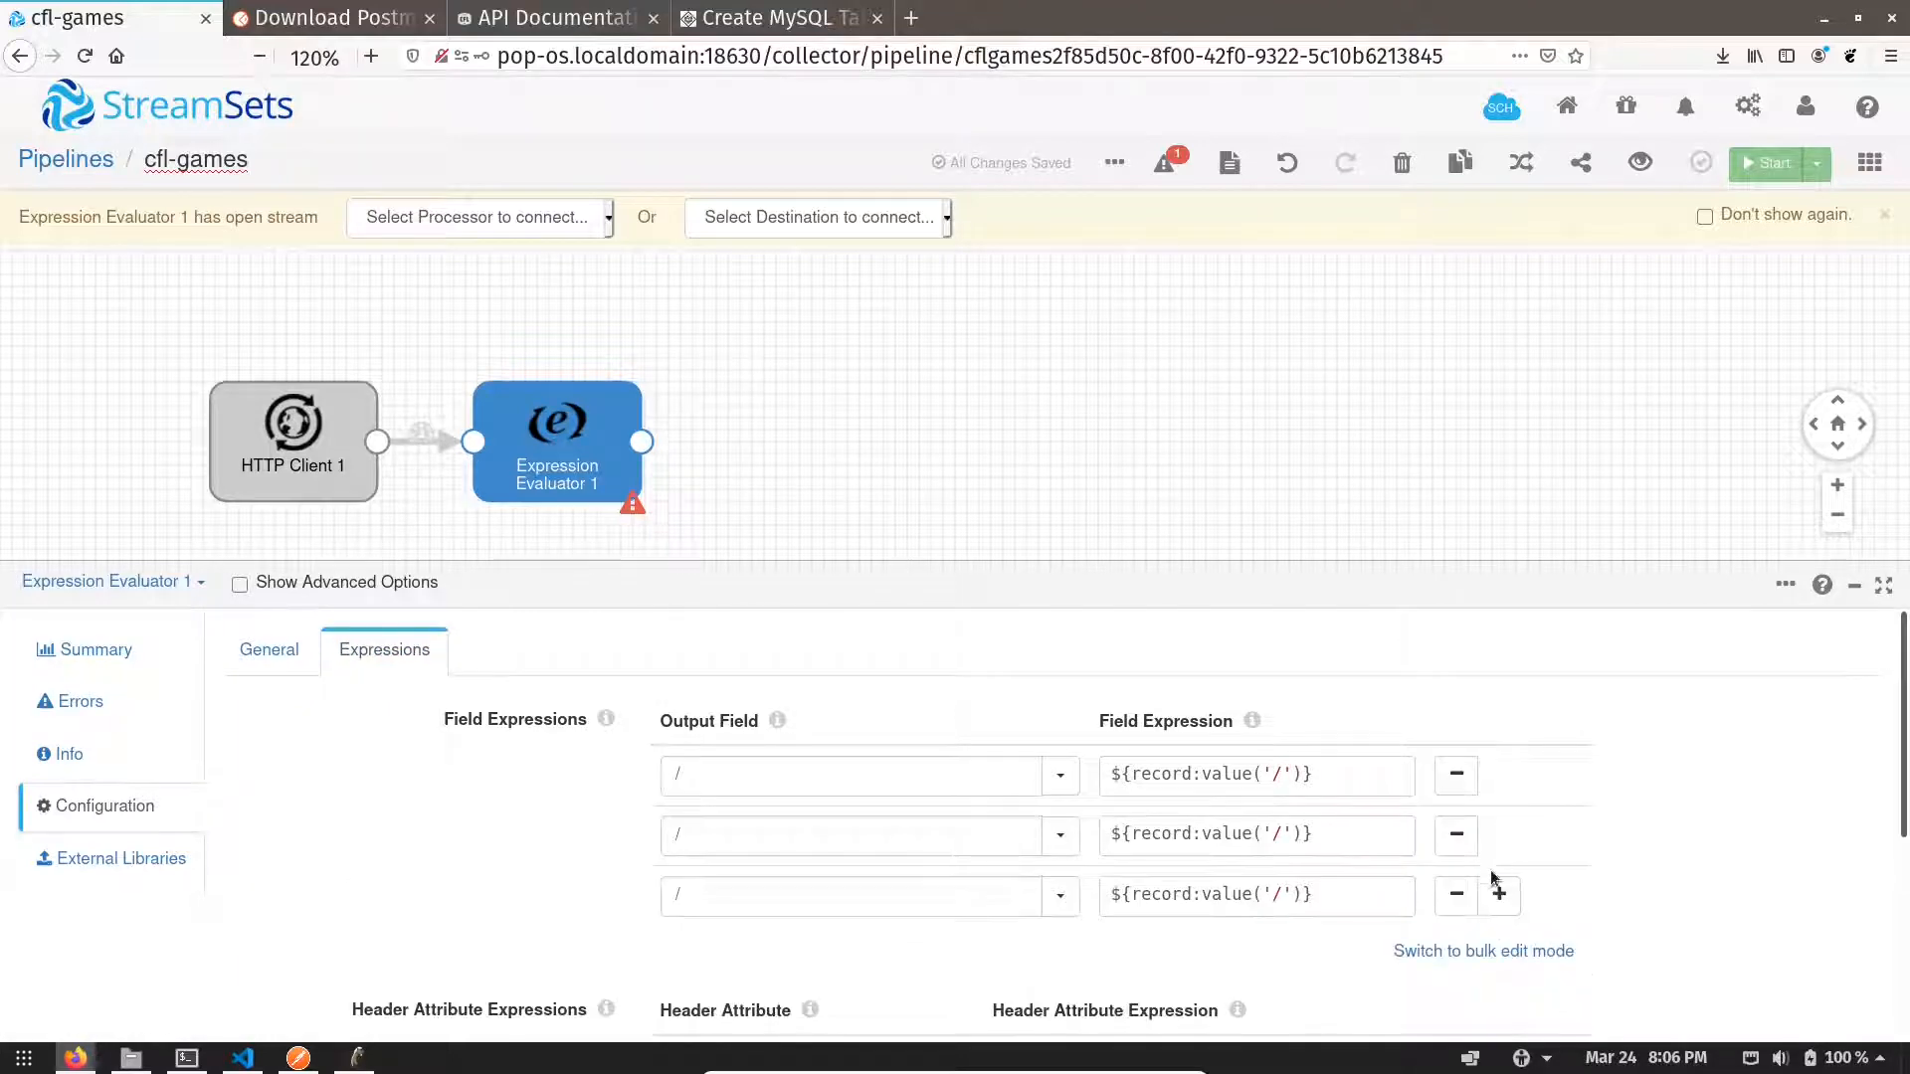
click(1498, 895)
key(alt+Tab)
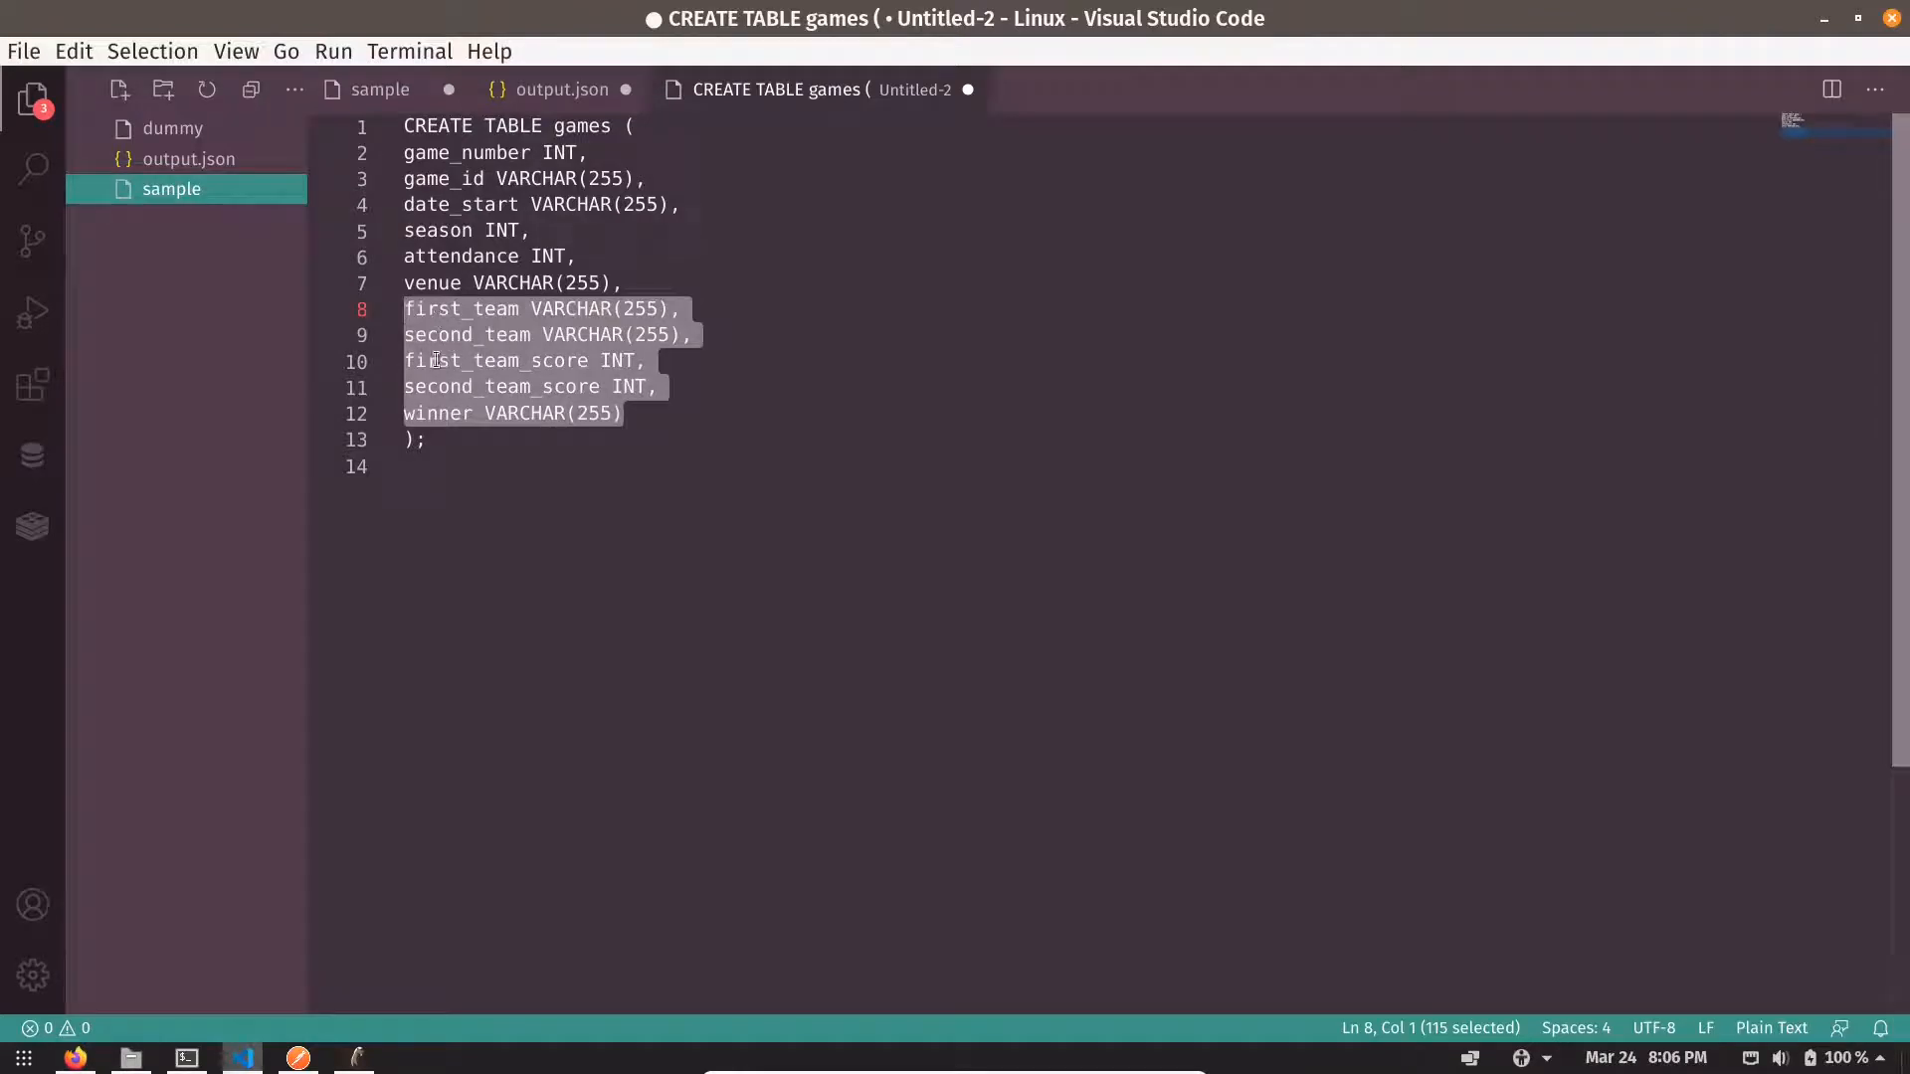
key(alt+Tab)
click(1498, 956)
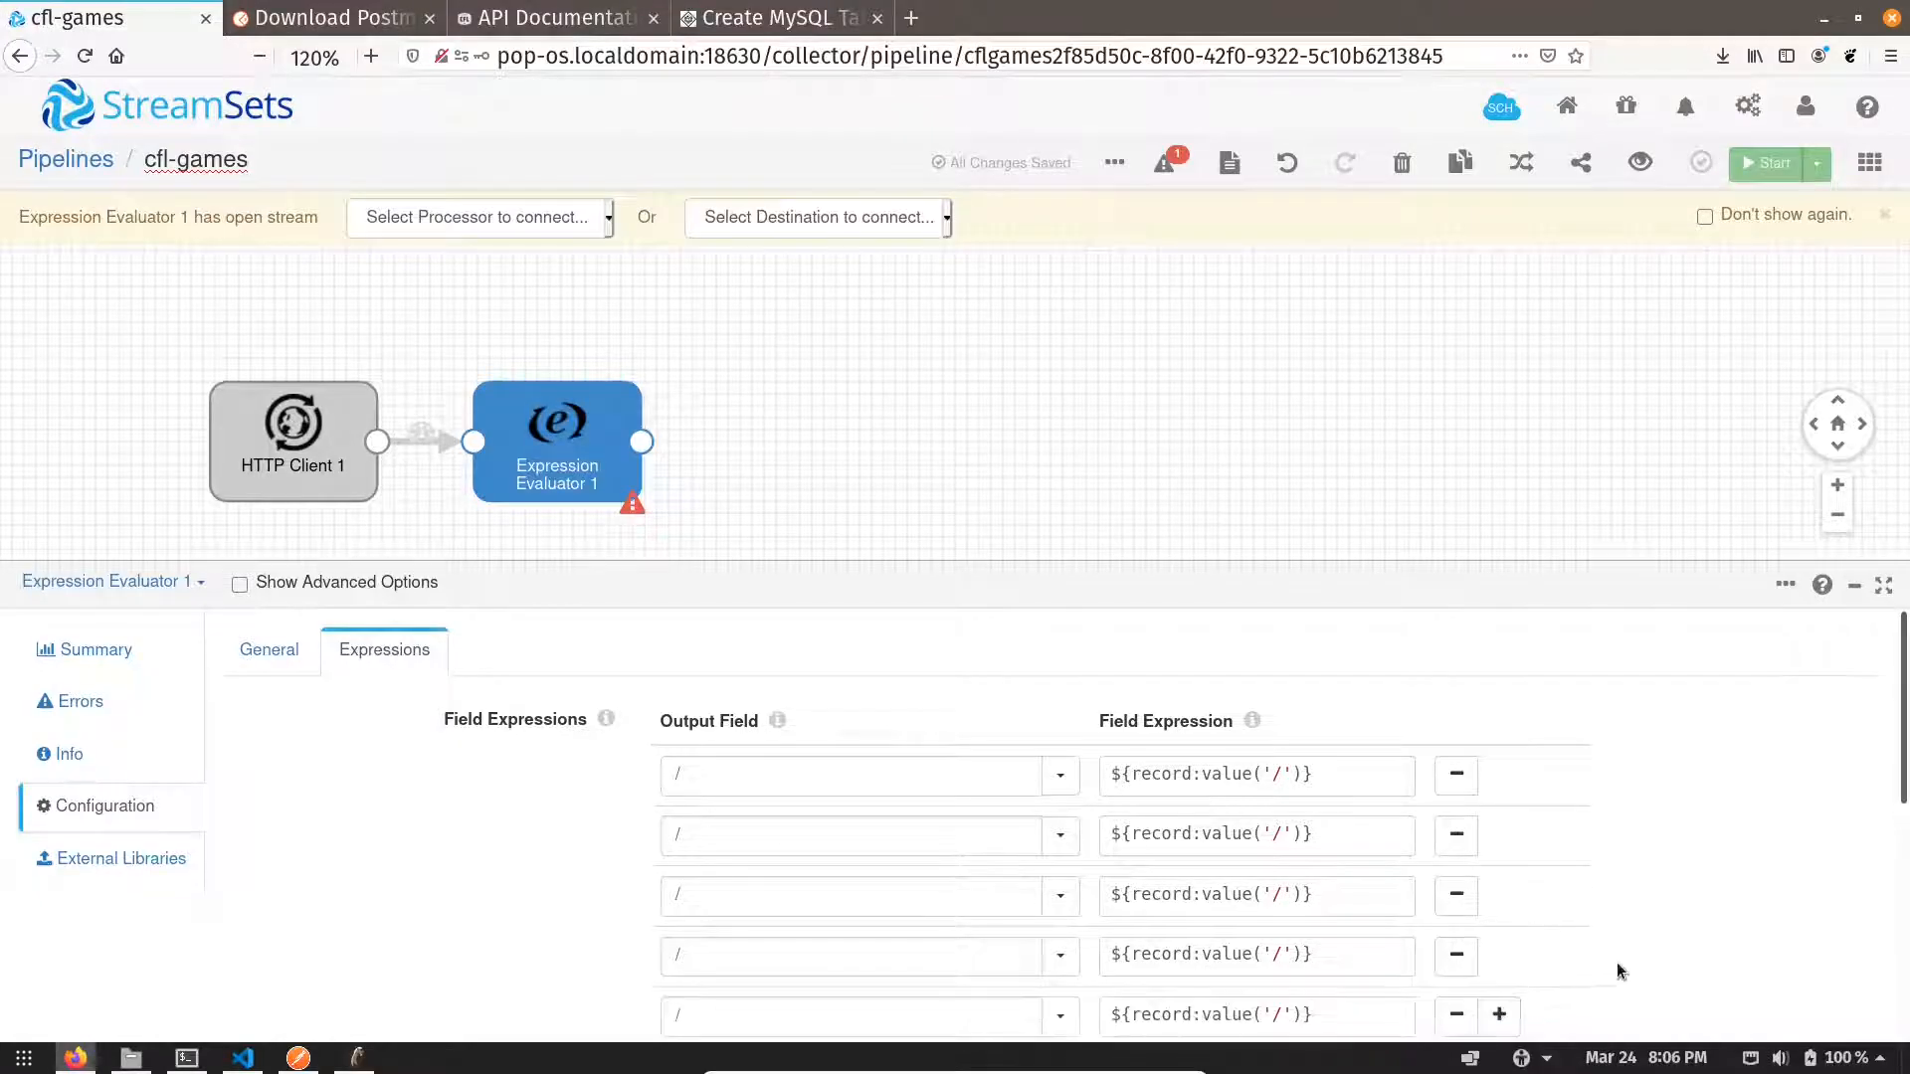
scroll(1895, 841, down, 2)
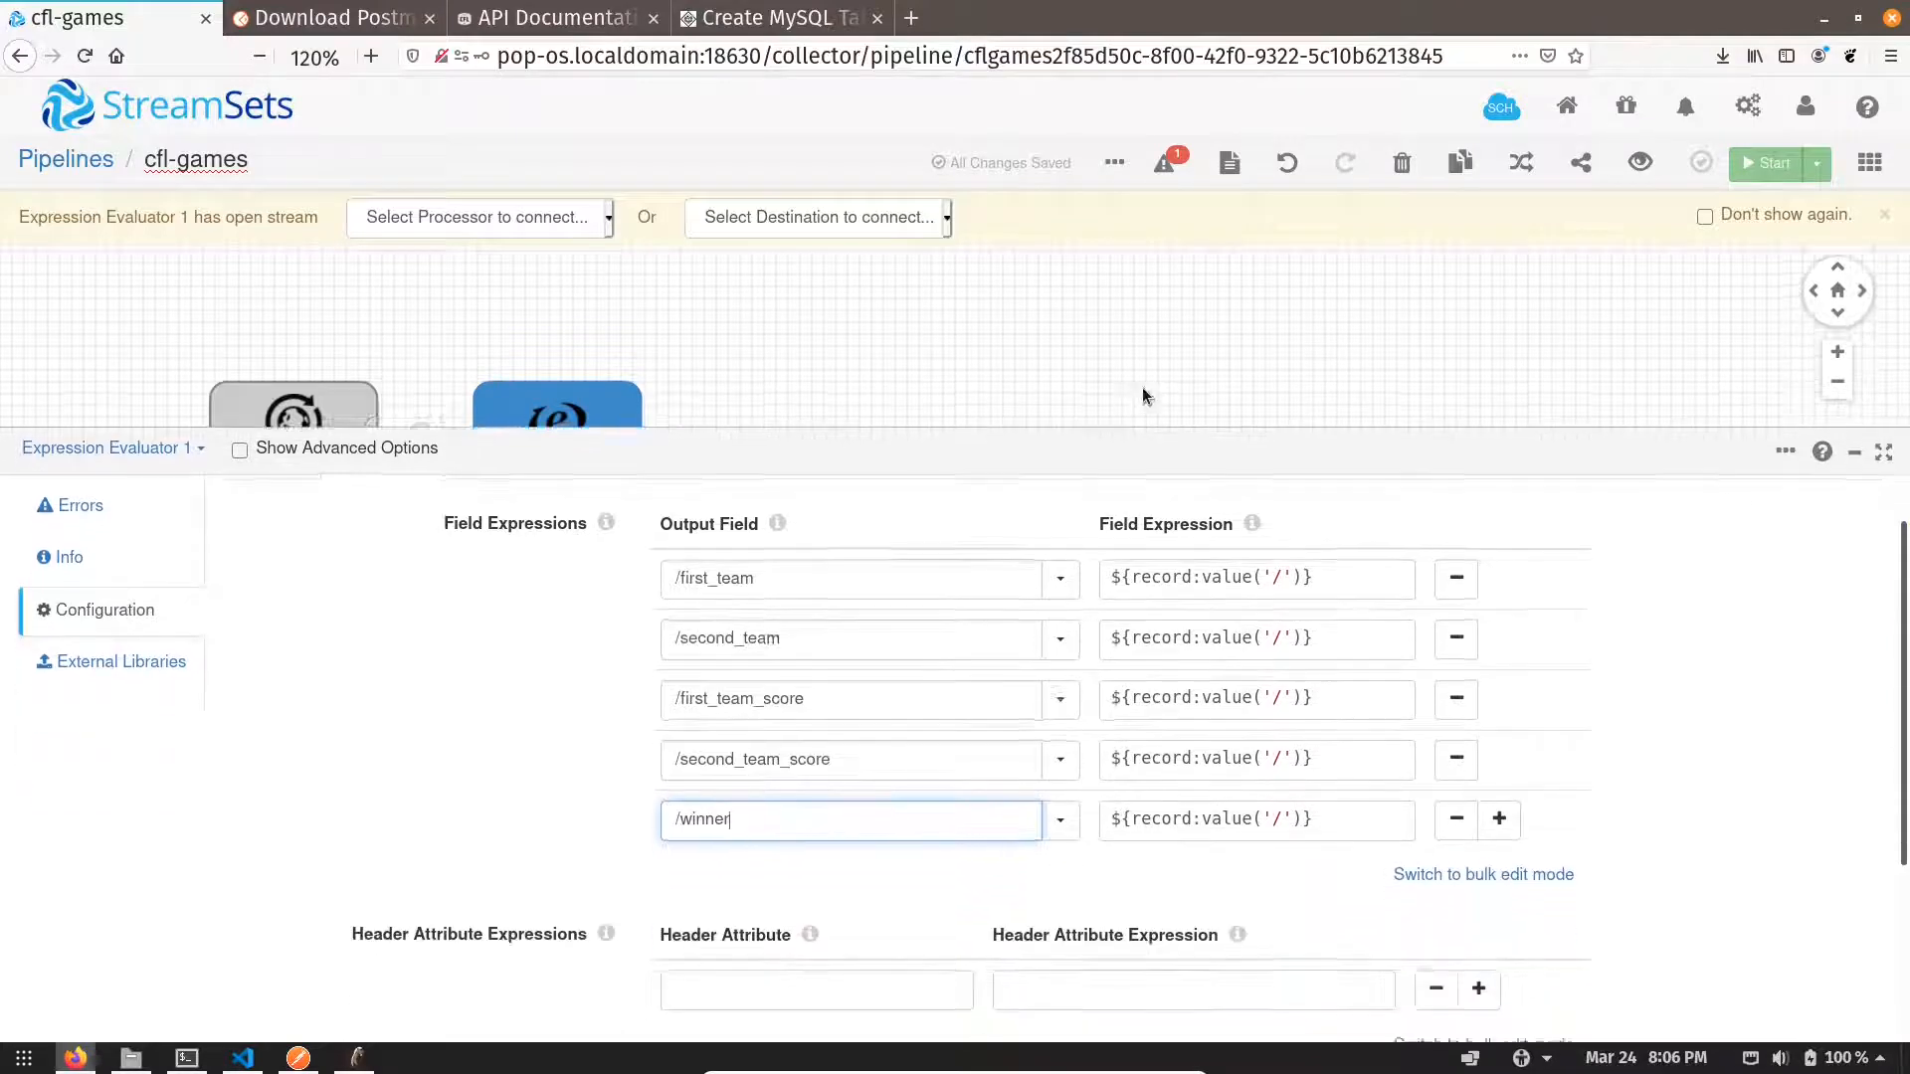
- Set the /first_team field expression to ${record:value('/team_1/abbreviation')}
click(1279, 524)
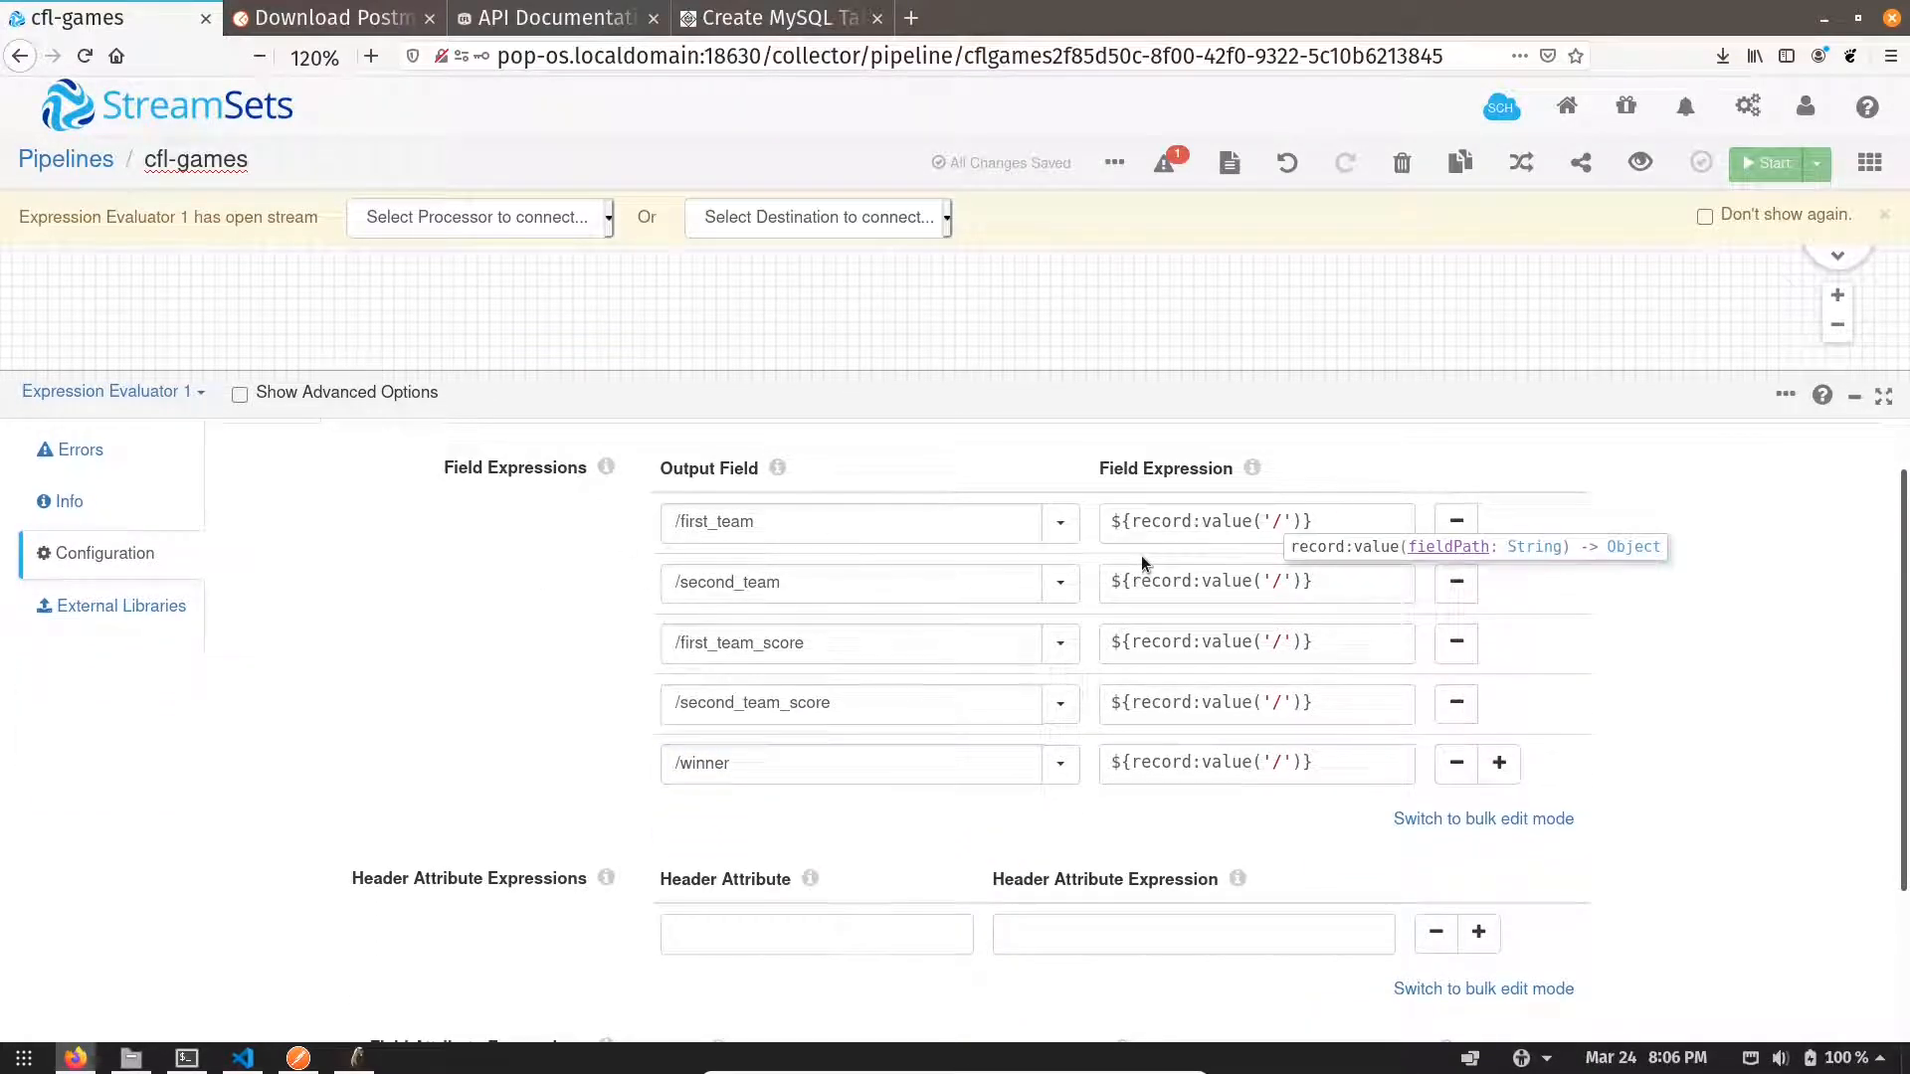
key(ctrl+space)
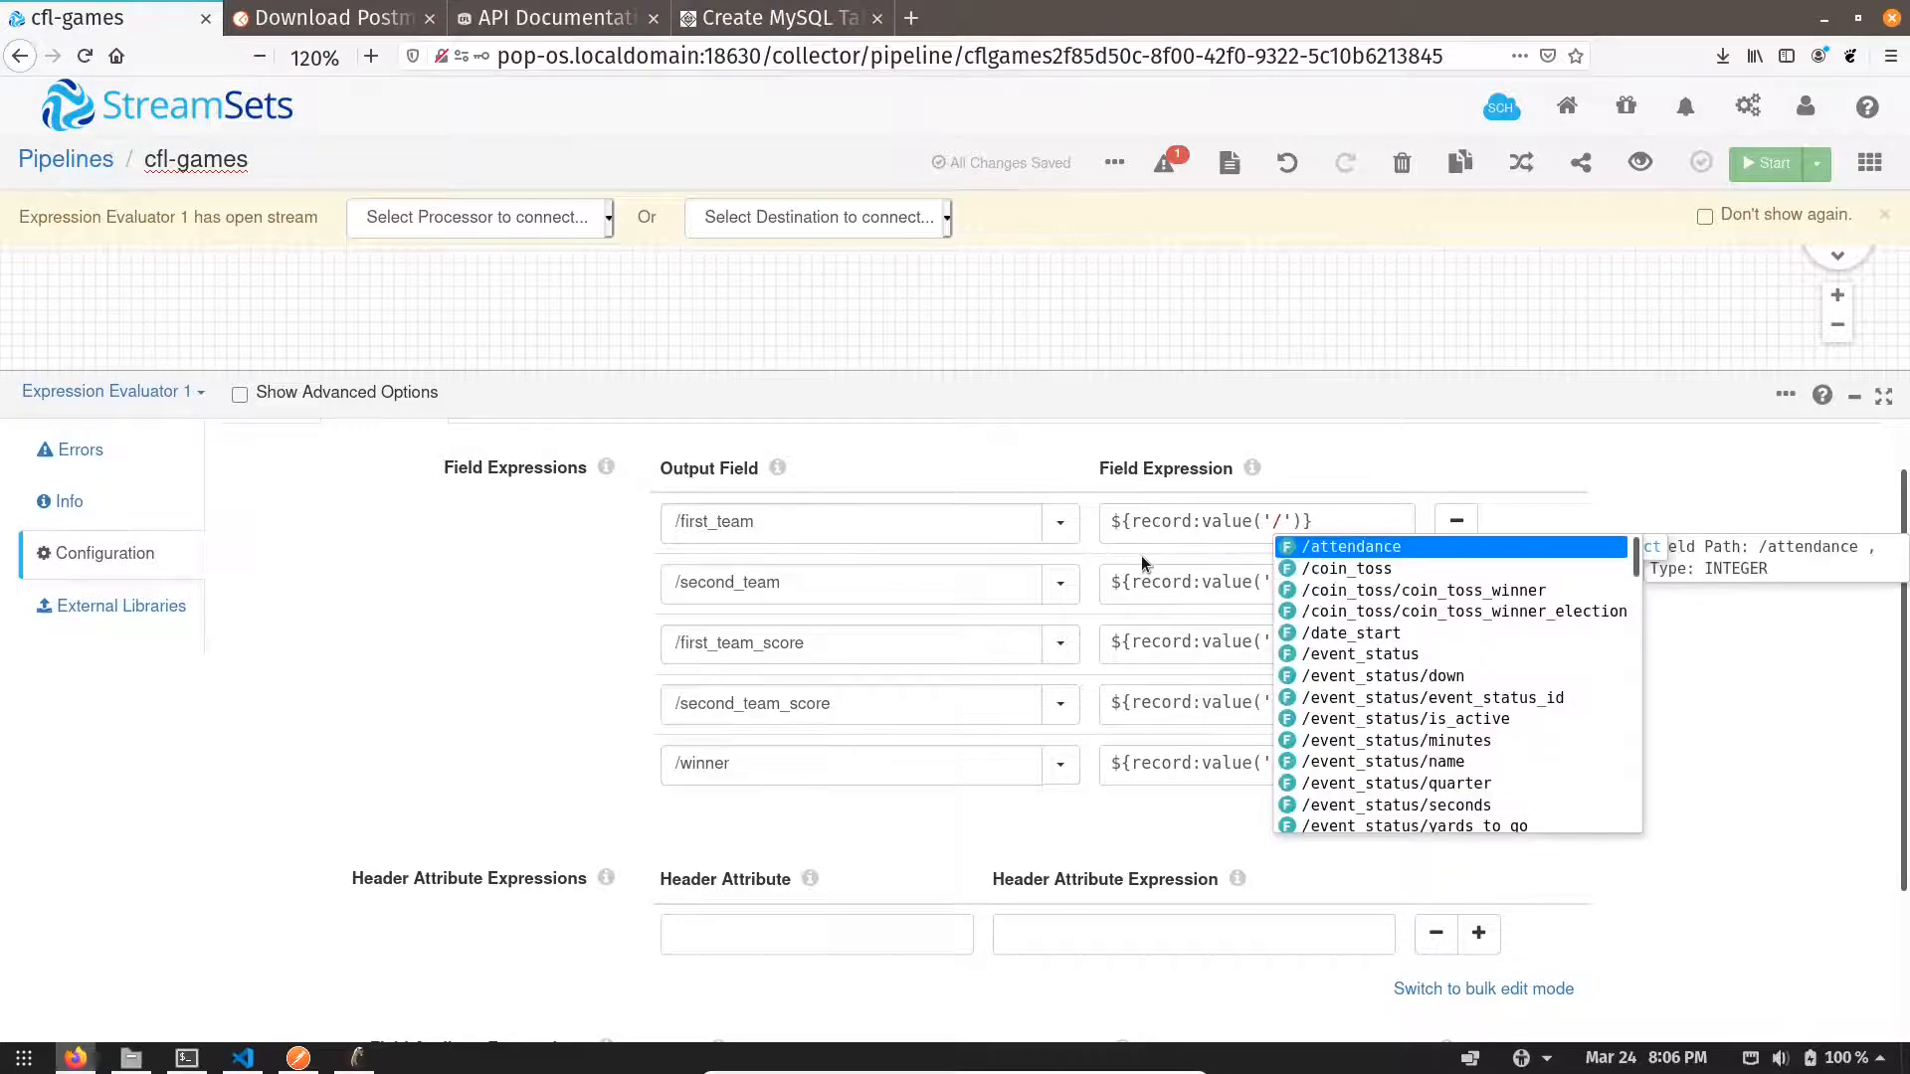
drag(1633, 583, 1634, 636)
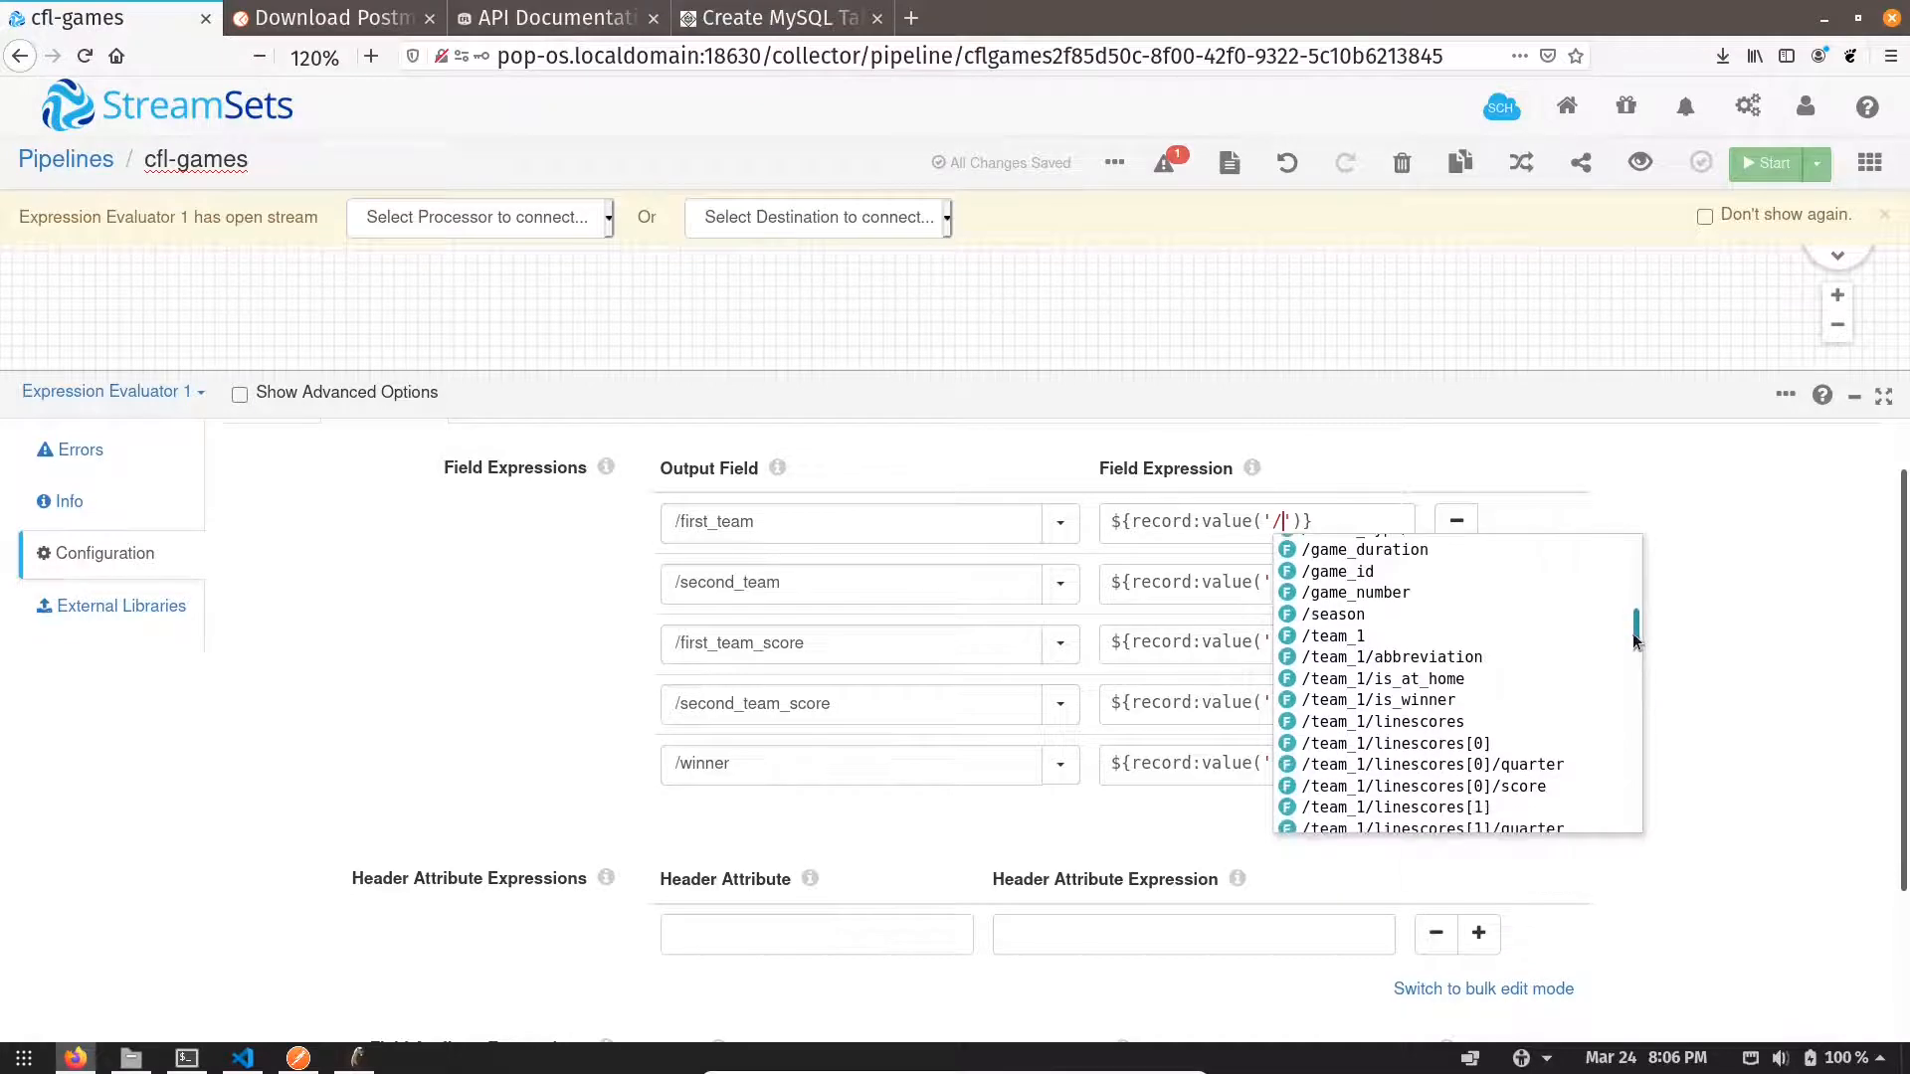
click(1396, 658)
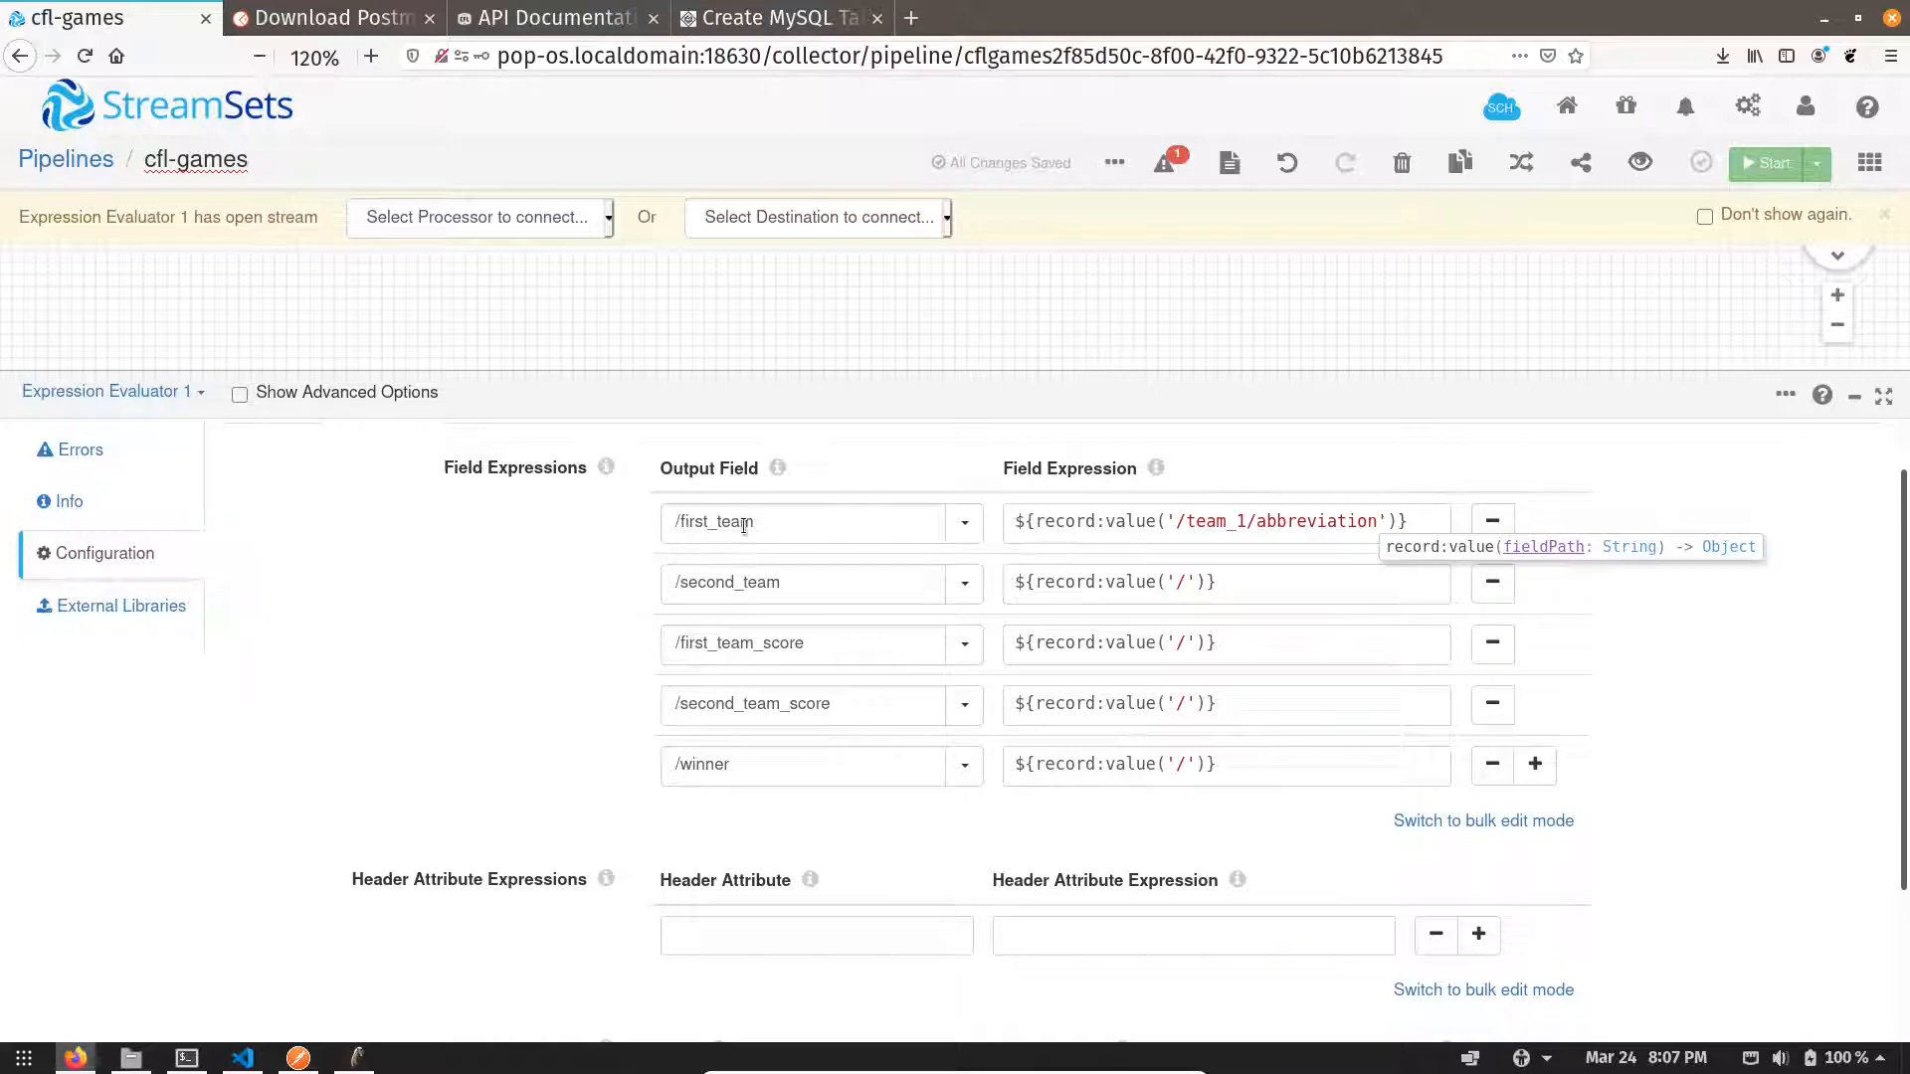
- Set the /second_team field expression to ${record:value('/team_2/abbreviation')}
click(1184, 582)
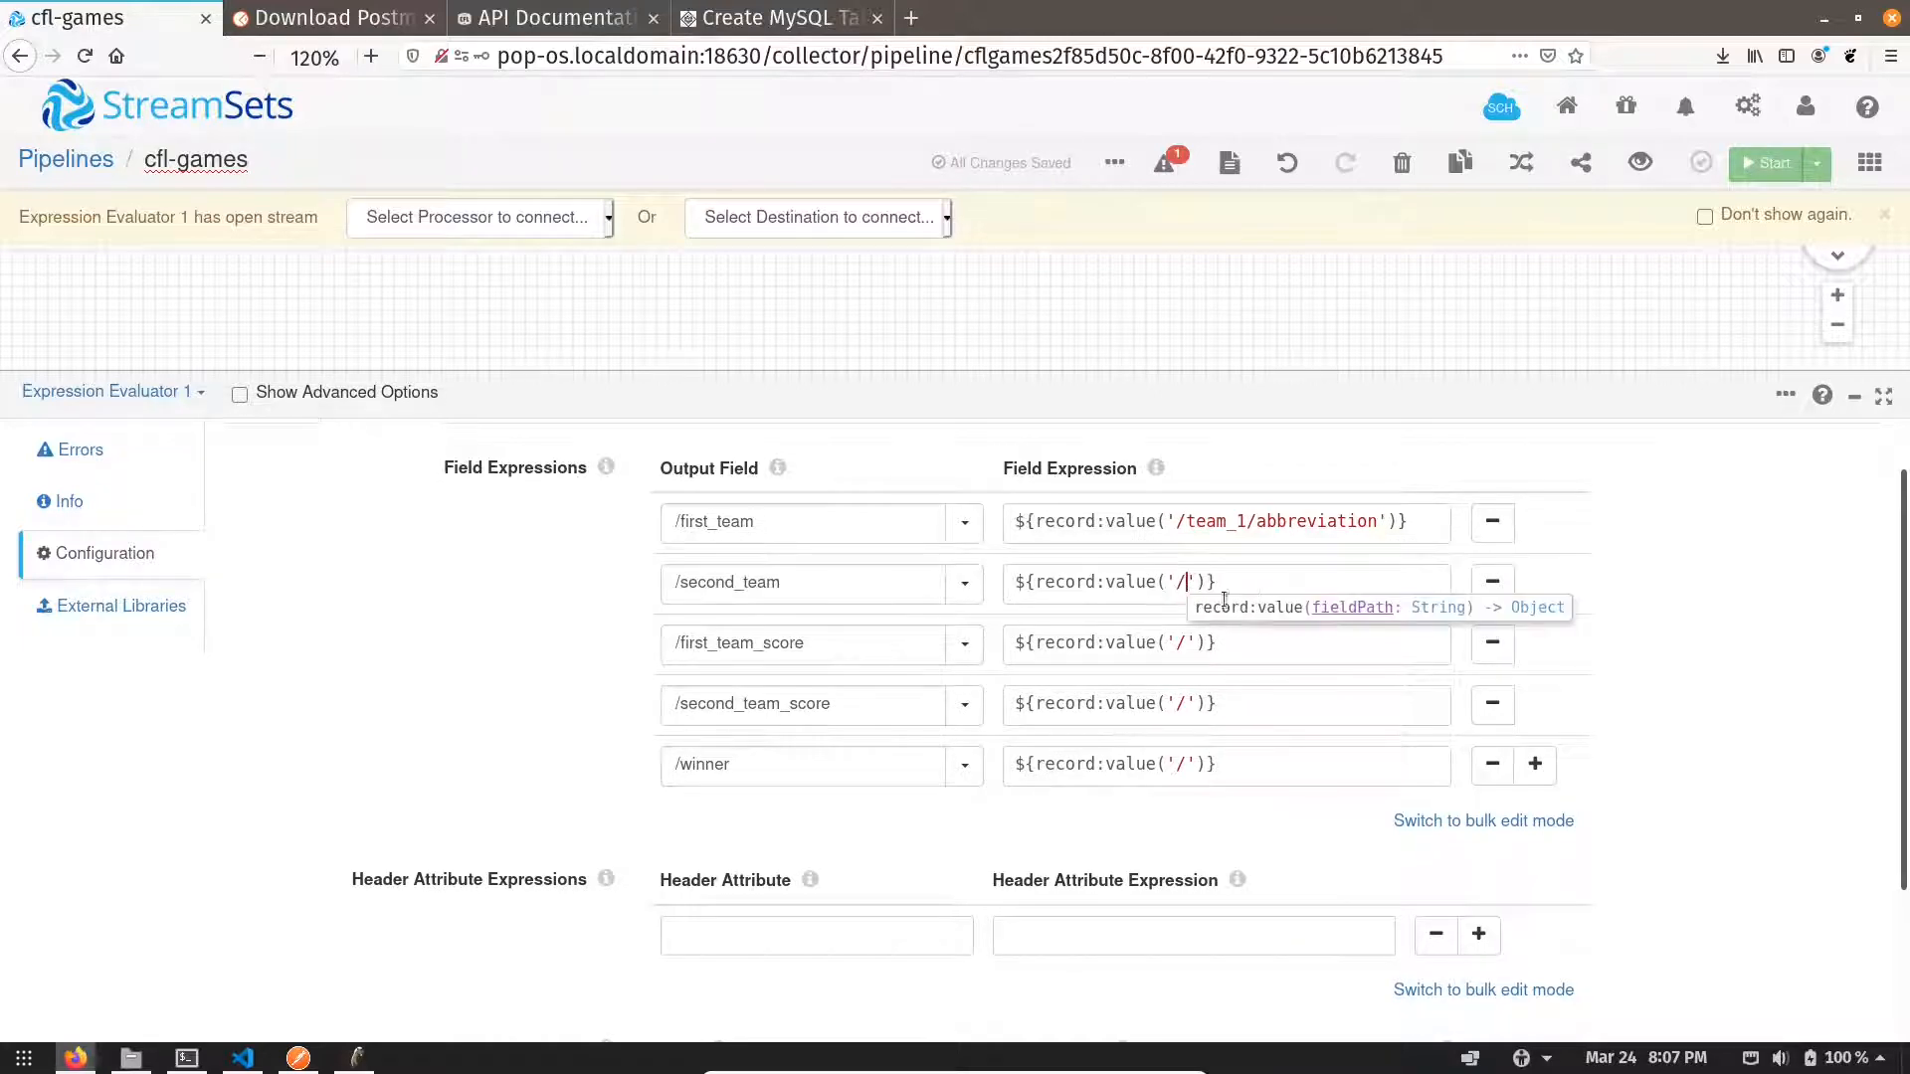
text(team_2)
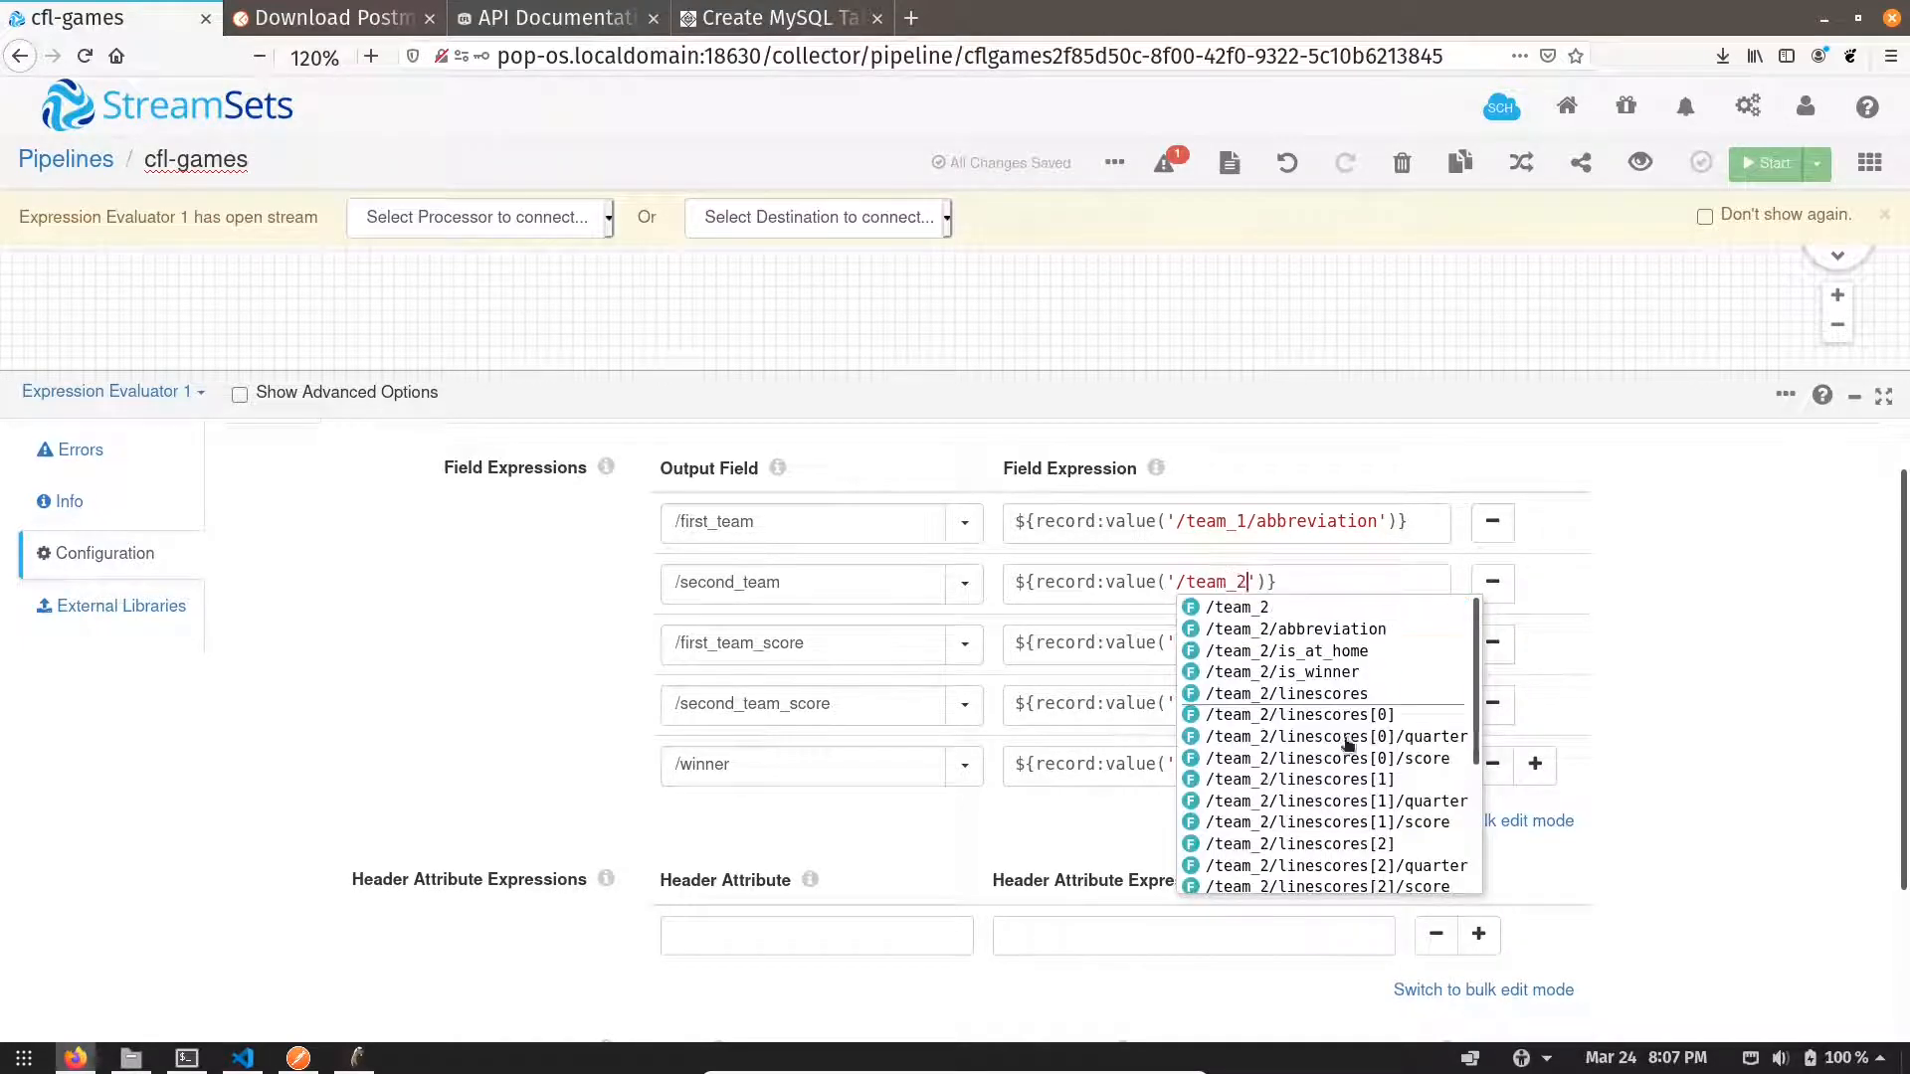
click(1331, 629)
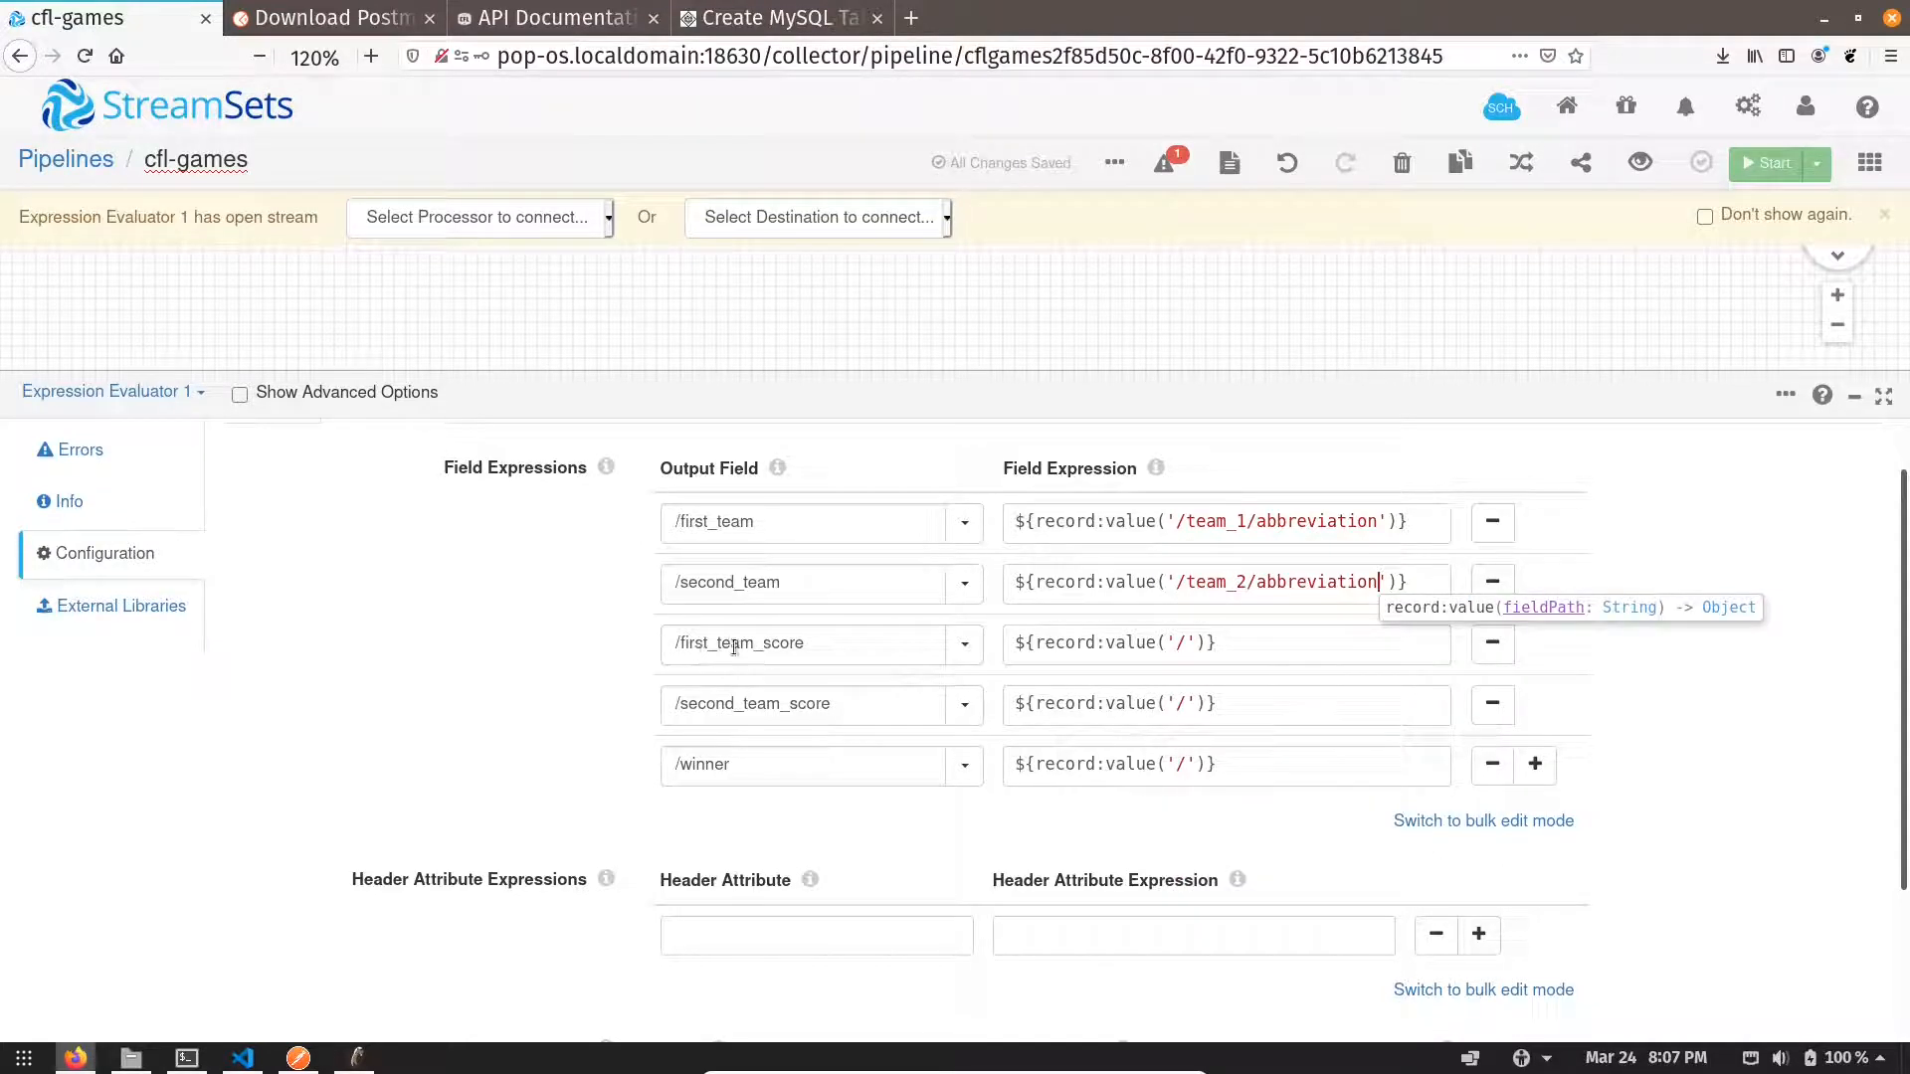
- Check team_1's score field in the Postman response and set the /first_team_score field expression in StreamSets to ${record:value('/team_1/score')}
click(1189, 641)
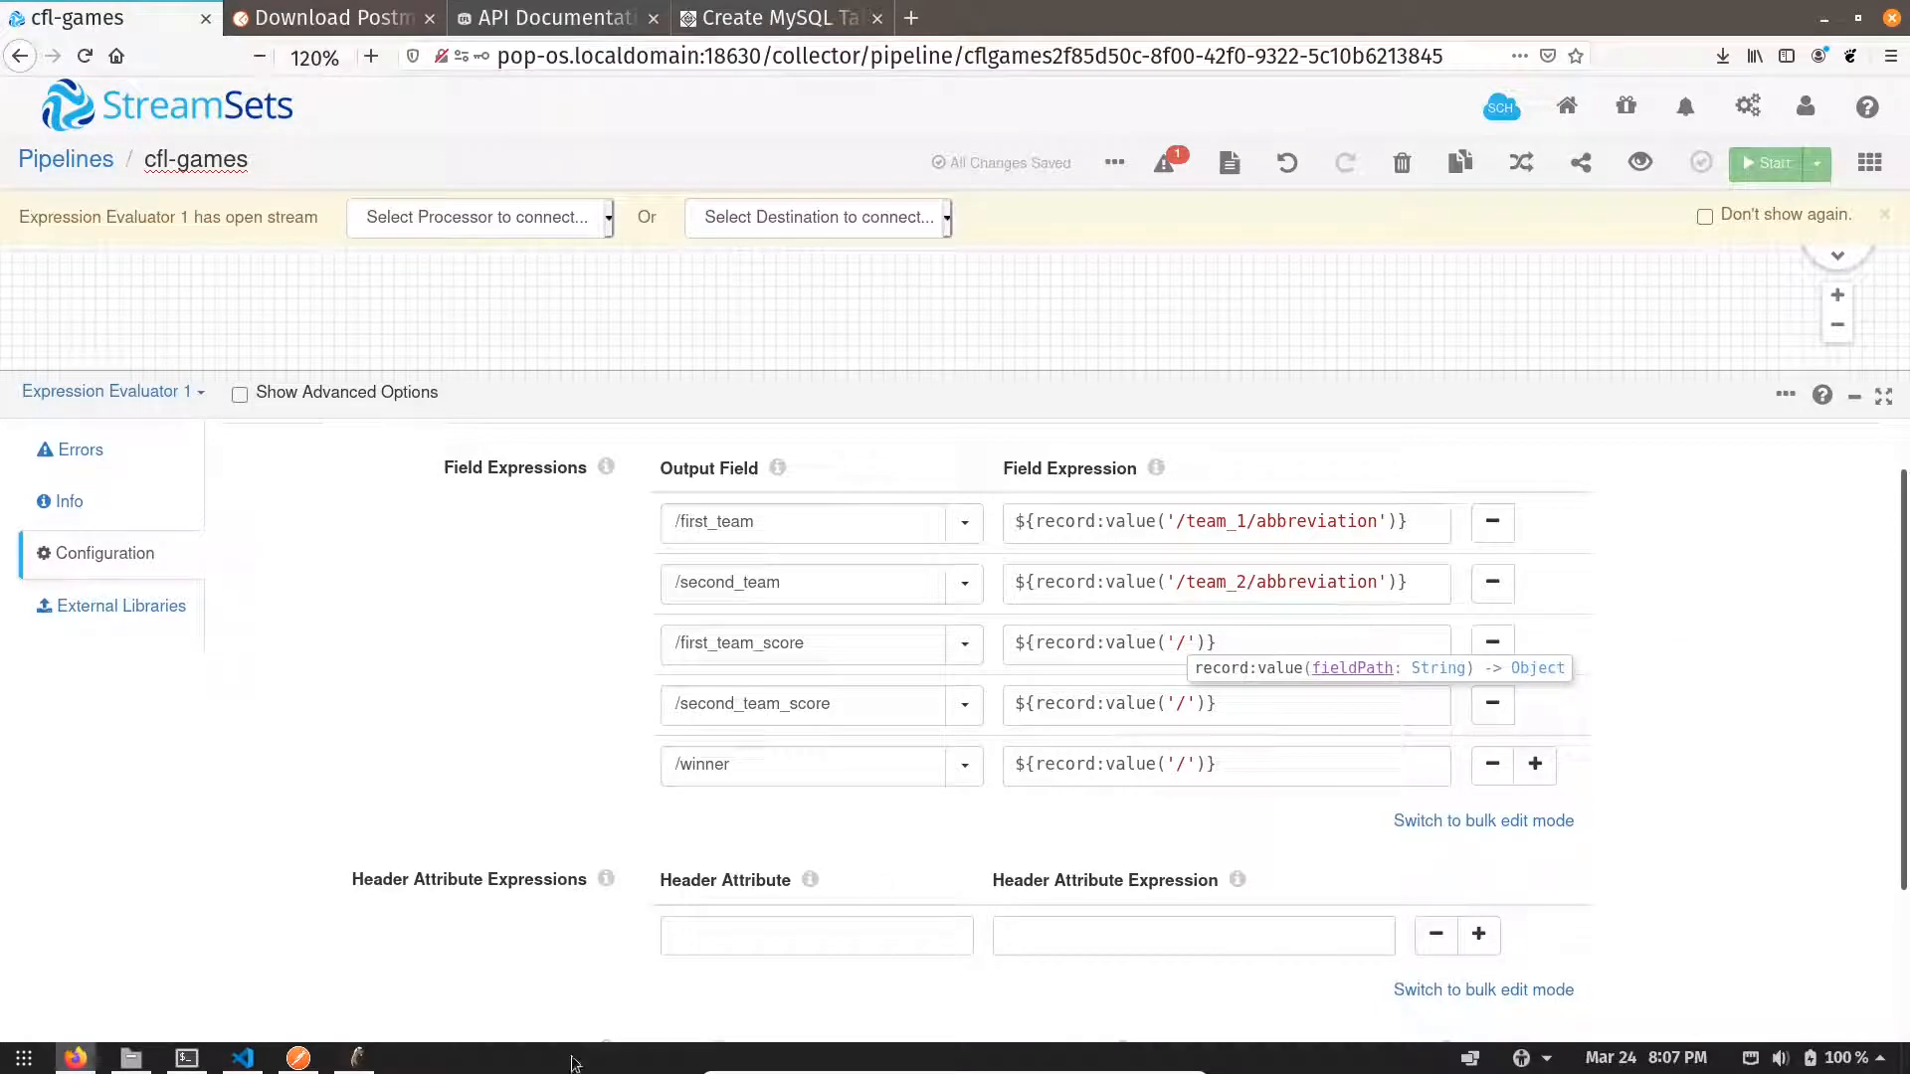
click(301, 1061)
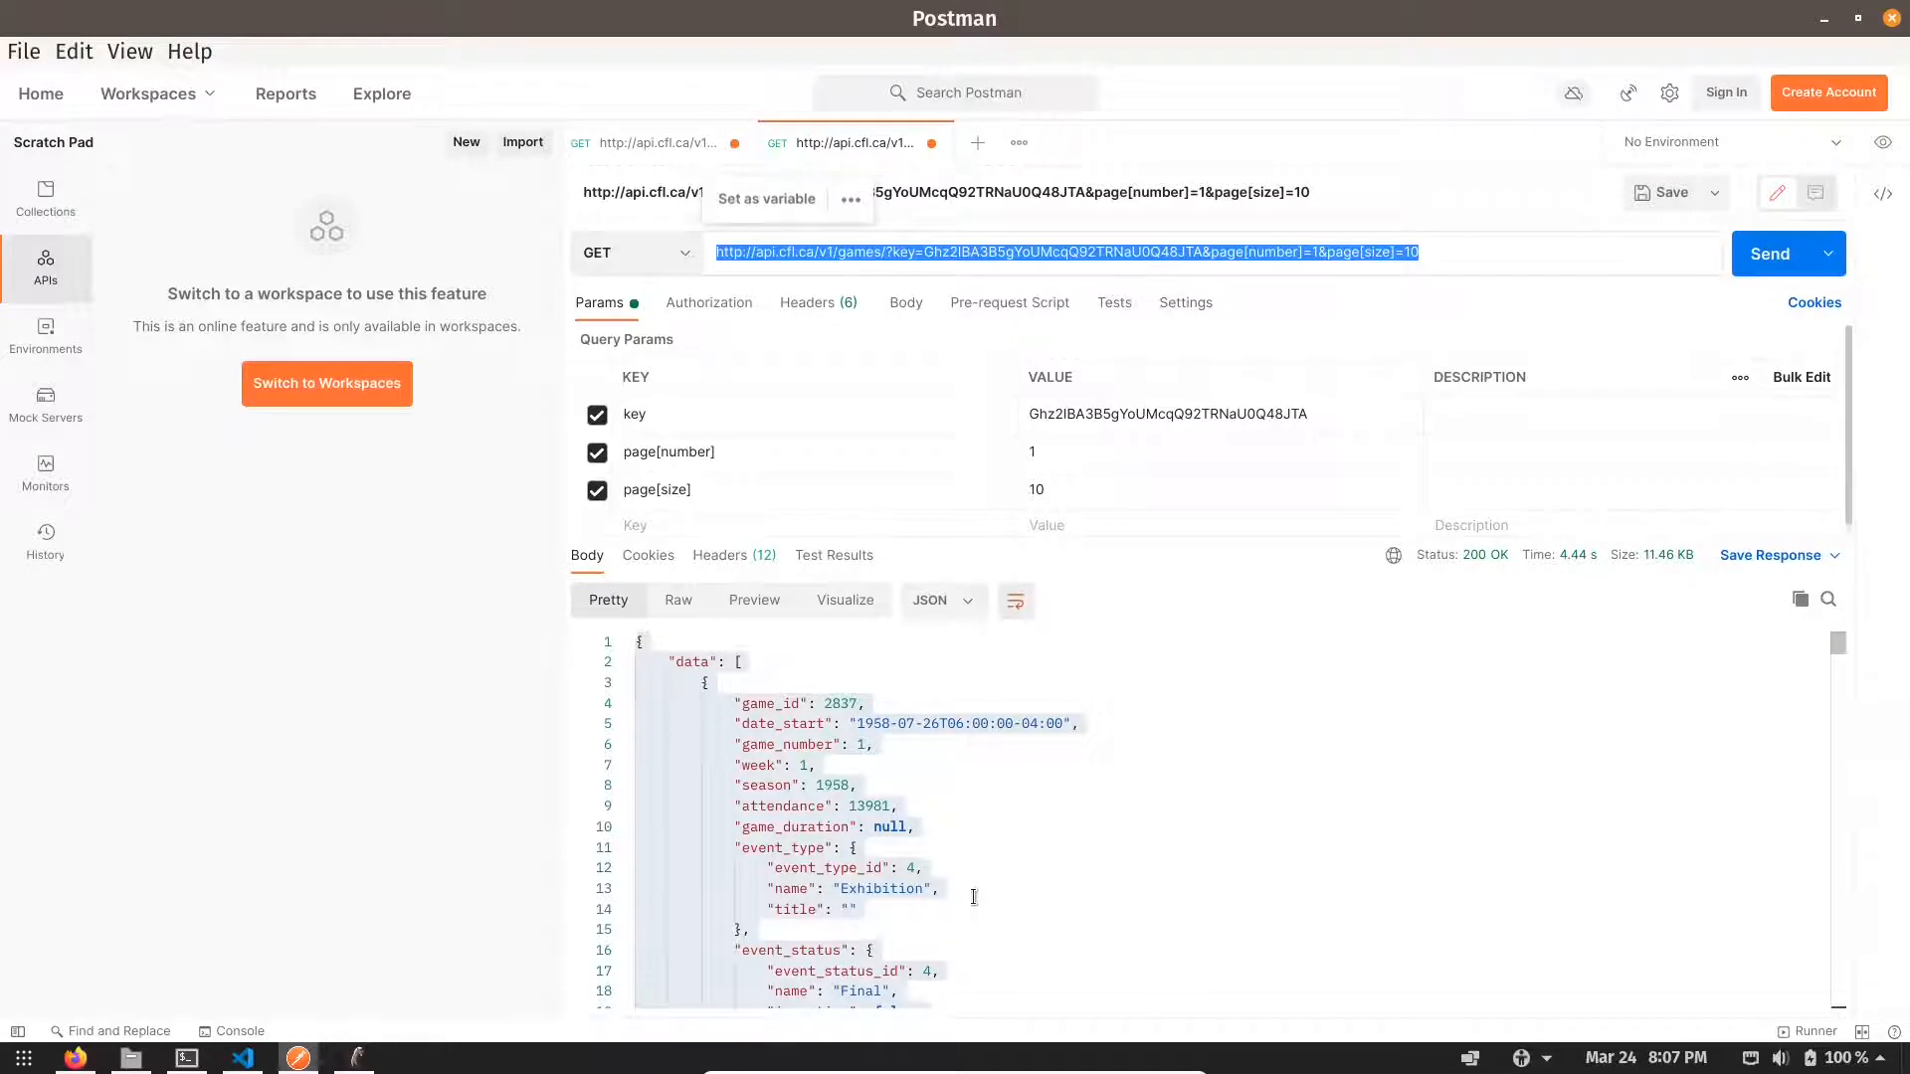
scroll(974, 897, down, 10)
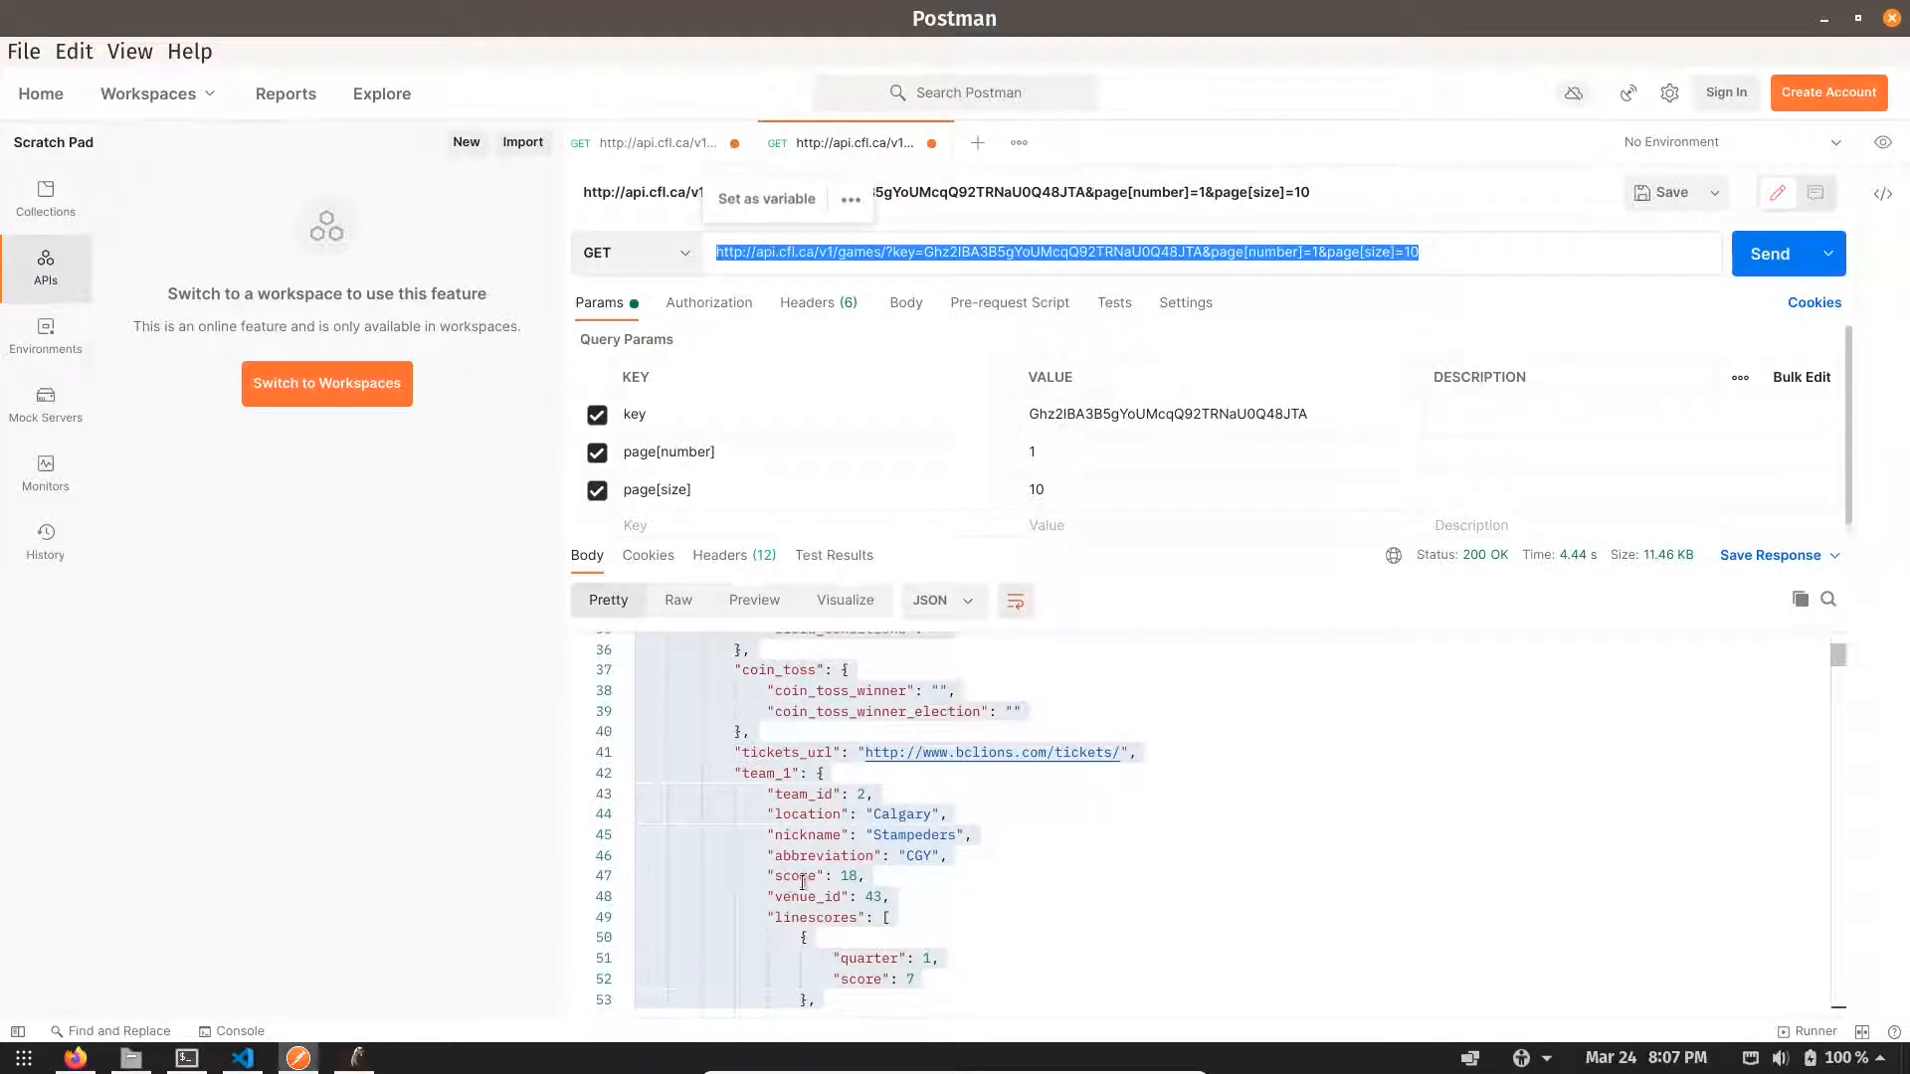
key(alt+Tab)
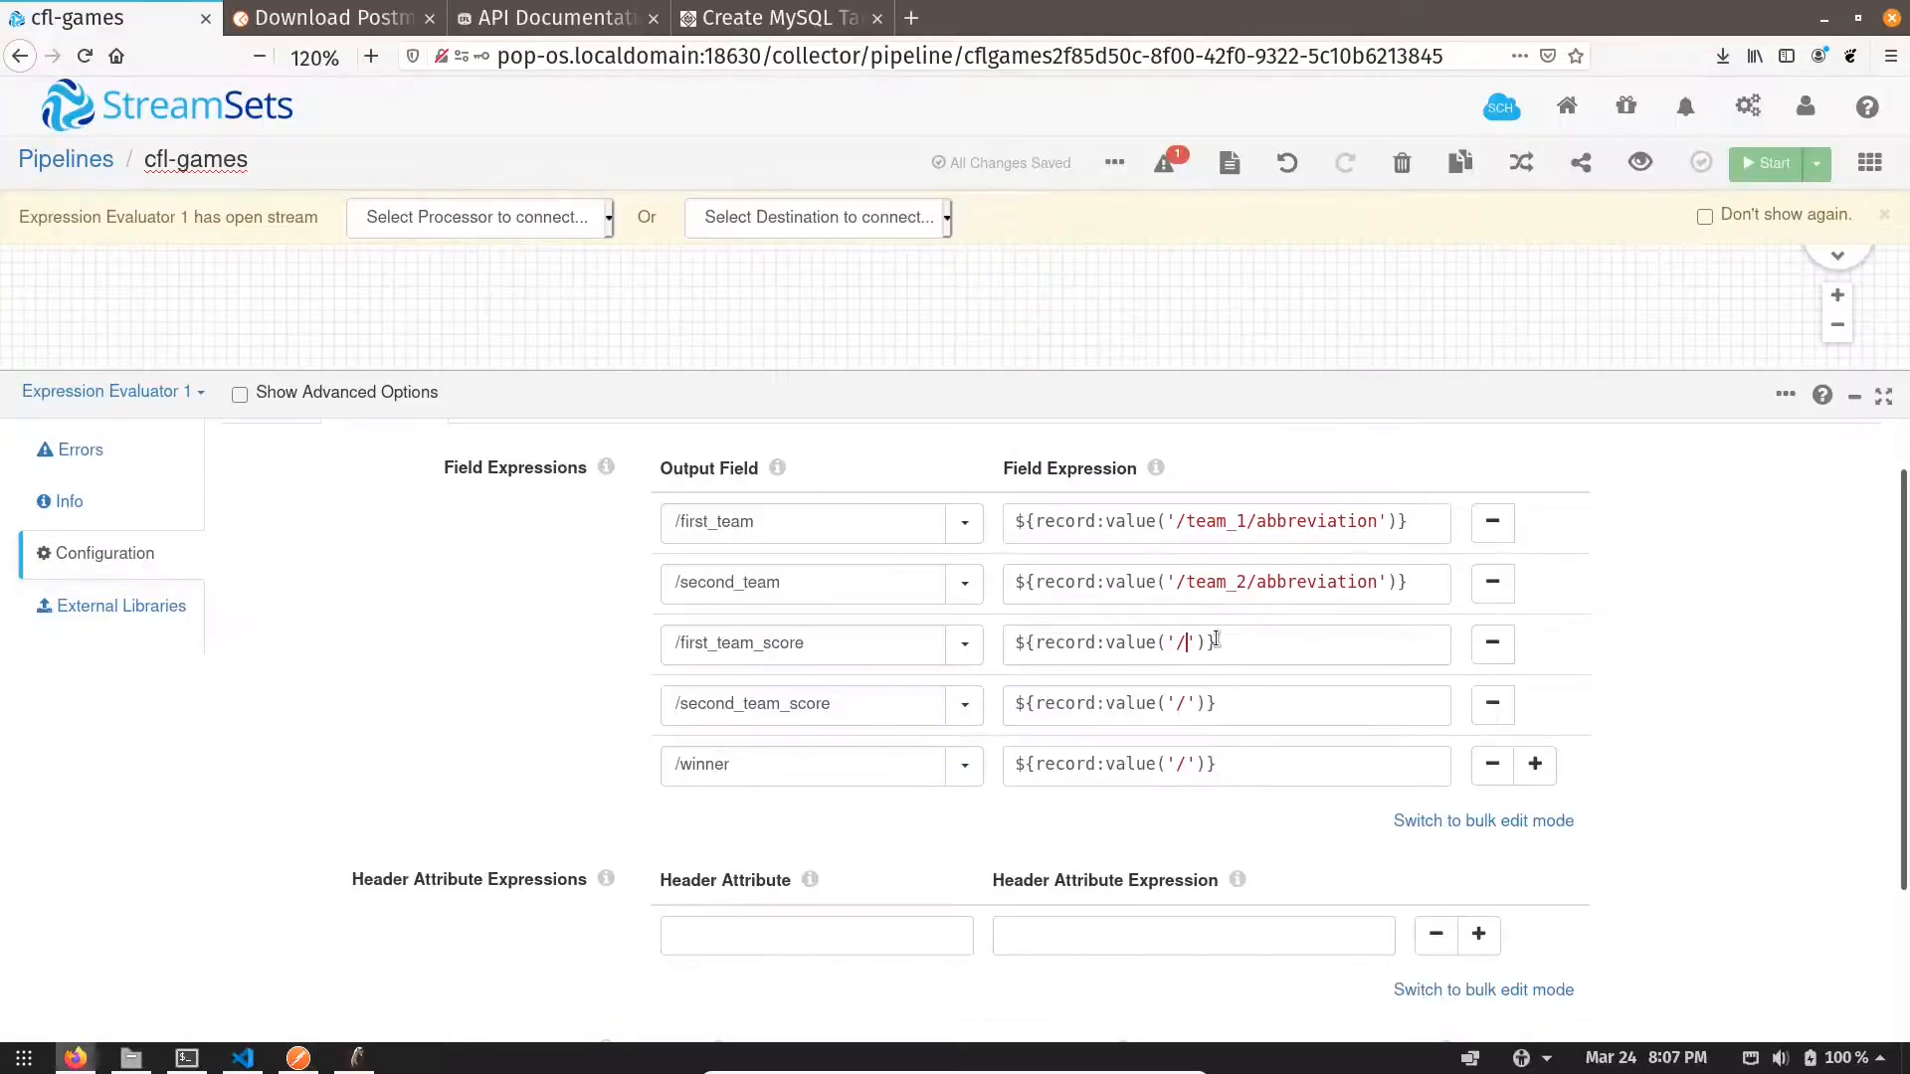
text(team_)
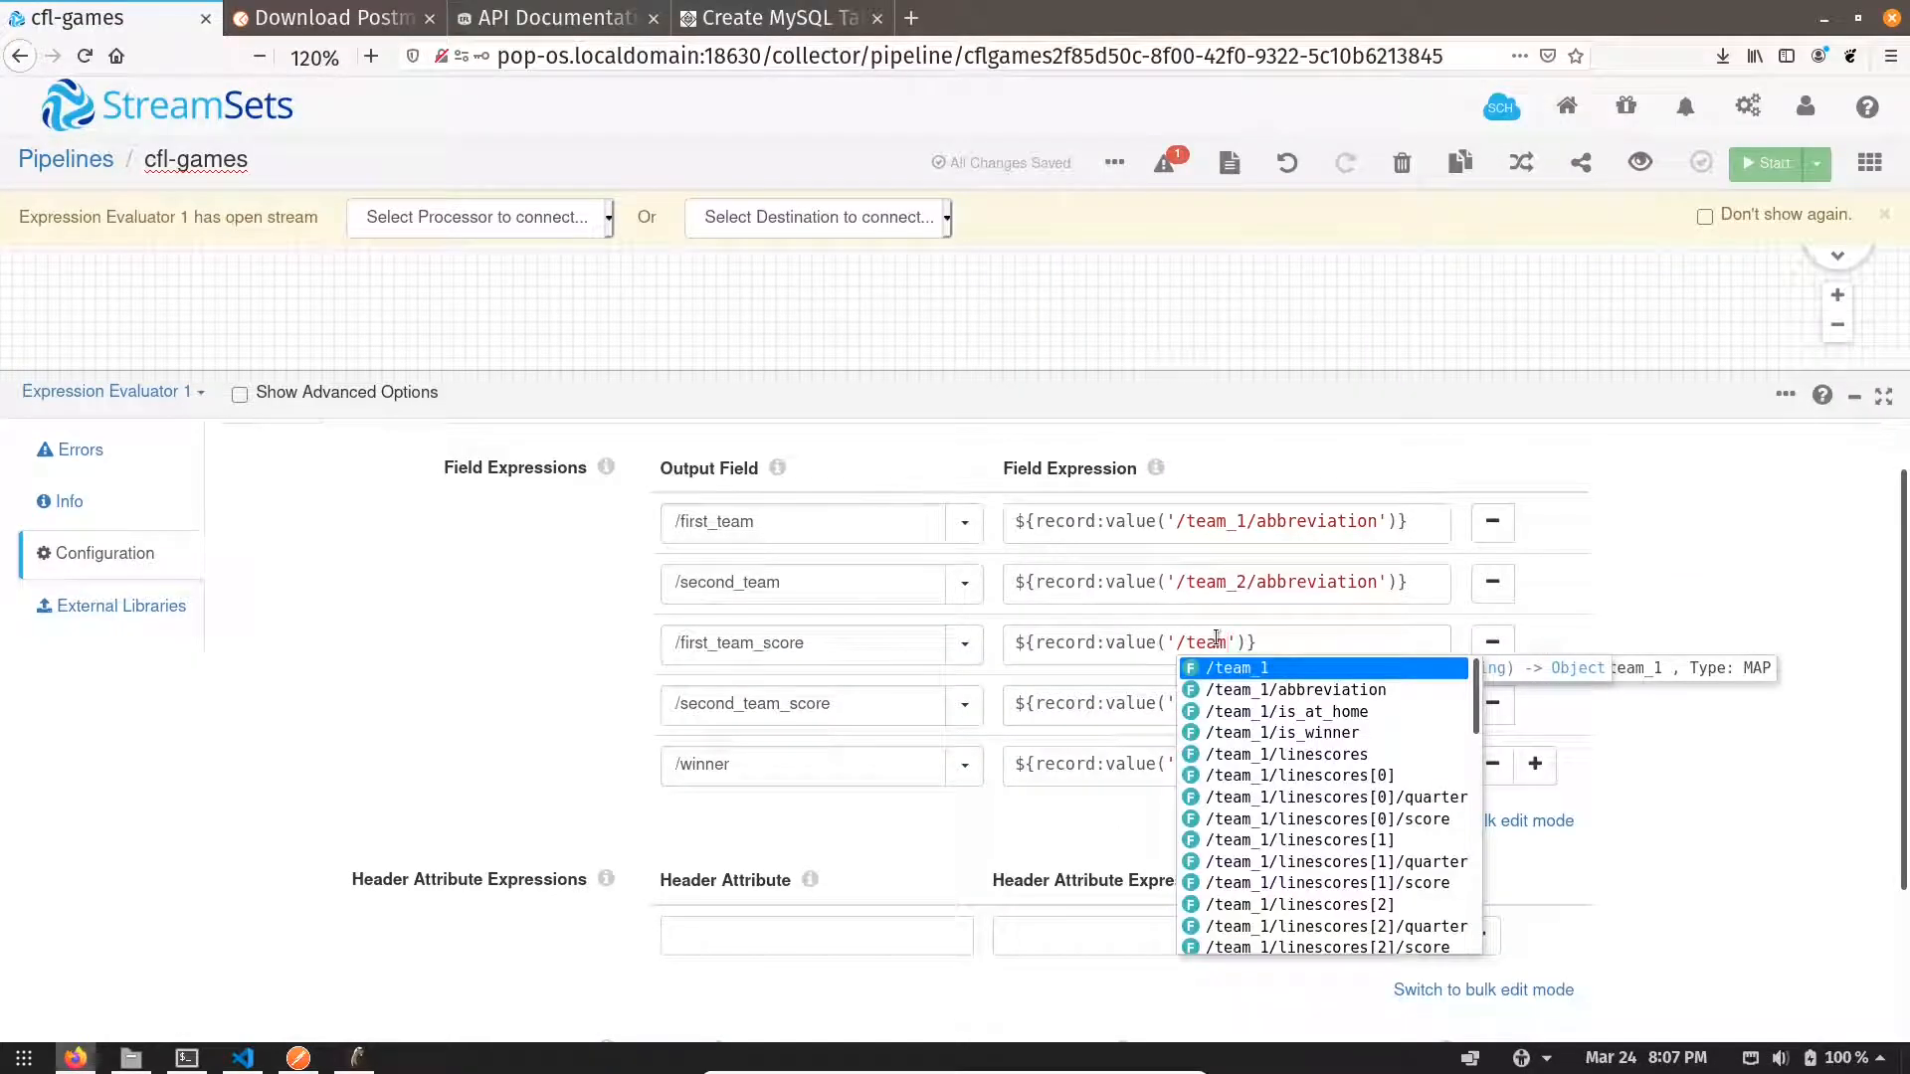
text(1/s)
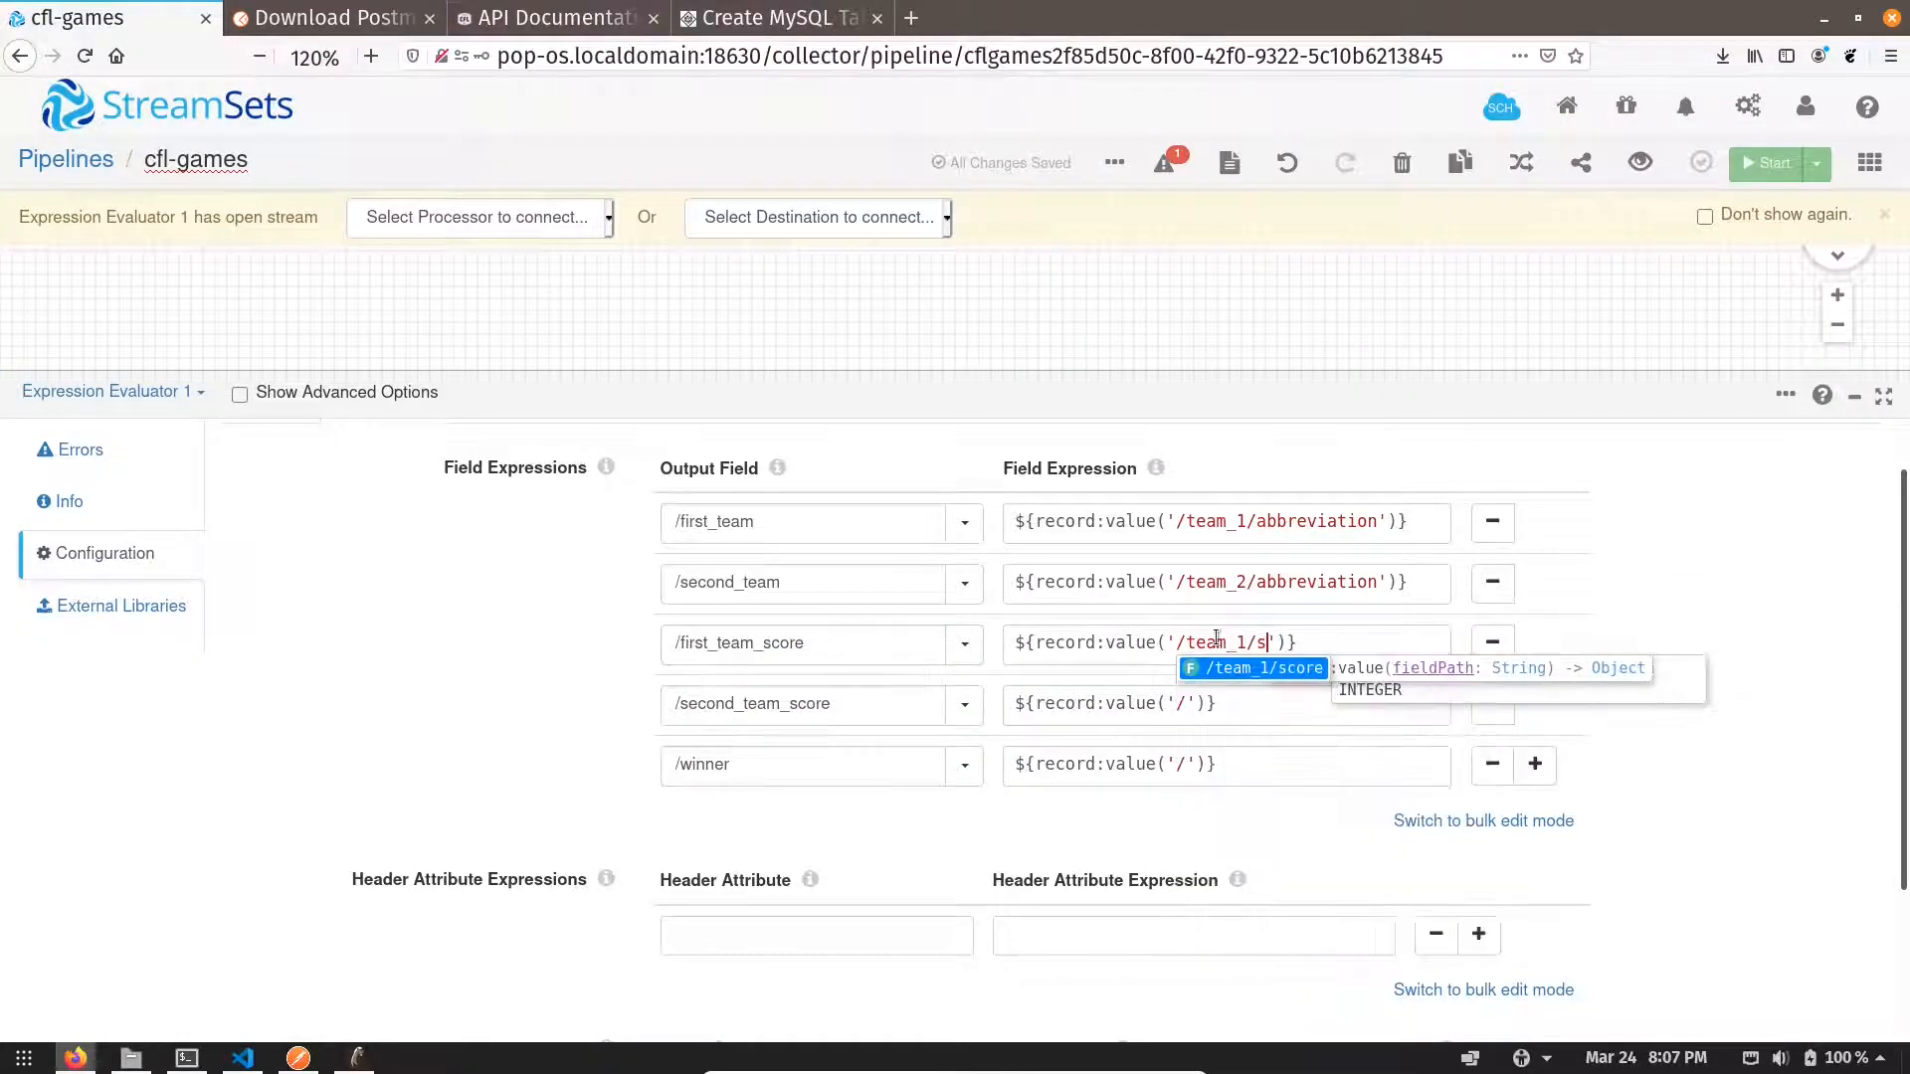
key(Return)
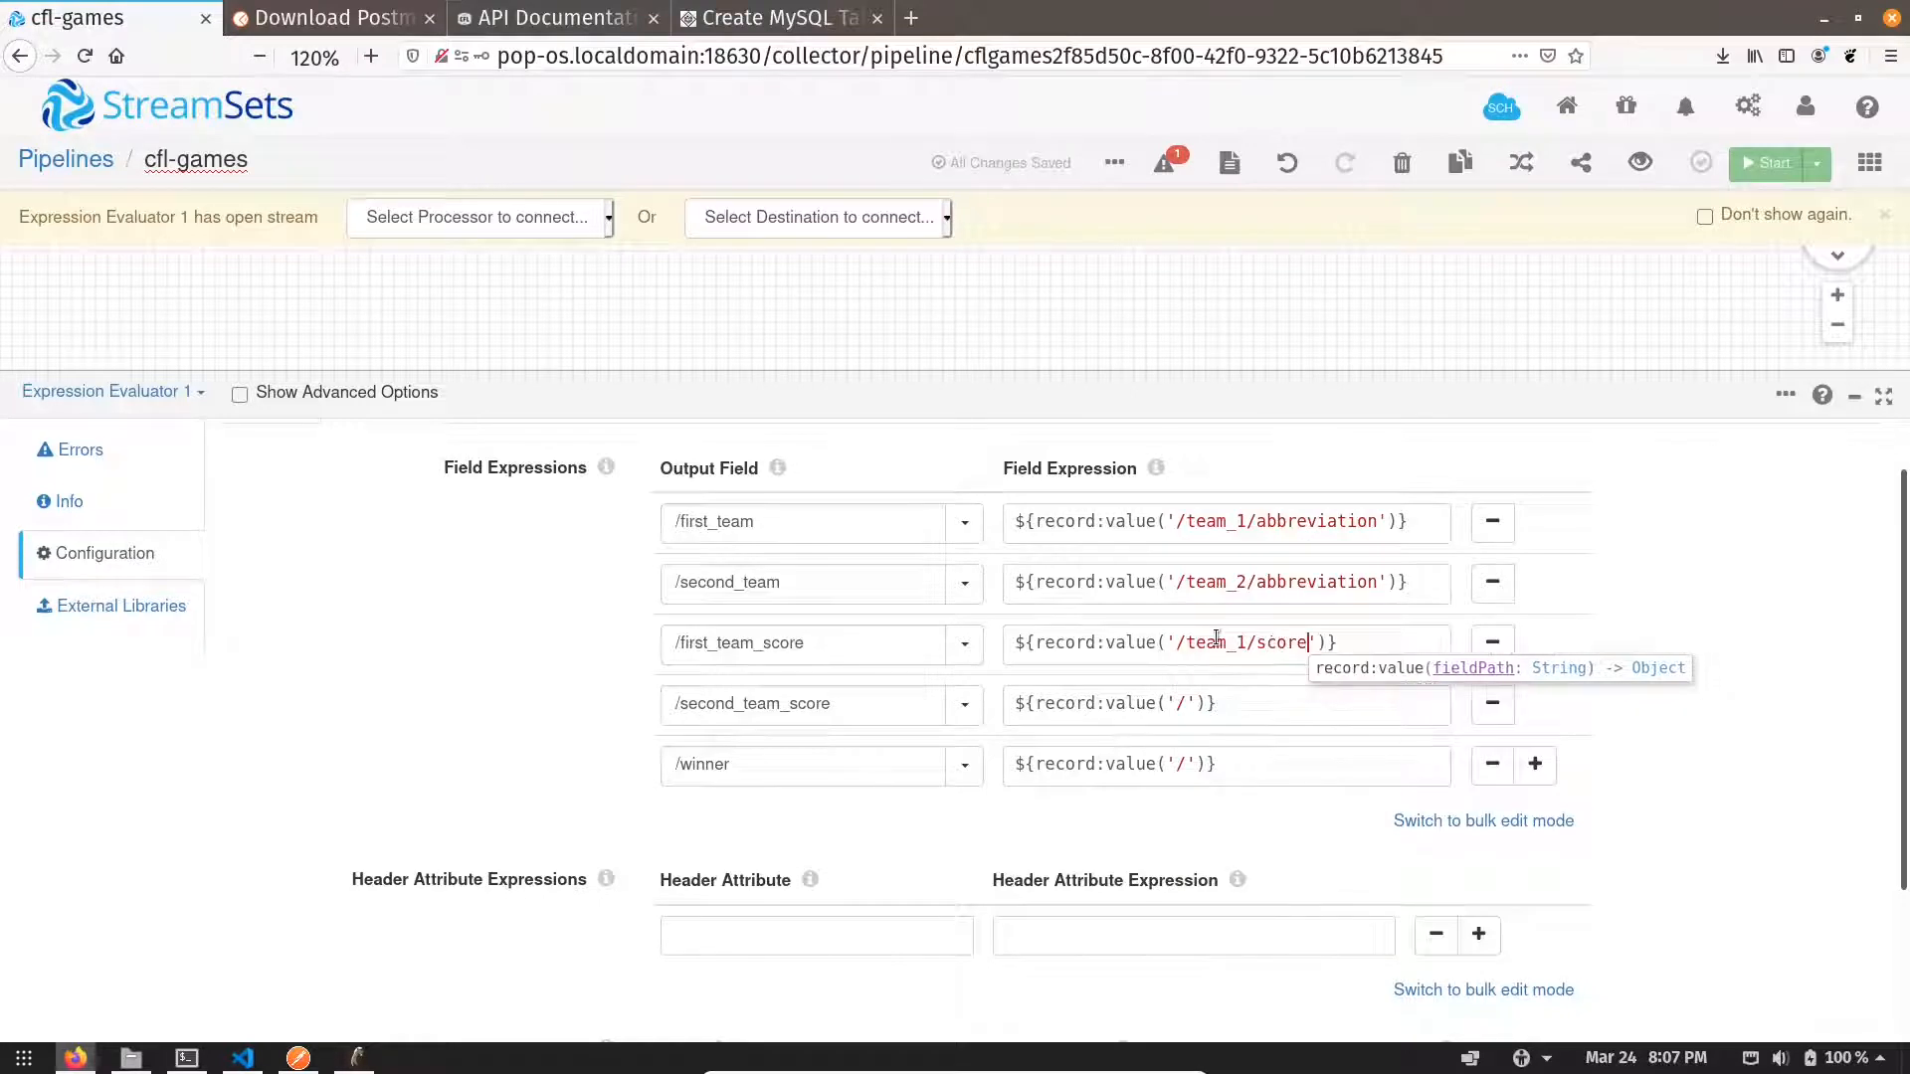
- Set the /second_team_score field expression to ${record:value('/team_2/score')}
click(1189, 706)
text(team)
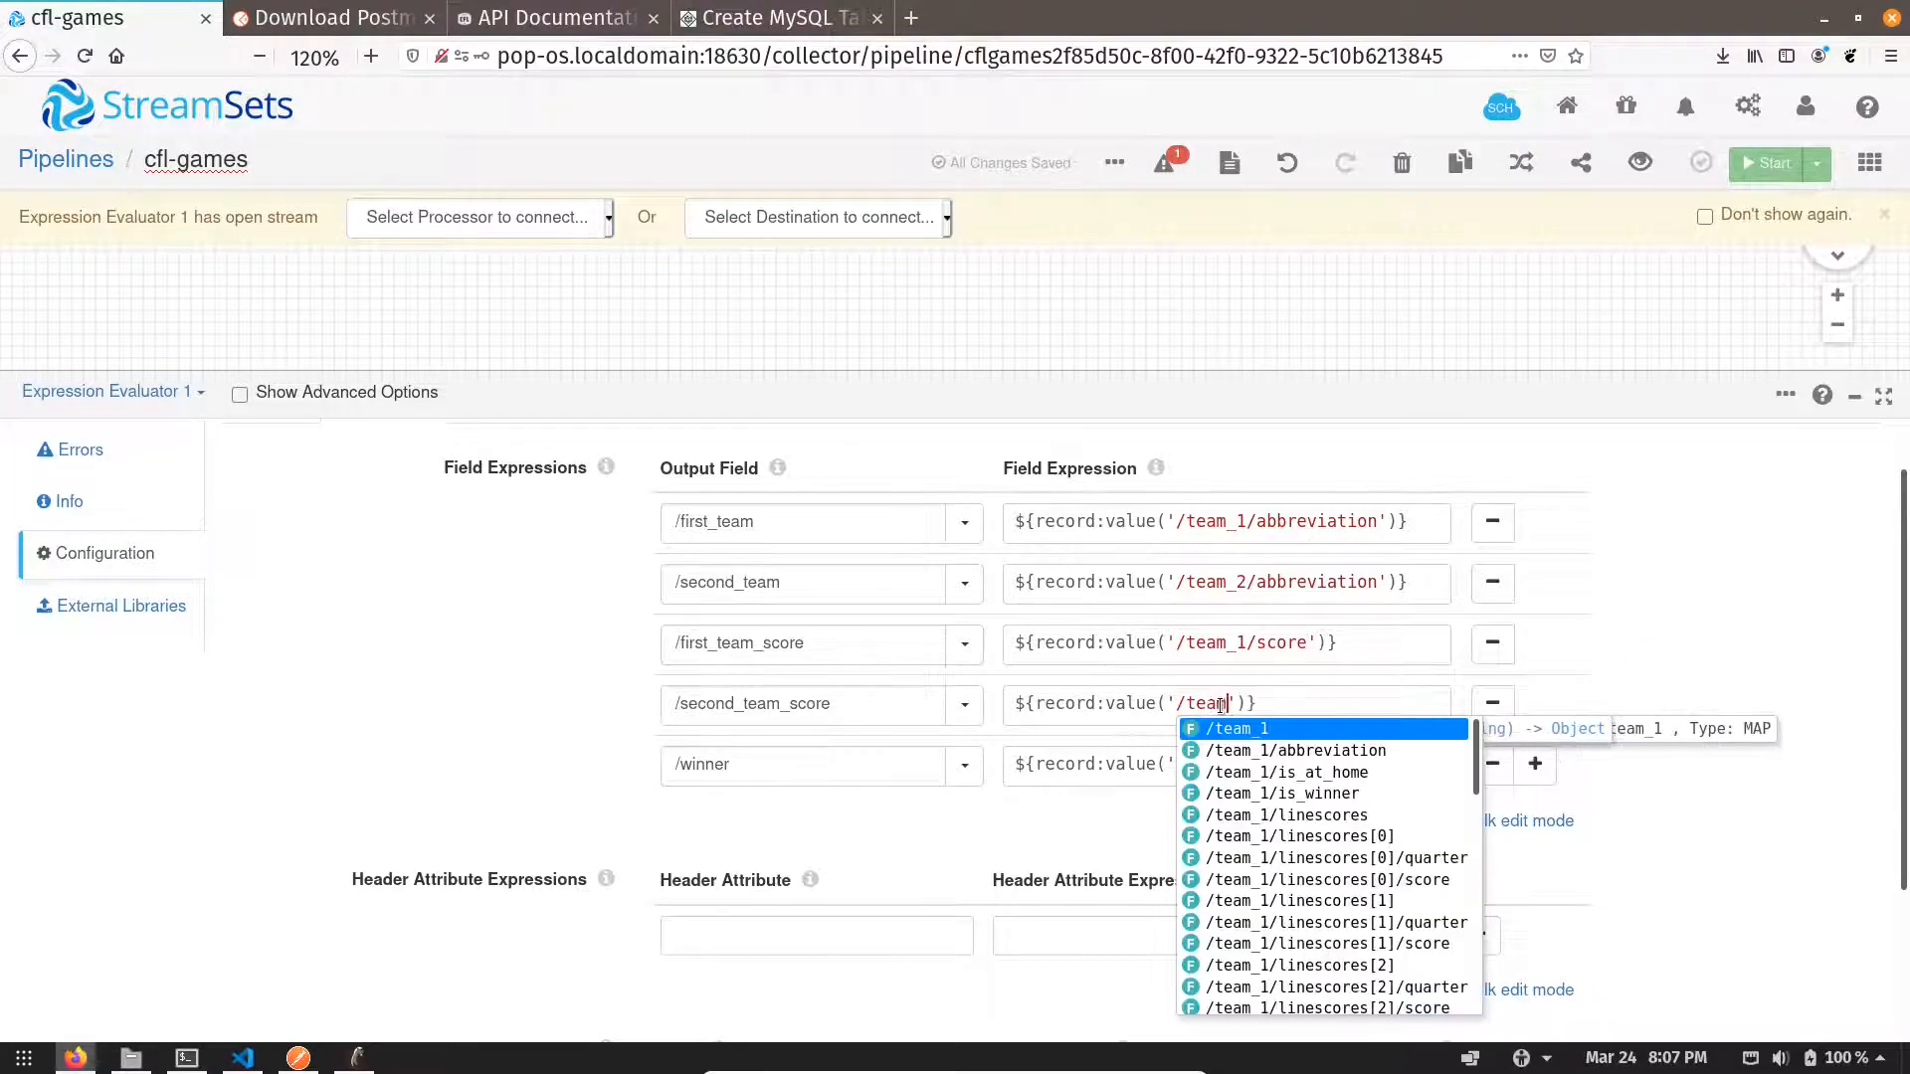
text(_2/s)
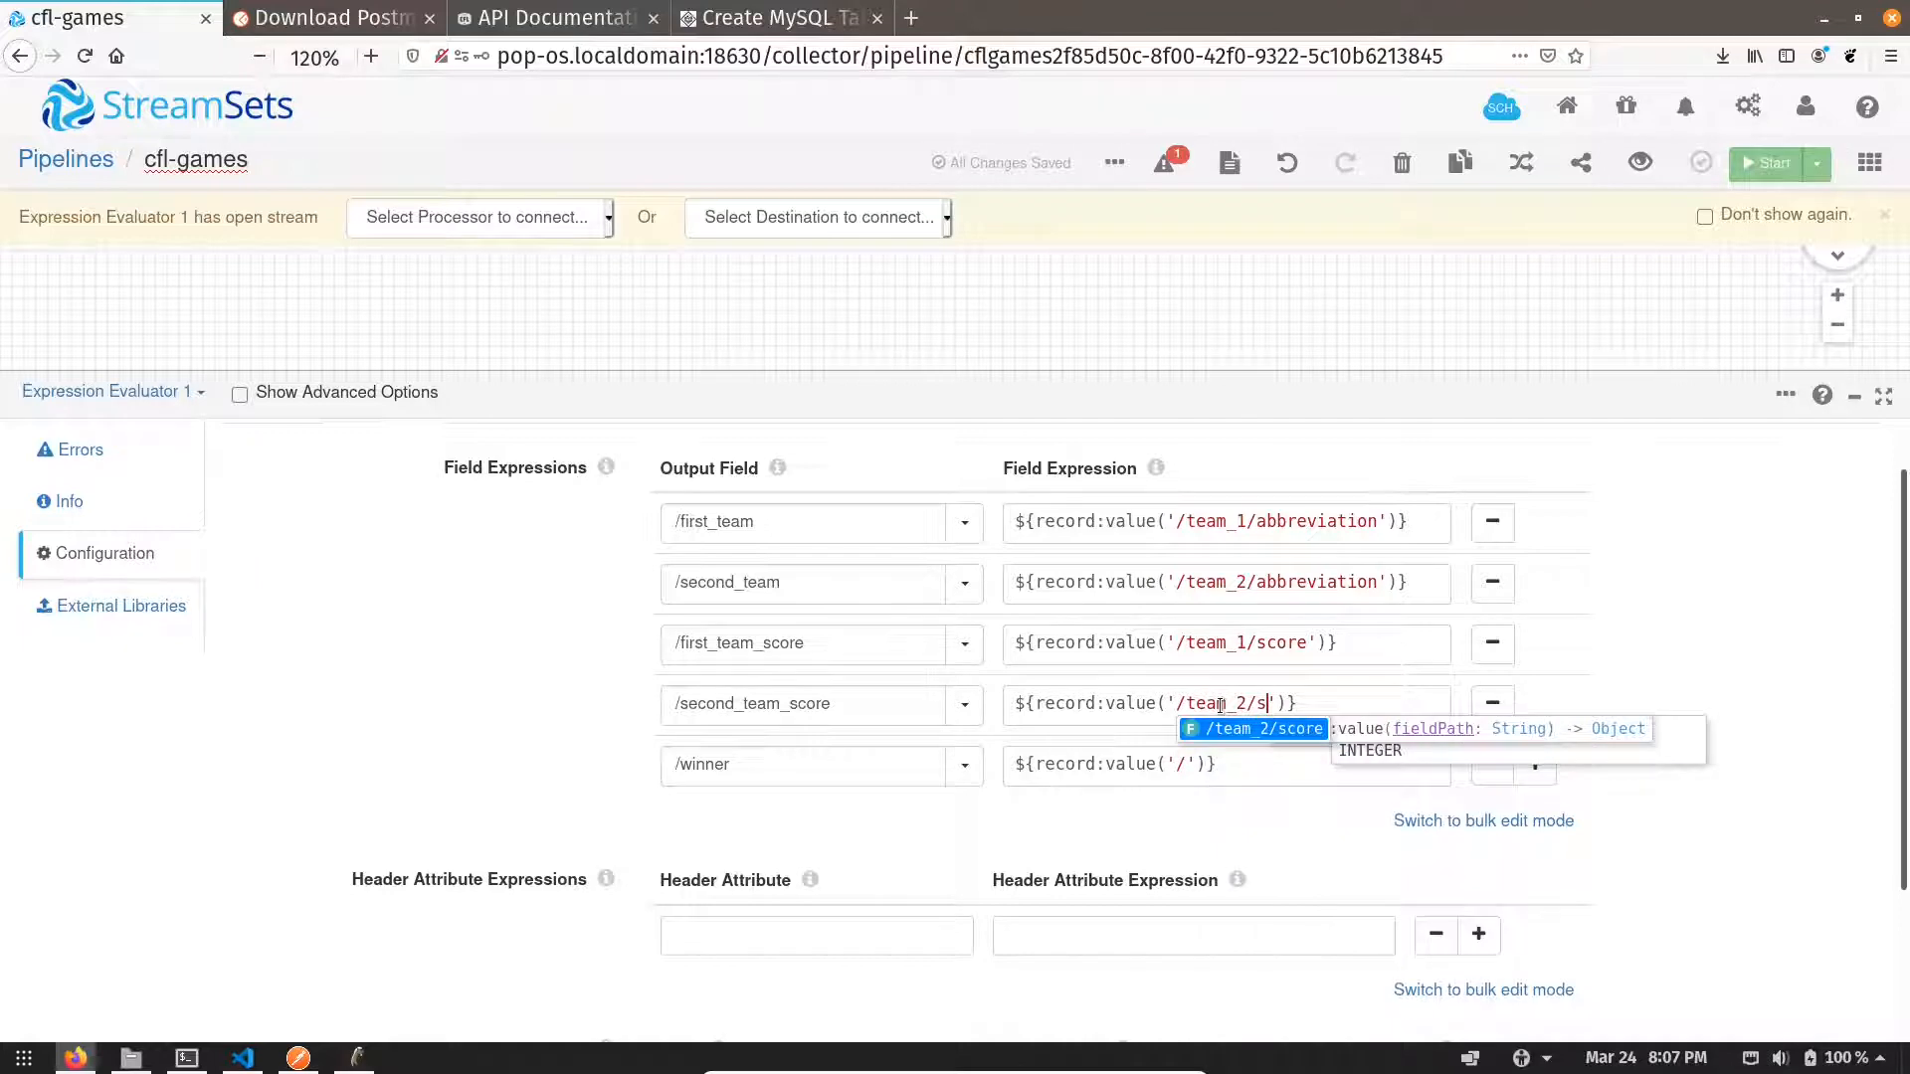
key(Return)
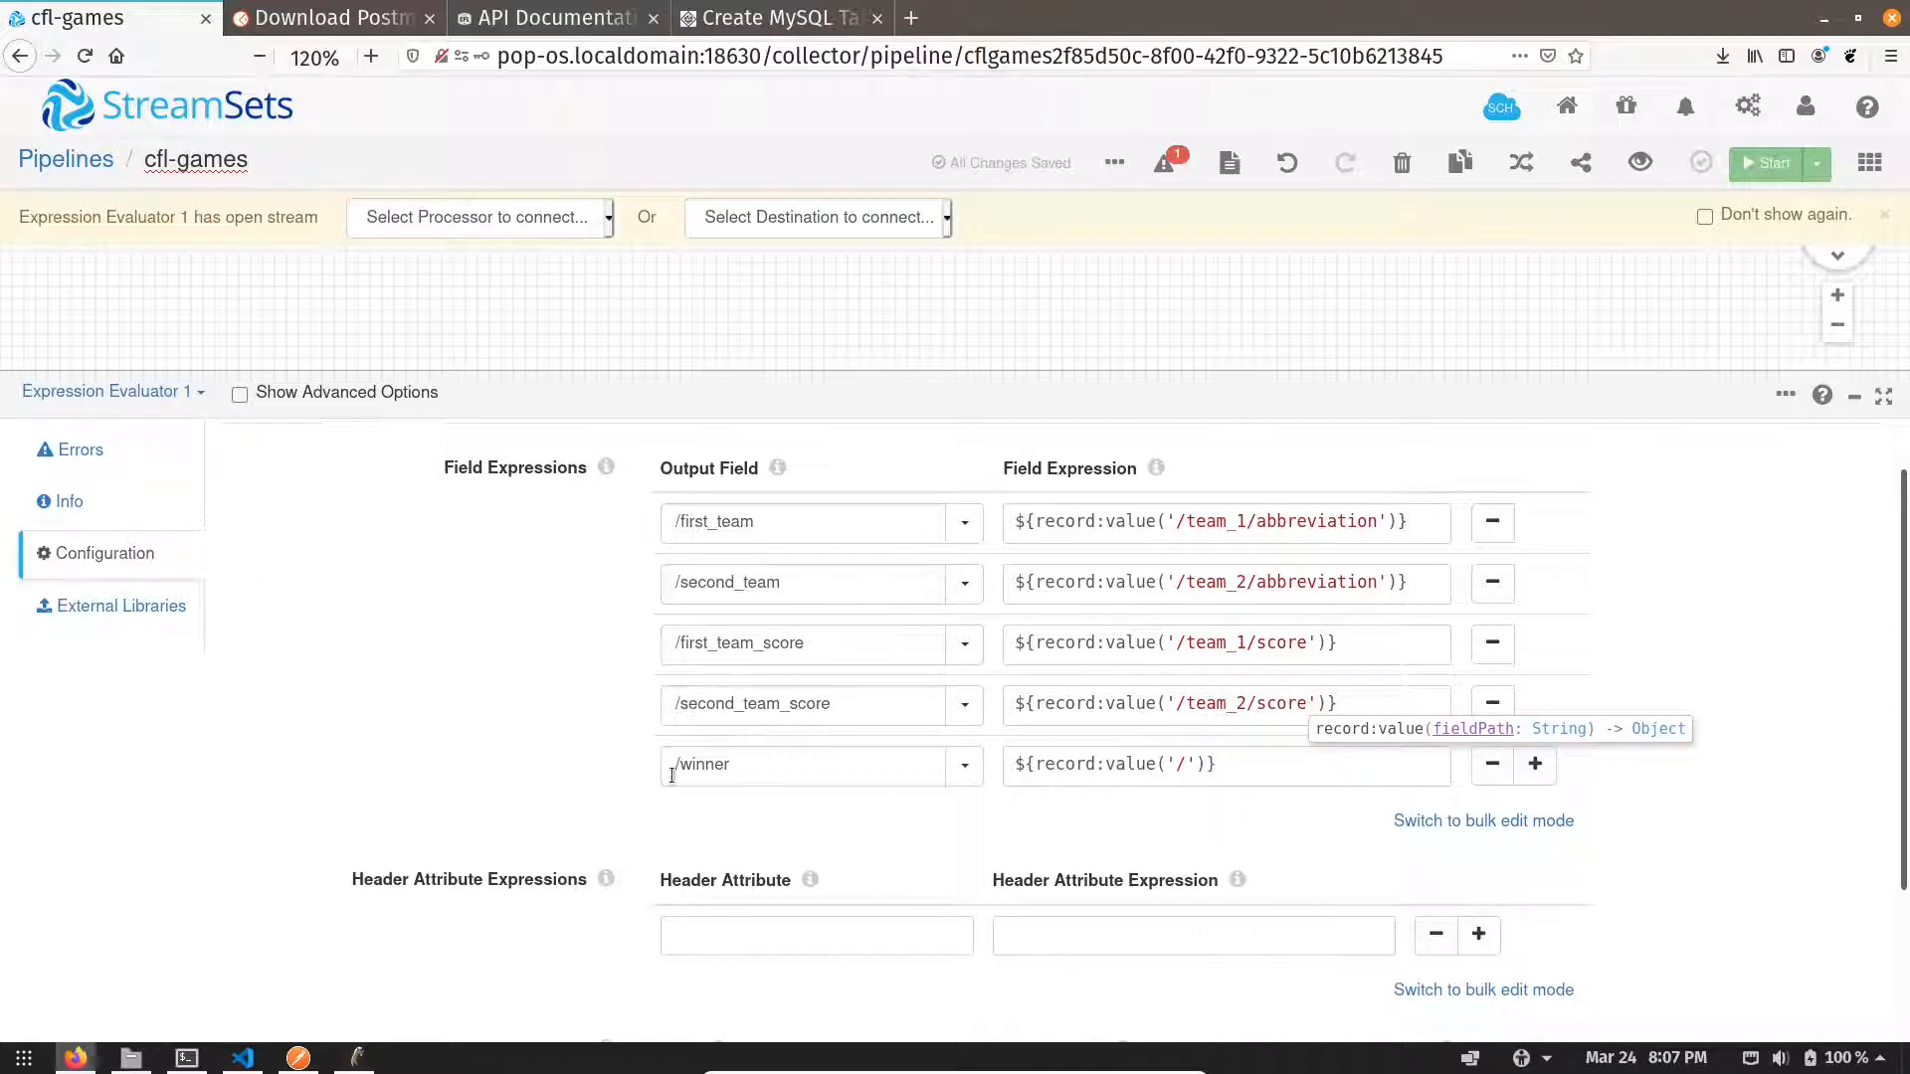
- Switch to Postman and examine the is_winner fields of team_1 and team_2 in the first game of the response
key(alt+Tab)
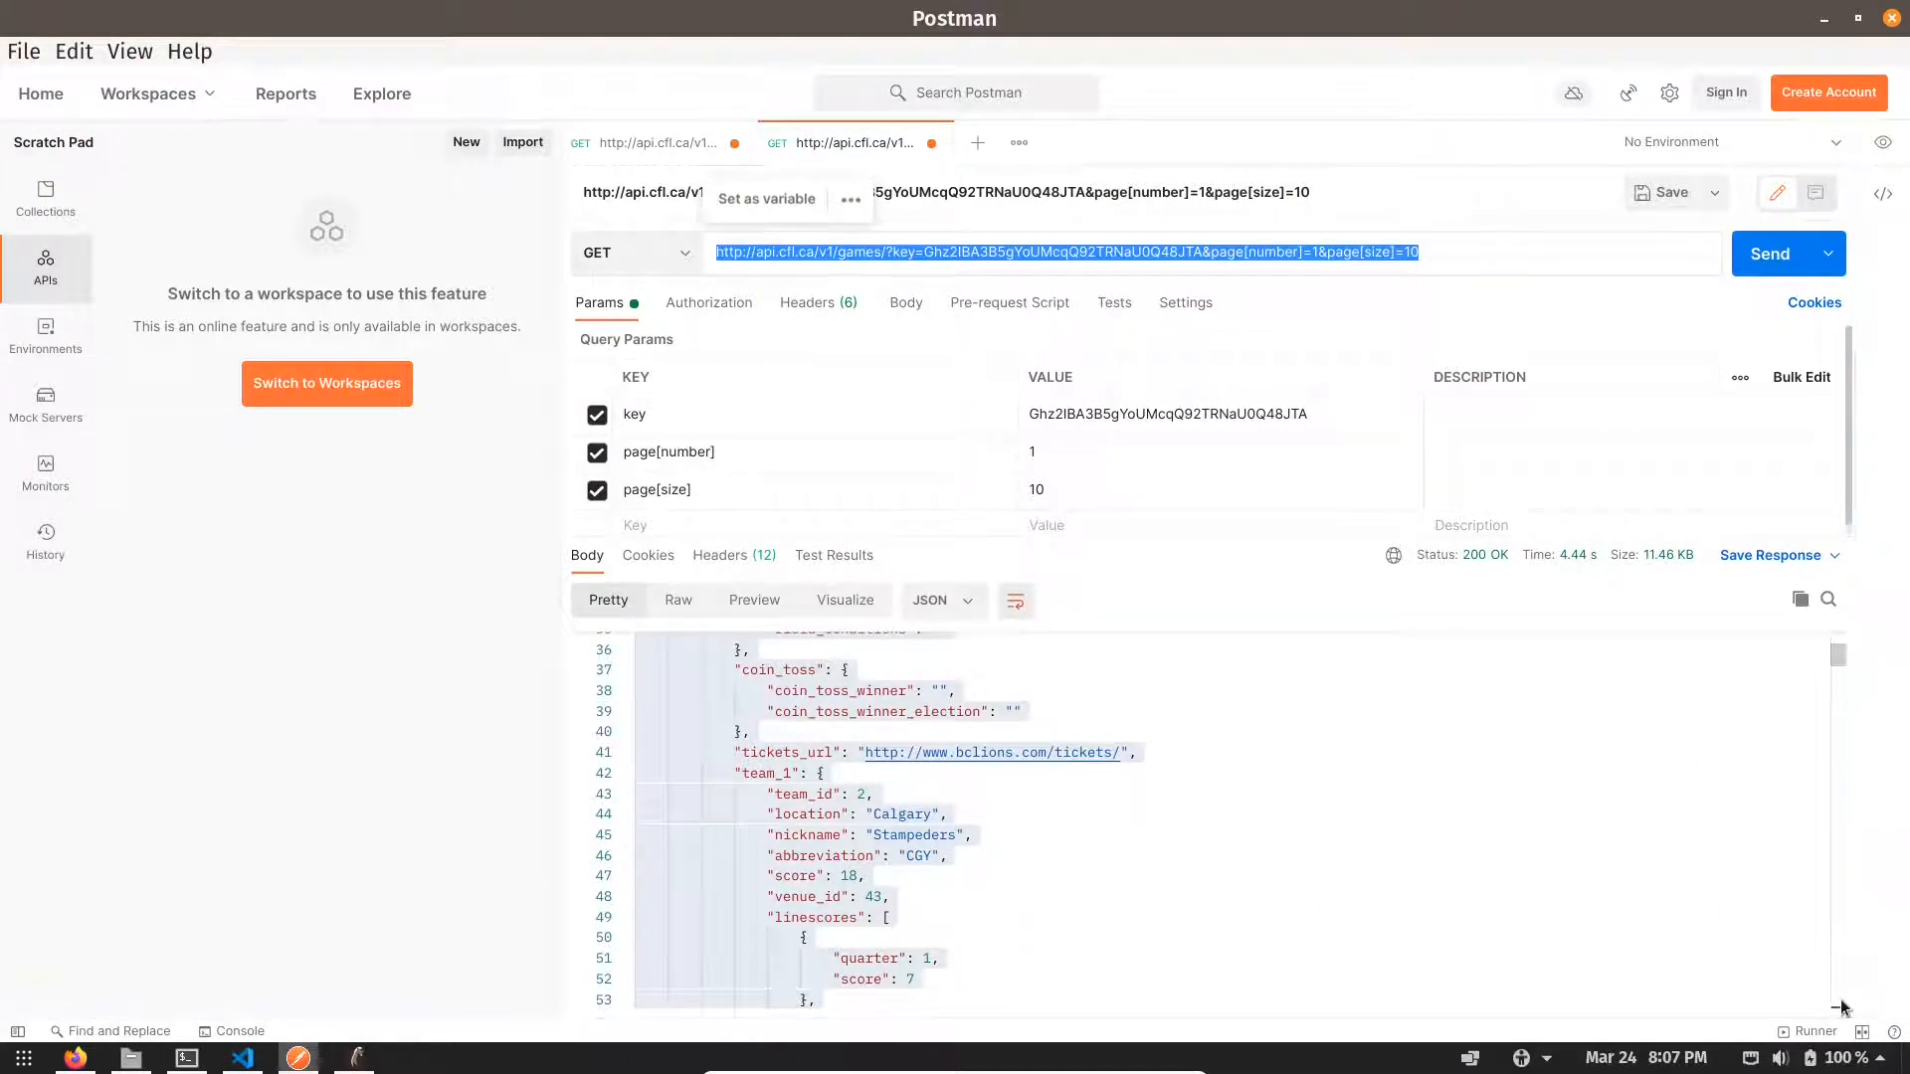
scroll(1149, 903, down, 1)
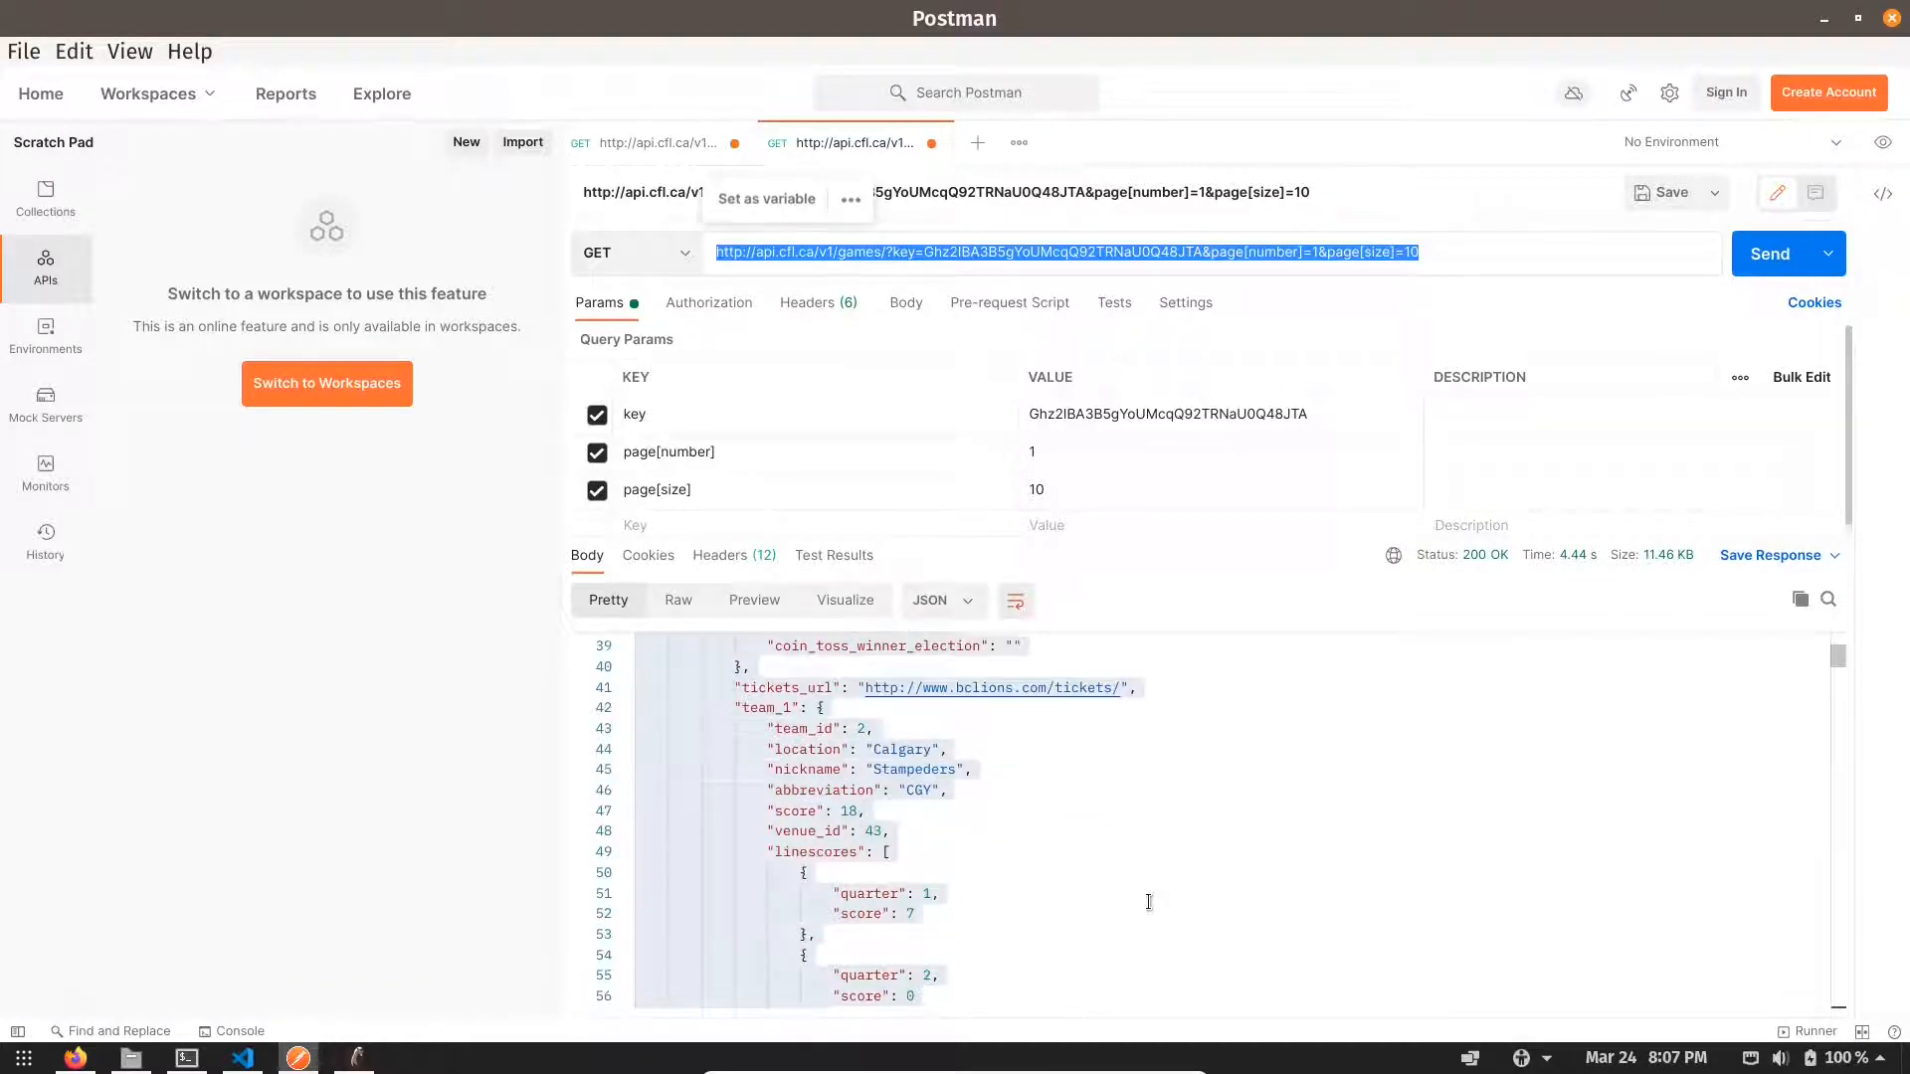
scroll(1149, 902, down, 5)
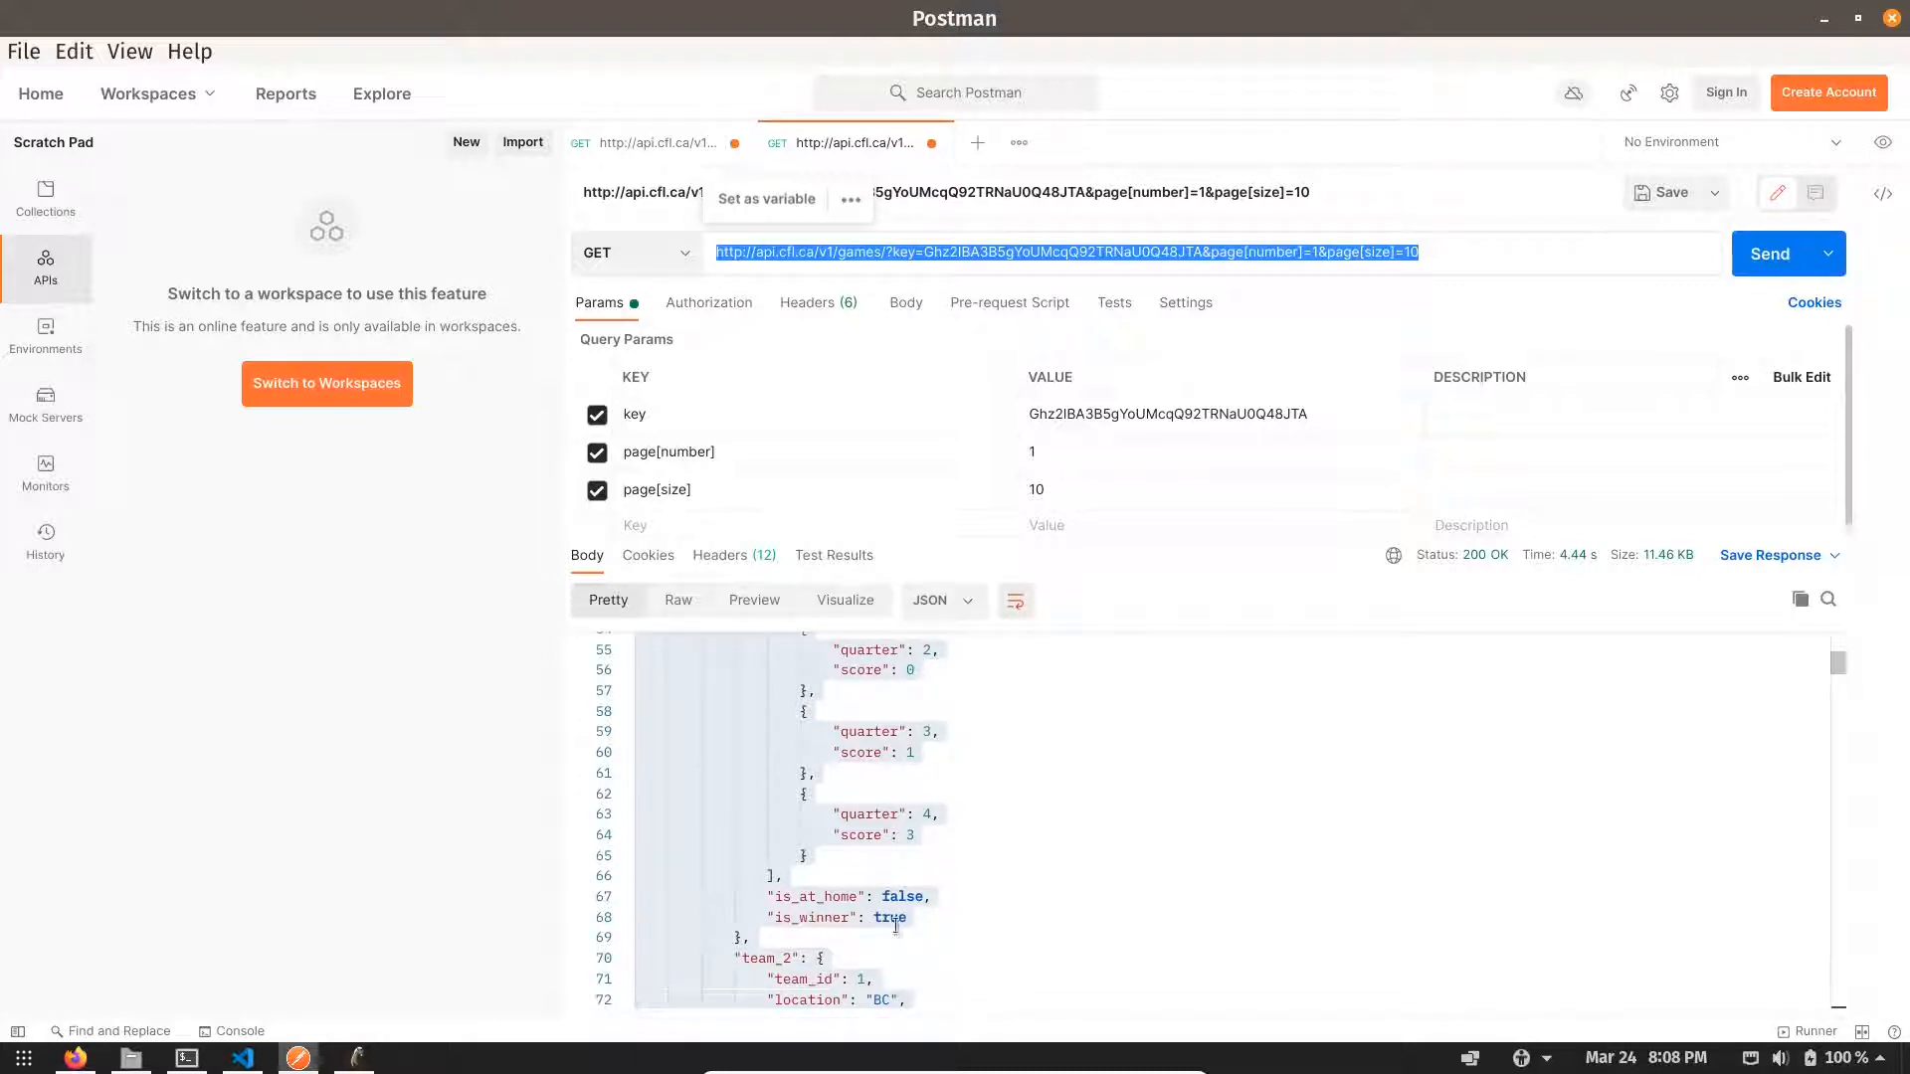
scroll(1013, 924, down, 7)
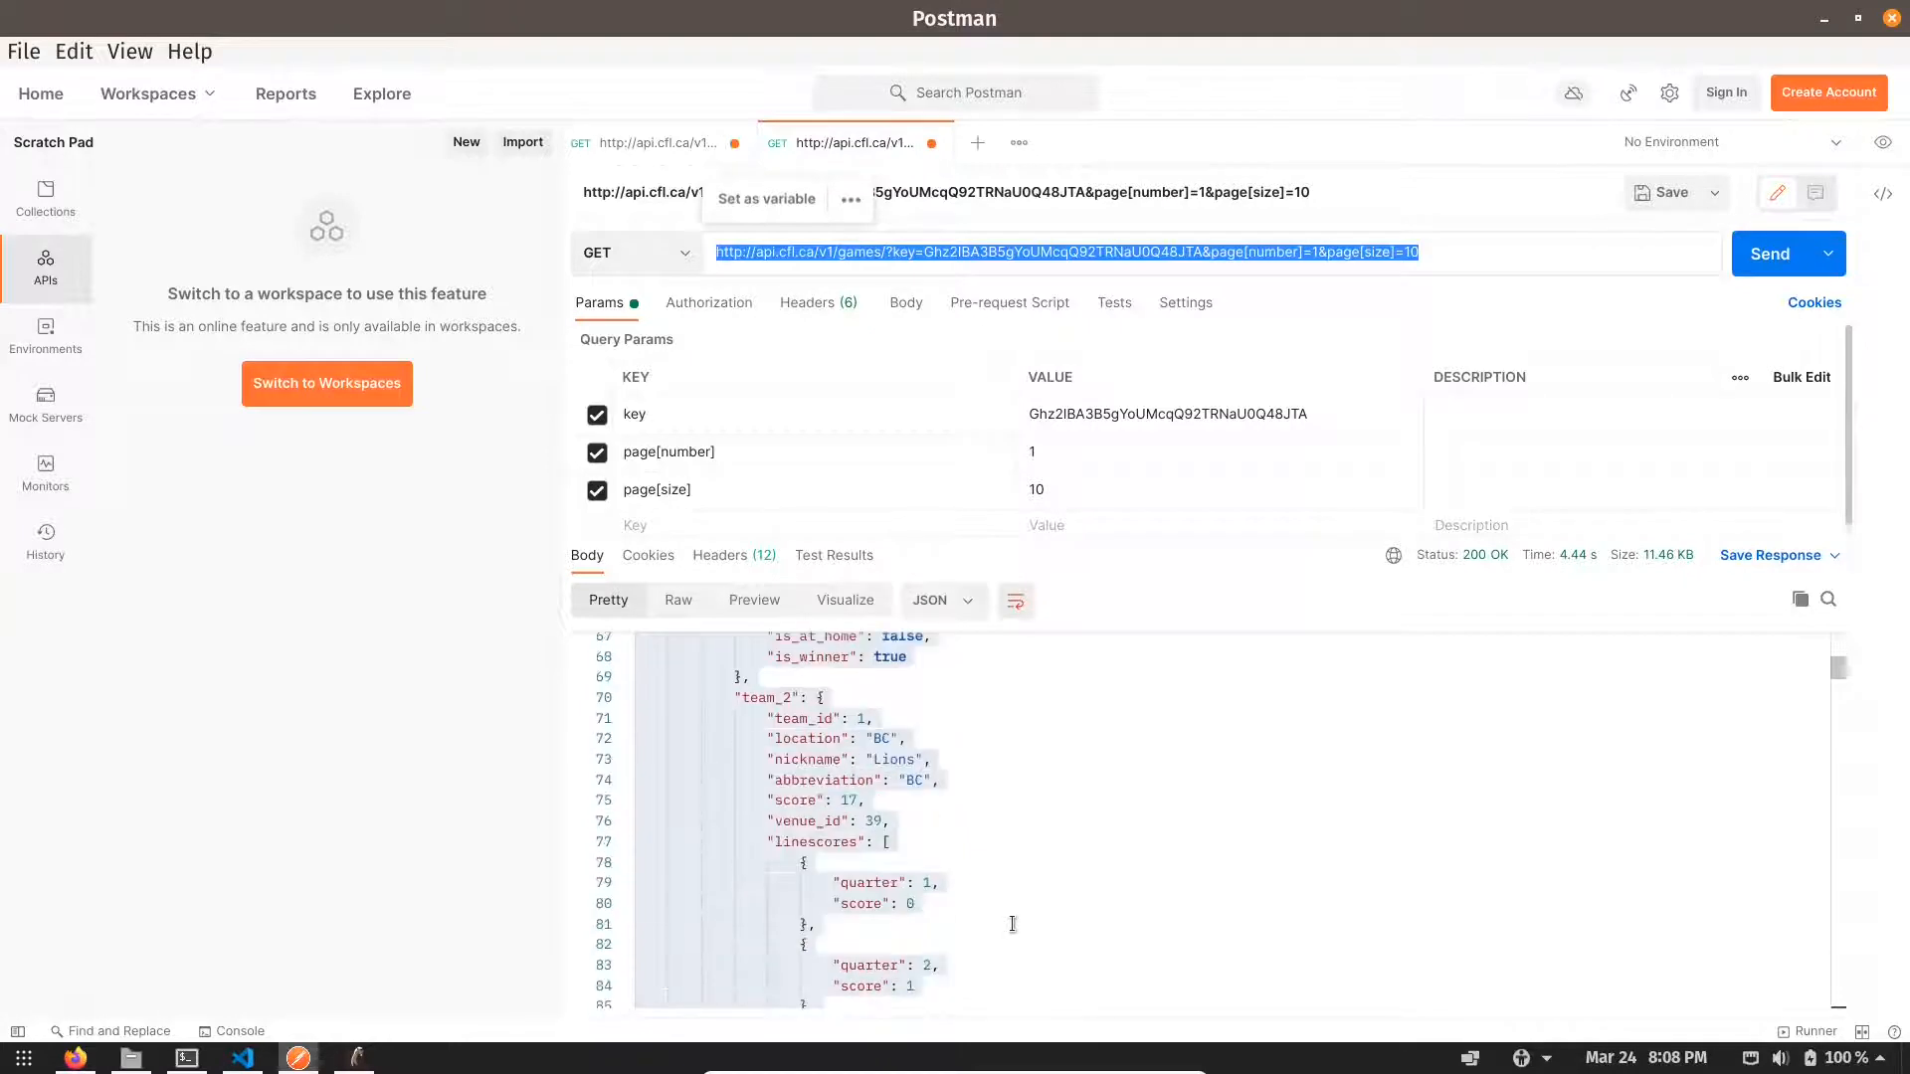
scroll(1013, 924, down, 3)
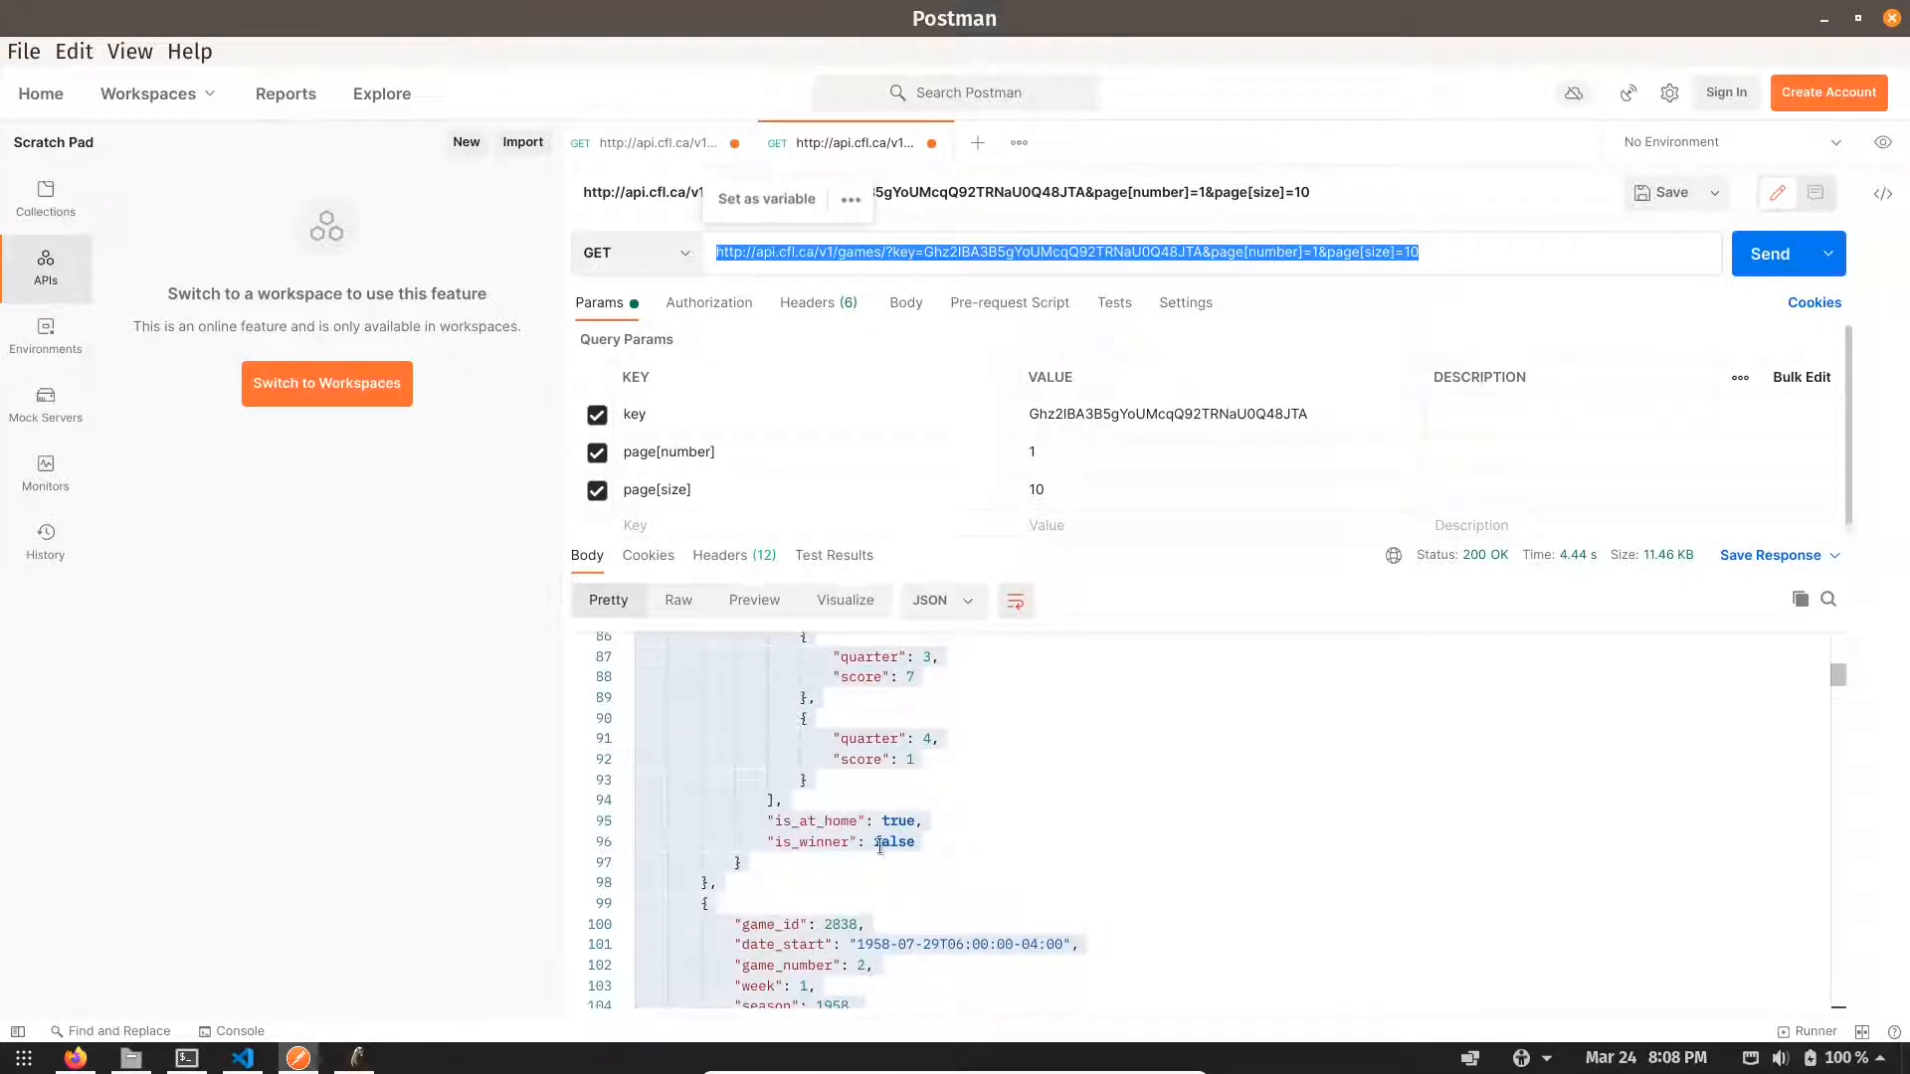
scroll(1016, 877, up, 2)
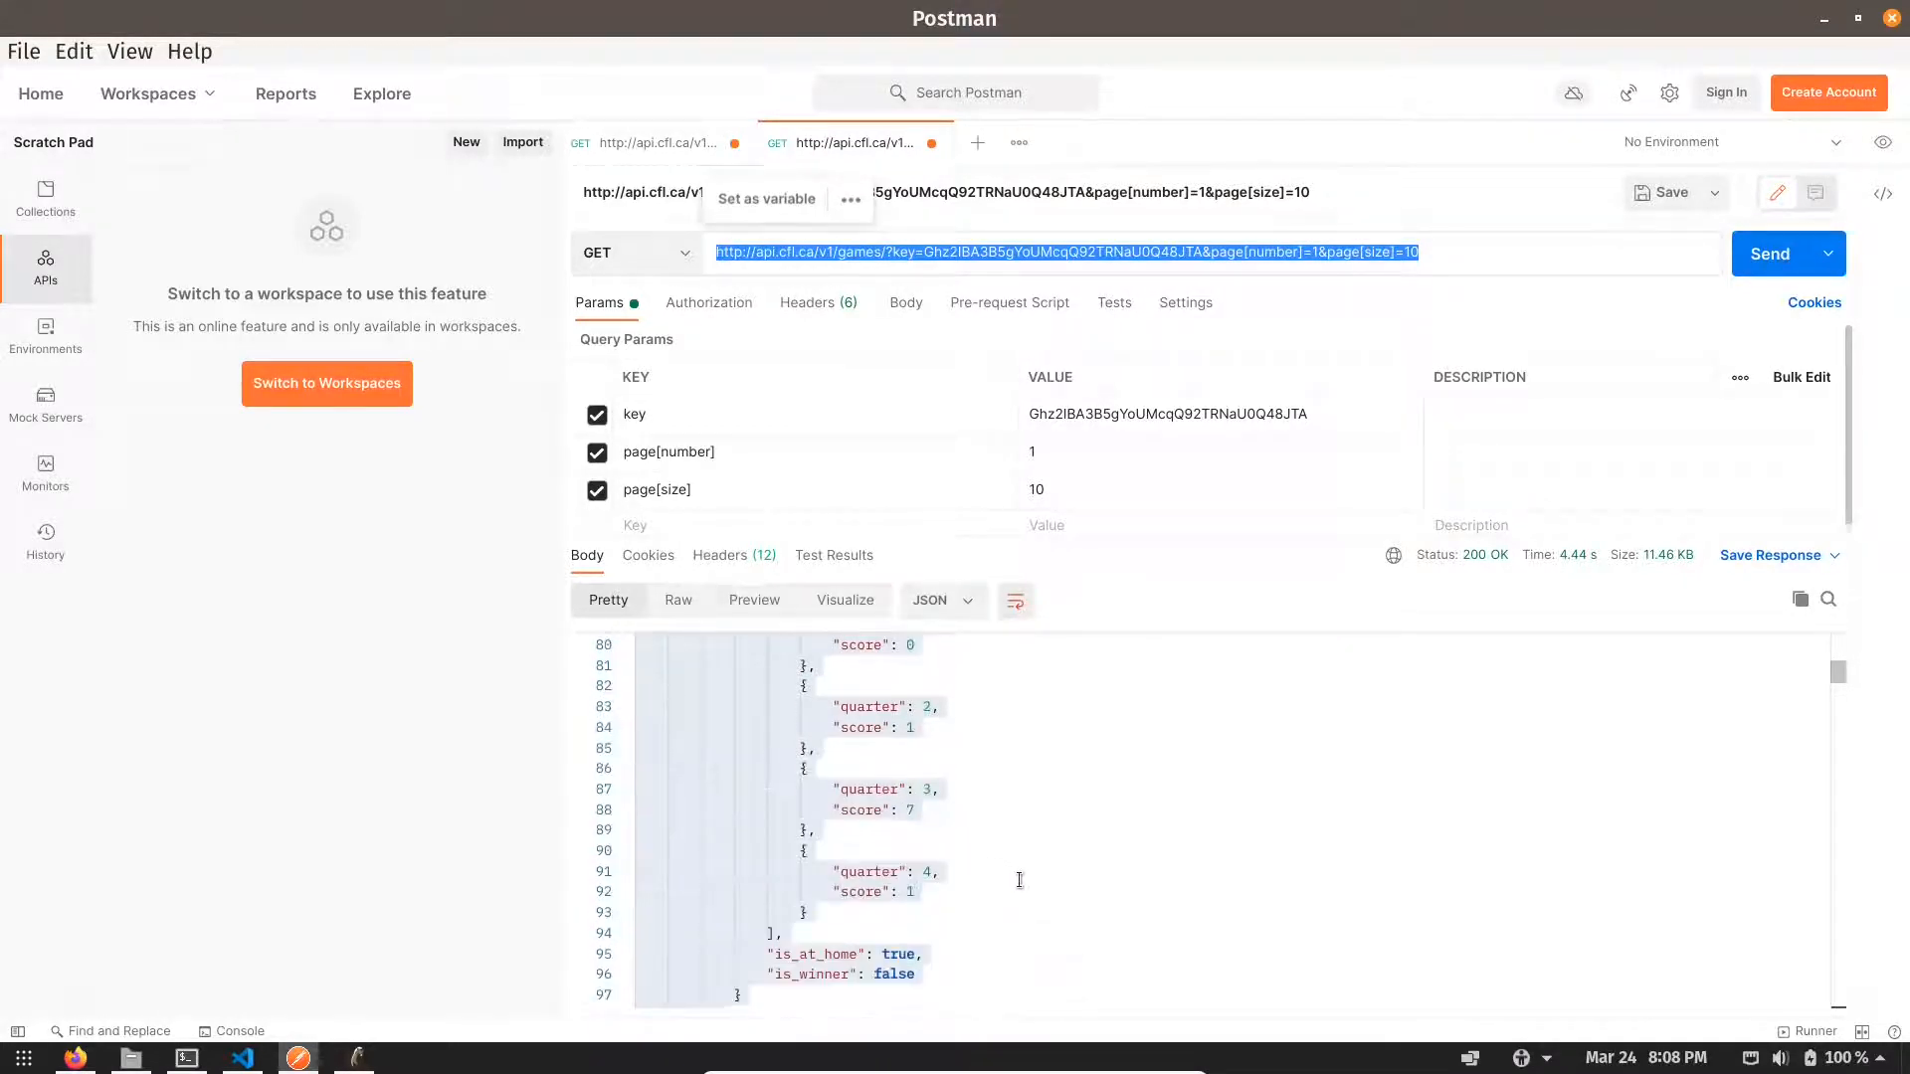
scroll(1020, 879, up, 3)
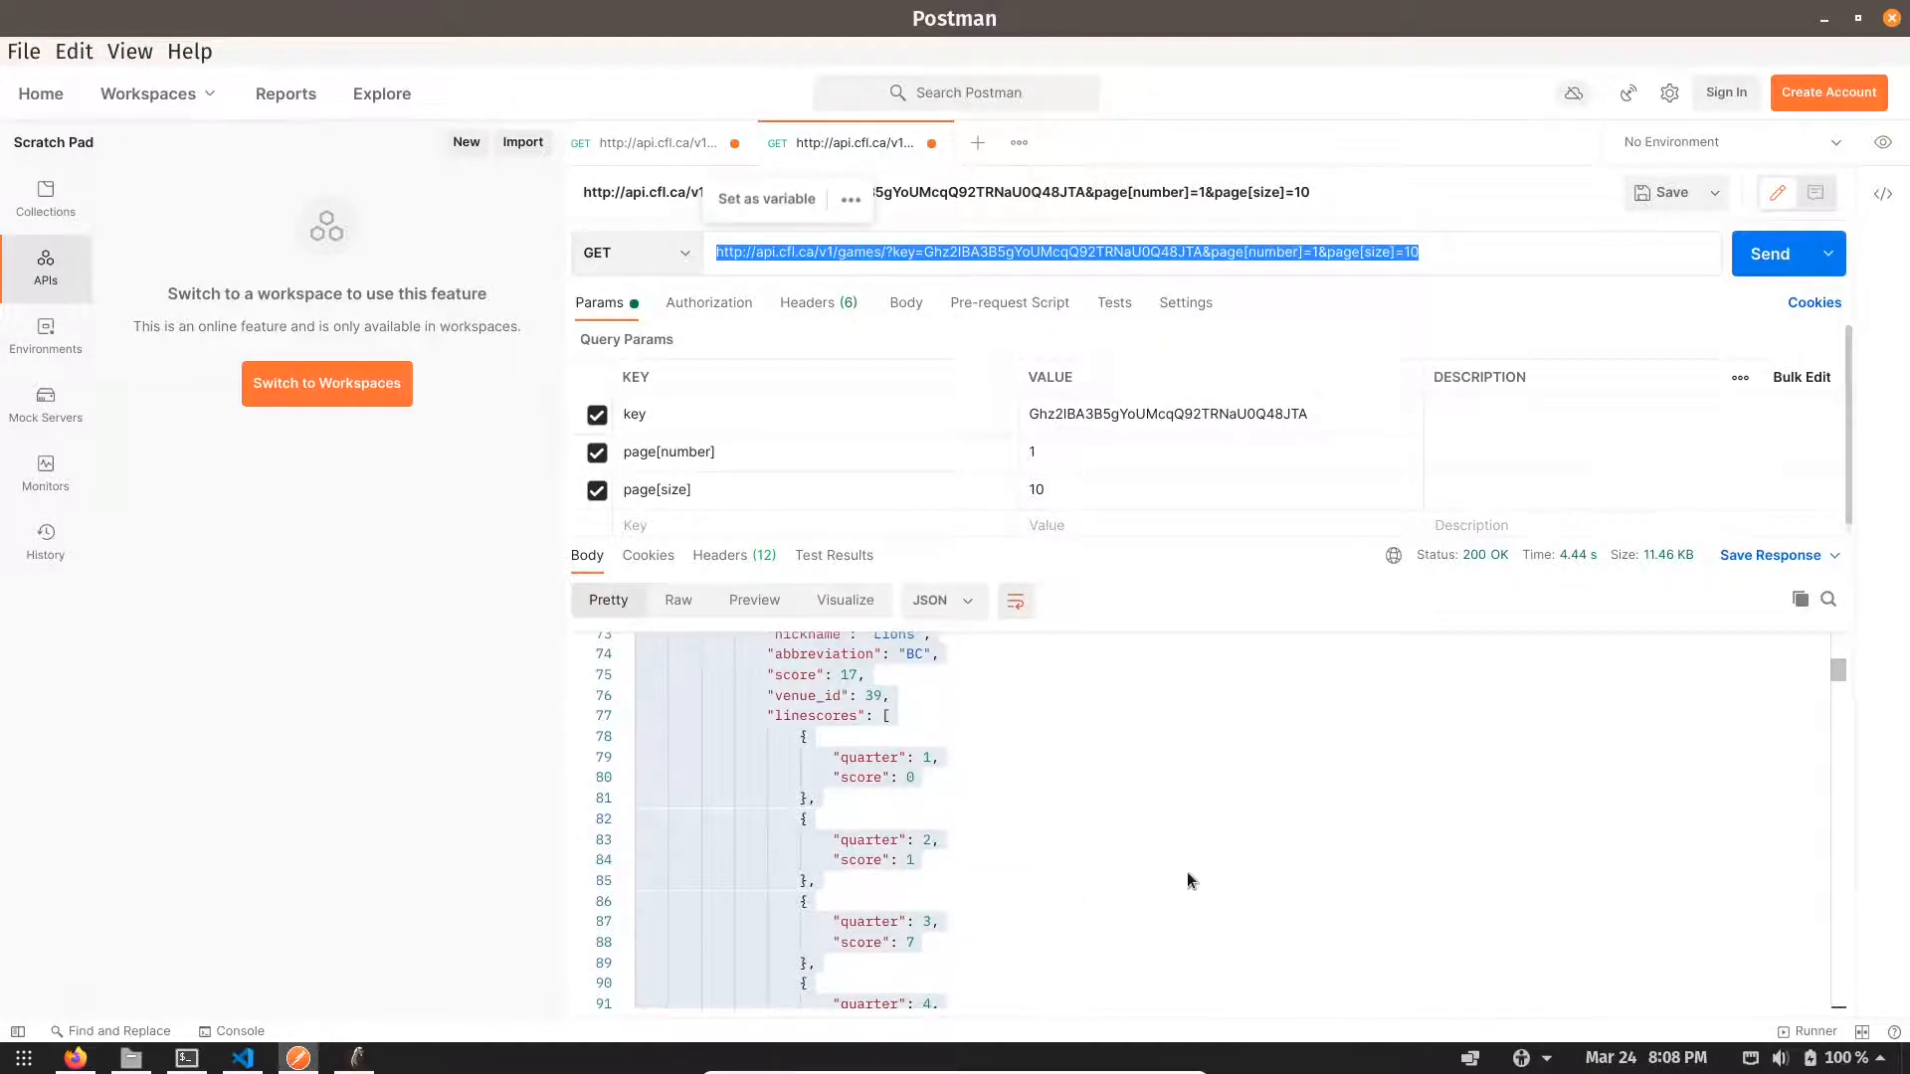
- Return to StreamSets and set the /winner field expression to the condition record:value('/team_1/is_winner') == true
key(alt+Tab)
click(1186, 764)
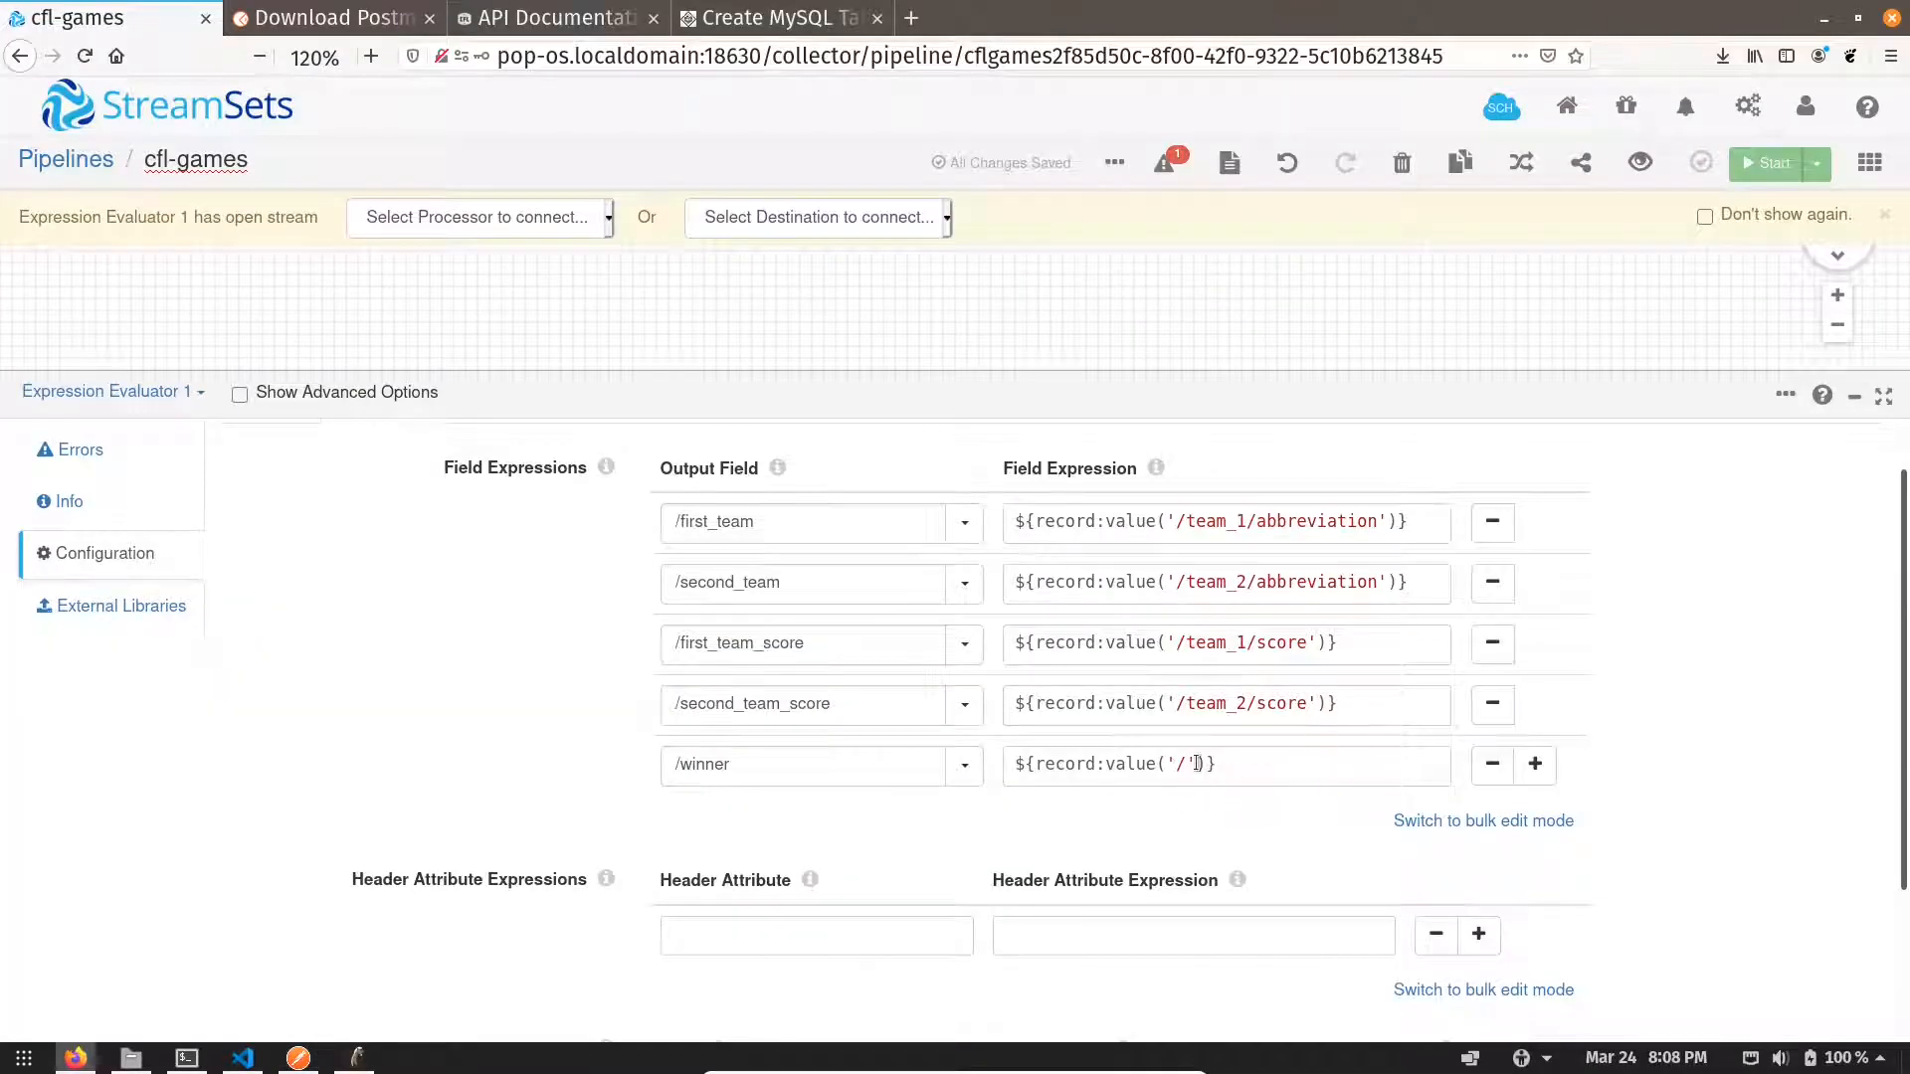
text(/)
key(Right)
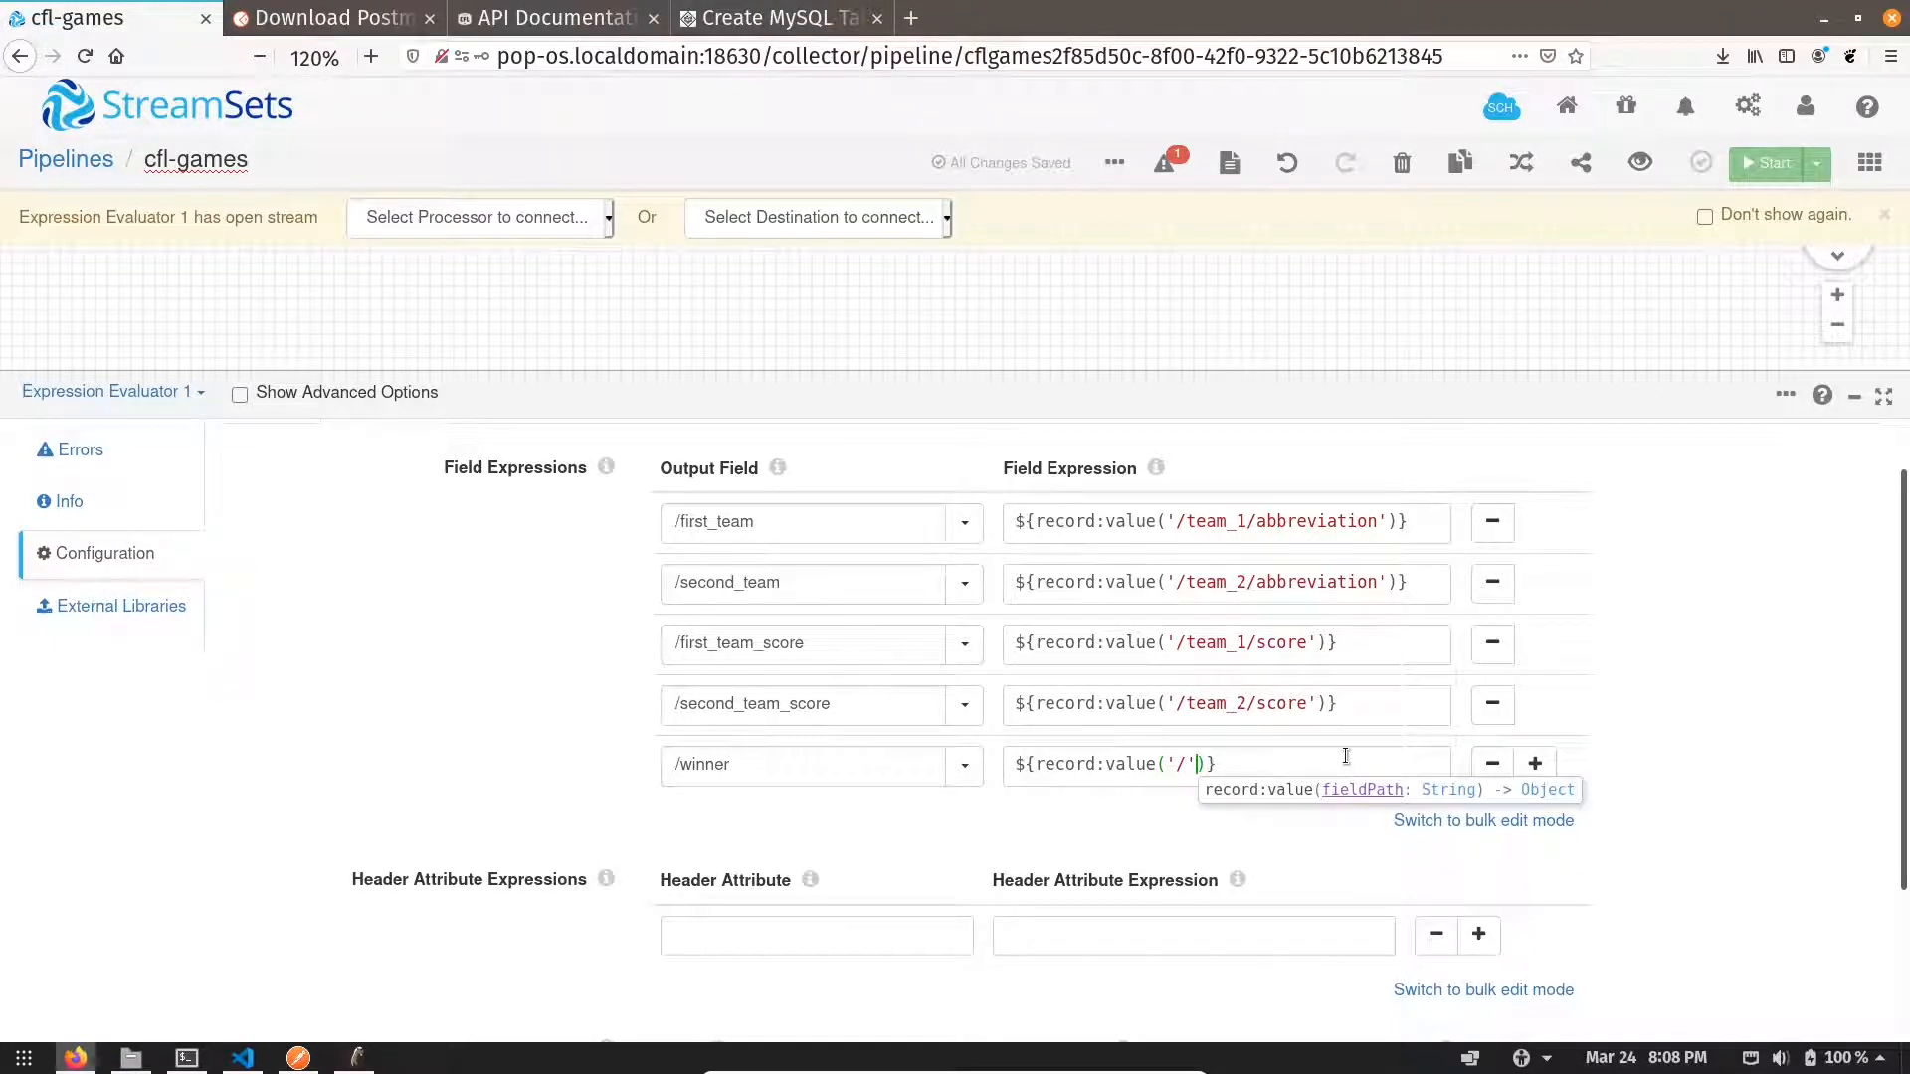
text(team_1/is)
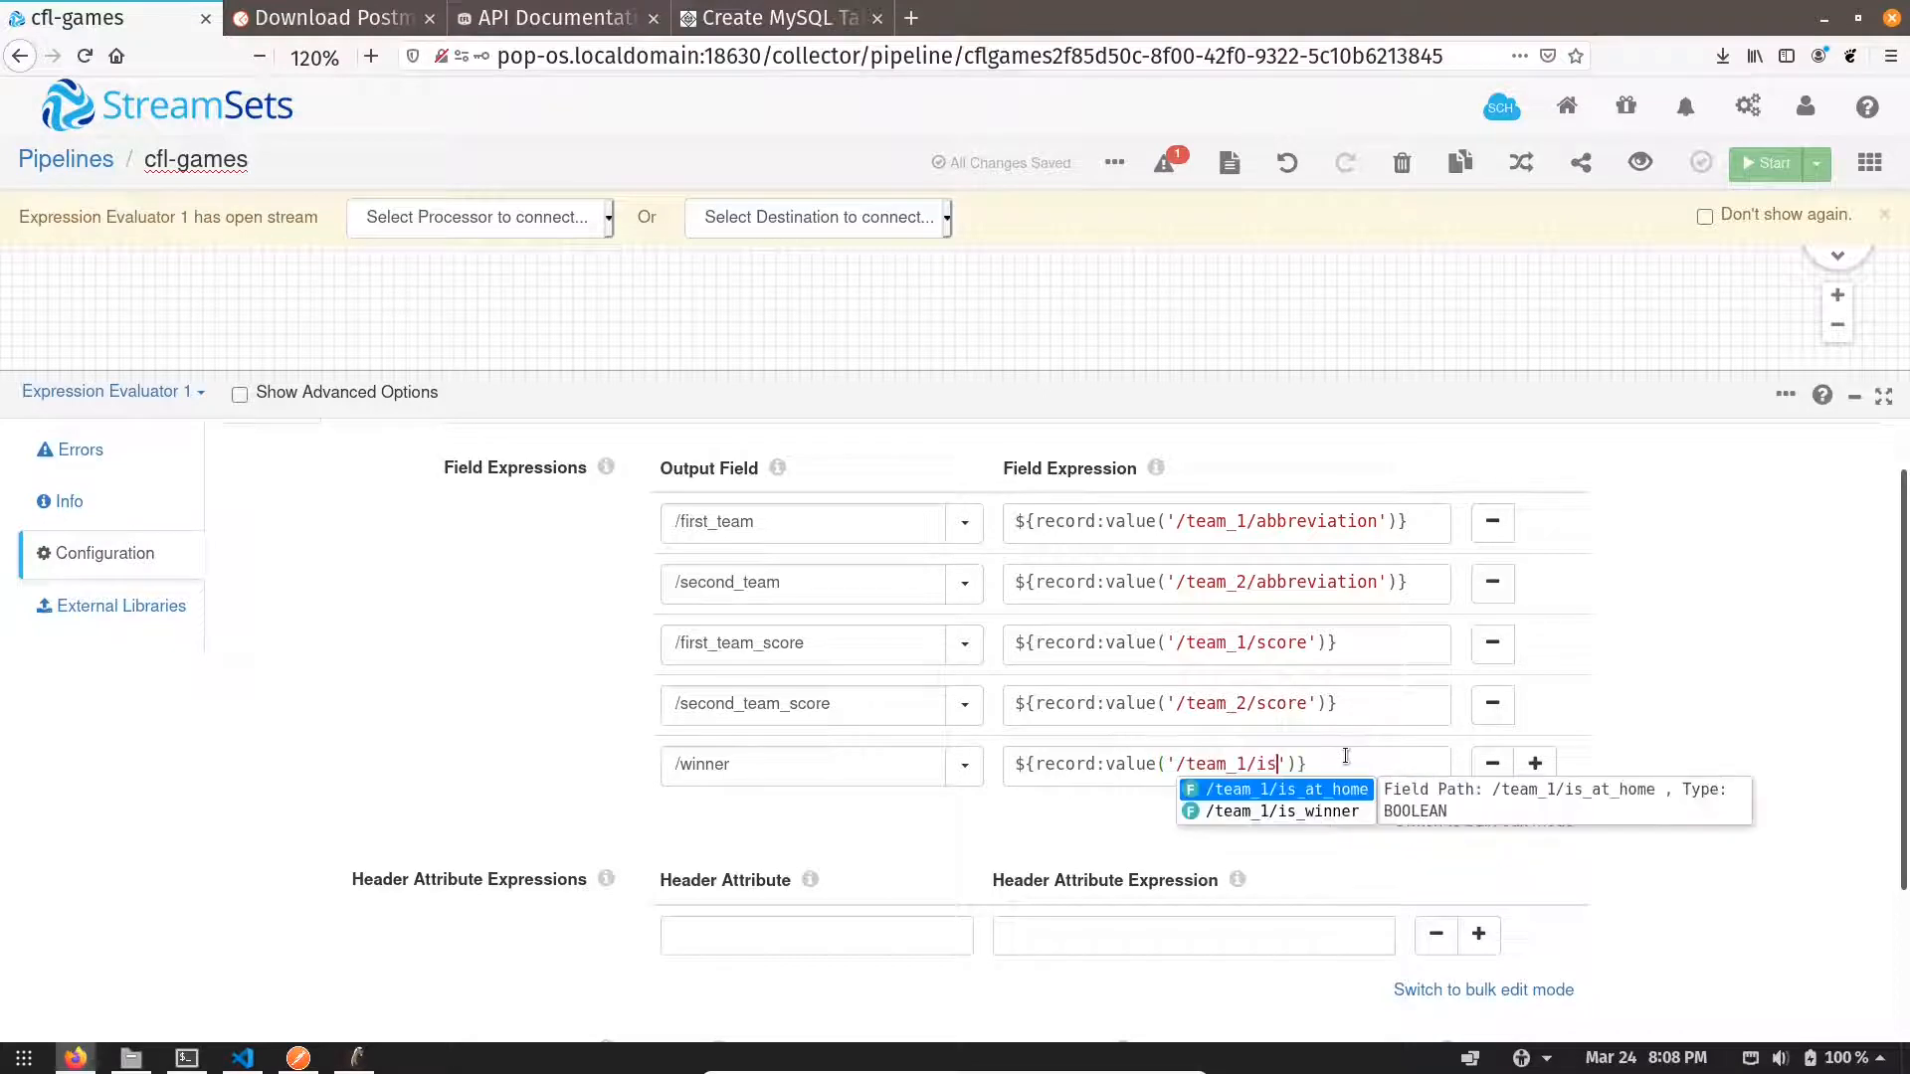
key(Down)
key(Return)
key(Right)
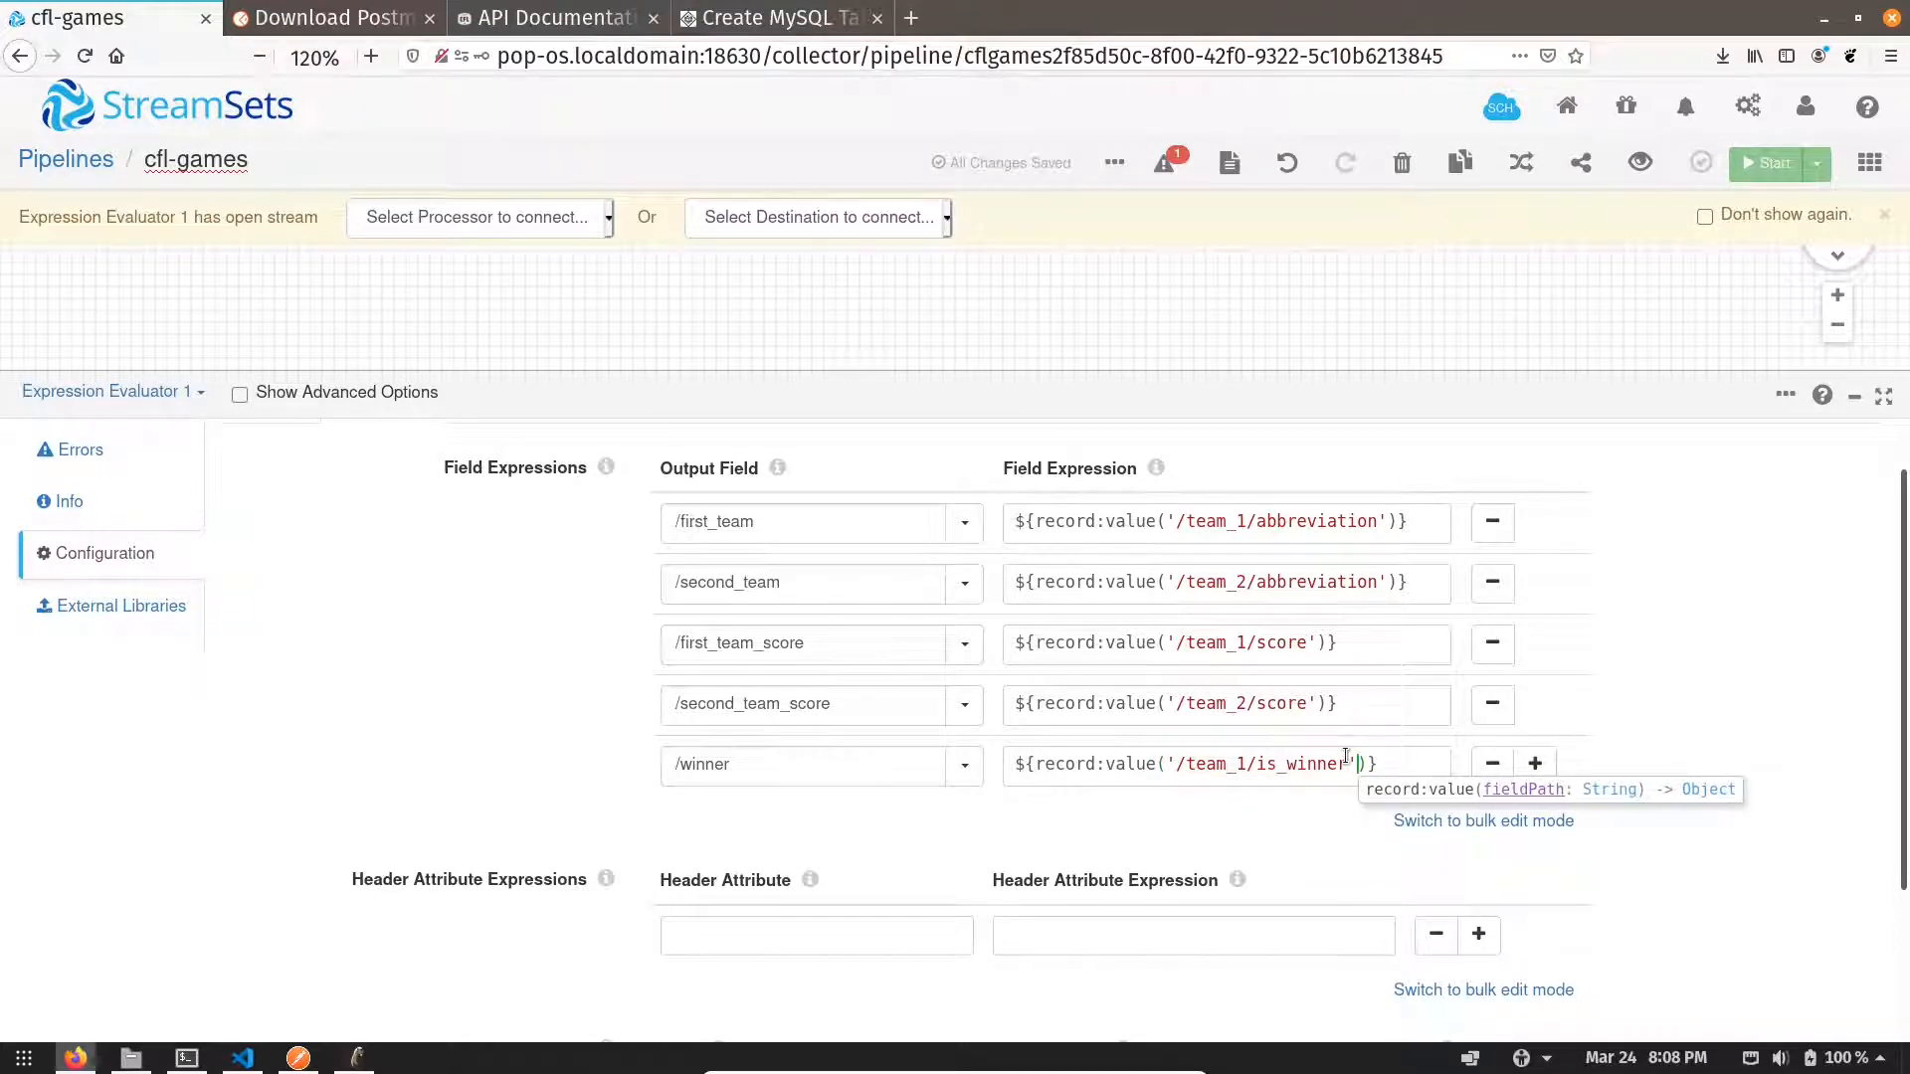
key(Right)
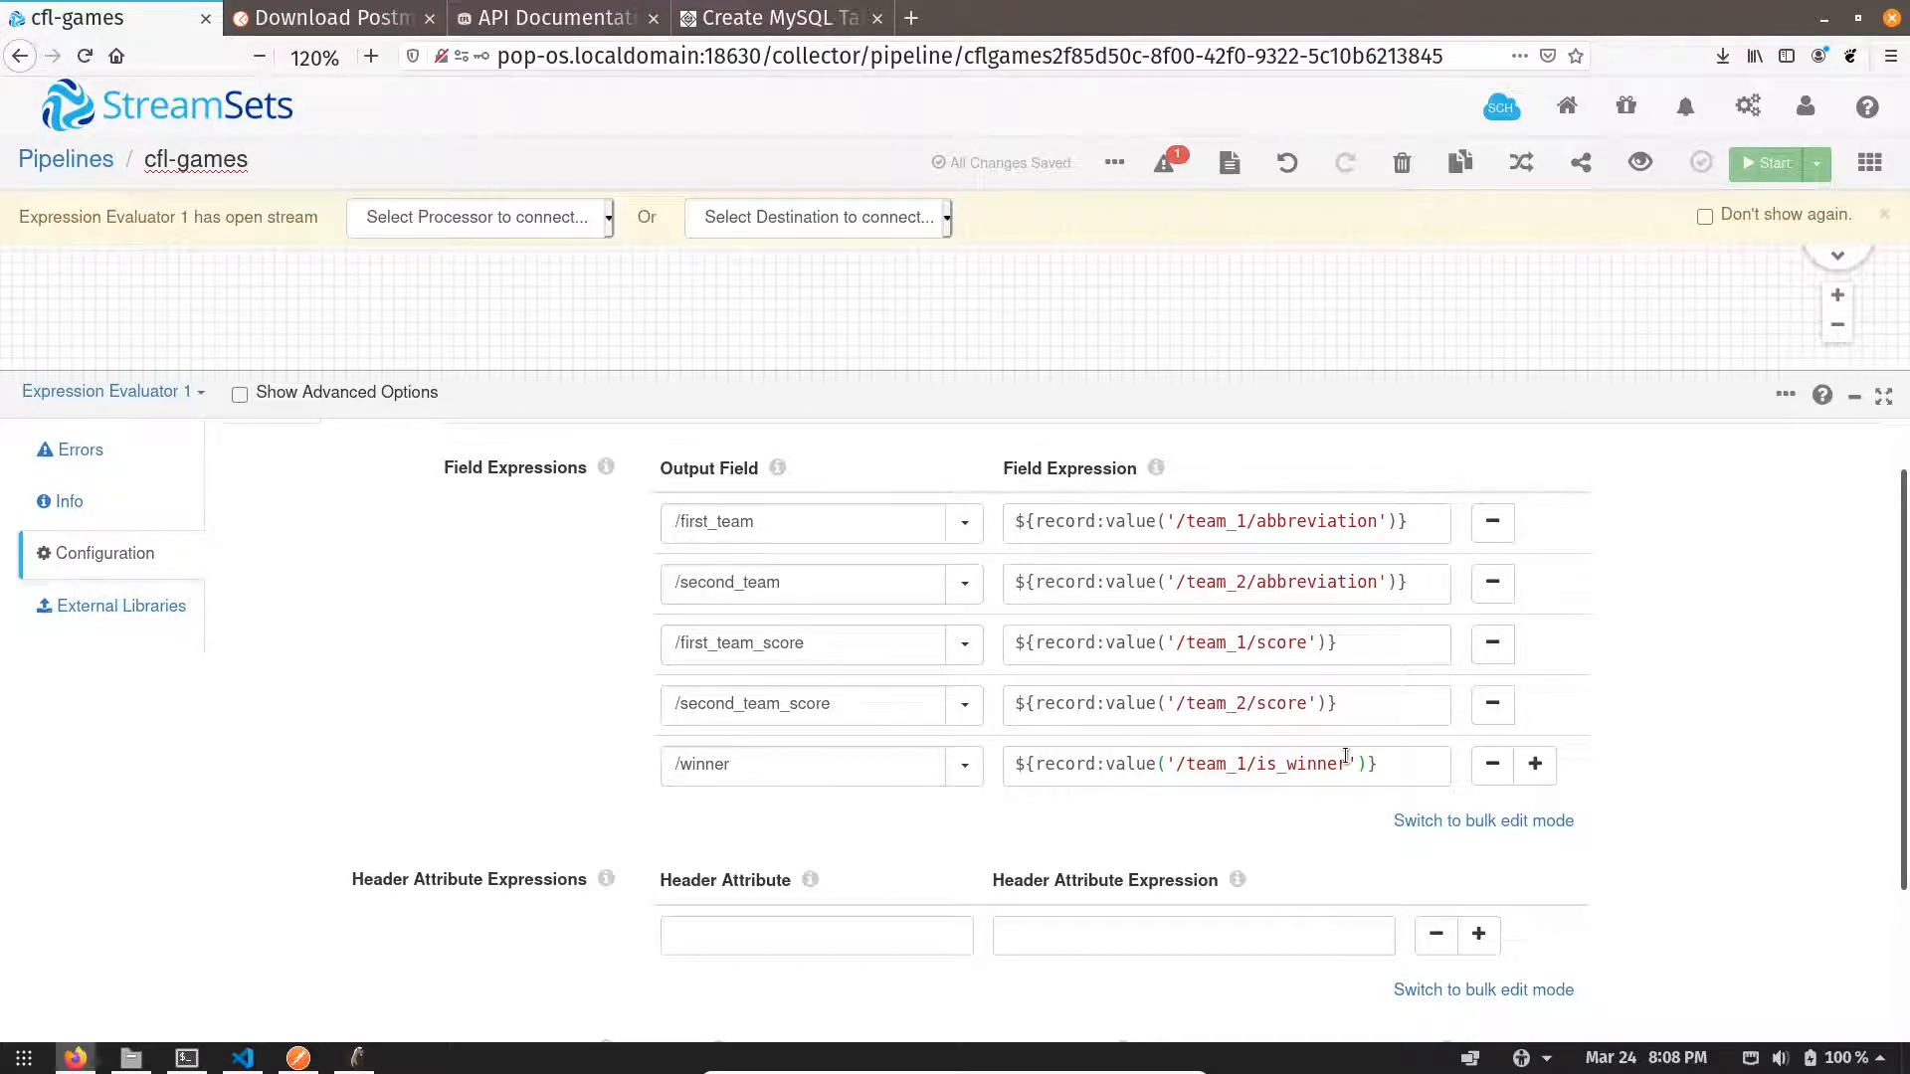
text(== true )
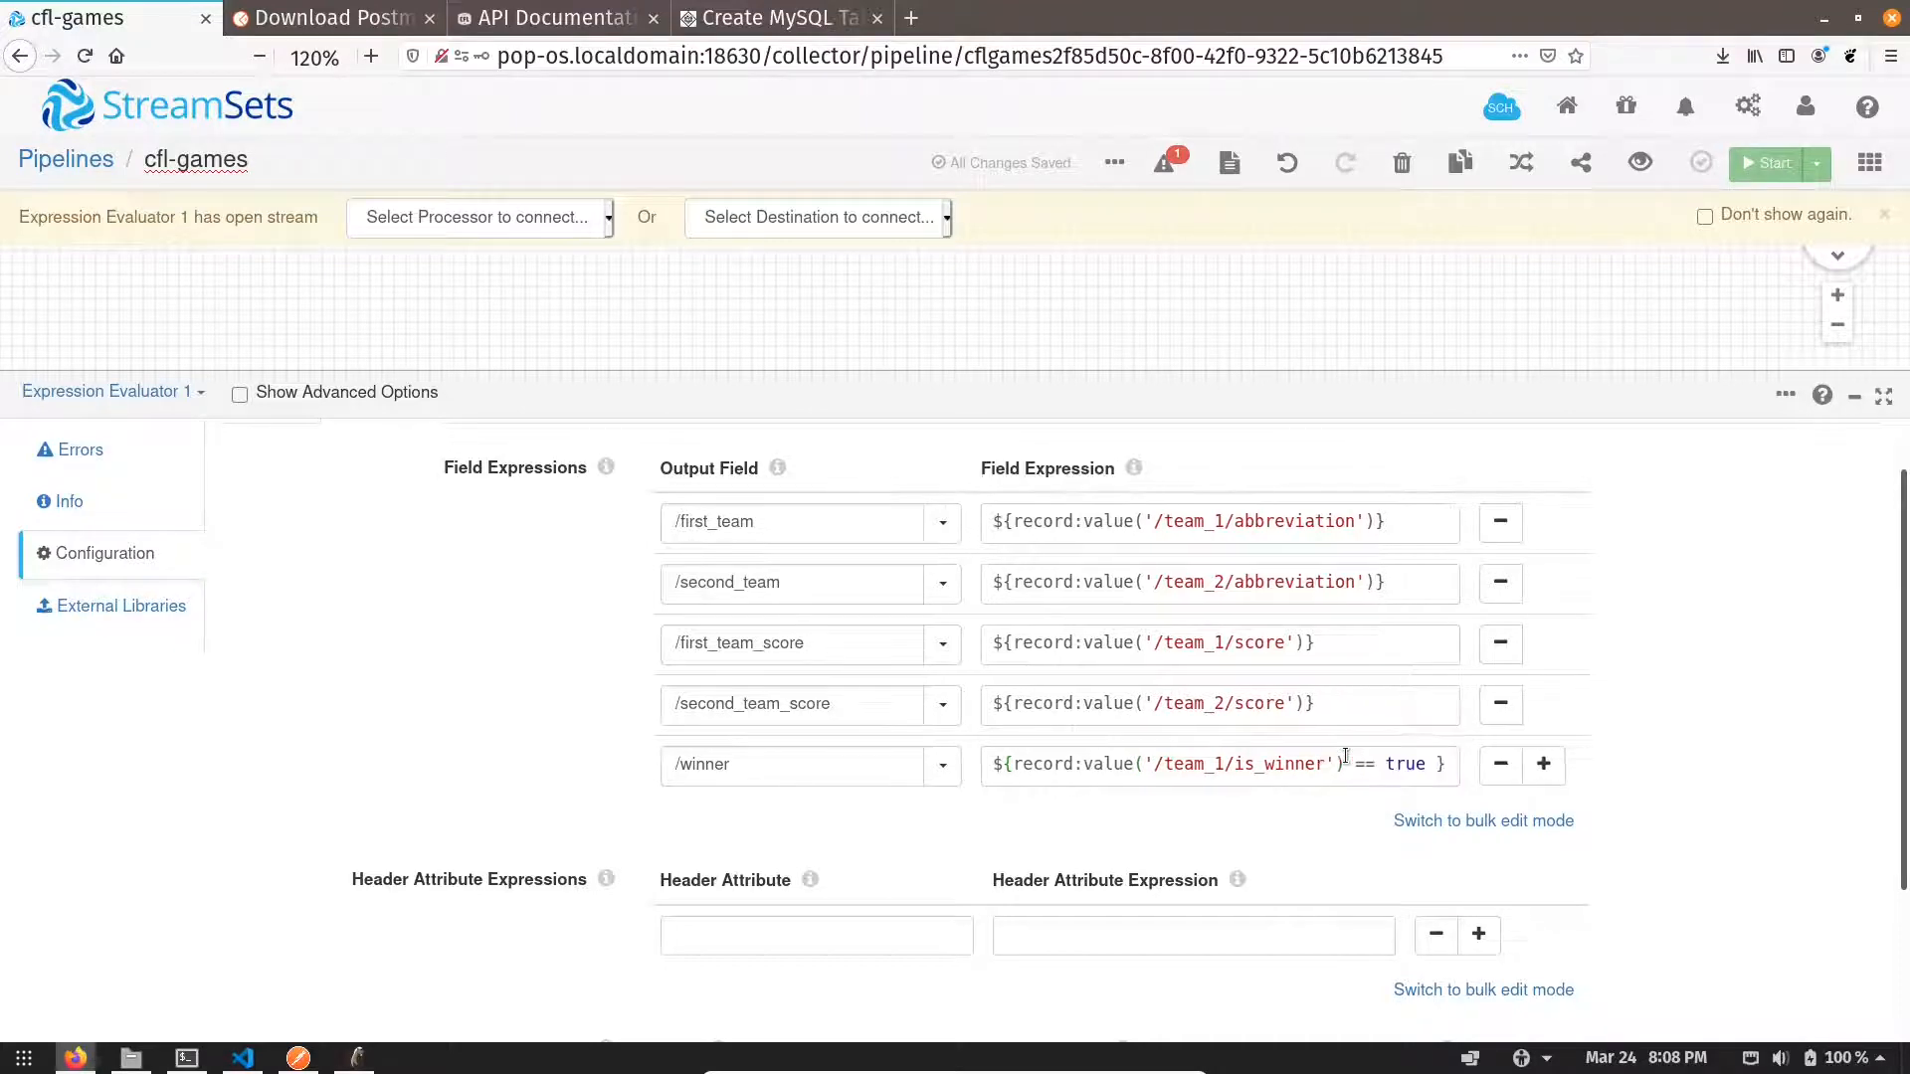
- Make the /winner condition a ternary that returns record:value('/team_1/abbreviation') when true, ending with a colon for the else branch
text(?)
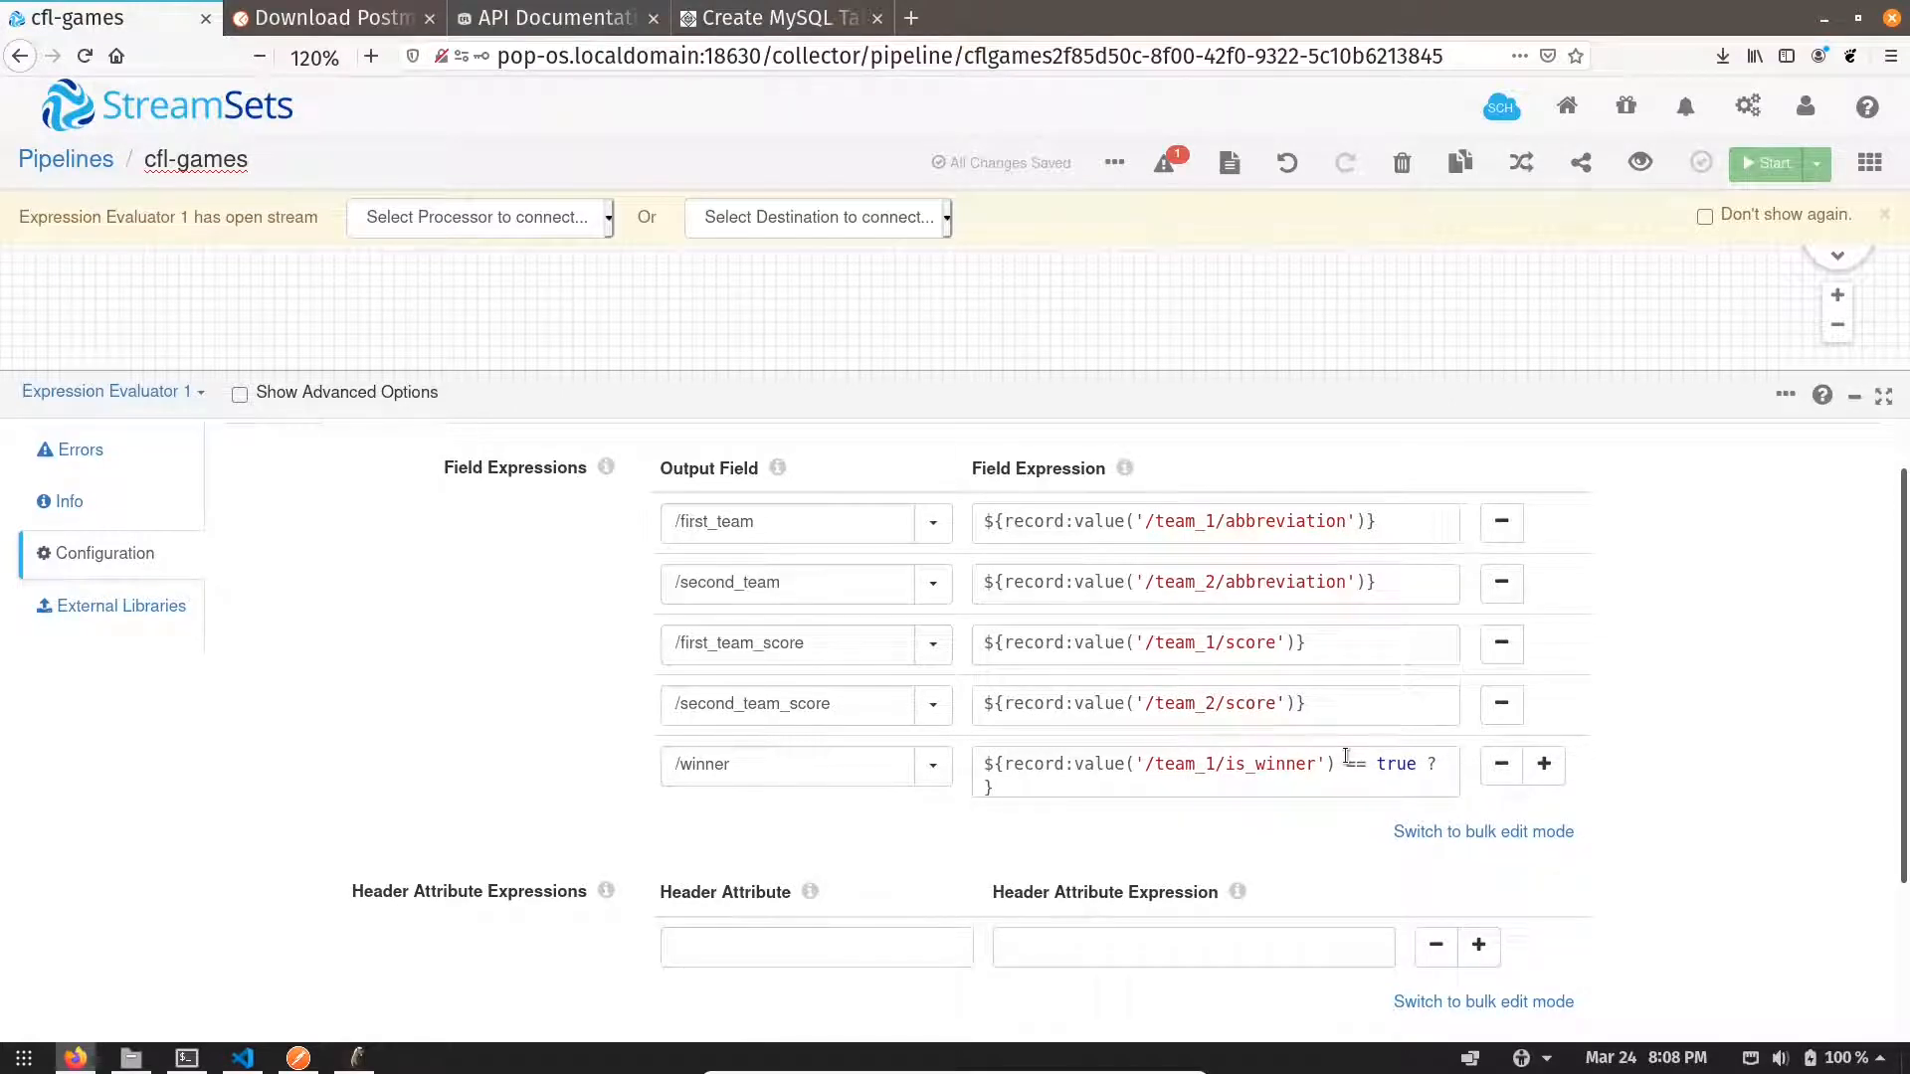
text(record:value('/team_1/abbreviation'))
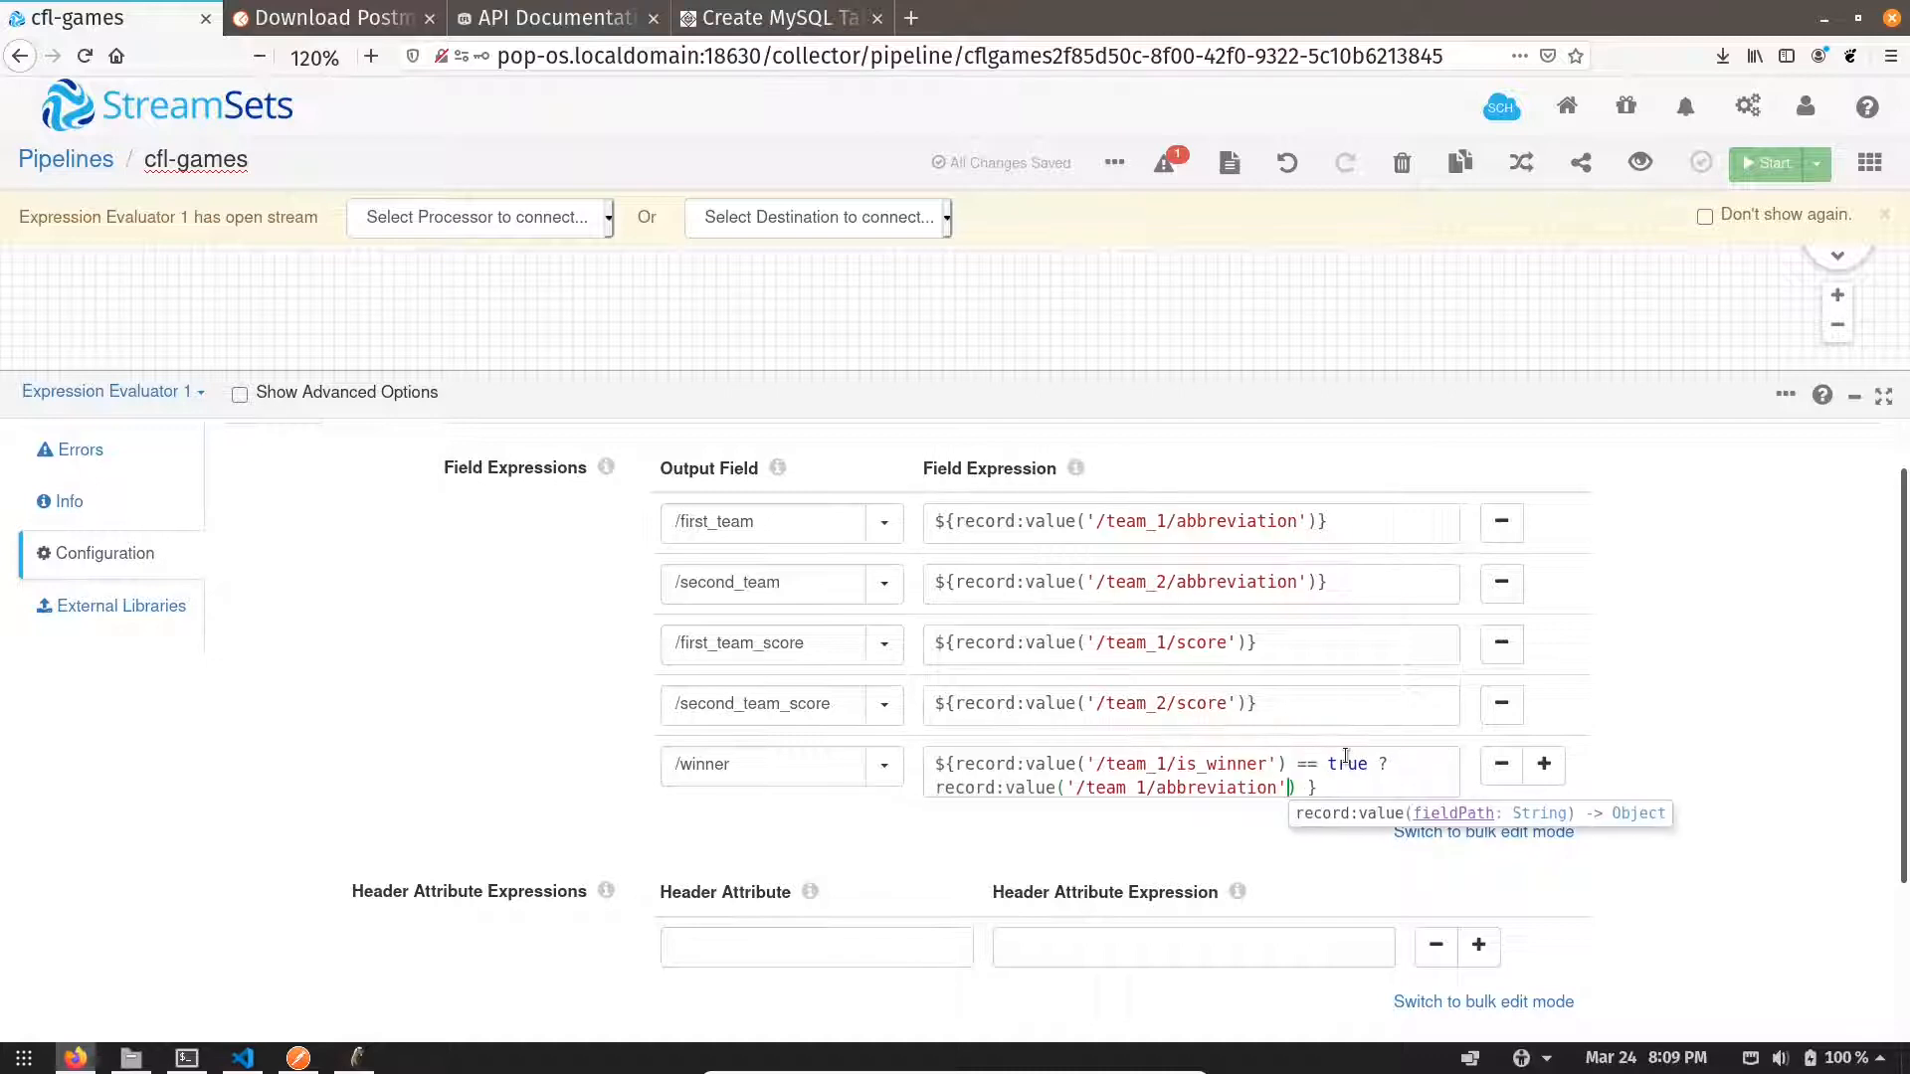
key(Right)
text(:)
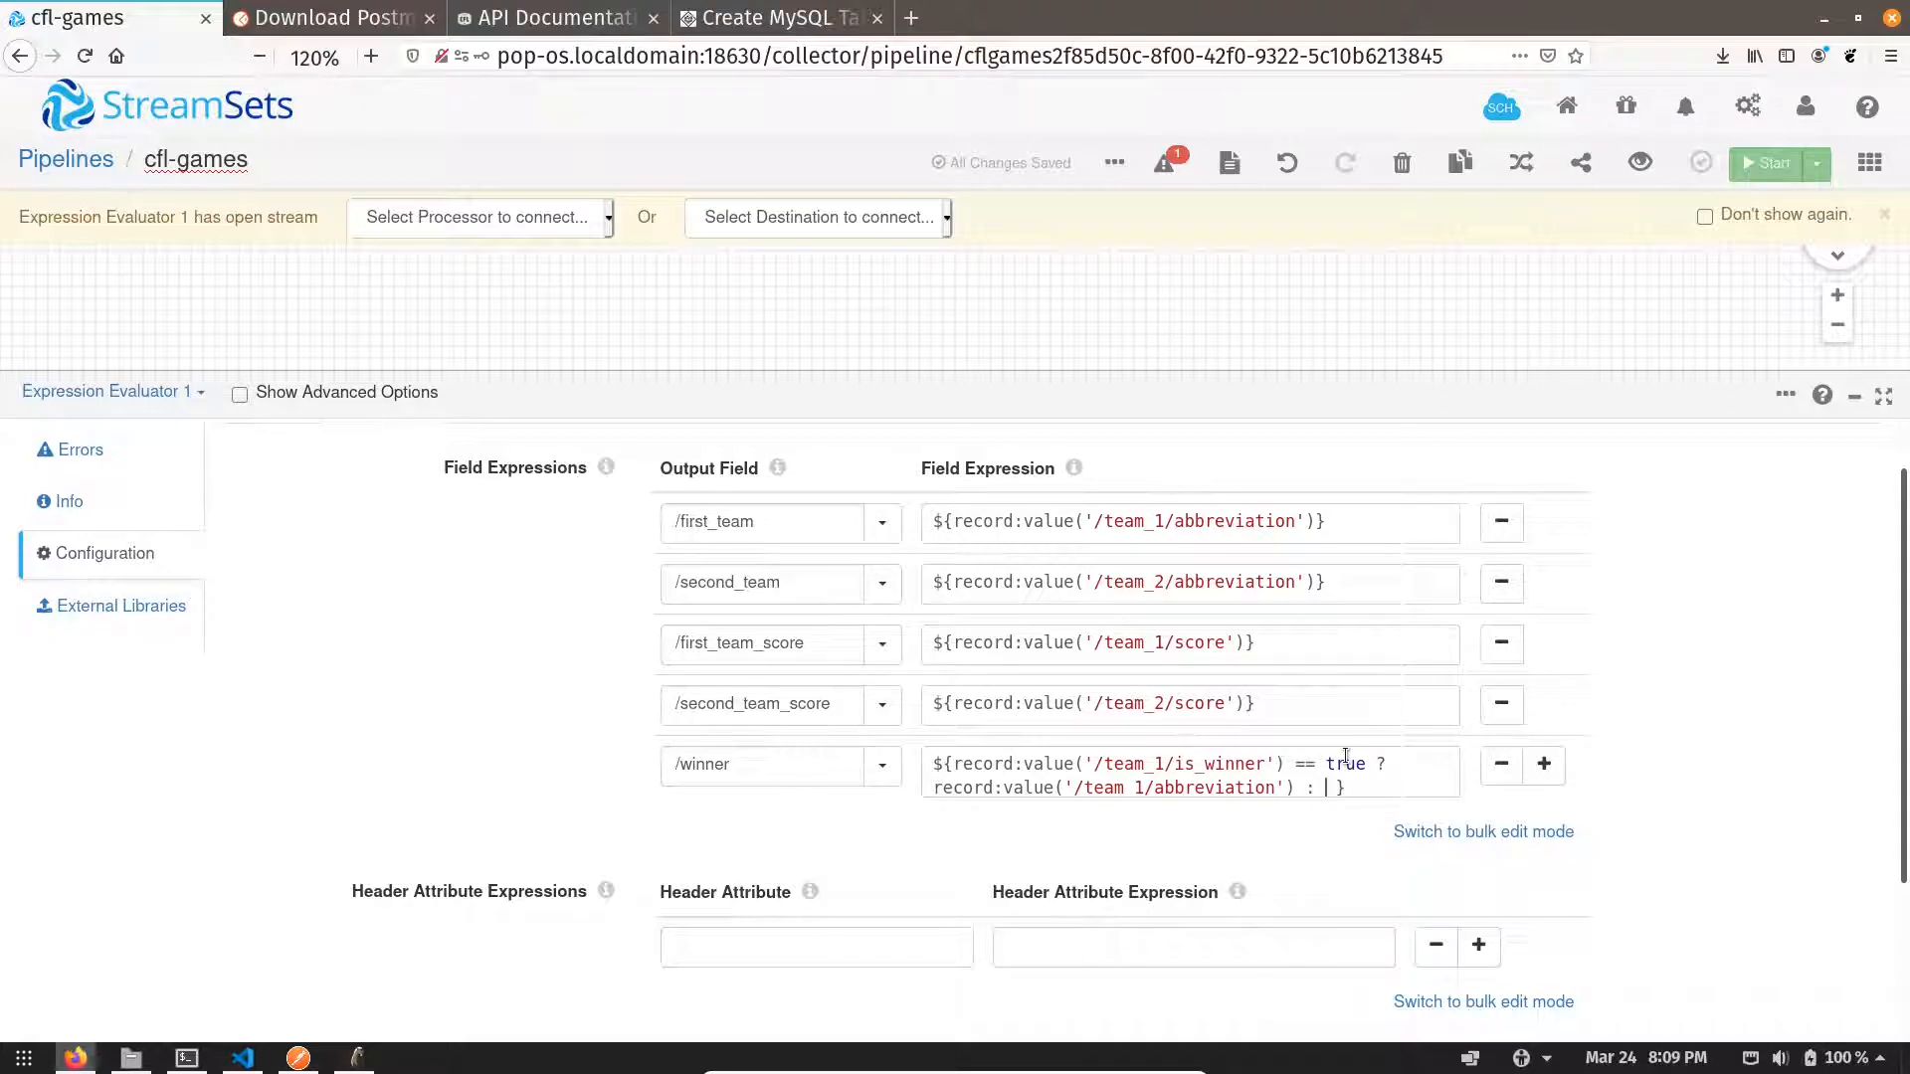
- Add the nested ternary condition record:value('/team_2/is_winner') == true ? as the else branch of the /winner expression
text(record:value('/team_2/is_winner'))
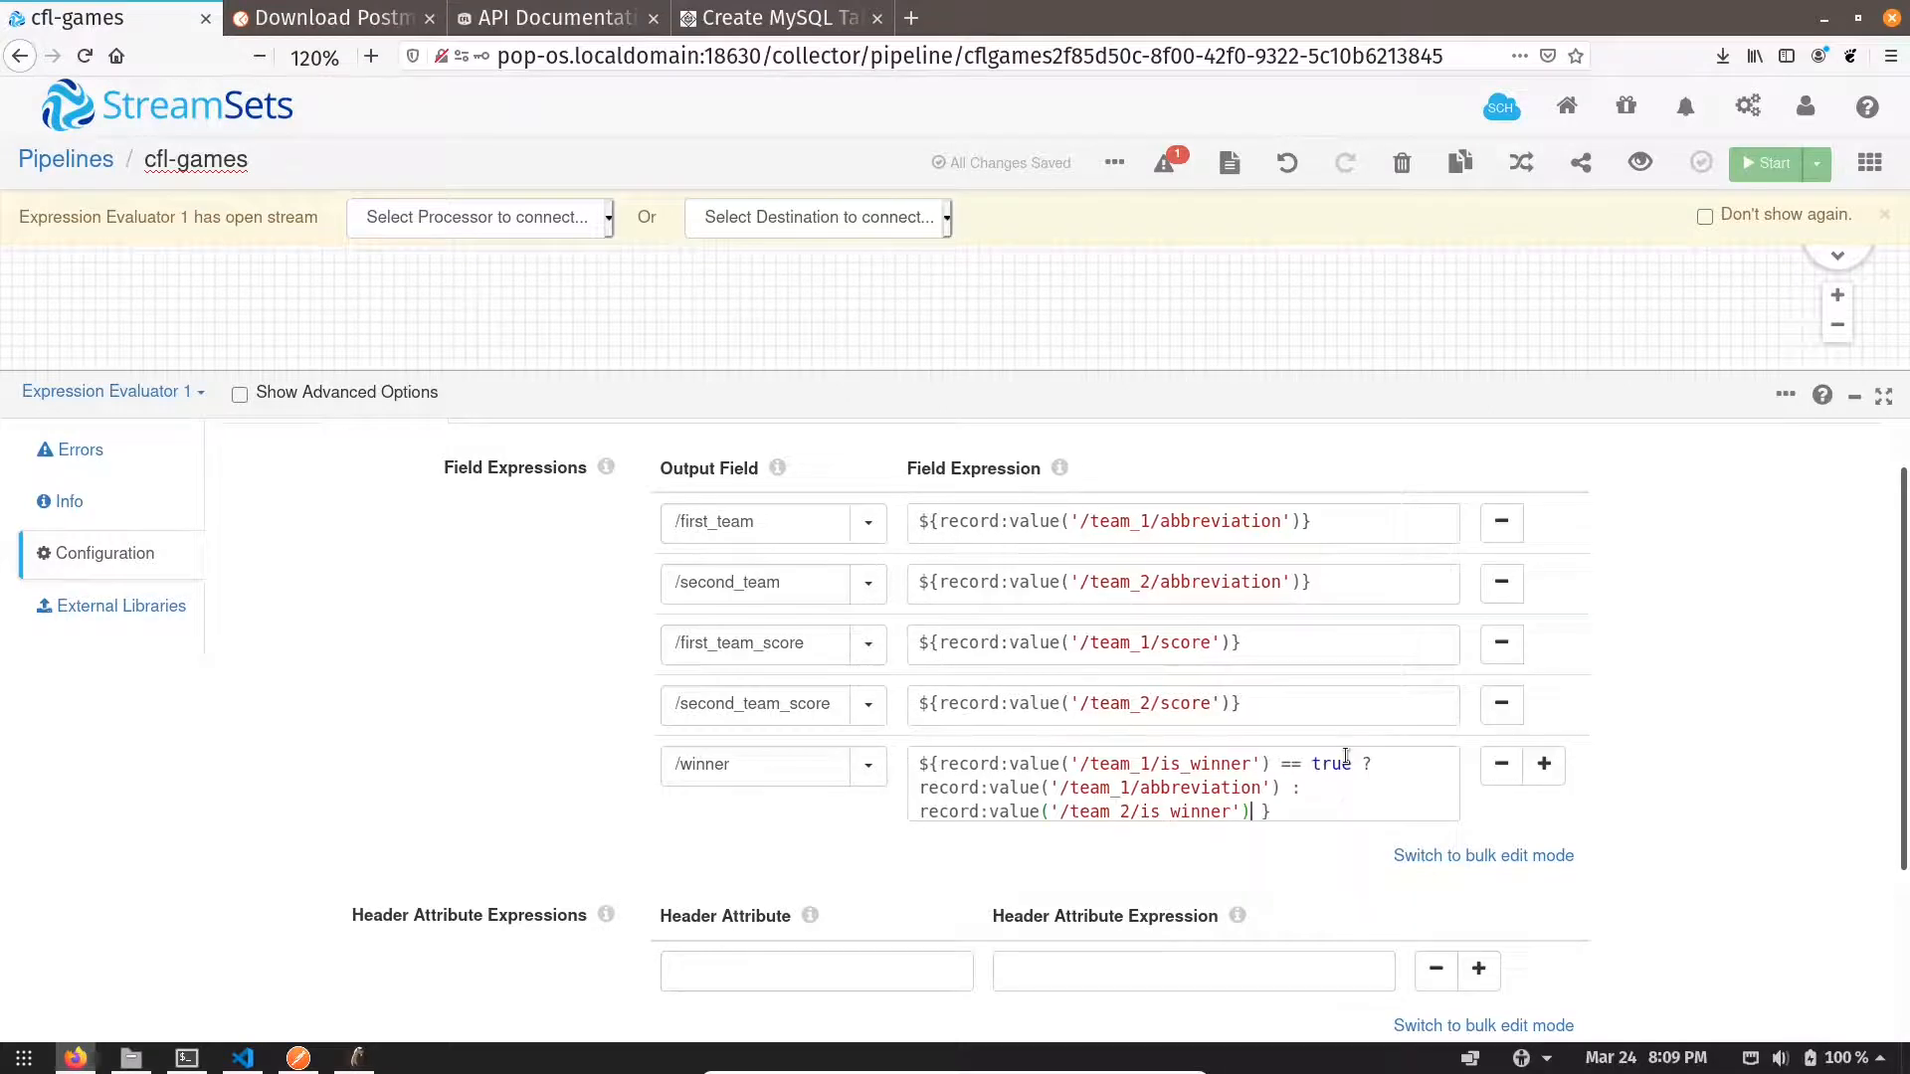
text(== tr)
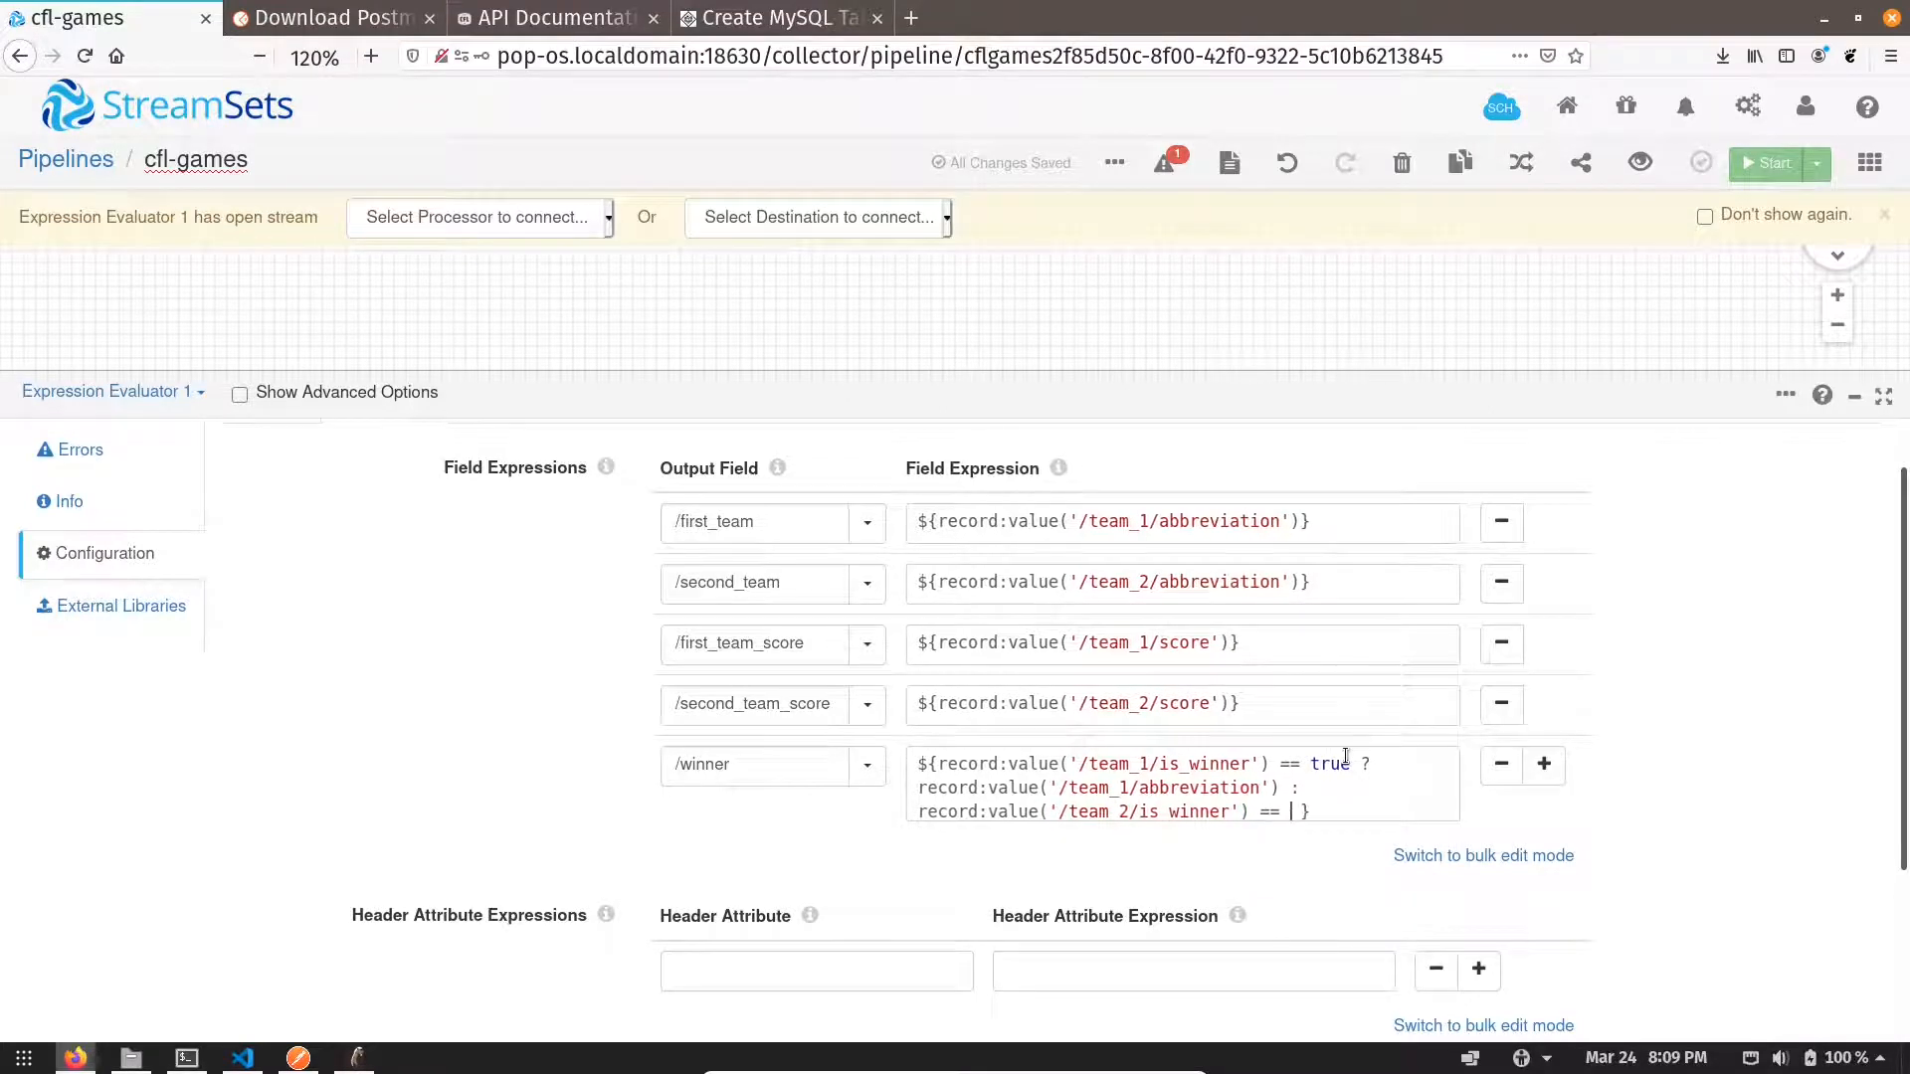
text(ue)
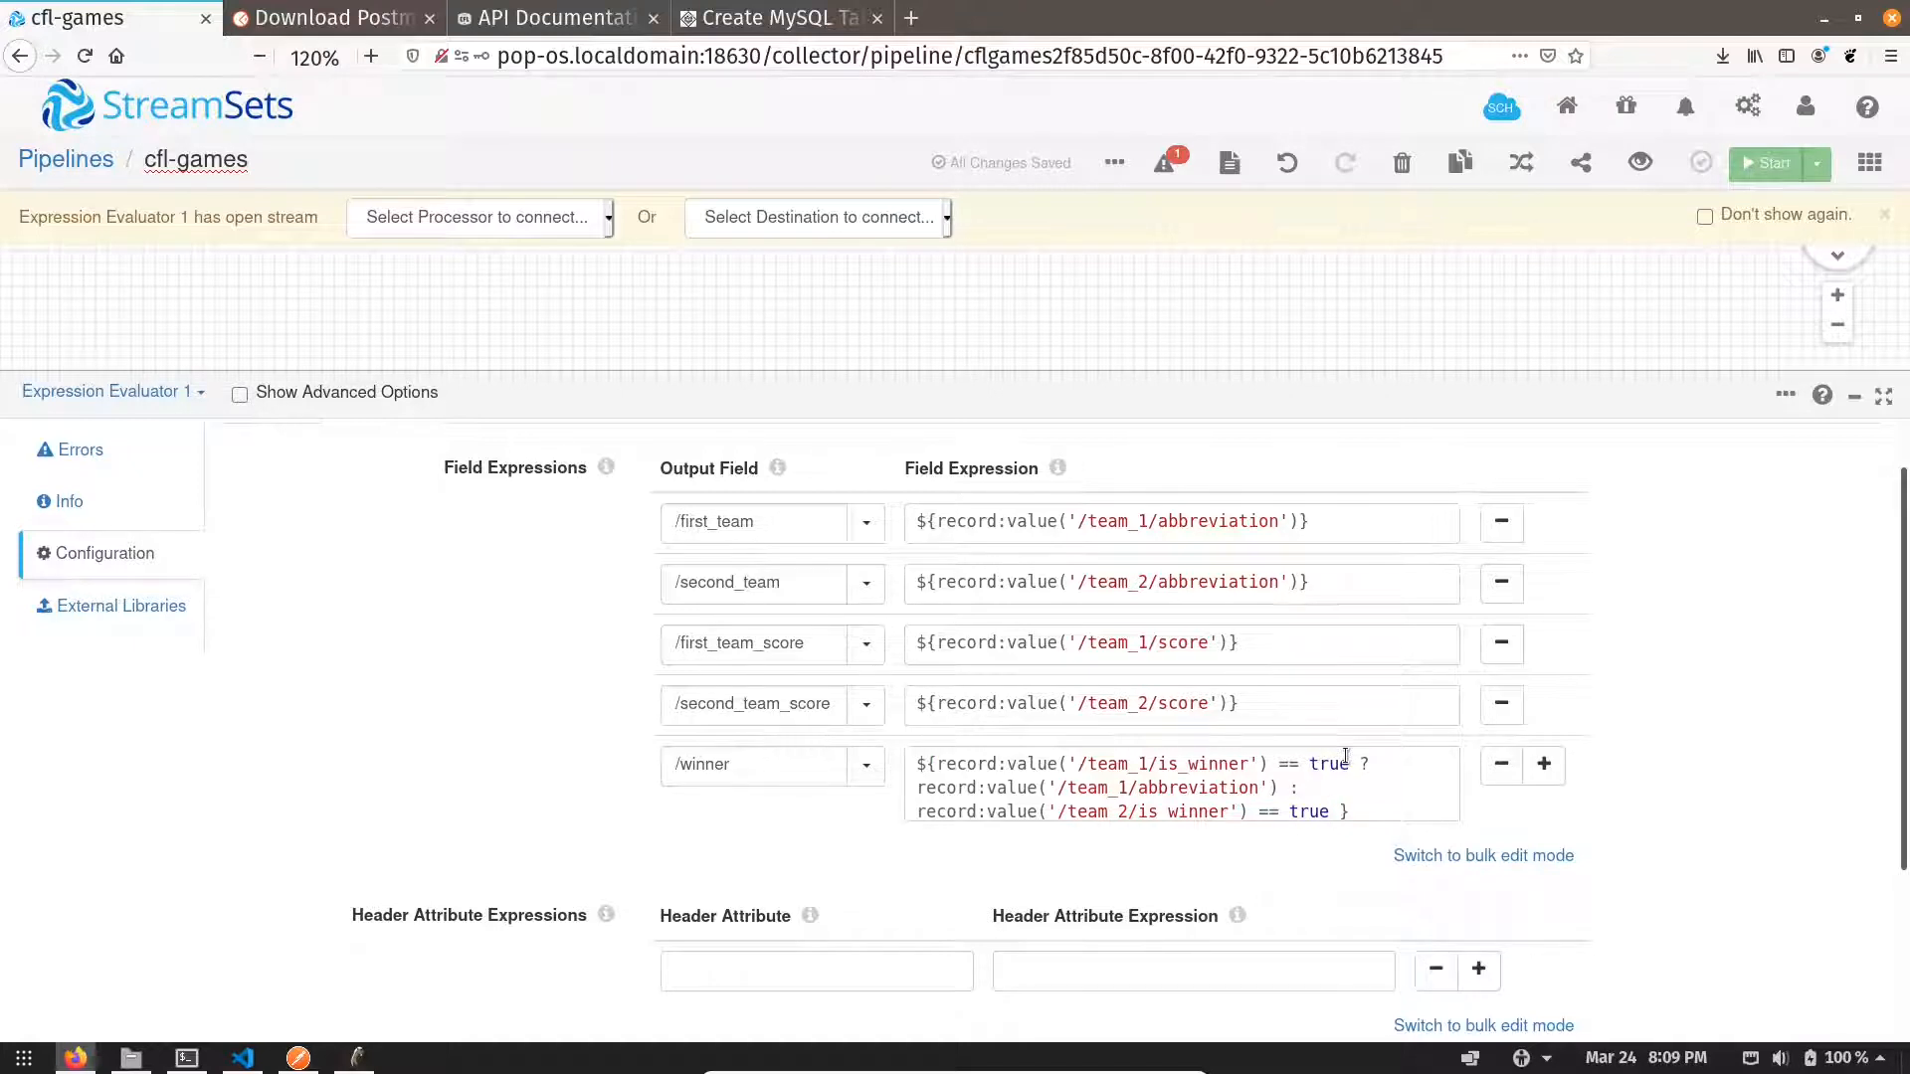
text(?  )
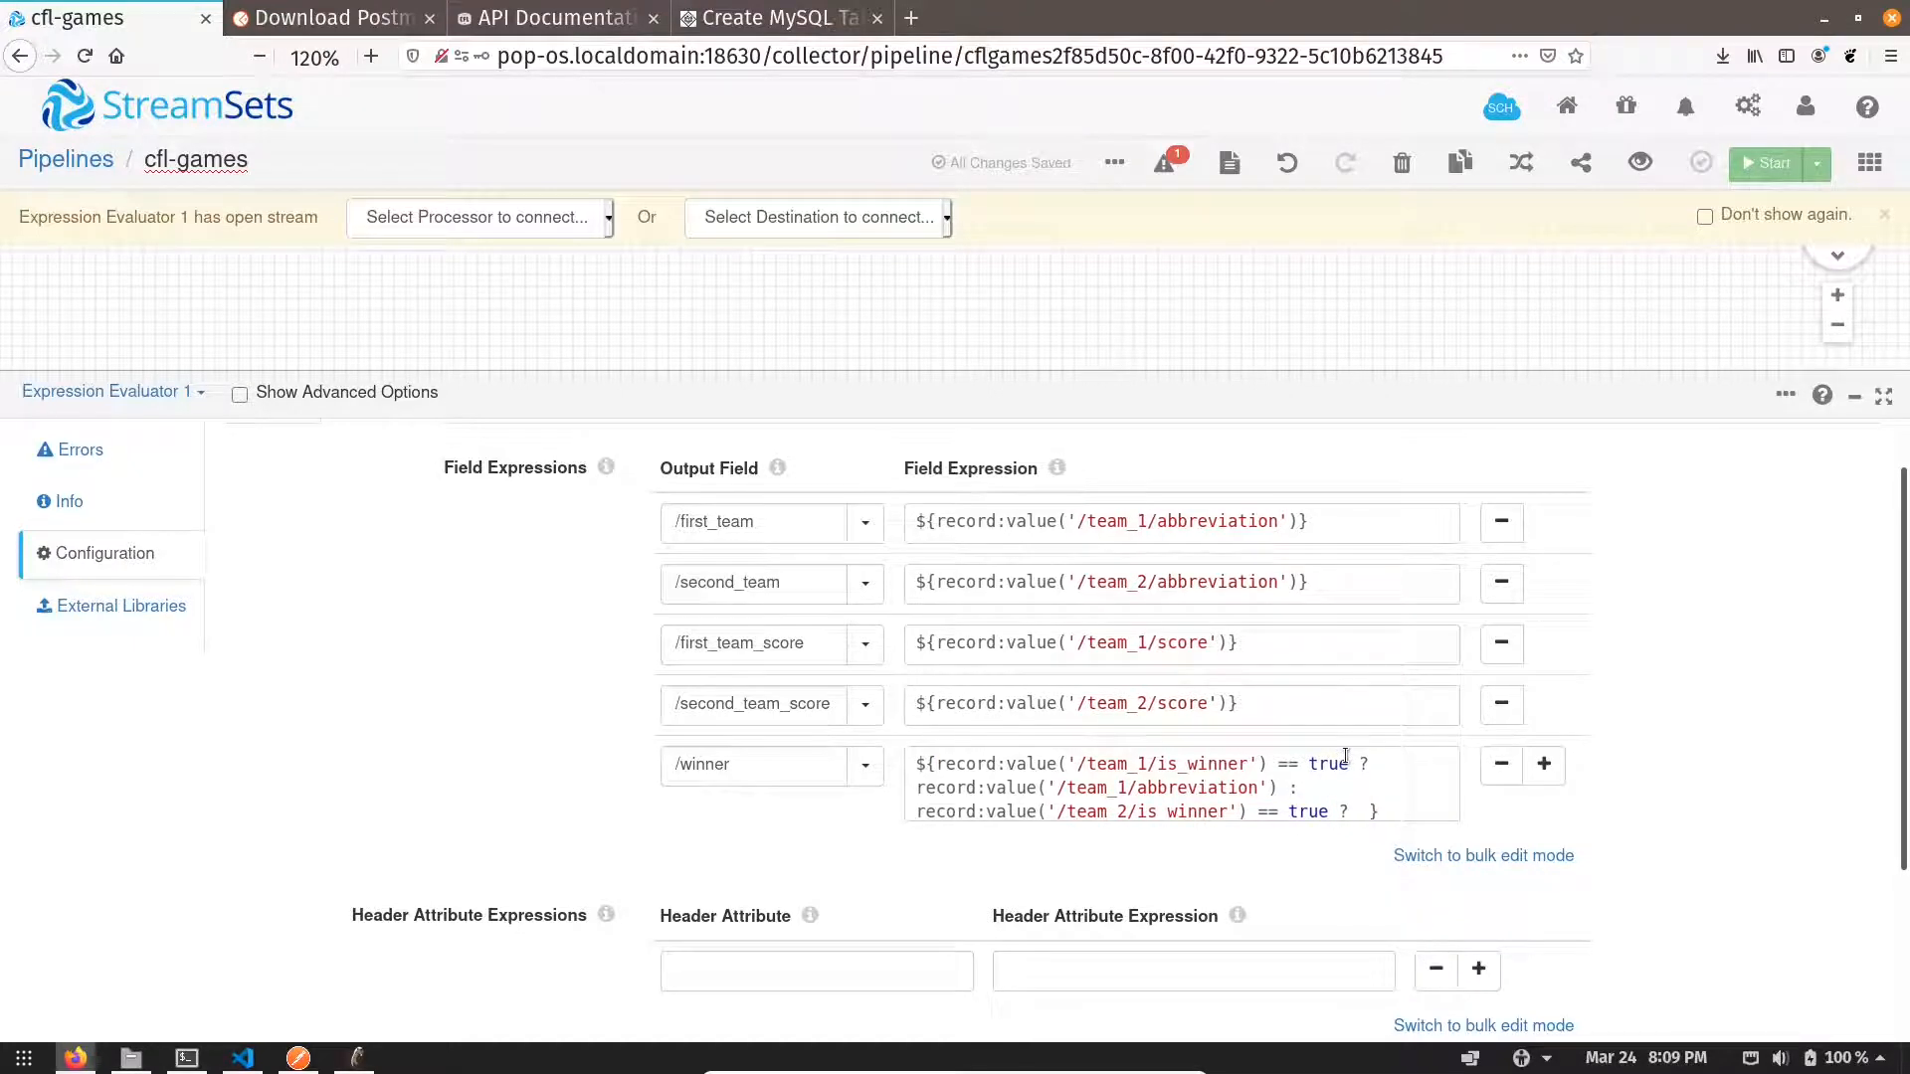
- Make the nested team_2 condition in the /winner expression return record:value('/team_2/abbreviation') when true
text(record)
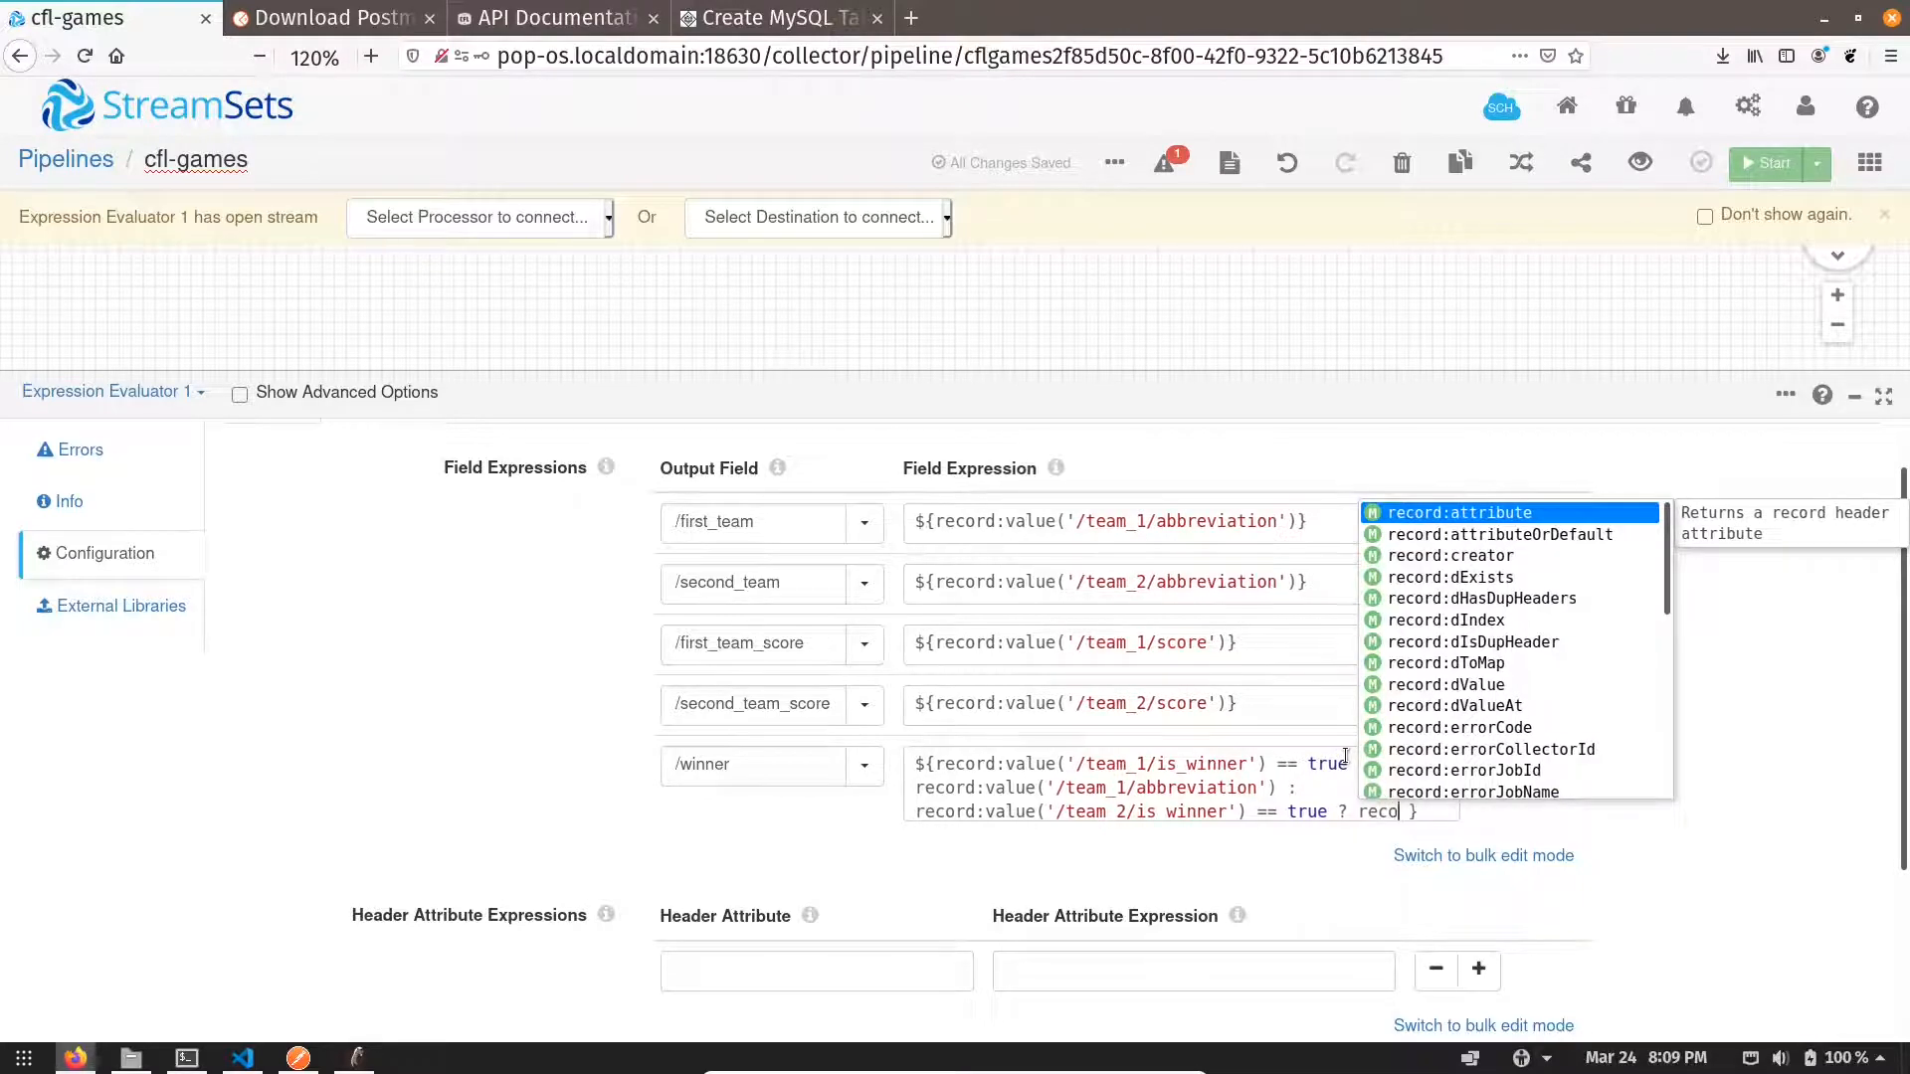
text(:va)
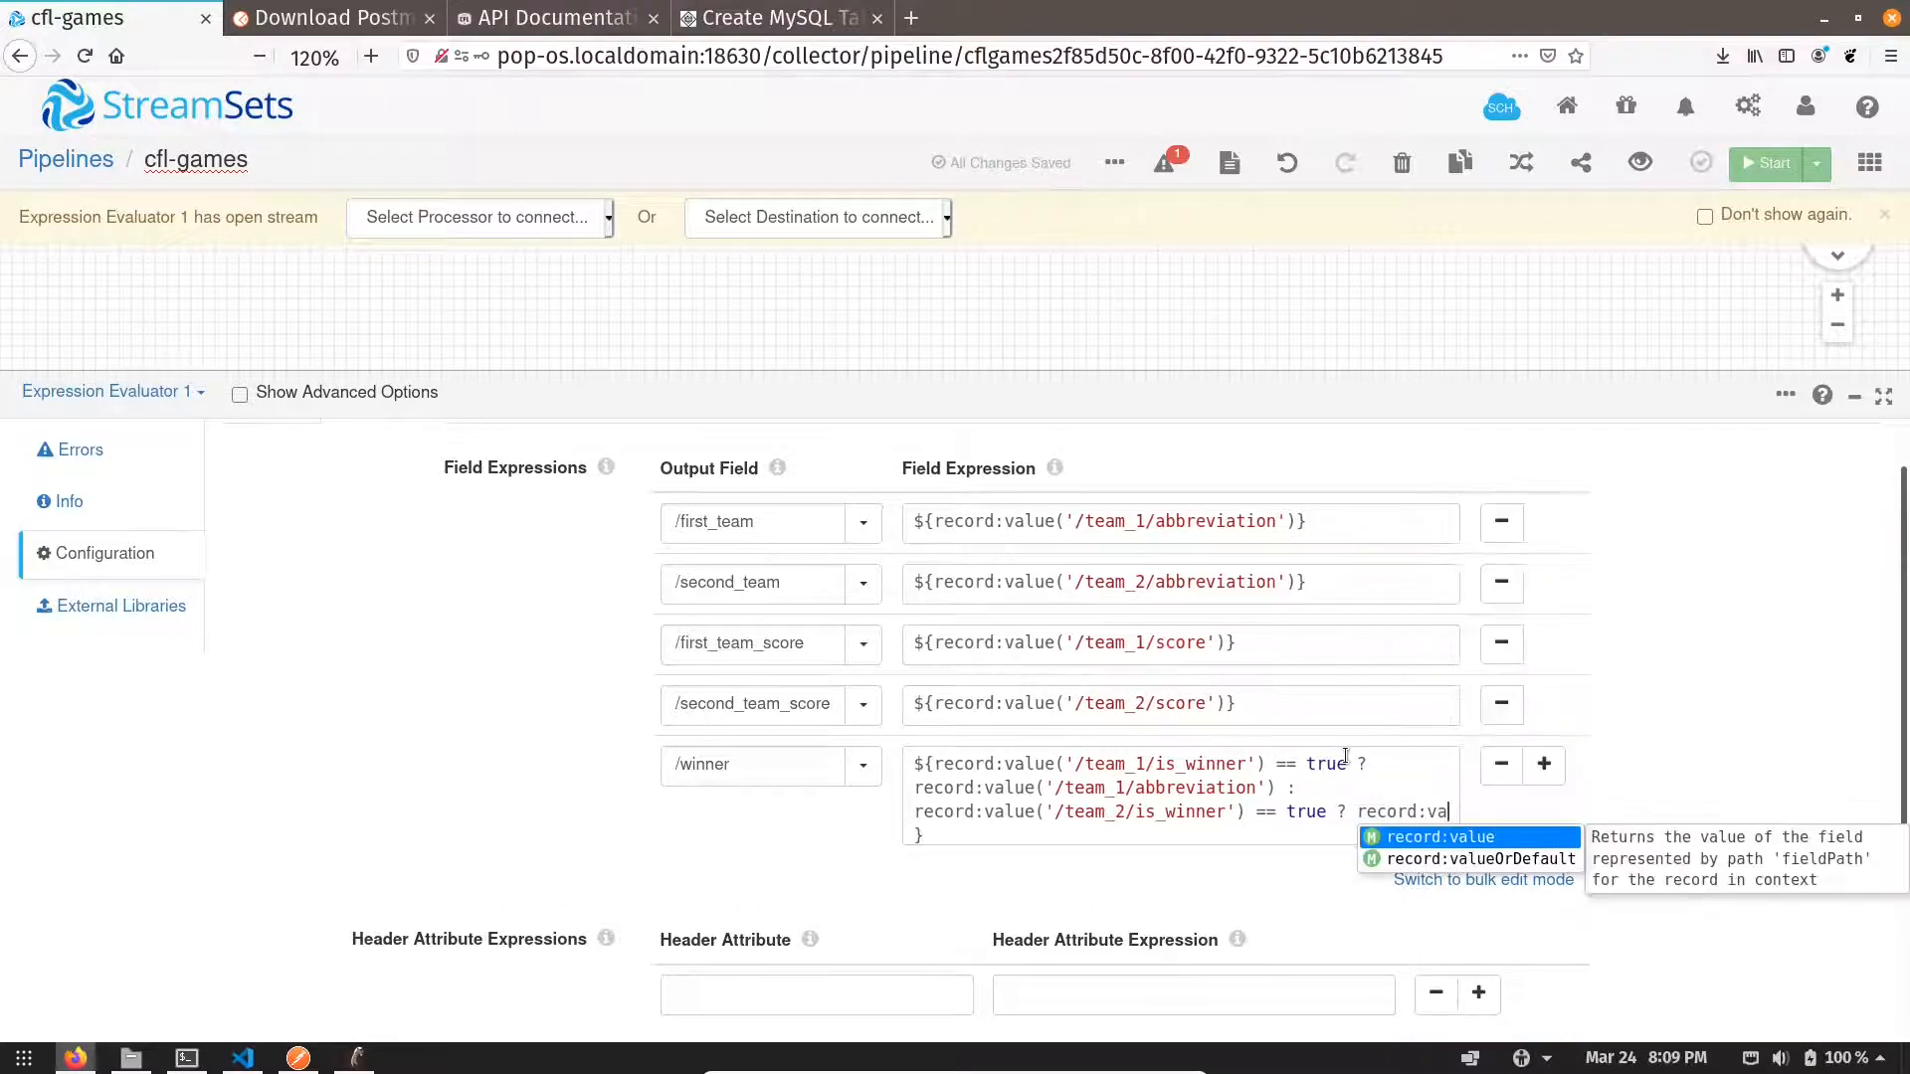
key(Return)
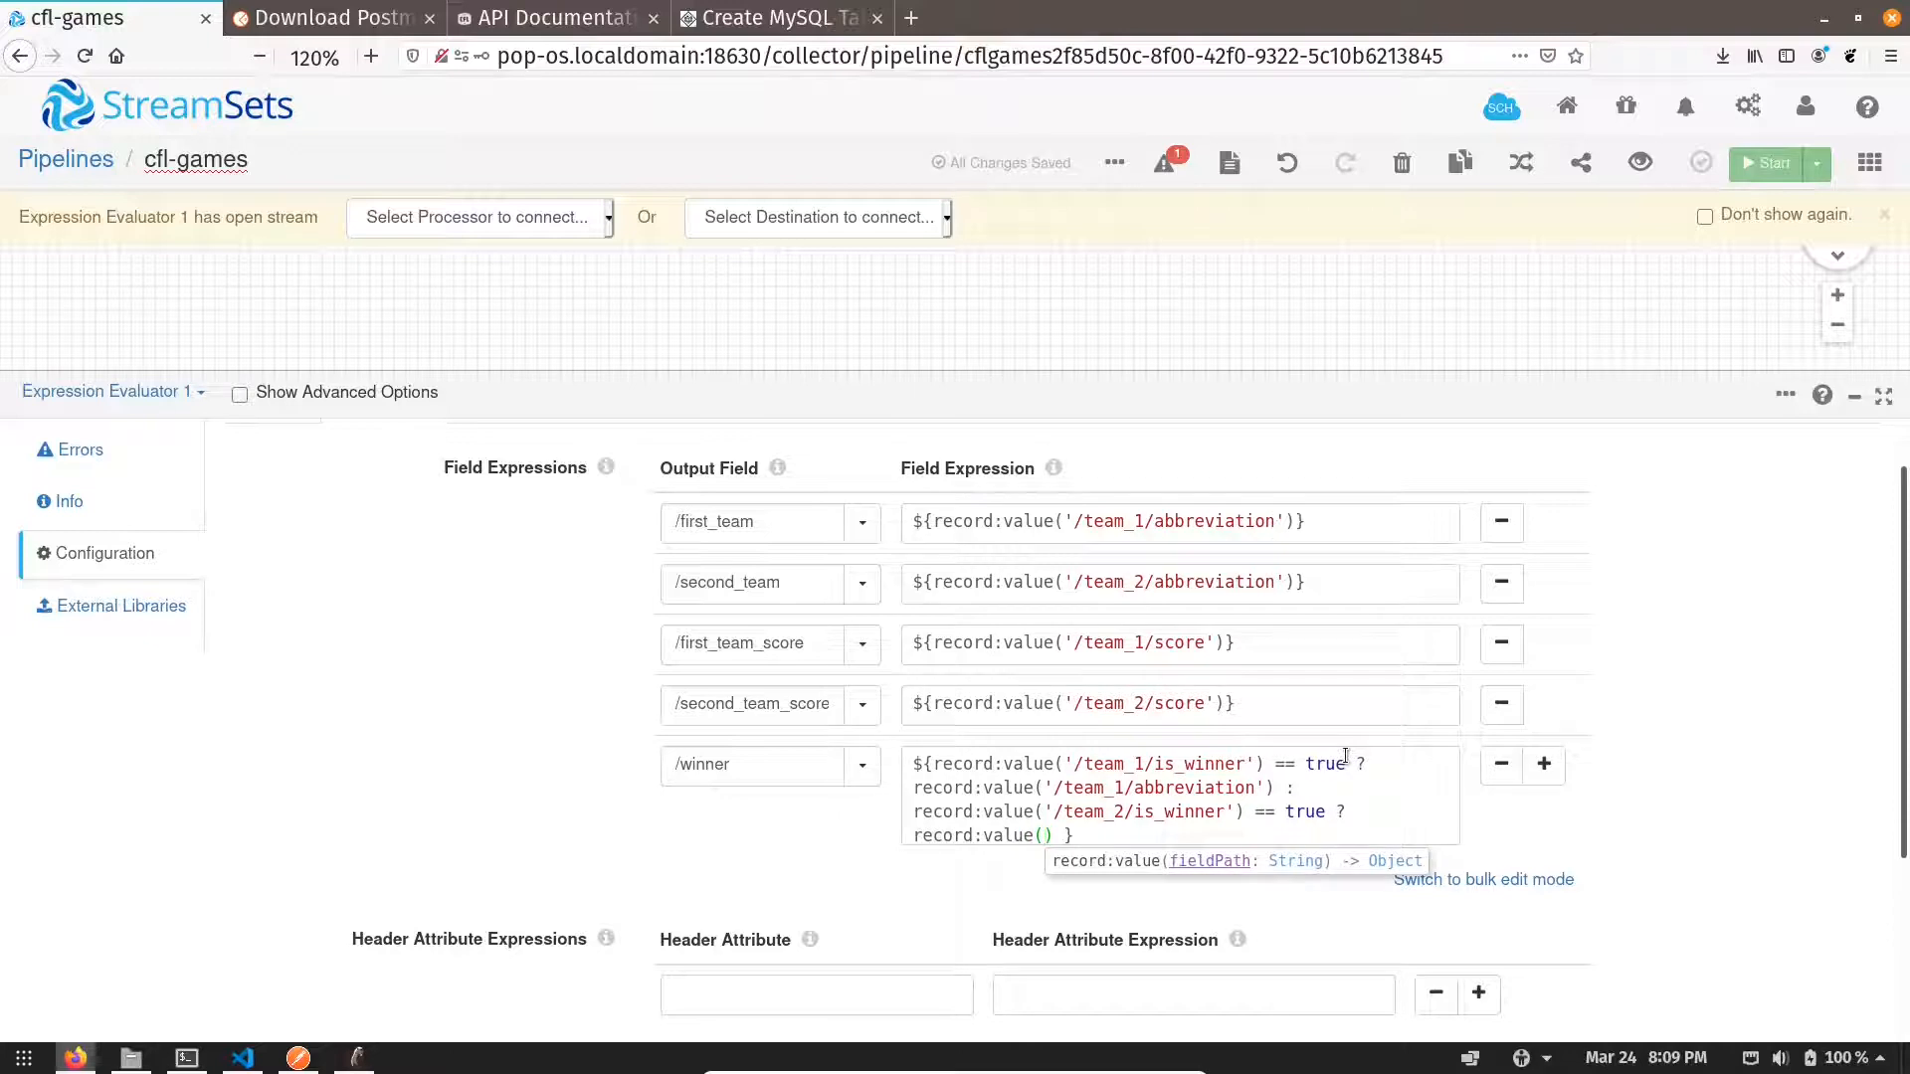
text('/)
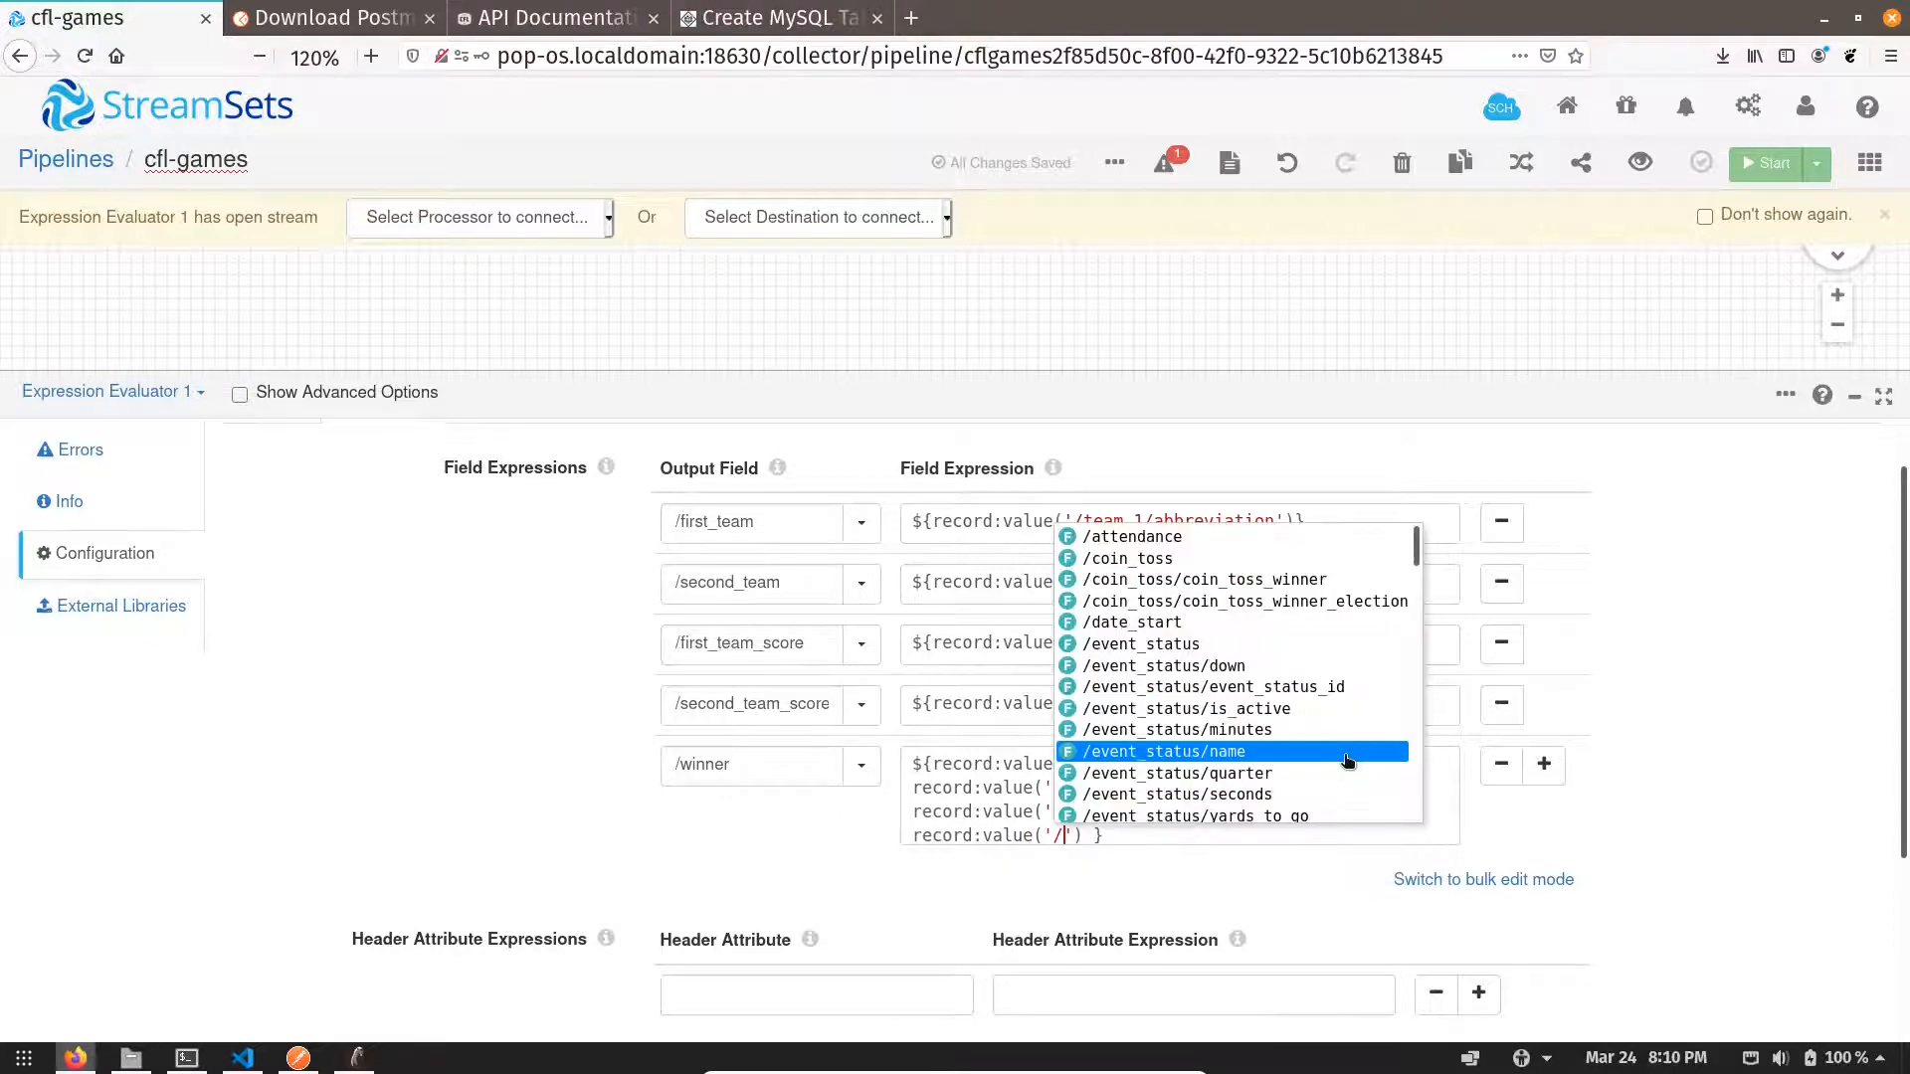
text(tema)
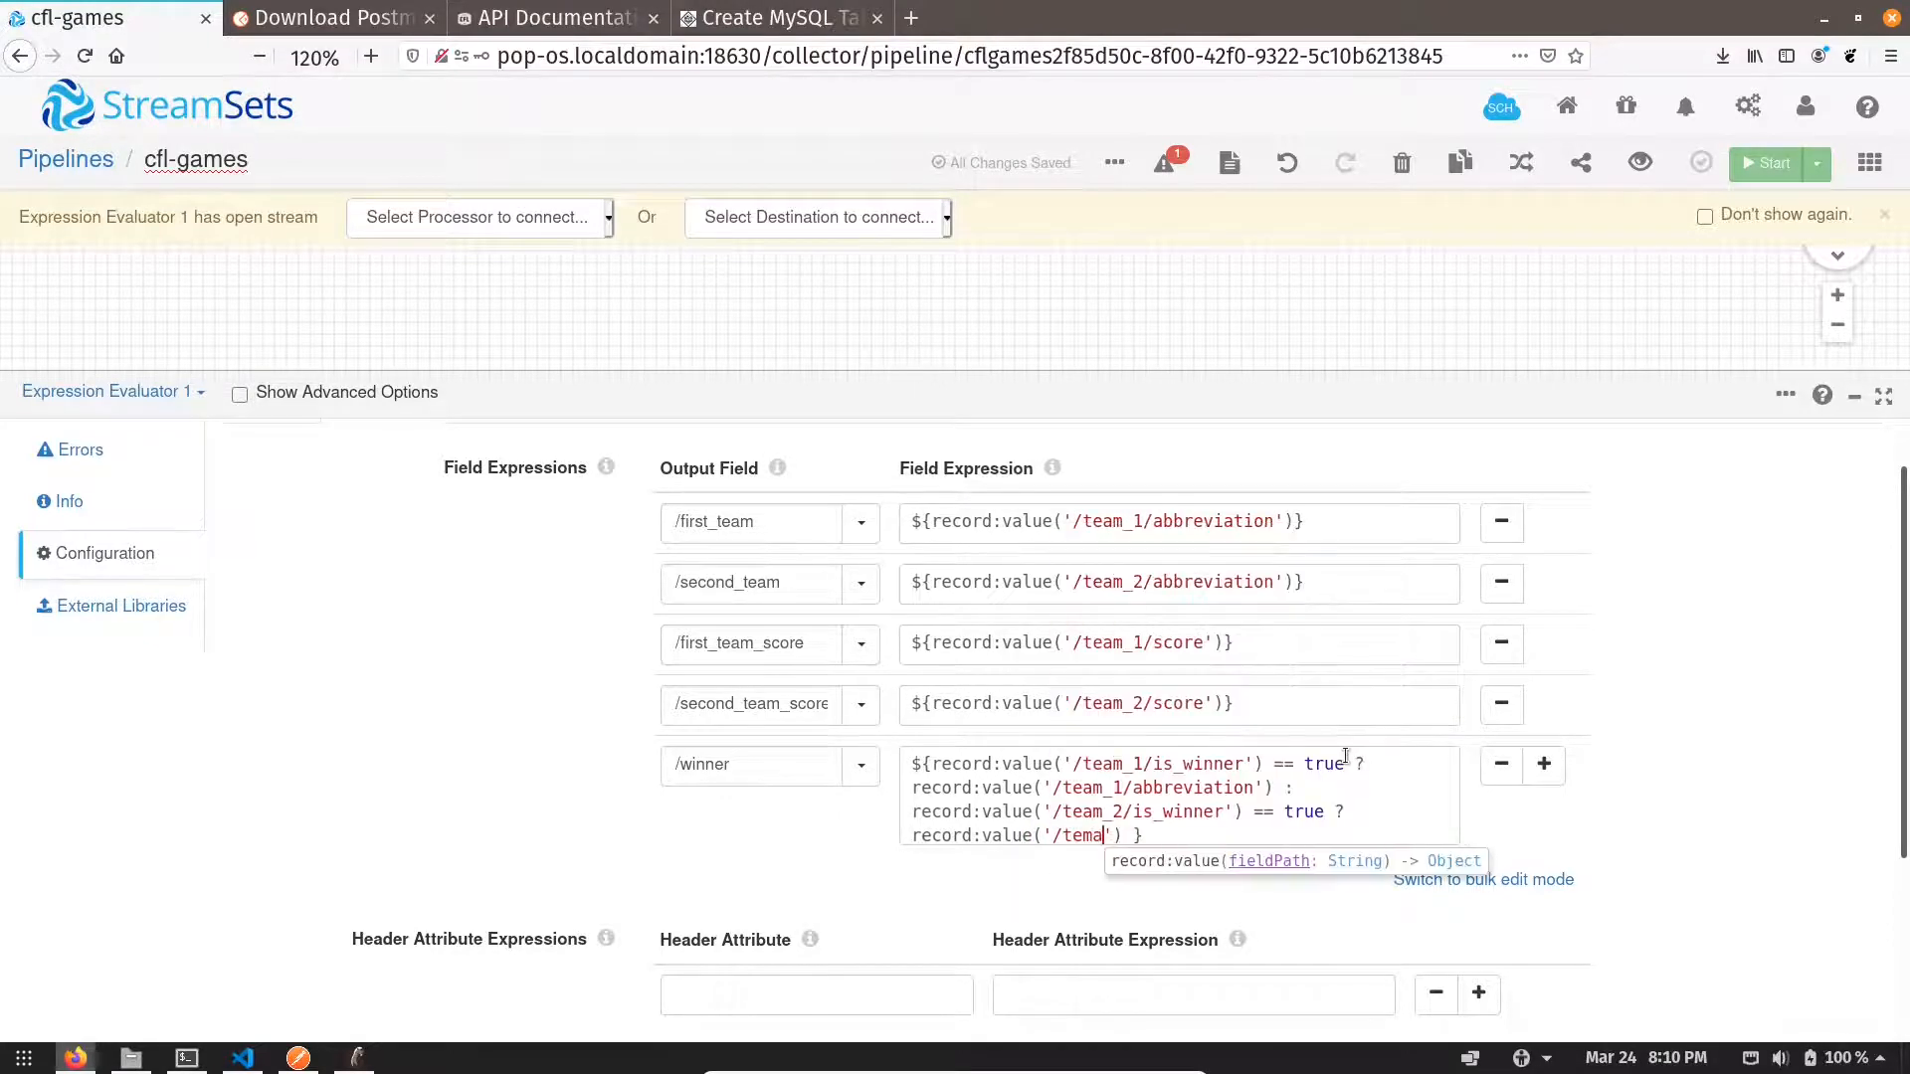
key(BackSpace)
key(BackSpace)
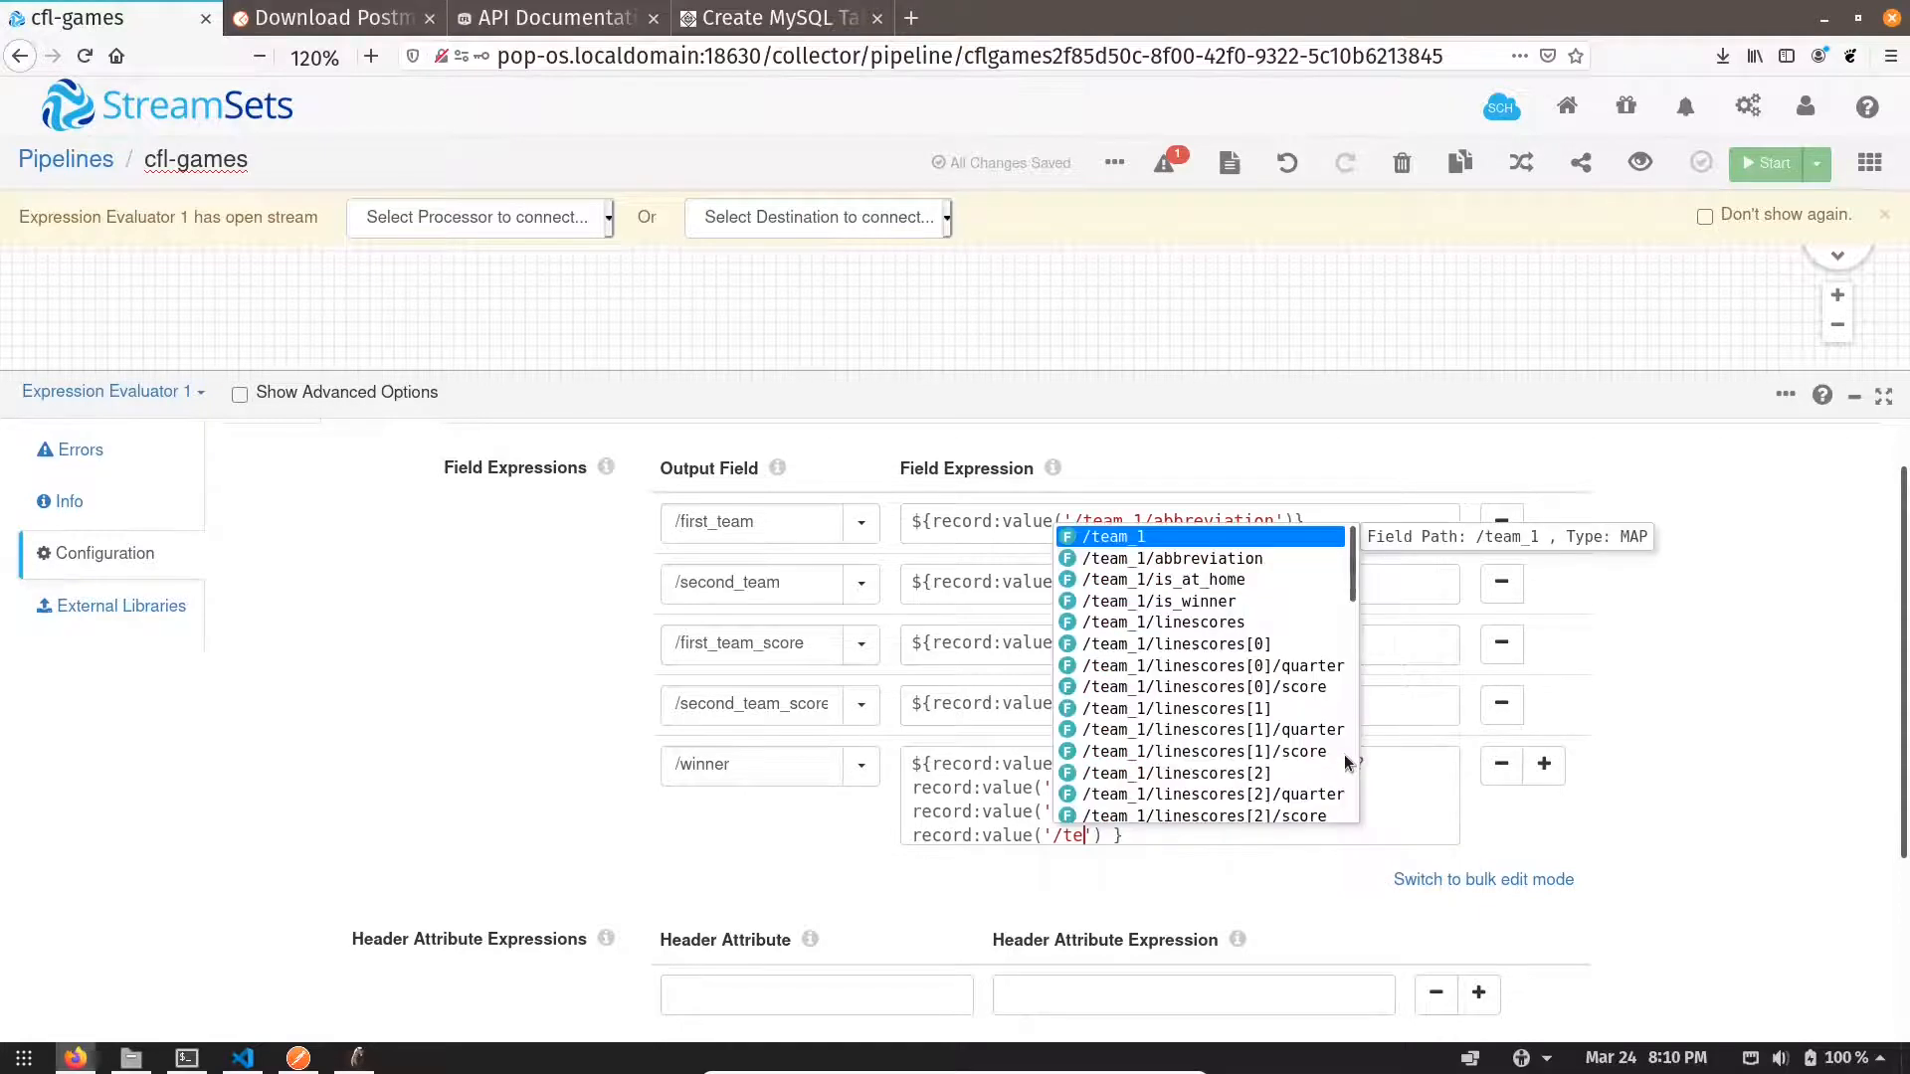
text(am_2/a)
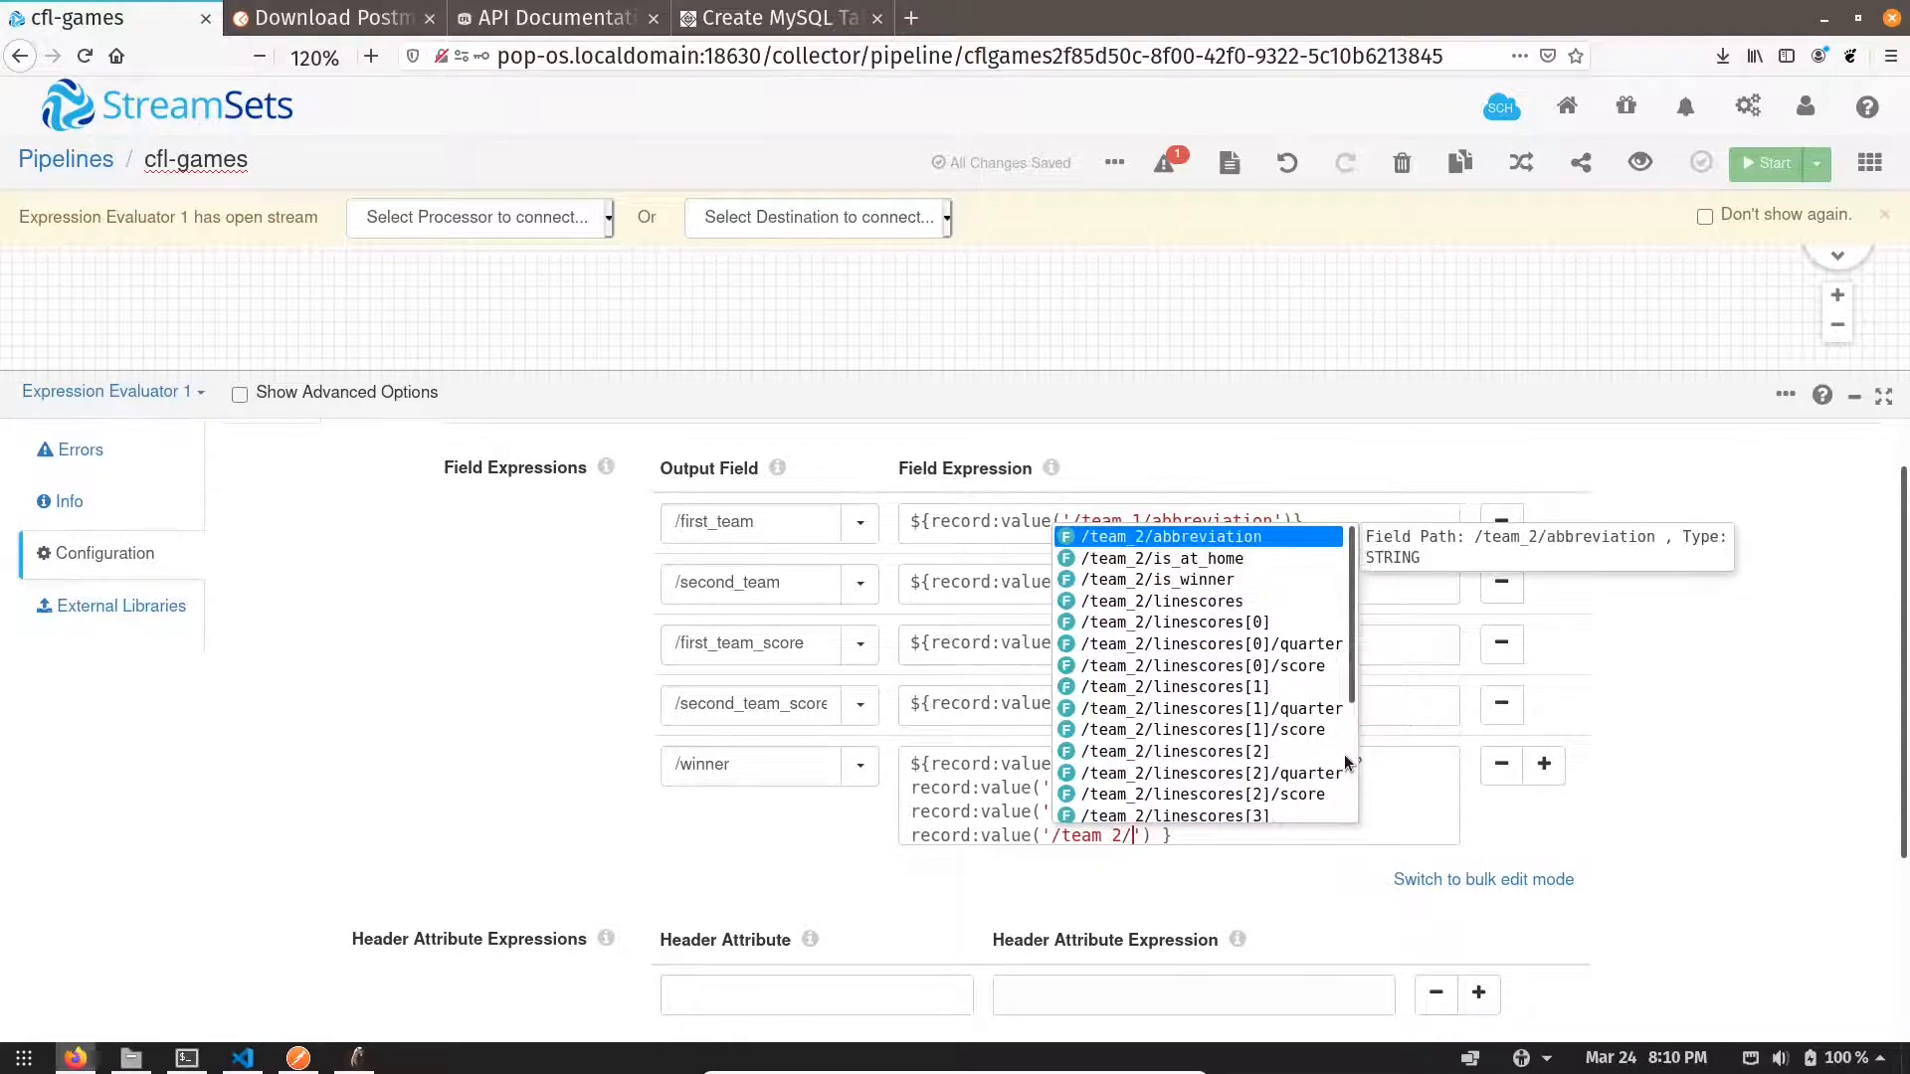
key(Return)
key(Right)
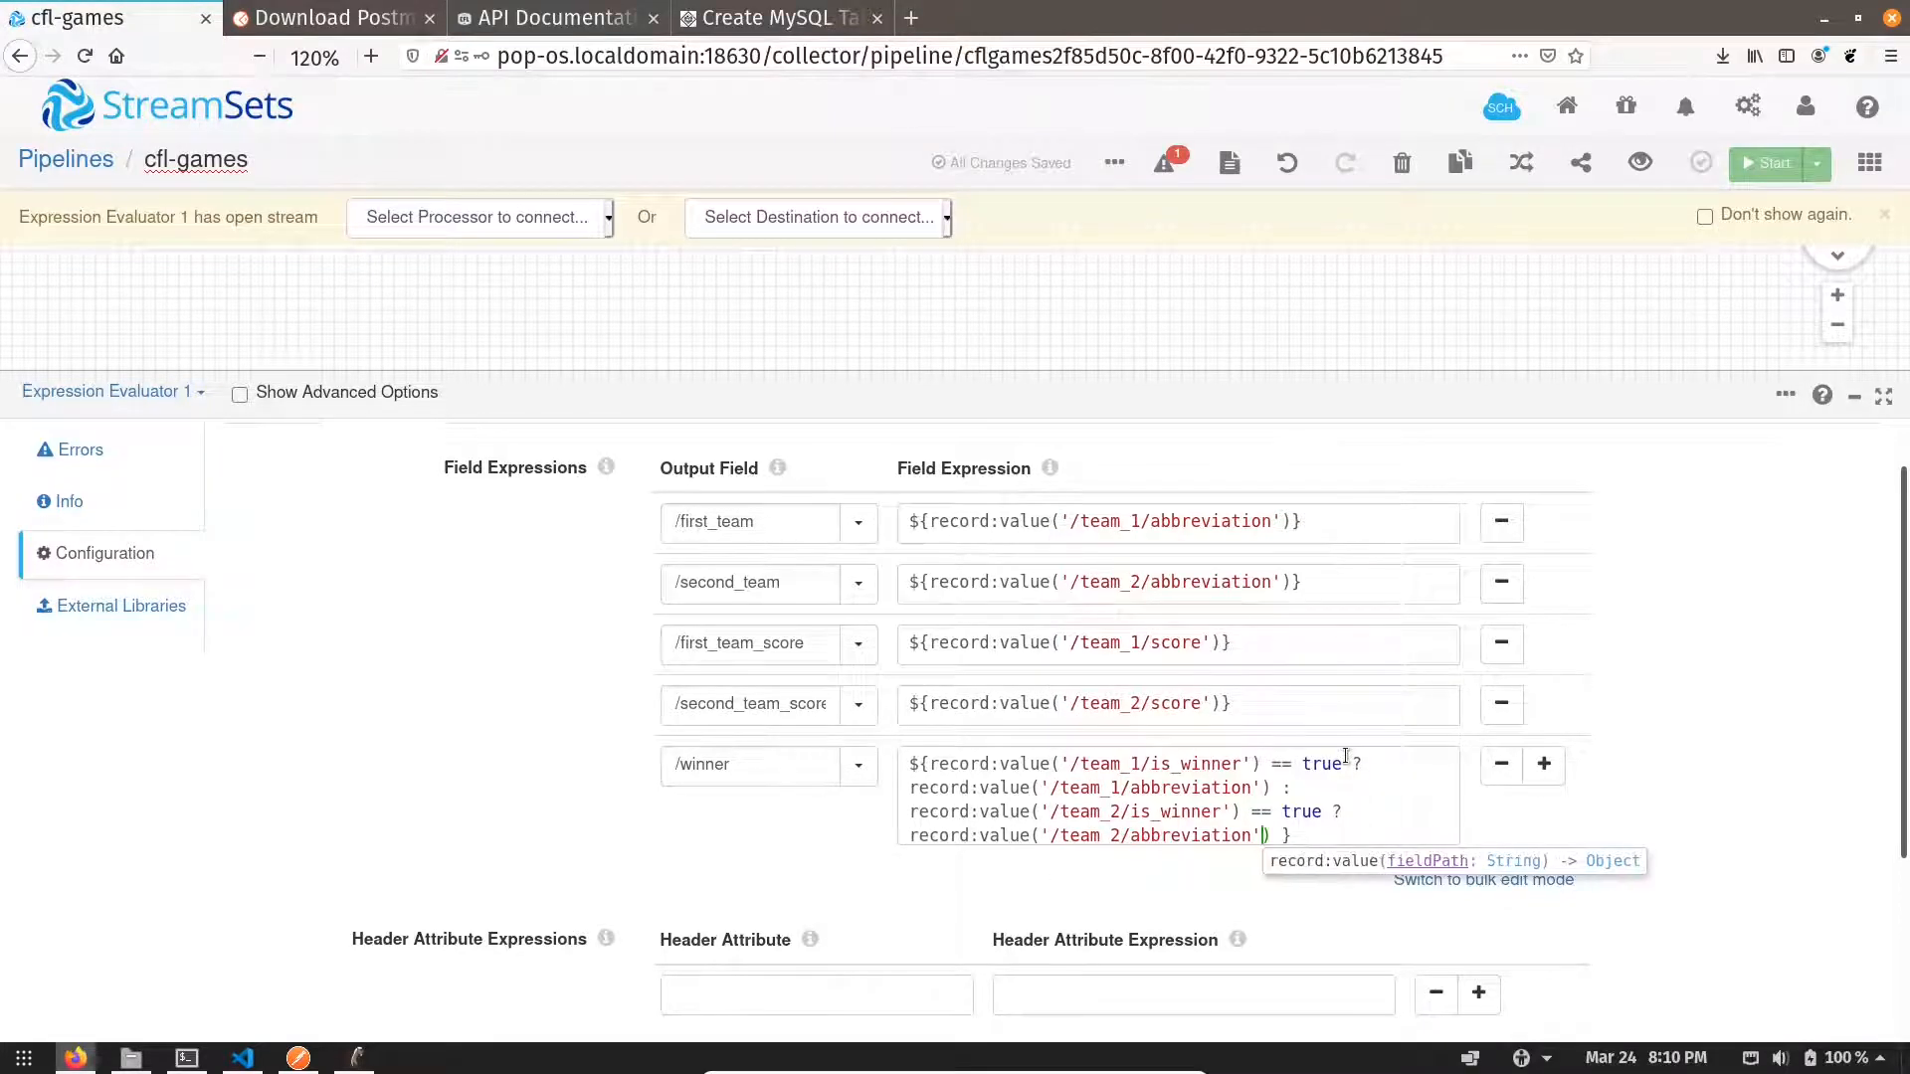
- Complete the nested ternary of the /winner expression with 'NA' as the final else value
key(Right)
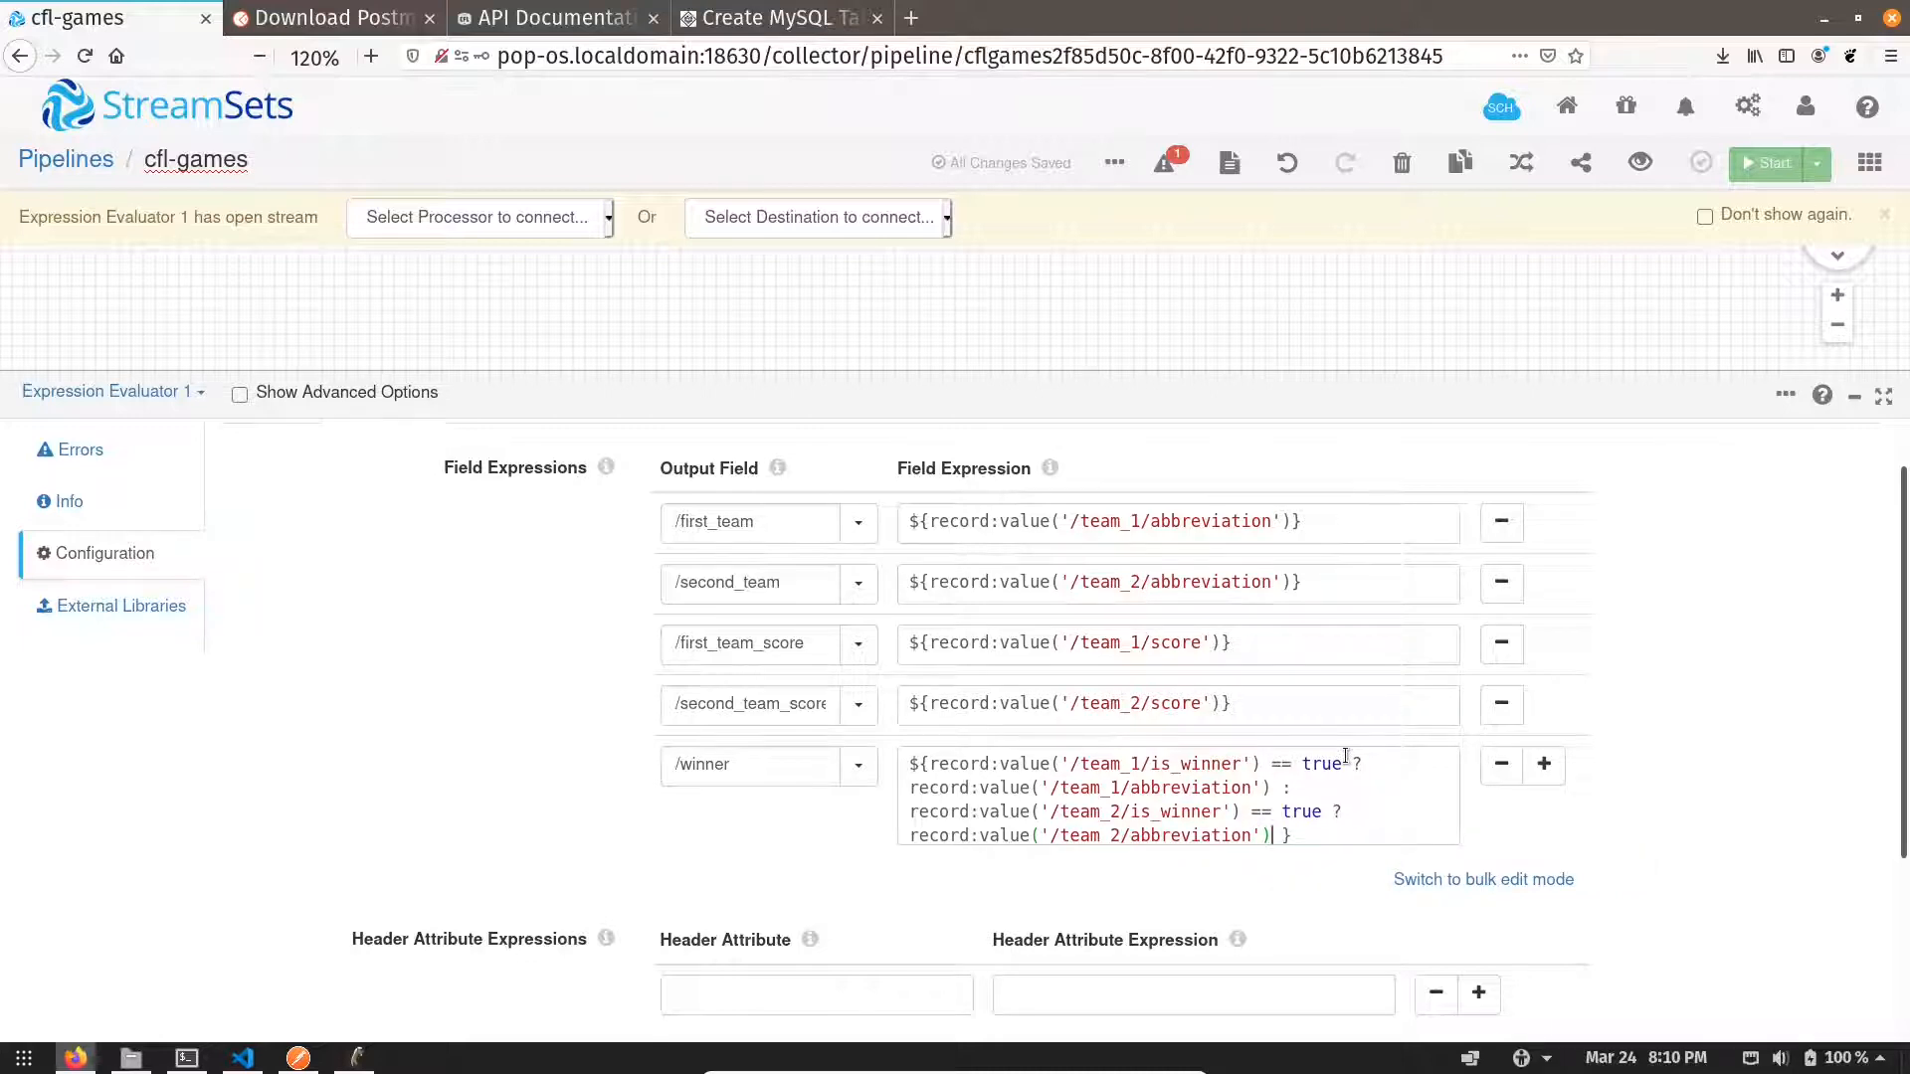
text(: ')
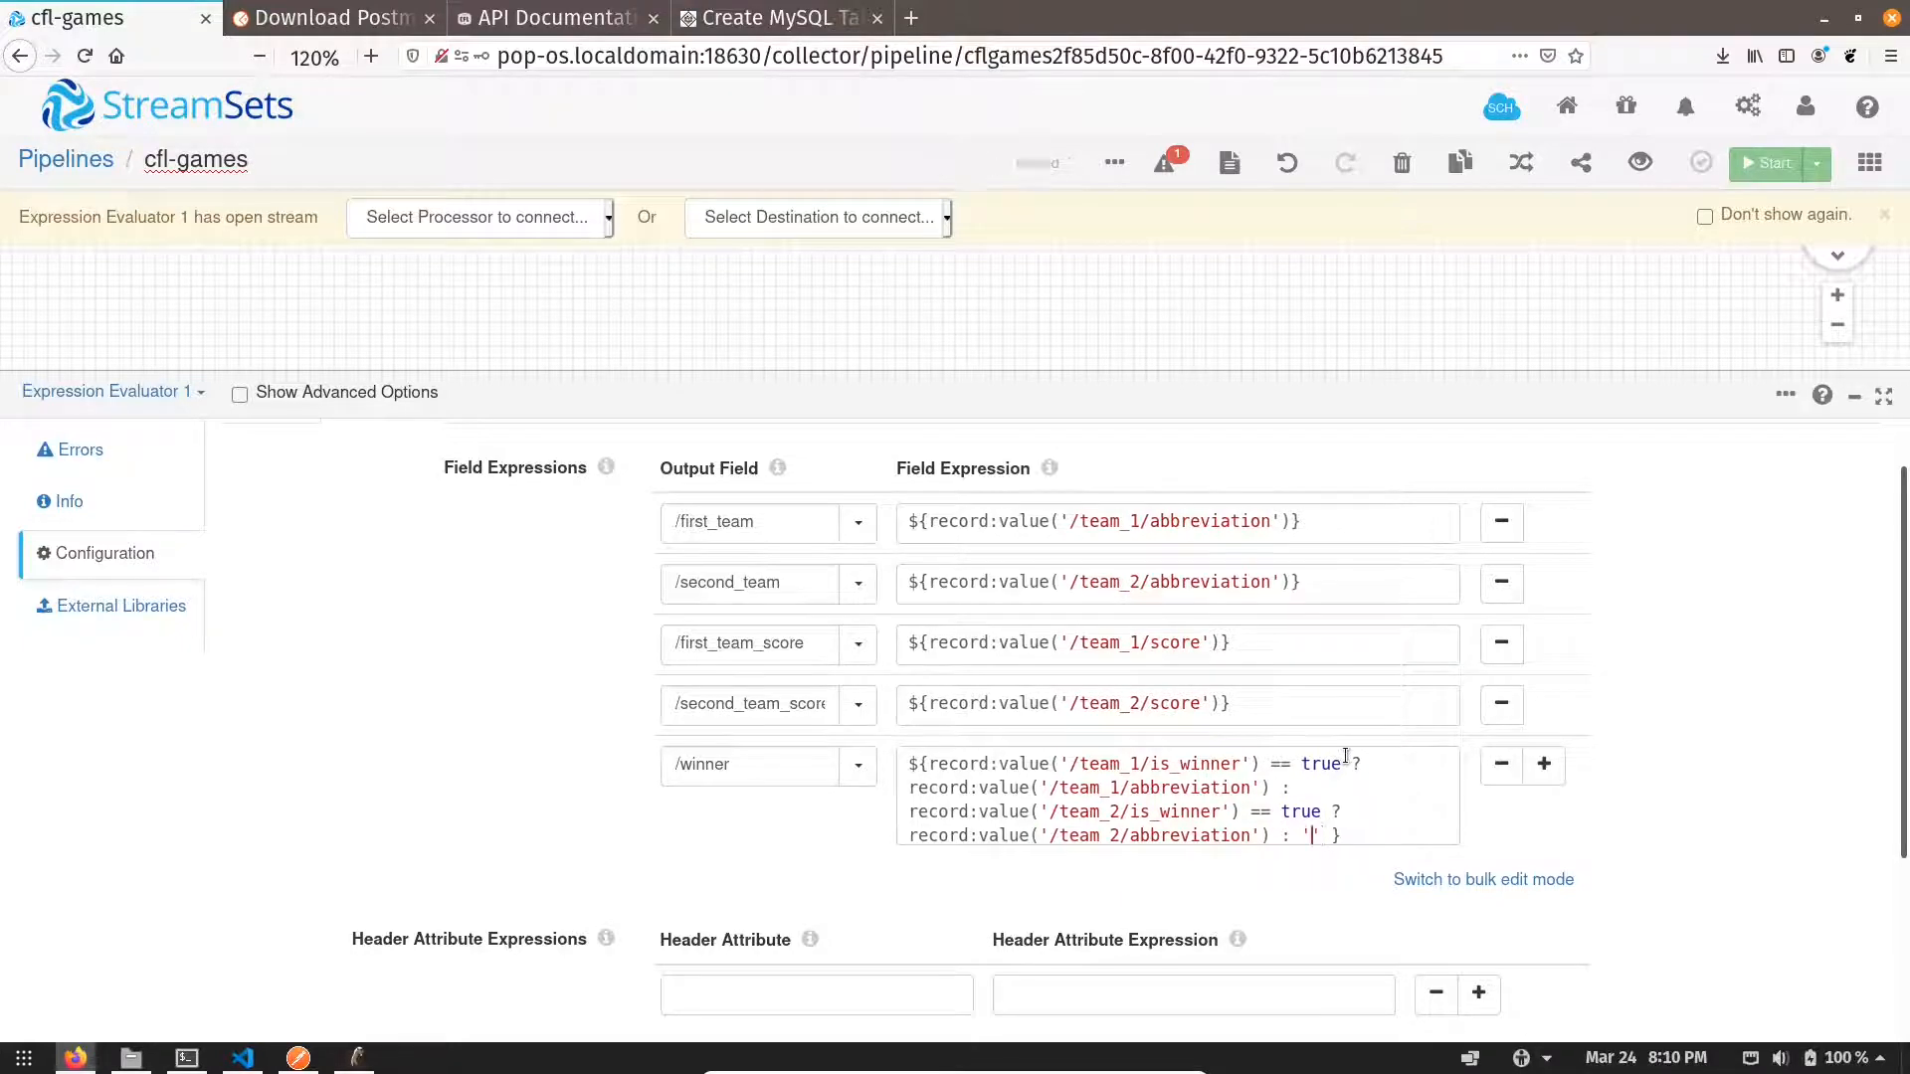
text(NA)
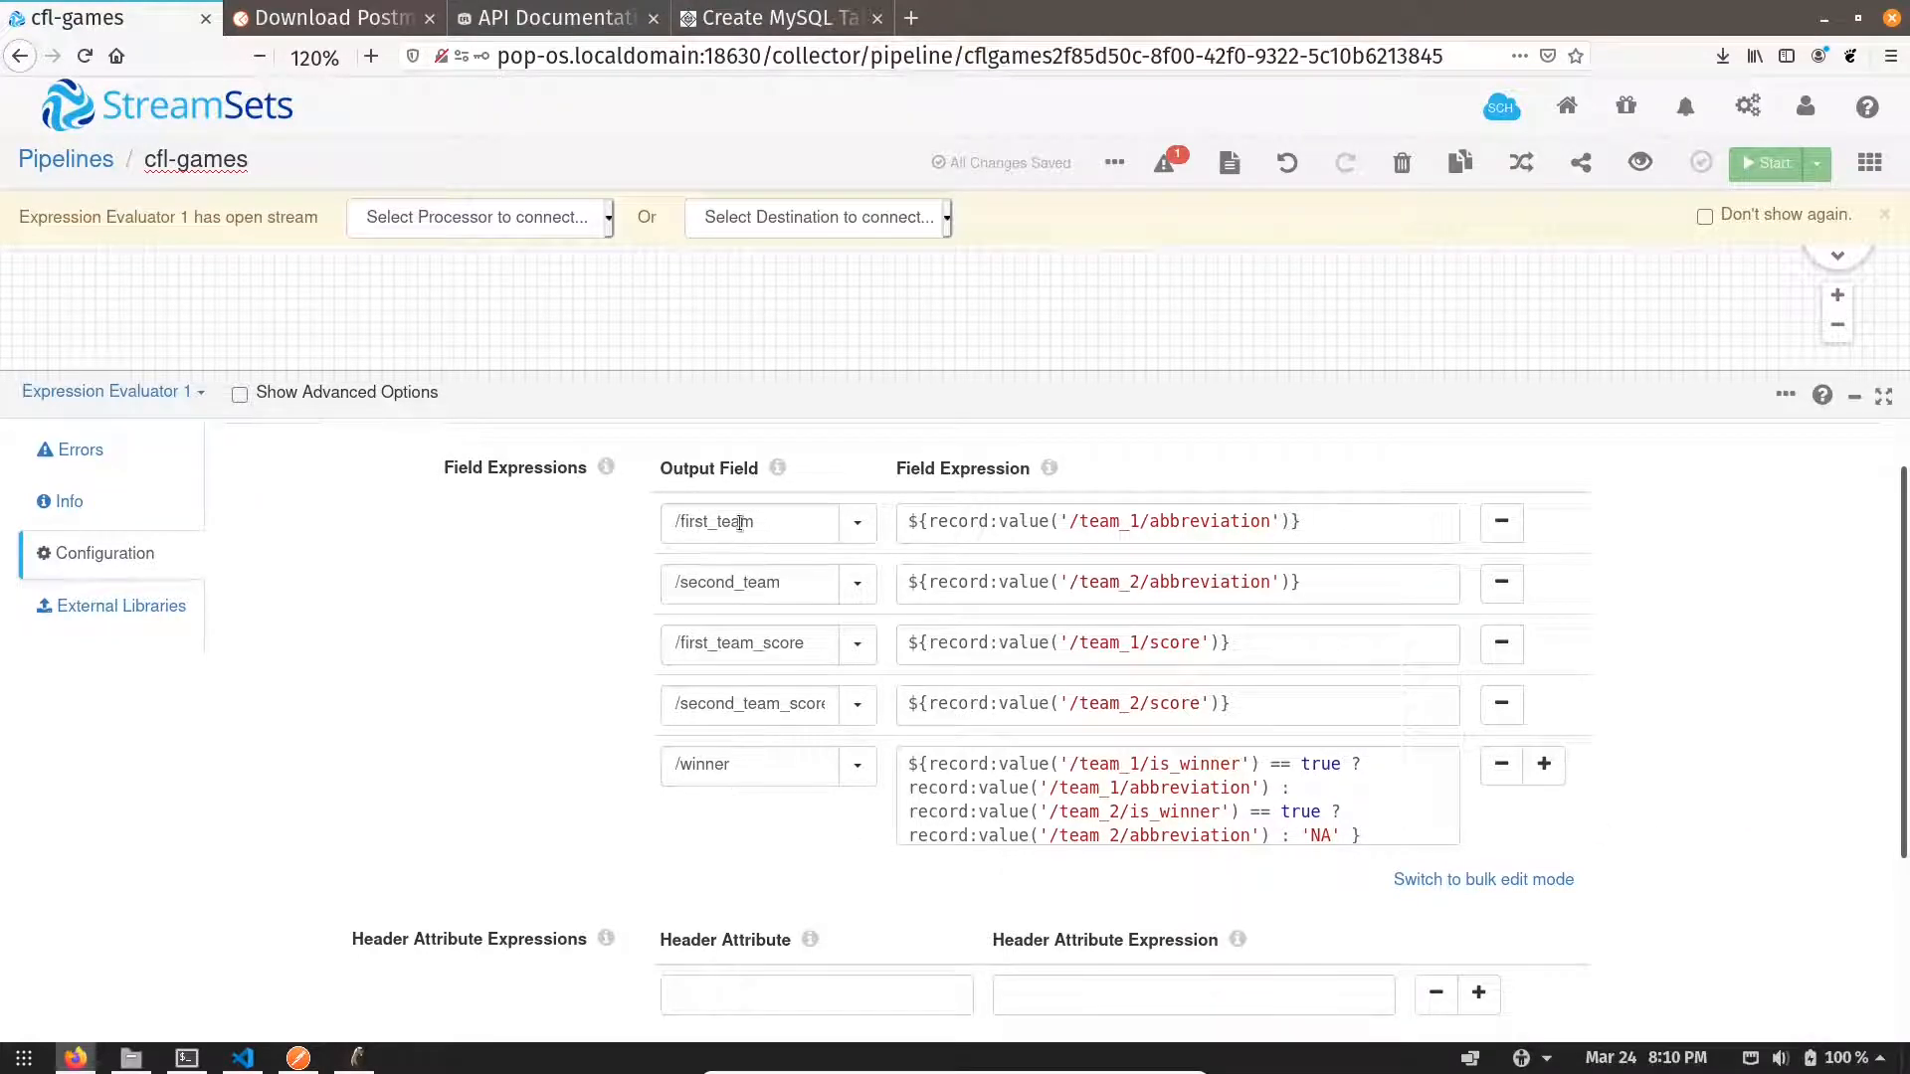
- Add an output field /venue with the field expression ${record:value('/venue/name')}
click(1544, 764)
click(691, 892)
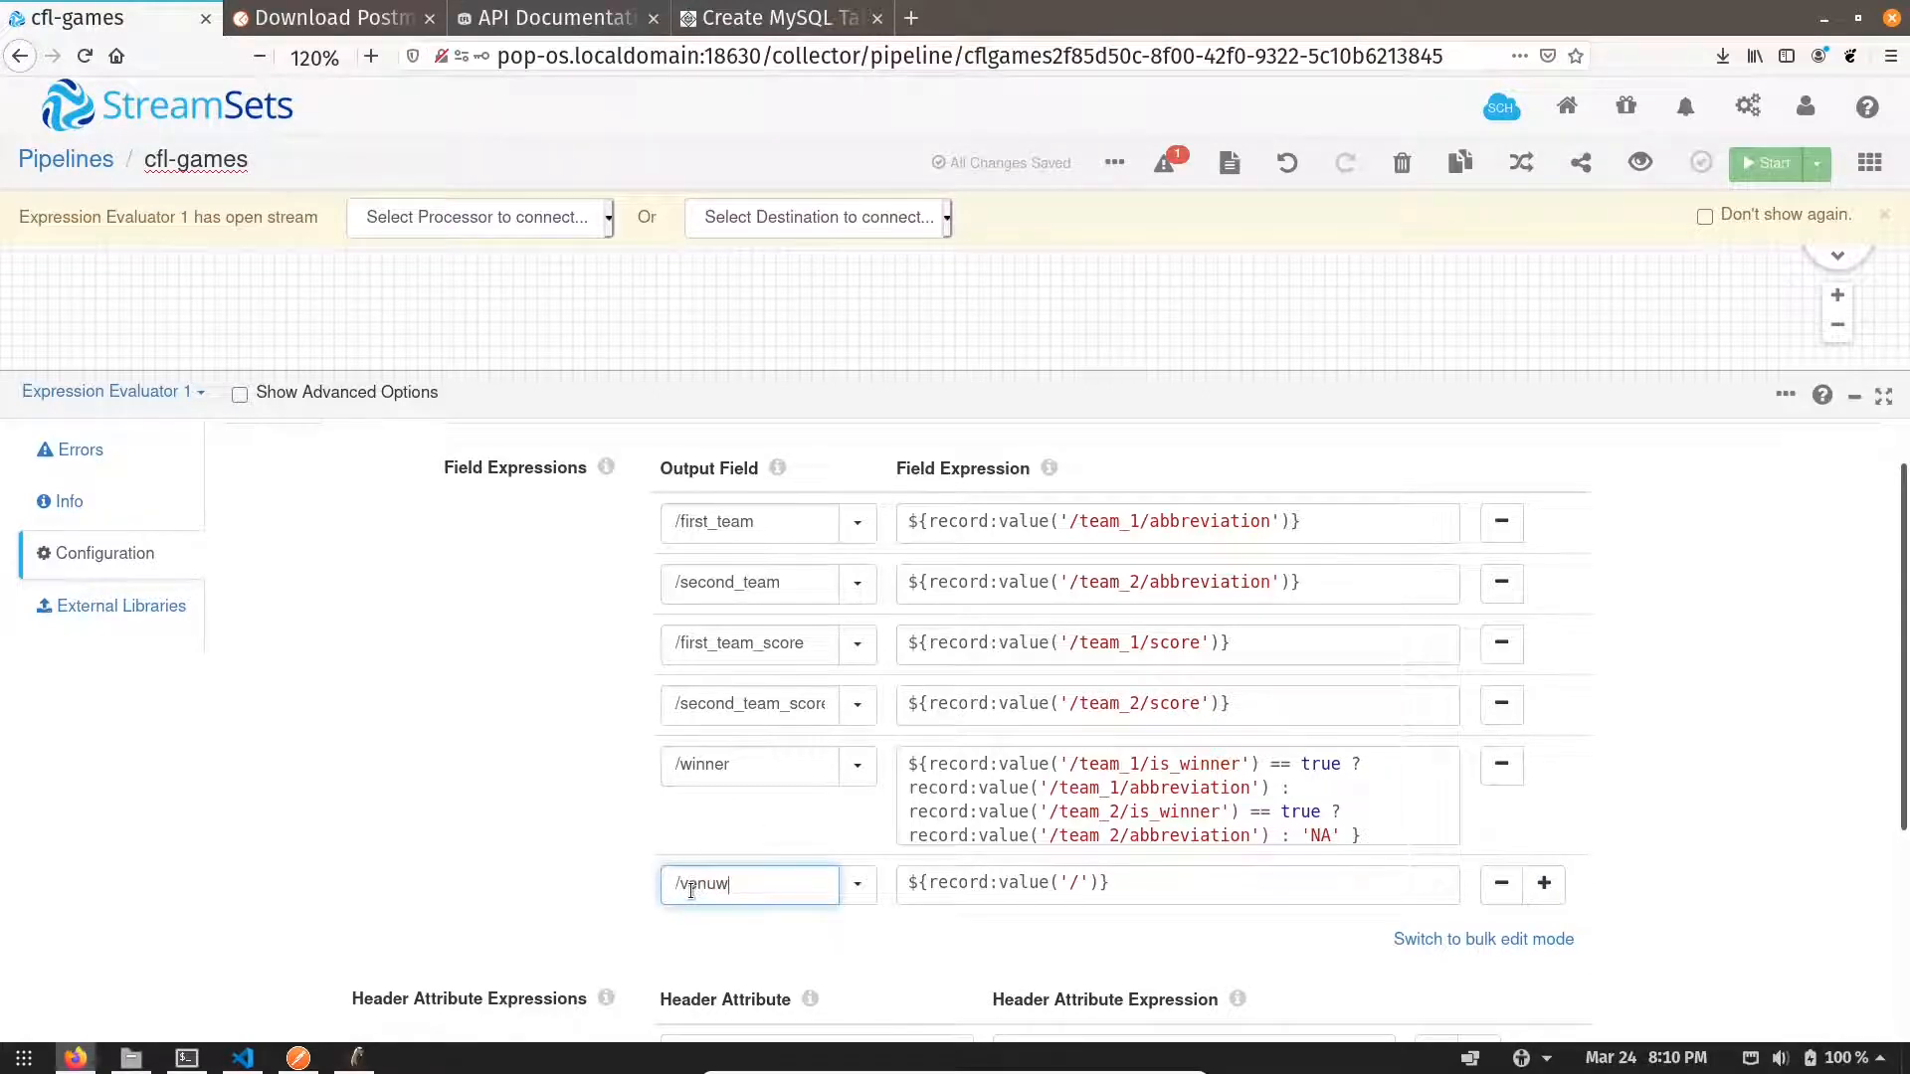
text(venuw)
key(BackSpace)
text(e)
click(1082, 883)
key(ctrl+space)
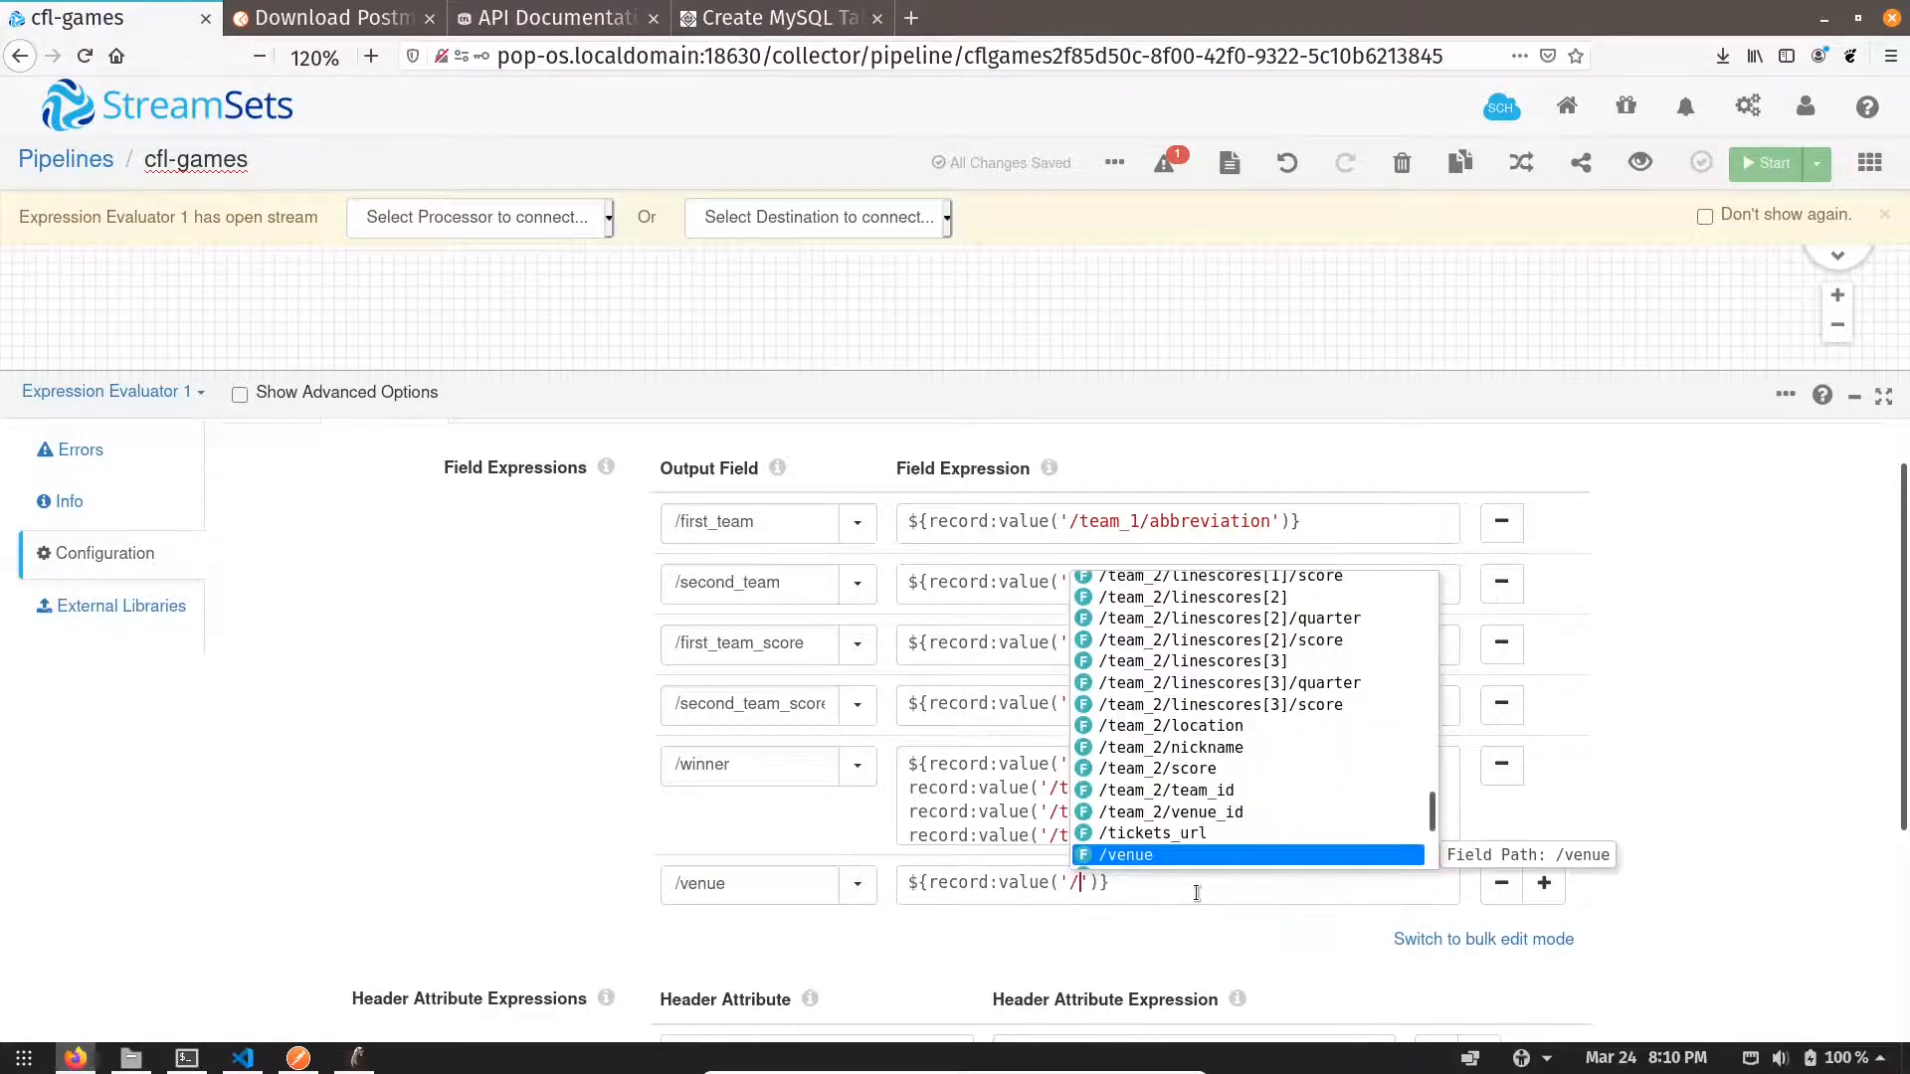
key(Down)
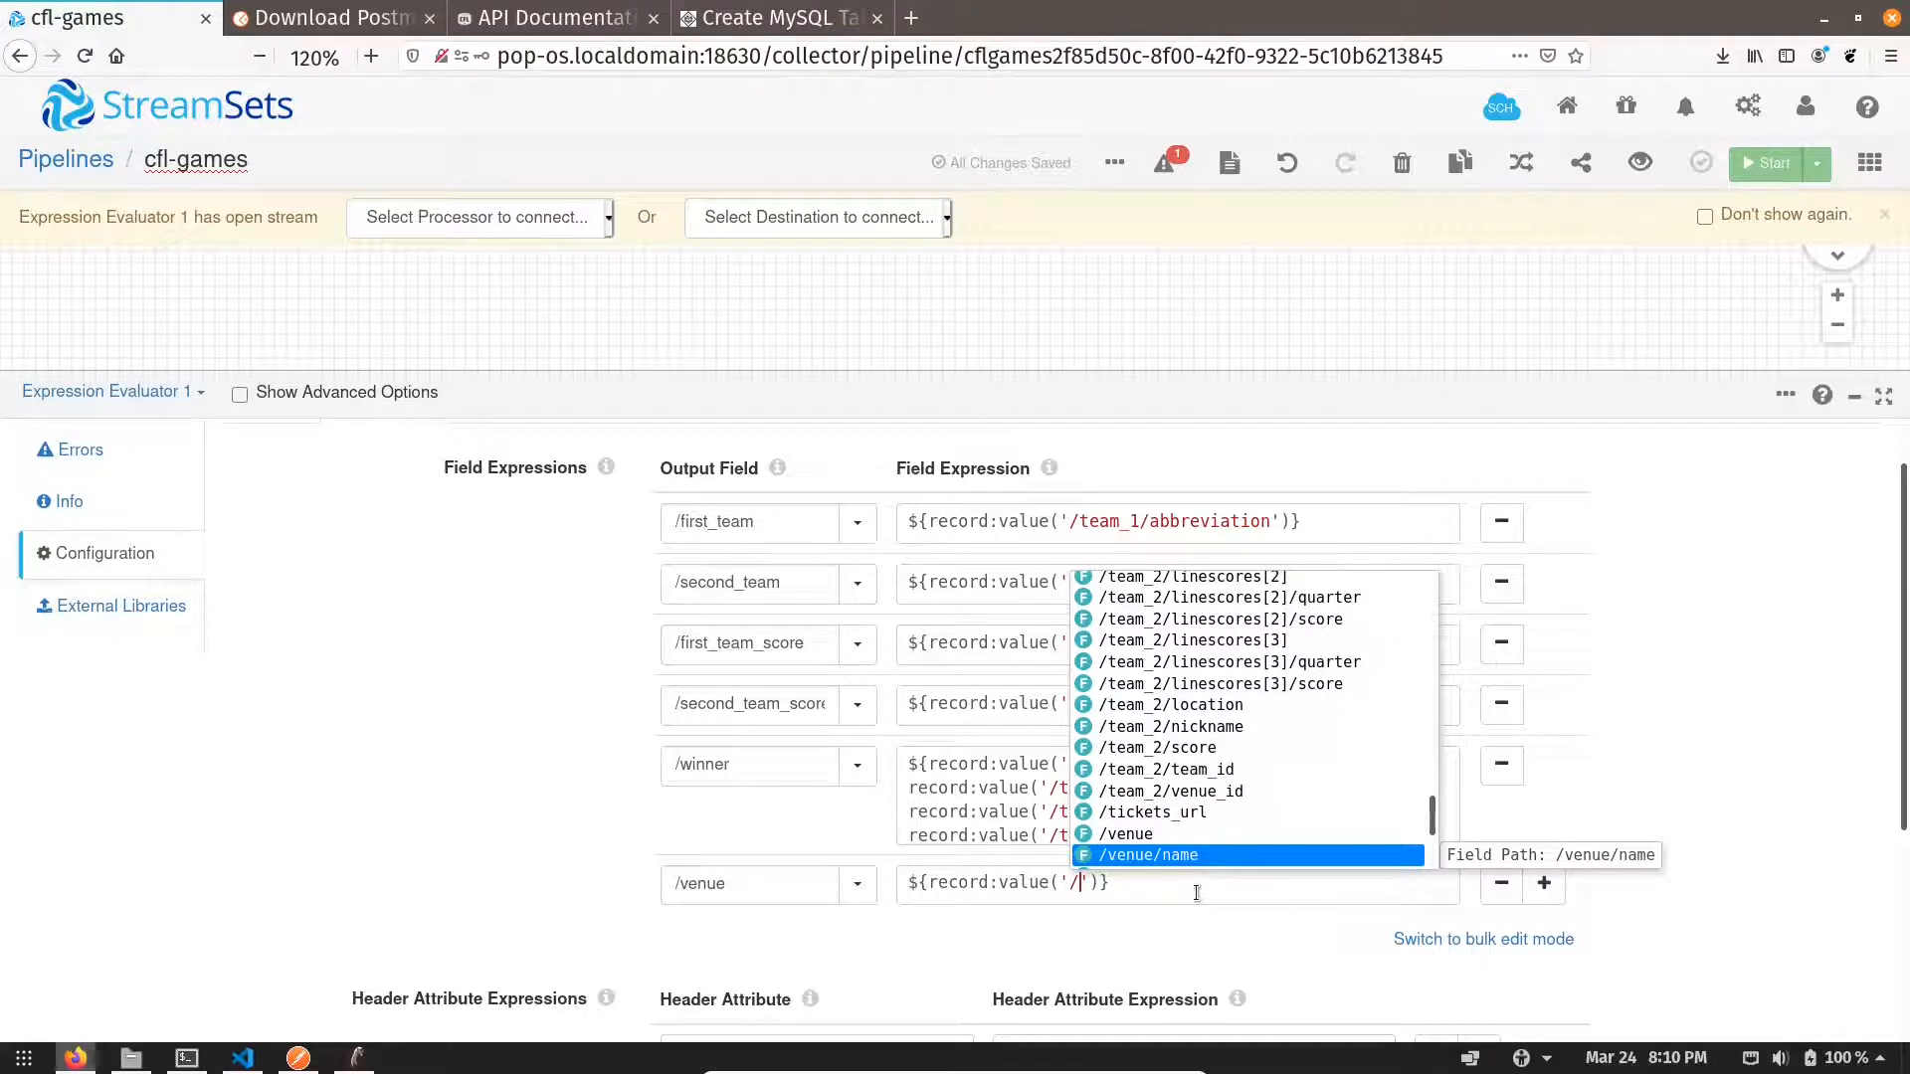
key(Return)
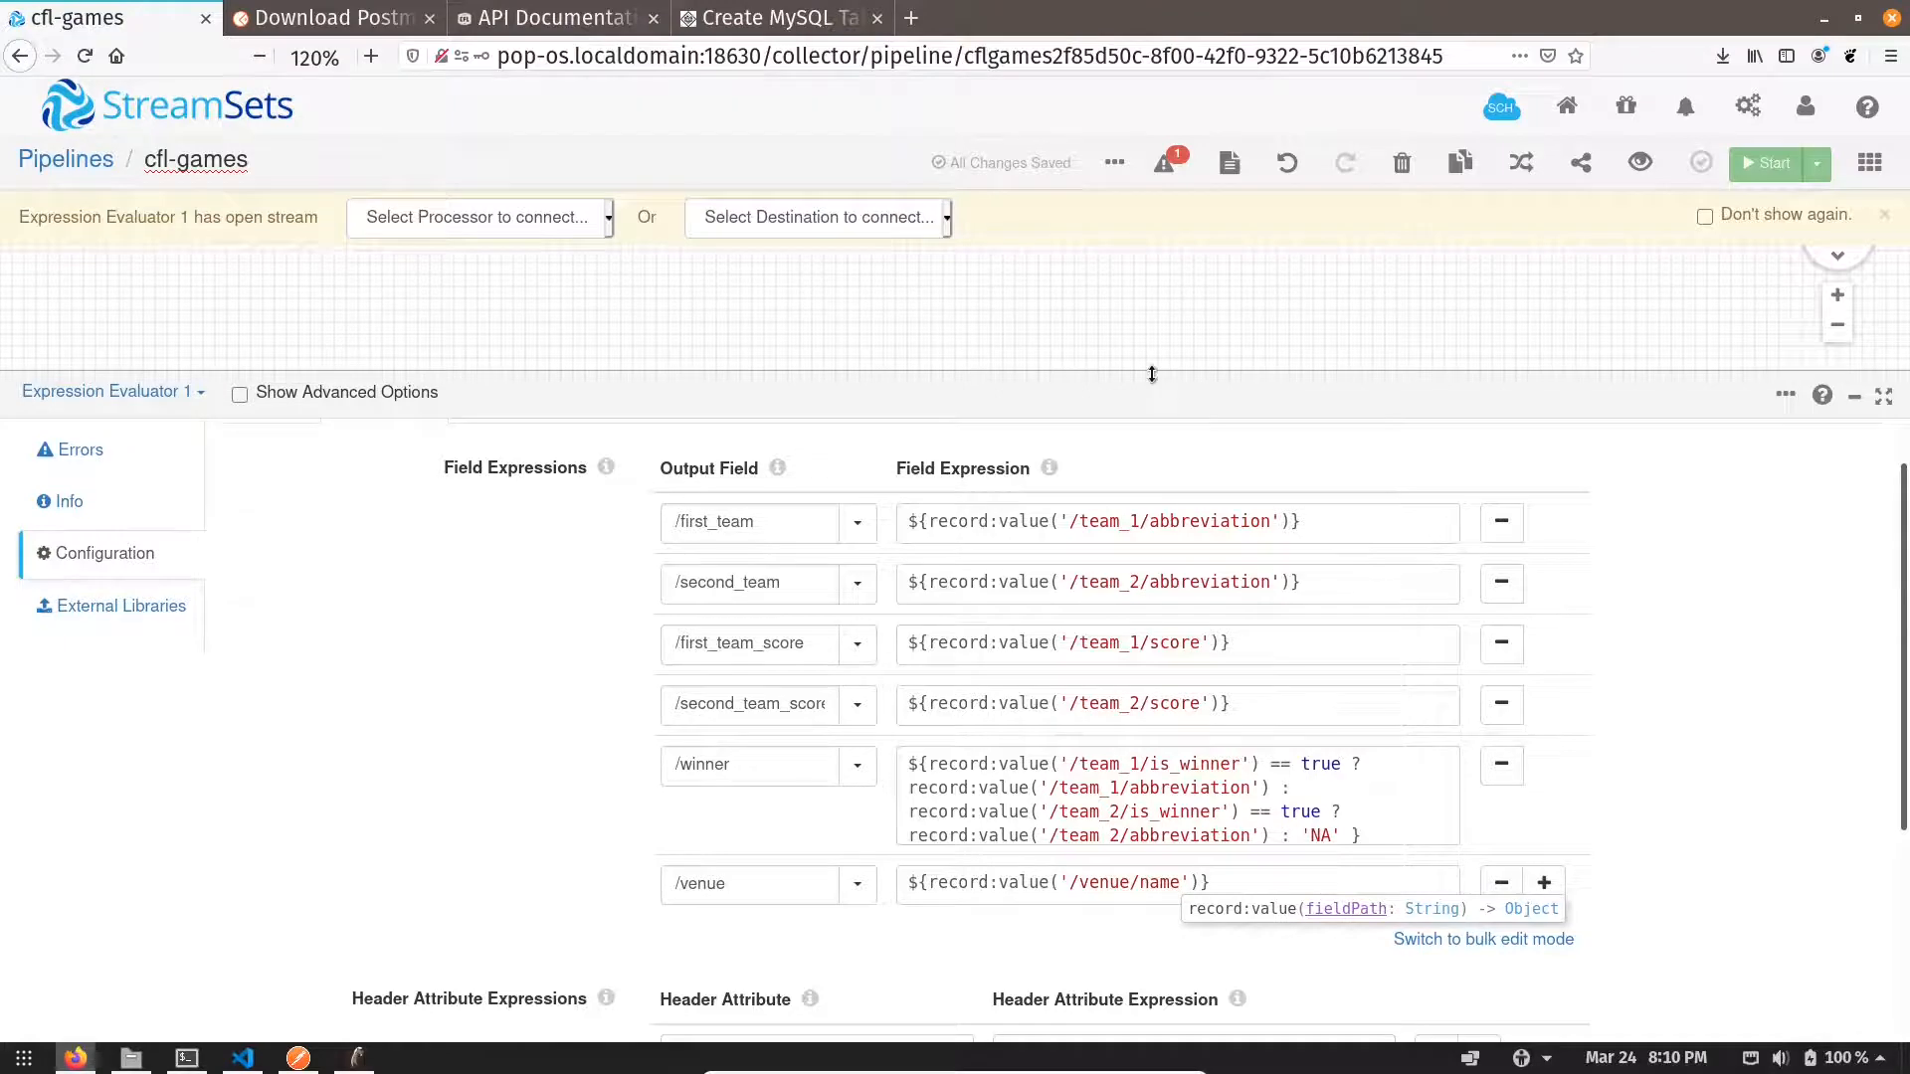
- Run a pipeline preview with the default settings, examine the venue, team, score and winner fields in the Expression Evaluator output, and close the preview
drag(1152, 374, 1230, 693)
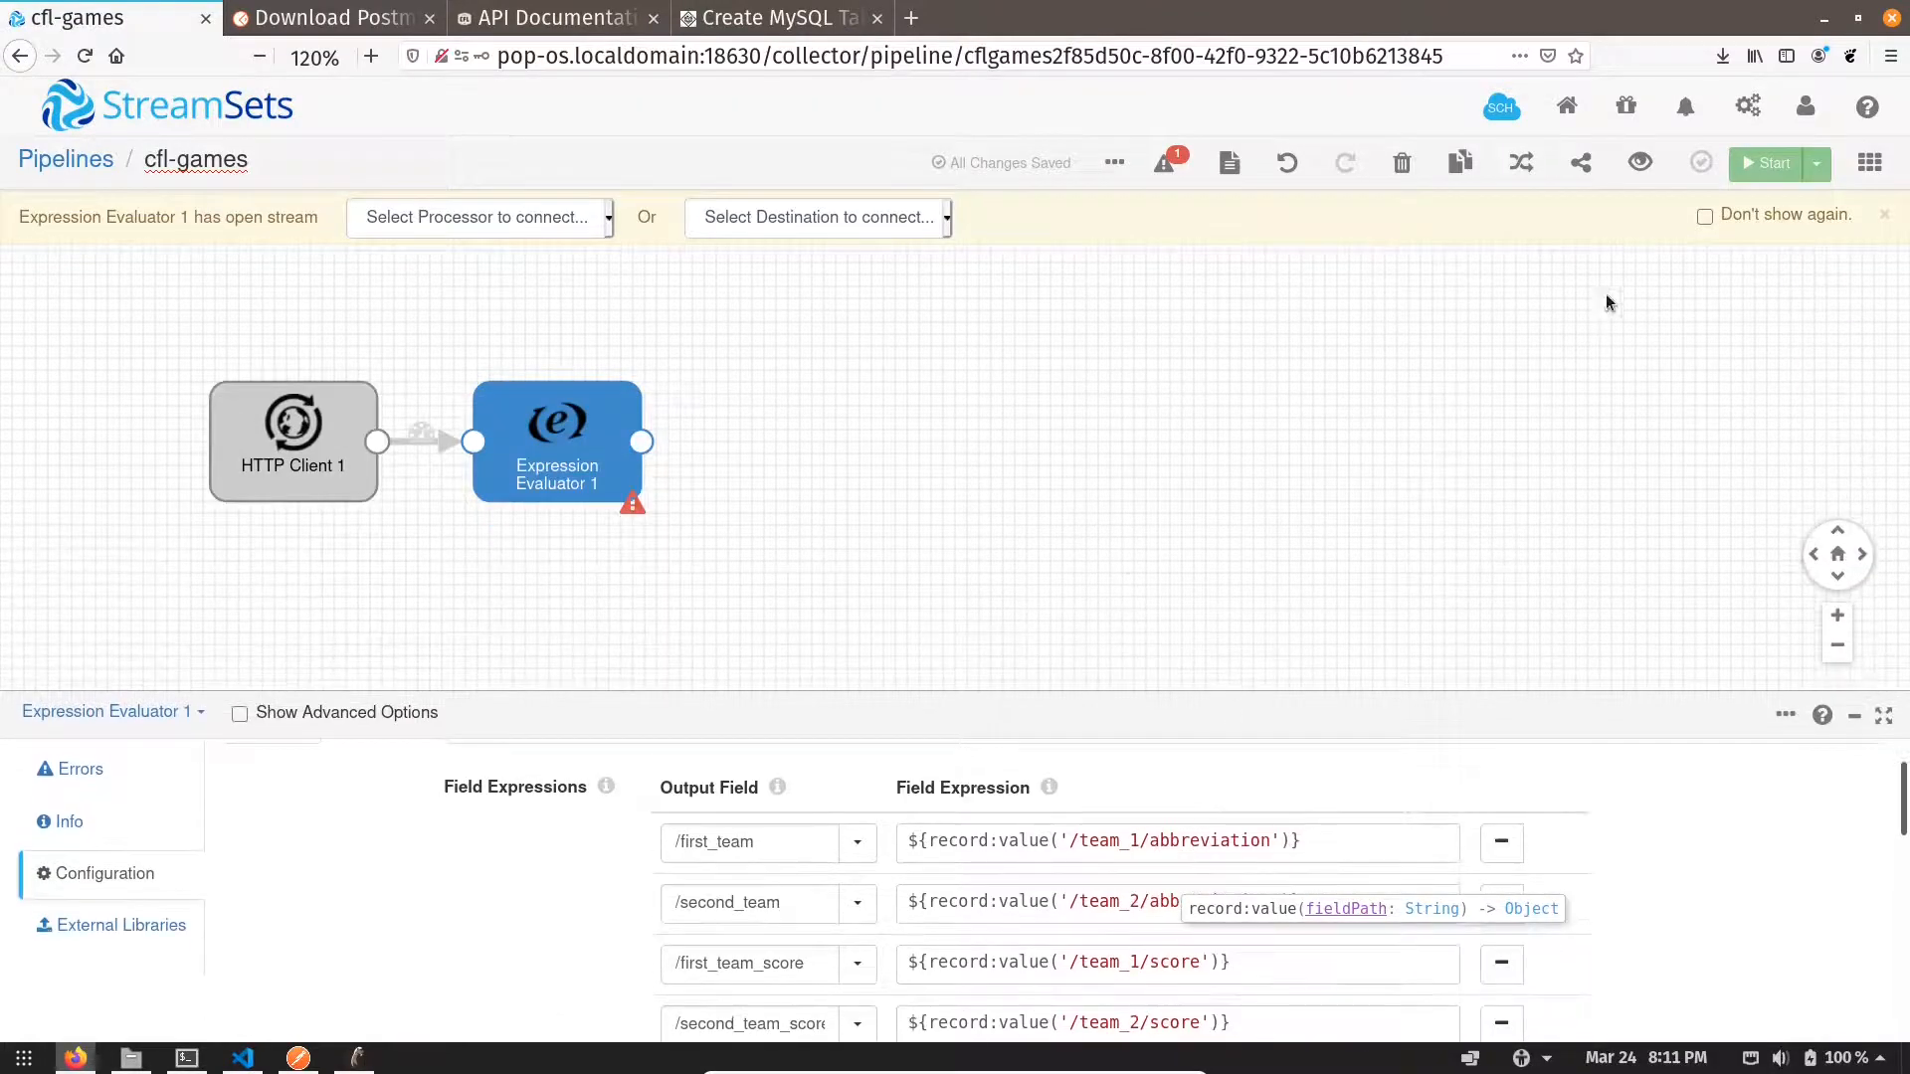
click(1640, 164)
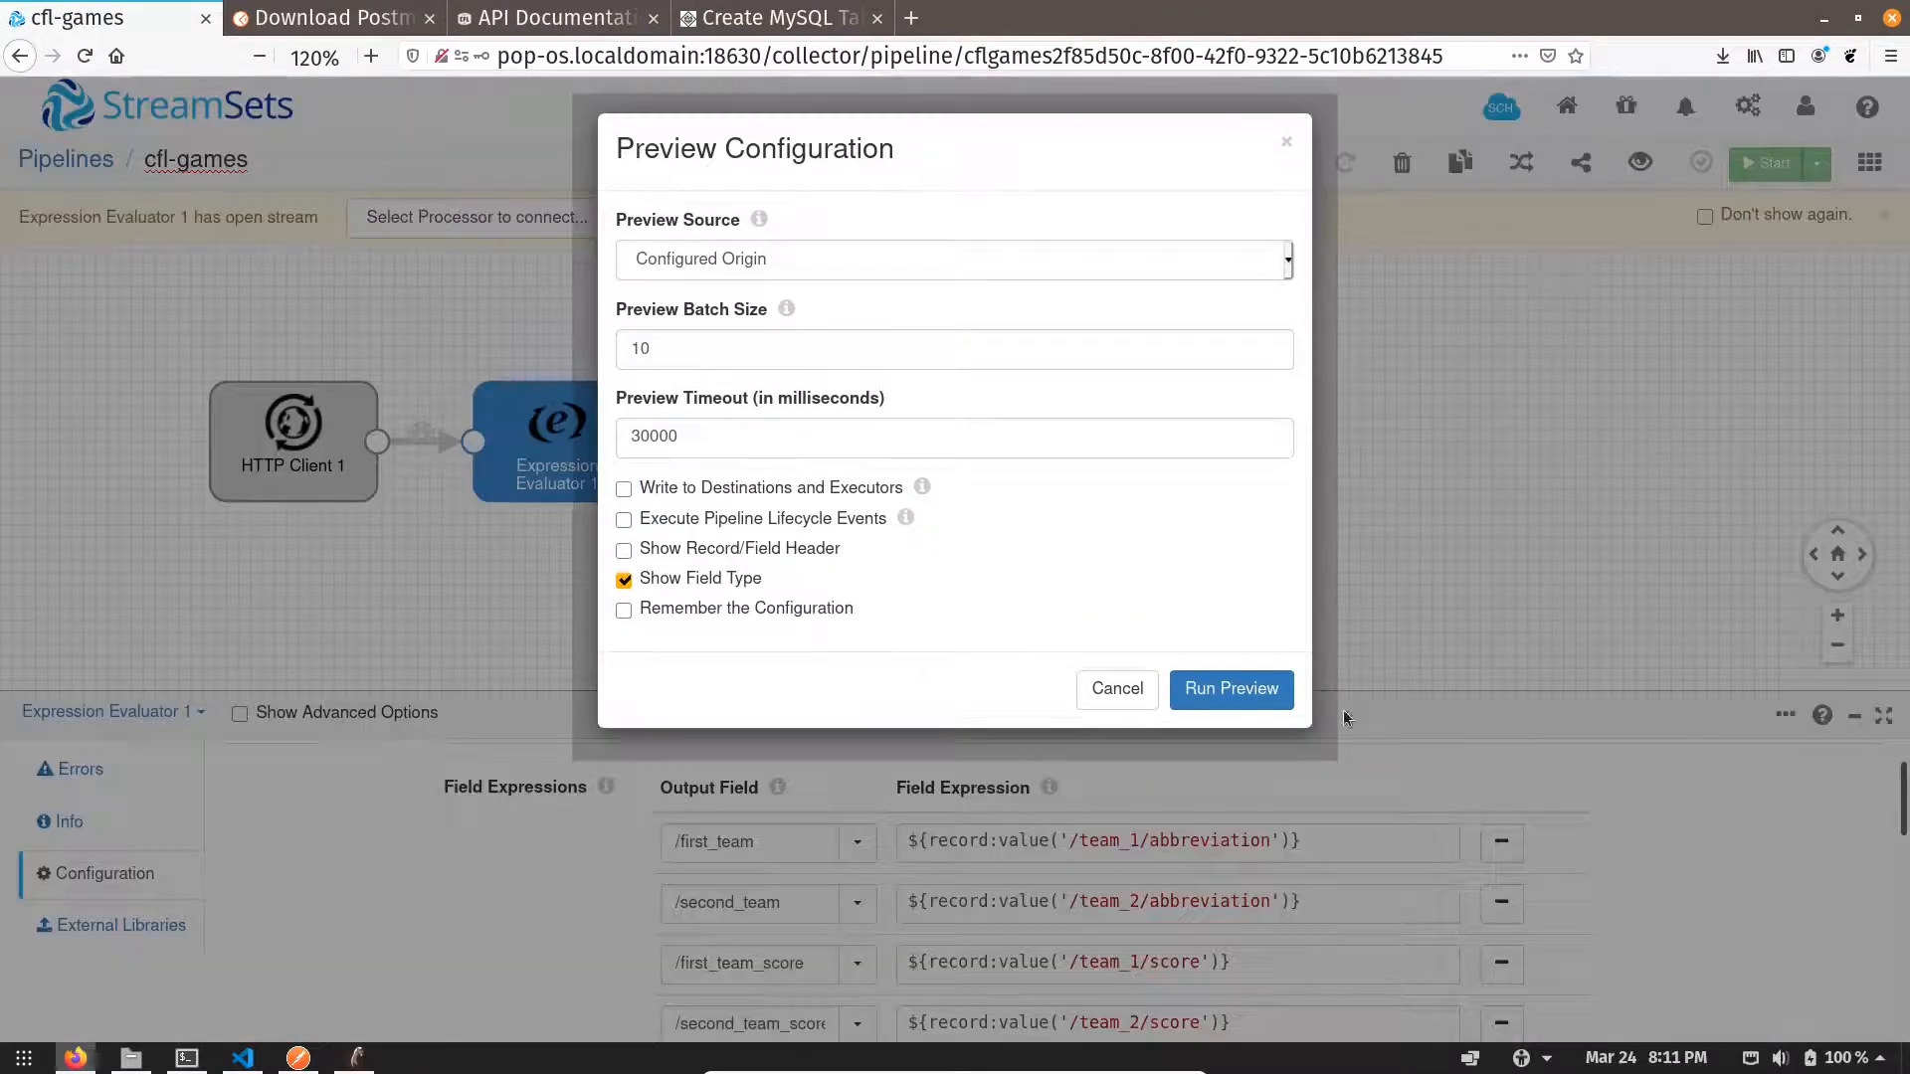
click(1233, 690)
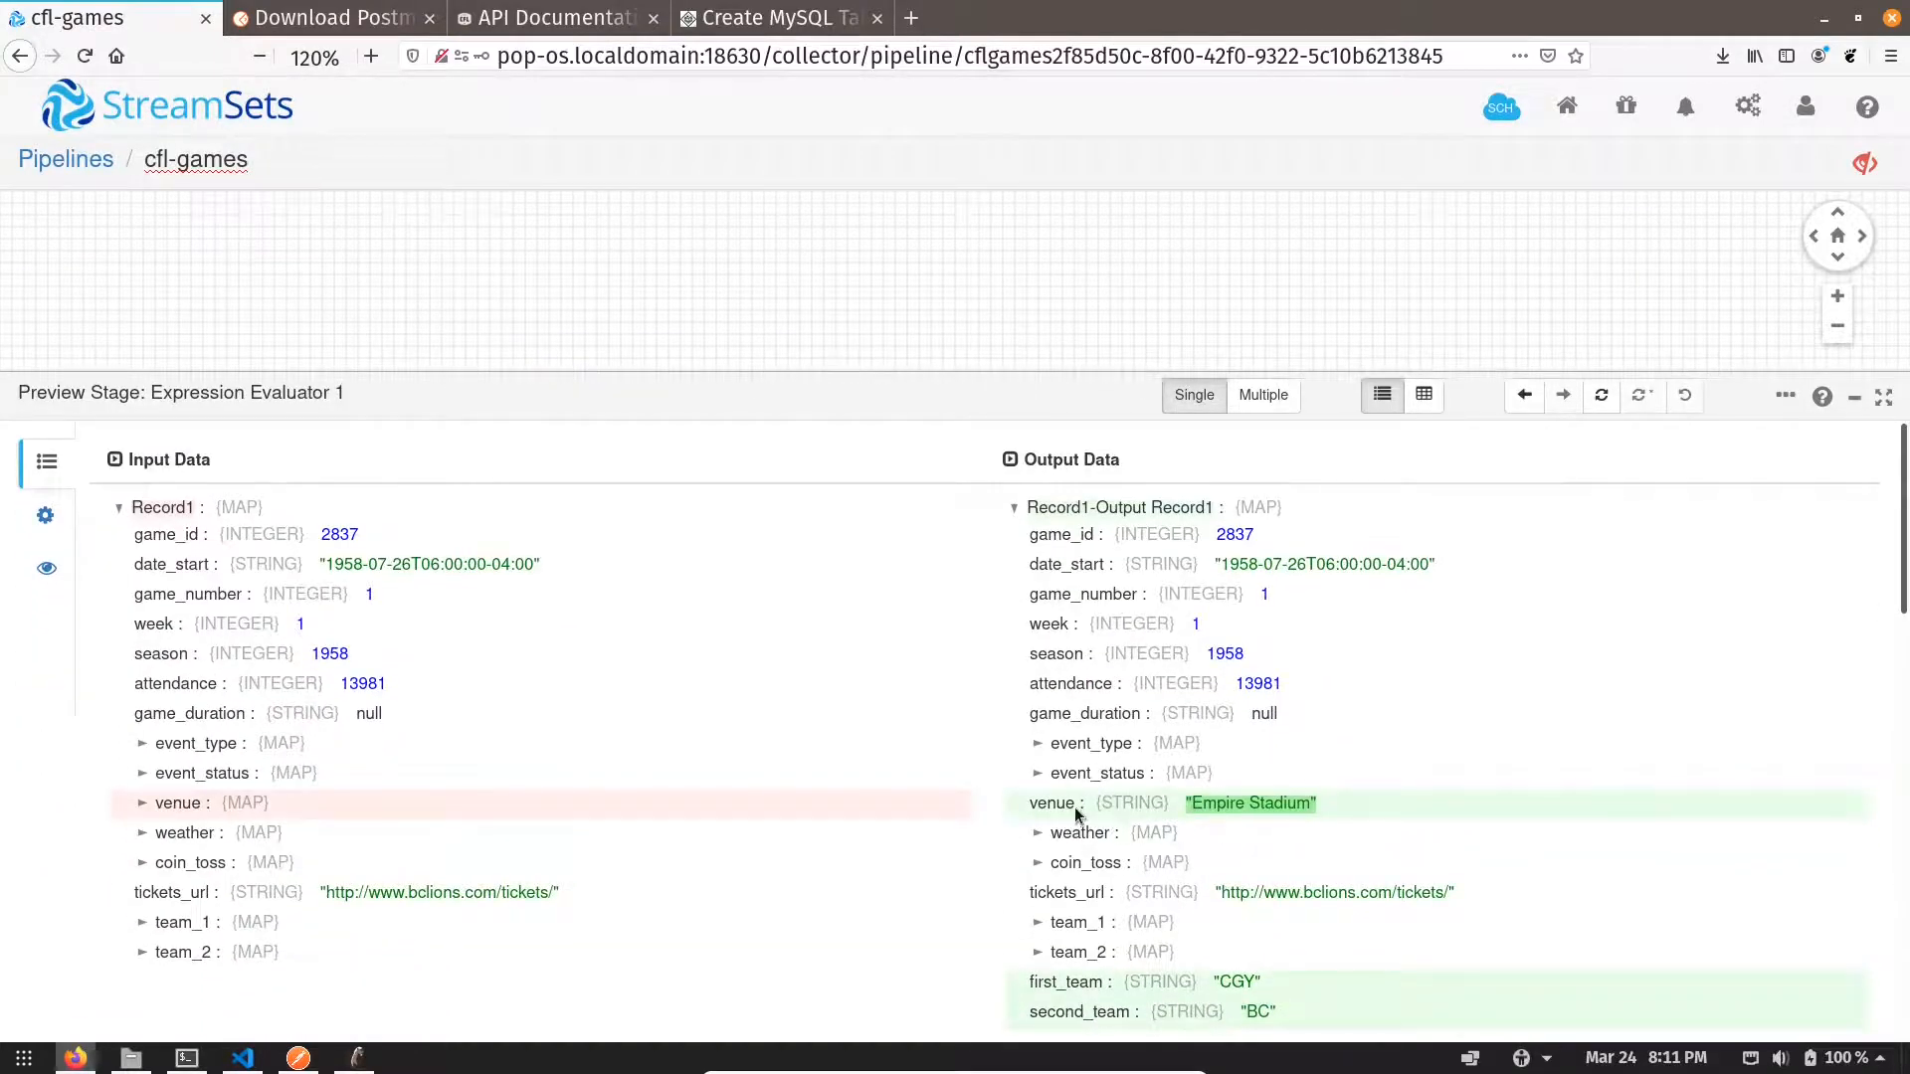
drag(1902, 590, 1901, 693)
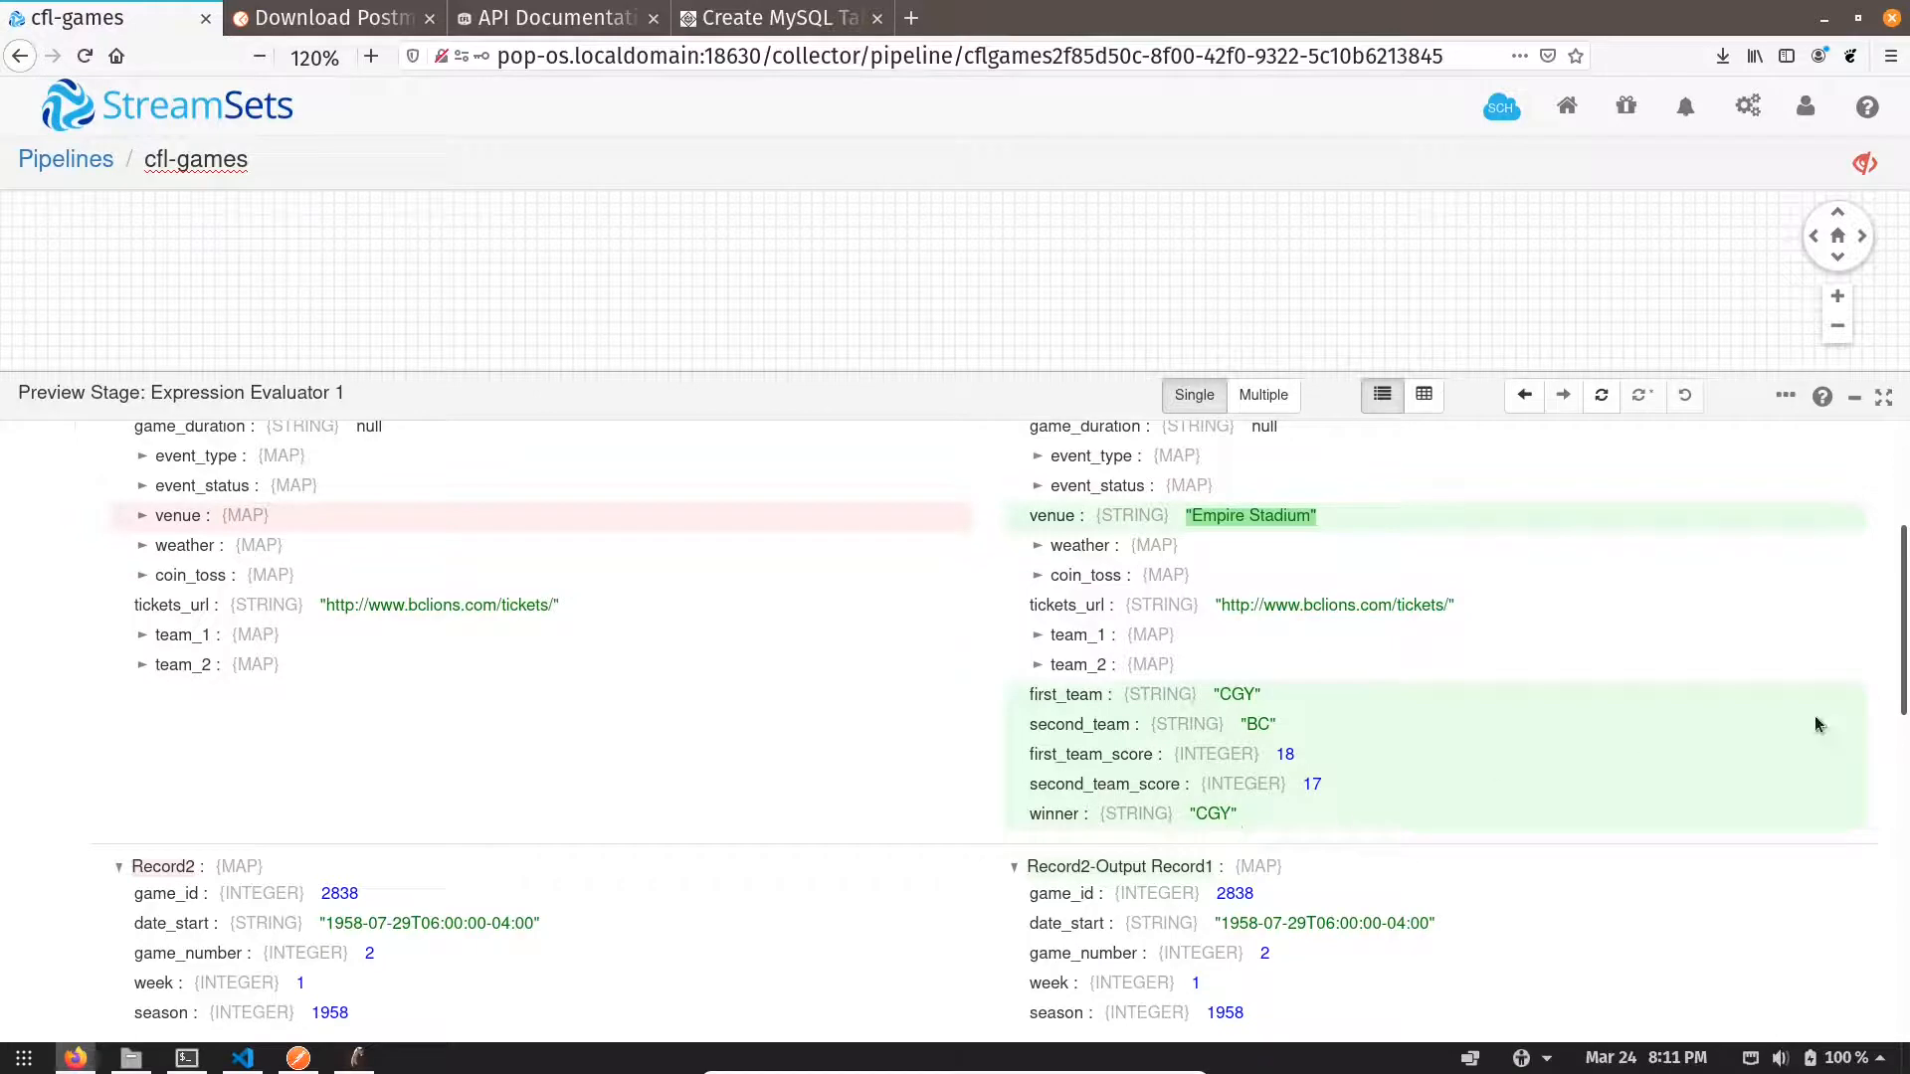
scroll(1905, 468, up, 4)
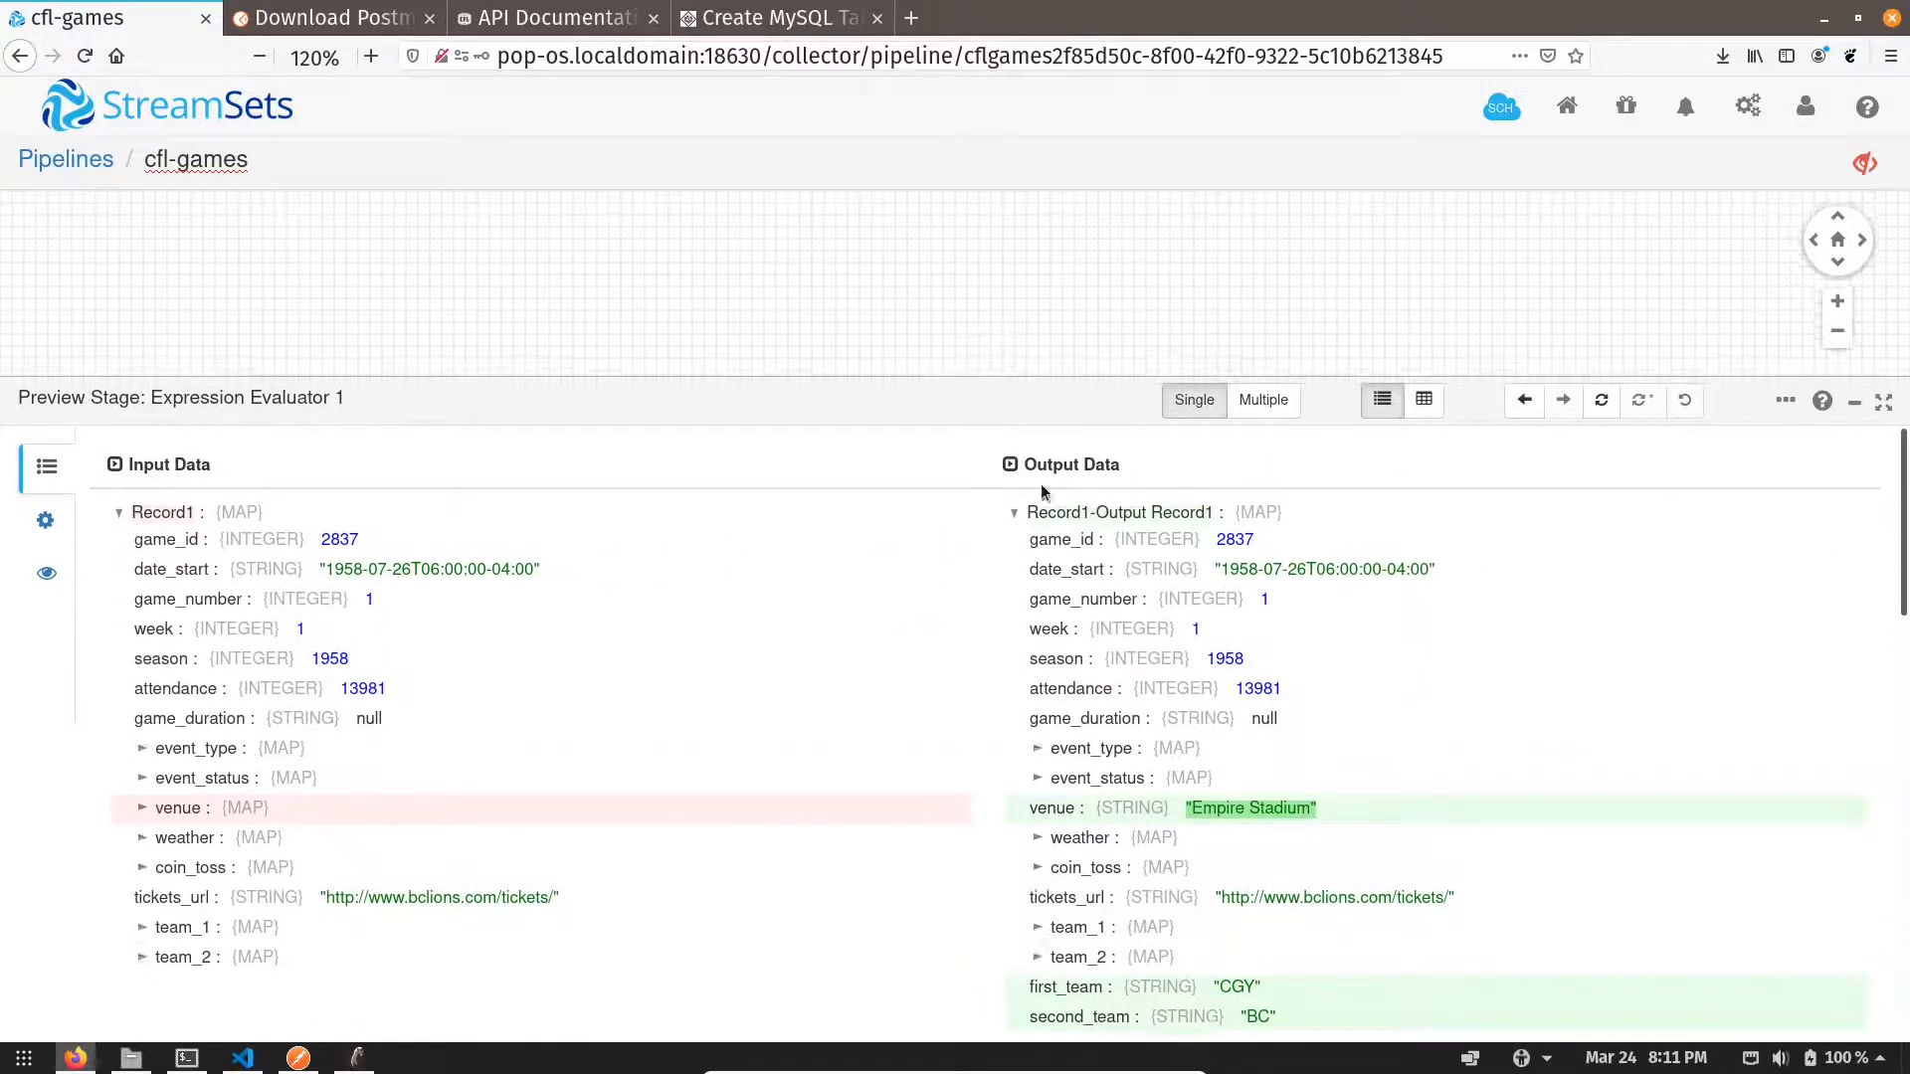
drag(1011, 375, 1012, 625)
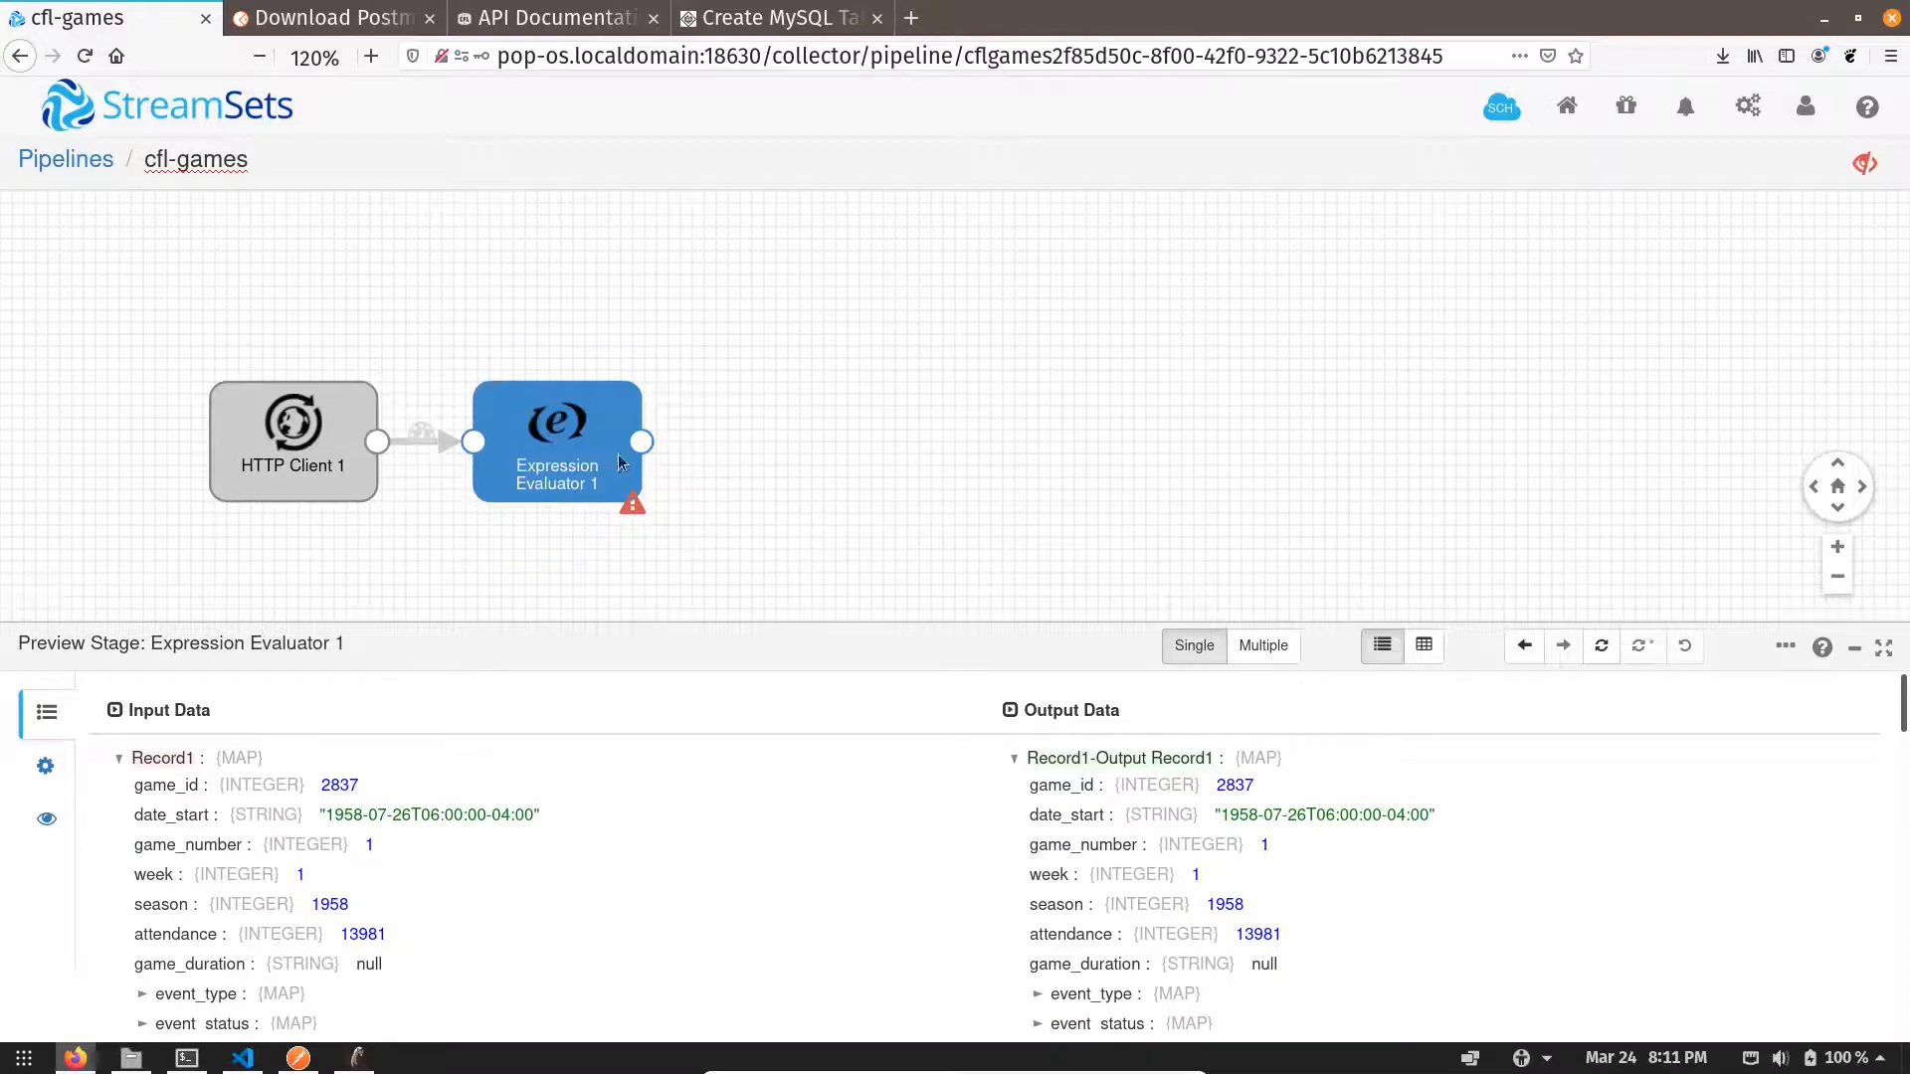
click(1864, 164)
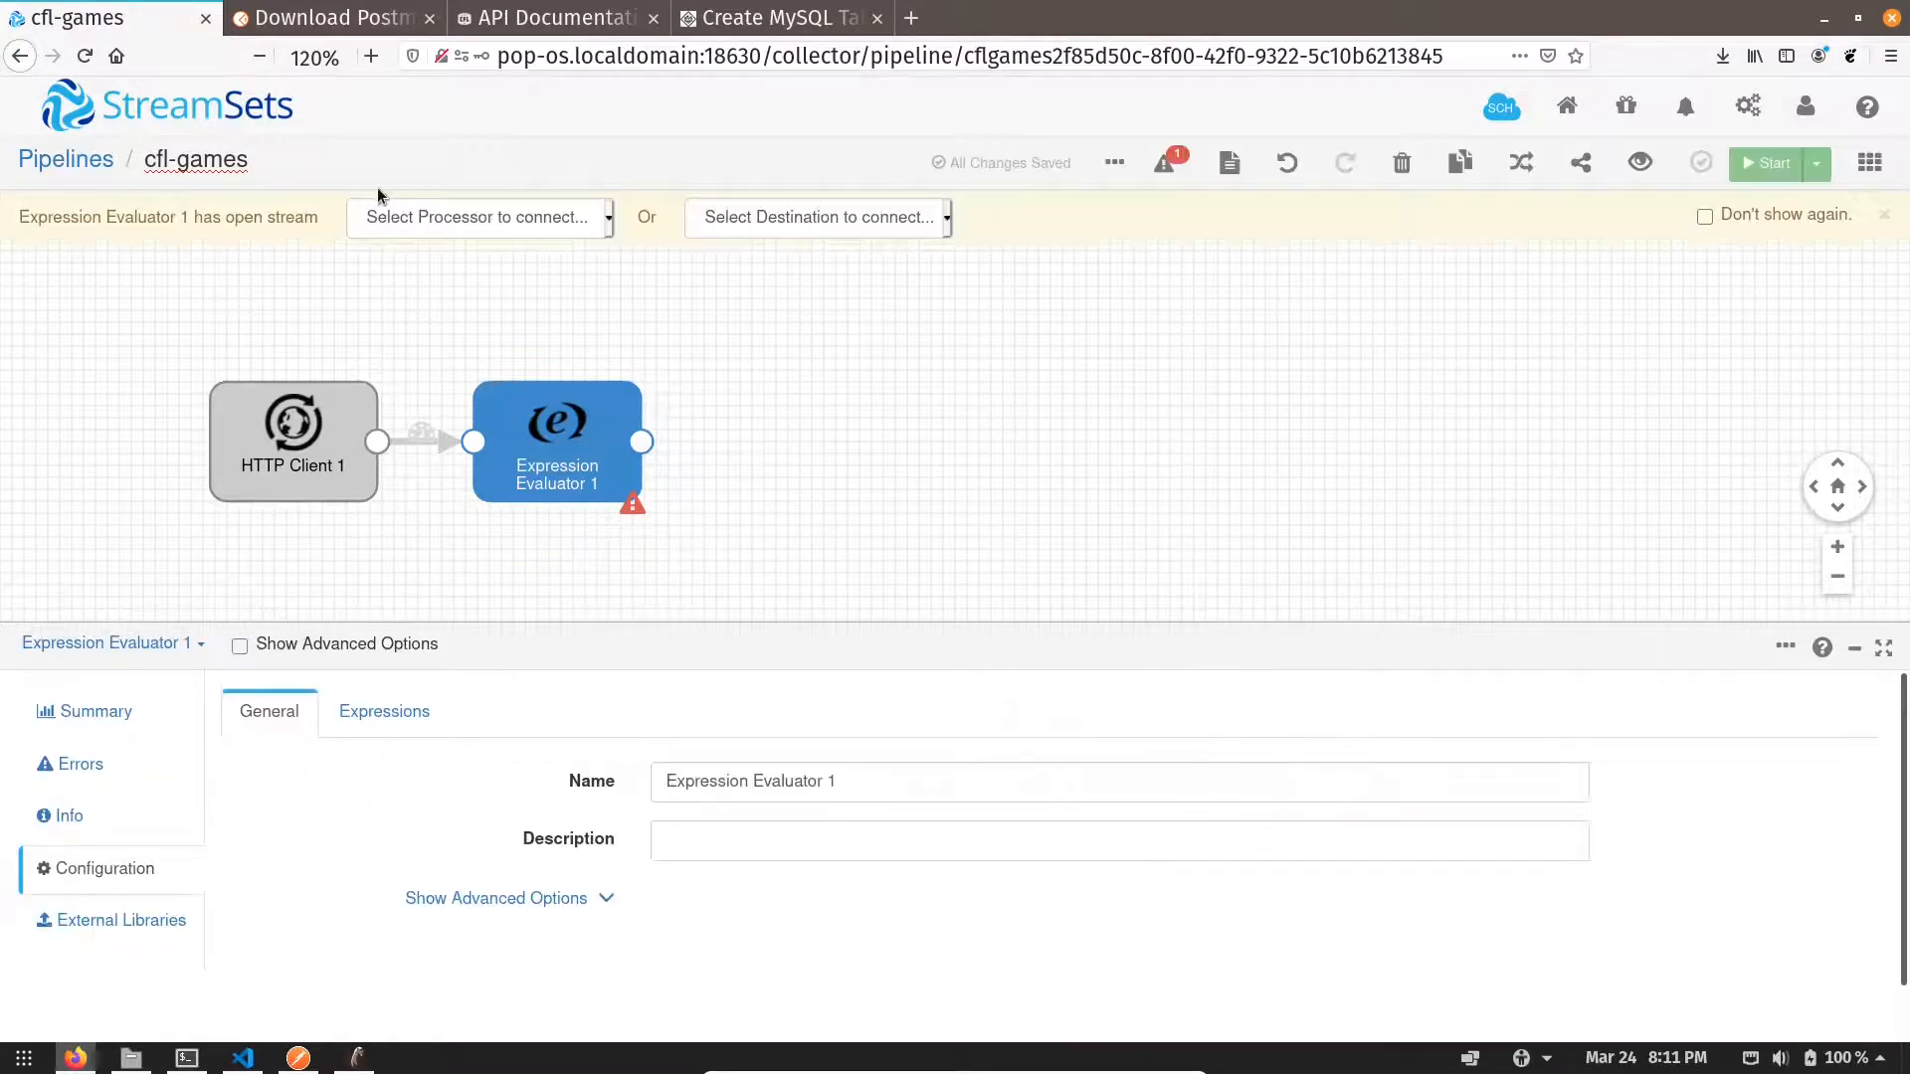
- Connect a Field Remover processor after Expression Evaluator 1 and set its action to Keep Listed Fields
click(486, 218)
click(448, 661)
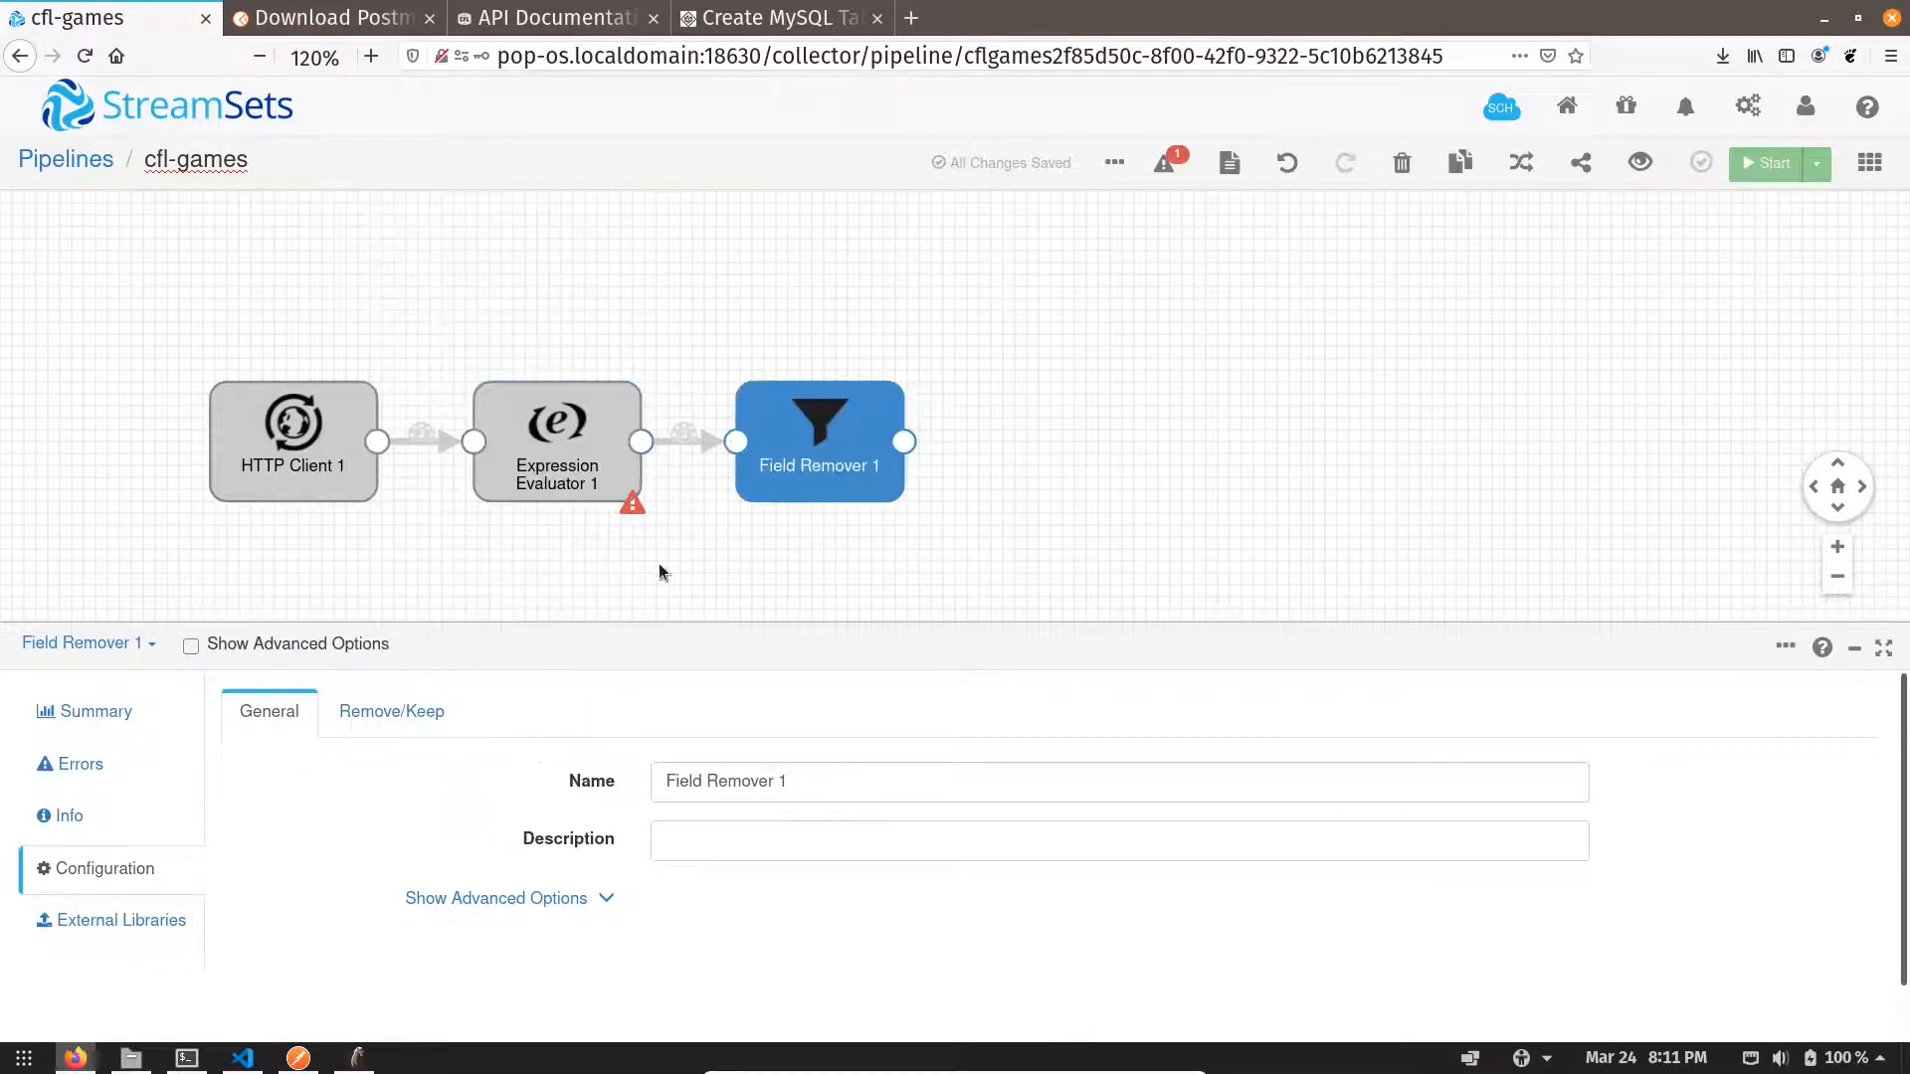
click(391, 712)
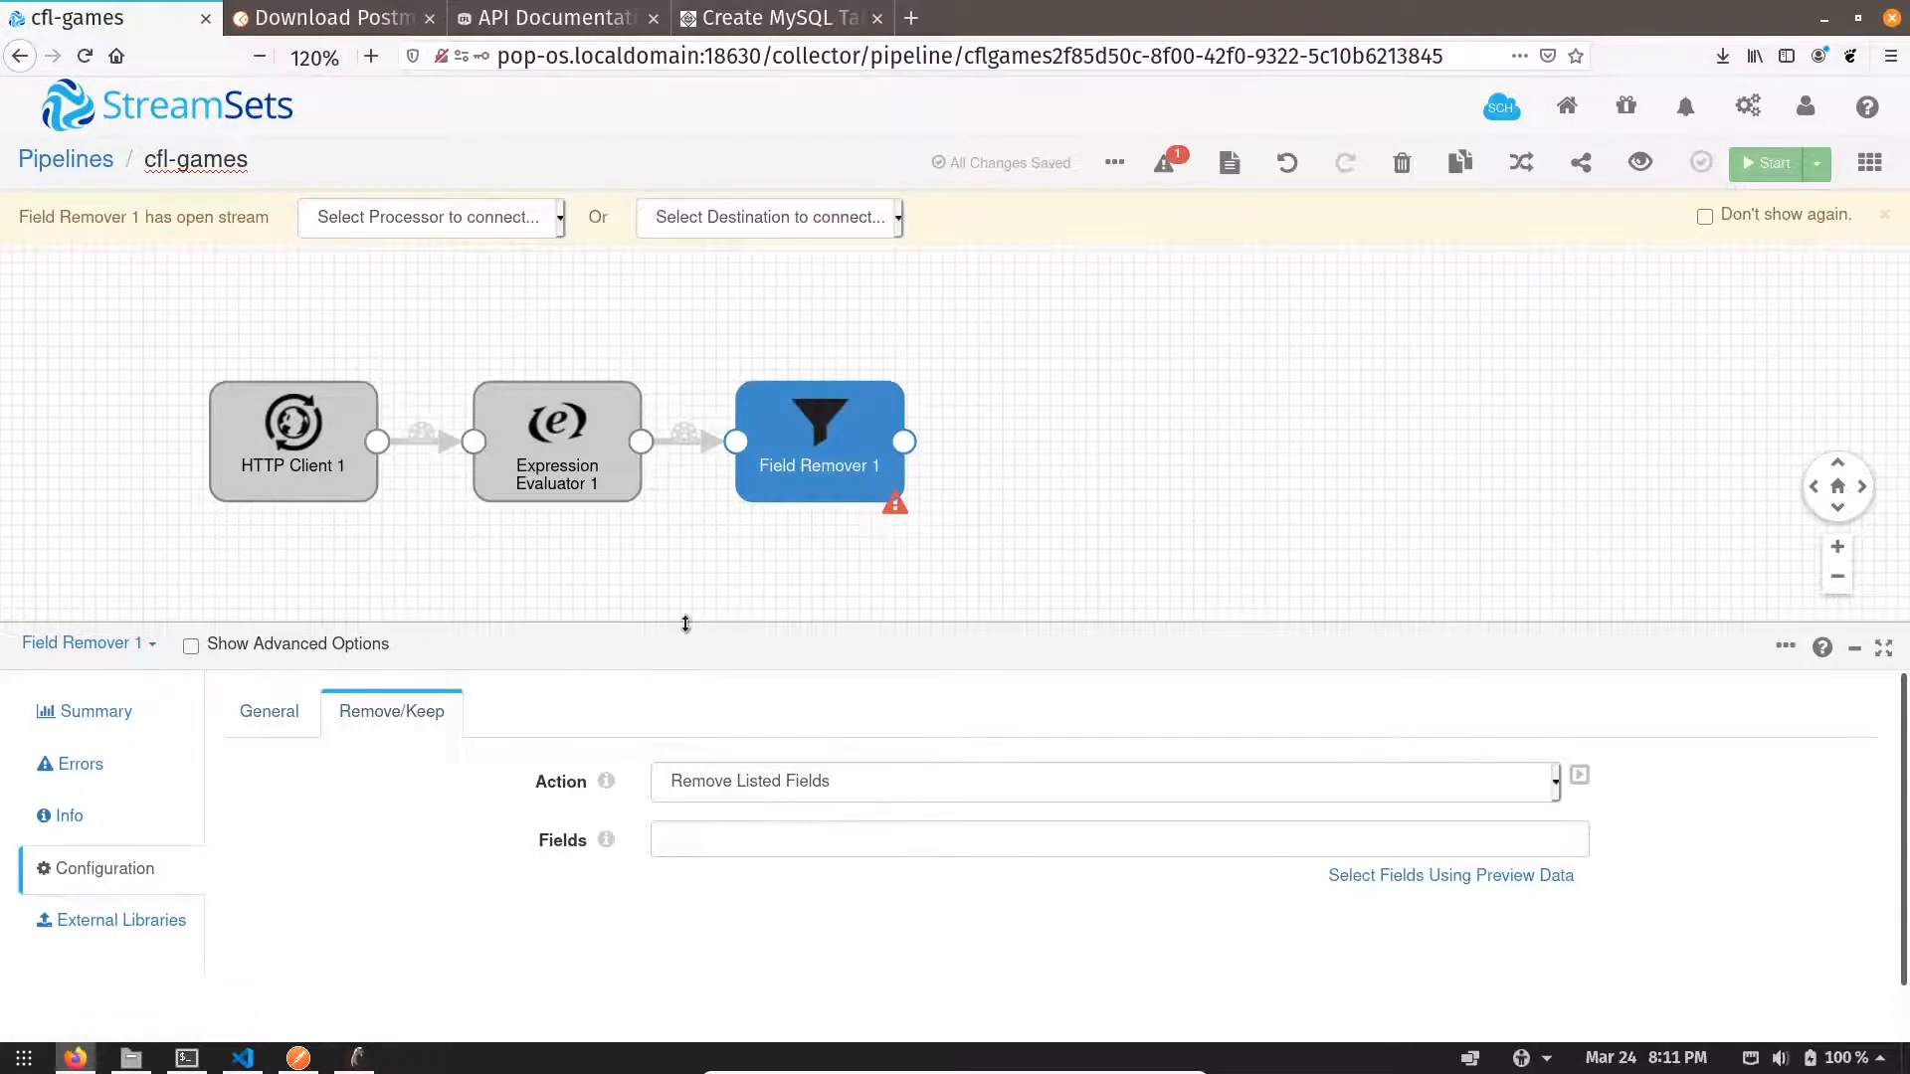
drag(682, 623, 708, 567)
click(796, 723)
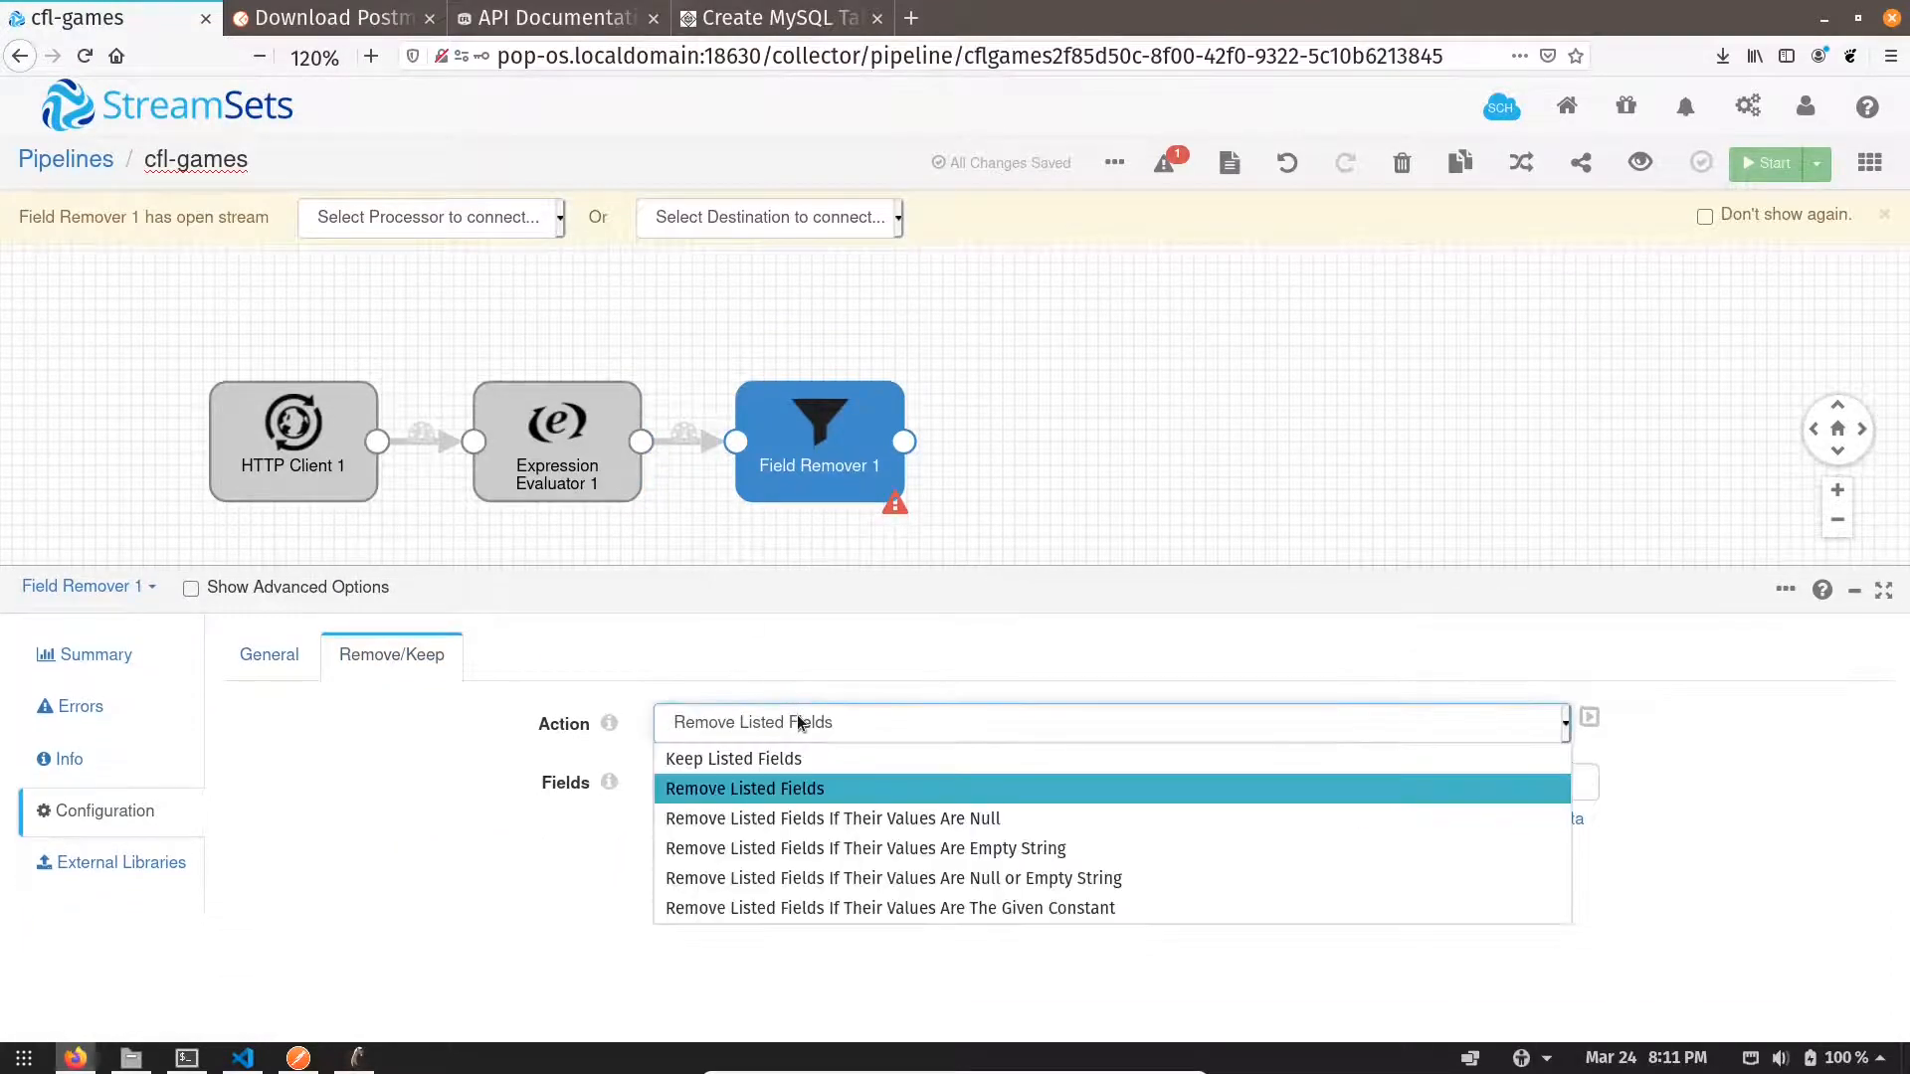
click(773, 766)
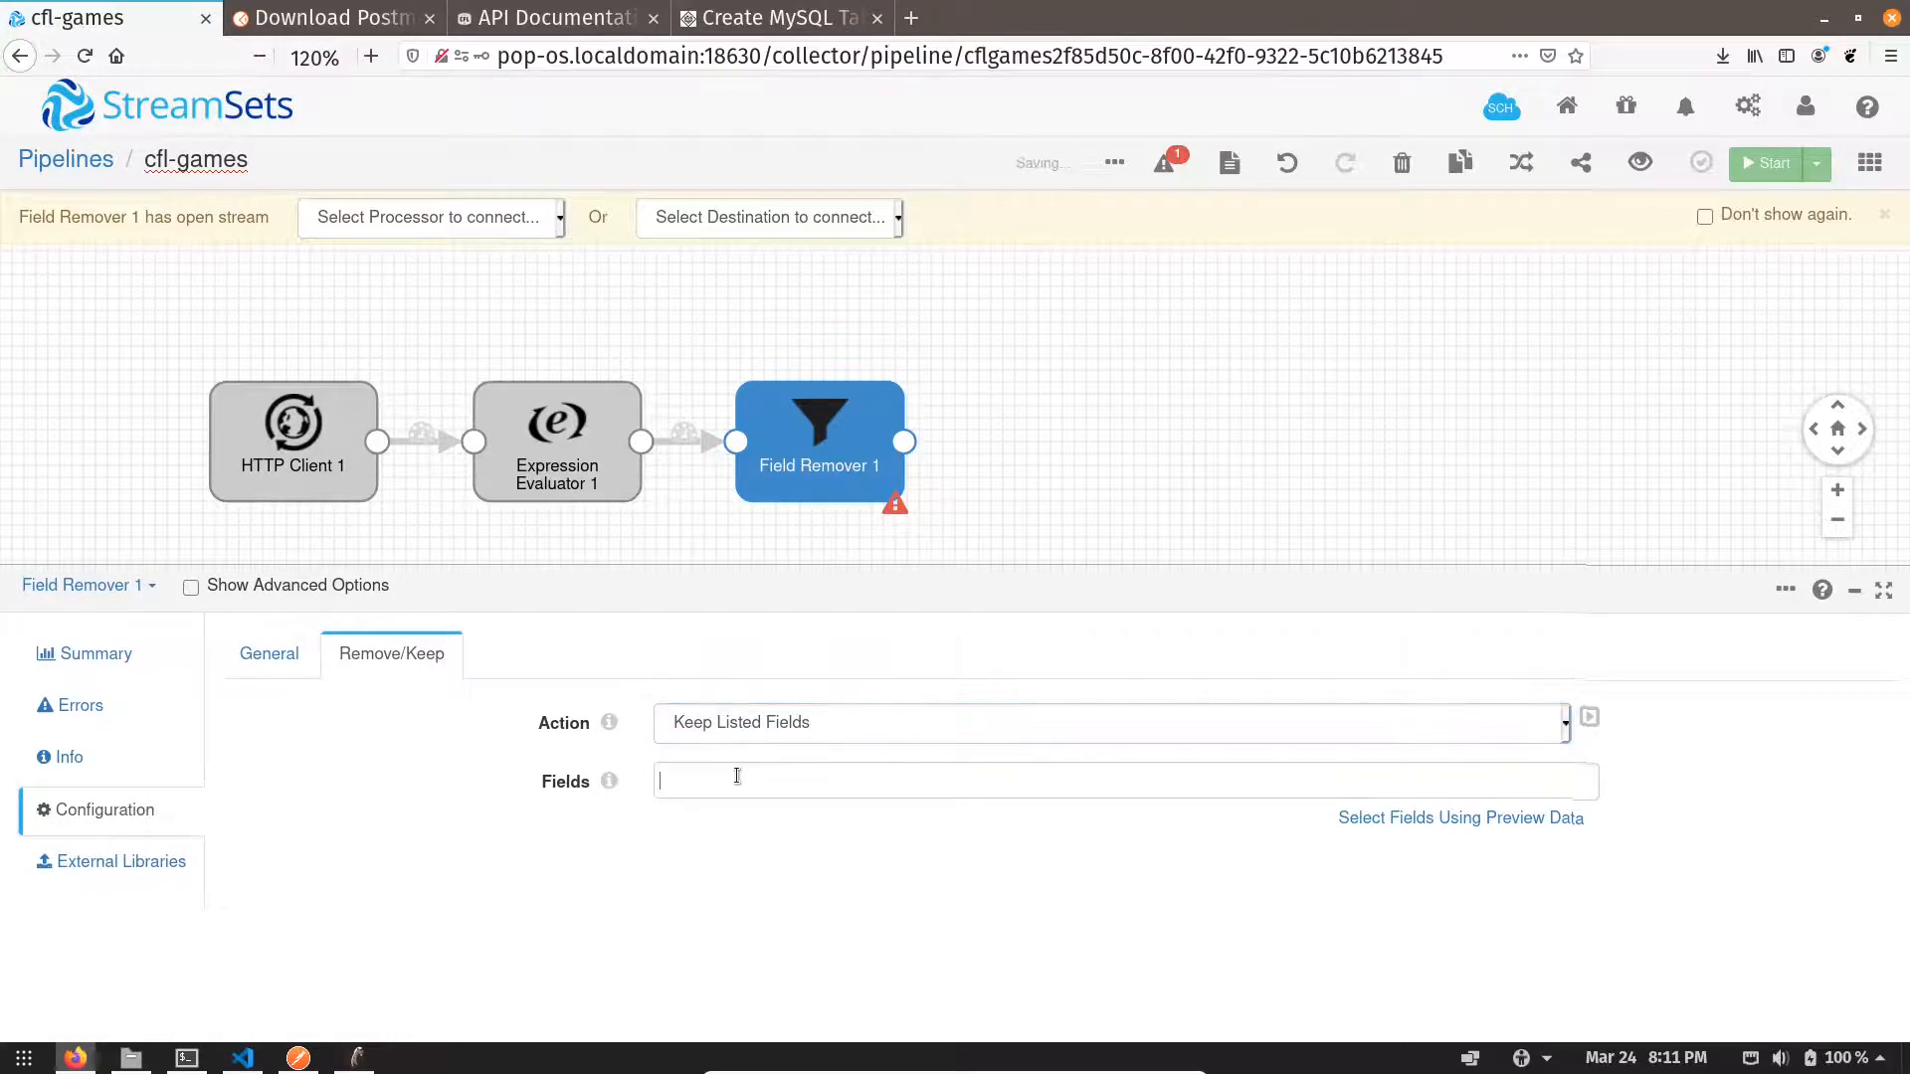
- Using preview data, select game_id, date_start, game_number, season, attendance and venue as fields to keep
click(743, 788)
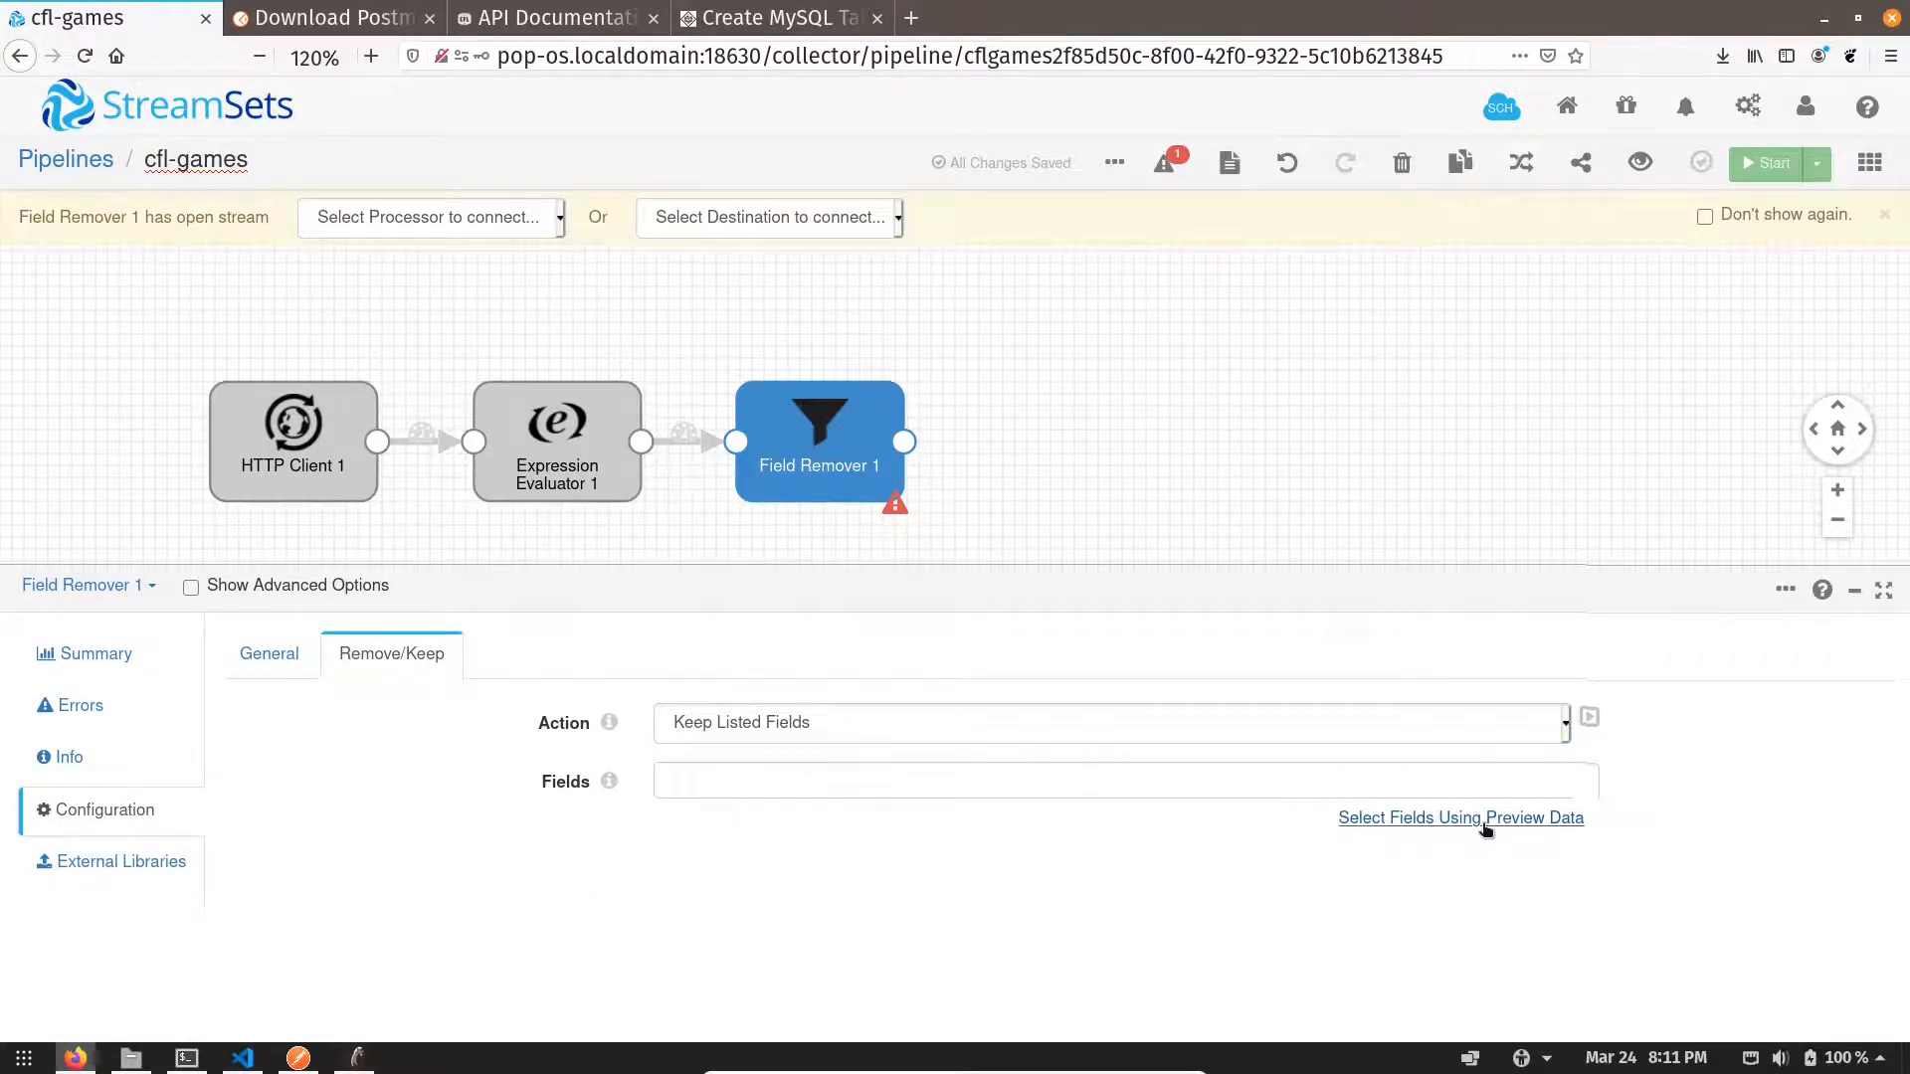
click(1425, 822)
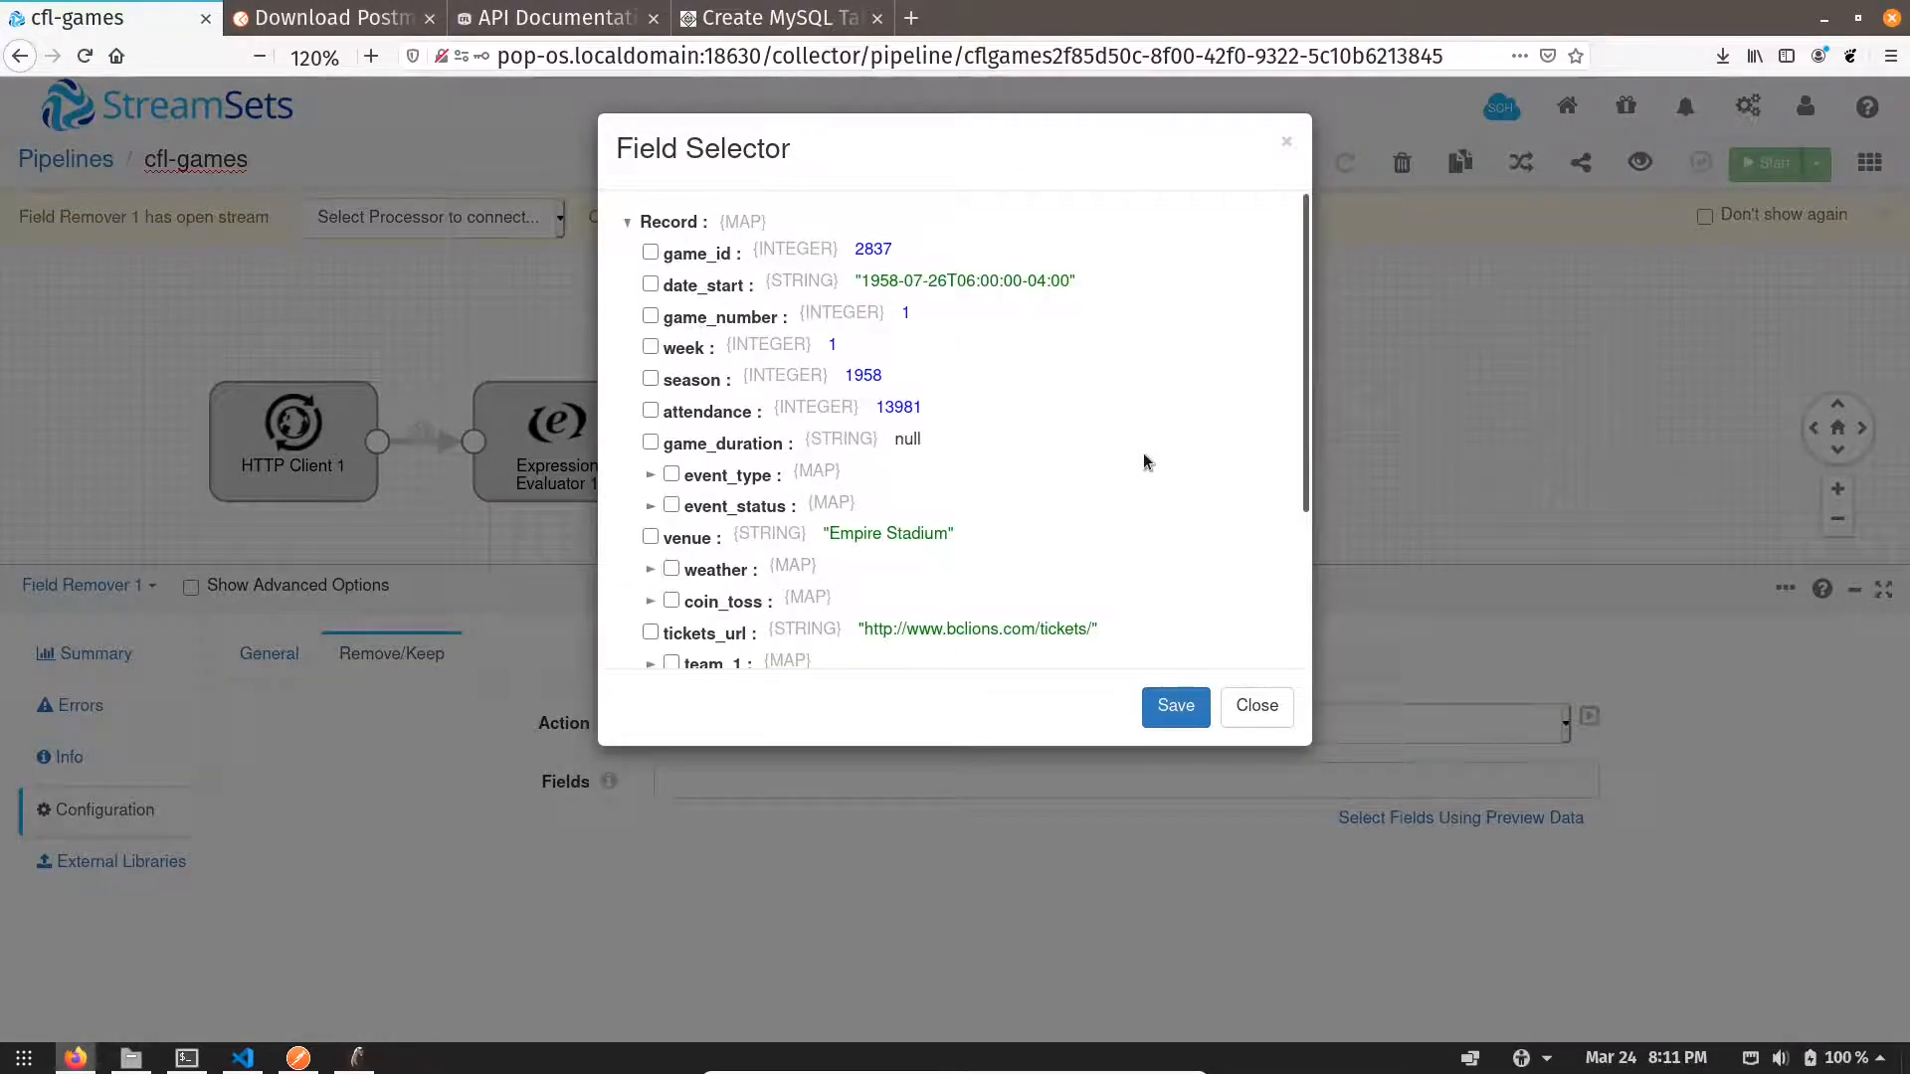
click(651, 252)
click(651, 285)
click(651, 318)
click(651, 379)
click(651, 411)
click(650, 537)
- Add first_team, second_team, first_team_score, second_team_score and winner to the selected fields and save the selection
scroll(1307, 525, down, 3)
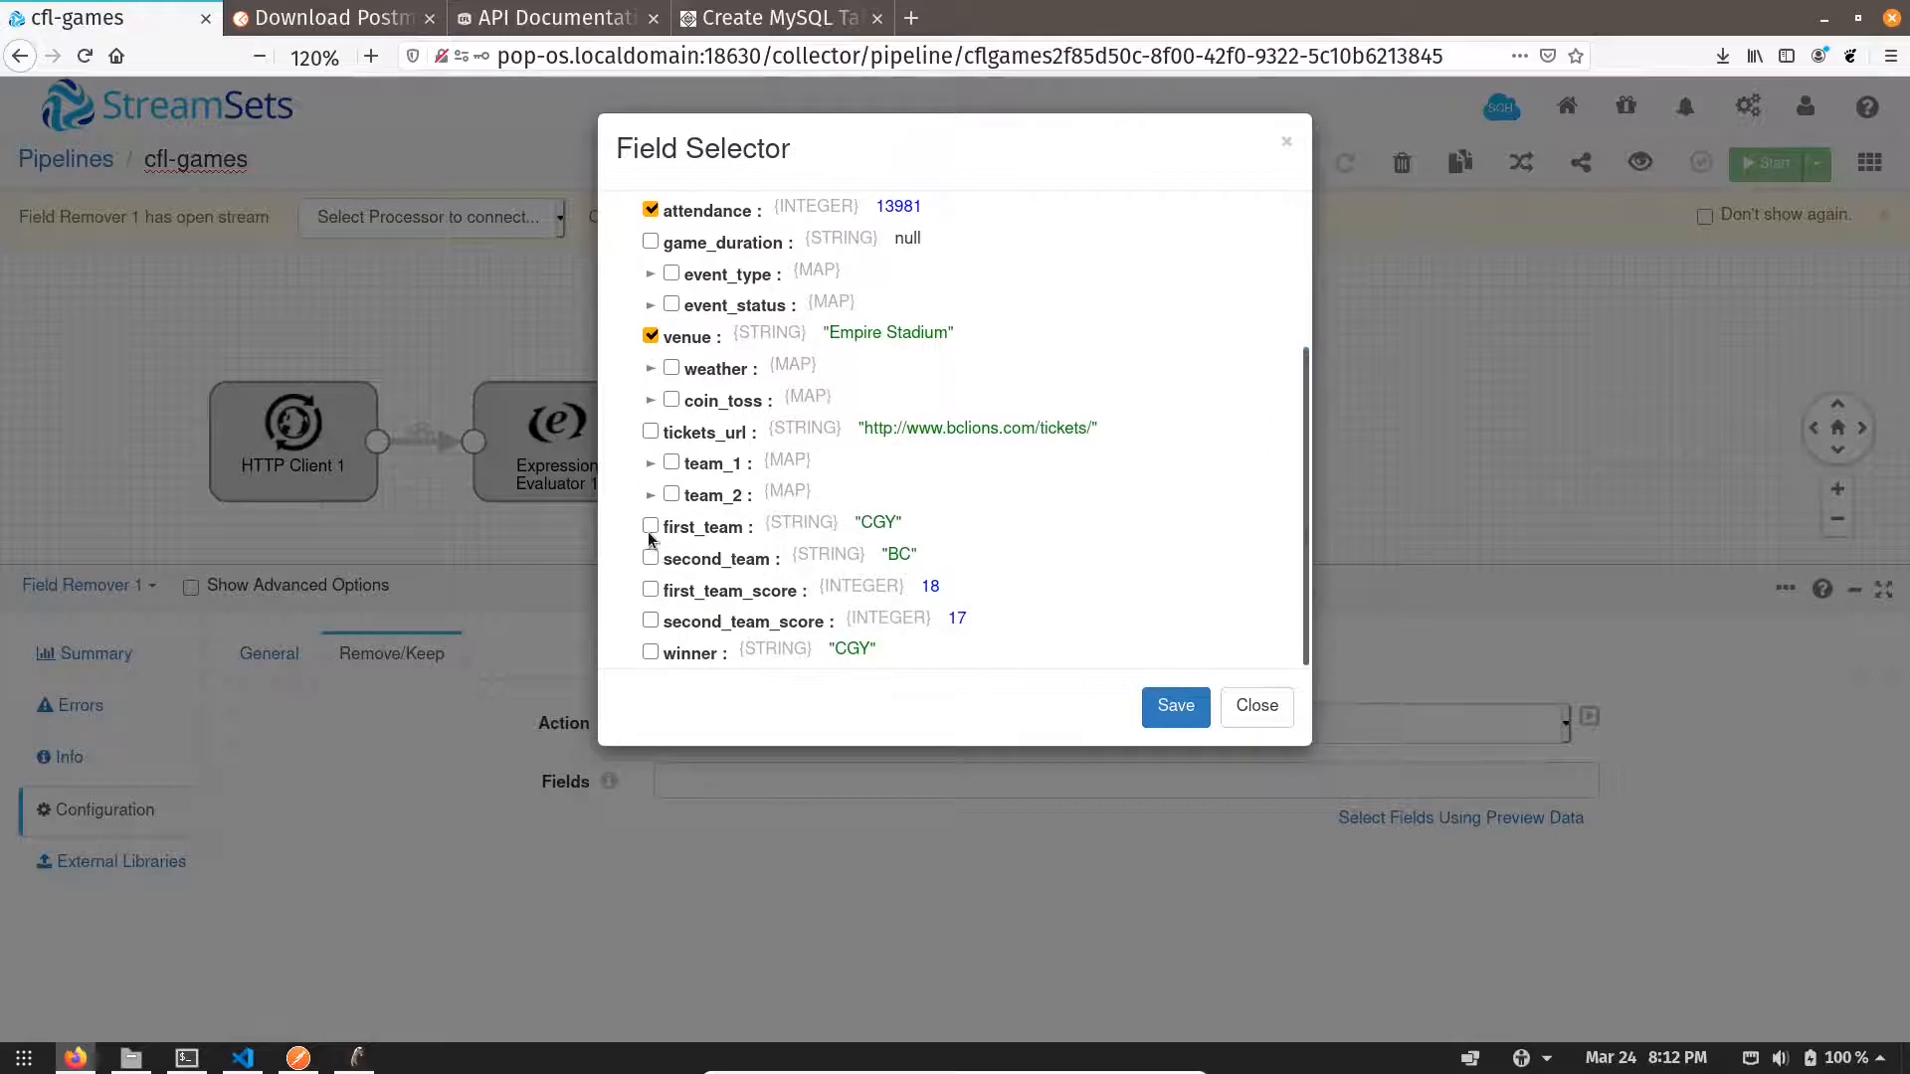
click(650, 526)
click(651, 558)
click(650, 590)
click(651, 620)
click(650, 653)
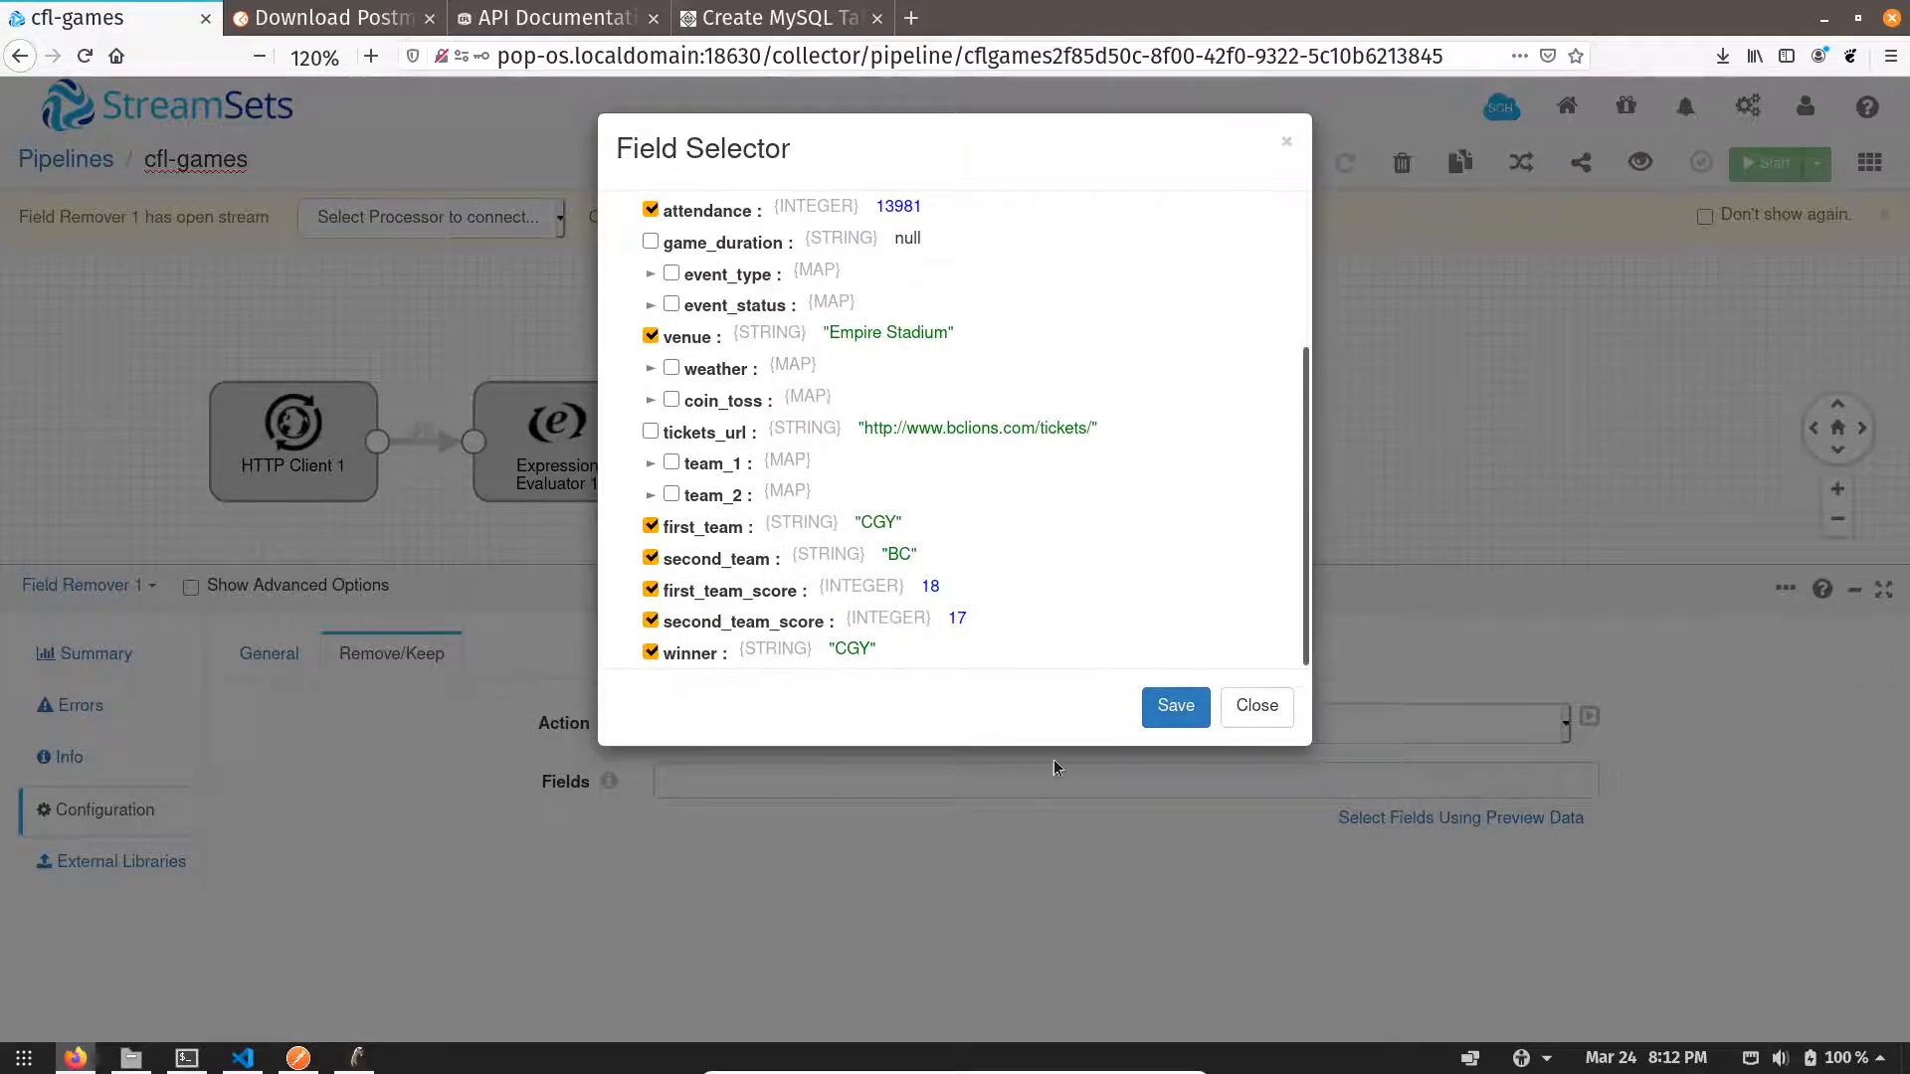
click(1176, 707)
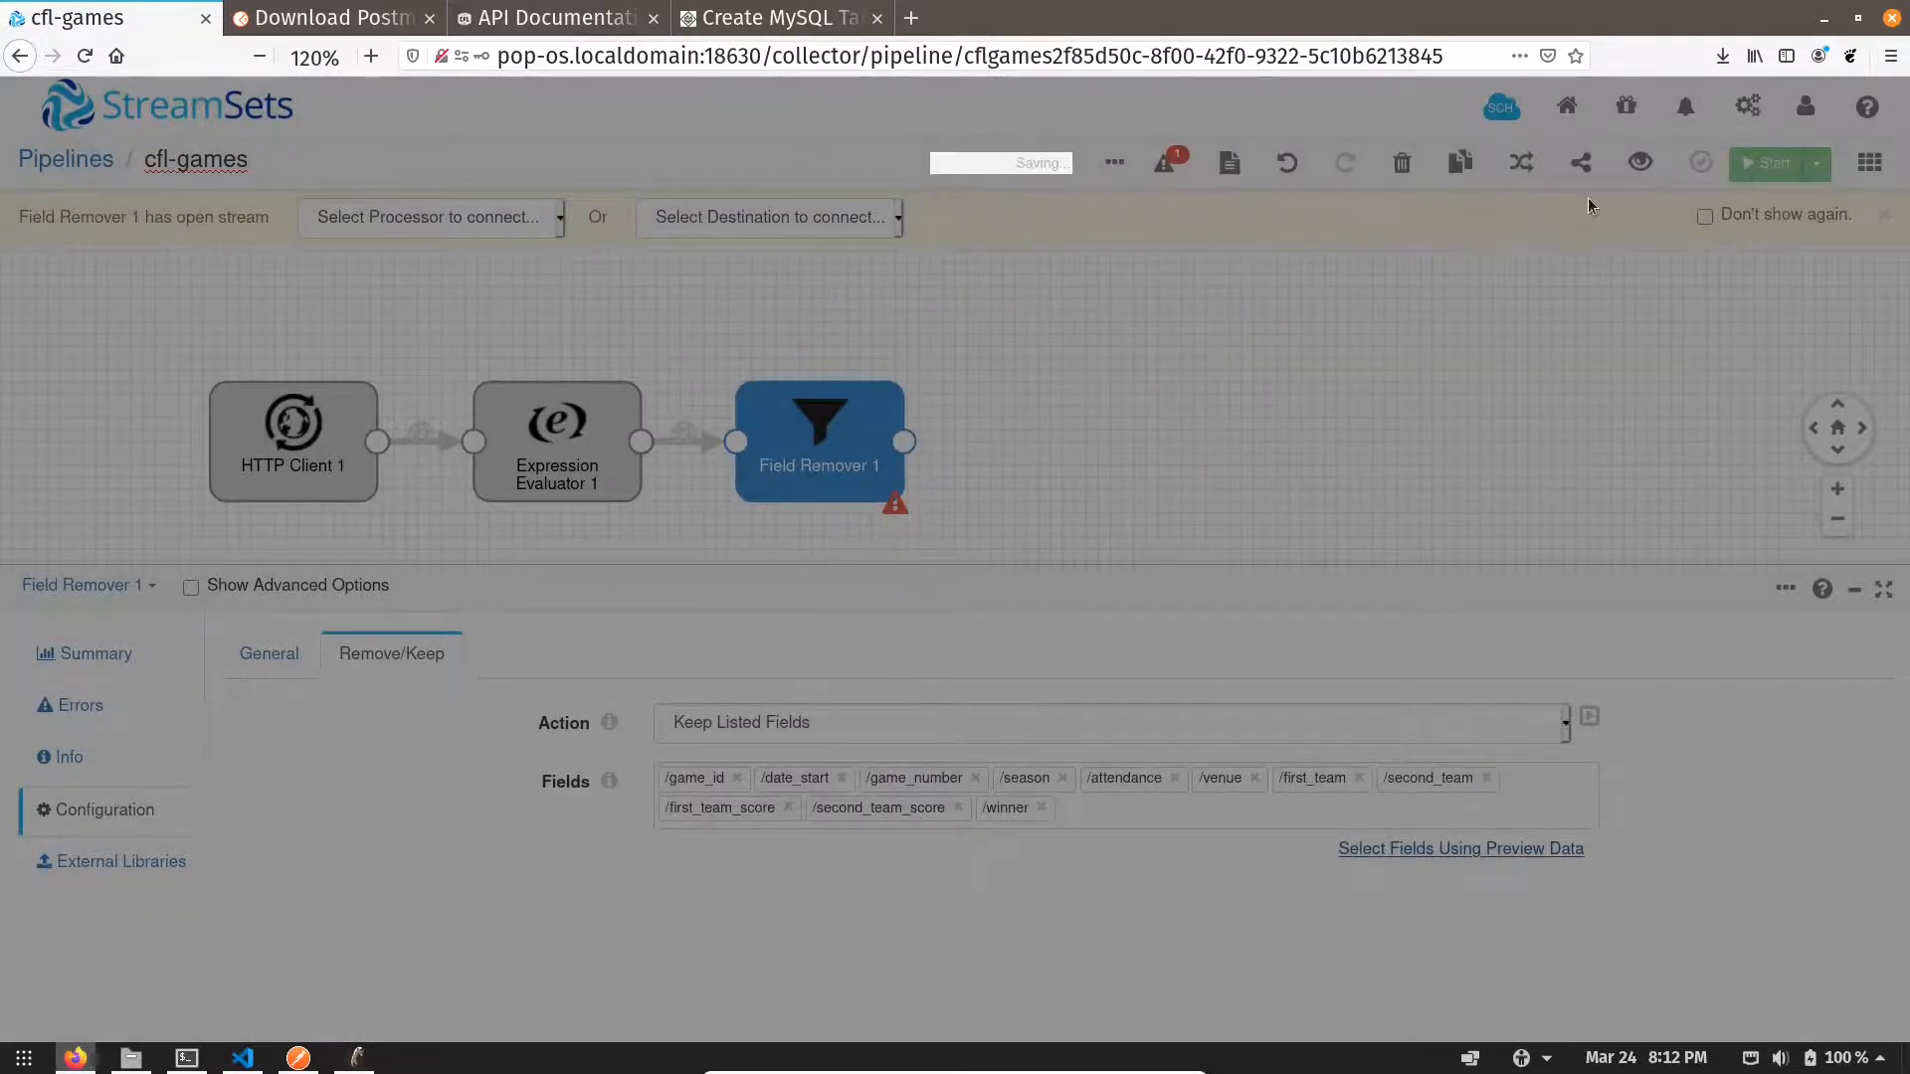
- Run the pipeline preview with the default settings and examine the fields kept in the Field Remover output
click(1640, 164)
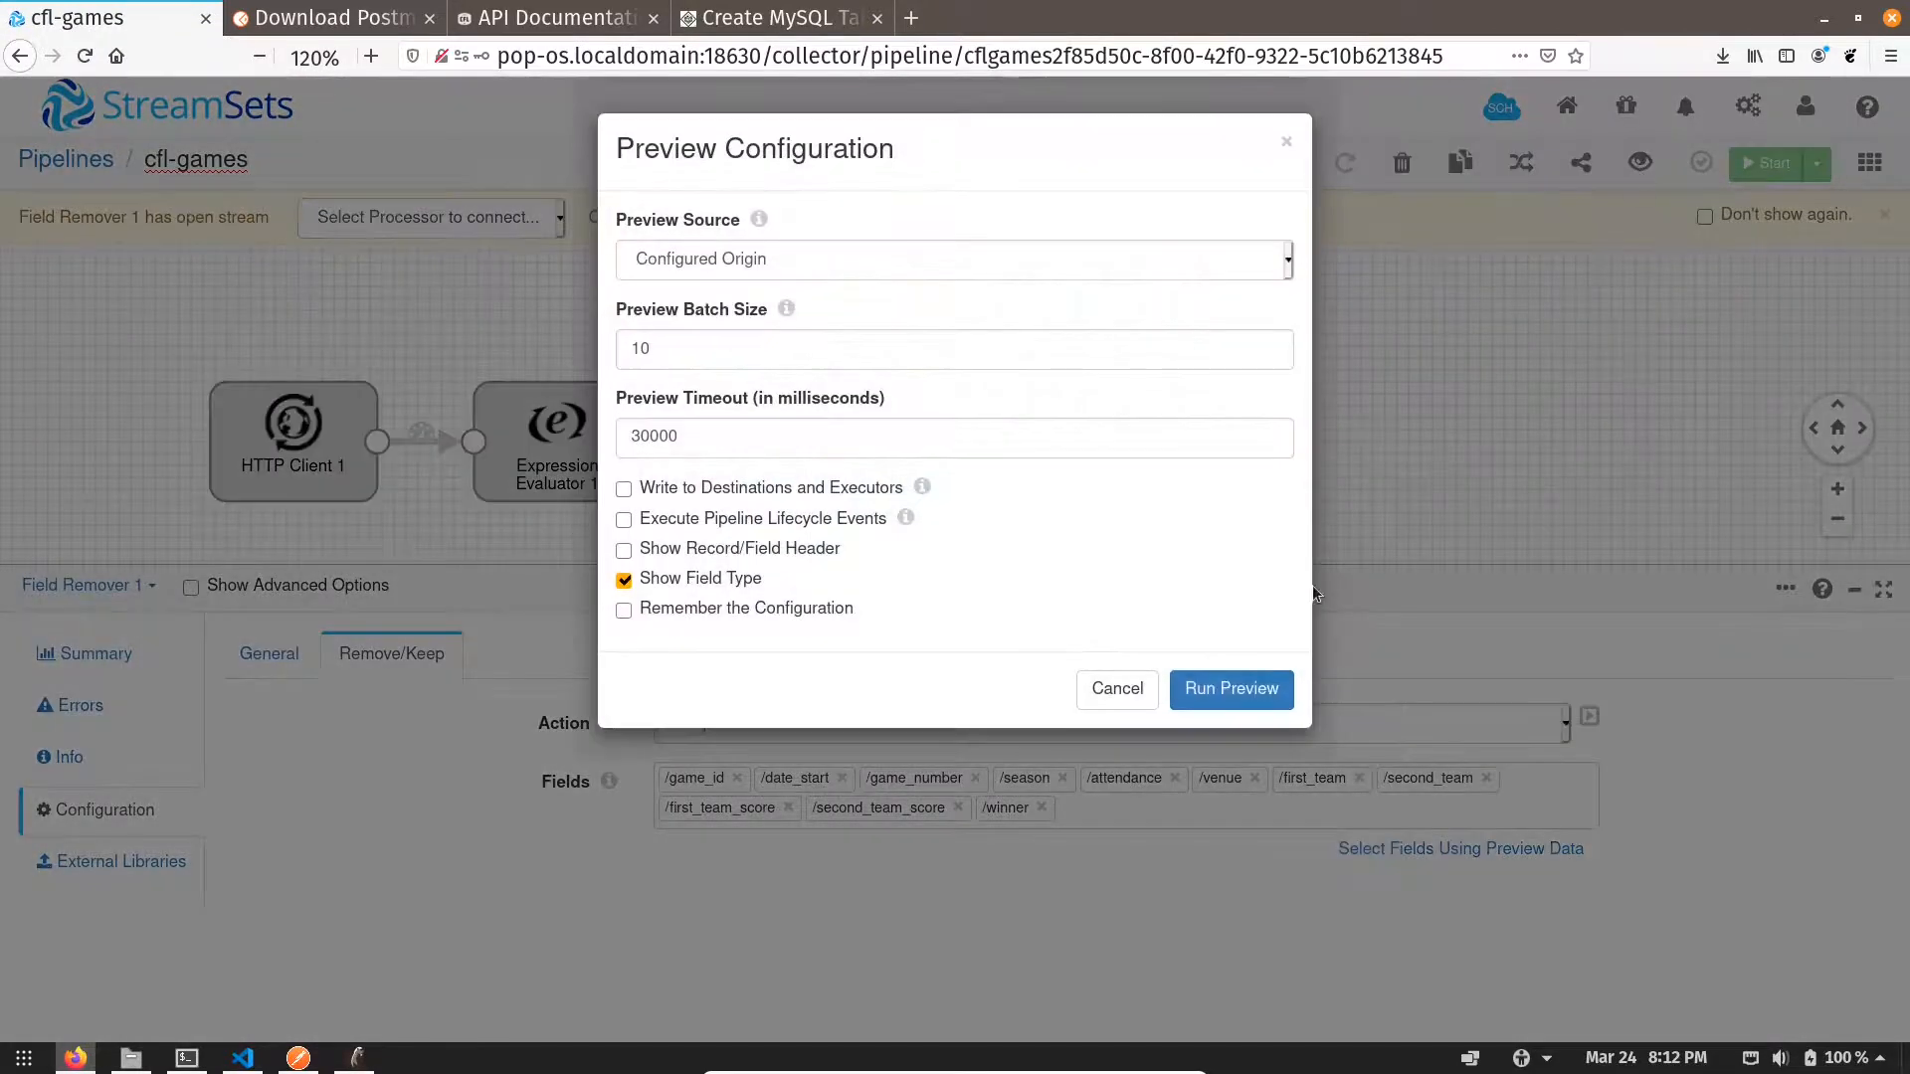
click(1232, 688)
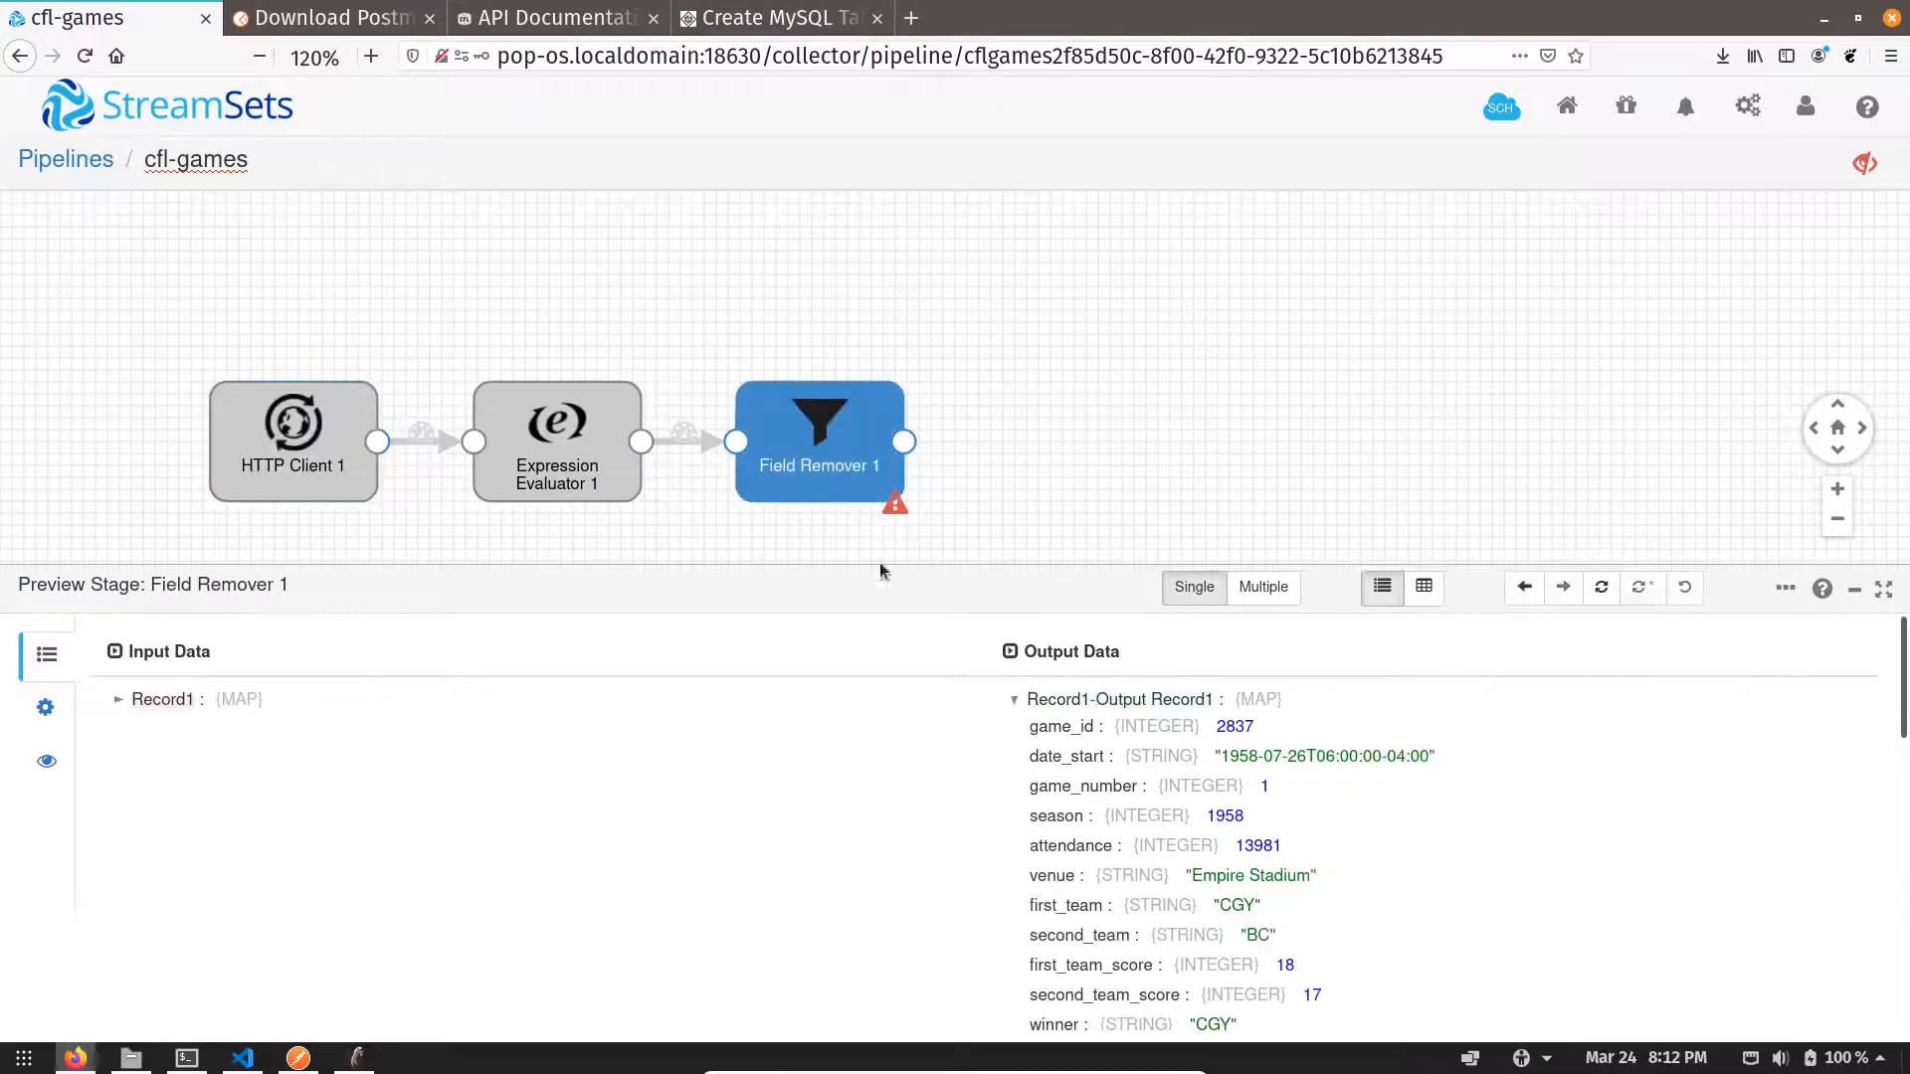
drag(1027, 564, 1031, 364)
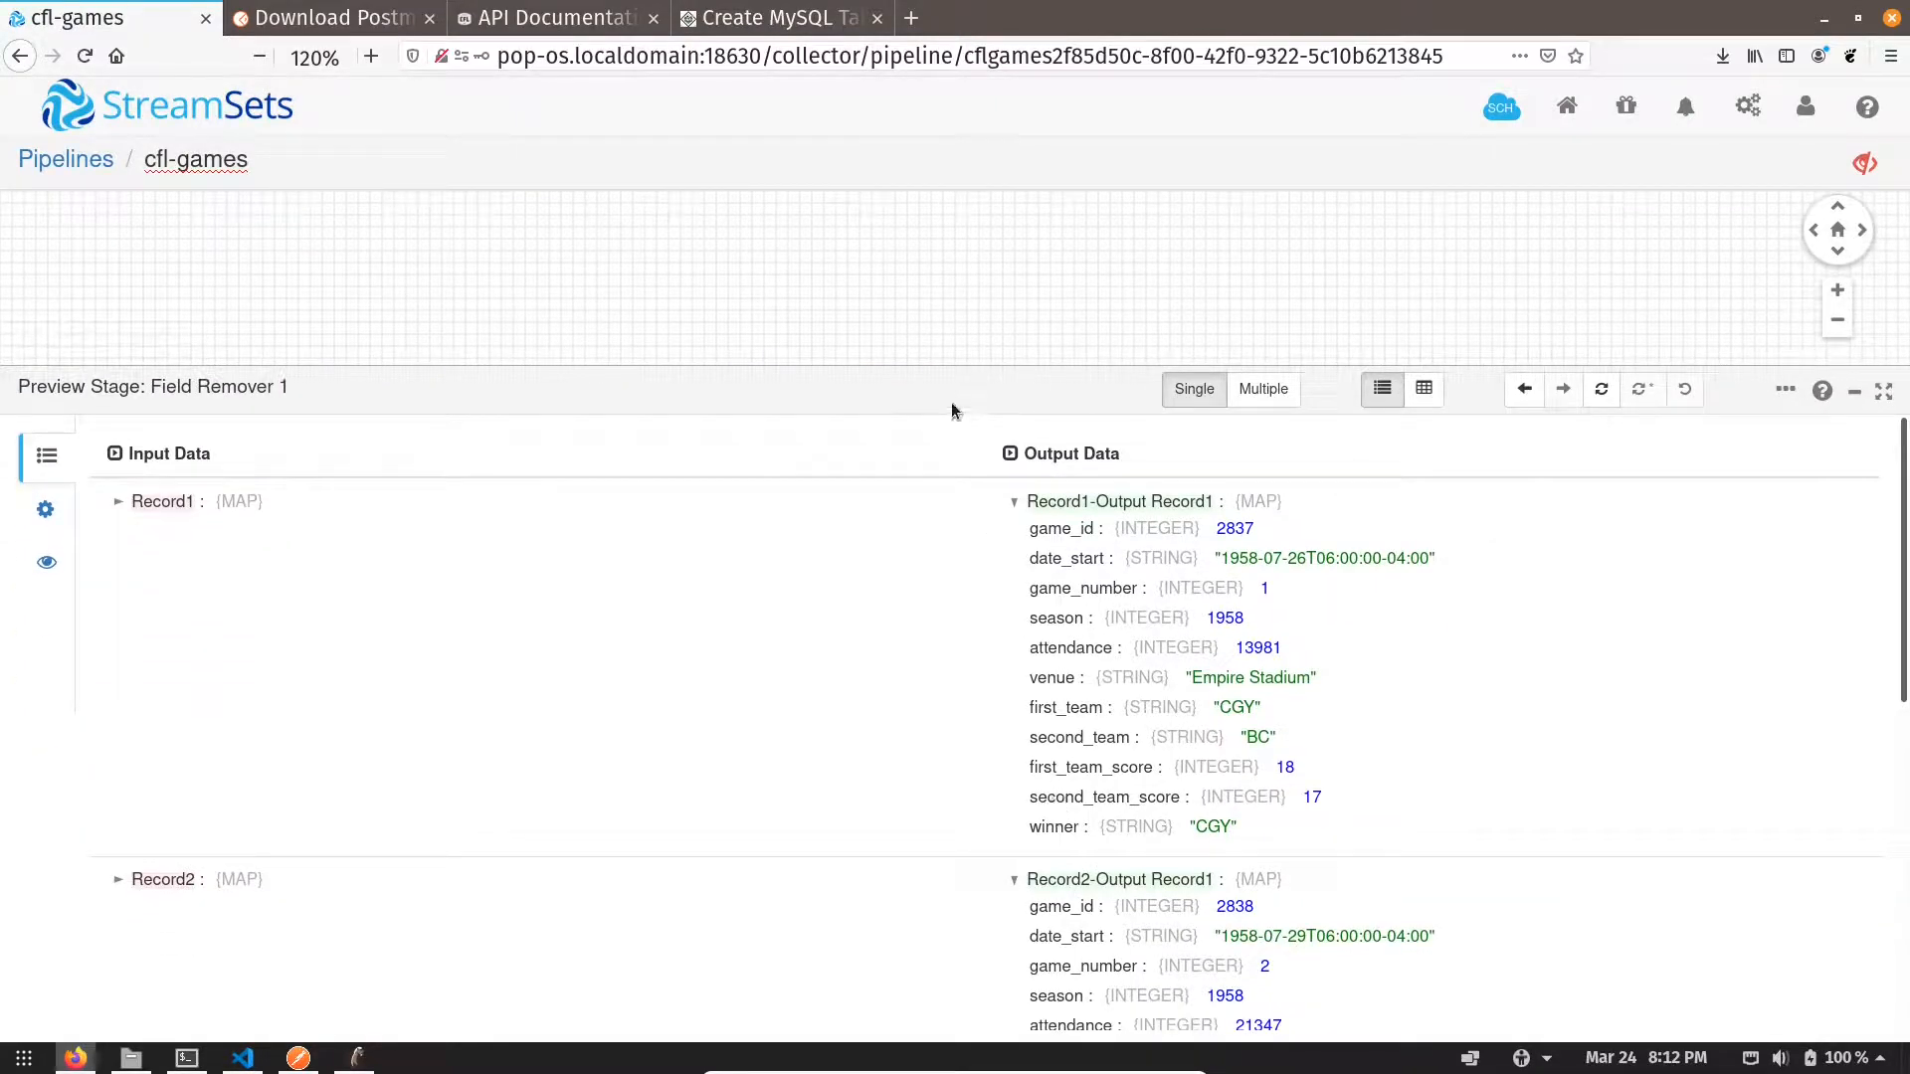
drag(946, 367, 1007, 607)
drag(1011, 699, 1013, 708)
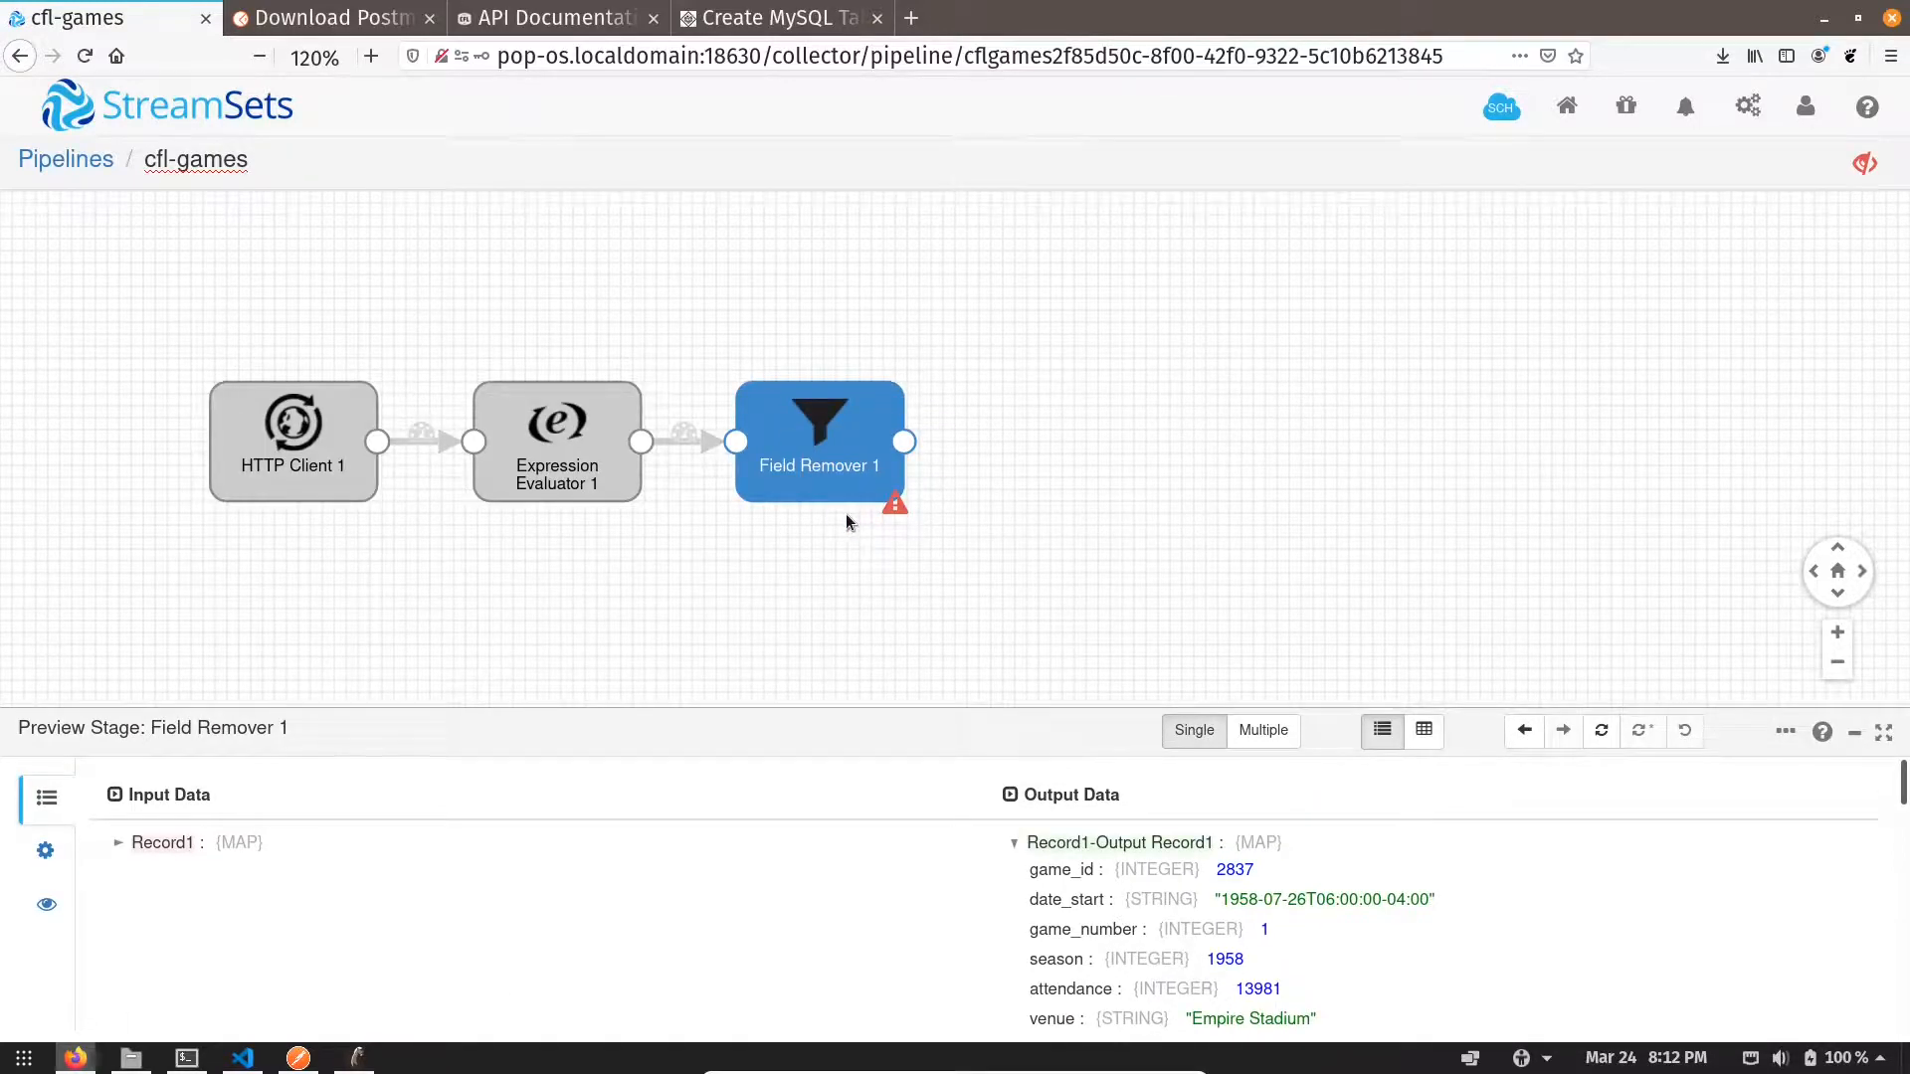
- Switch to DBeaver and run the CREATE TABLE games statement against the demo database
click(356, 1058)
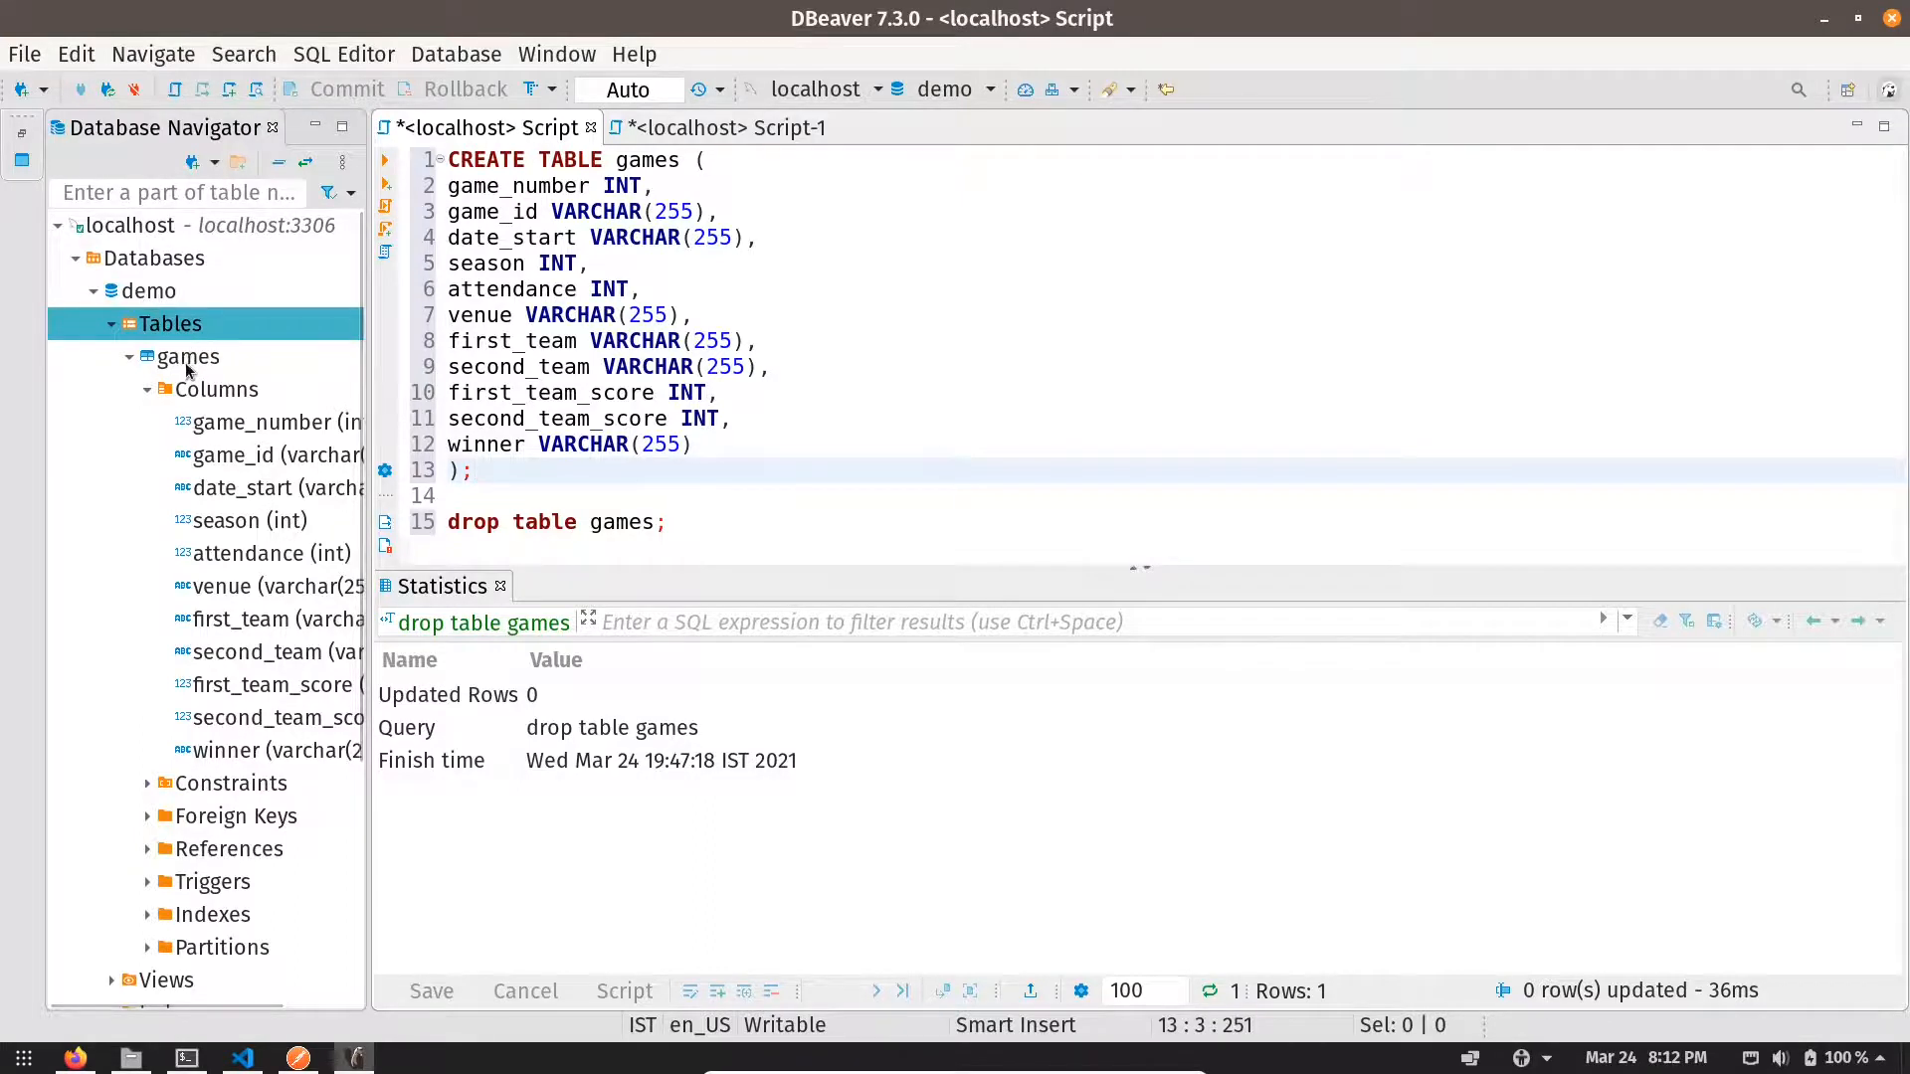
drag(476, 471, 411, 146)
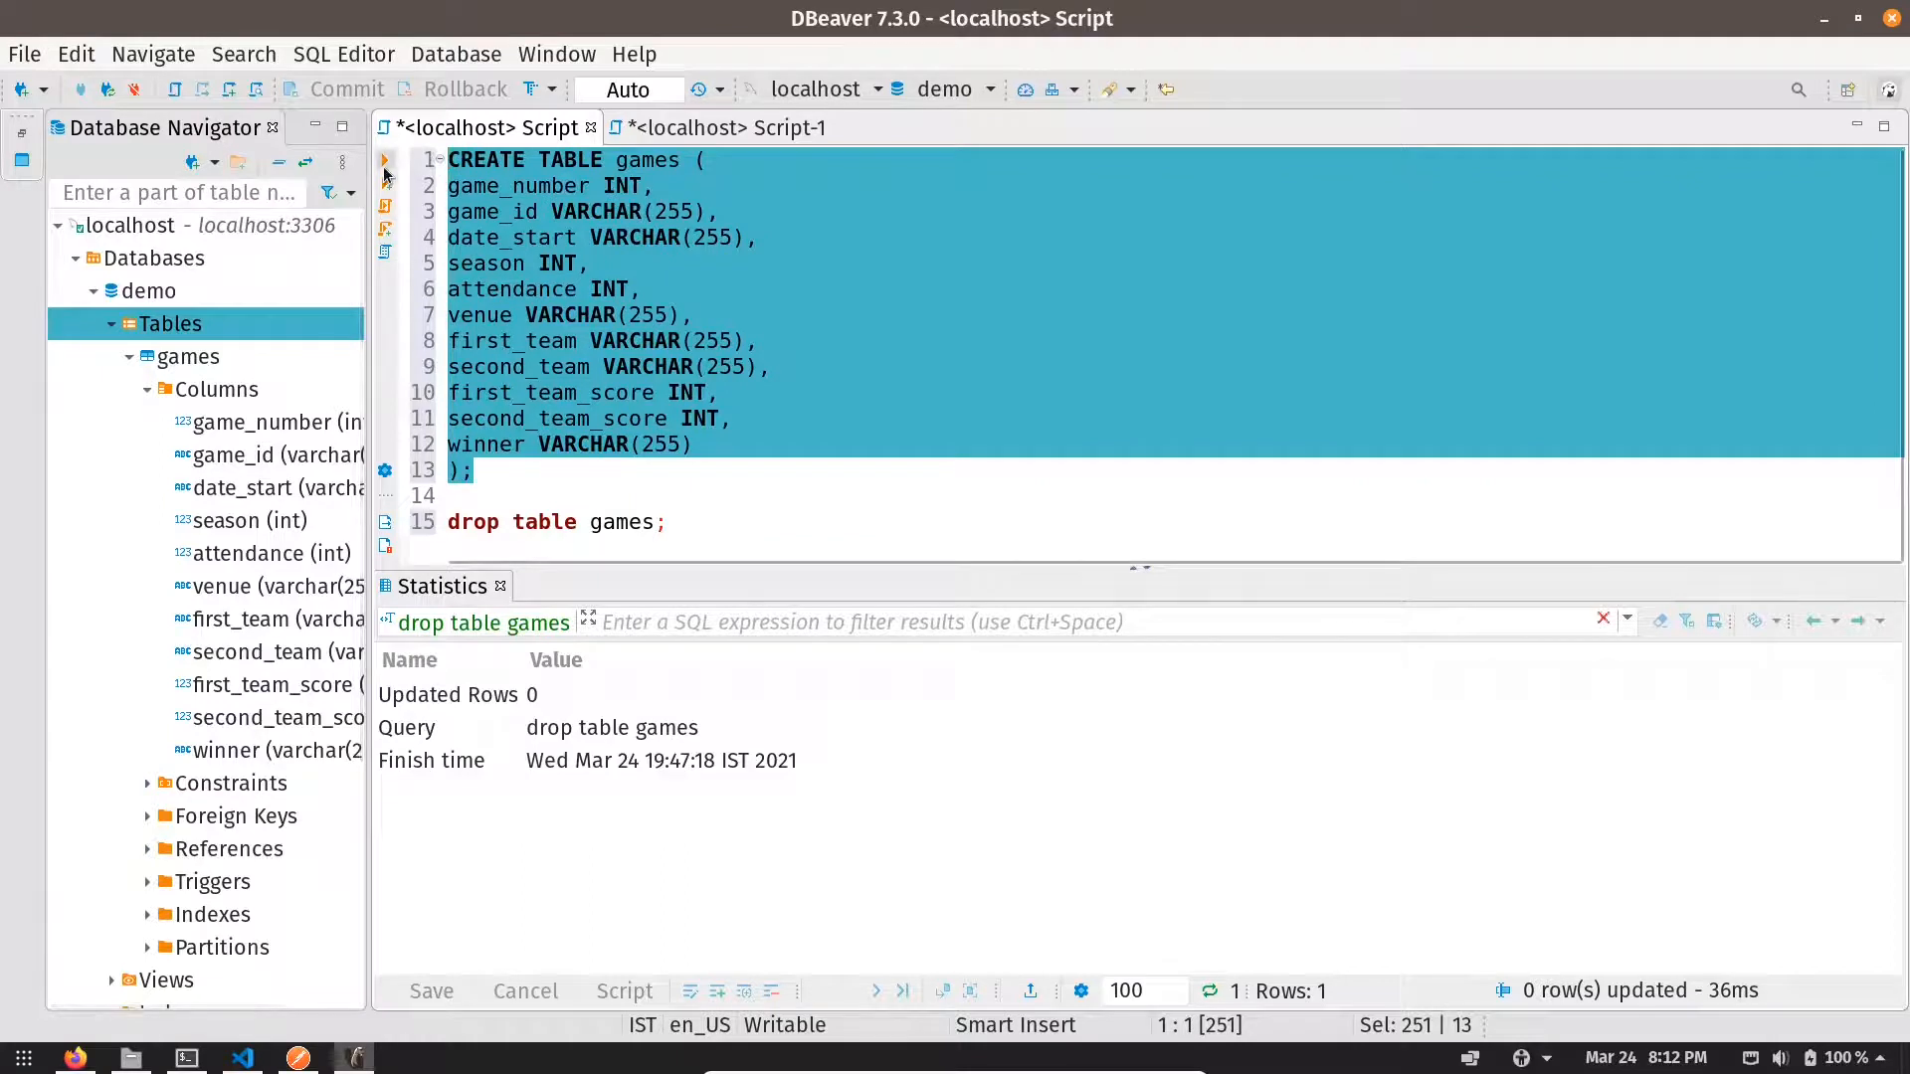
click(384, 167)
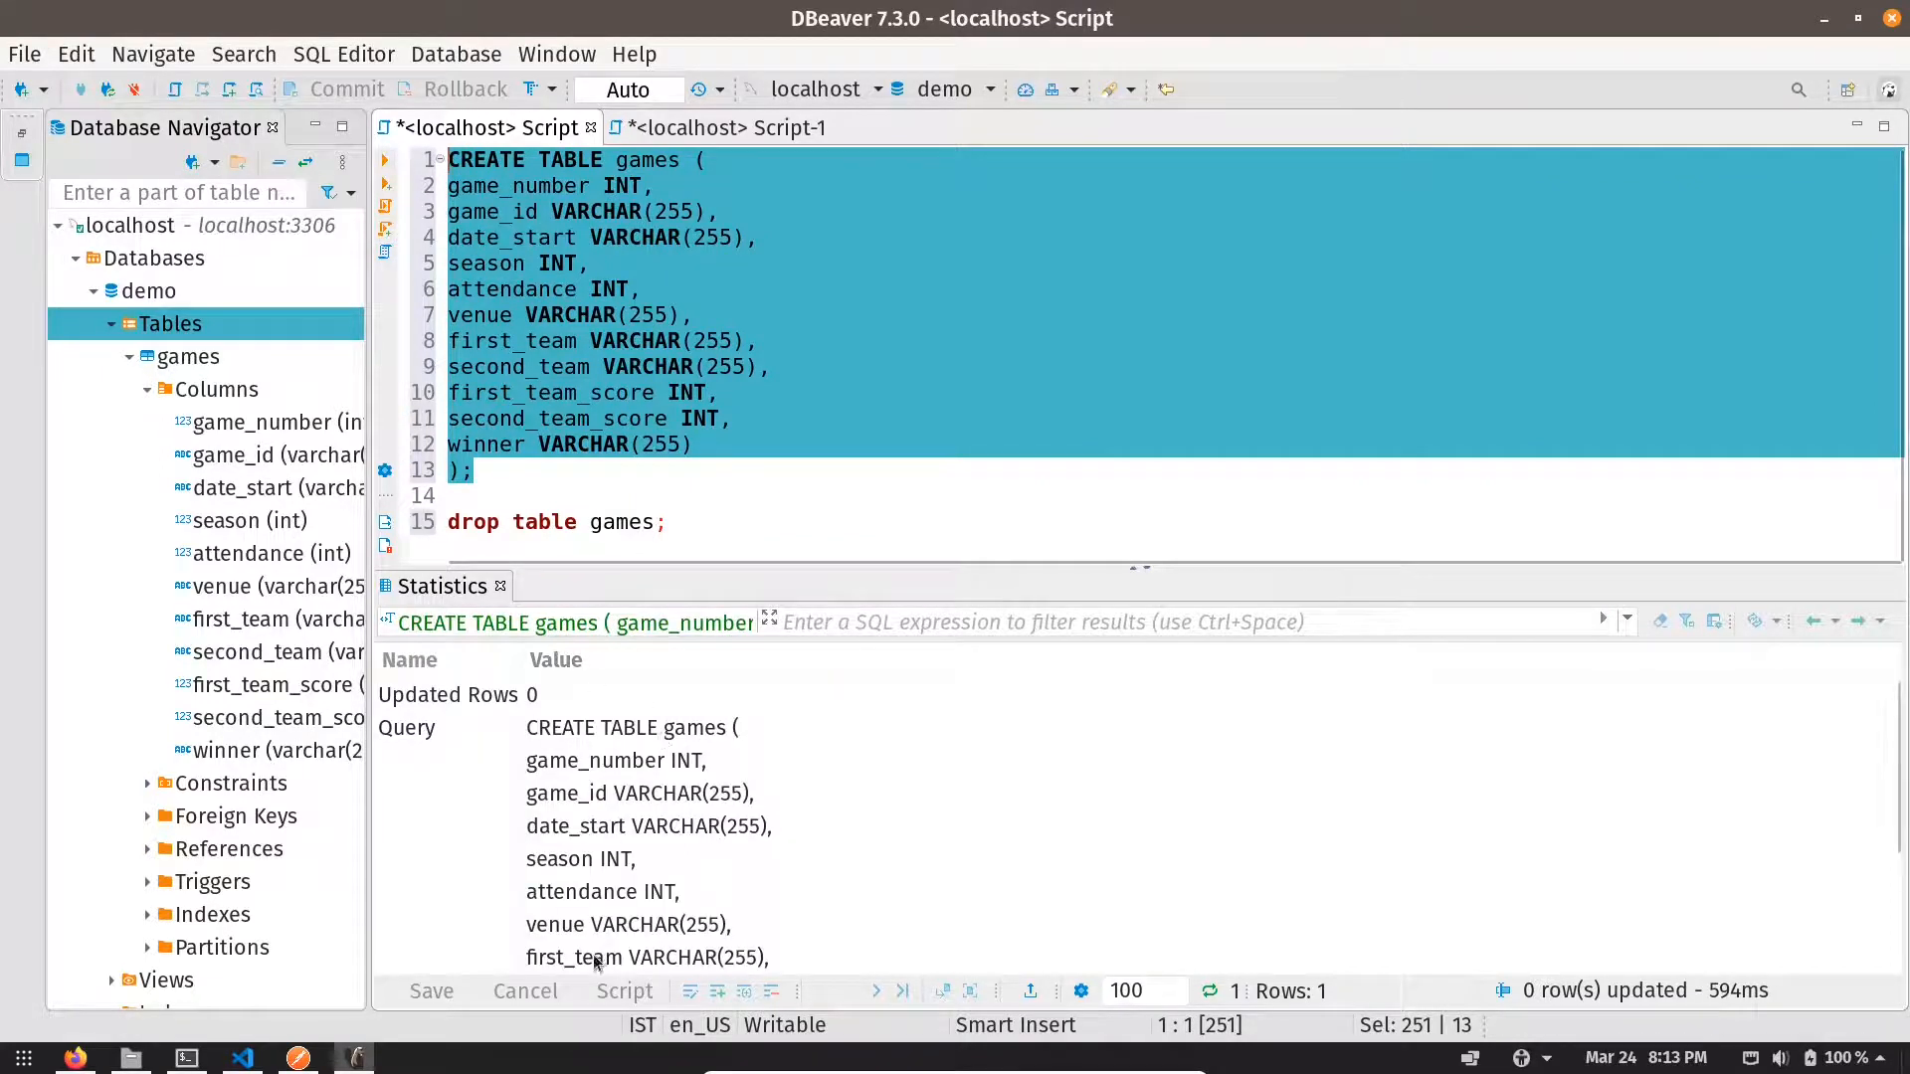
- Run the query selecting all rows from games ordered by game_number to check the table before loading
click(660, 134)
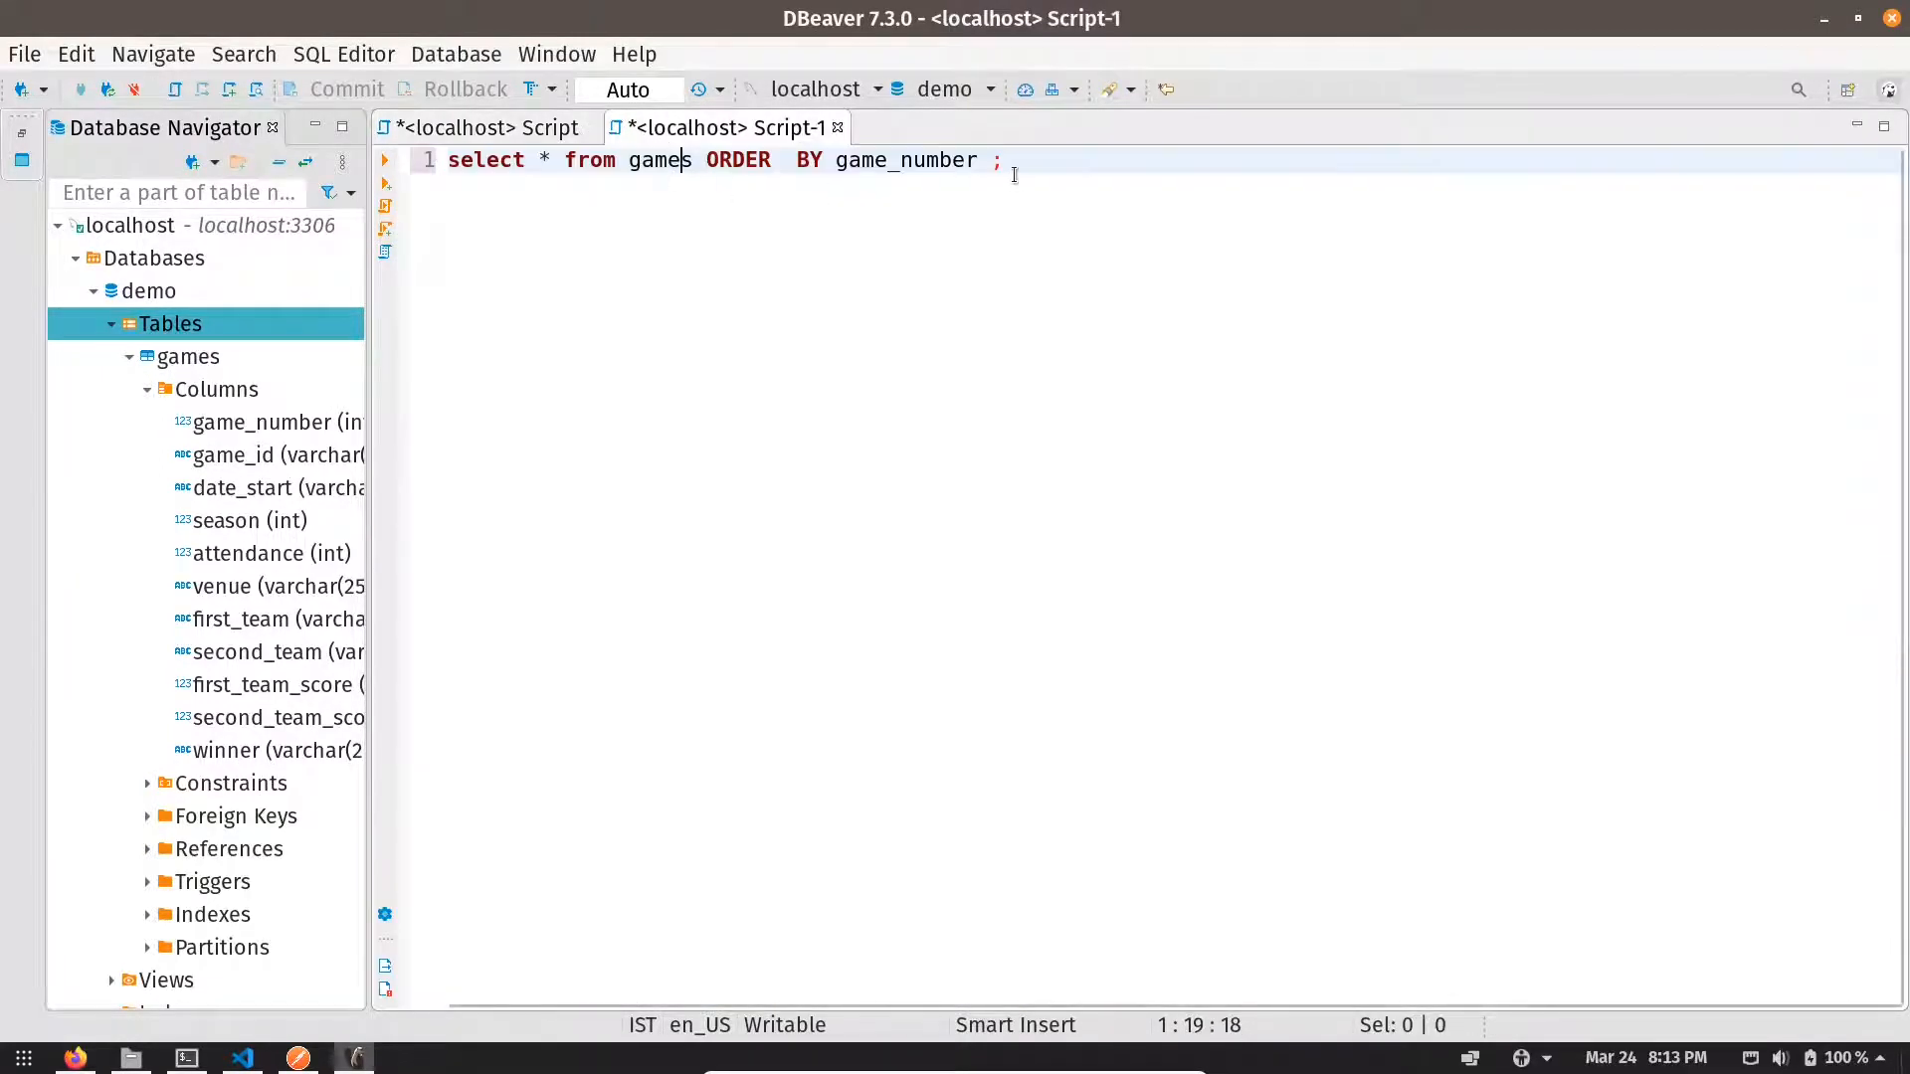
drag(1016, 171, 450, 151)
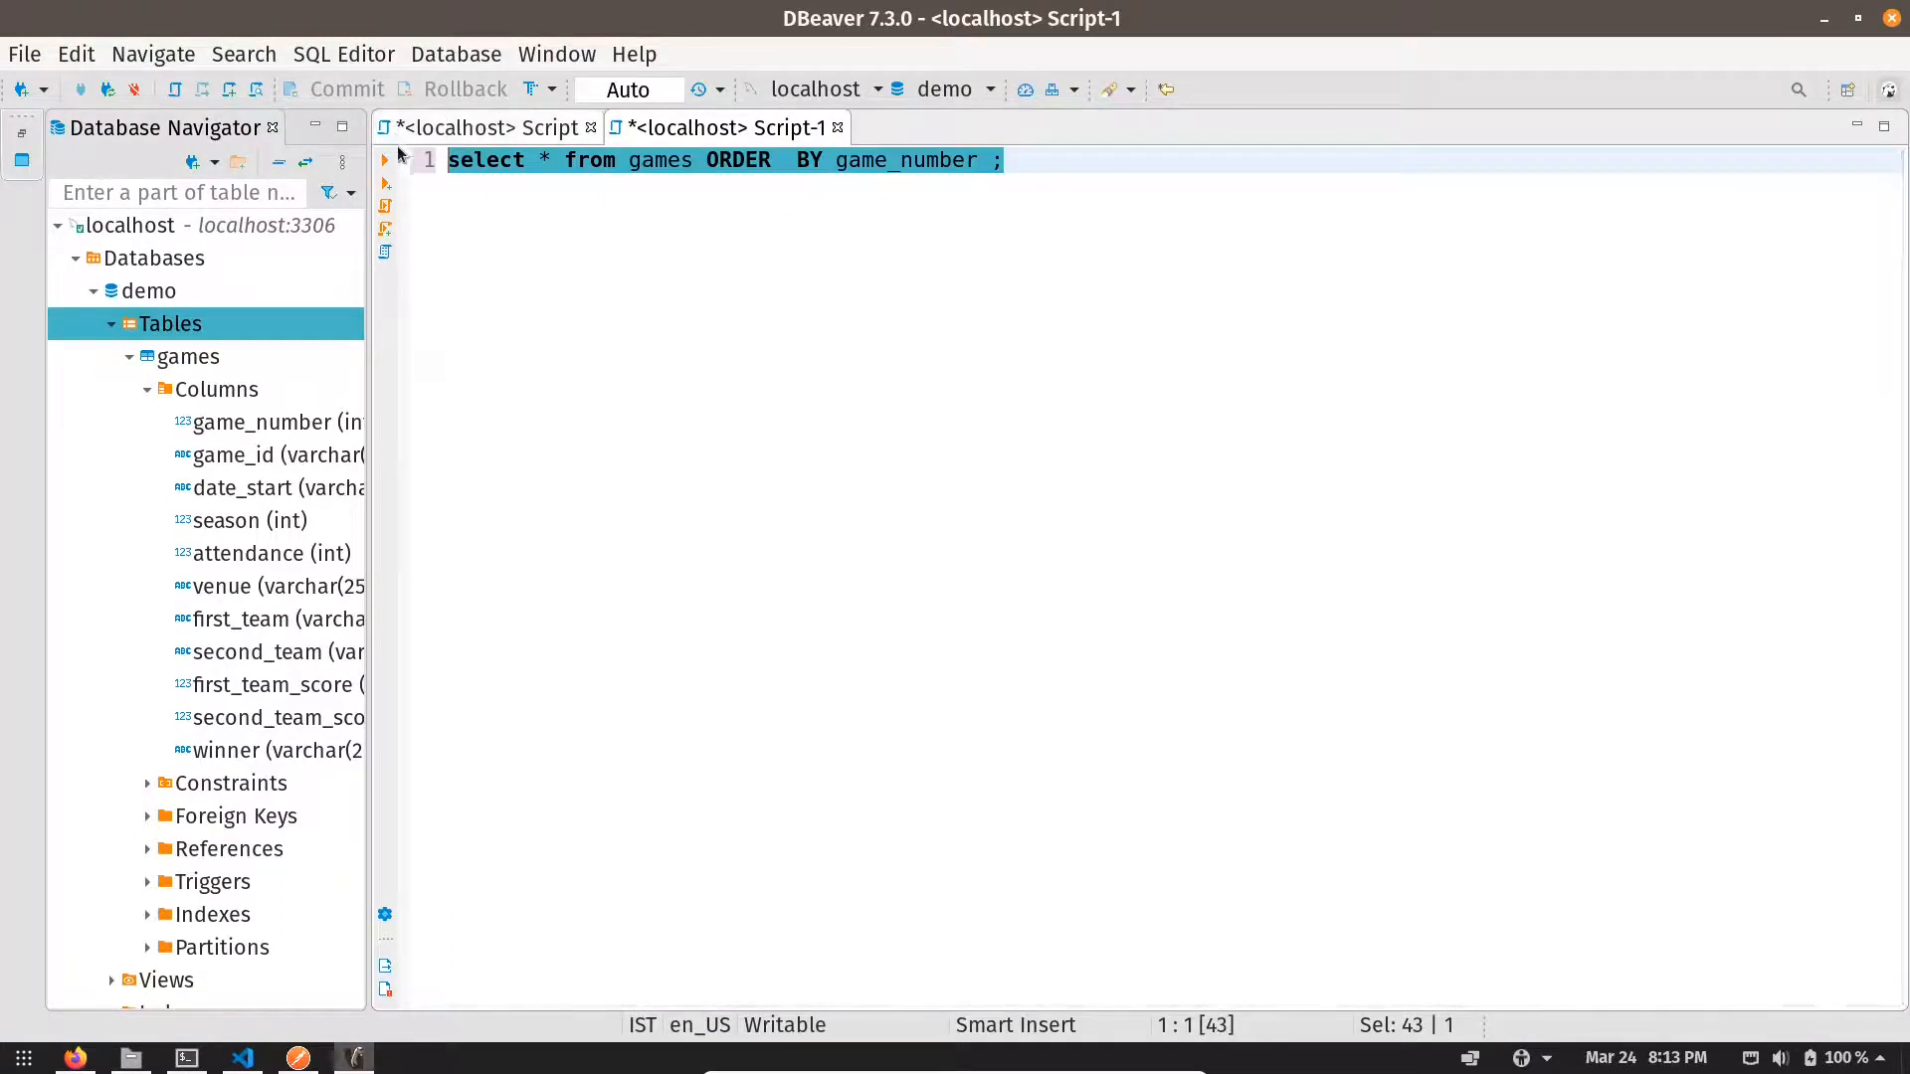
click(384, 167)
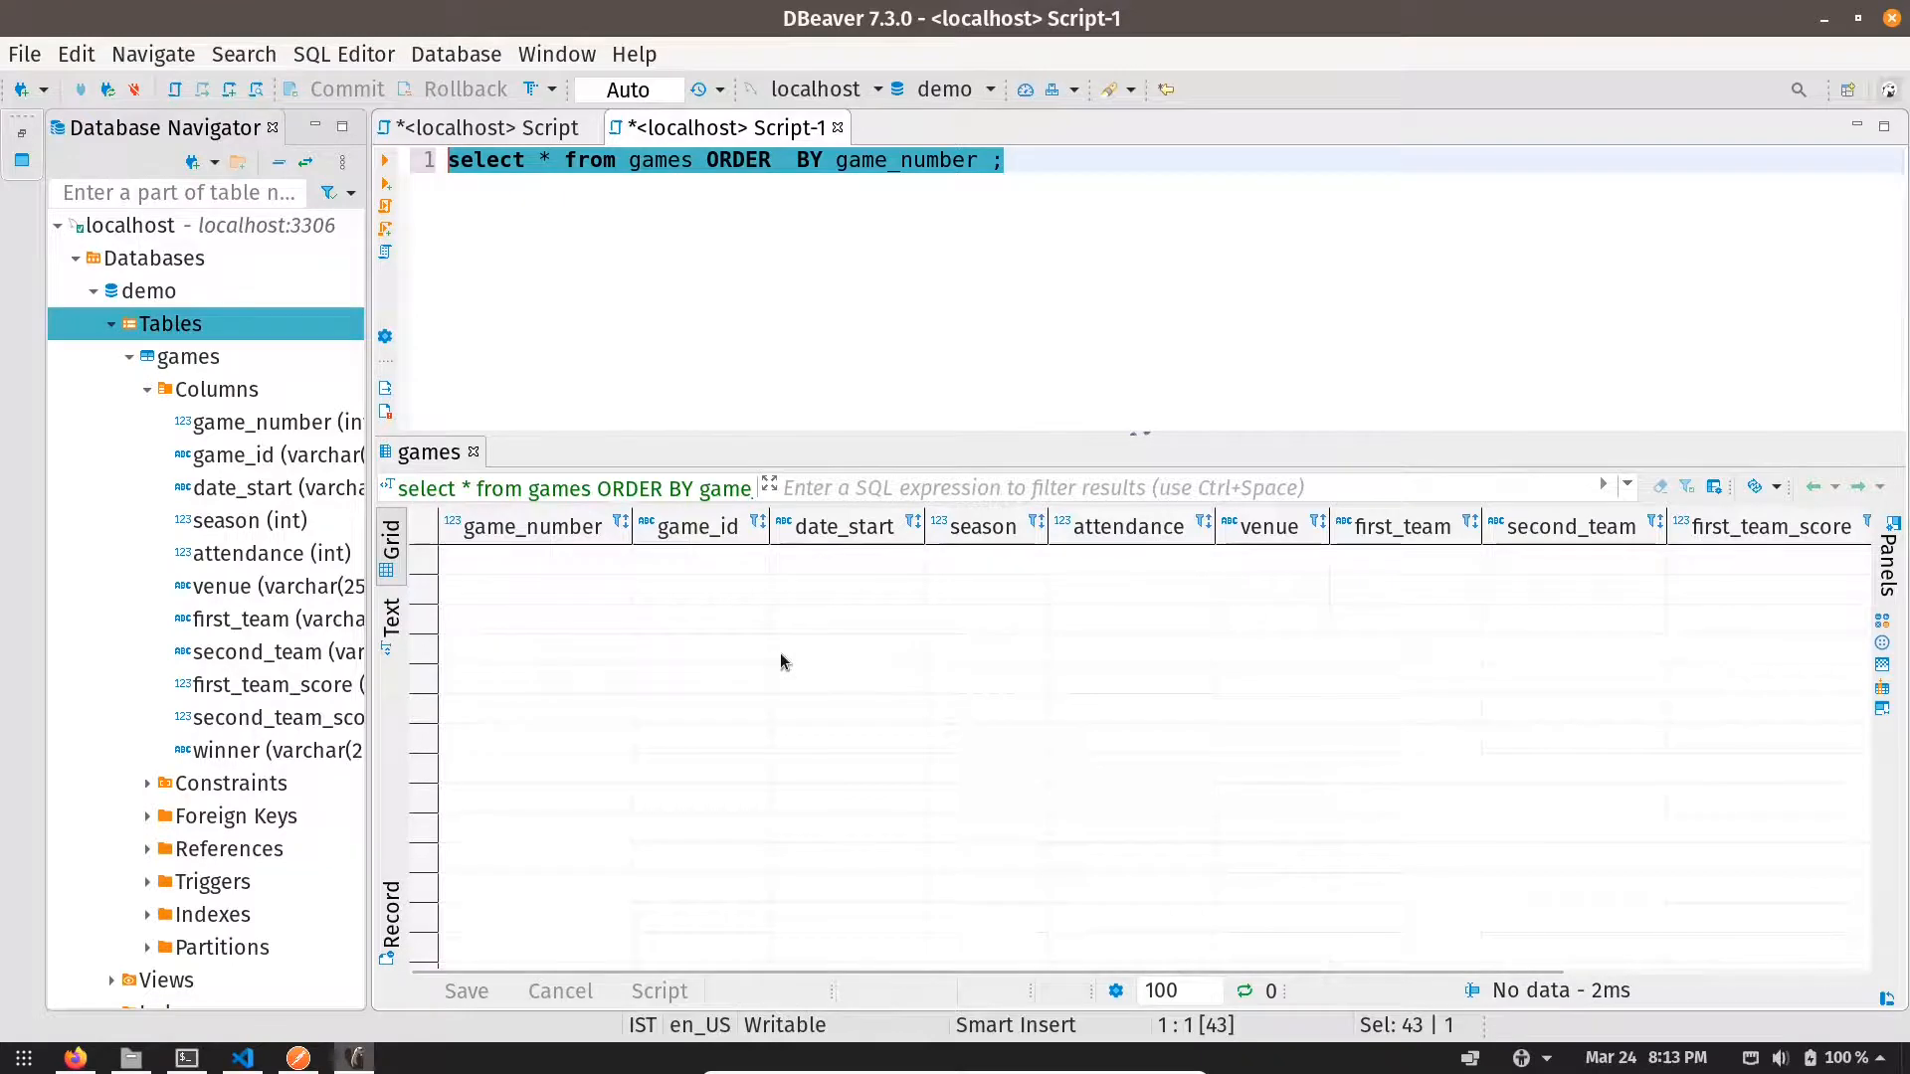
- Back in StreamSets, close the preview and connect a JDBC Producer destination to Field Remover 1
key(alt+Tab)
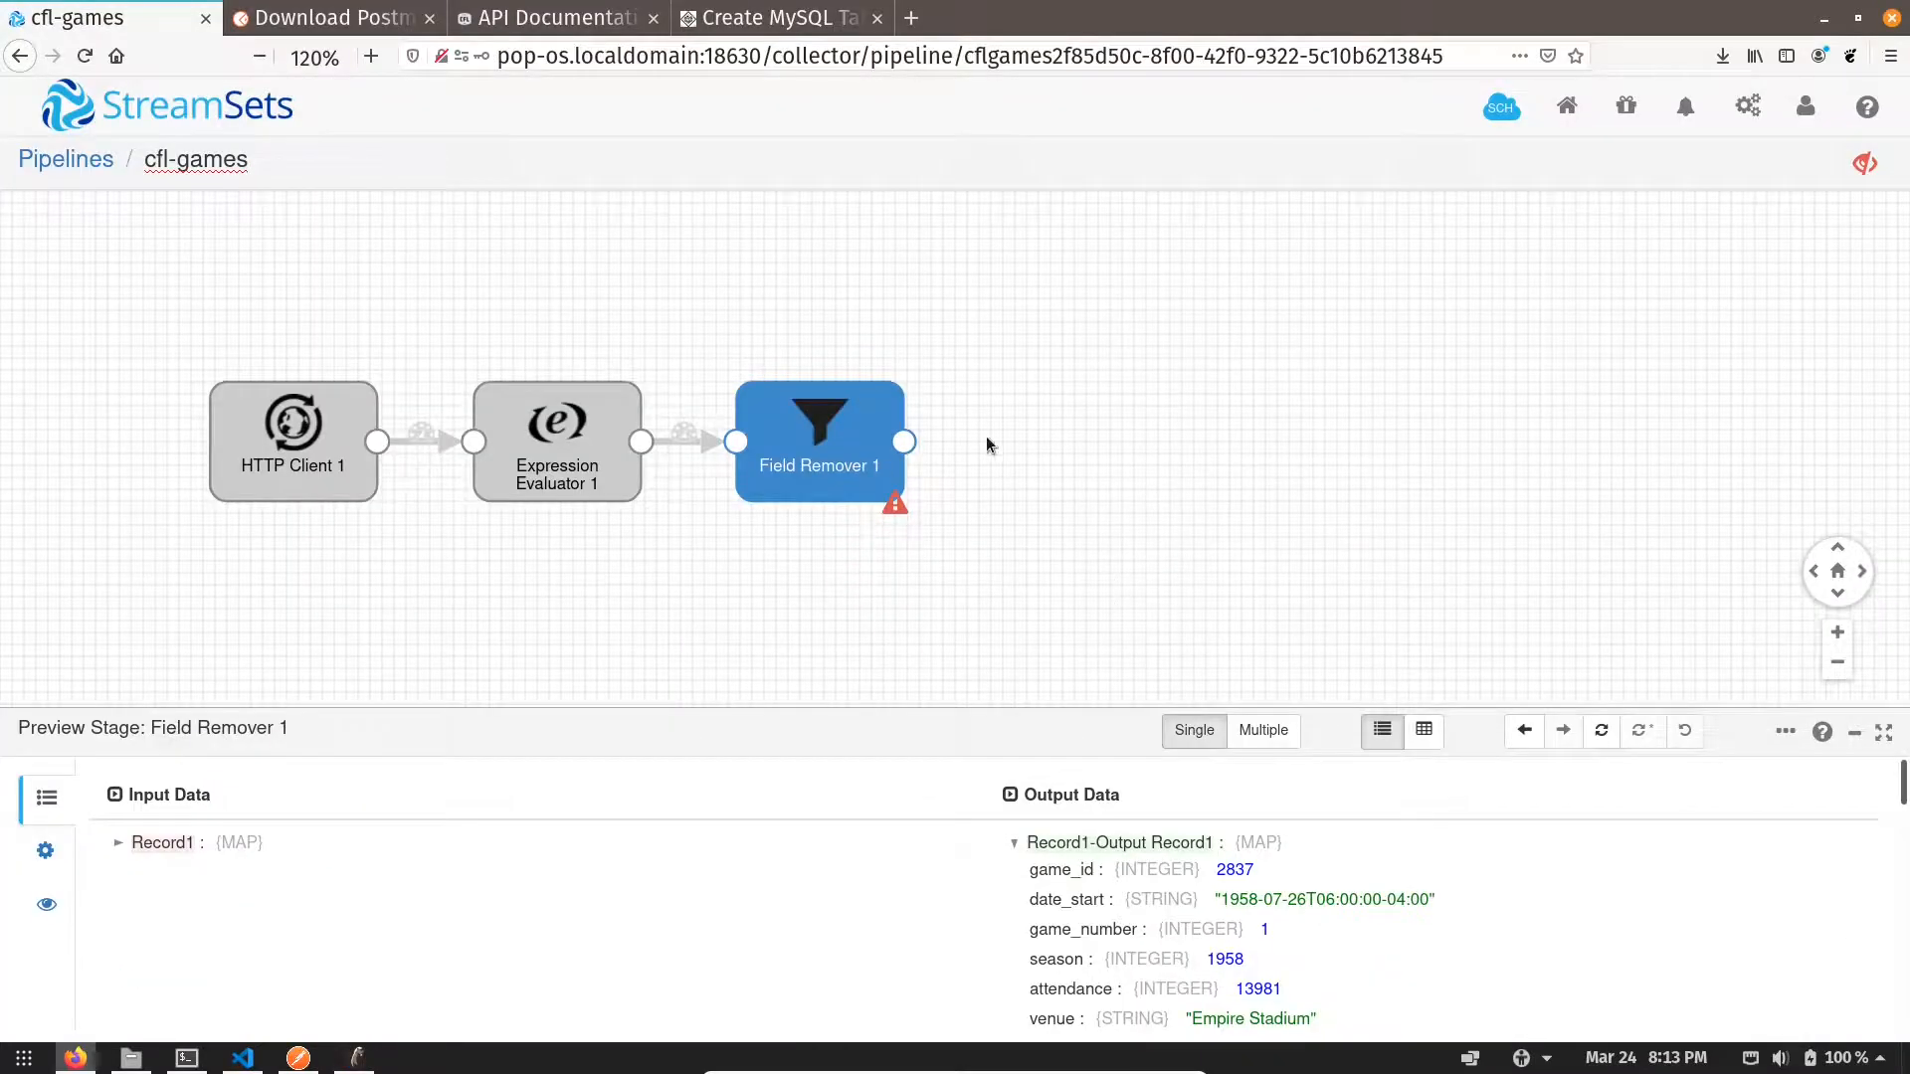
click(1865, 163)
mouse_move(888, 501)
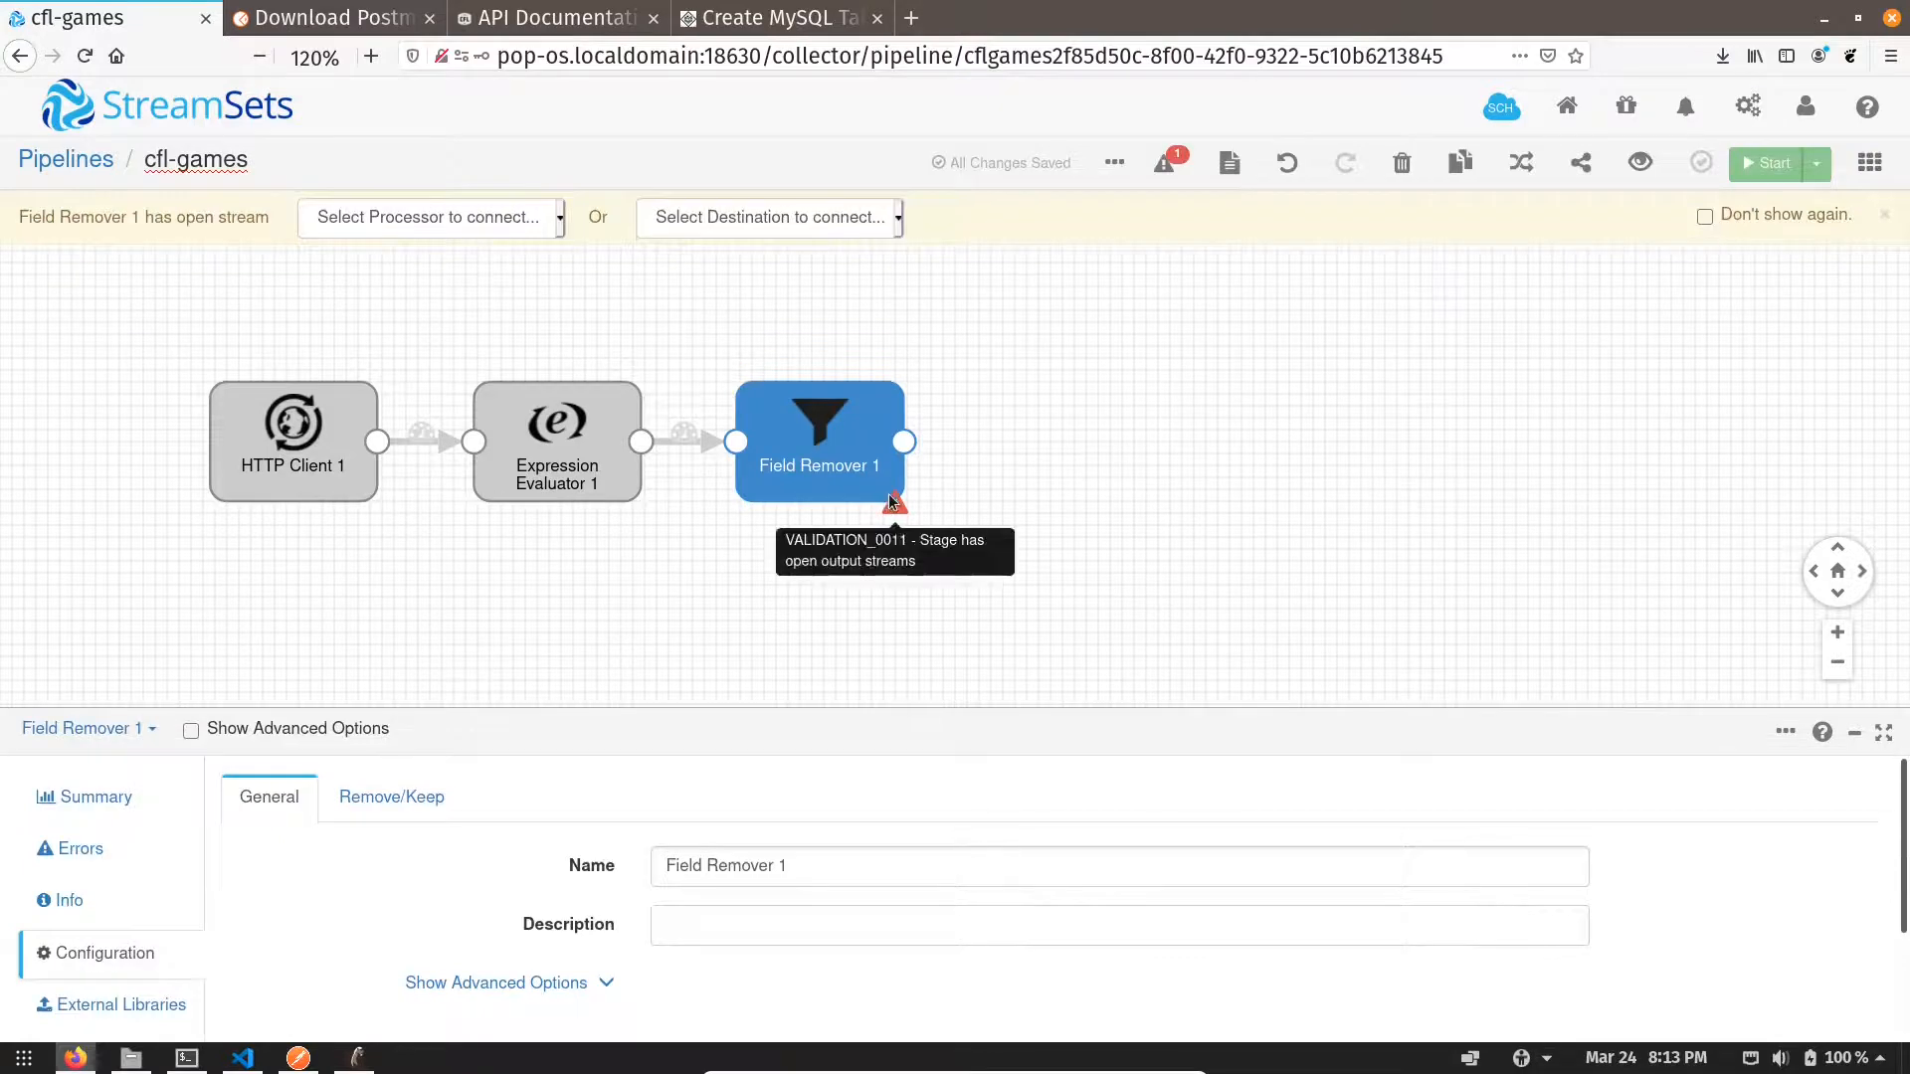
click(557, 220)
scroll(547, 343, down, 5)
click(845, 228)
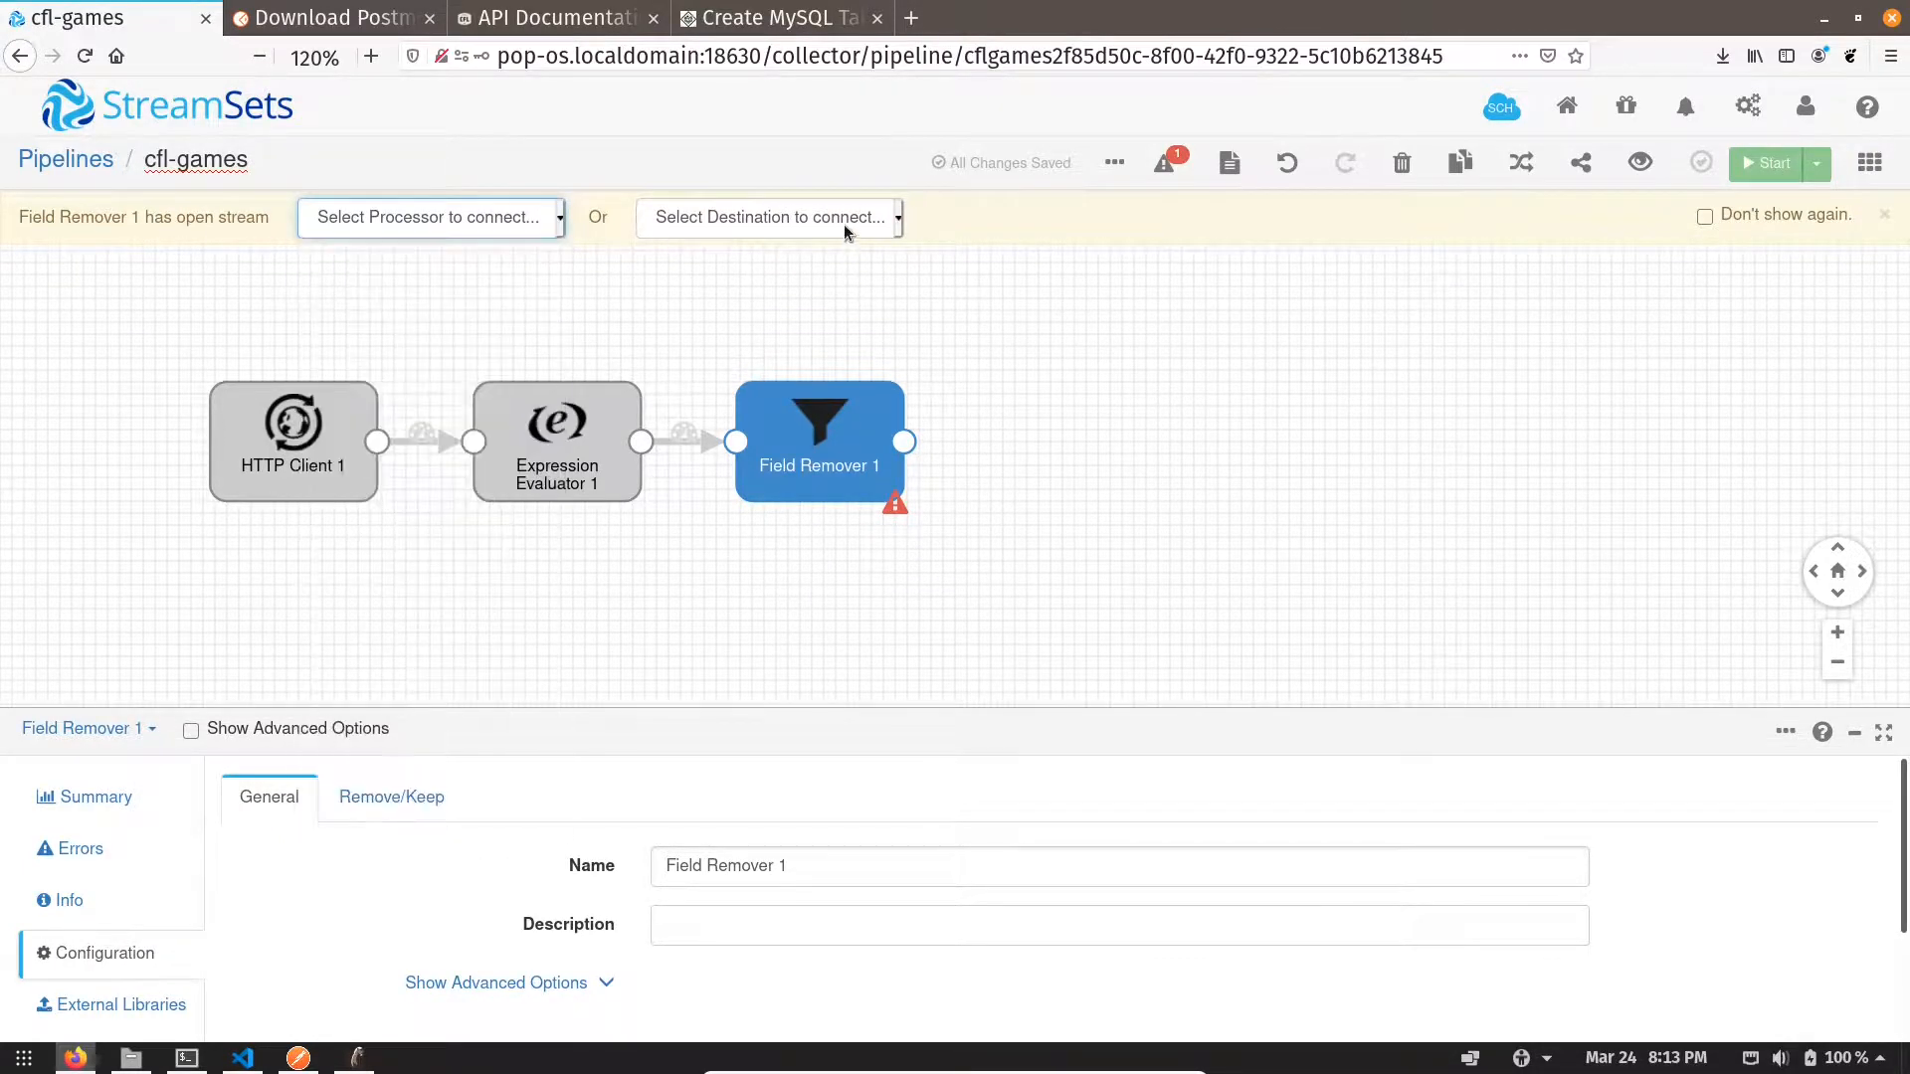
click(843, 223)
scroll(893, 487, down, 1)
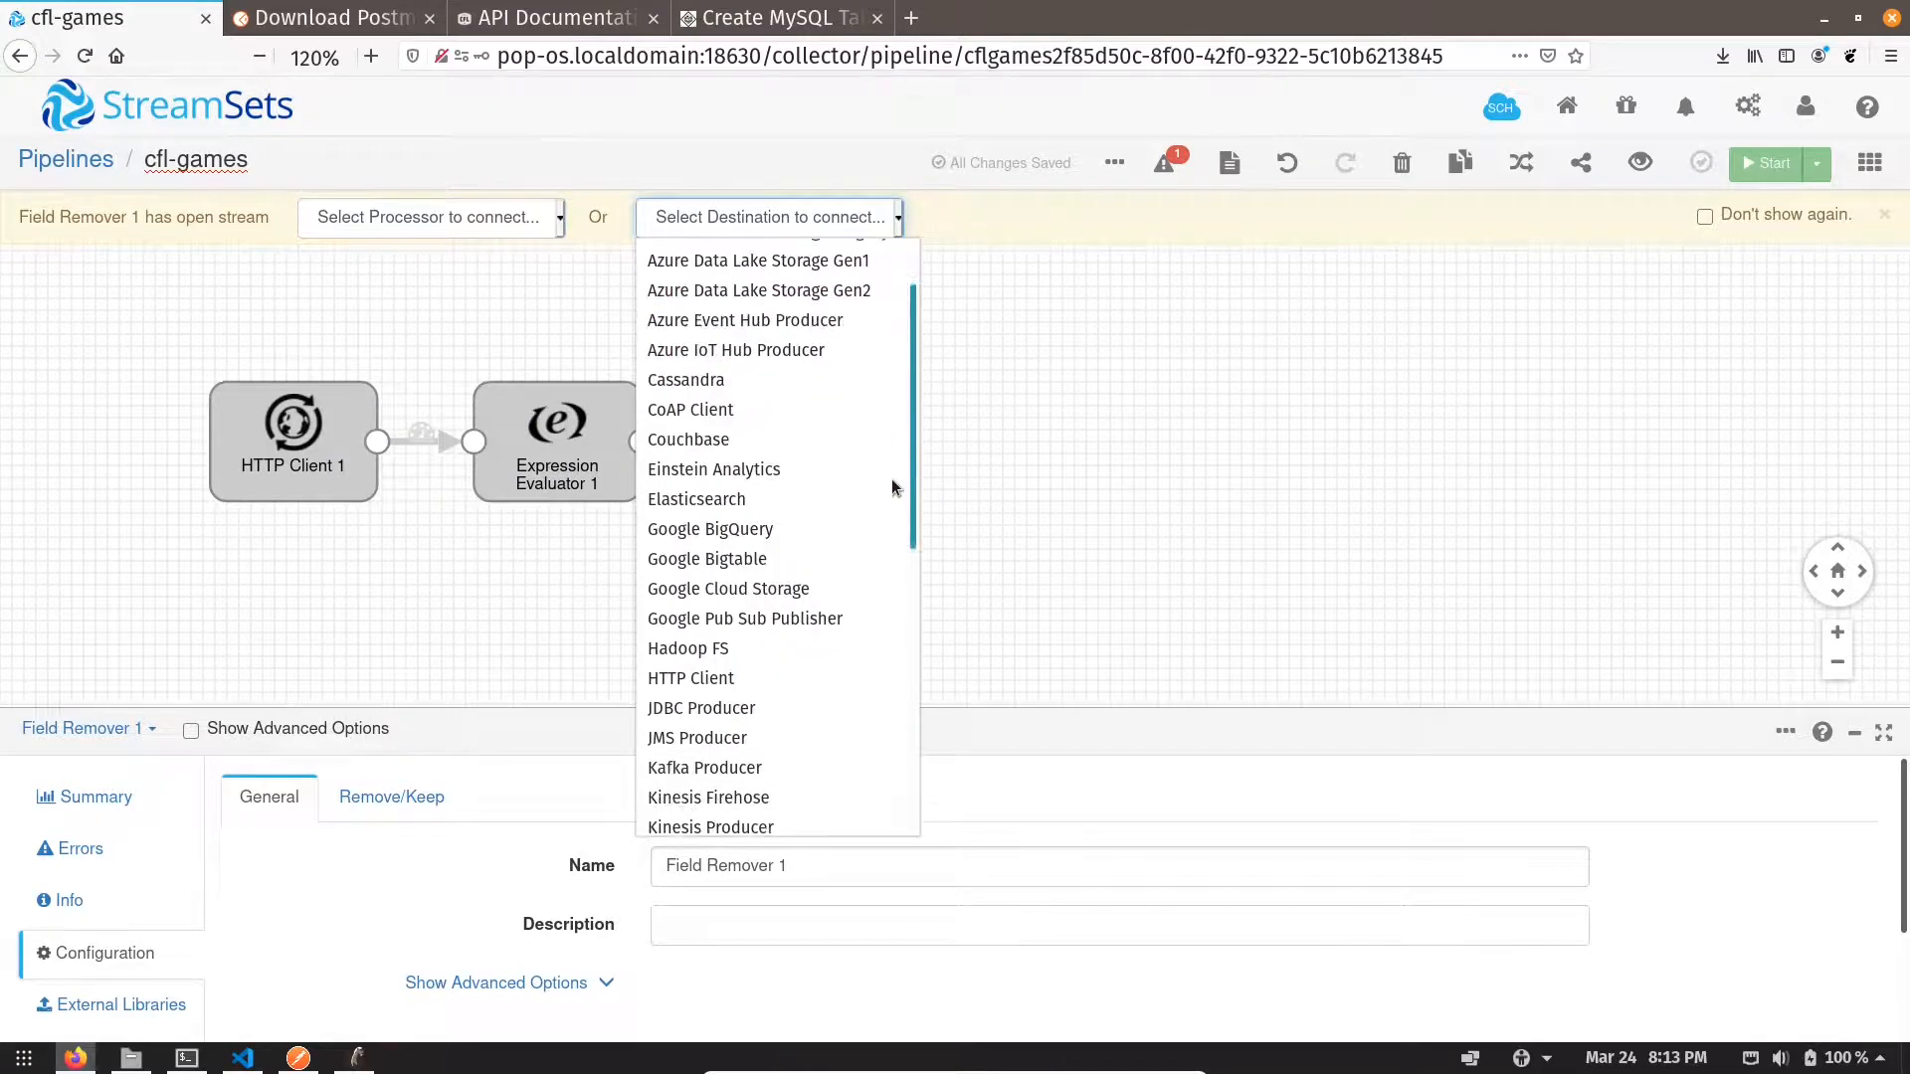
scroll(893, 488, down, 7)
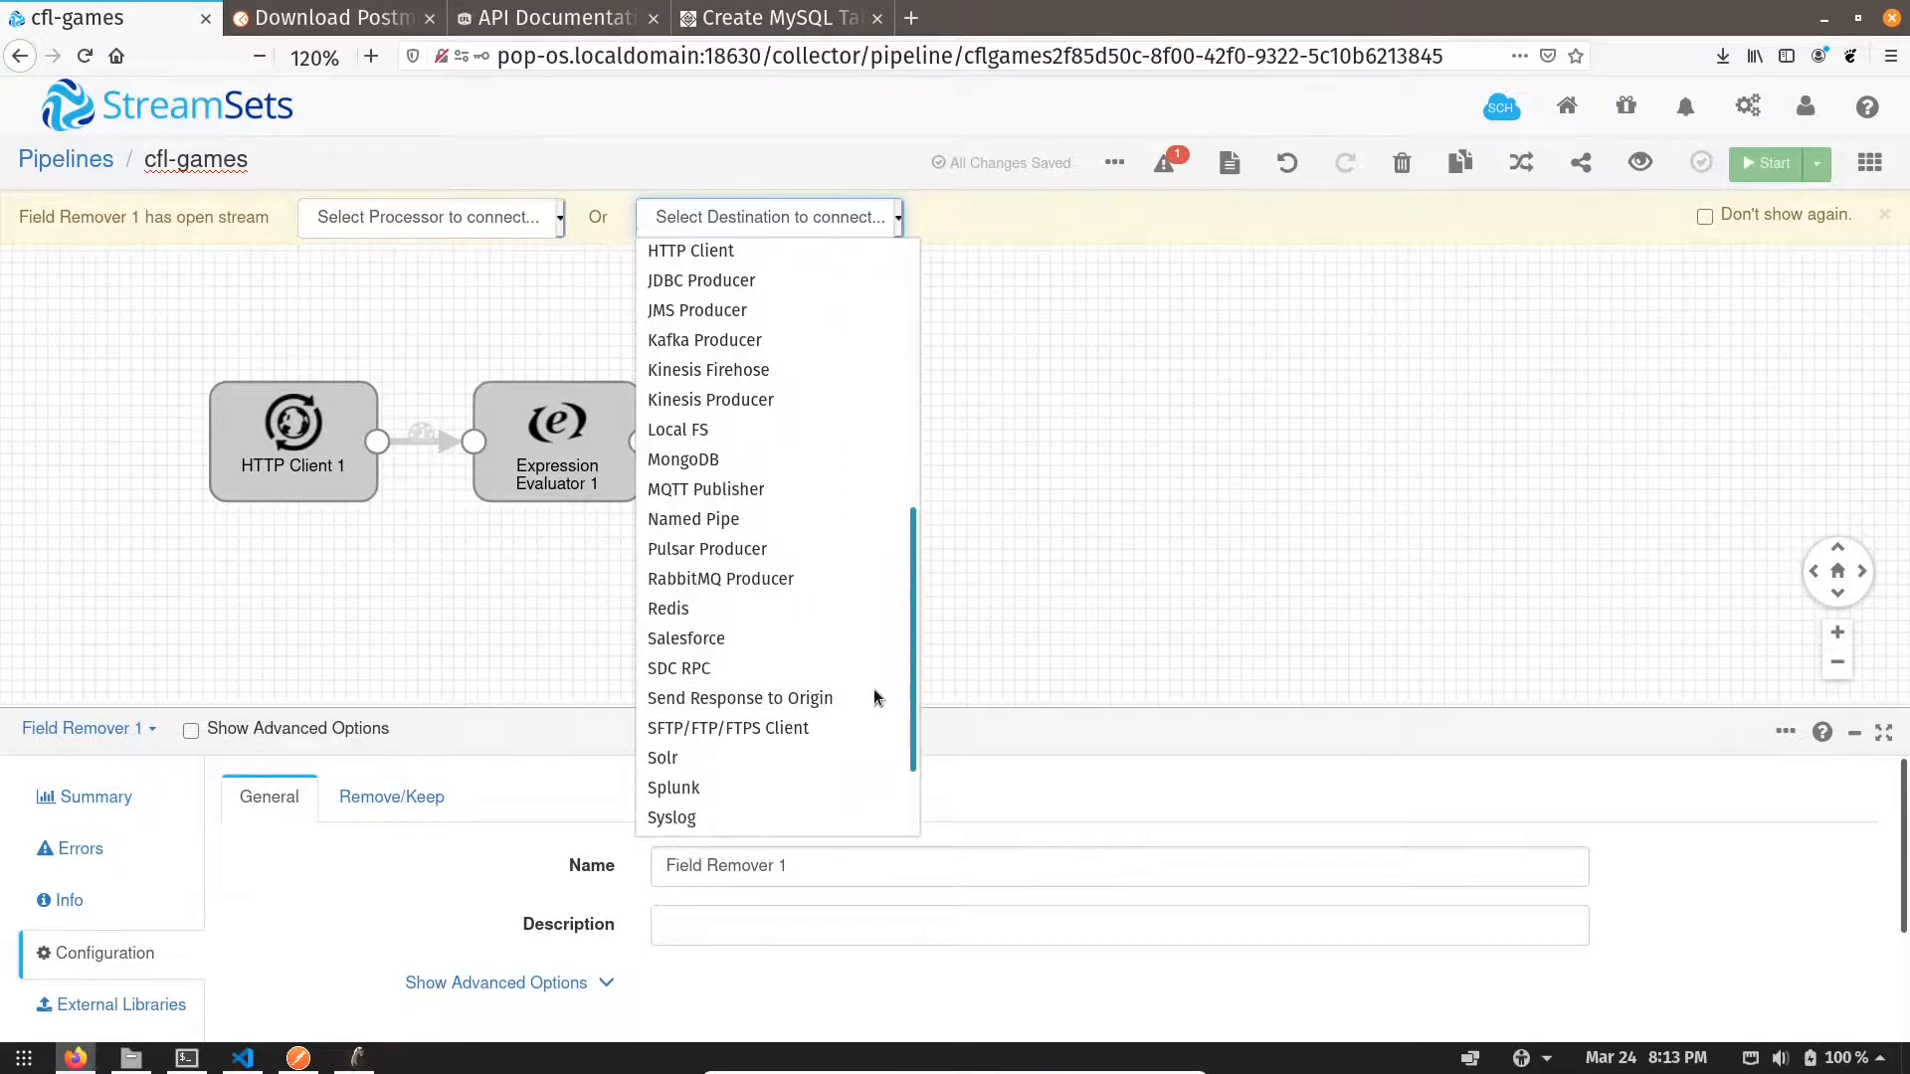
scroll(874, 711, down, 1)
scroll(872, 696, up, 1)
scroll(877, 721, down, 1)
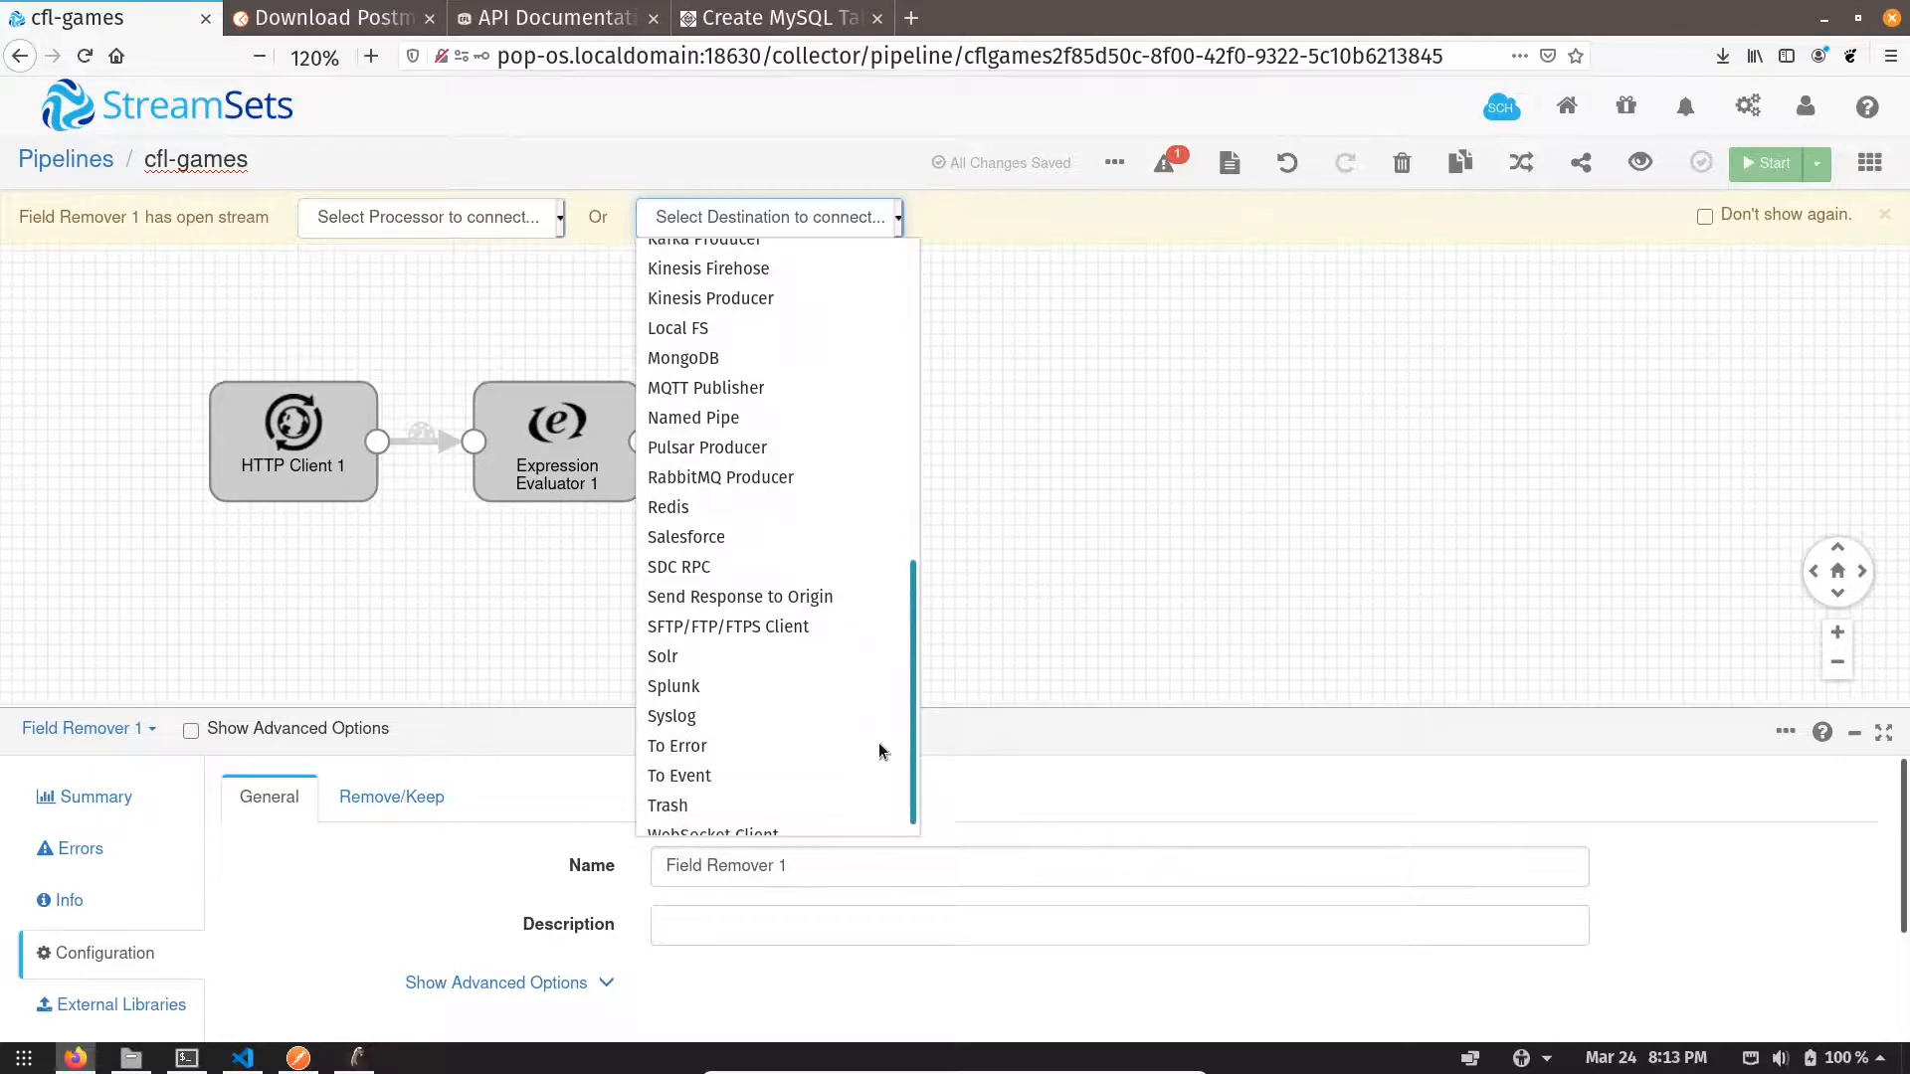
drag(911, 742, 909, 581)
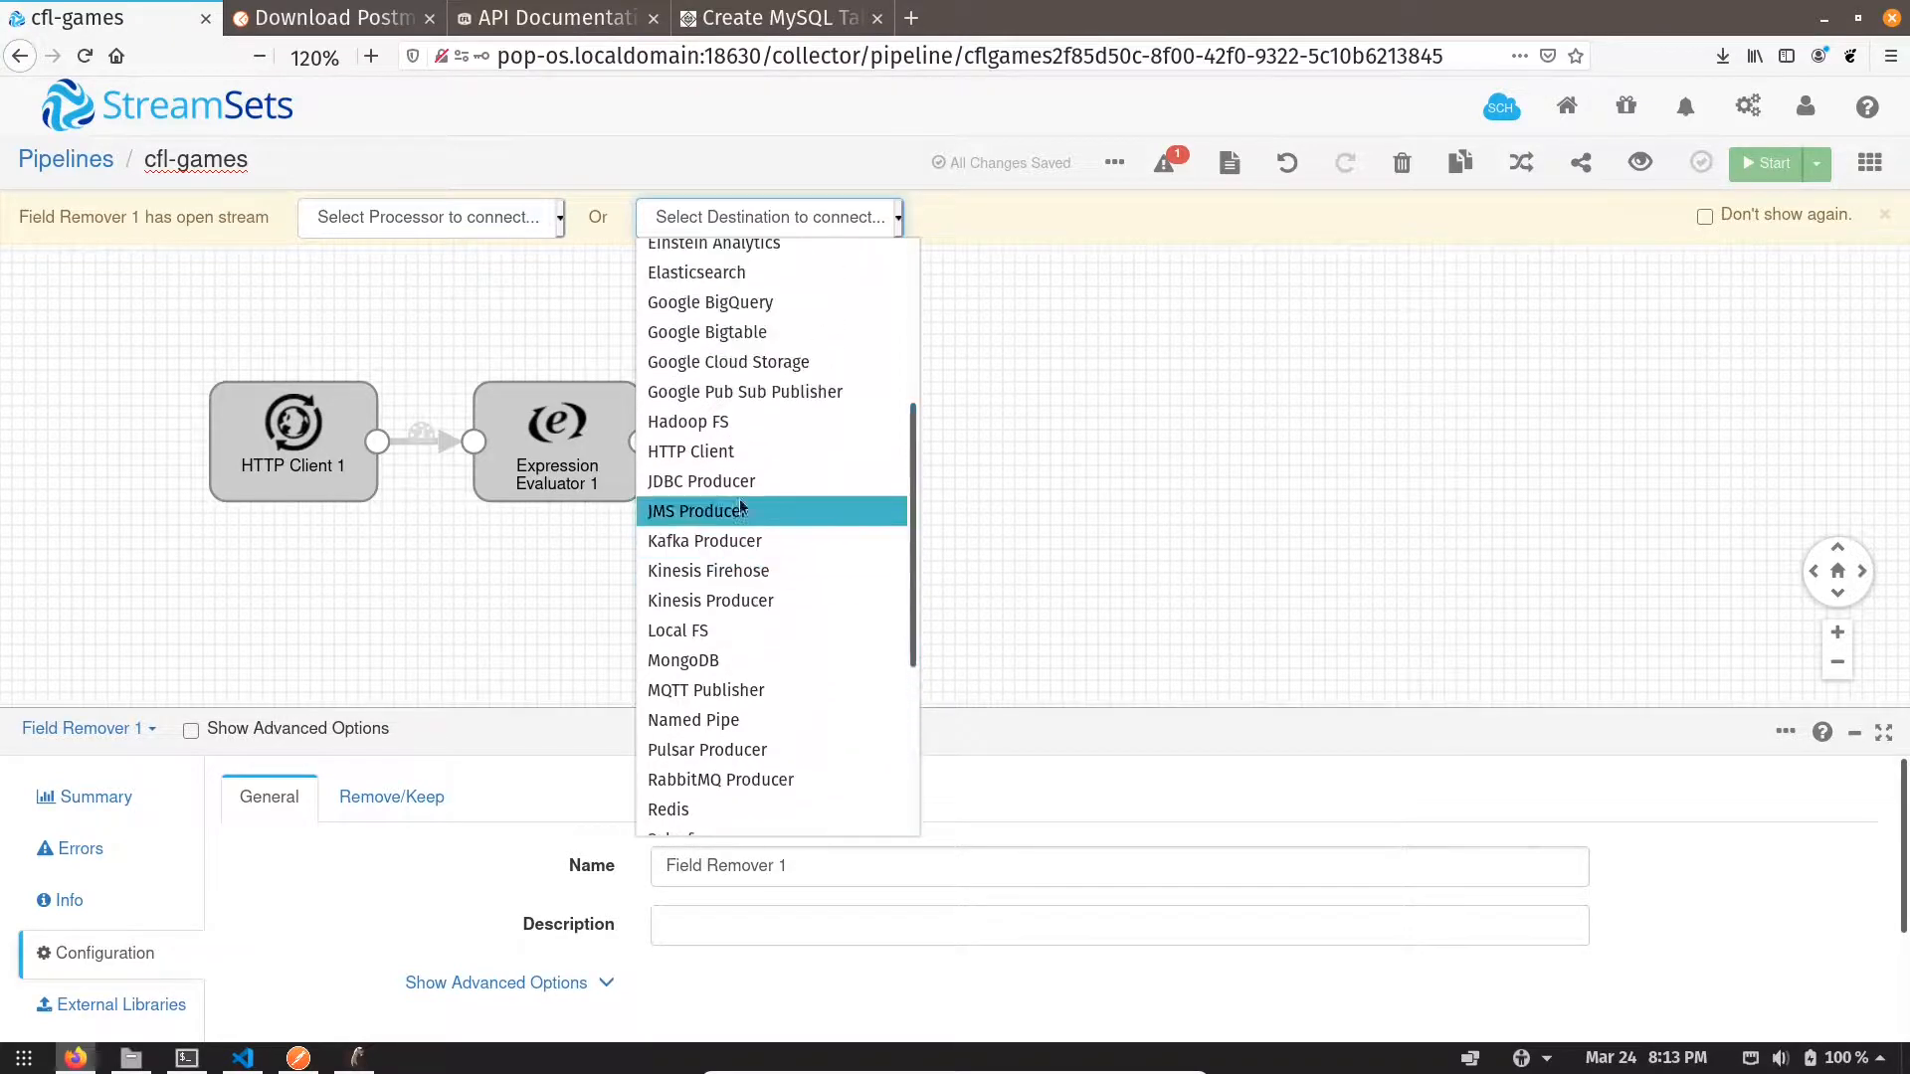
click(720, 480)
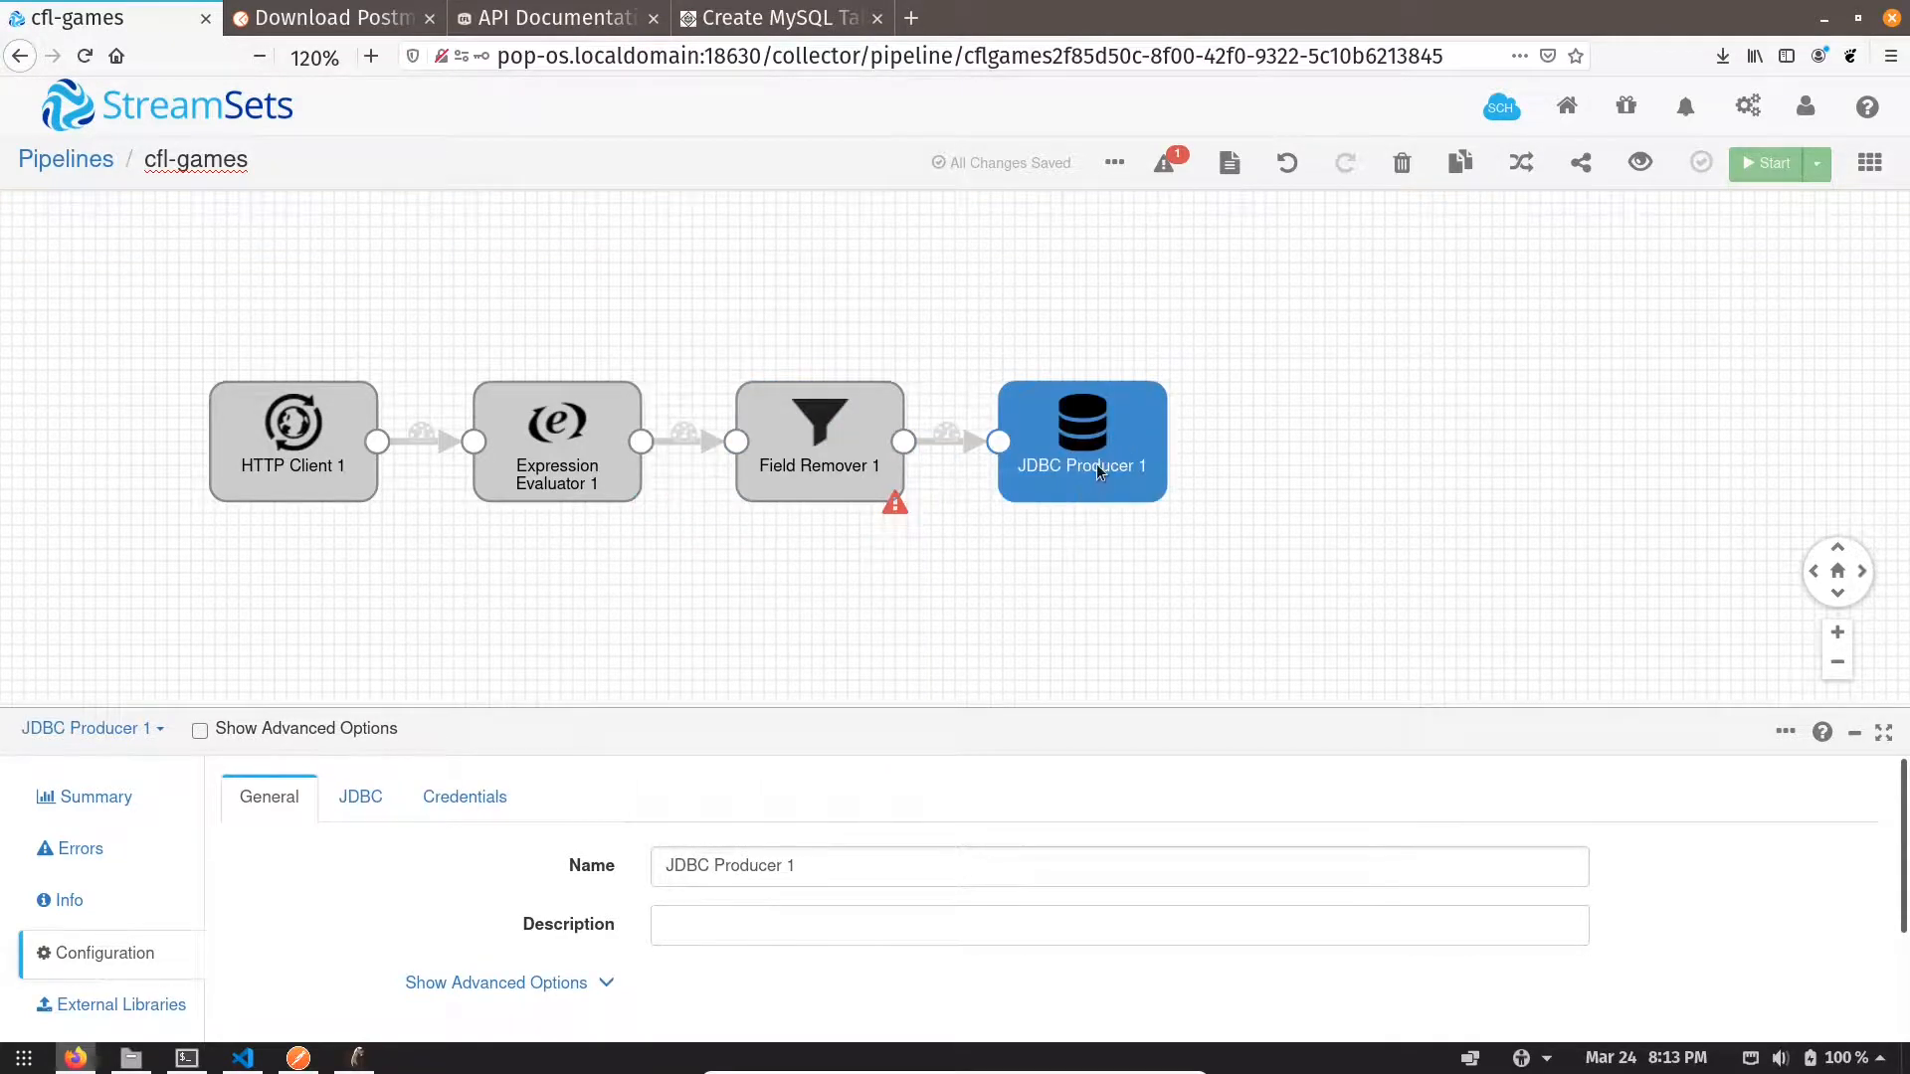
- Set the JDBC Producer's connection string to jdbc:mysql://localhost/demo, copied from the sample file in VS Code, and its table name to games
click(386, 796)
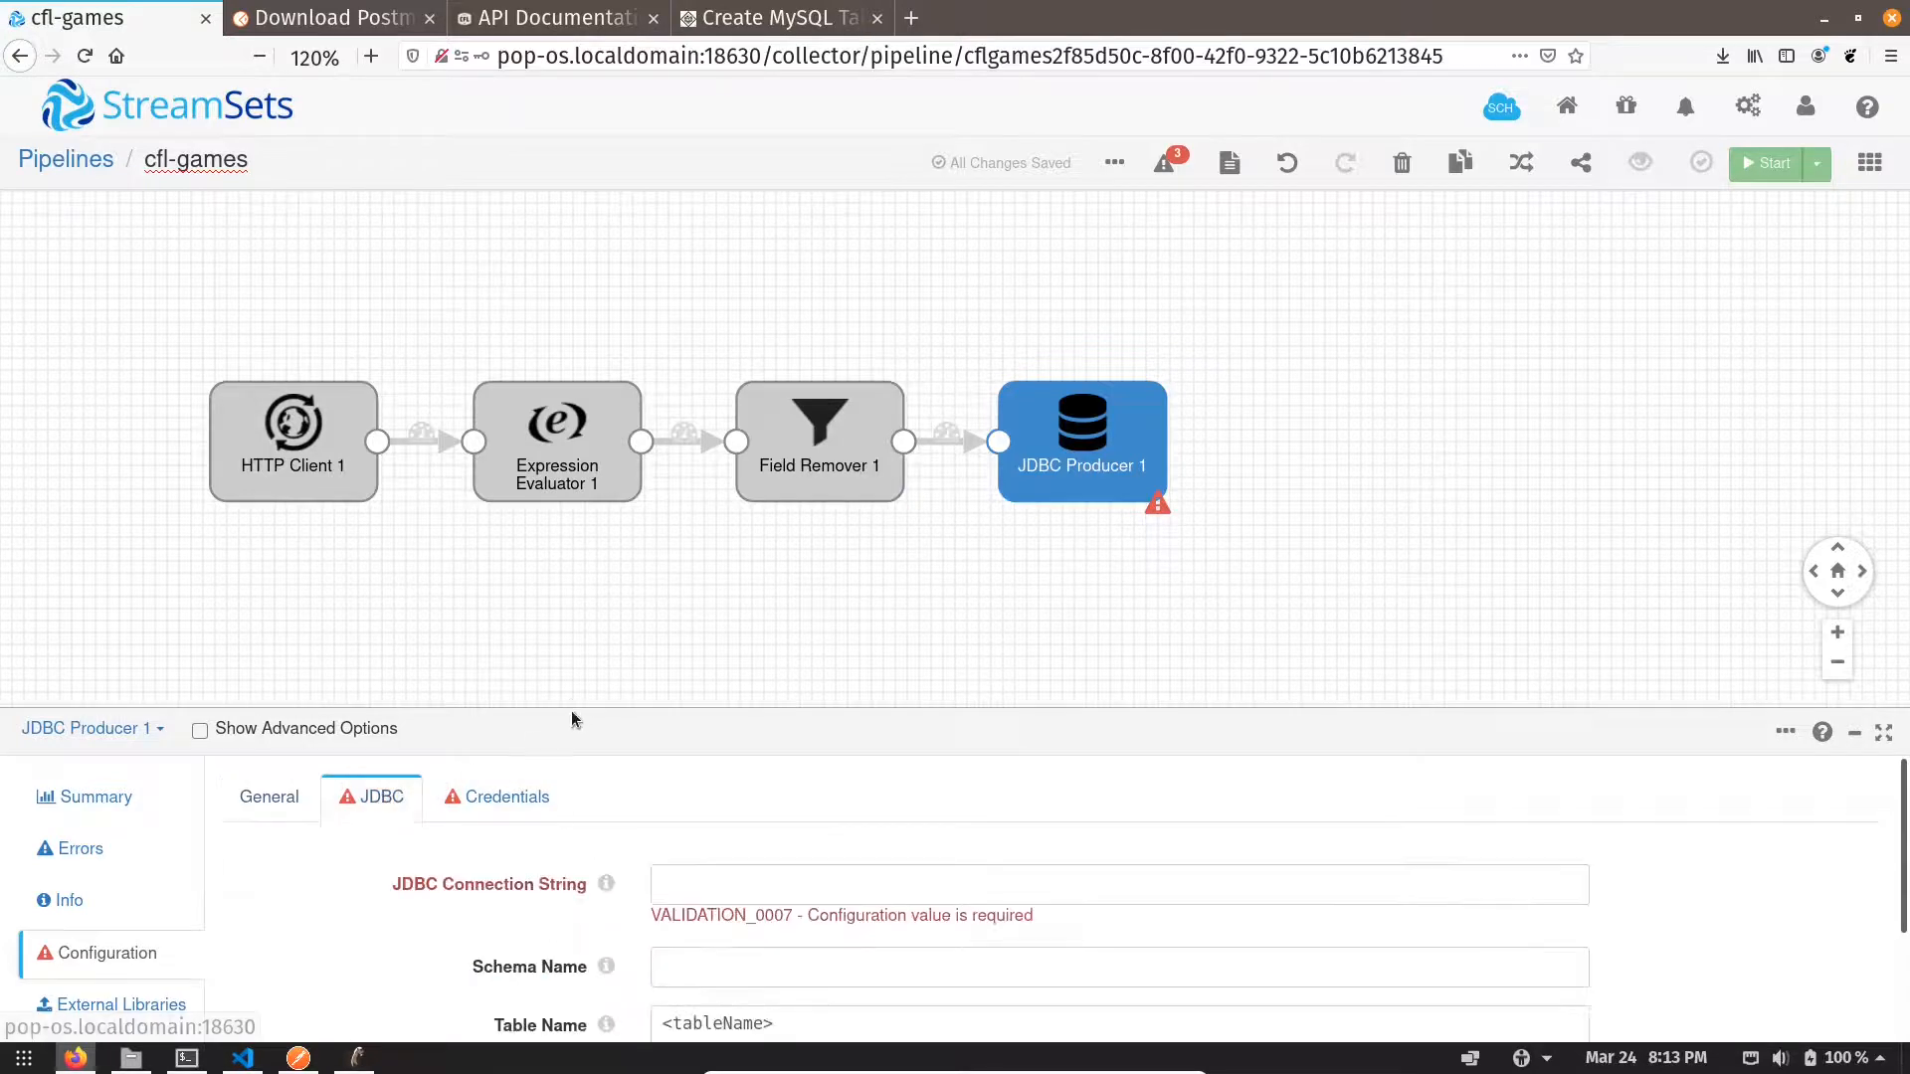
drag(571, 710, 634, 438)
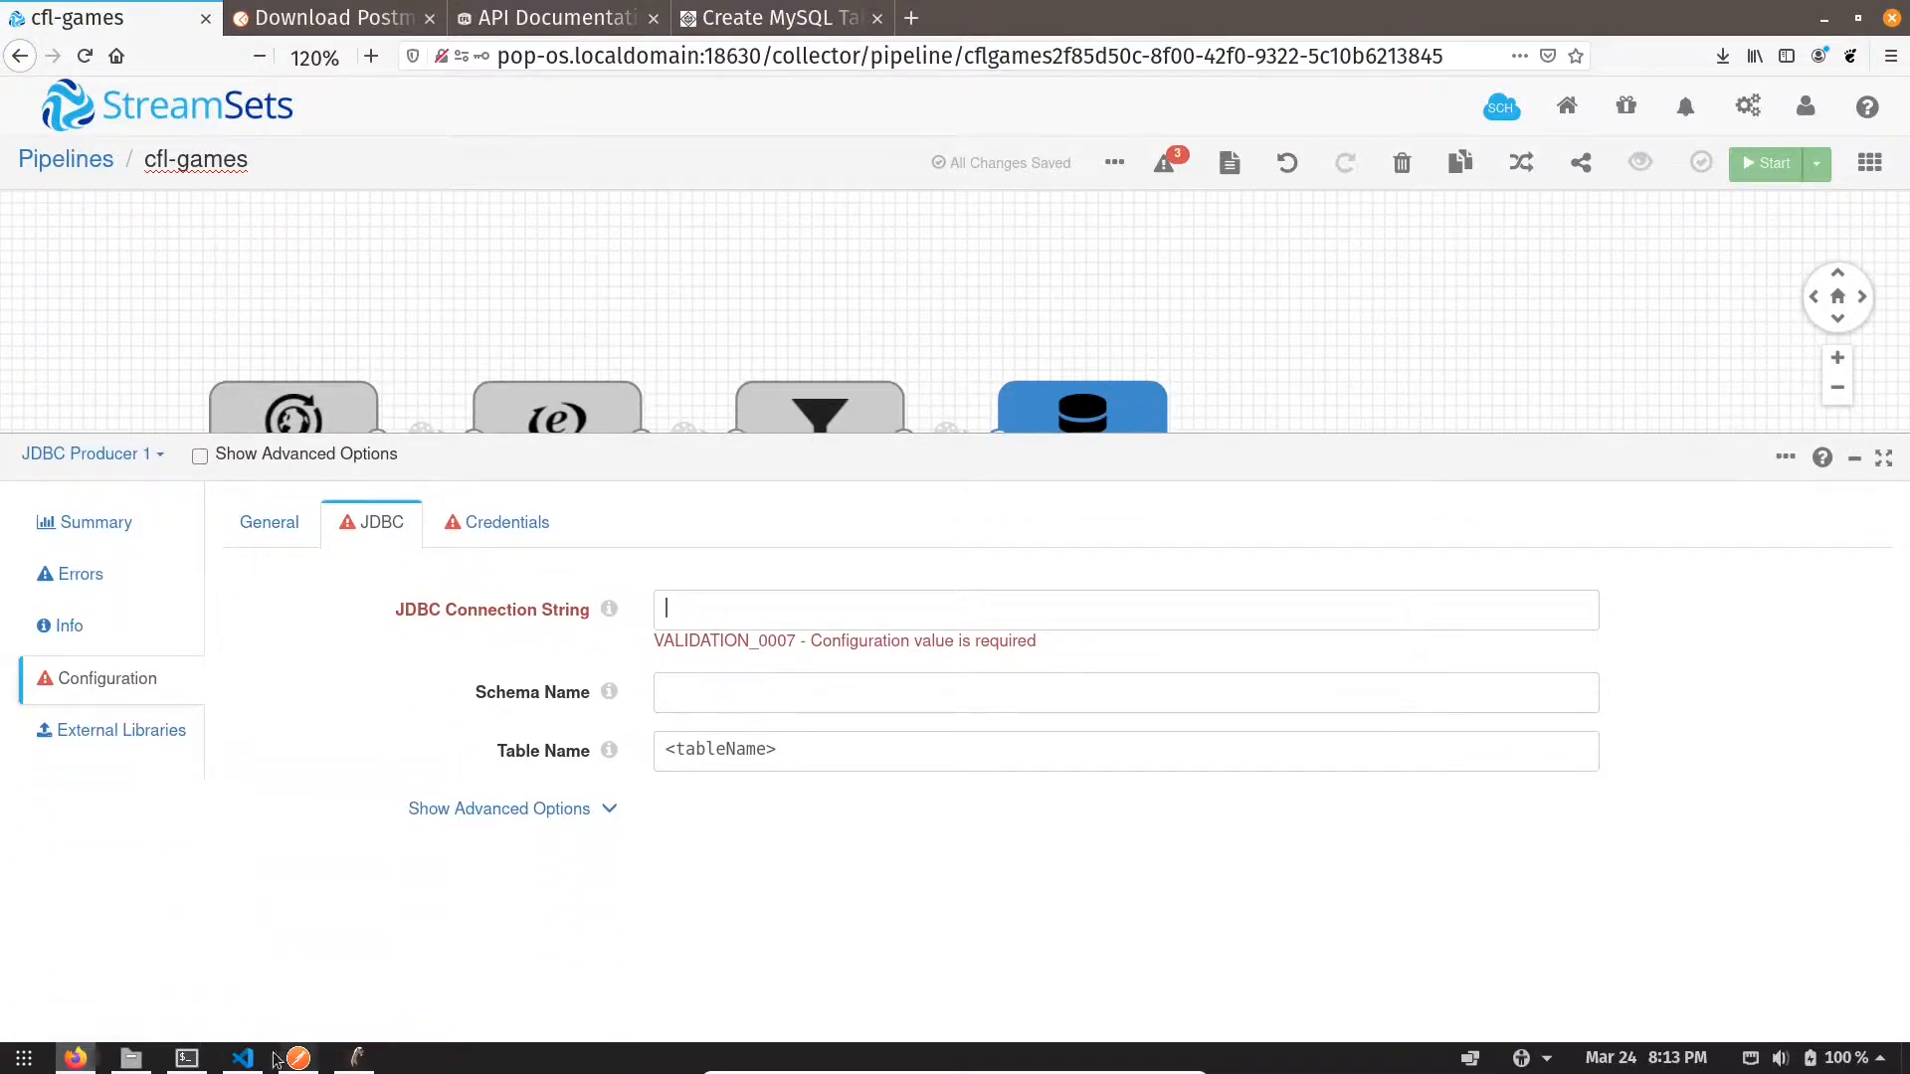
click(242, 1057)
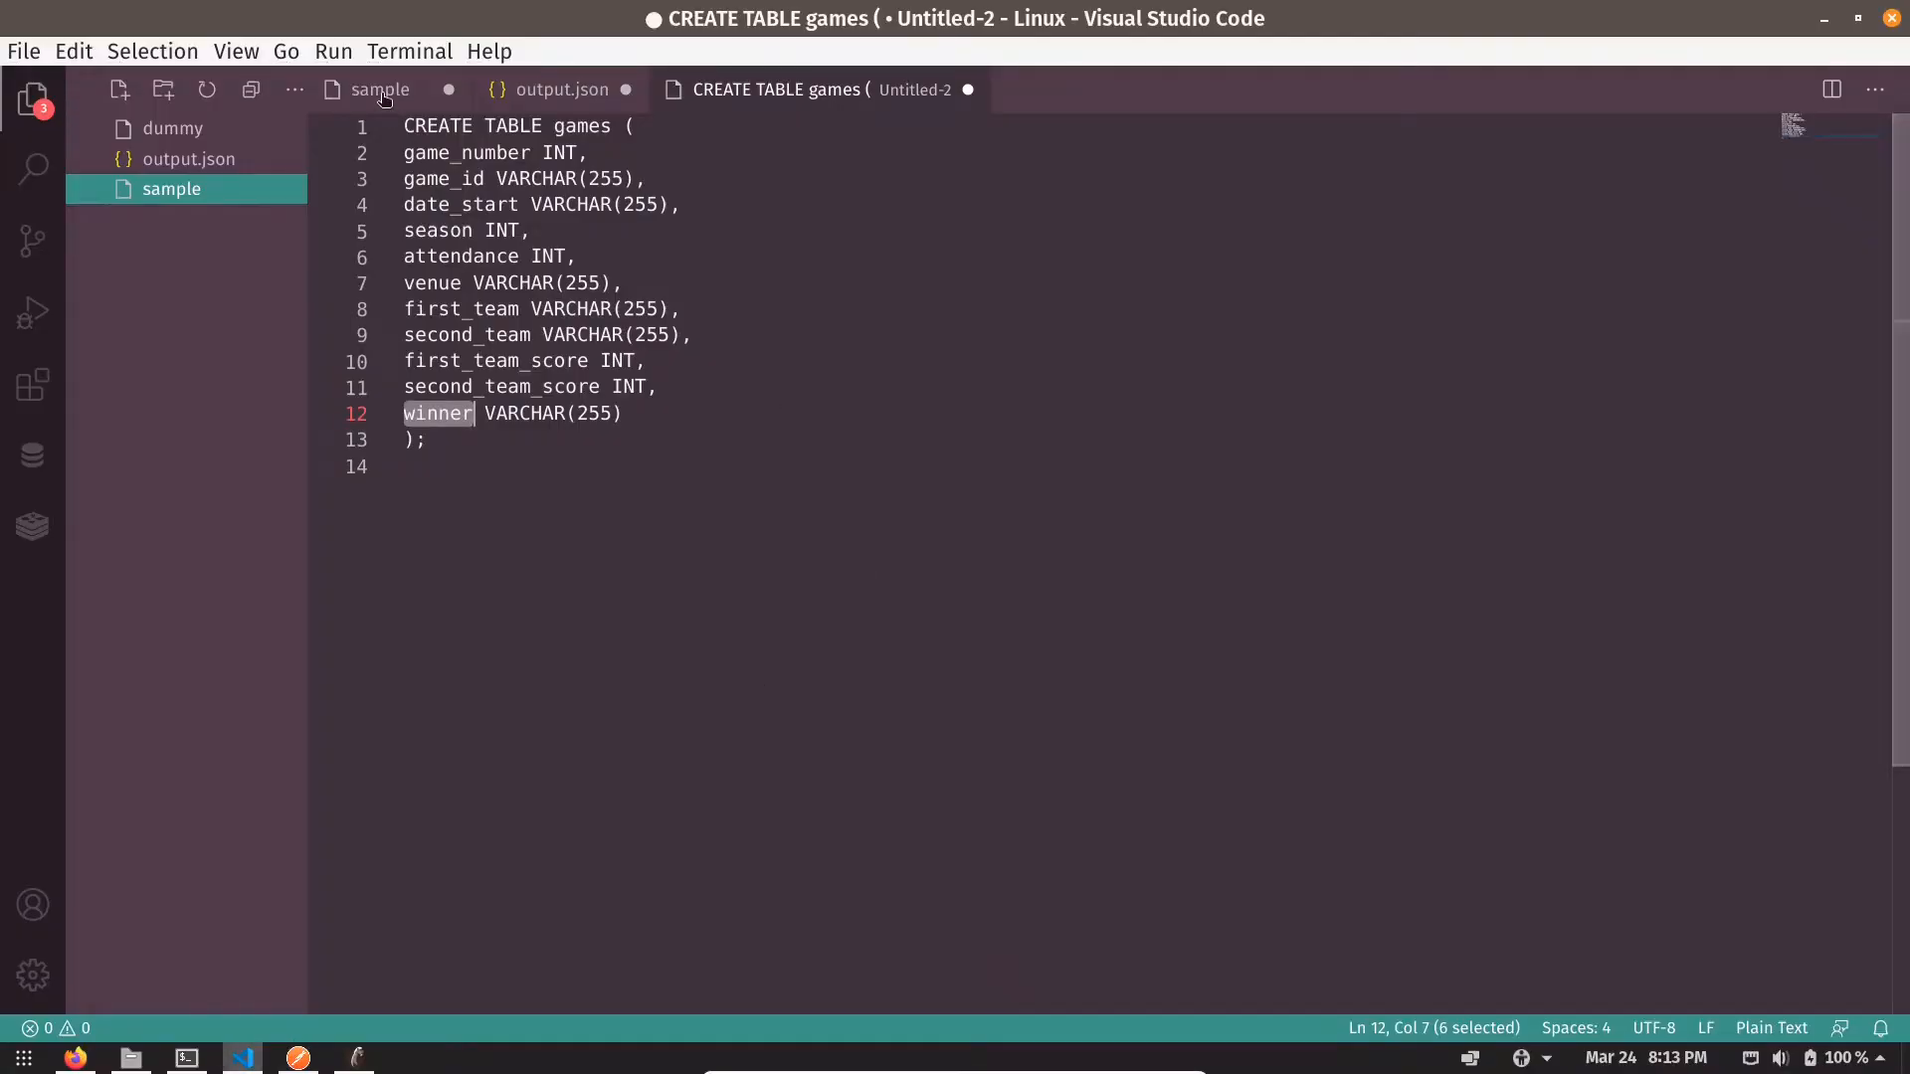
click(421, 103)
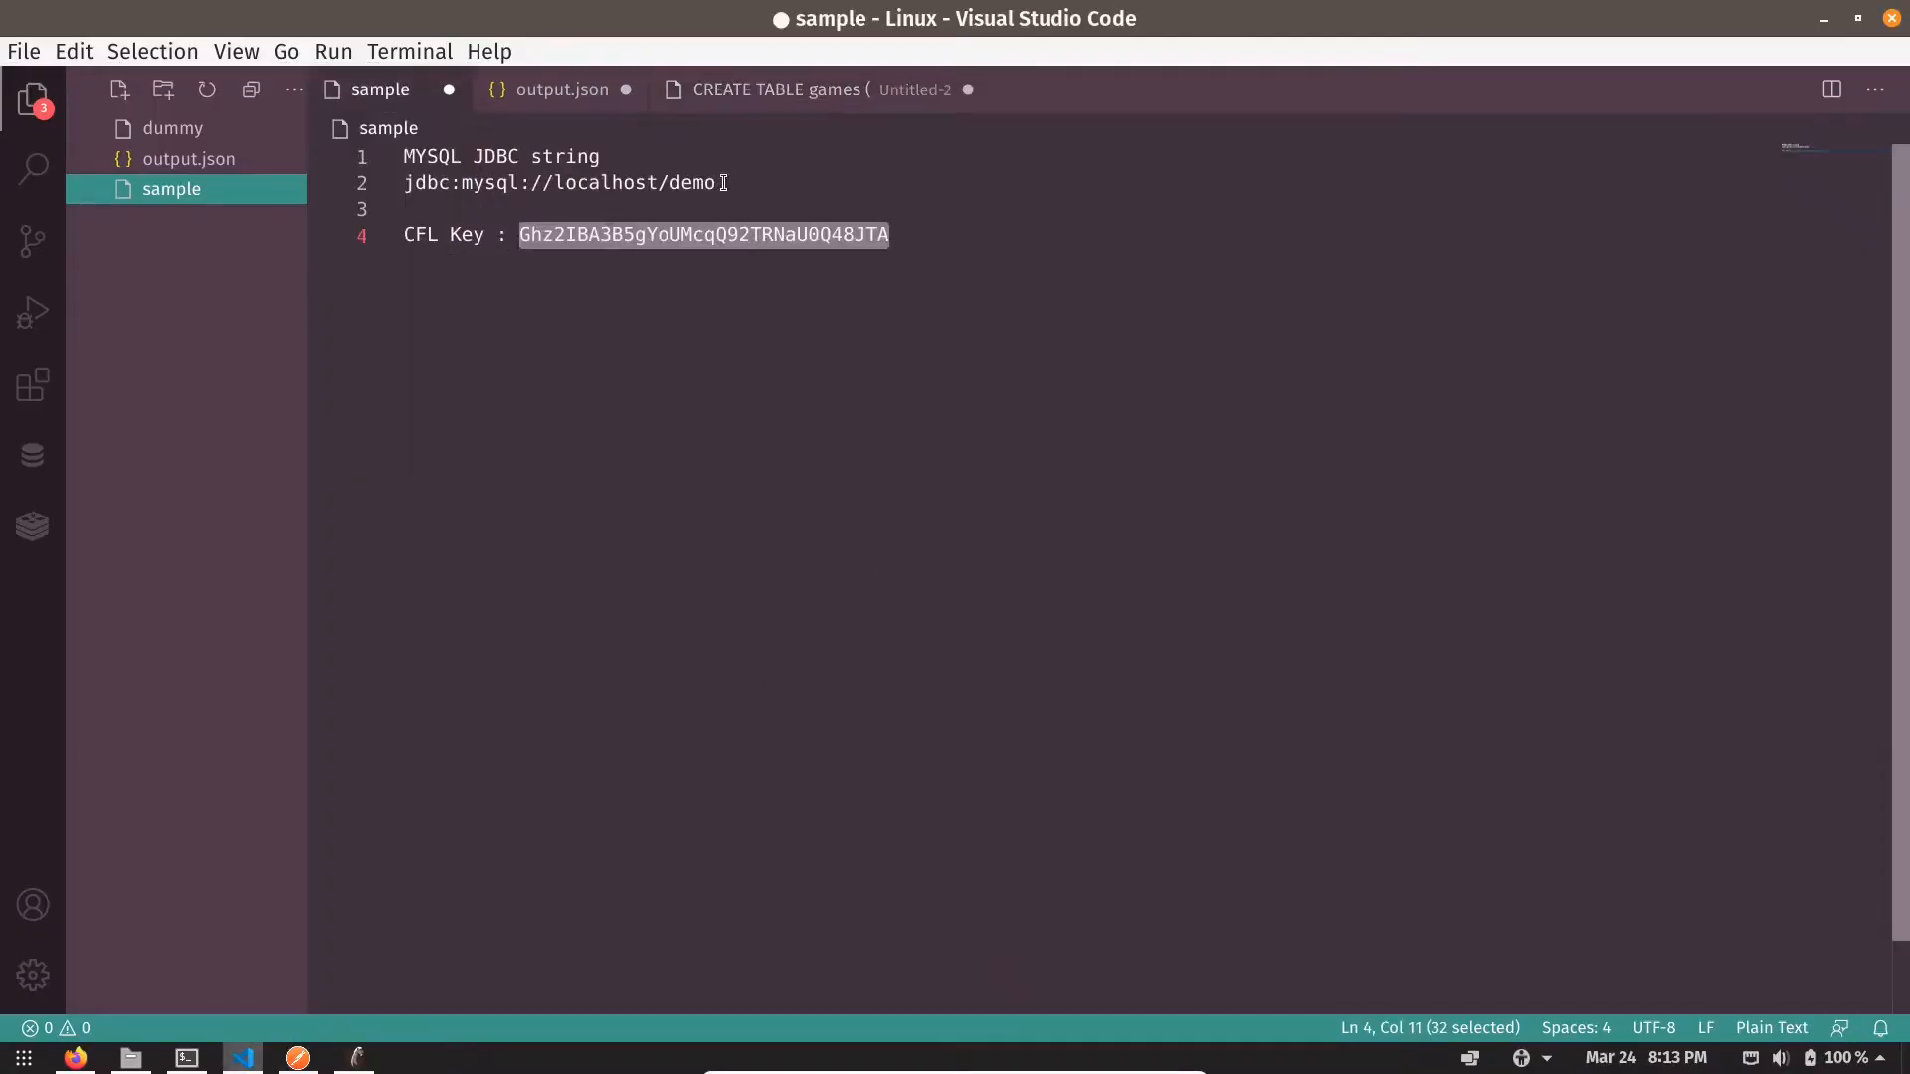
drag(724, 182, 404, 189)
key(ctrl+c)
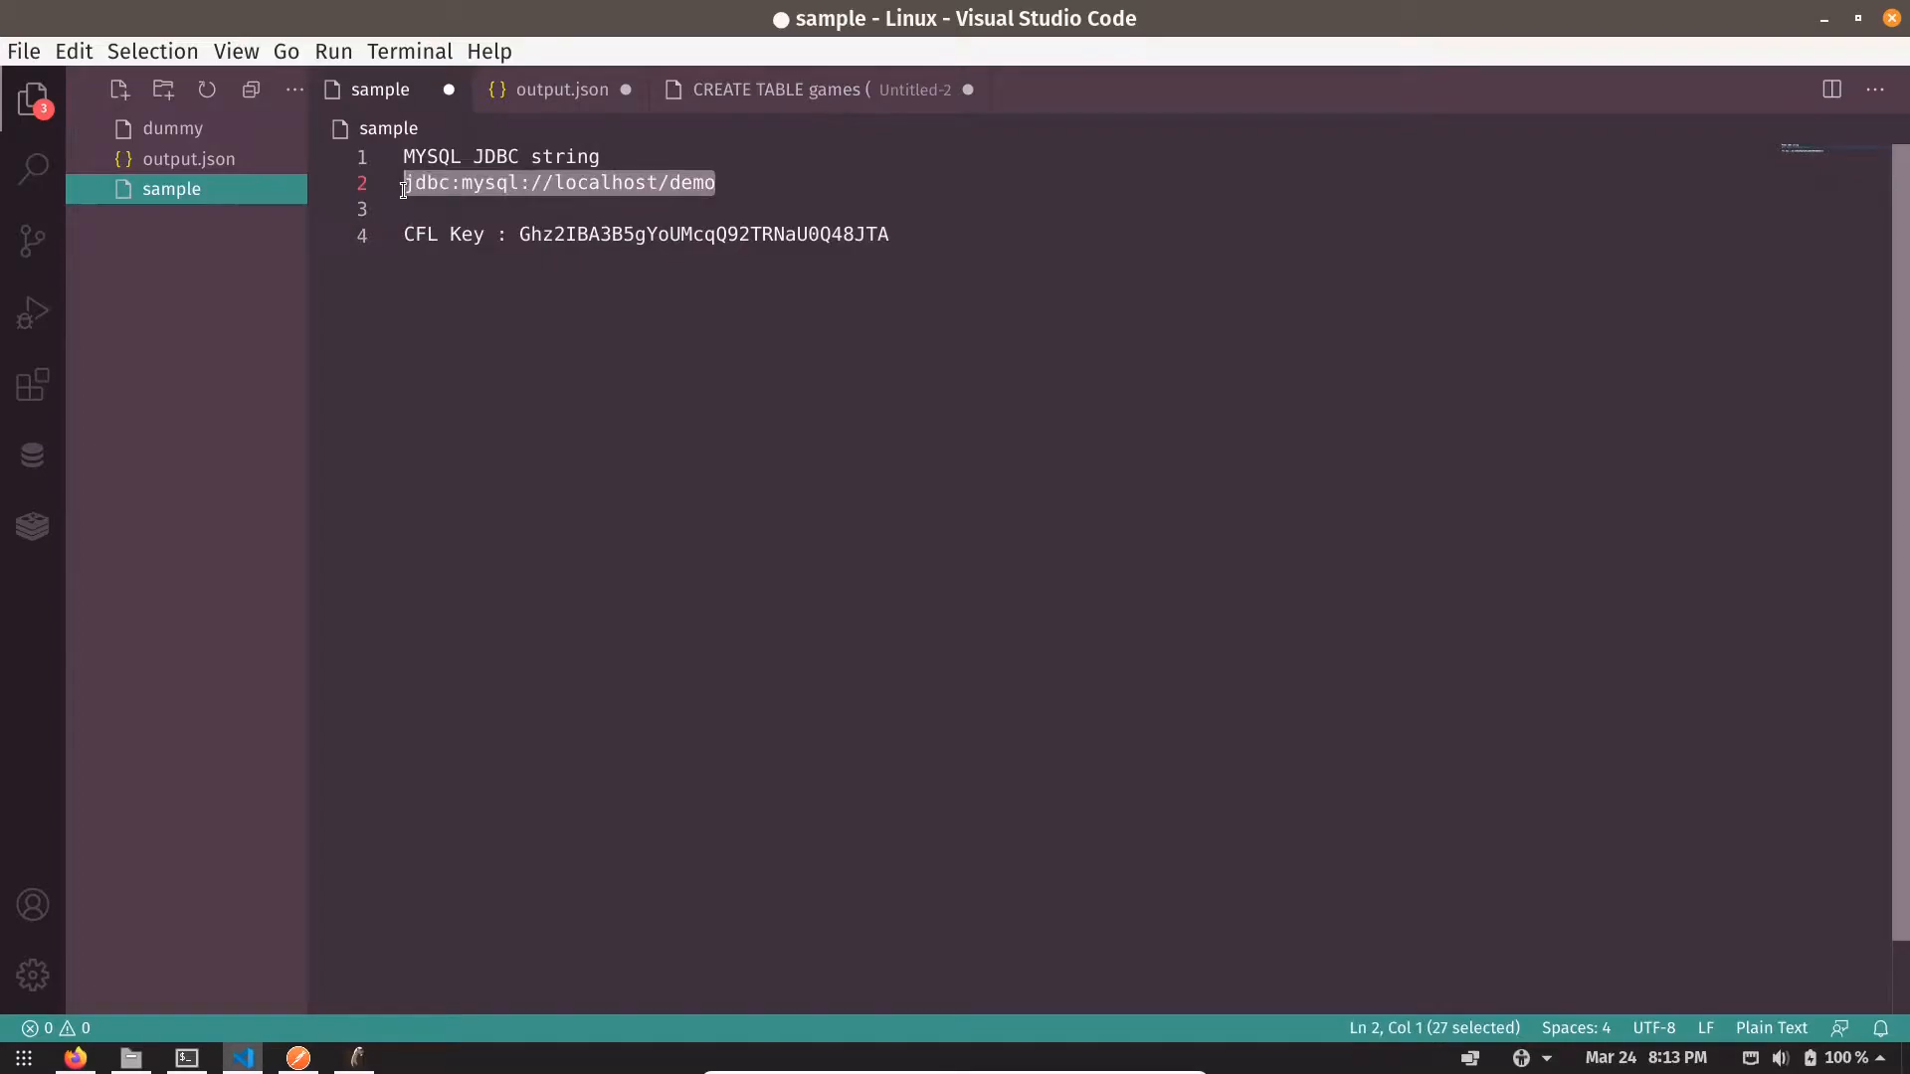
key(alt+Tab)
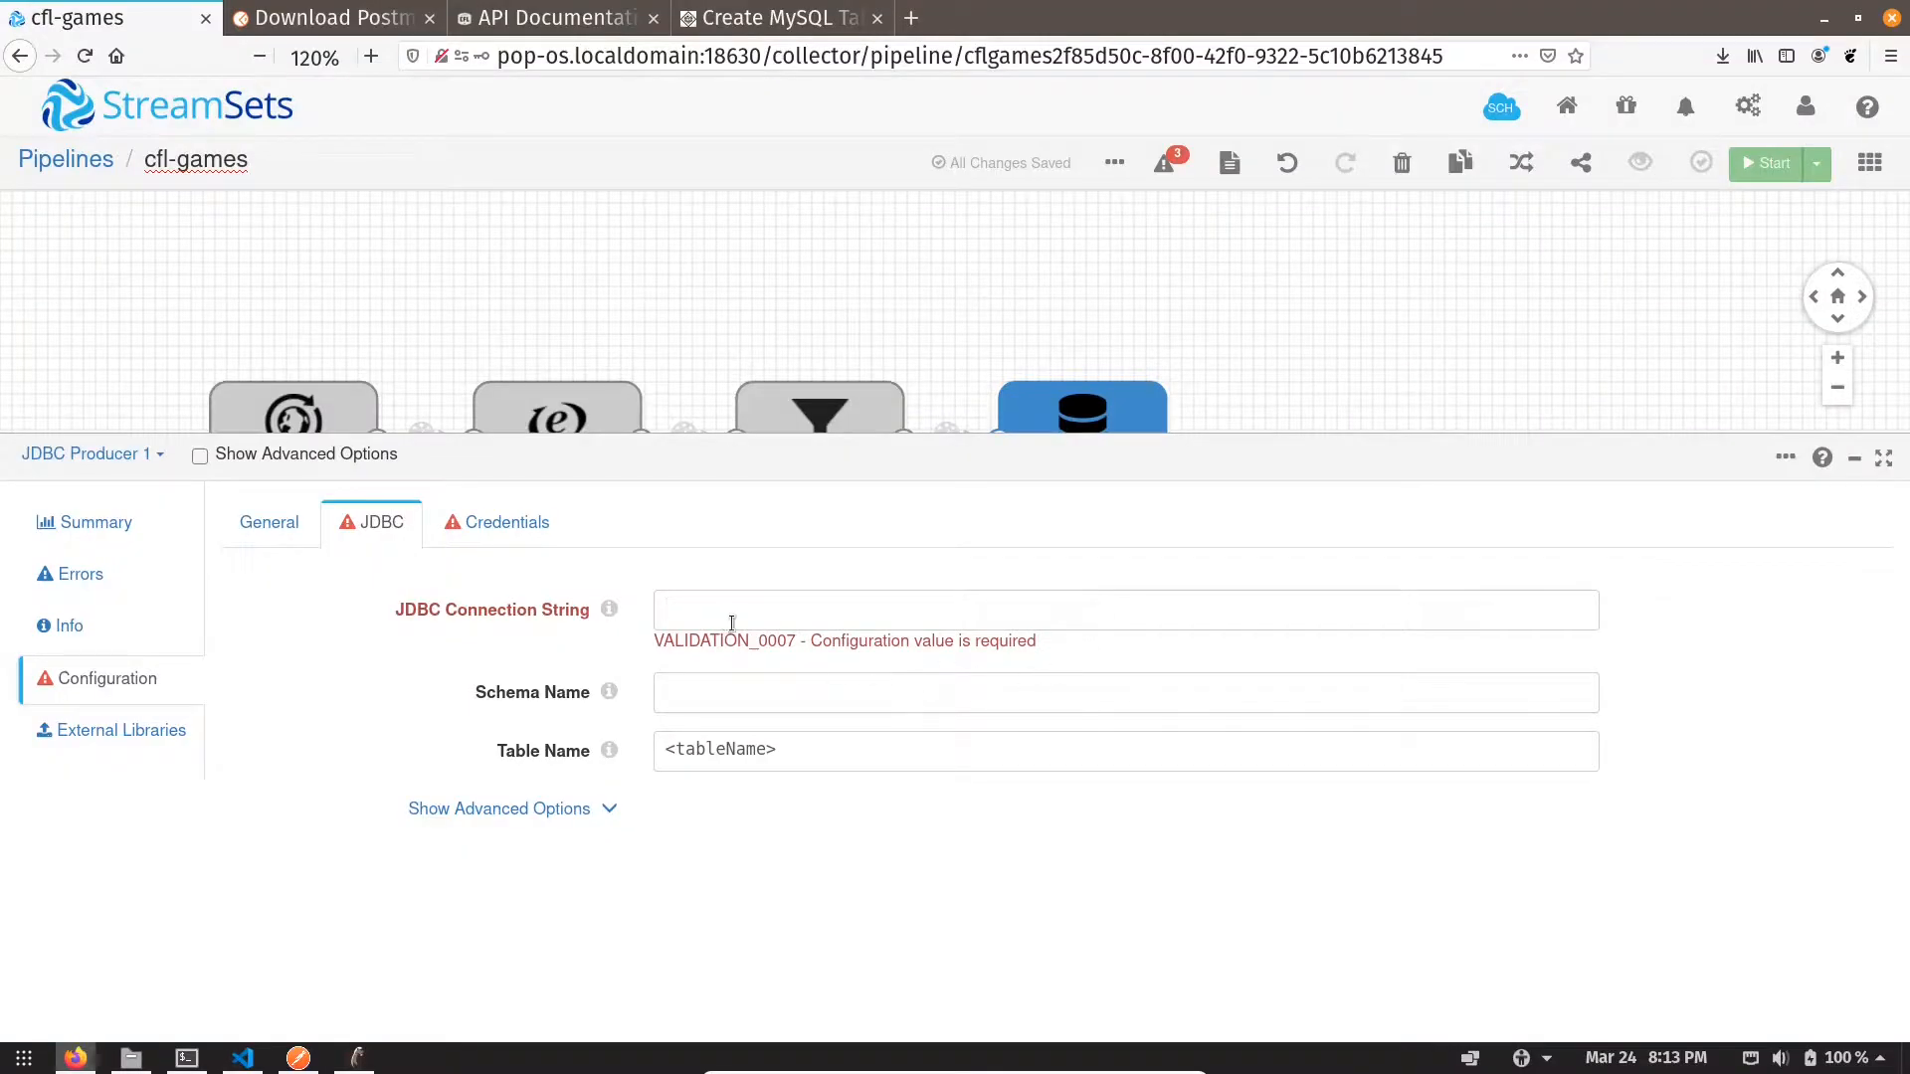
key(ctrl+v)
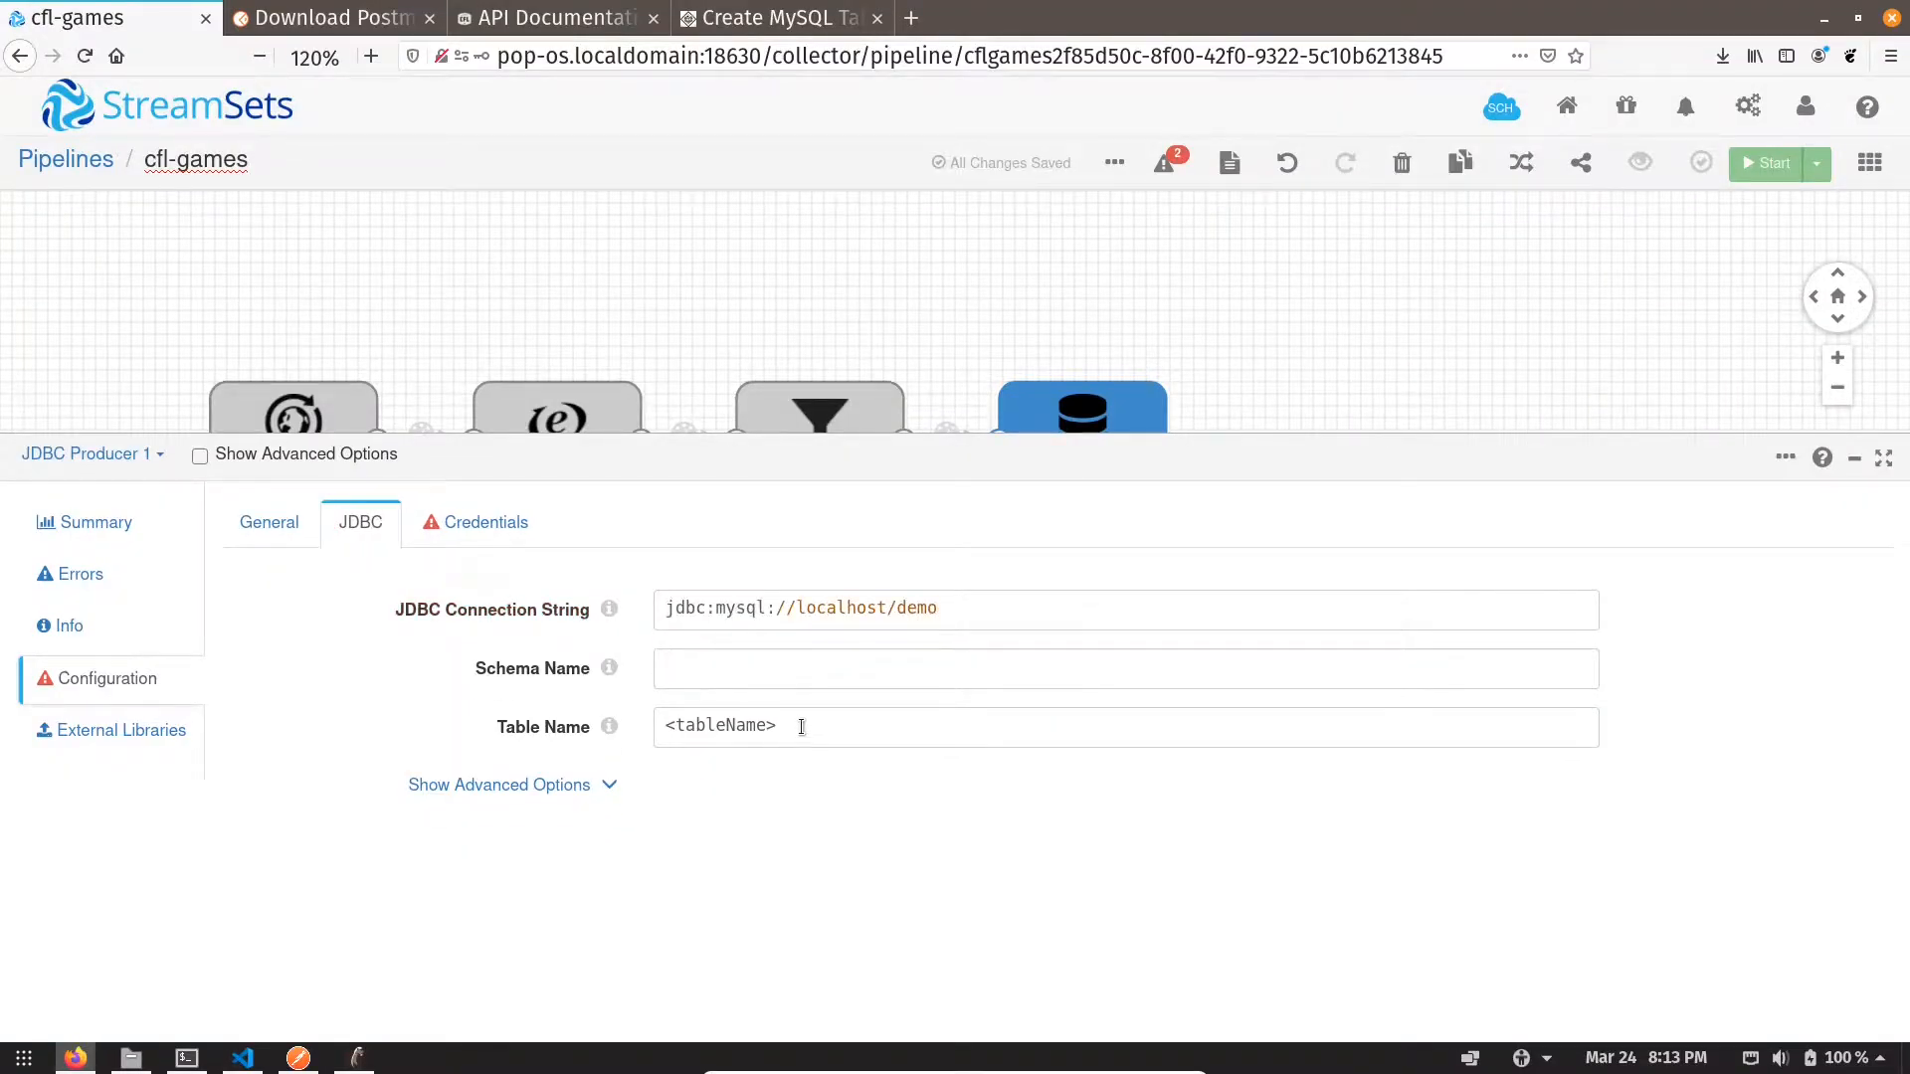
triple_click(793, 725)
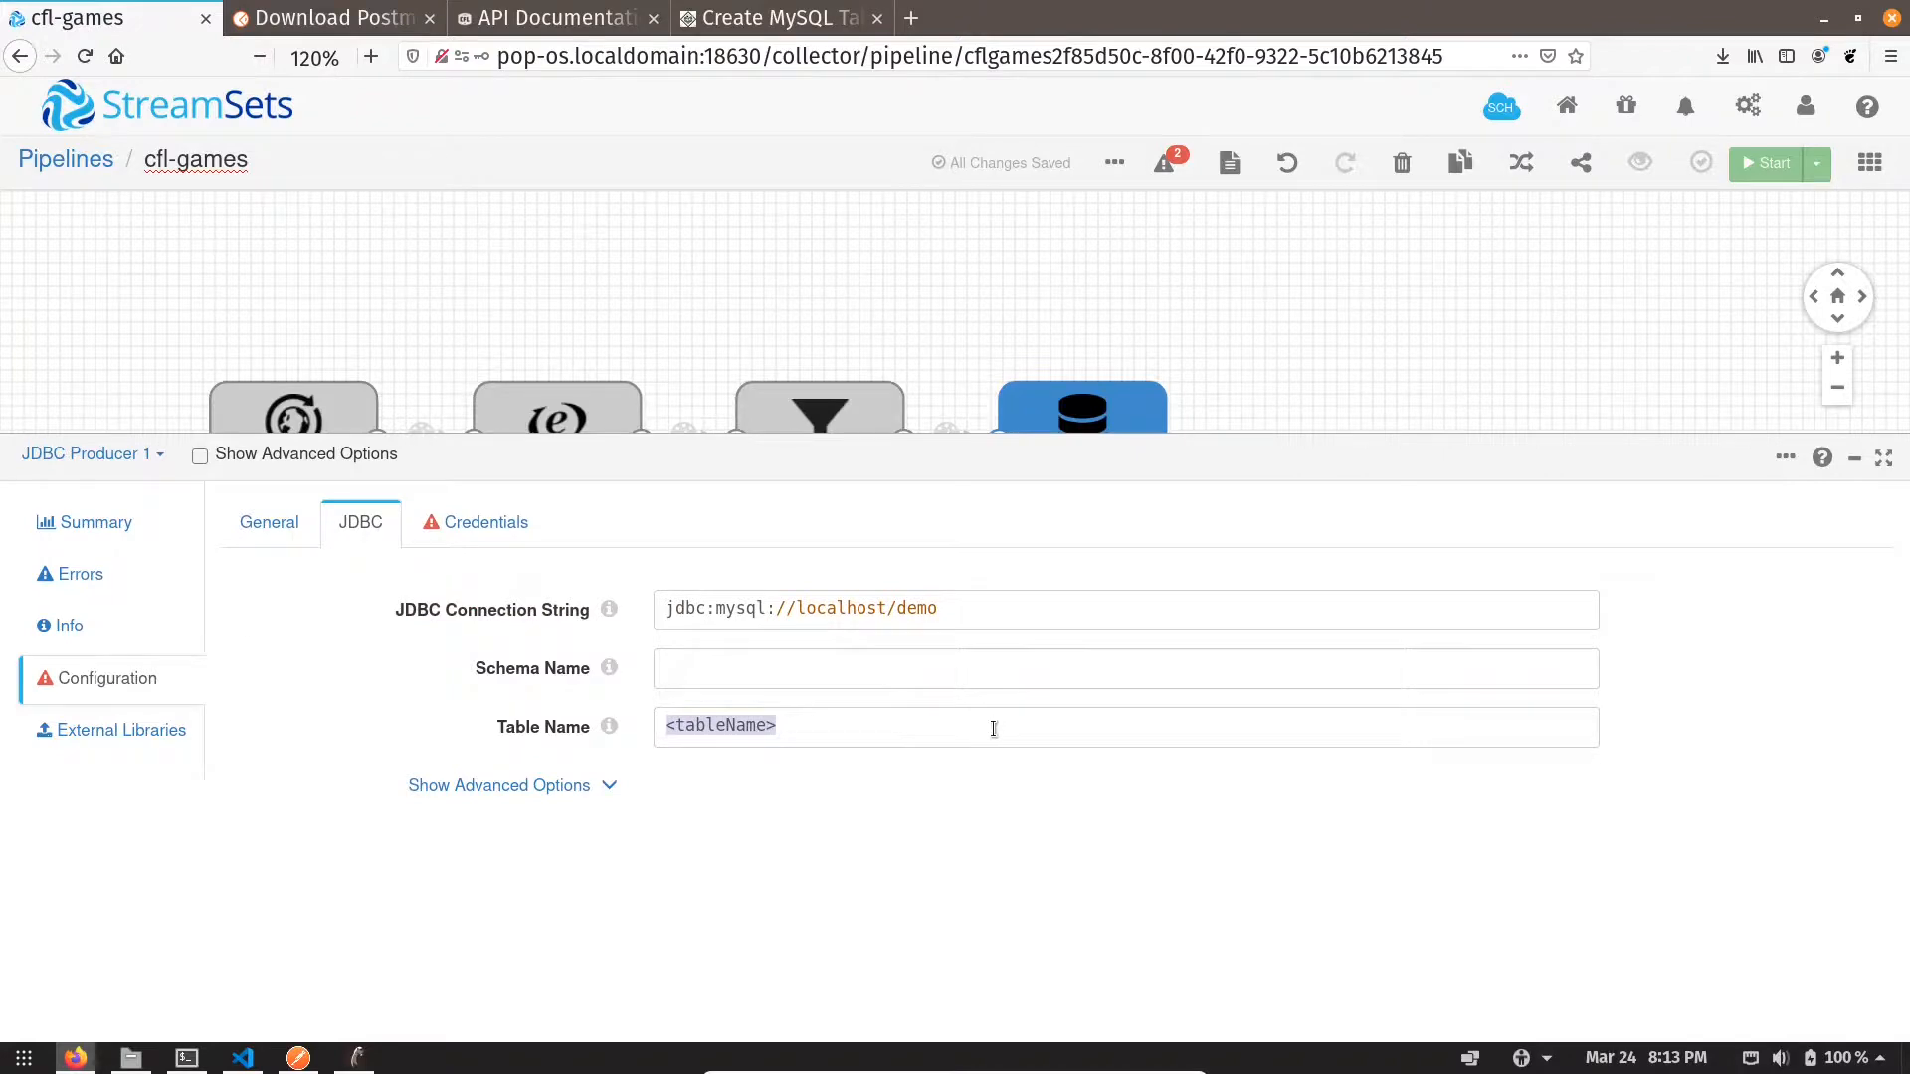
text(games)
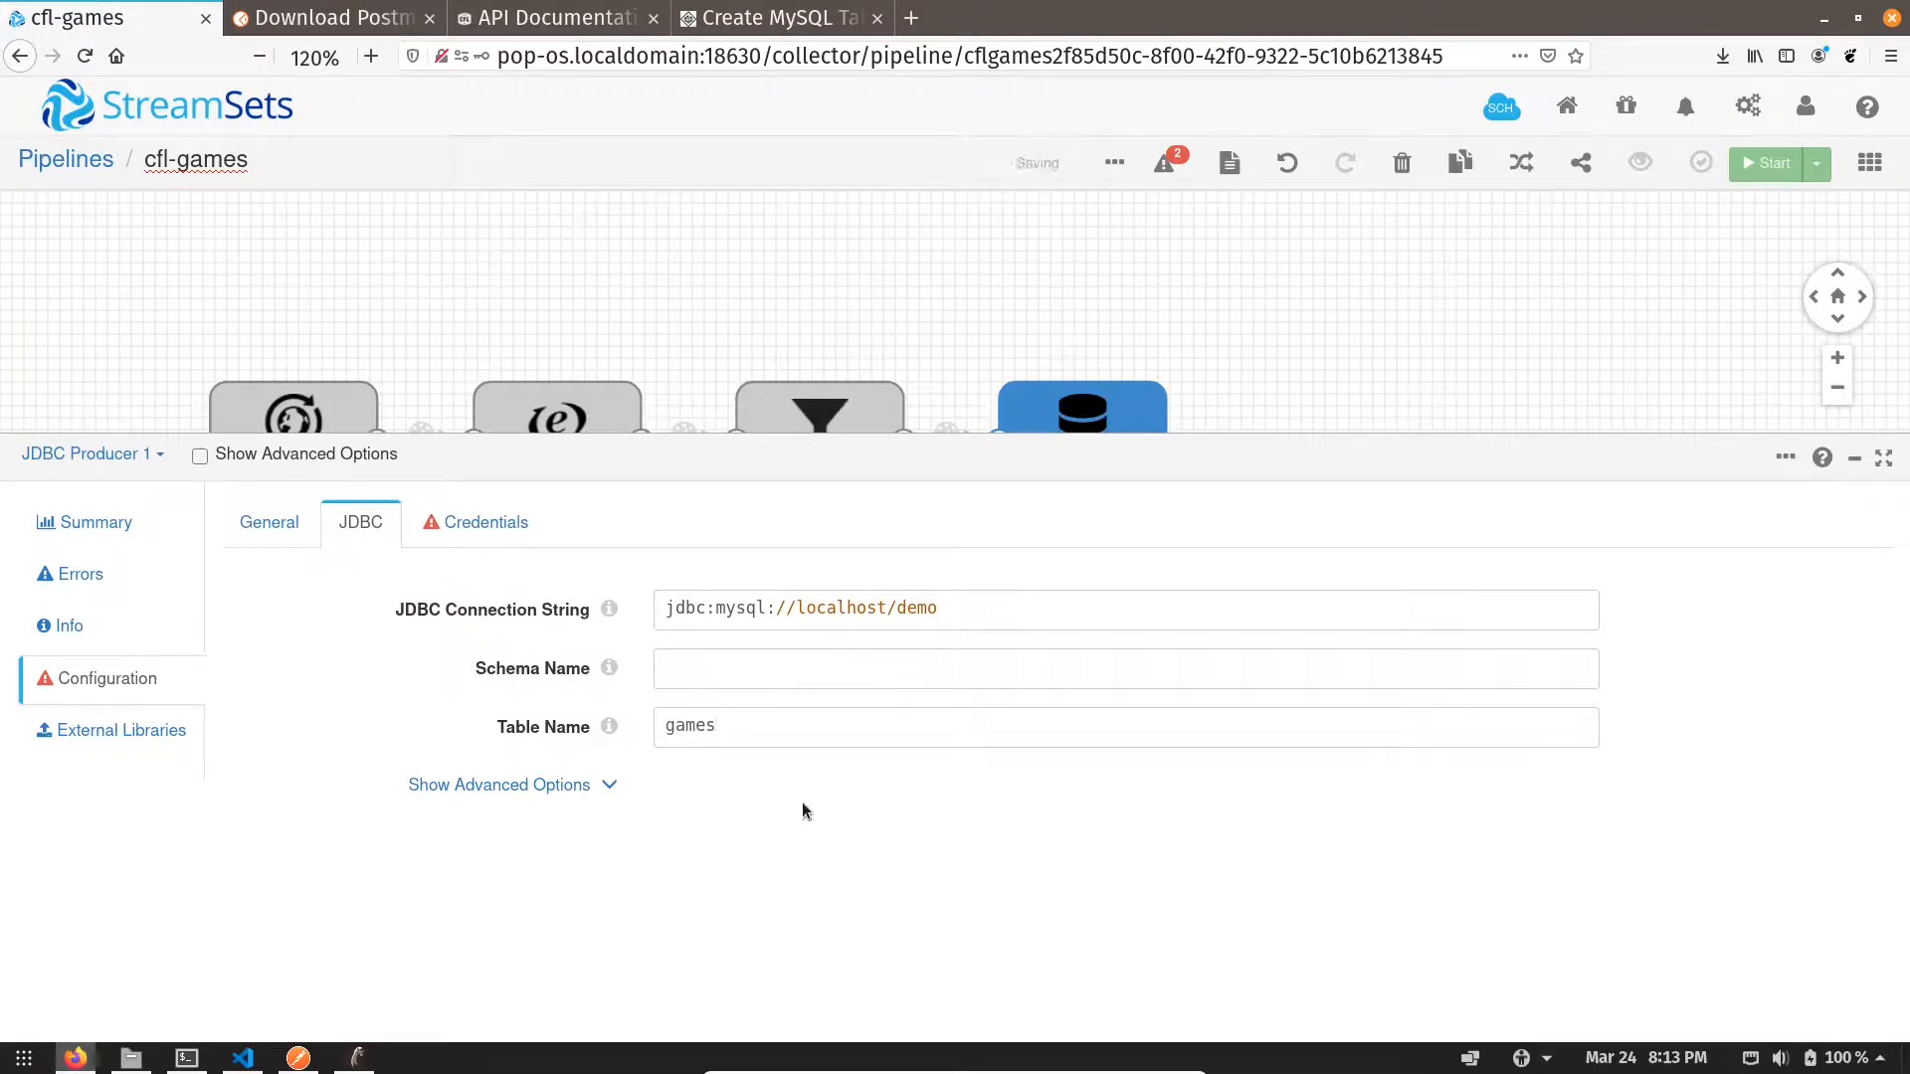
- Enter the database username and password in the JDBC Producer's credentials, and restore the pipeline canvas to full view
click(482, 537)
click(672, 591)
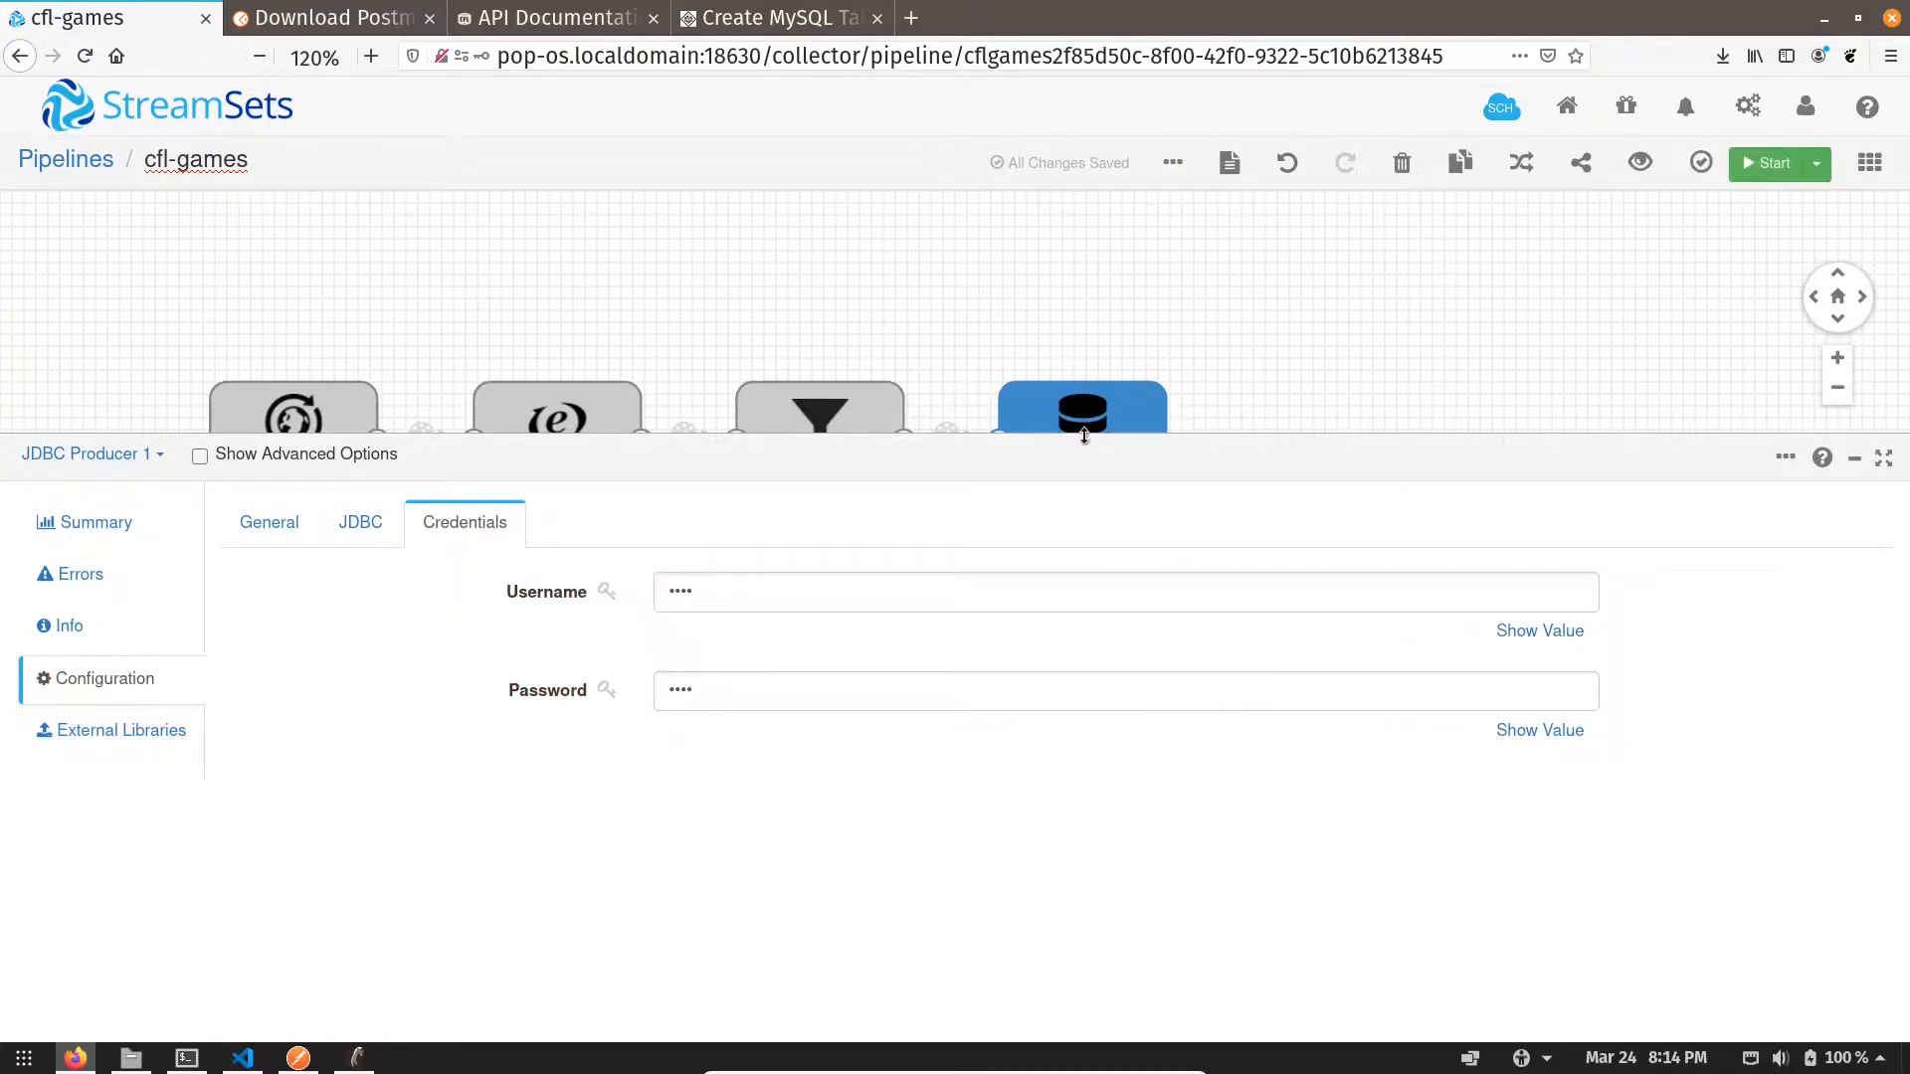
drag(1086, 436, 1134, 689)
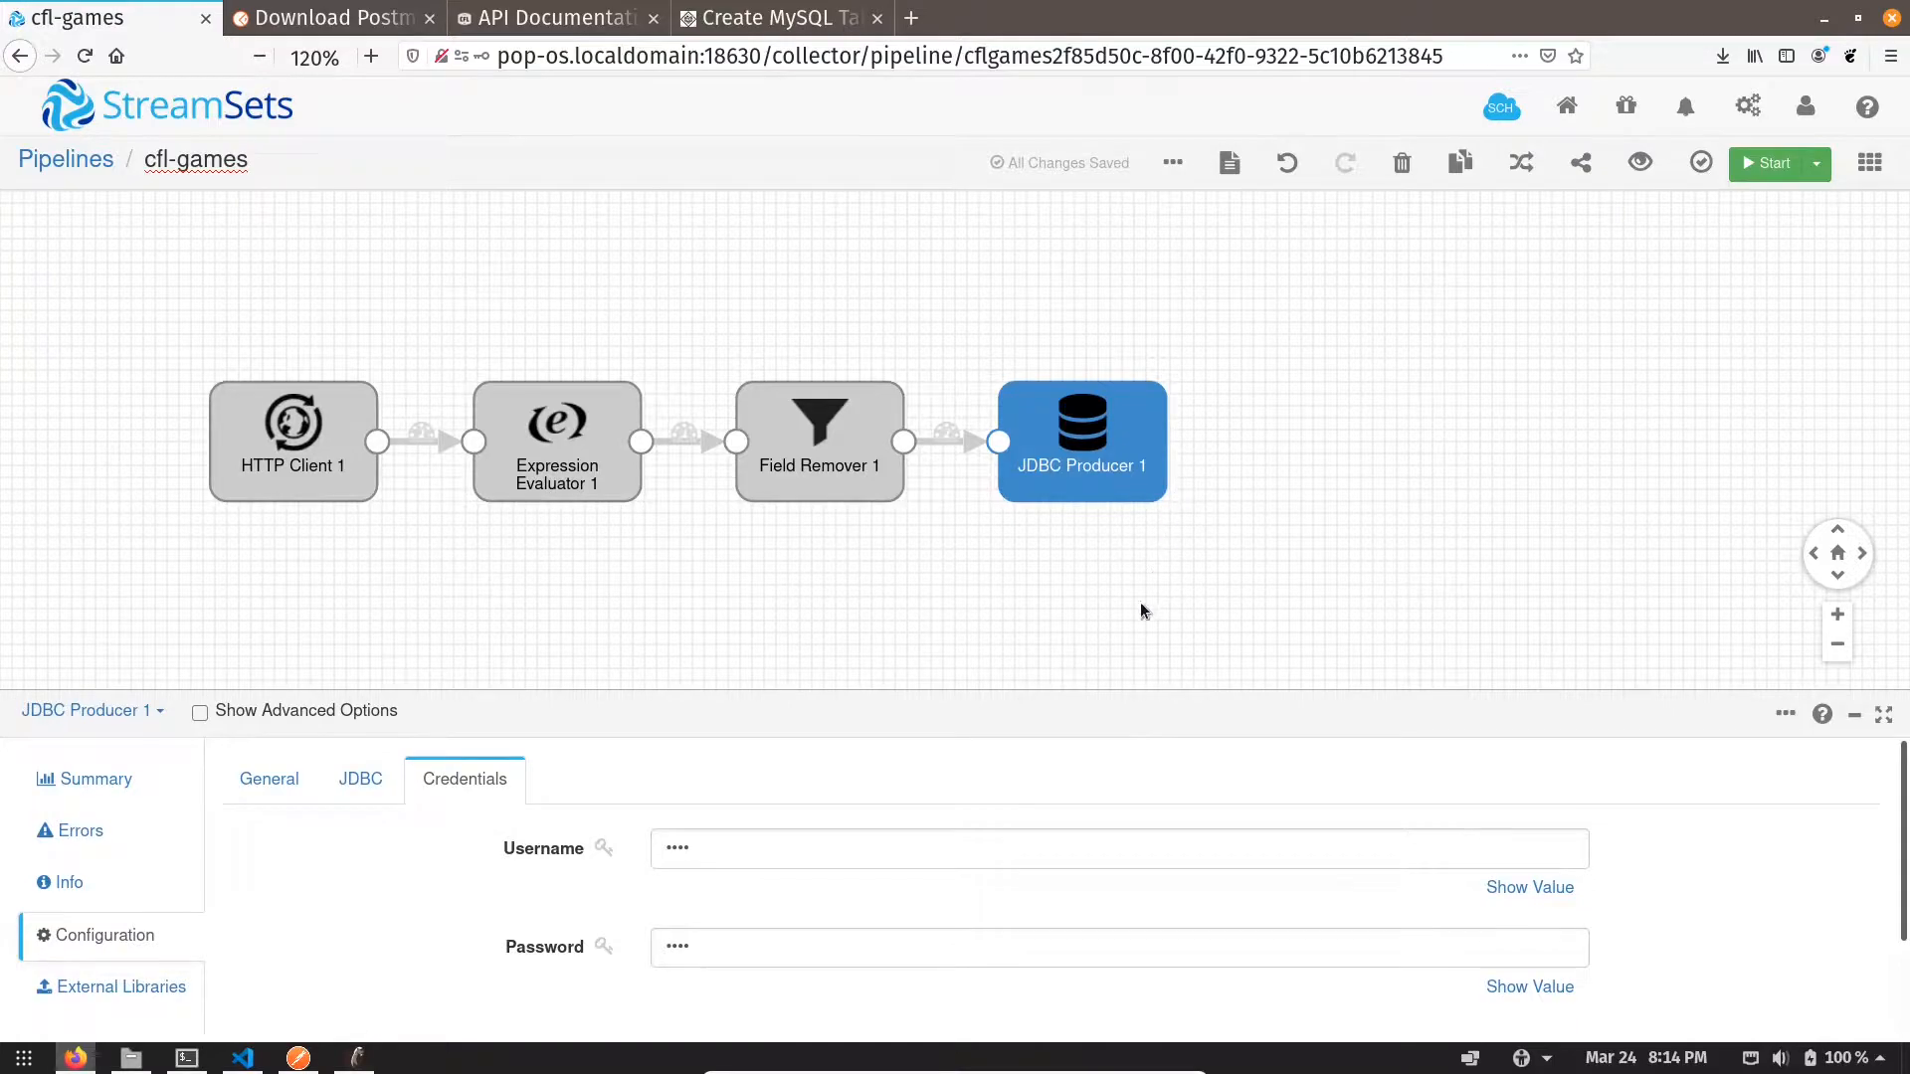
- Start the cfl-games pipeline without resetting the origin and enlarge the monitoring area to inspect the record counts
click(301, 1061)
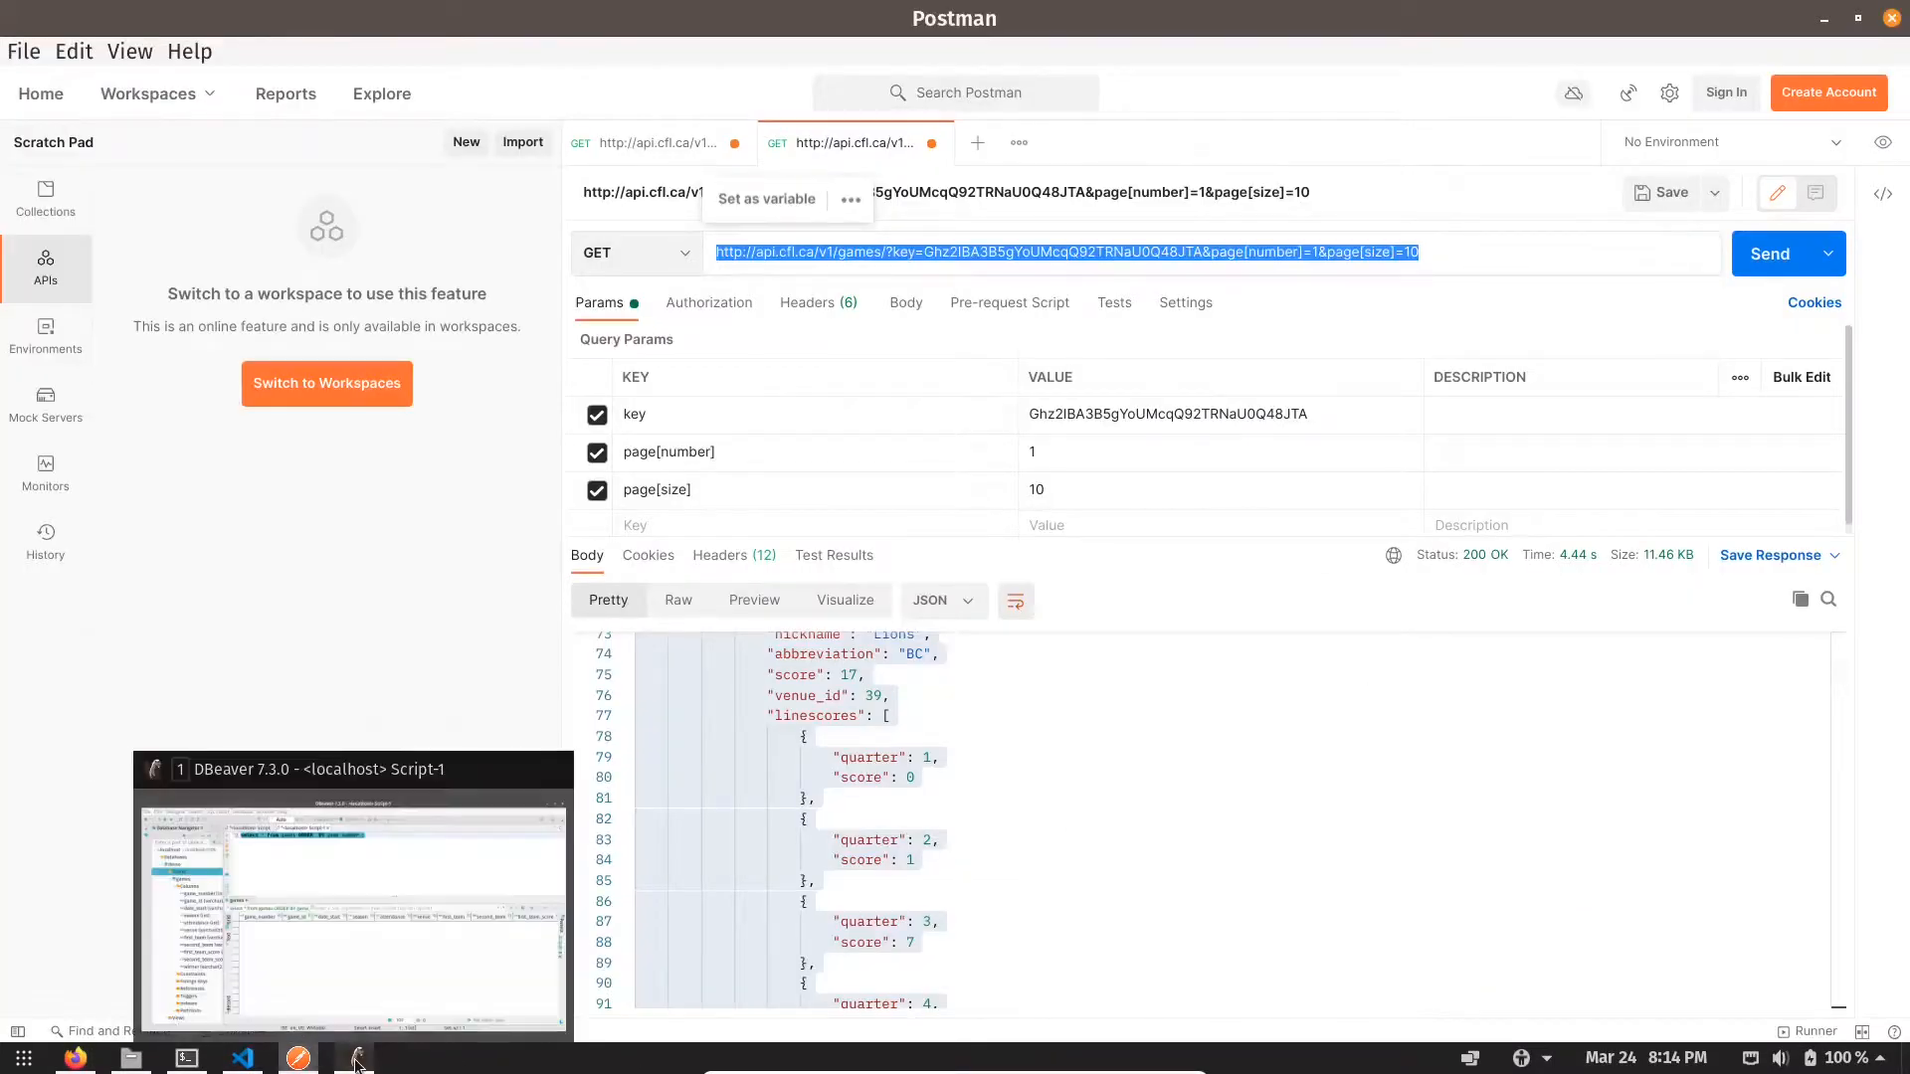
click(356, 1060)
click(76, 1058)
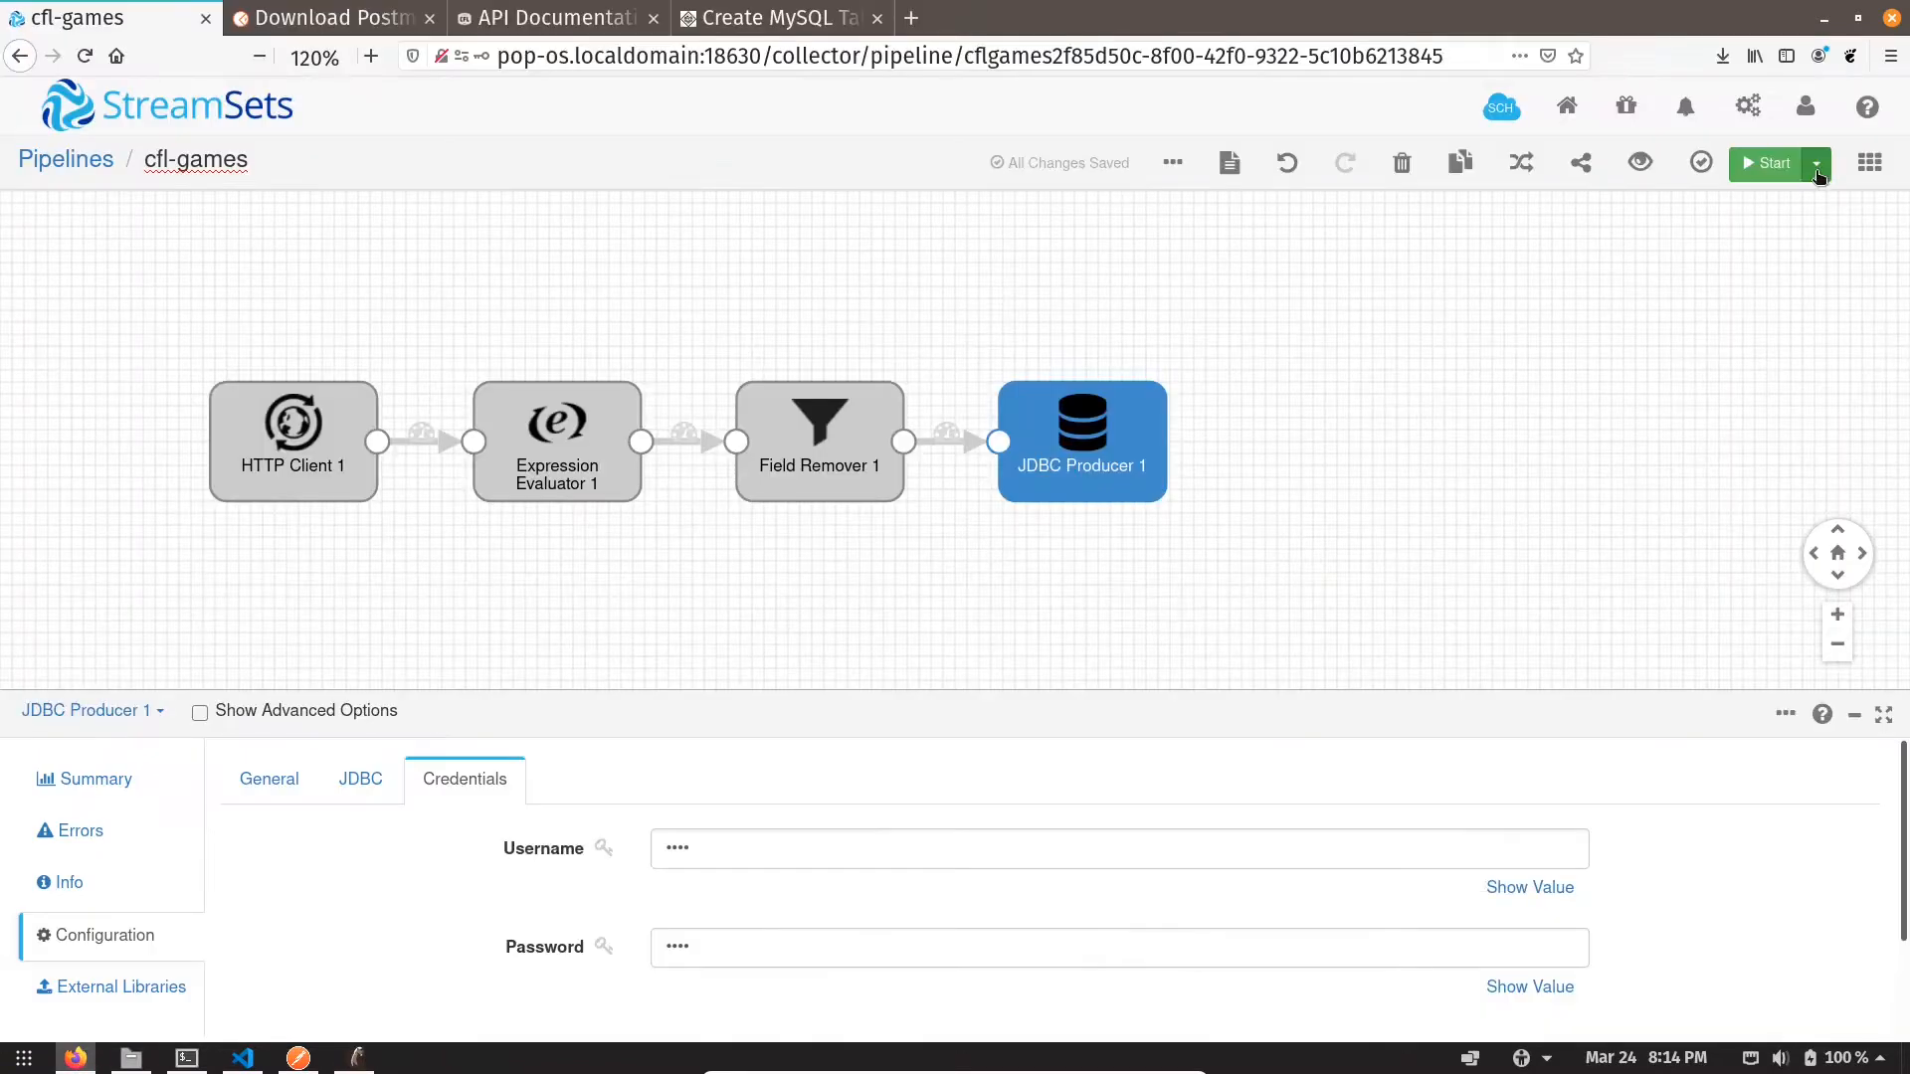
click(1816, 165)
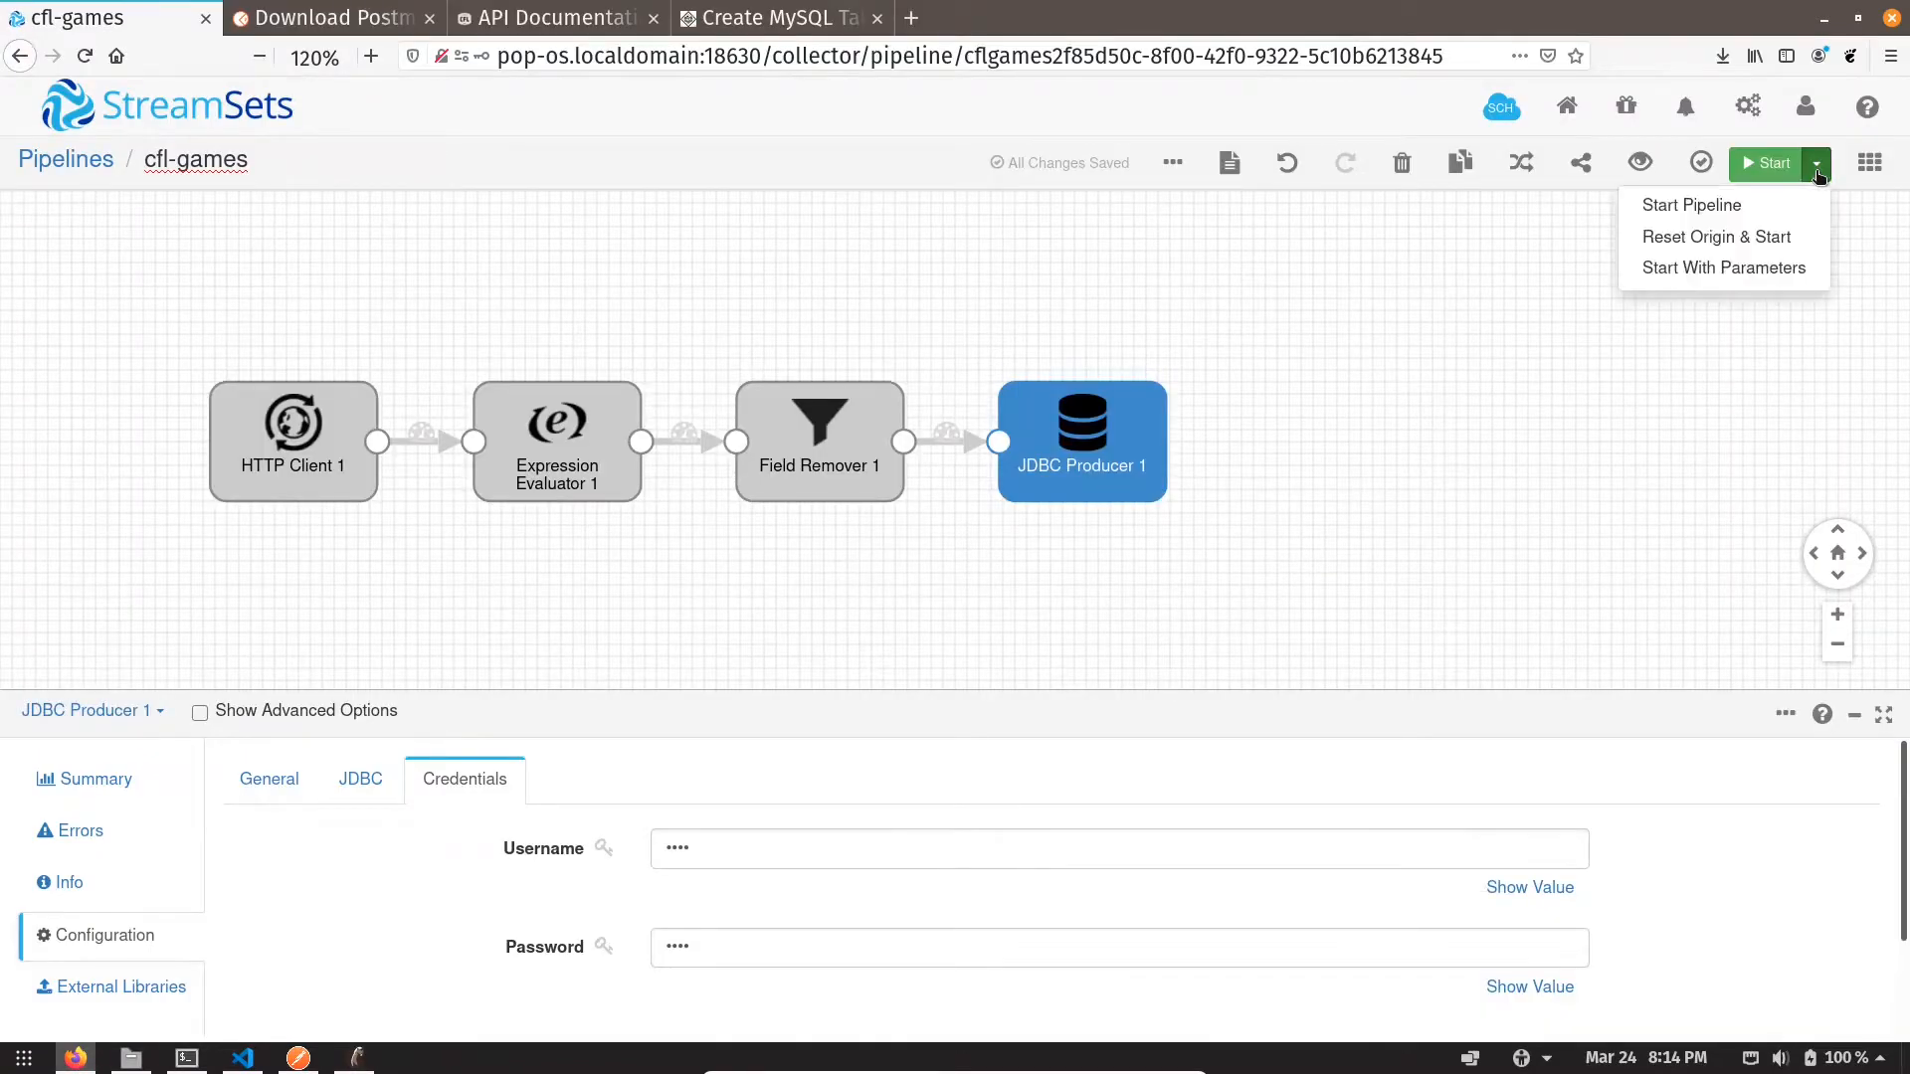
click(1694, 206)
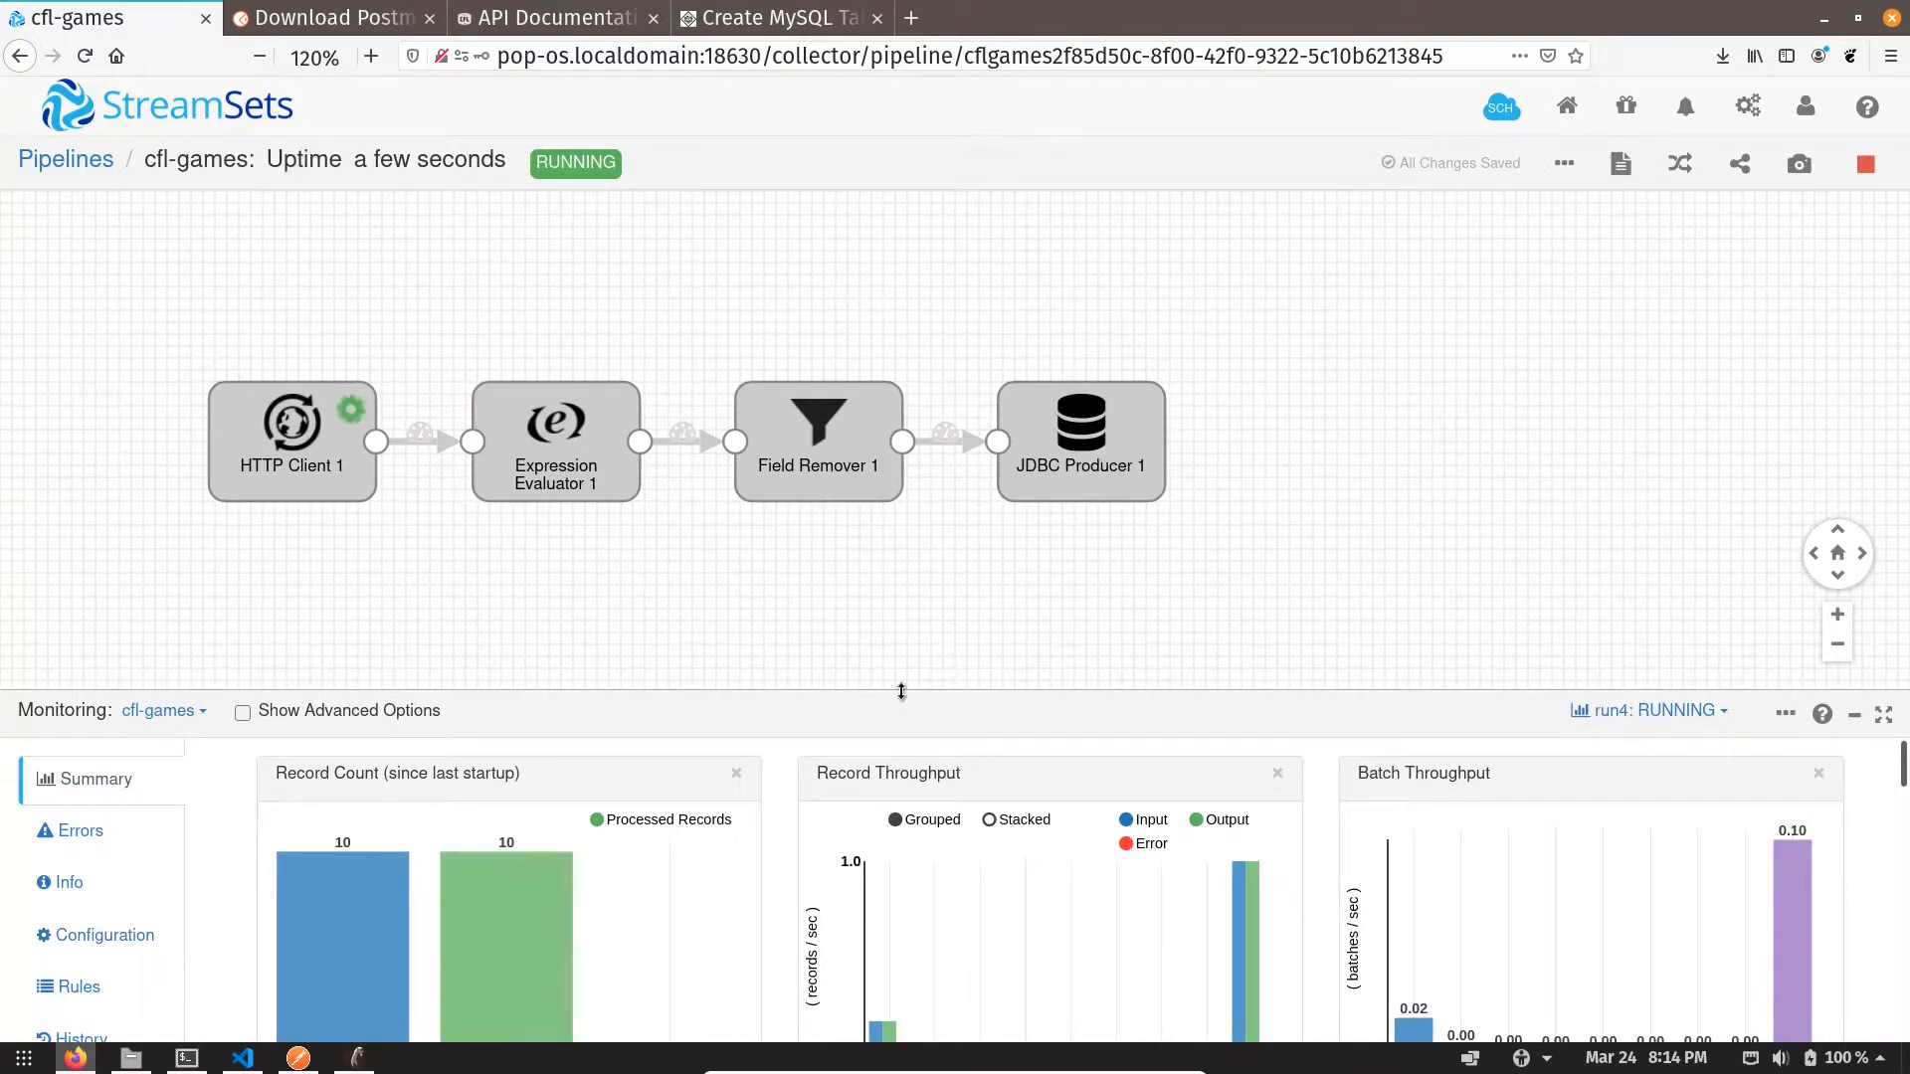
drag(904, 690, 917, 587)
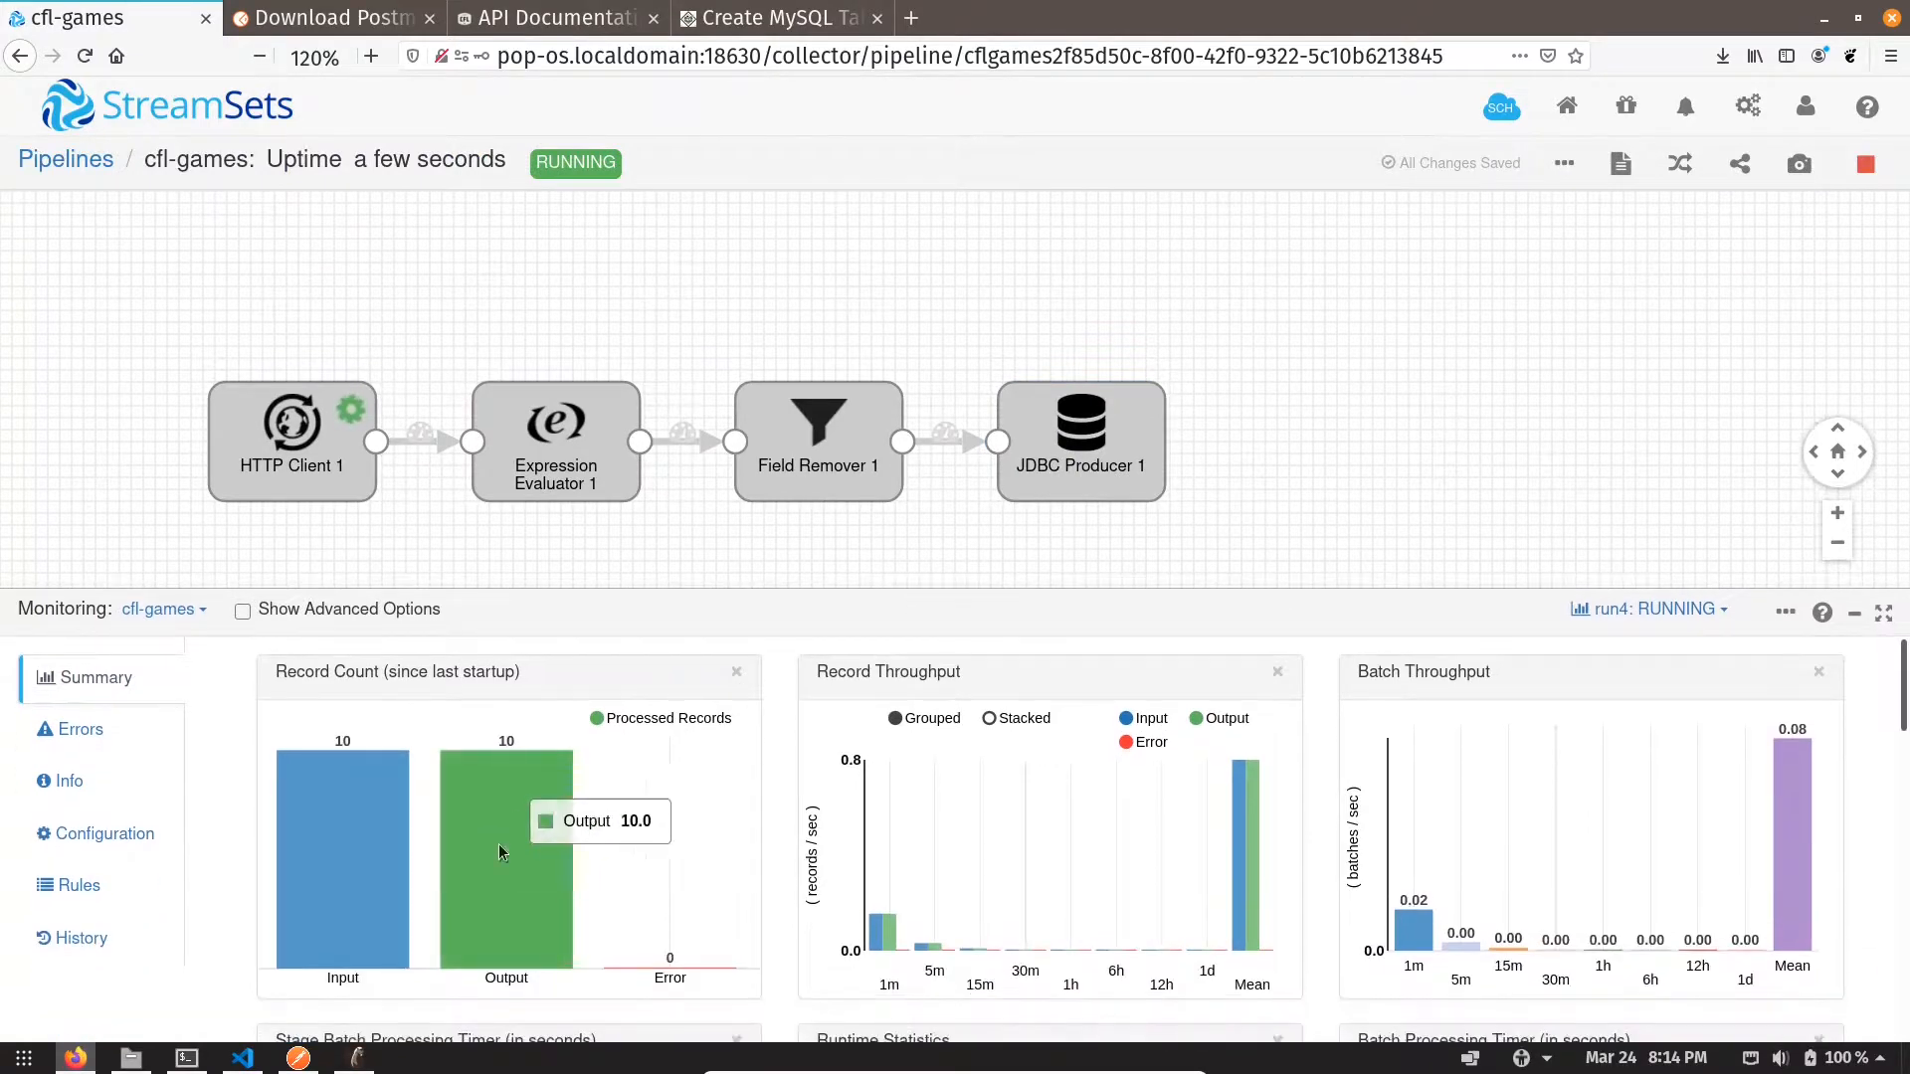
- Switch to DBeaver, rerun the games query ordered by game_number and examine the loaded rows
key(alt+Tab)
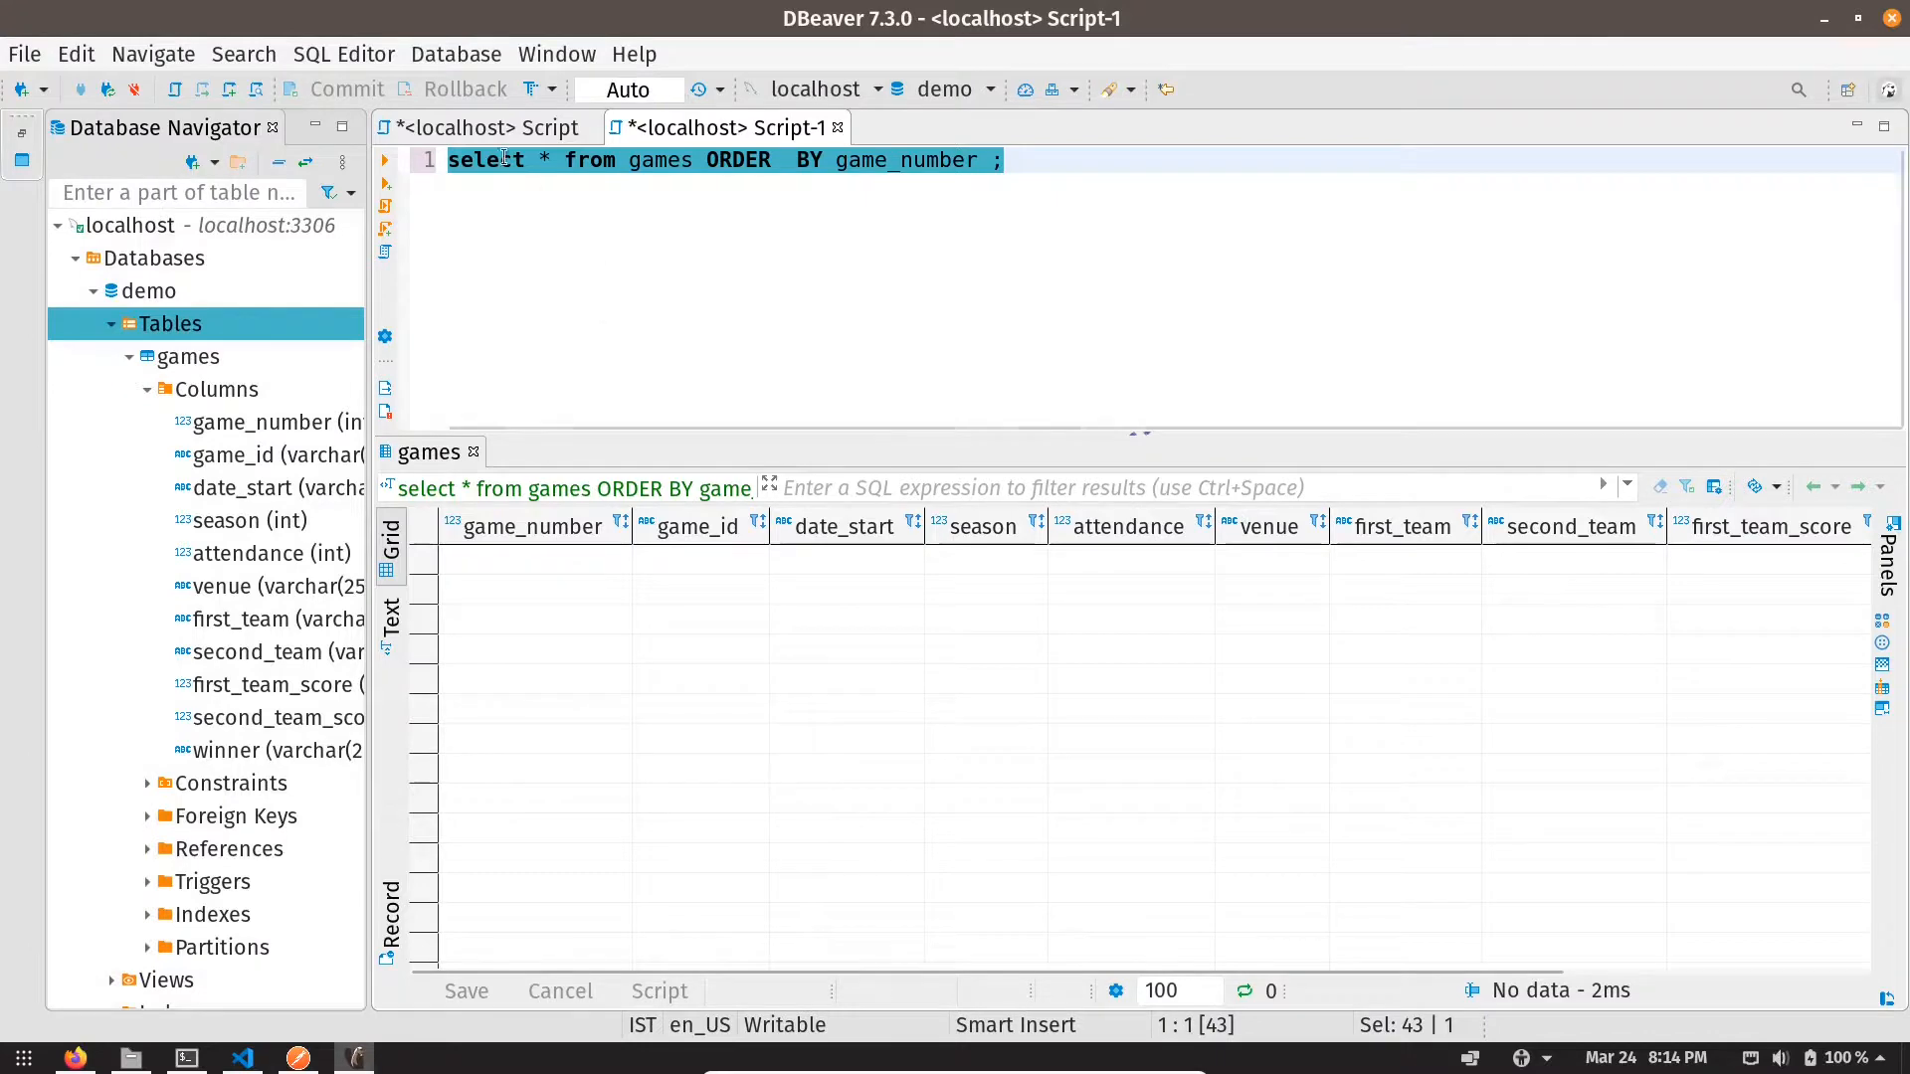
click(386, 160)
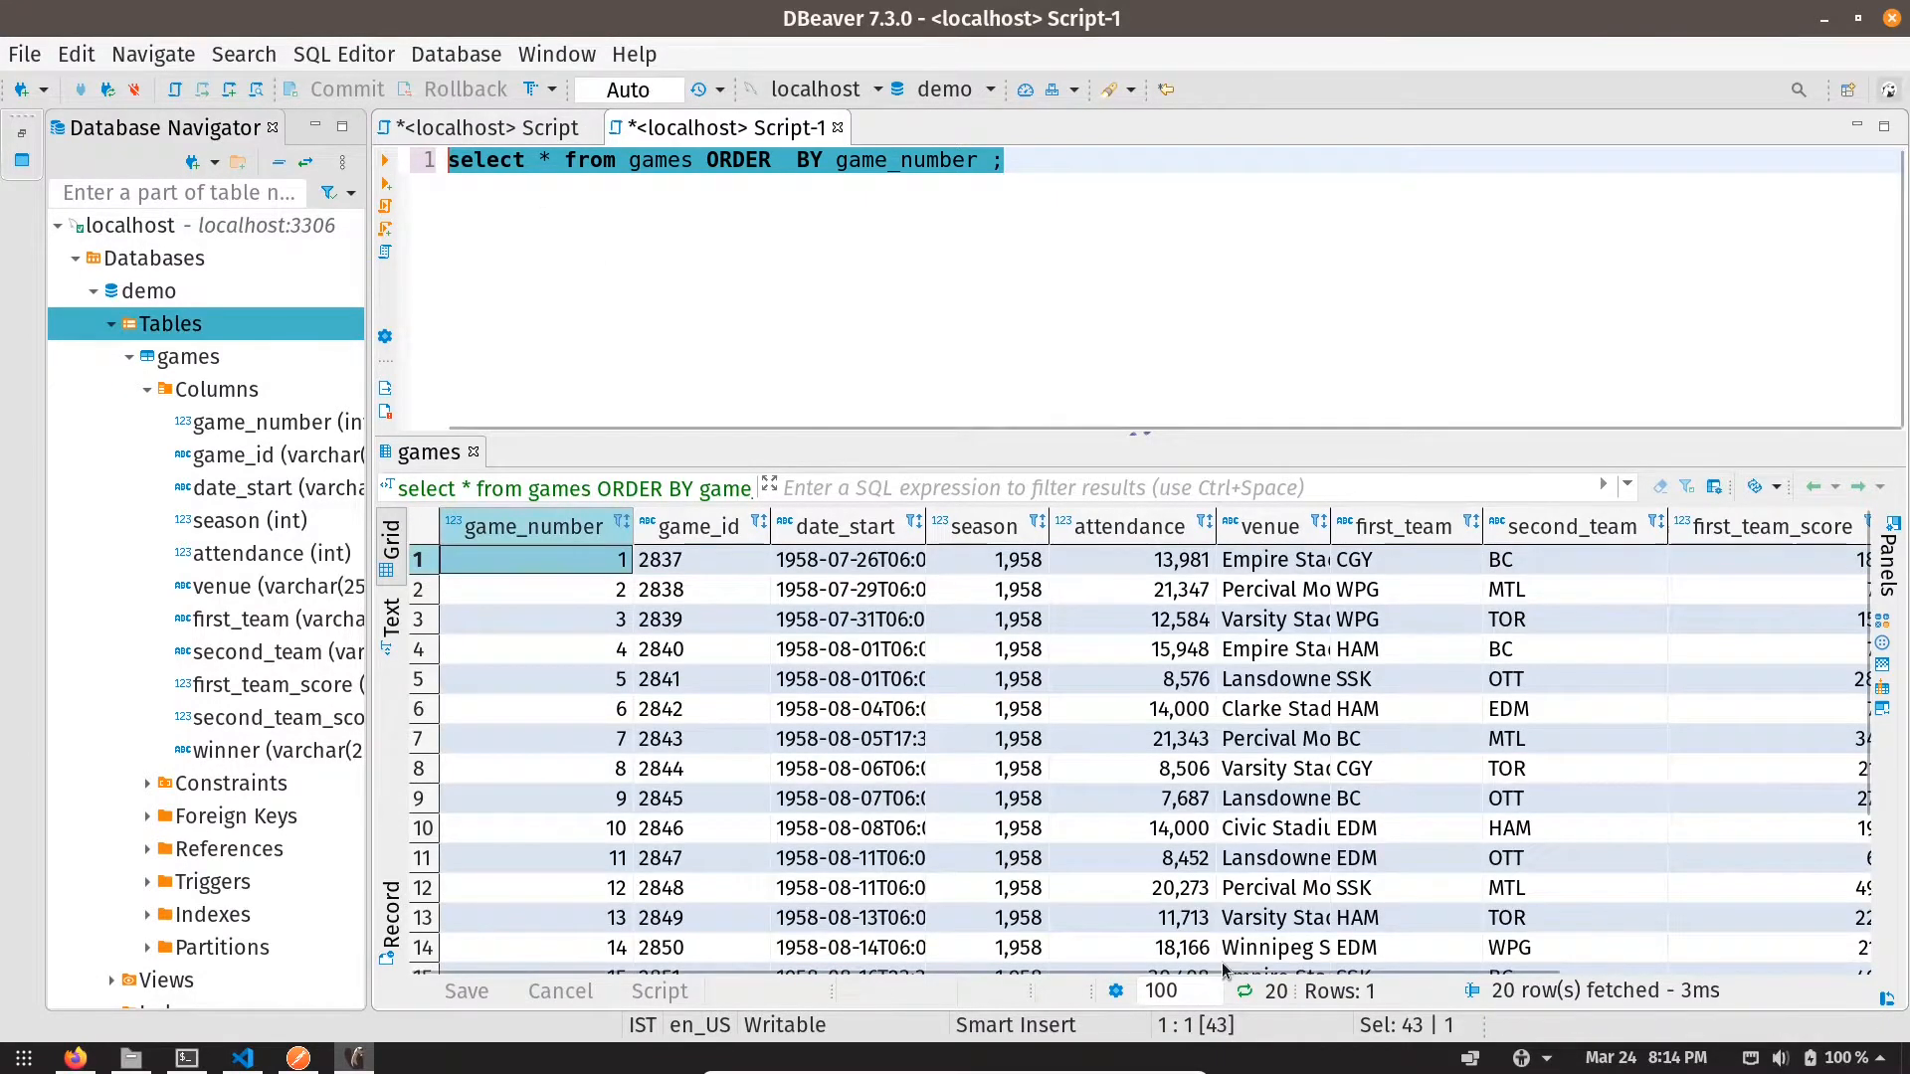
drag(1224, 969, 1588, 967)
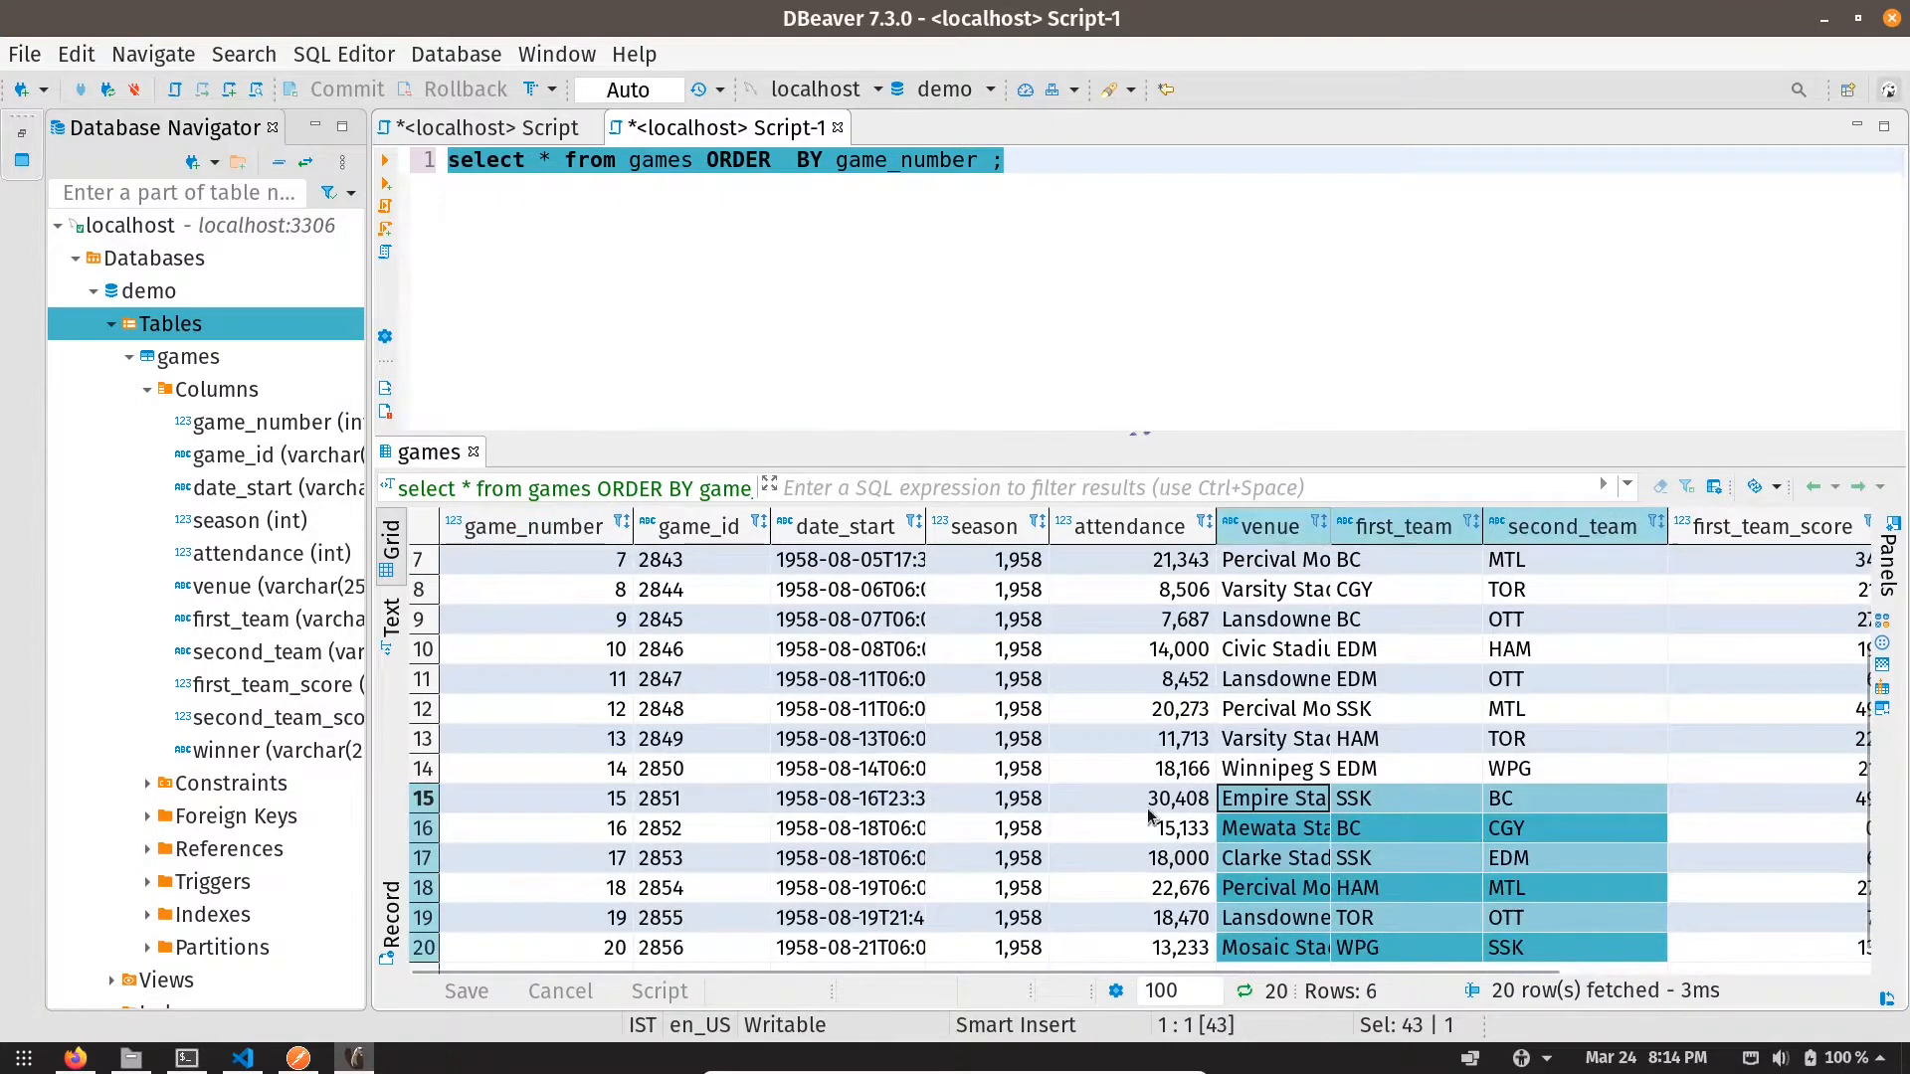
- Compare the running pipeline's record count in StreamSets with the games table by refreshing the query in DBeaver and reviewing its last rows
key(alt+Tab)
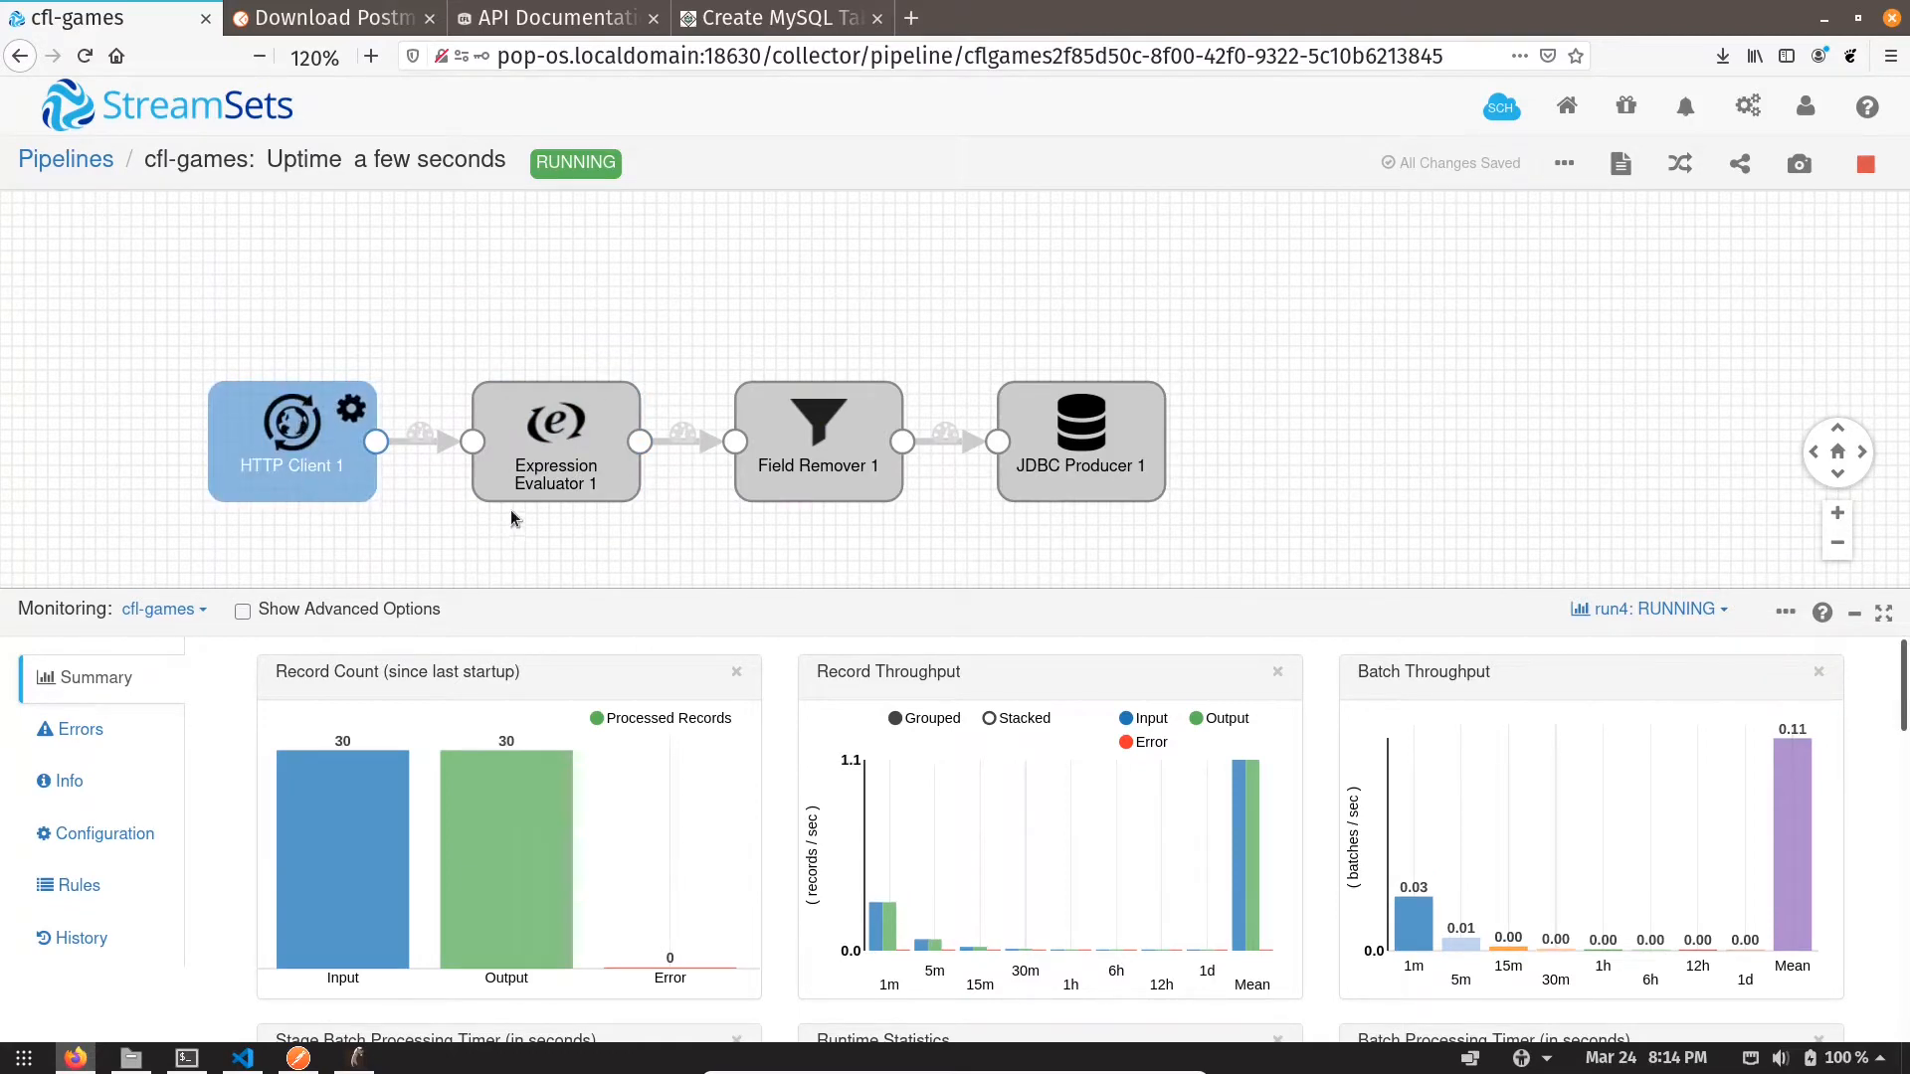
key(alt+Tab)
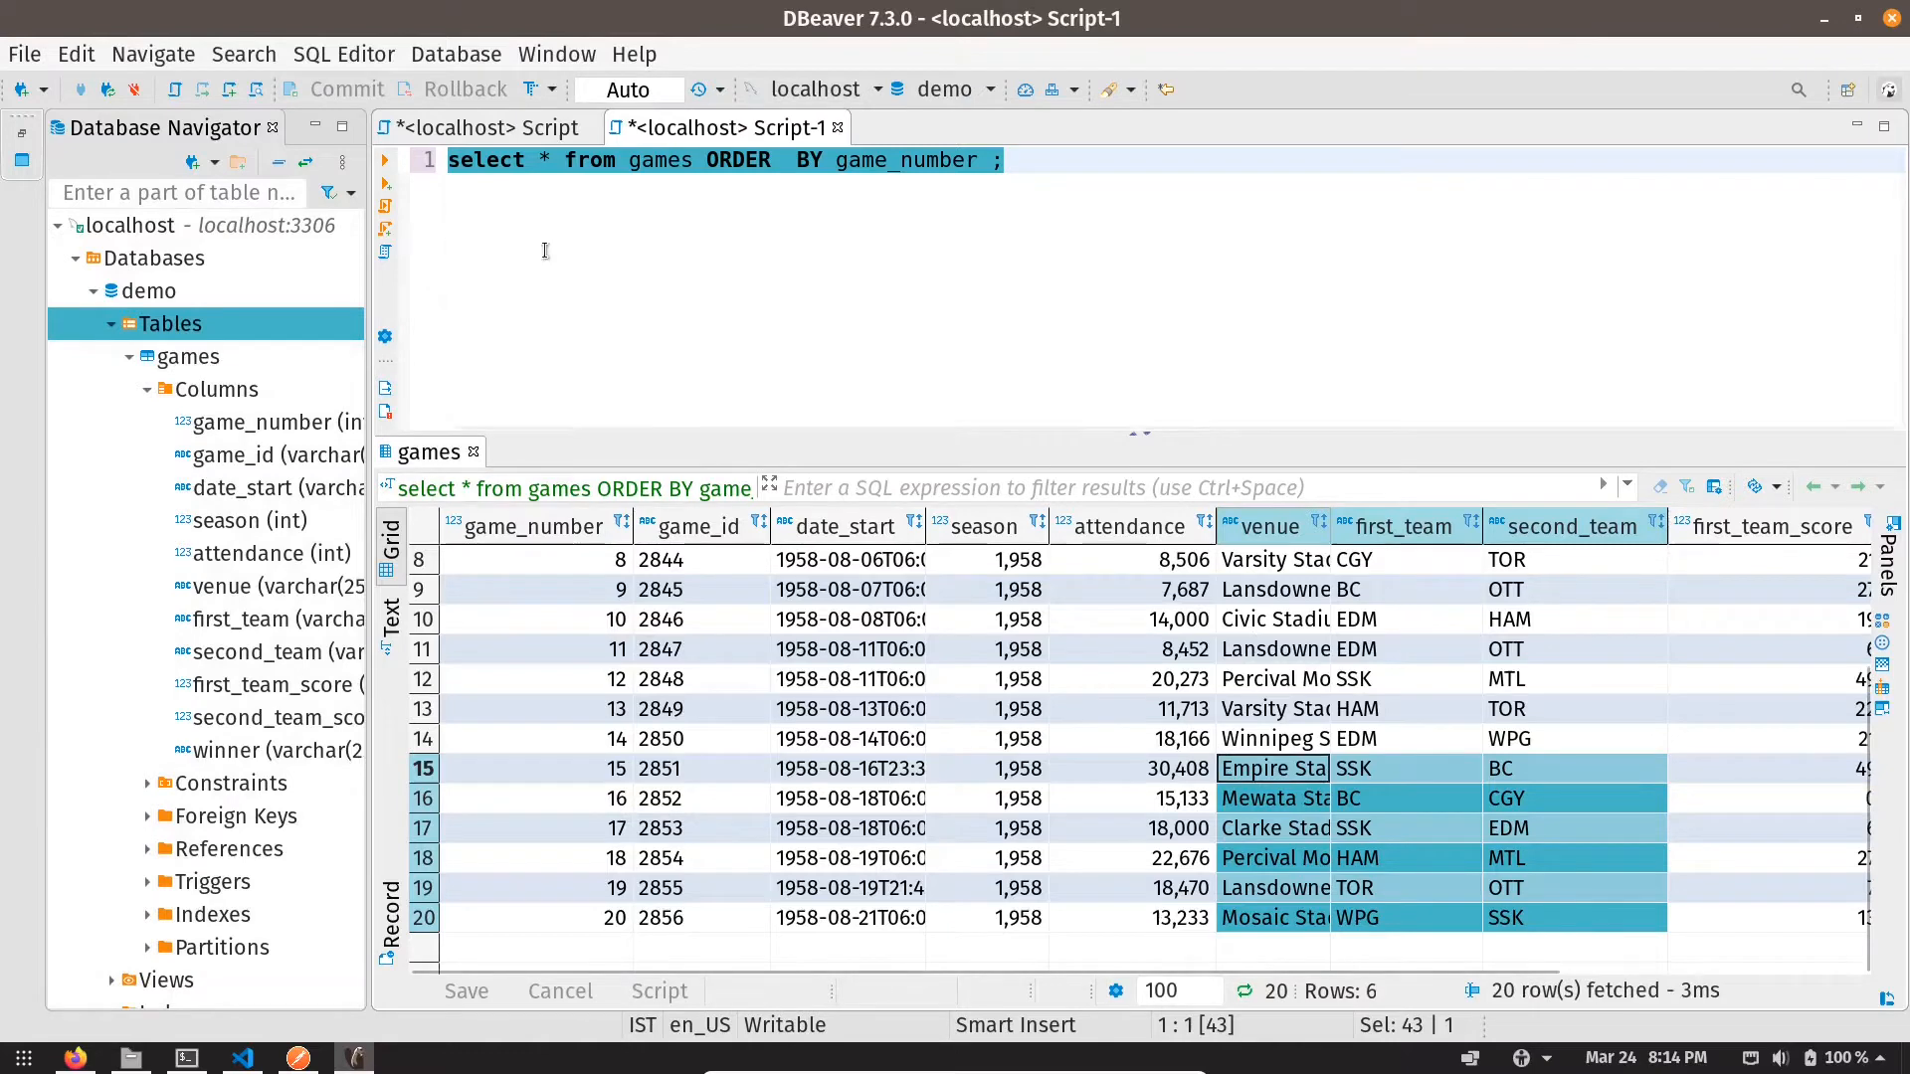
key(ctrl+Return)
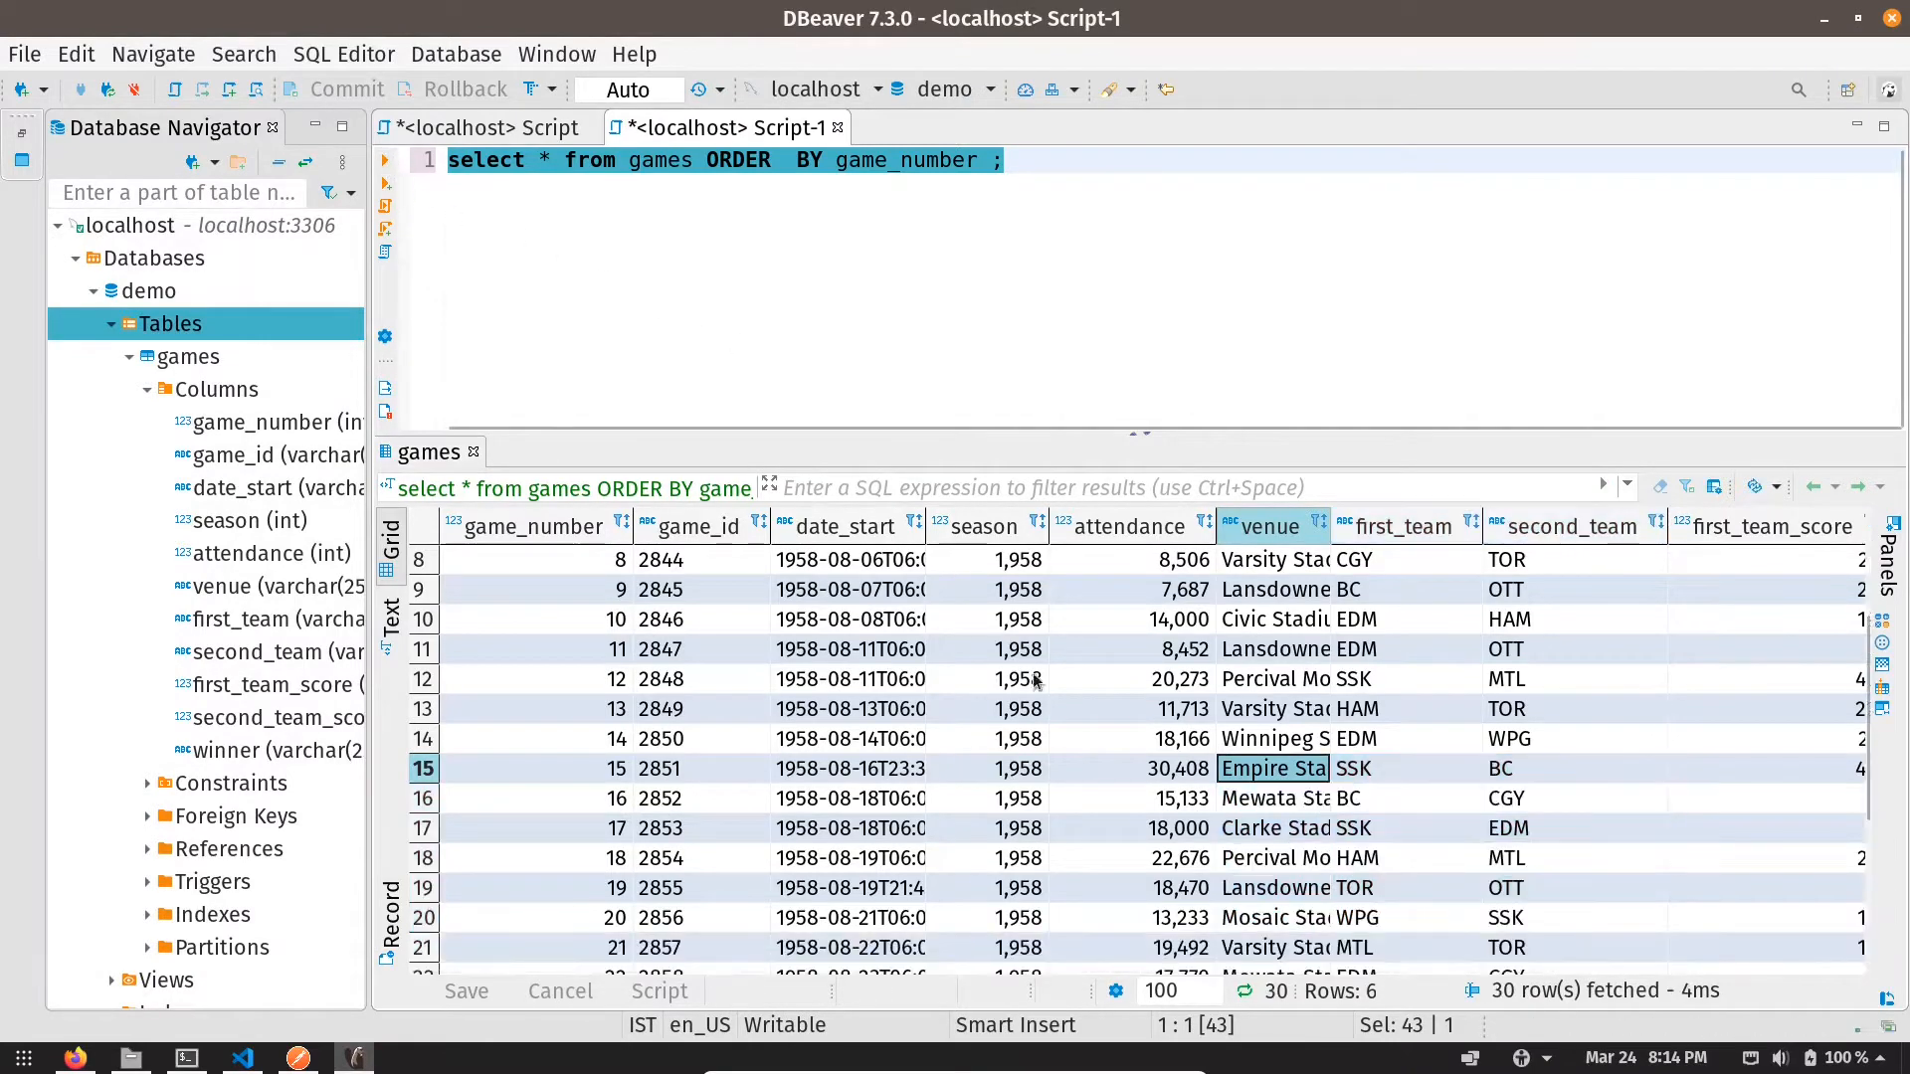
scroll(1410, 811, down, 4)
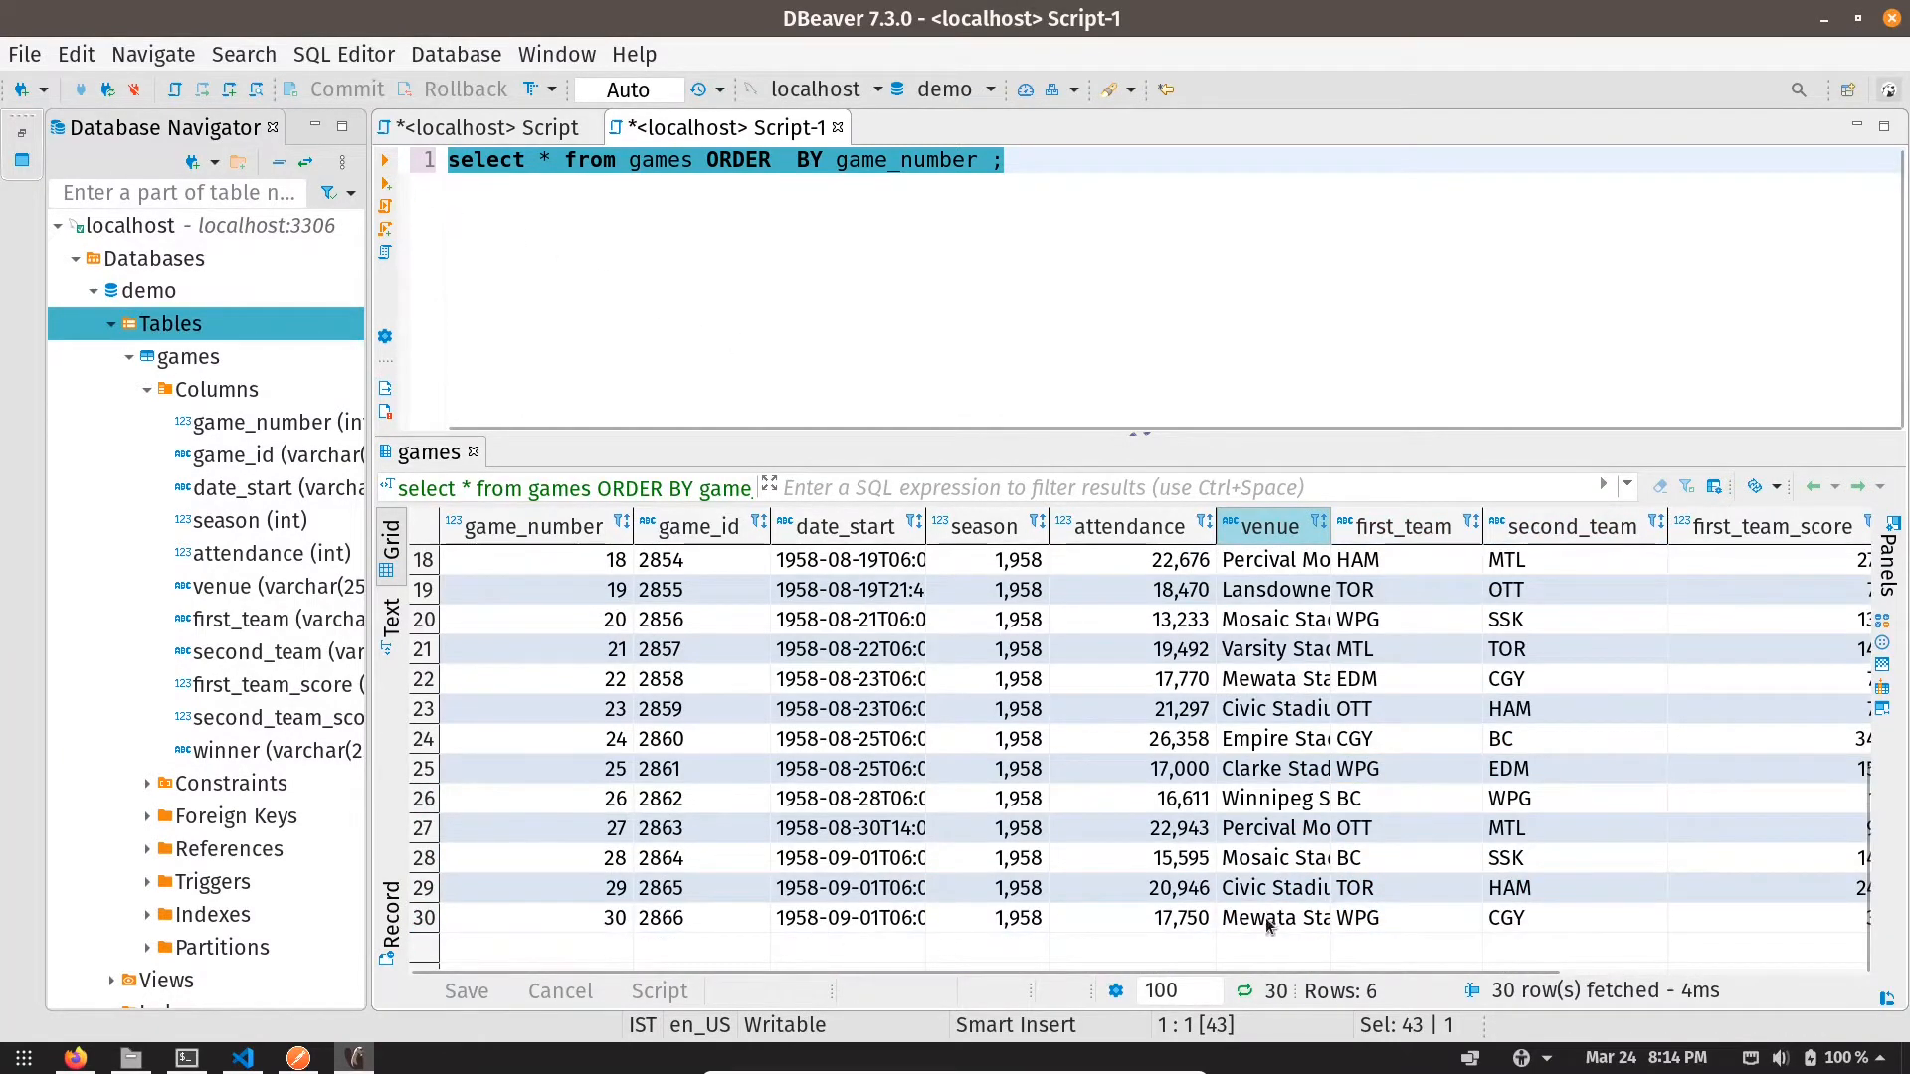
key(alt+Tab)
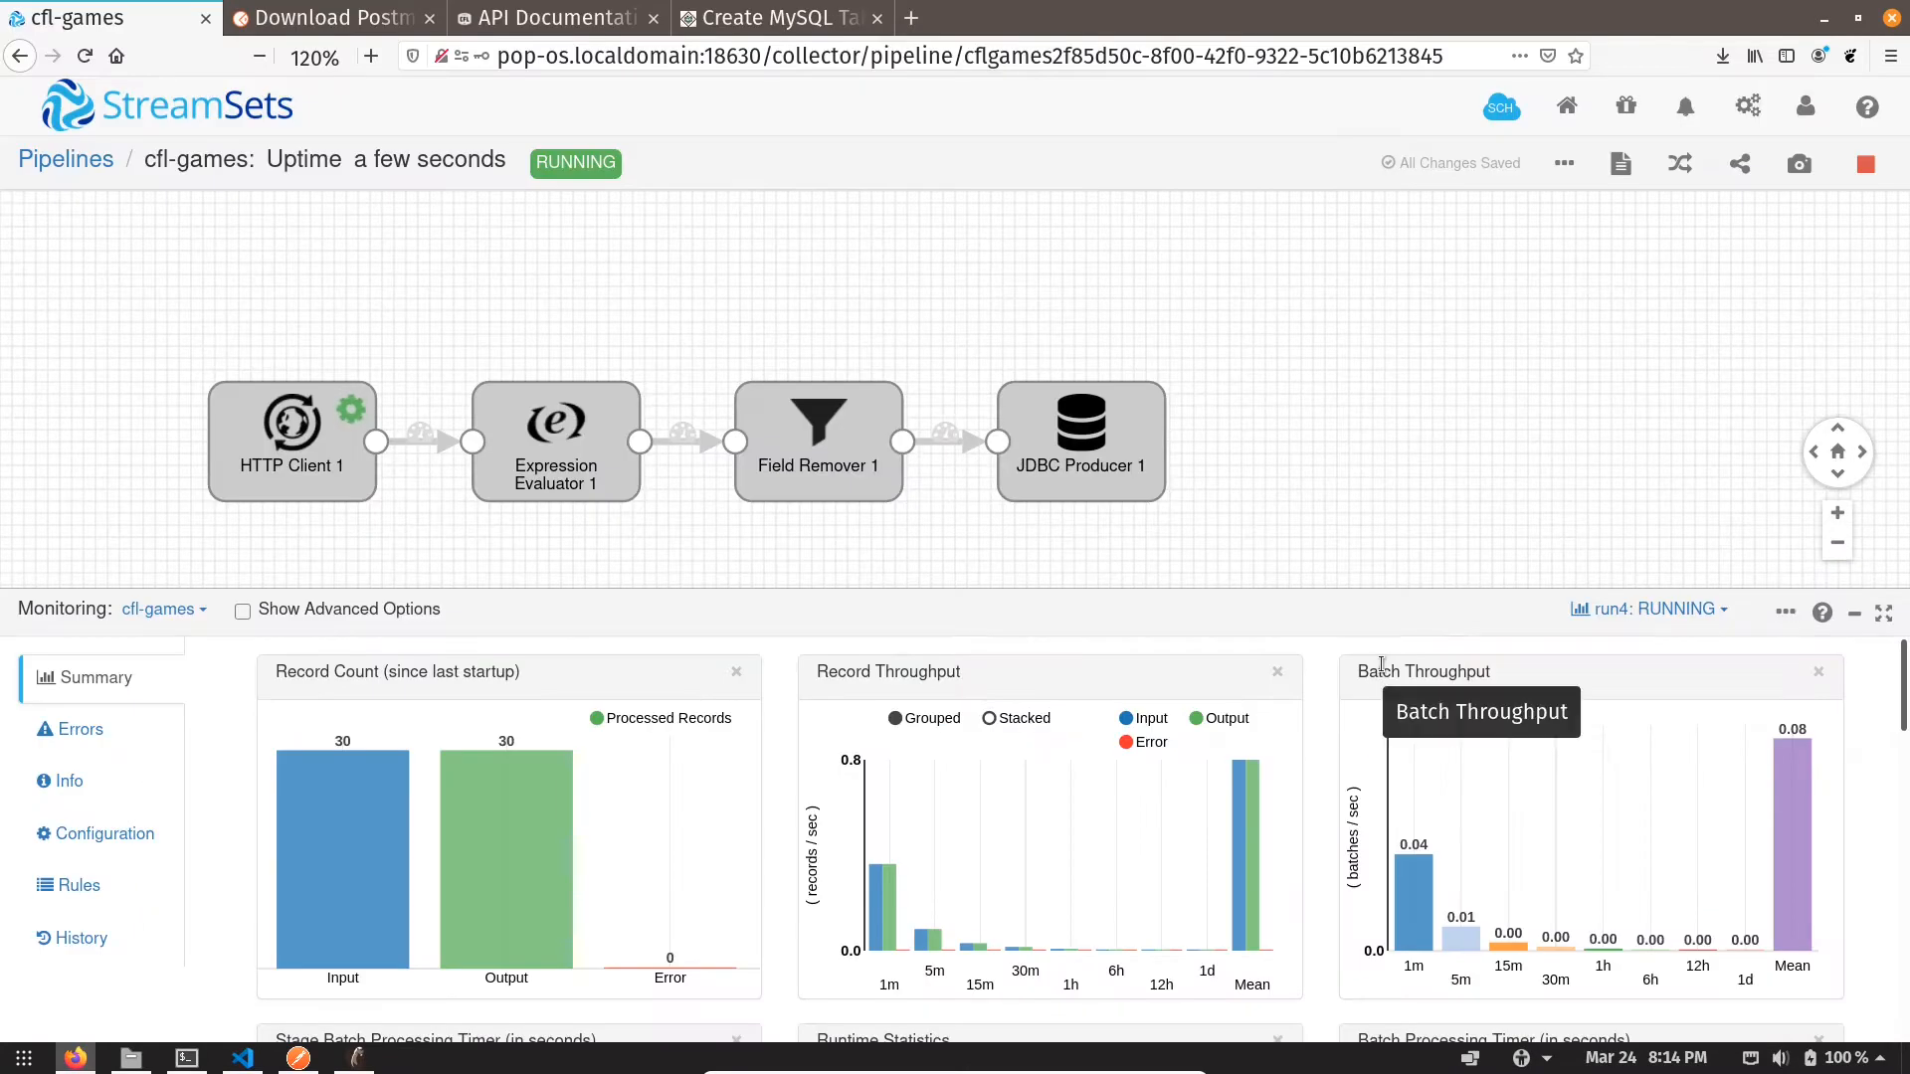